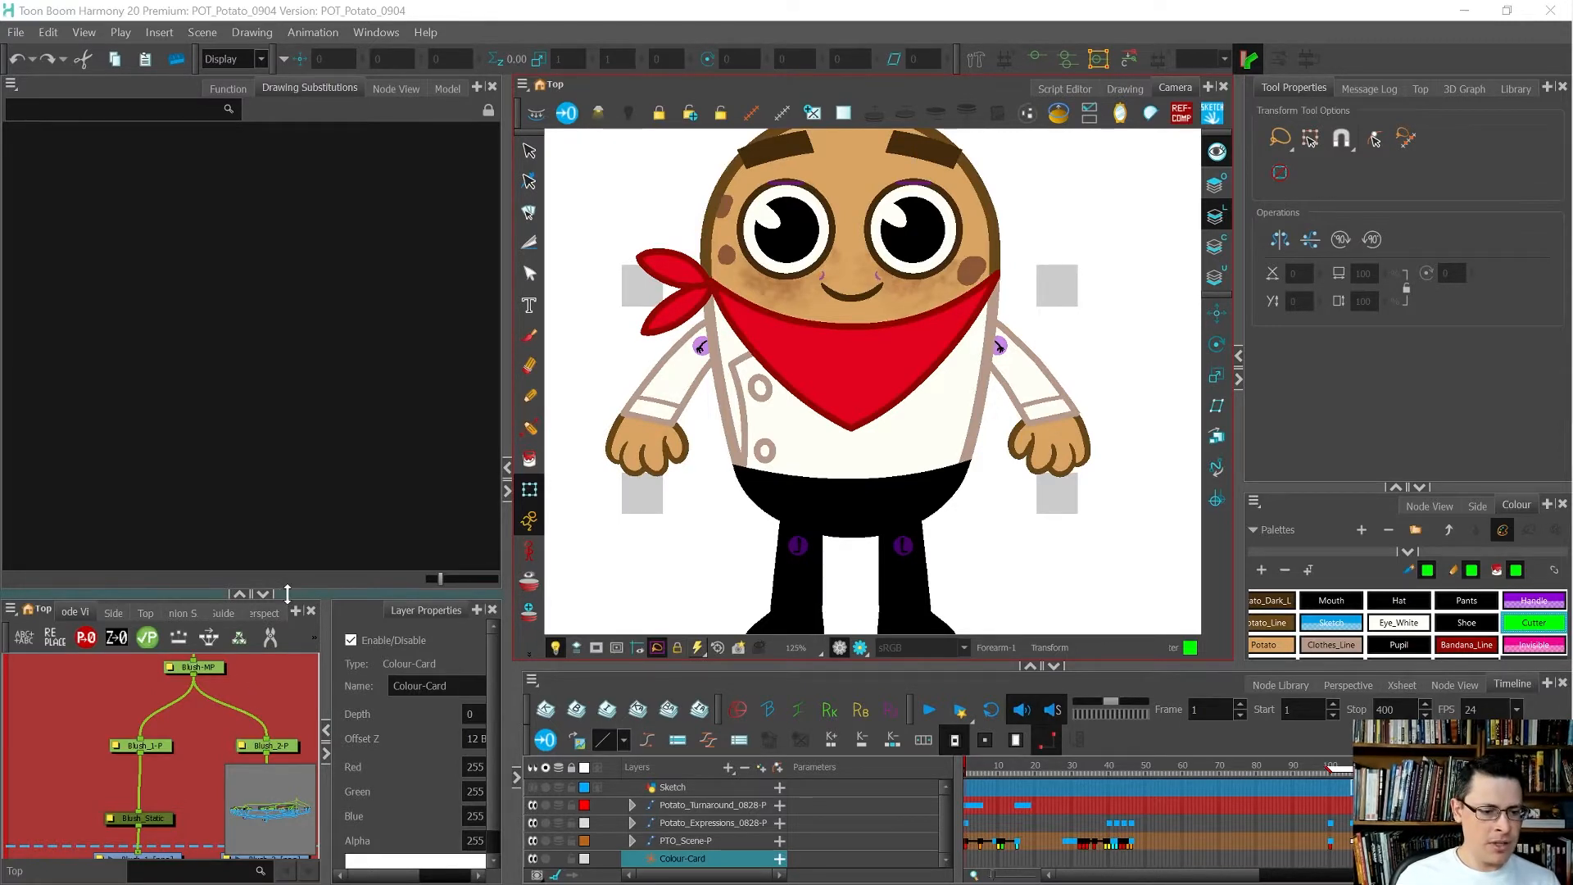
Step: Enlarge the Node View area and select the Sketch drawing node at frame 1
{"action": "left_click_drag", "start_coordinate": [309, 354], "coordinate": [336, 407]}
{"action": "key", "text": "ctrl+shift+Return"}
{"action": "scroll", "coordinate": [188, 565], "scroll_direction": "down", "scroll_amount": 5}
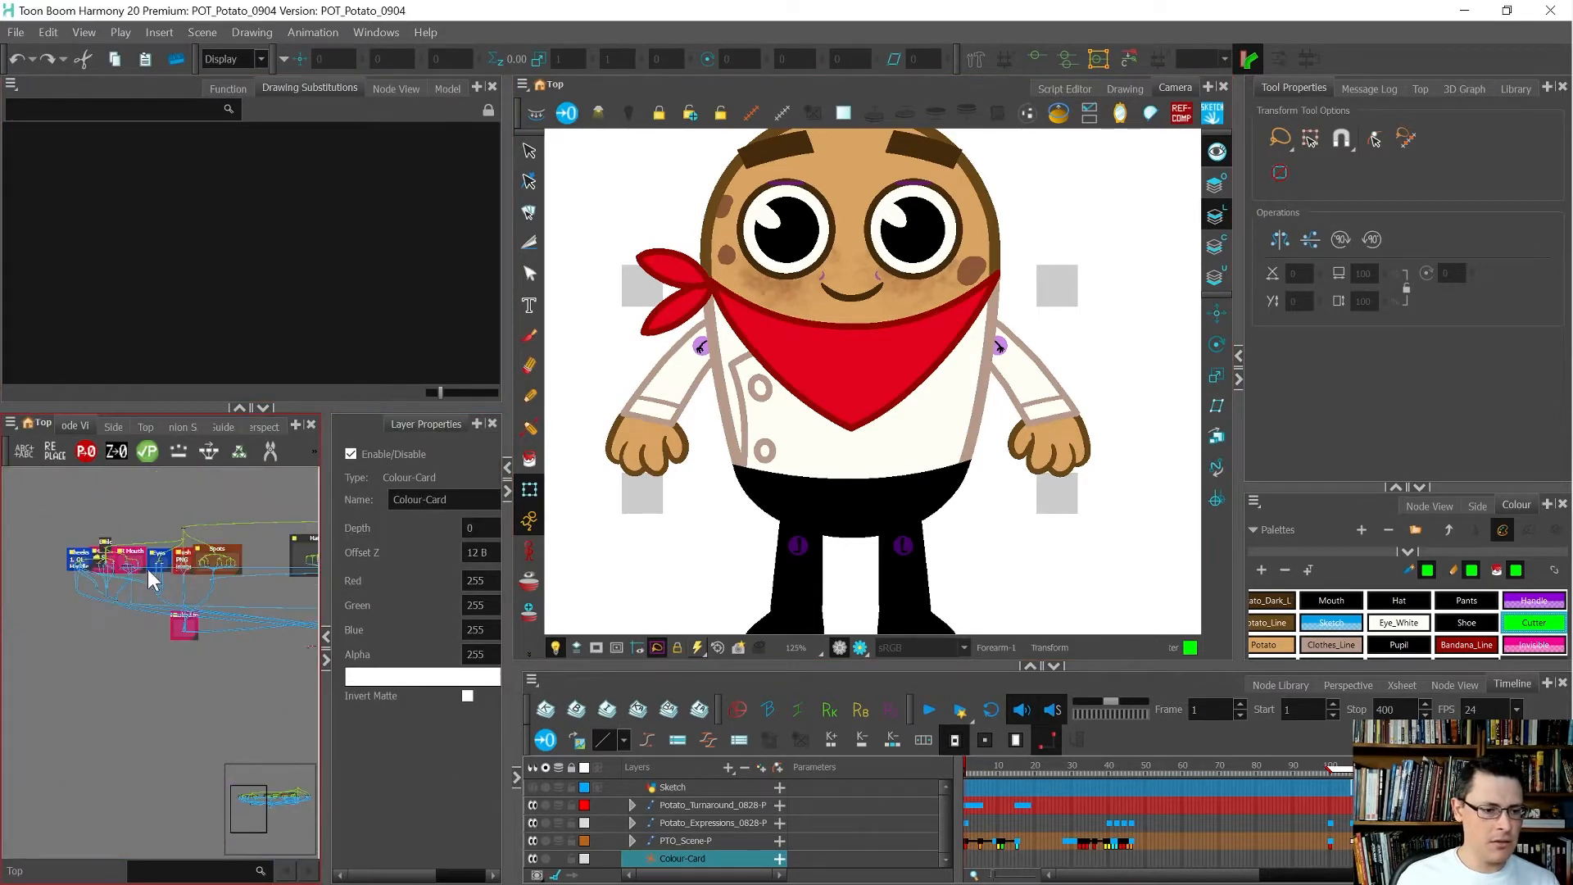
{"action": "scroll", "coordinate": [190, 598], "scroll_direction": "up", "scroll_amount": 4}
{"action": "scroll", "coordinate": [197, 623], "scroll_direction": "up", "scroll_amount": 6}
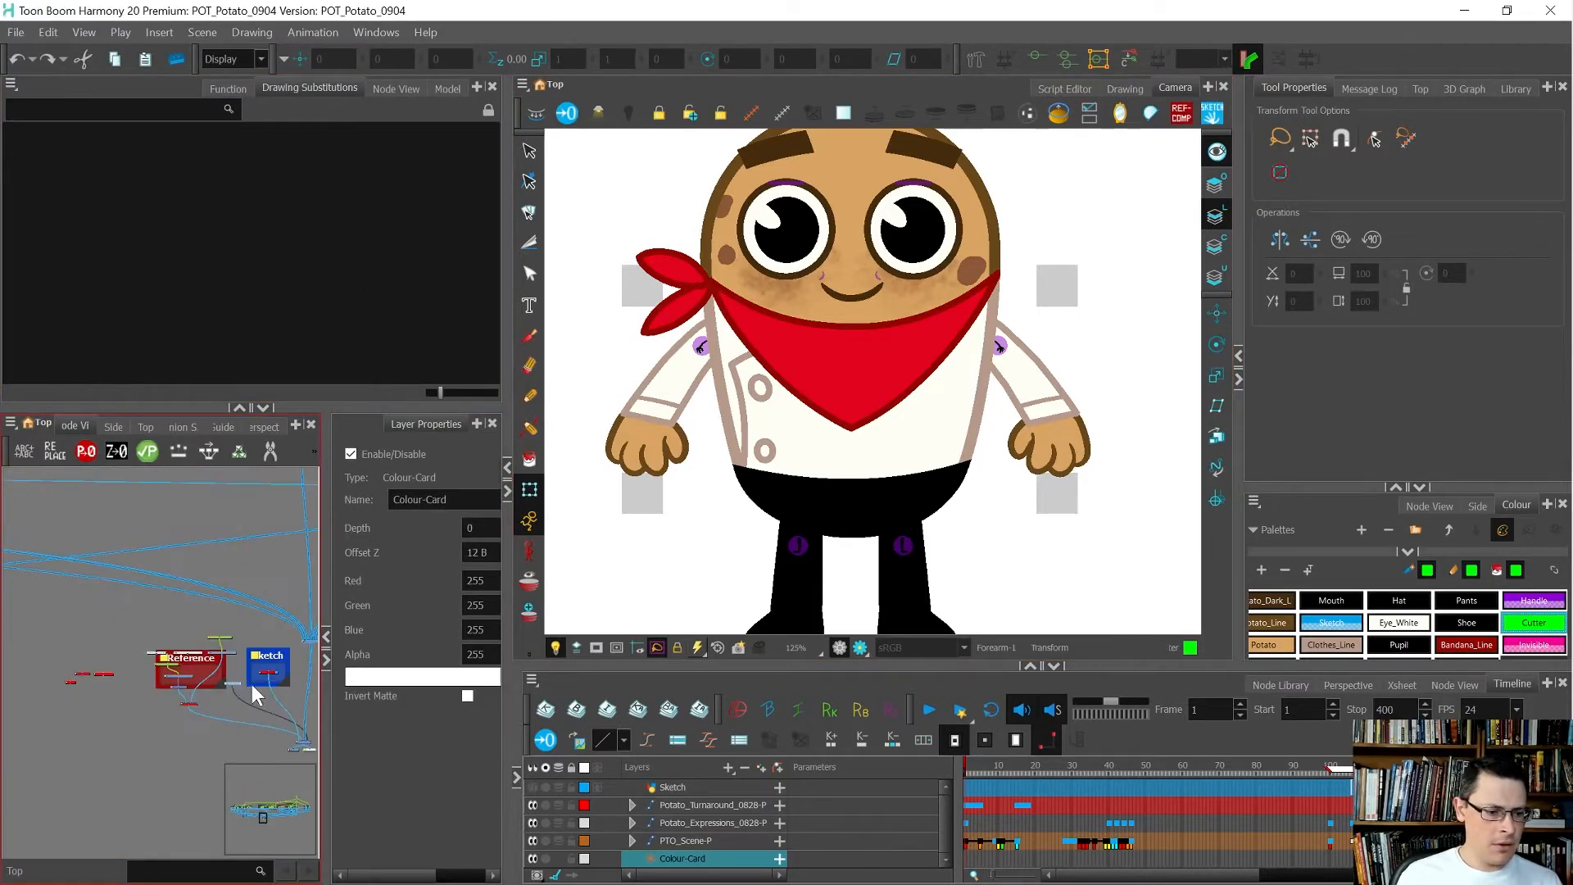
{"action": "left_click", "coordinate": [275, 610]}
{"action": "key", "text": "a"}
{"action": "left_click", "coordinate": [269, 613]}
{"action": "left_click", "coordinate": [271, 629]}
{"action": "scroll", "coordinate": [974, 807], "scroll_direction": "up", "scroll_amount": 3}
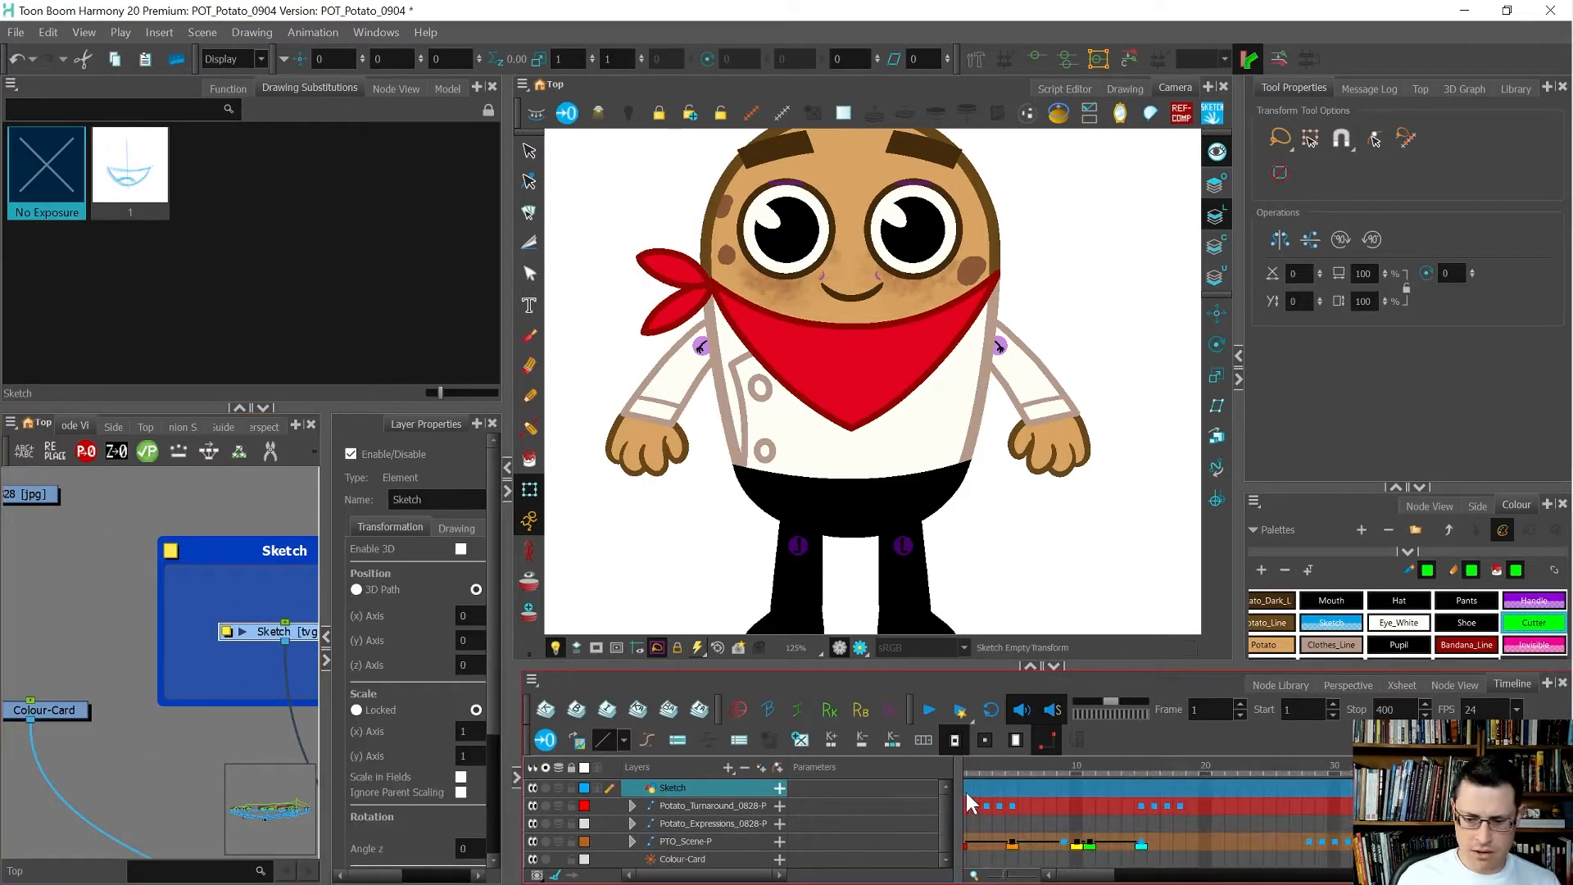
{"action": "scroll", "coordinate": [975, 803], "scroll_direction": "up", "scroll_amount": 1}
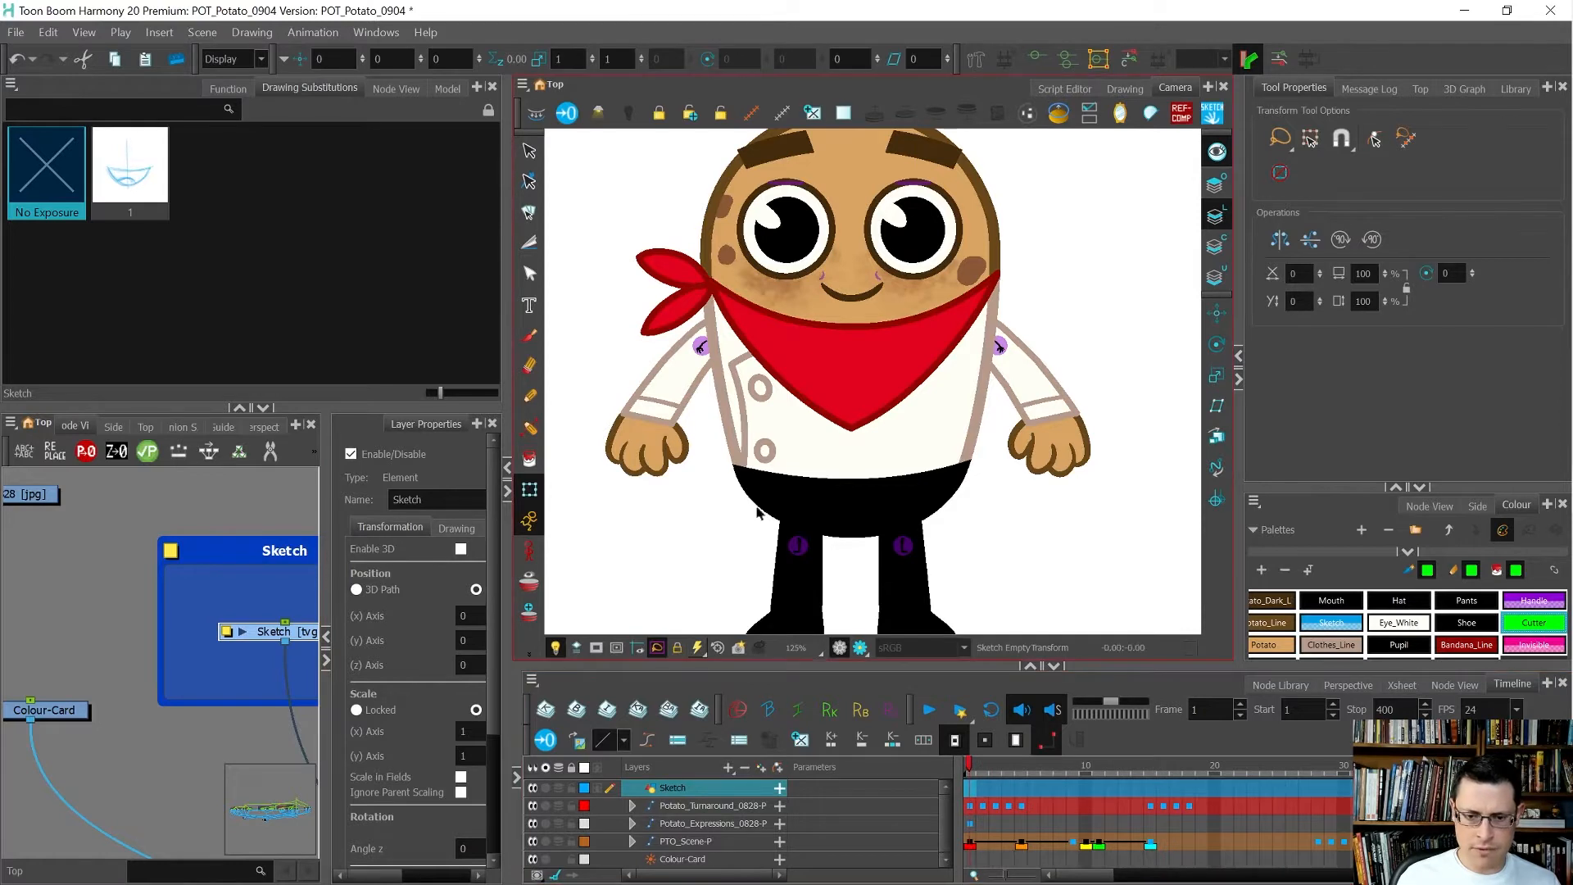
Step: Sketch the forearm edges and cuff lines over the character's left-hand arm with the Brush in the Sketch colour
{"action": "key", "text": "alt+b"}
{"action": "left_click", "coordinate": [1332, 623]}
{"action": "left_click_drag", "start_coordinate": [632, 403], "coordinate": [721, 311]}
{"action": "left_click_drag", "start_coordinate": [677, 418], "coordinate": [733, 340]}
{"action": "left_click_drag", "start_coordinate": [633, 404], "coordinate": [677, 429]}
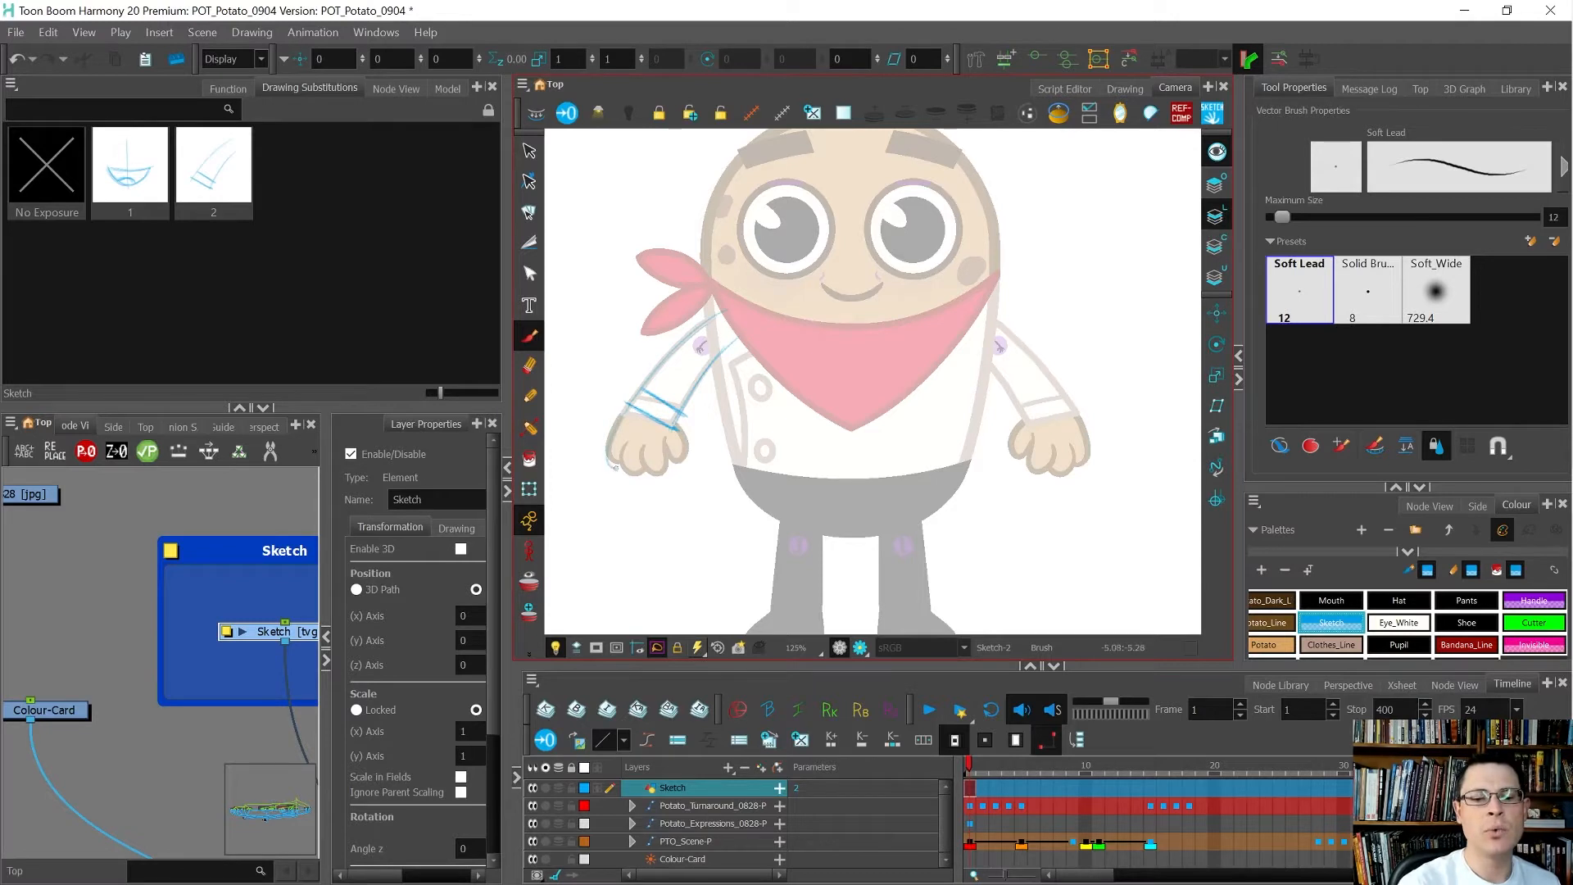
{"action": "left_click_drag", "start_coordinate": [659, 467], "coordinate": [653, 470]}
{"action": "key", "text": "ctrl+z"}
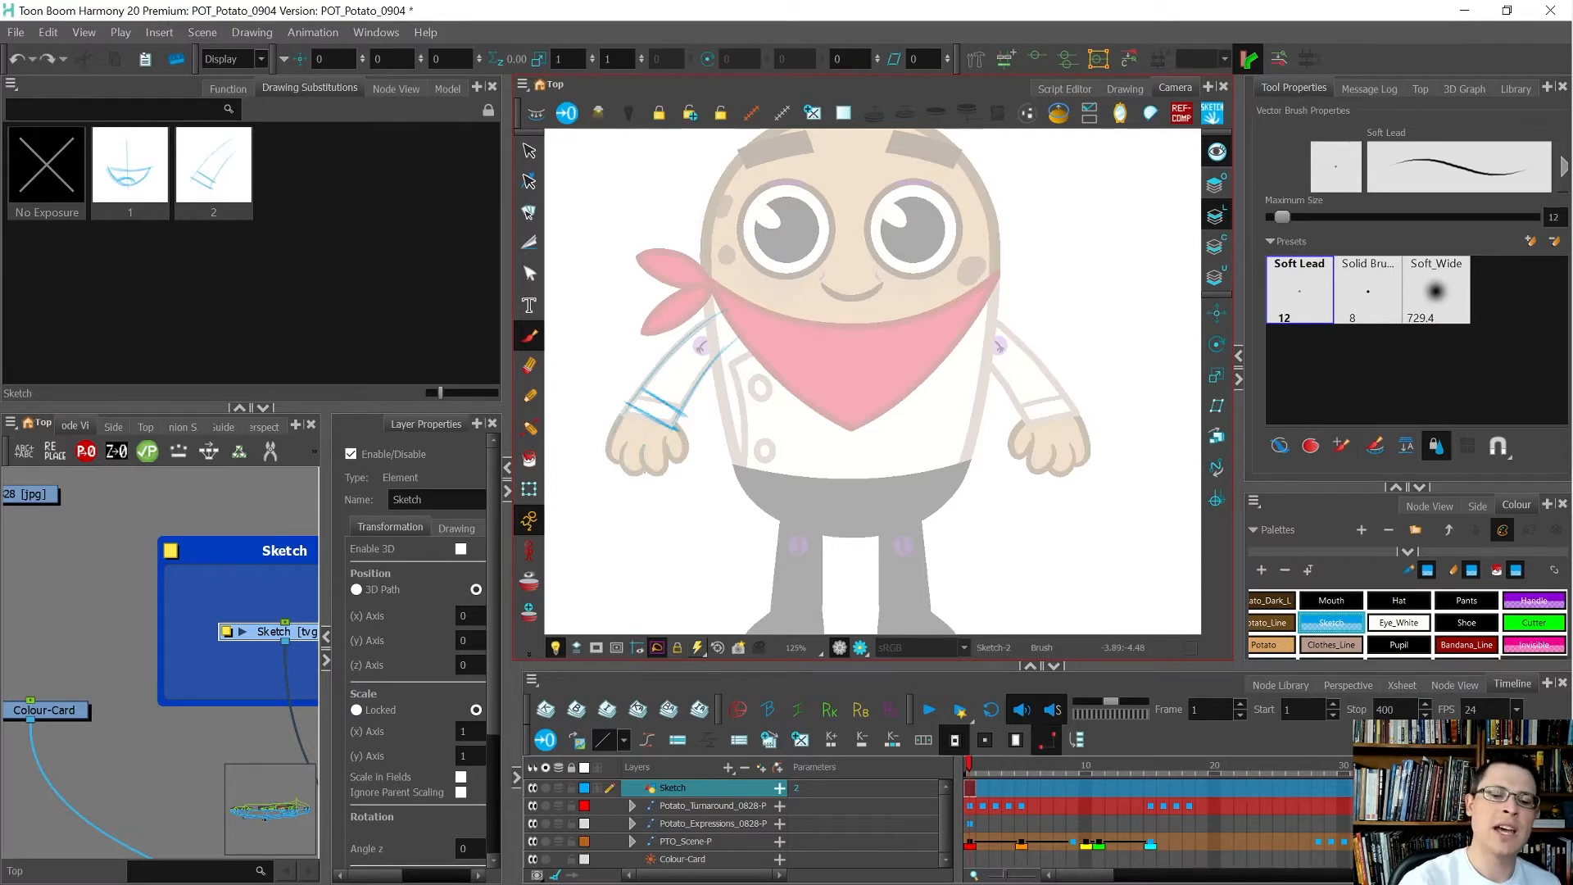
{"action": "left_click_drag", "start_coordinate": [648, 371], "coordinate": [640, 508]}
{"action": "key", "text": "ctrl+z"}
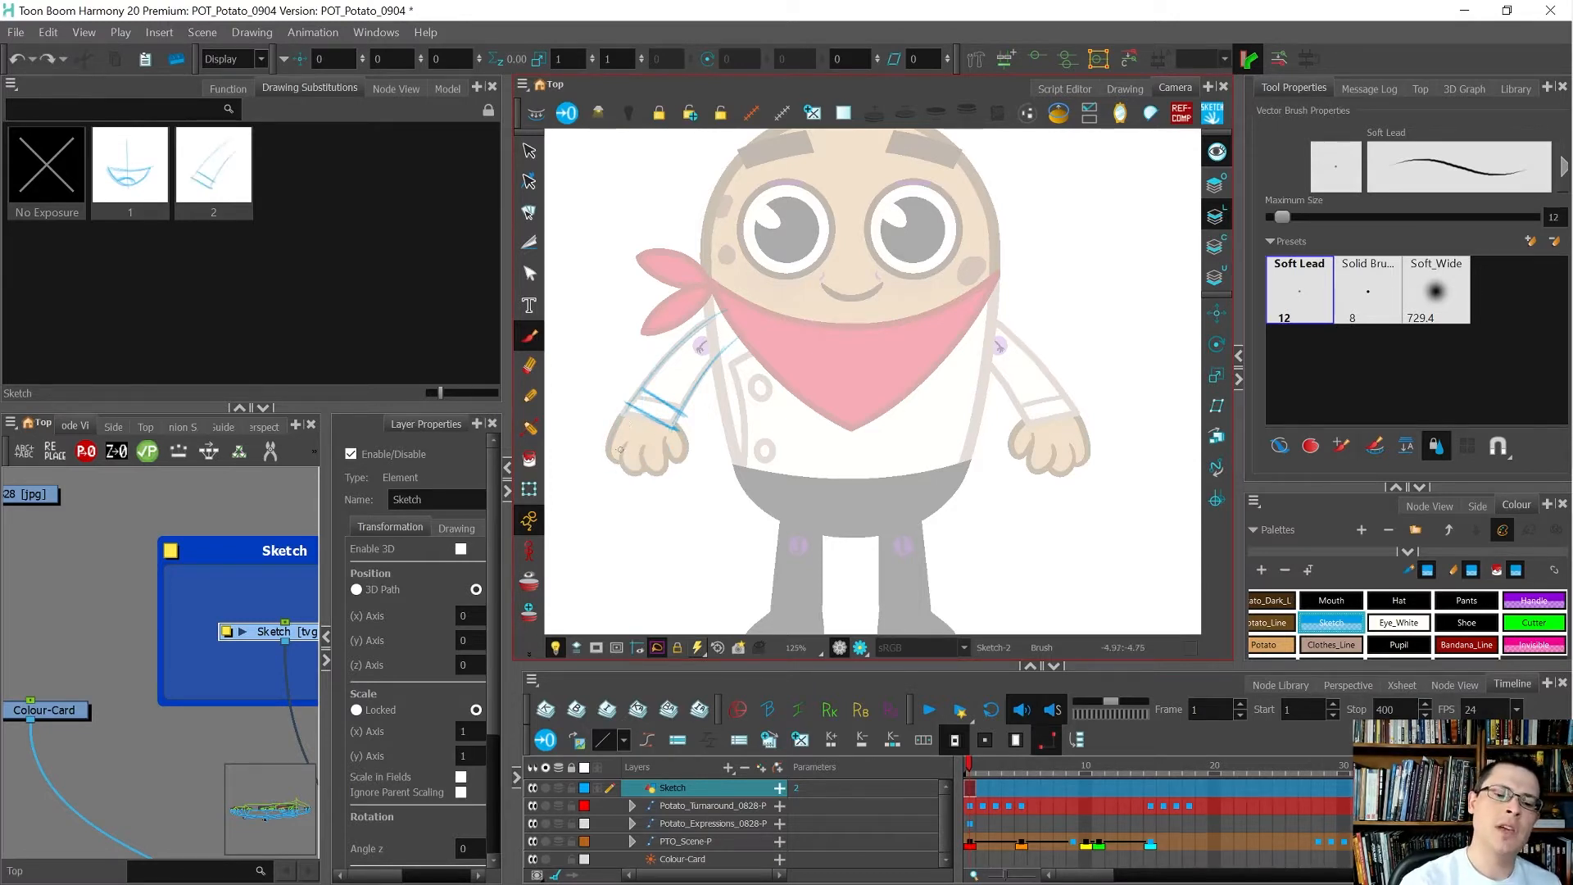
Step: Sketch a tilted hand with its fingers below the cuff lines
{"action": "left_click_drag", "start_coordinate": [625, 409], "coordinate": [602, 444]}
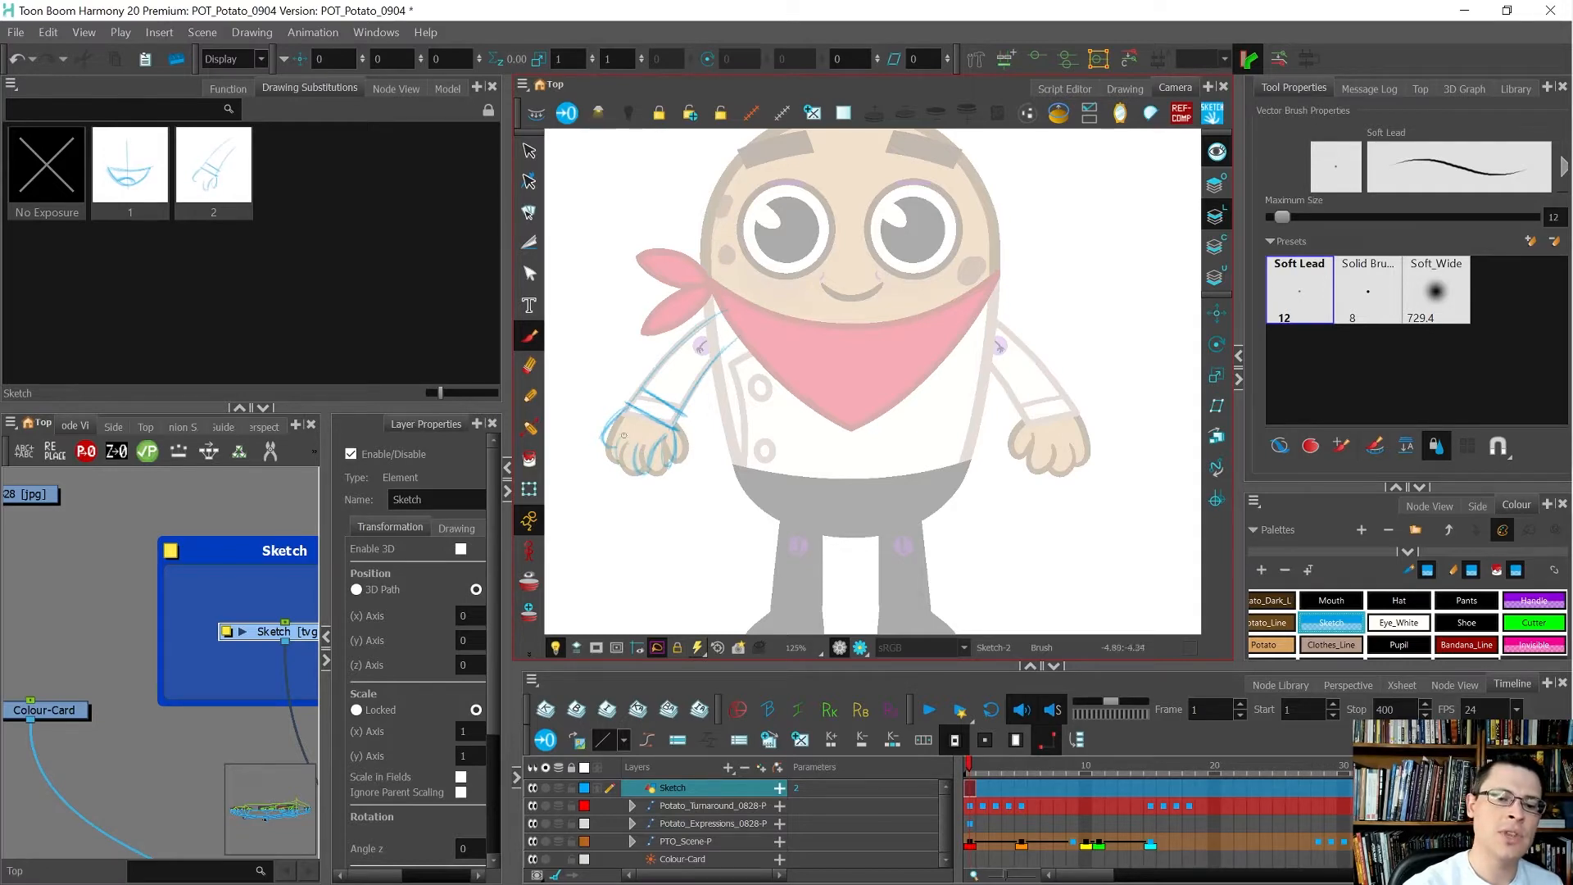
Step: Rotate the hand drawing clockwise around its wrist pivot so it matches the blue sketch
{"action": "key", "text": "shift+t"}
{"action": "left_click", "coordinate": [651, 446]}
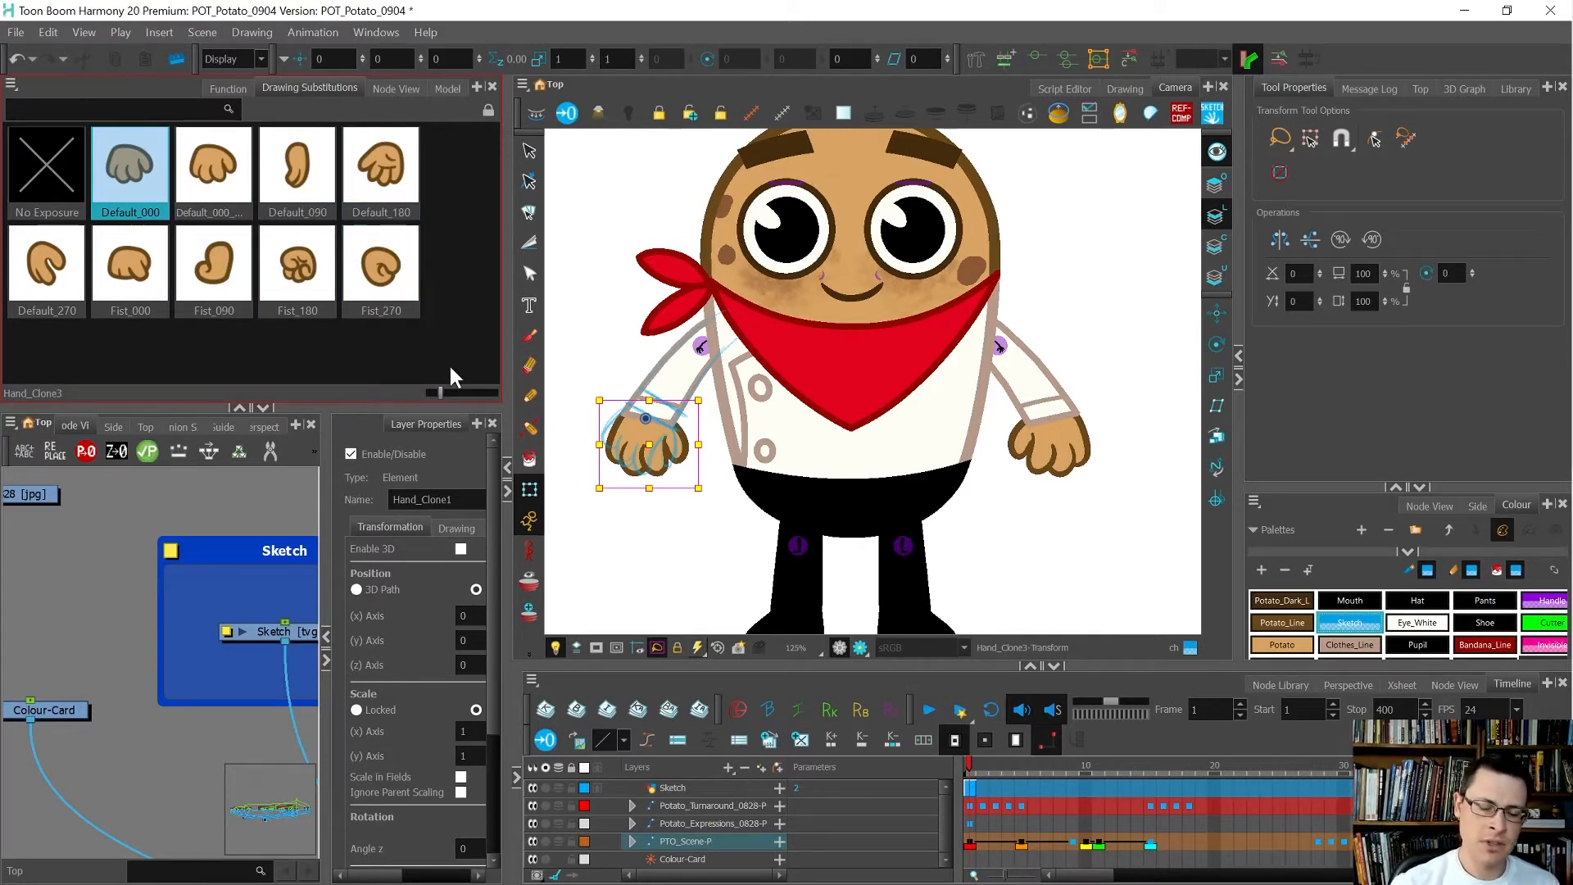
{"action": "left_click", "coordinate": [244, 495]}
{"action": "scroll", "coordinate": [621, 426], "scroll_direction": "up", "scroll_amount": 5}
{"action": "left_click", "coordinate": [674, 453]}
{"action": "scroll", "coordinate": [745, 484], "scroll_direction": "down", "scroll_amount": 1}
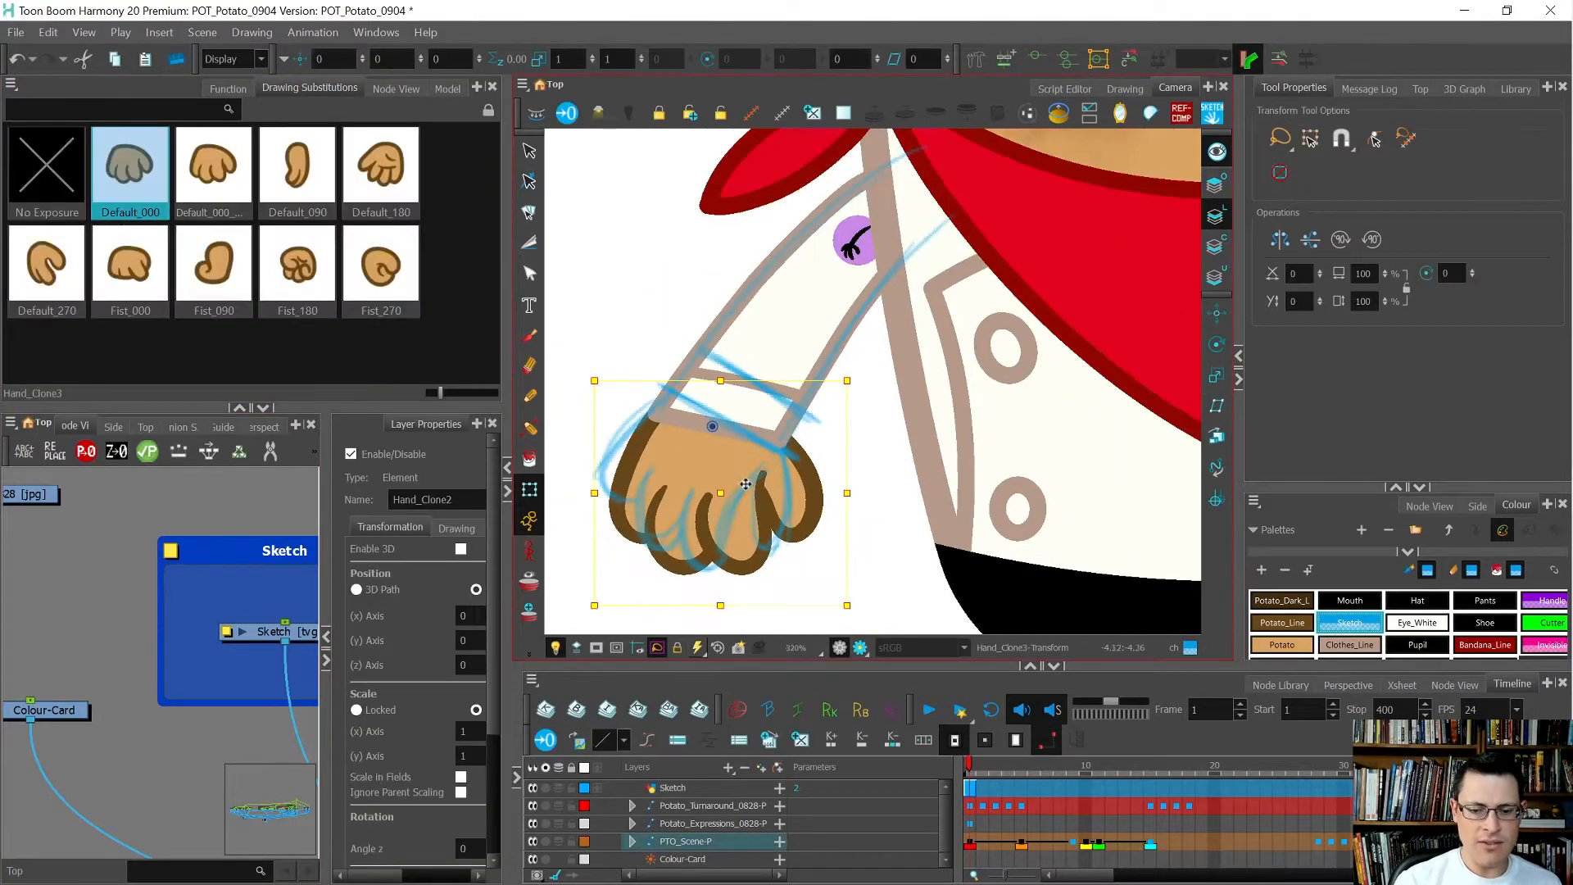
{"action": "mouse_move", "coordinate": [987, 524]}
{"action": "left_mouse_down"}
{"action": "mouse_move", "coordinate": [933, 575]}
{"action": "mouse_move", "coordinate": [947, 577]}
{"action": "left_mouse_up"}
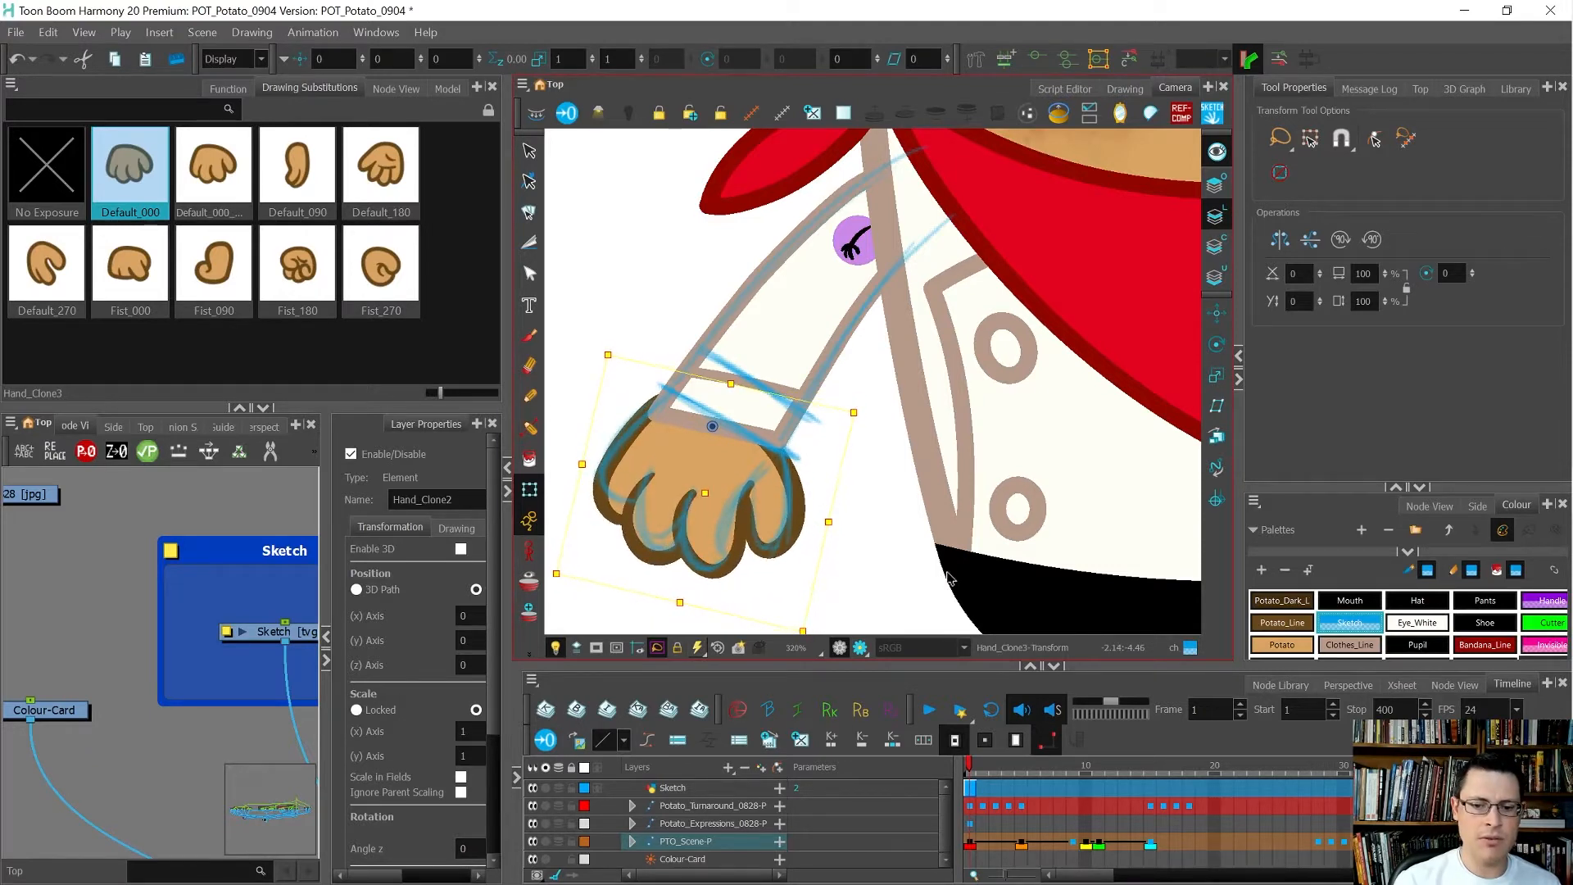
Step: Bring up the contour points of the forearm drawing and restrict contour edits to the current art layer
{"action": "left_click", "coordinate": [738, 362]}
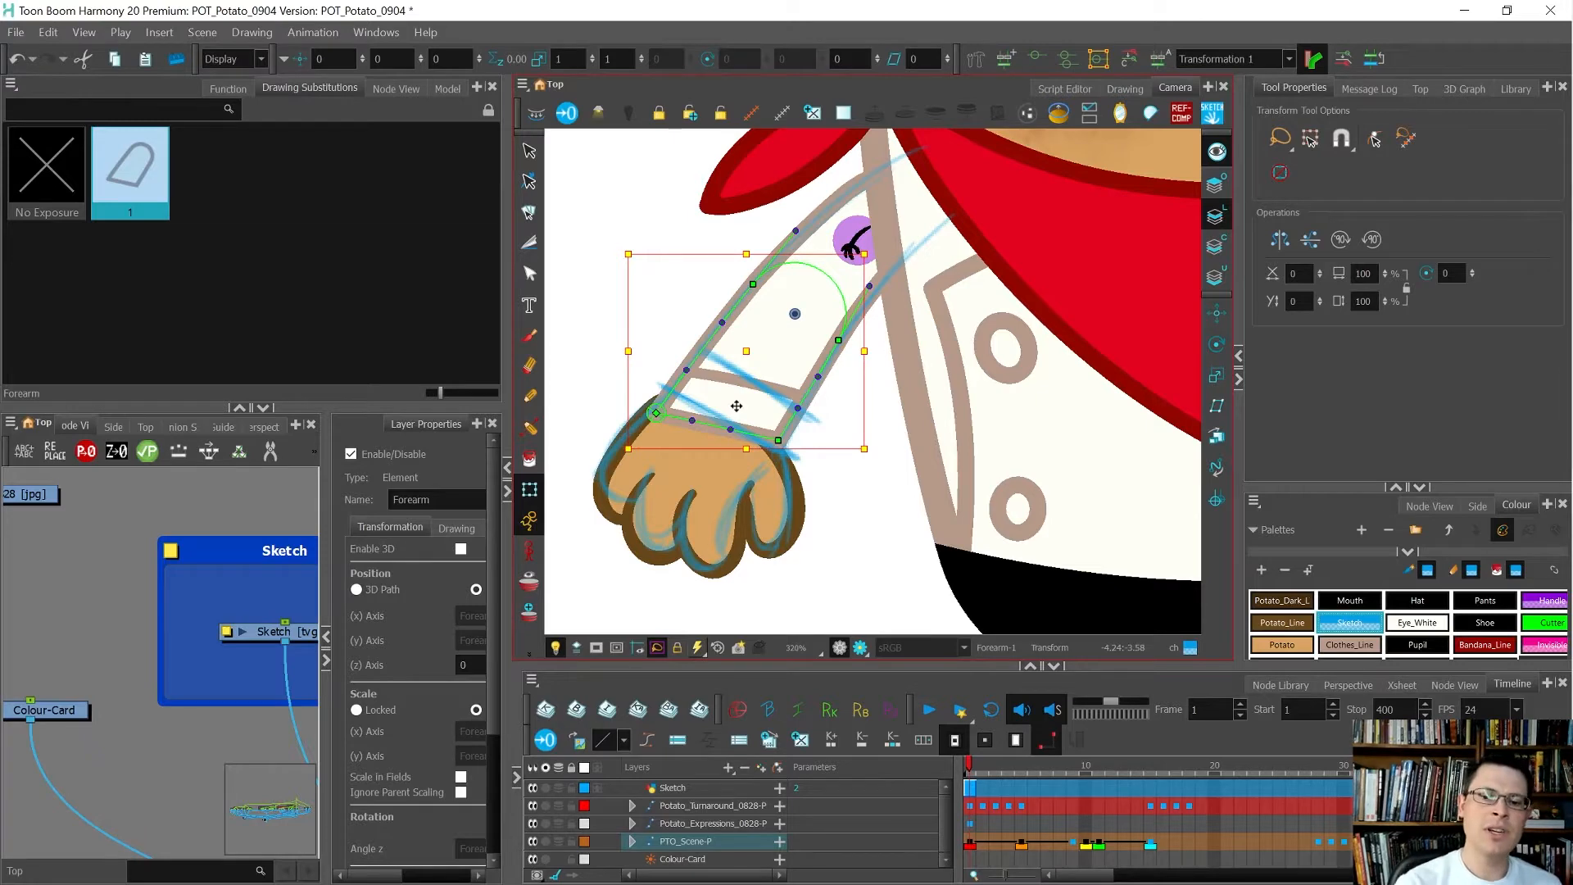
{"action": "key", "text": "alt+q"}
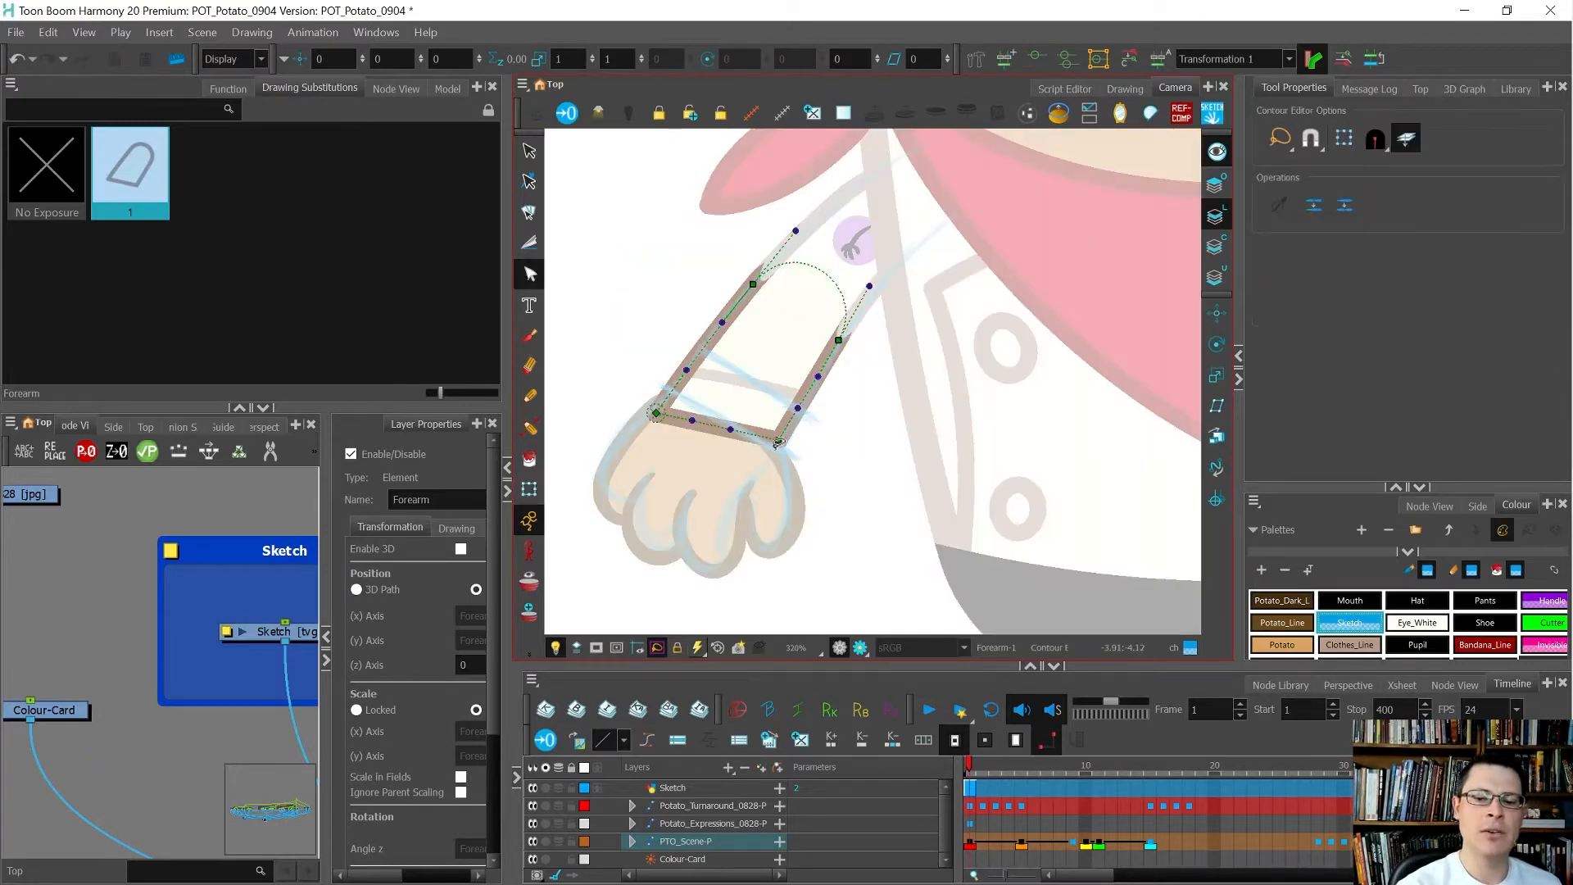
{"action": "scroll", "coordinate": [777, 440], "scroll_direction": "up", "scroll_amount": 2}
{"action": "left_click_drag", "start_coordinate": [780, 475], "coordinate": [809, 511]}
{"action": "left_click_drag", "start_coordinate": [827, 535], "coordinate": [826, 492]}
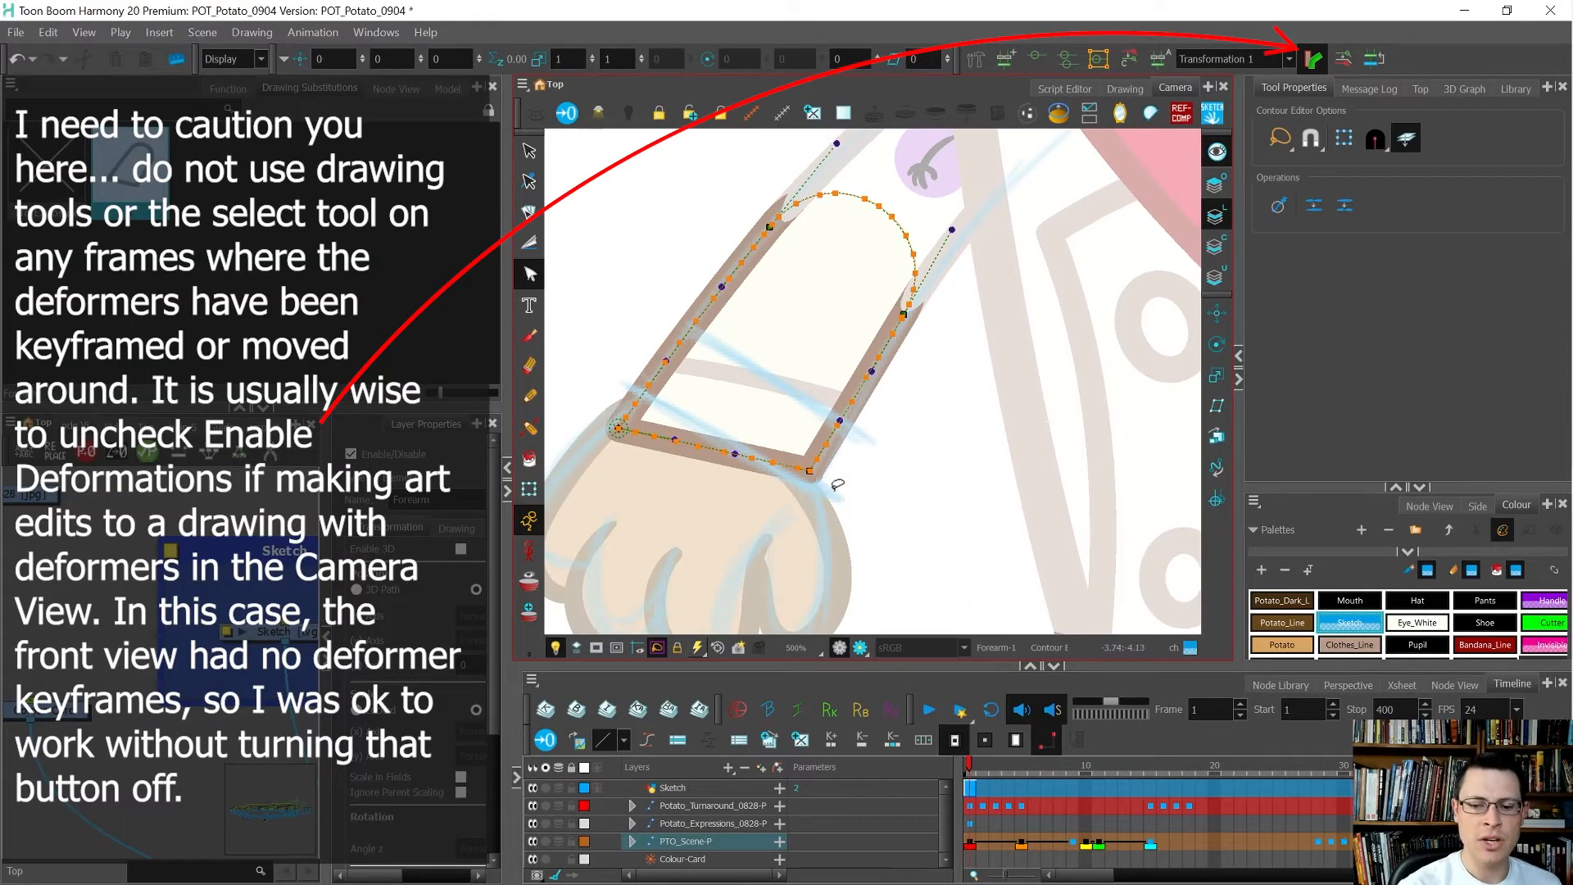
{"action": "left_click", "coordinate": [1407, 136]}
{"action": "left_click_drag", "start_coordinate": [862, 548], "coordinate": [820, 420]}
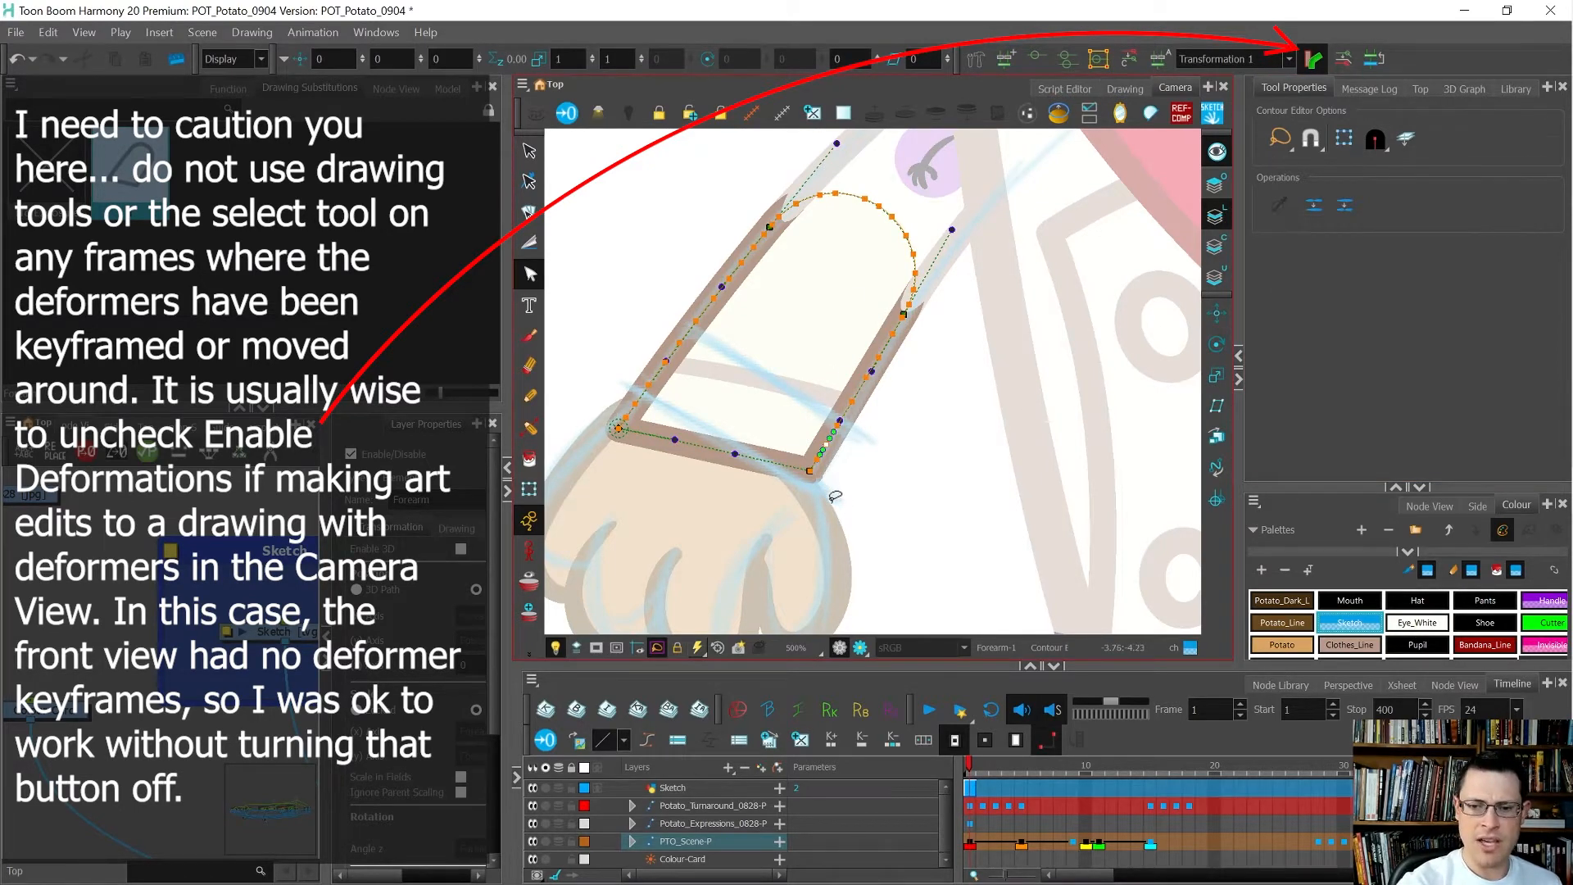
Step: Select the forearm's cuff line, tilt it towards the sketched cuff angle, and show only the line art layer
{"action": "key", "text": "alt+s"}
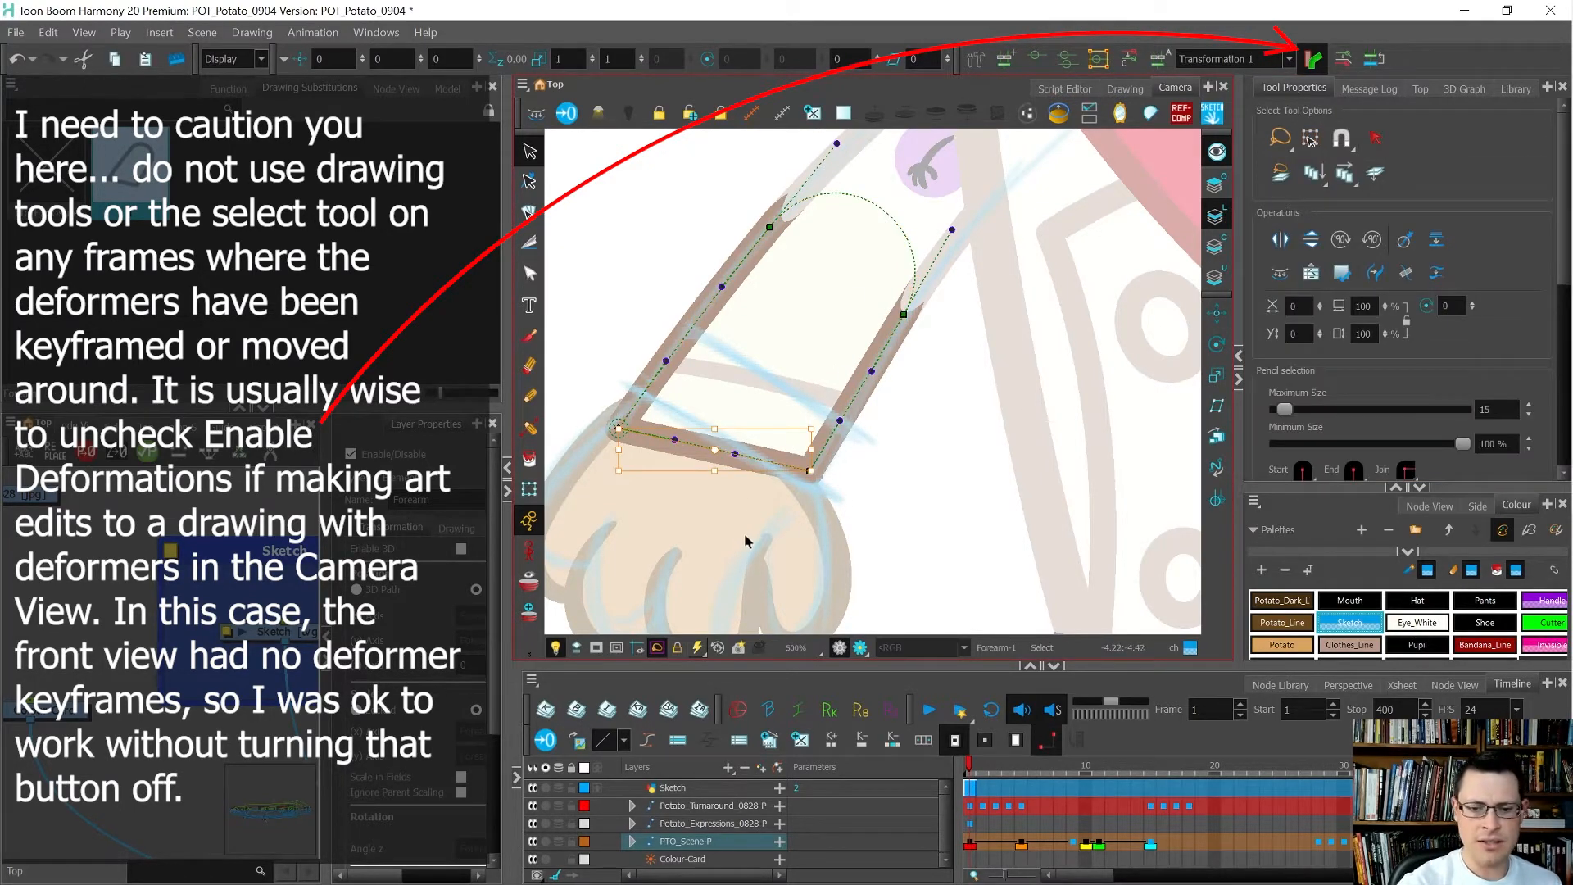
{"action": "left_click_drag", "start_coordinate": [714, 451], "coordinate": [619, 429]}
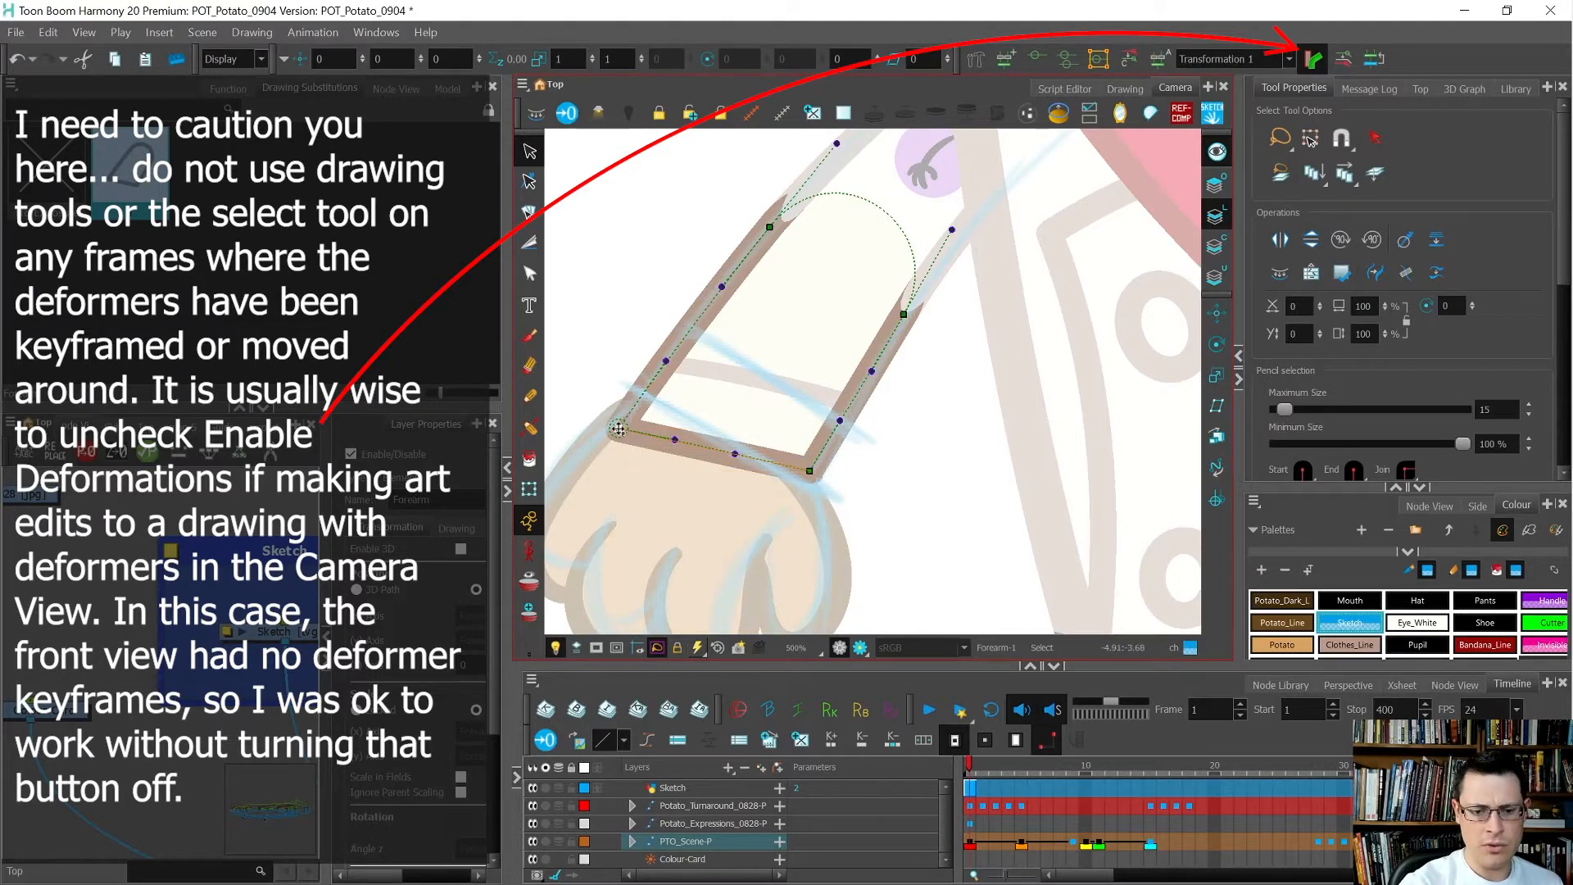
{"action": "mouse_move", "coordinate": [822, 483]}
{"action": "left_mouse_down"}
{"action": "mouse_move", "coordinate": [806, 514]}
{"action": "mouse_move", "coordinate": [766, 457]}
{"action": "left_mouse_up"}
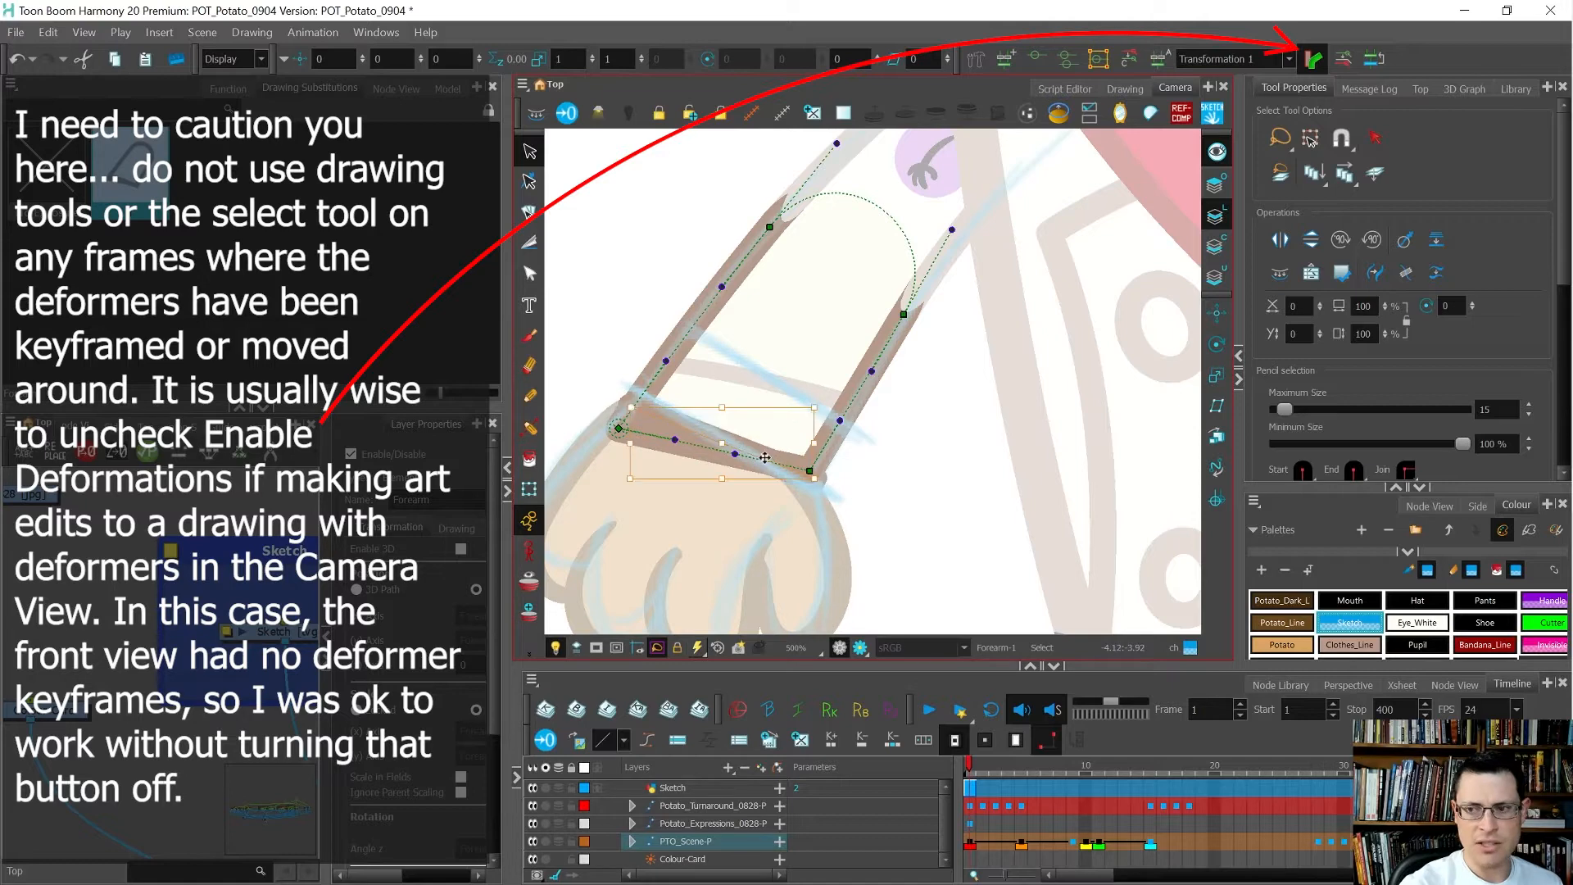
{"action": "left_click", "coordinate": [576, 648]}
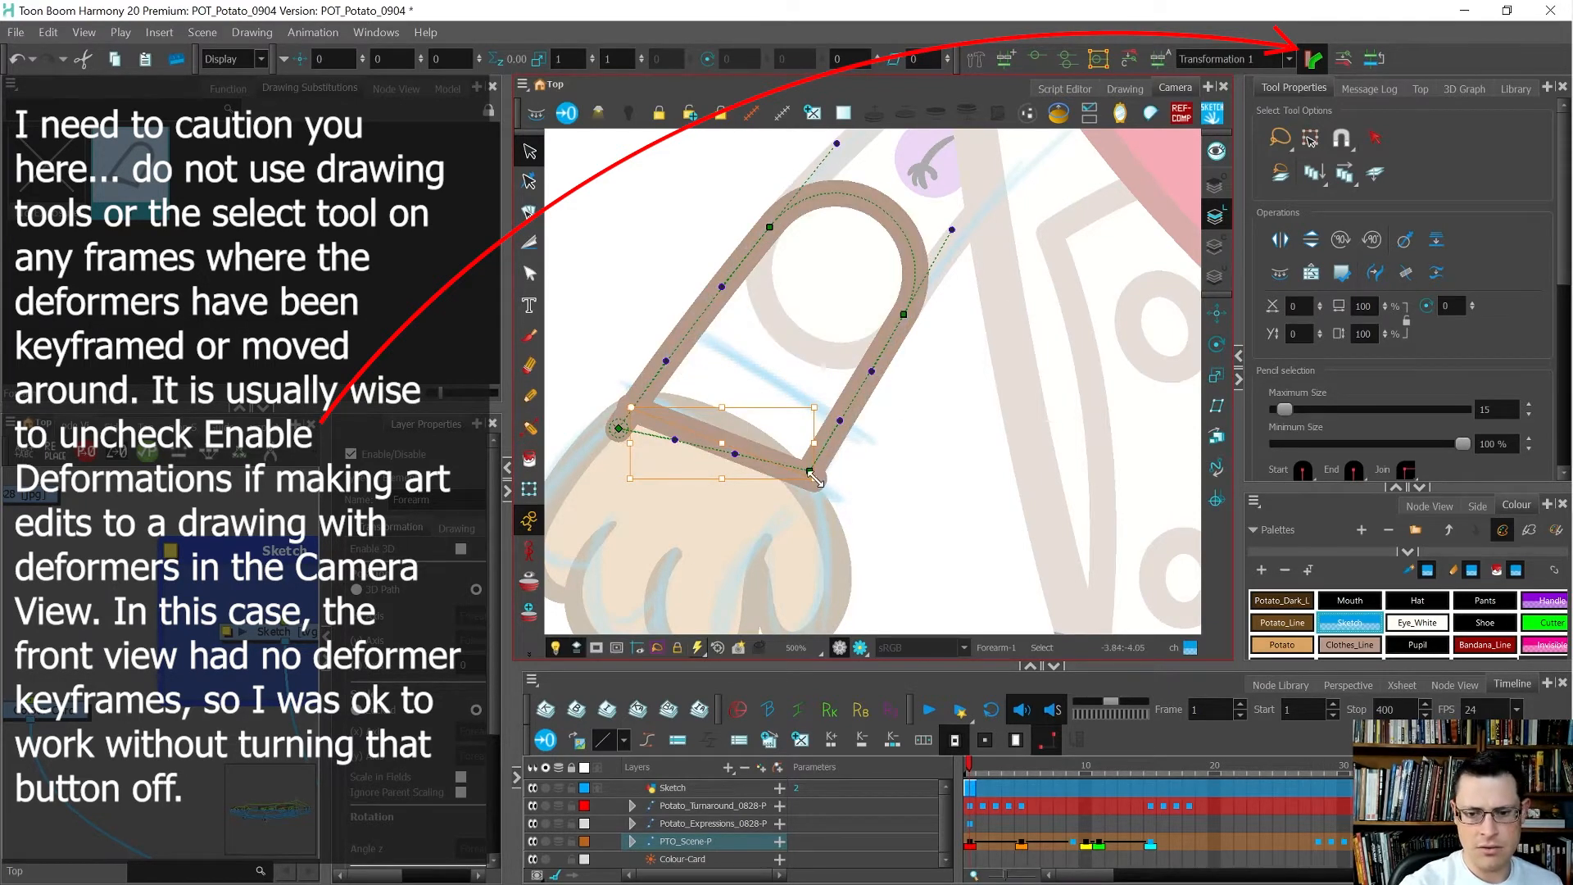
{"action": "left_click_drag", "start_coordinate": [815, 478], "coordinate": [809, 479]}
{"action": "left_click", "coordinate": [625, 413]}
{"action": "key", "text": "ctrl+z"}
{"action": "key", "text": "ctrl+z"}
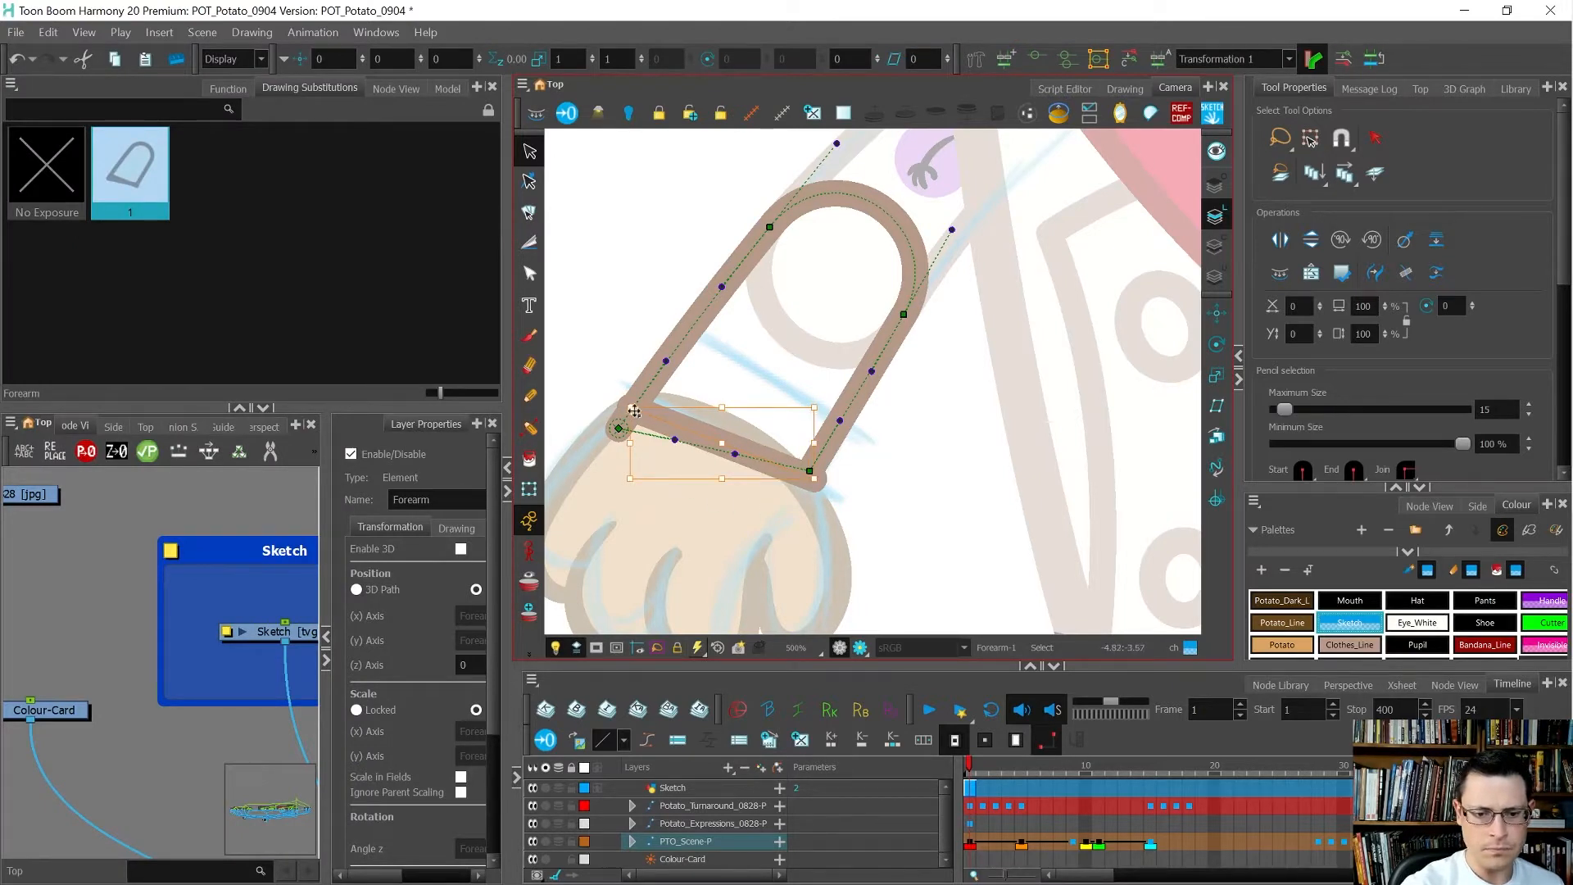
Step: Stretch the cuff line slightly so both ends reach the sides of the forearm outline
{"action": "mouse_move", "coordinate": [634, 411]}
{"action": "left_mouse_down"}
{"action": "mouse_move", "coordinate": [678, 438]}
{"action": "mouse_move", "coordinate": [627, 408]}
{"action": "left_mouse_up"}
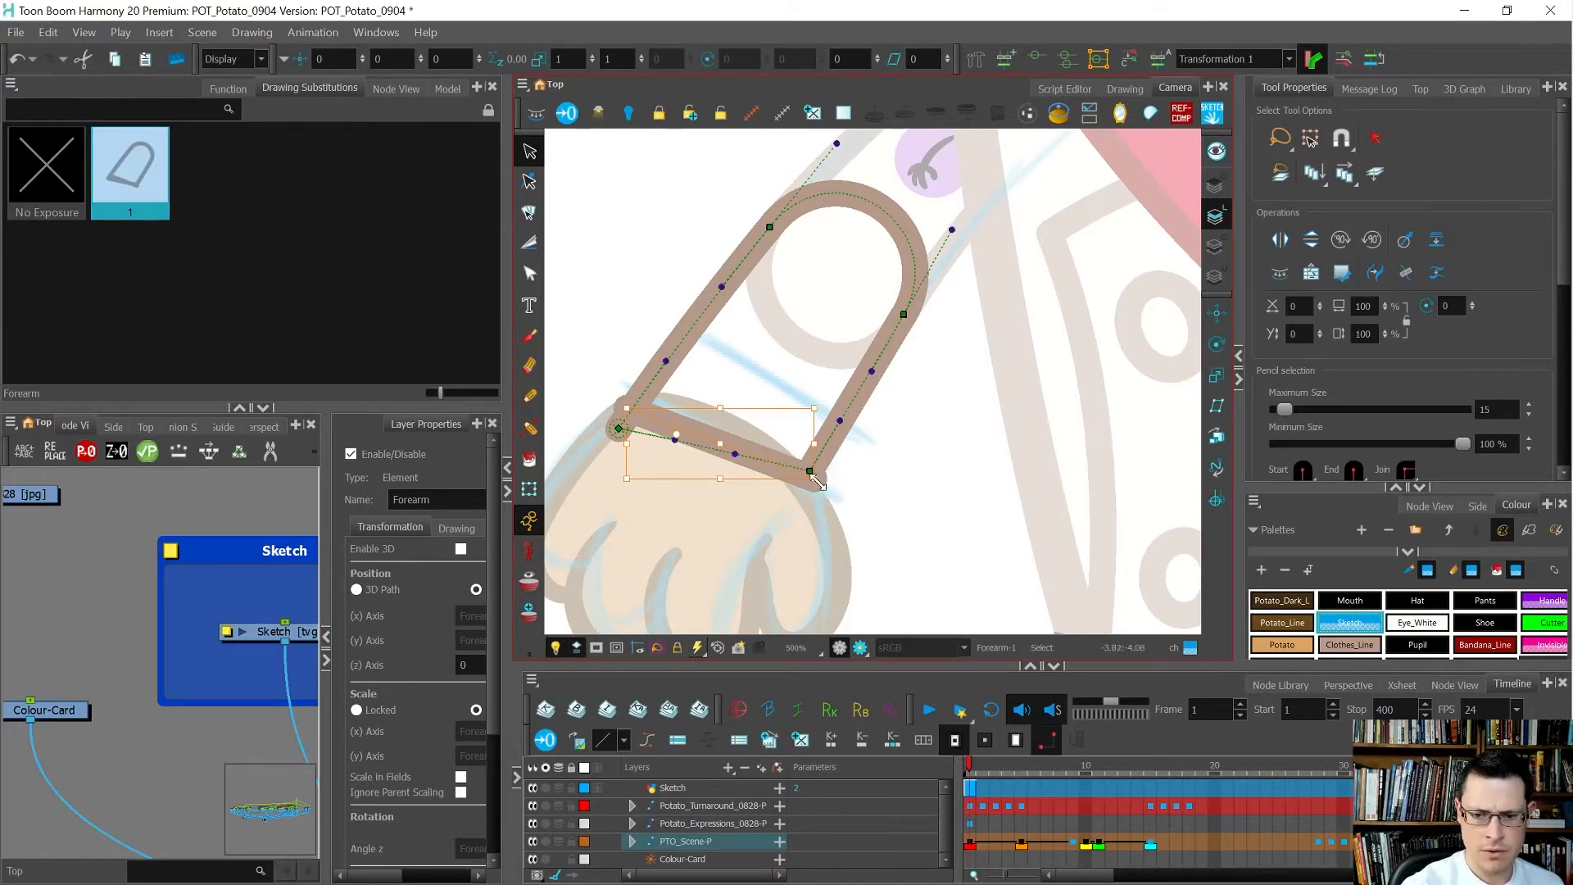
{"action": "left_click_drag", "start_coordinate": [817, 482], "coordinate": [818, 484]}
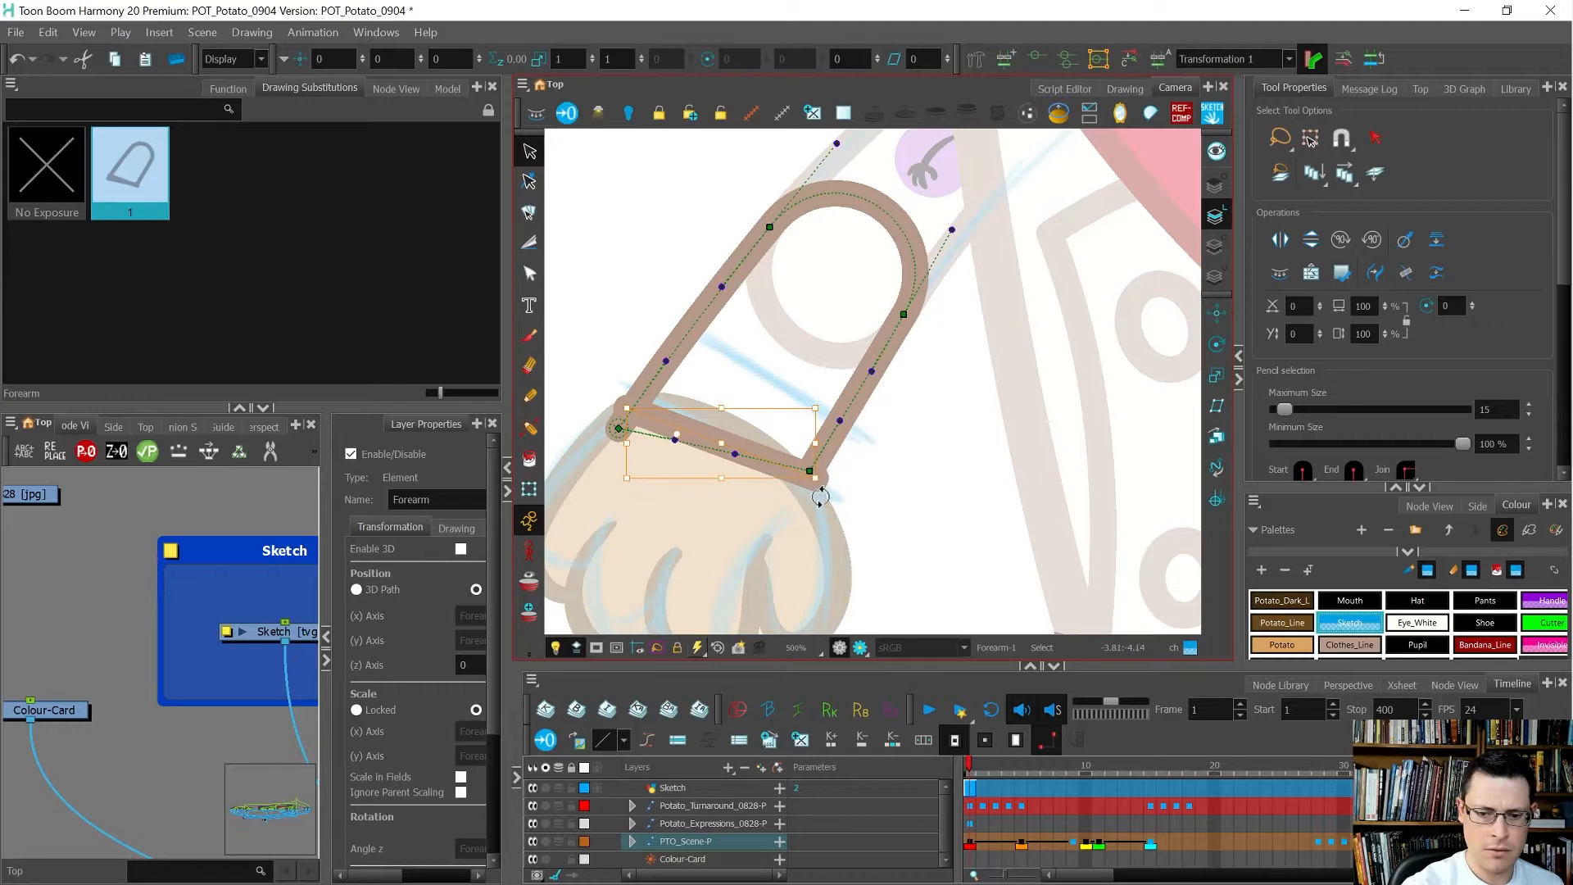
Step: Remove the extra contour points along both forearm sides and trim the overlapping line ends at the cuff's outer corner
{"action": "key", "text": "alt+q"}
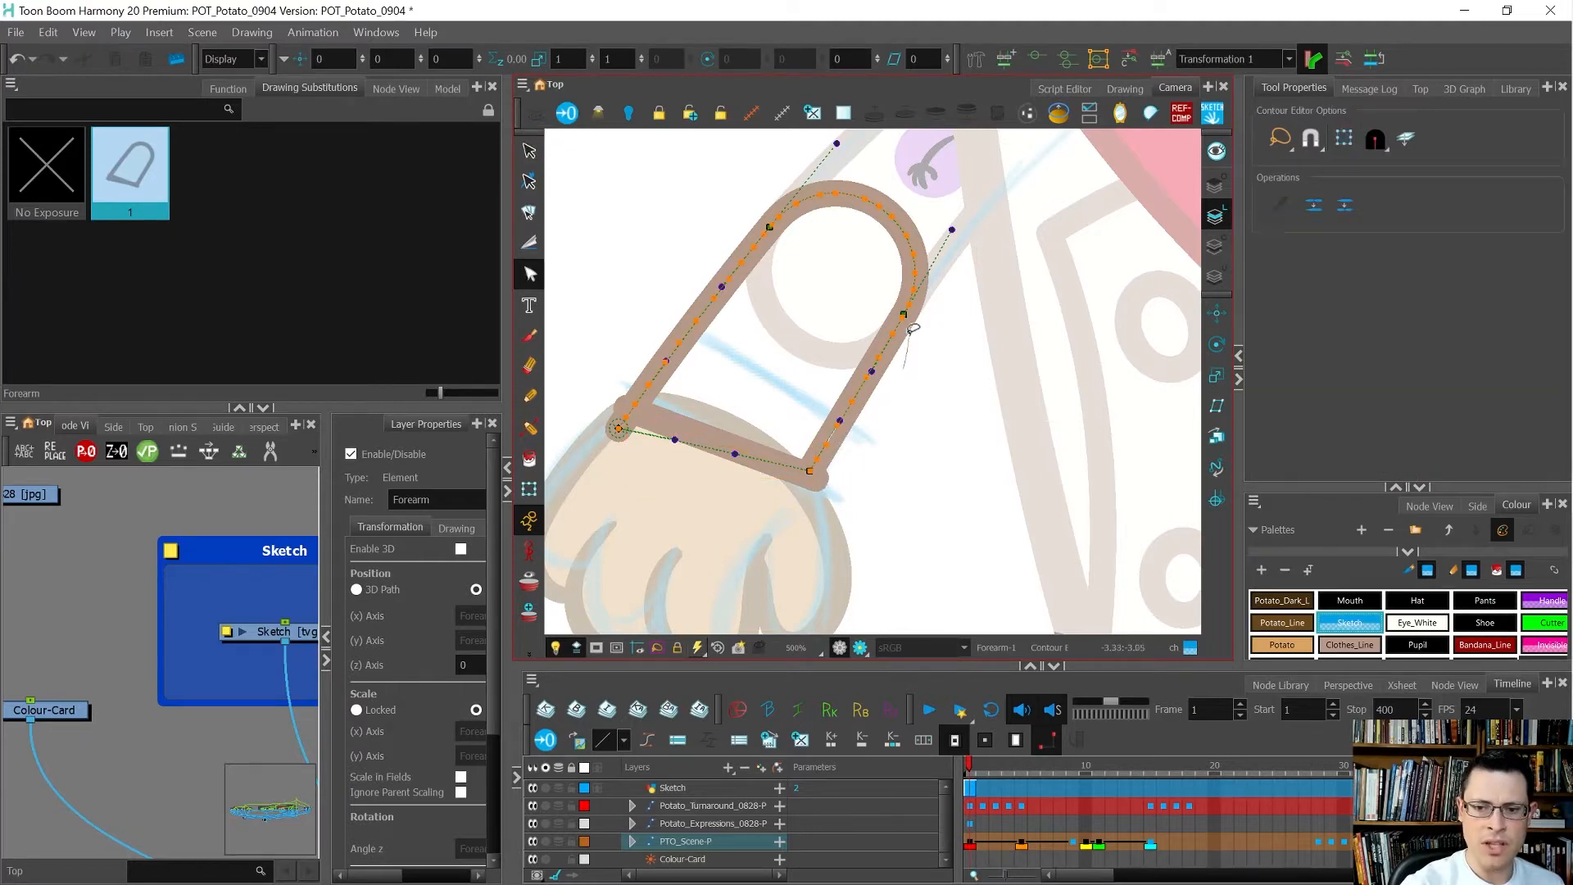
{"action": "left_click_drag", "start_coordinate": [903, 313], "coordinate": [864, 369]}
{"action": "left_click_drag", "start_coordinate": [817, 453], "coordinate": [816, 465]}
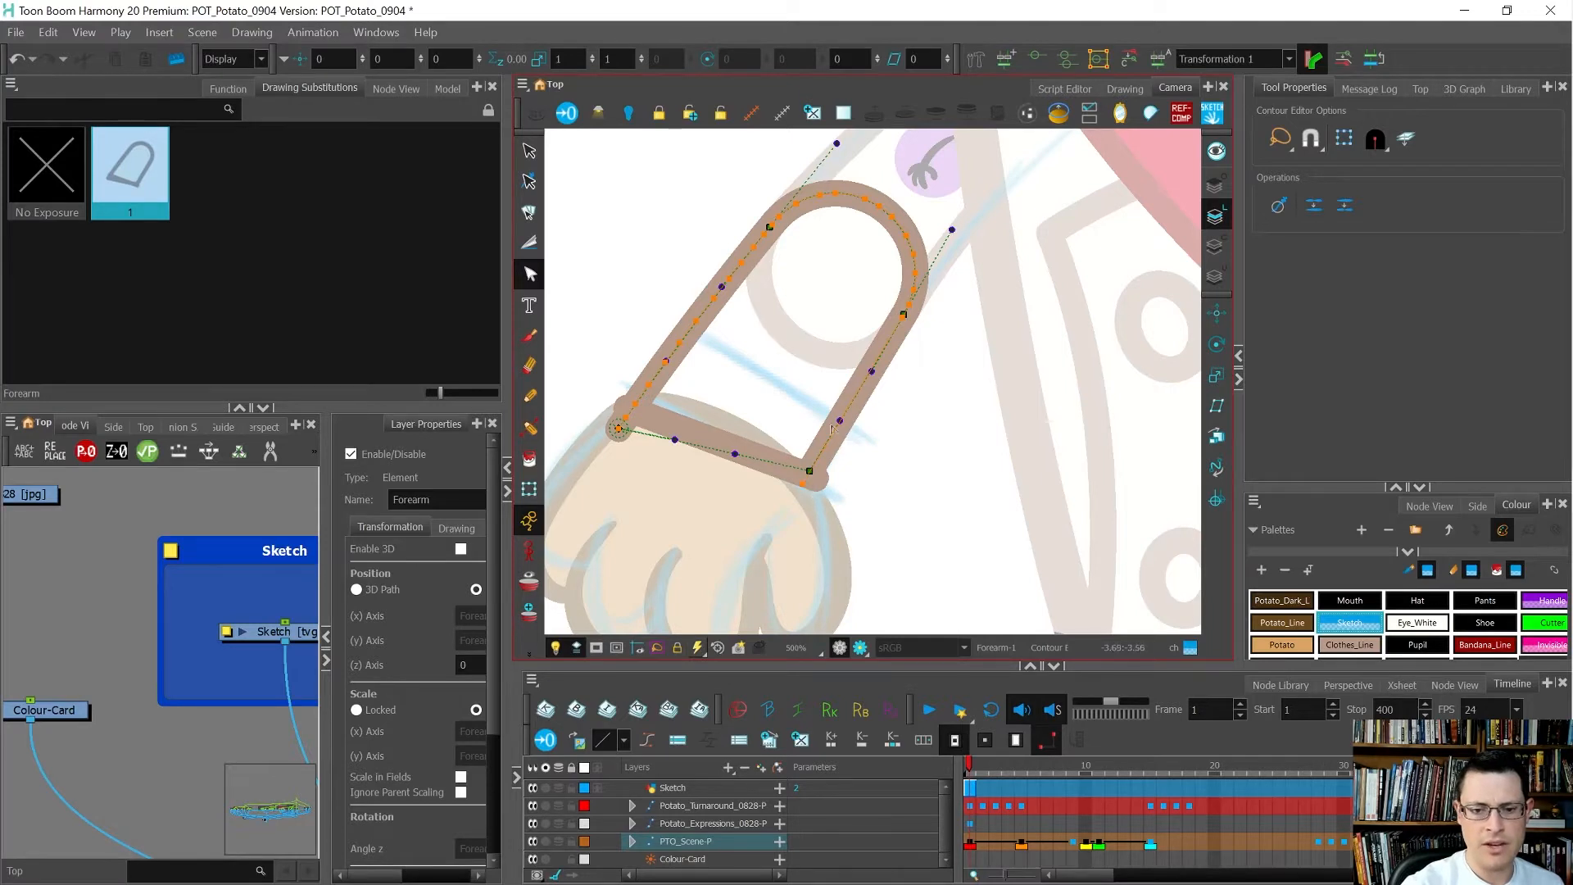
{"action": "mouse_move", "coordinate": [764, 287]}
{"action": "left_mouse_down"}
{"action": "mouse_move", "coordinate": [754, 233]}
{"action": "mouse_move", "coordinate": [621, 399]}
{"action": "mouse_move", "coordinate": [726, 336]}
{"action": "left_mouse_up"}
{"action": "key", "text": "Delete"}
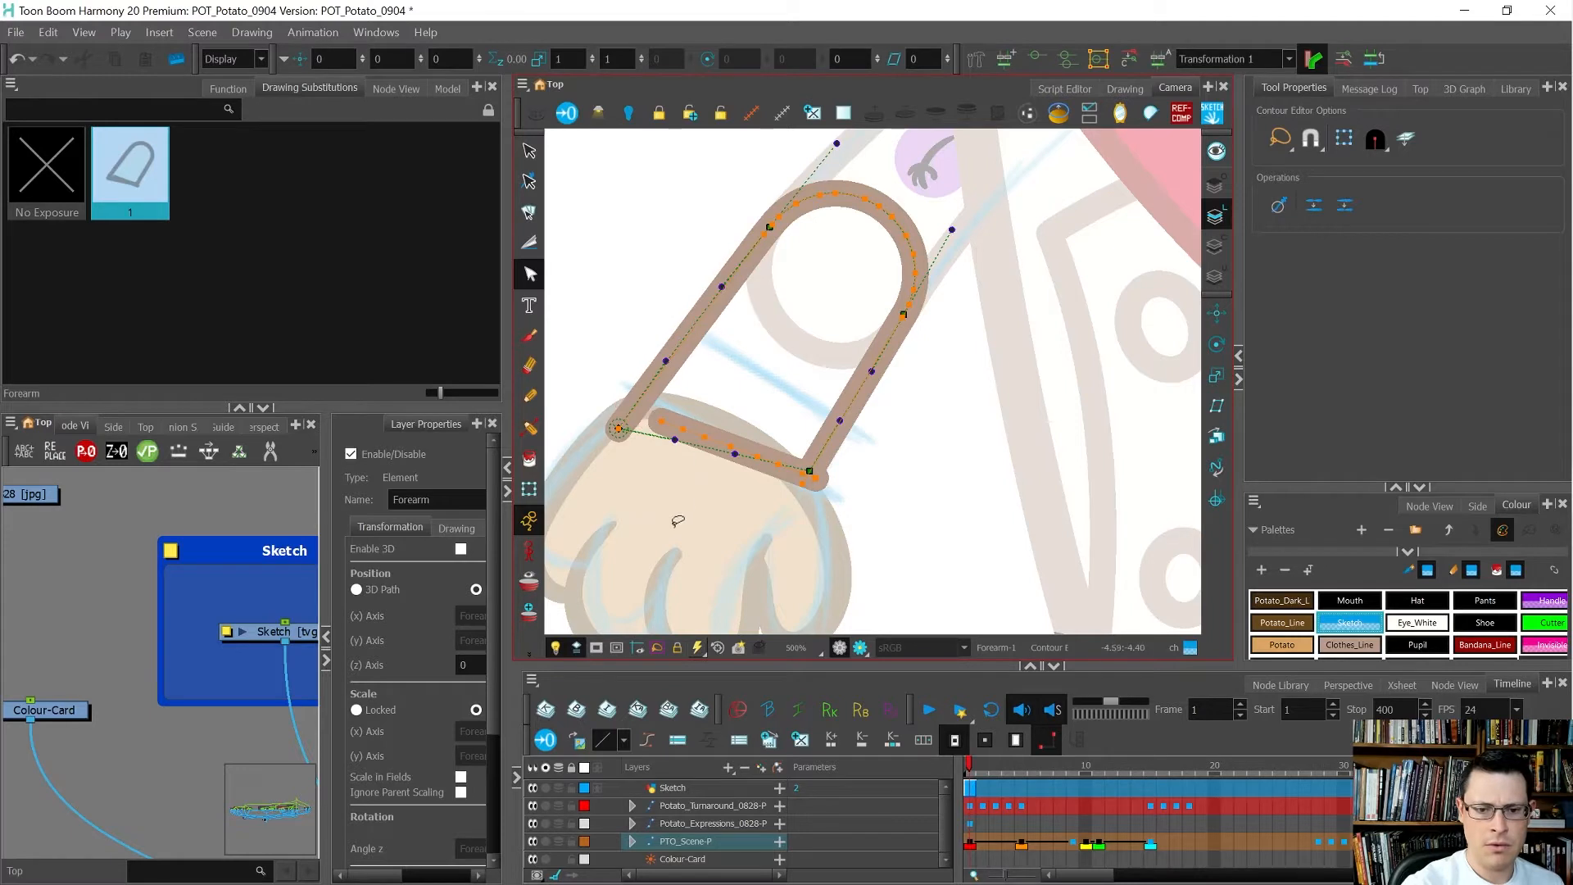
{"action": "left_click", "coordinate": [618, 426]}
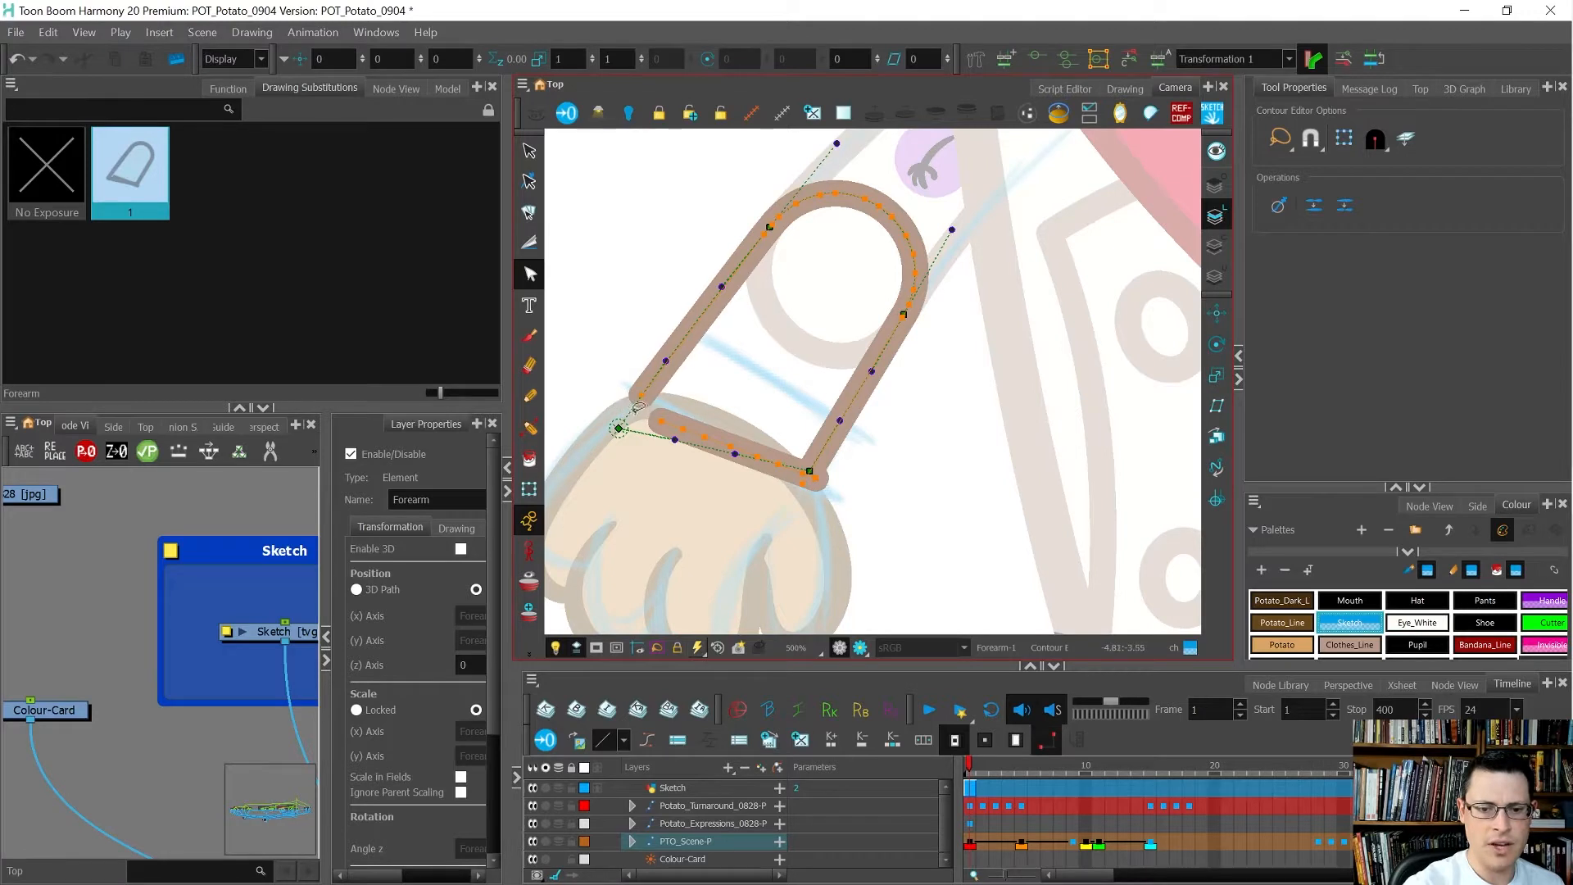
{"action": "left_click", "coordinate": [774, 503]}
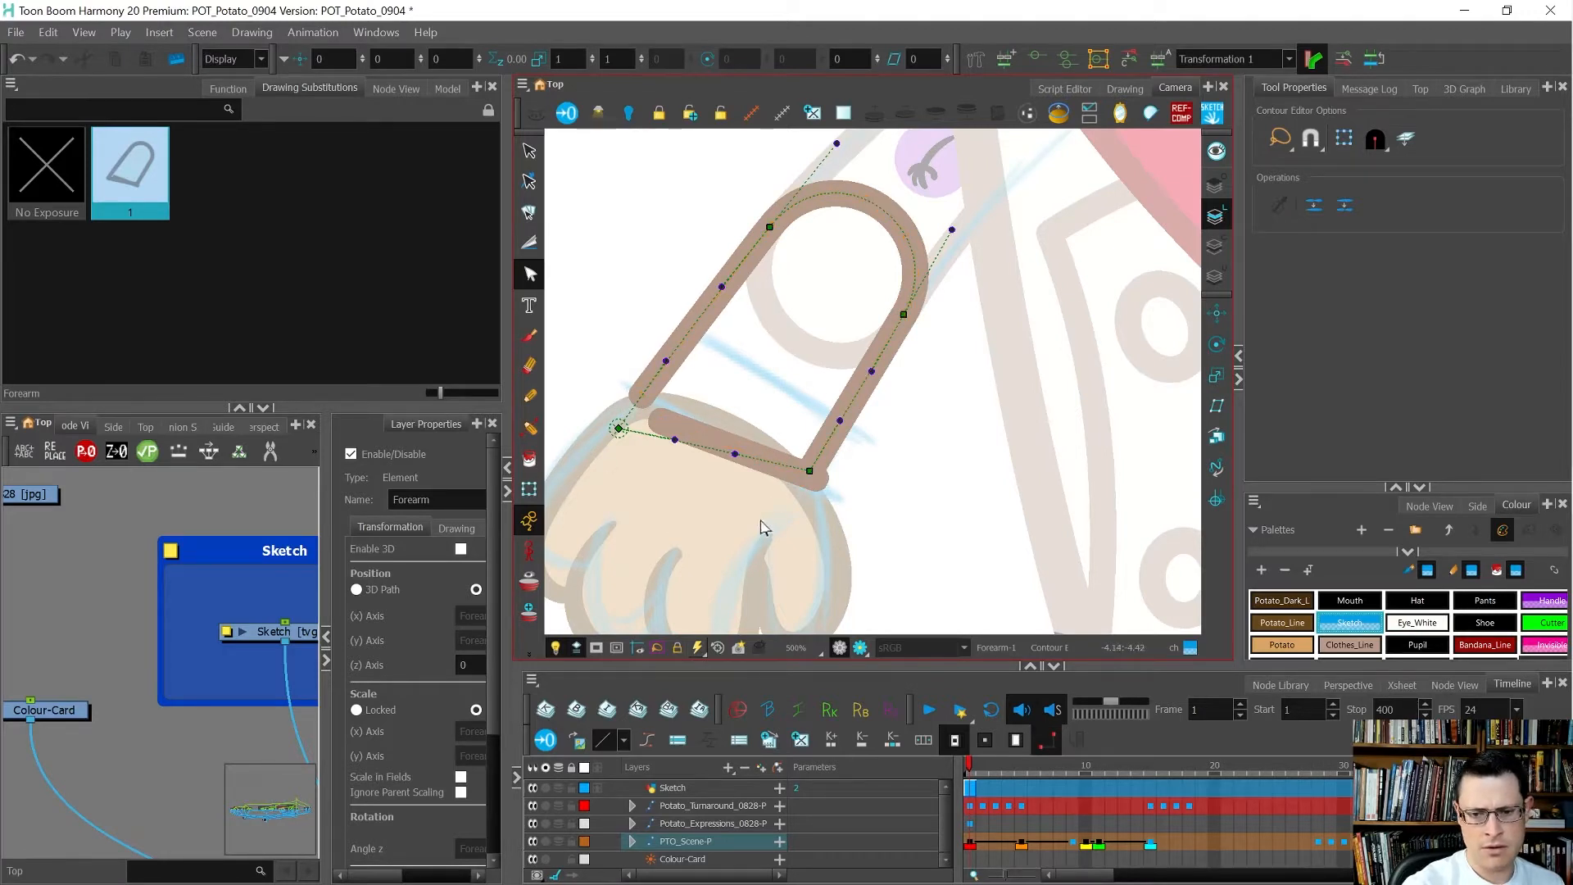
Step: Reshape the cuff line with the Perspective tool so its ends meet the two forearm side lines
{"action": "key", "text": "alt+s"}
{"action": "left_click_drag", "start_coordinate": [772, 403], "coordinate": [665, 502]}
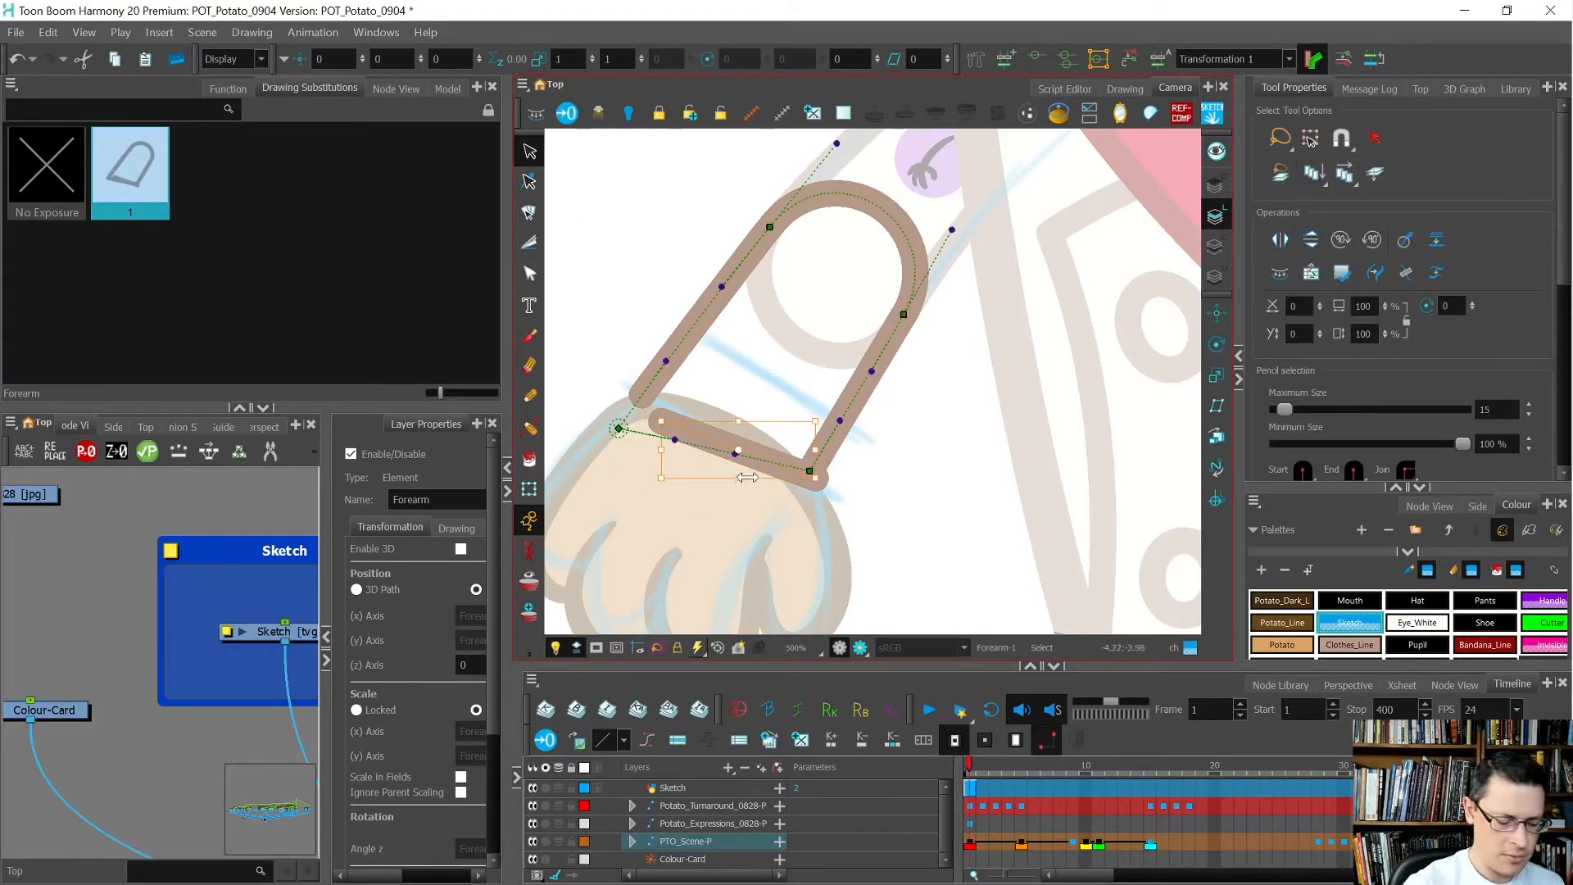
{"action": "key", "text": "alt+0"}
{"action": "left_click_drag", "start_coordinate": [661, 421], "coordinate": [644, 392]}
{"action": "left_click_drag", "start_coordinate": [815, 481], "coordinate": [809, 470]}
{"action": "left_click_drag", "start_coordinate": [644, 393], "coordinate": [649, 388]}
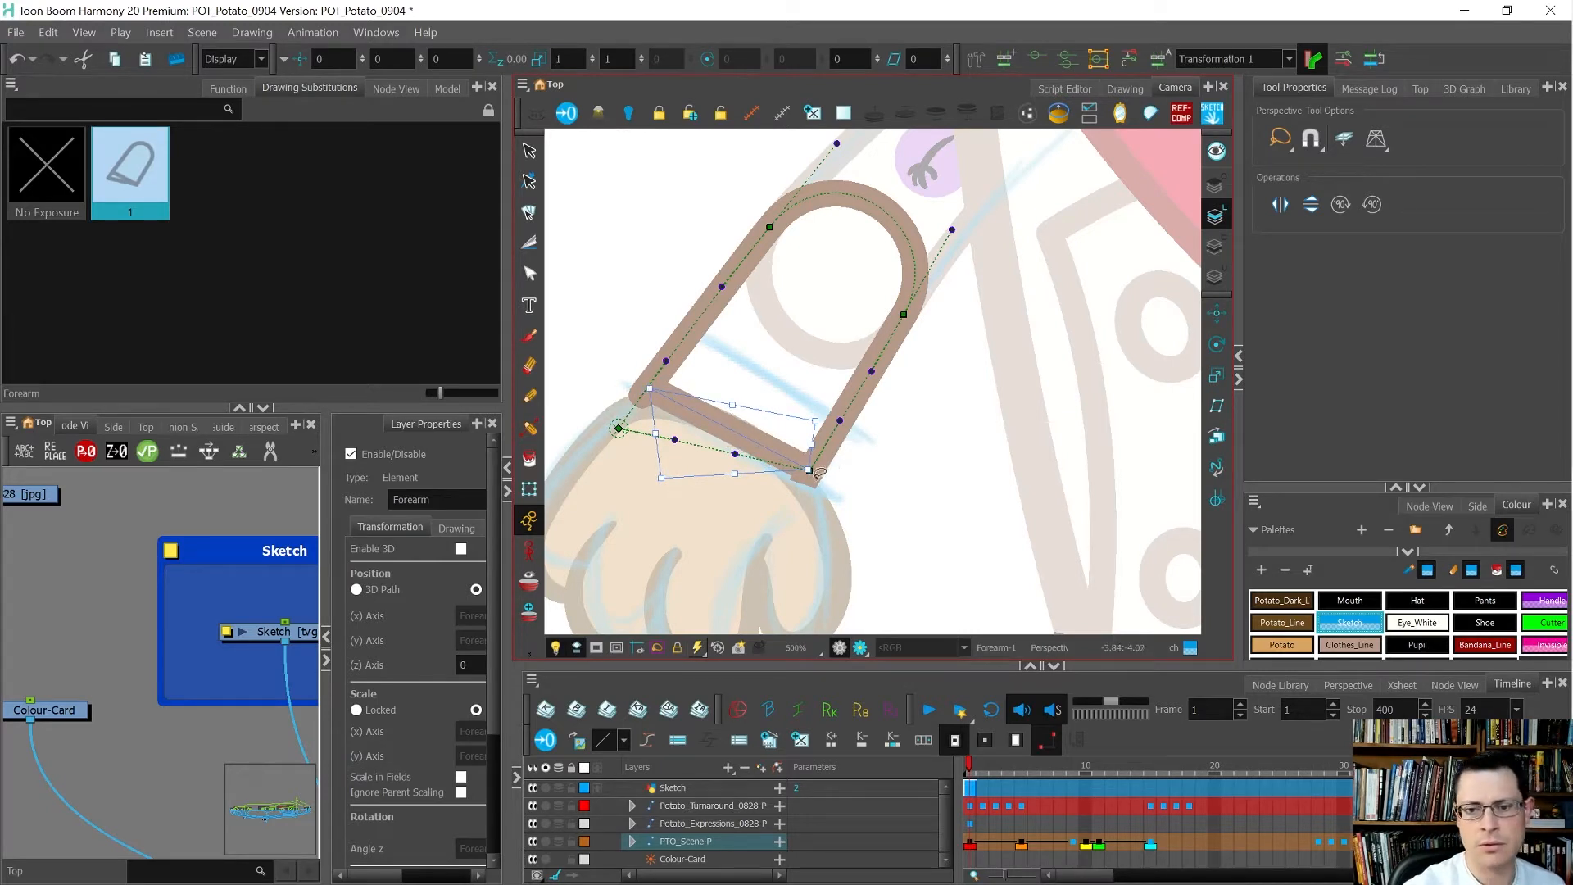
{"action": "left_click_drag", "start_coordinate": [810, 471], "coordinate": [809, 474]}
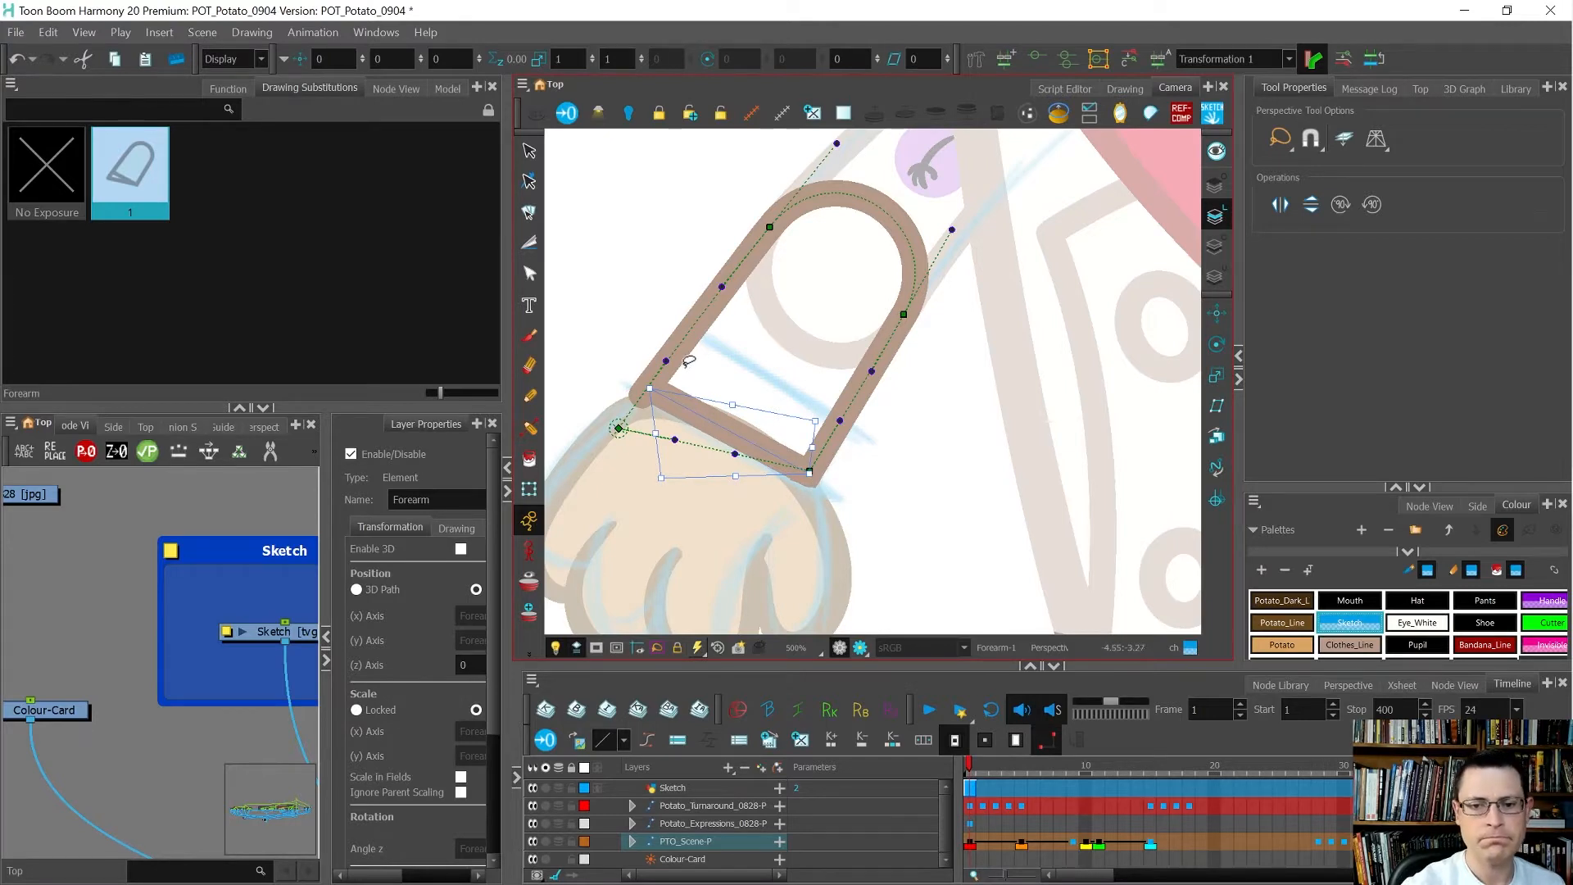
Step: Select all the forearm line strokes and flatten them into one shape
{"action": "key", "text": "alt+q"}
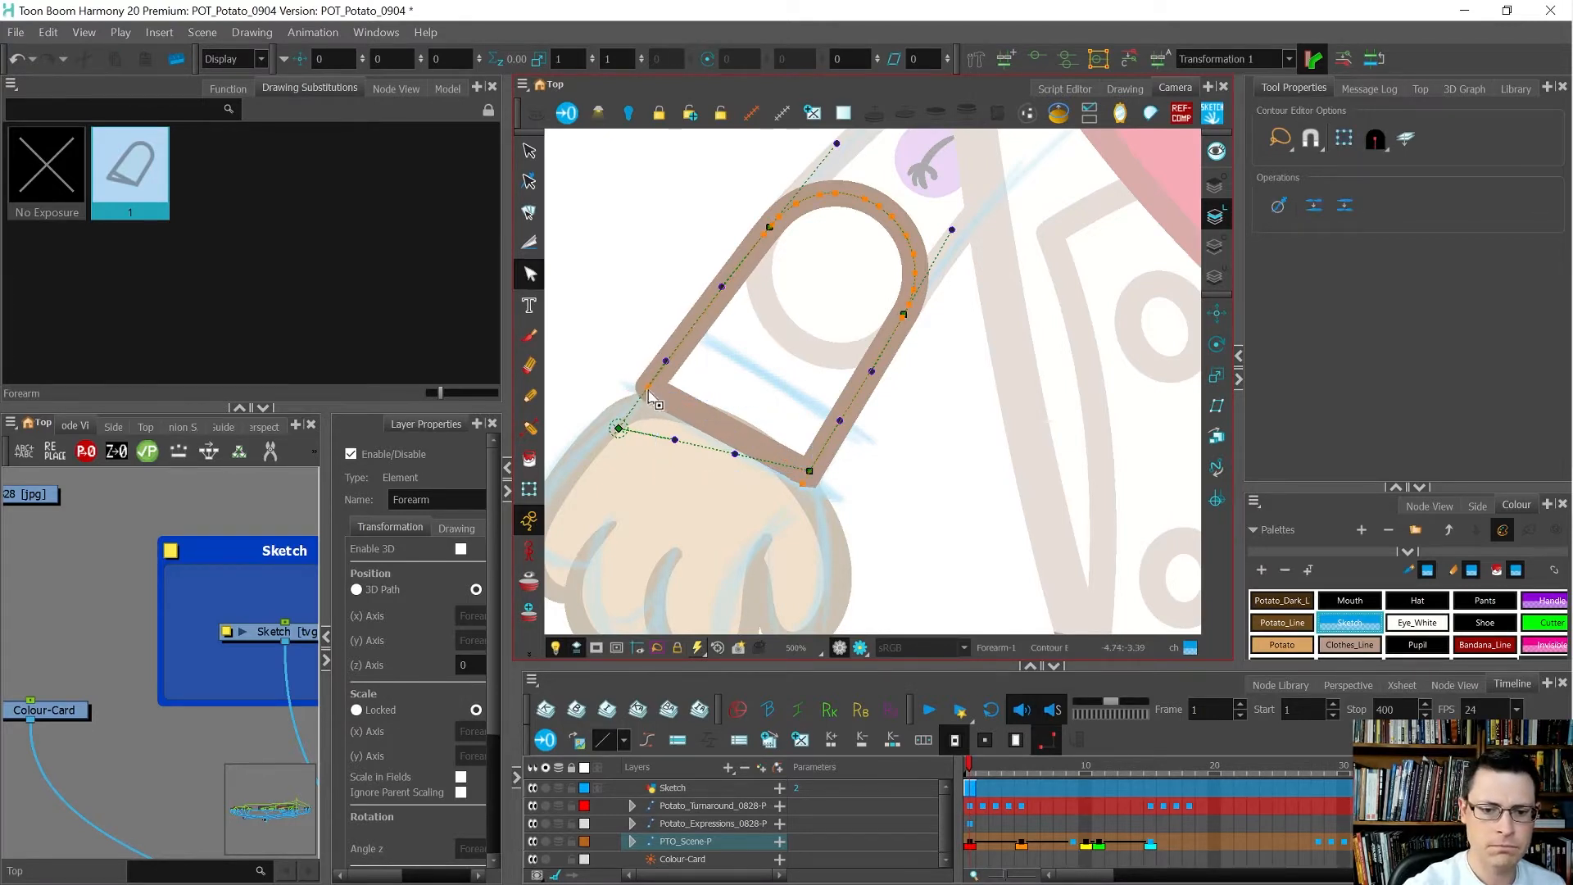
{"action": "key", "text": "alt+s"}
{"action": "key", "text": "ctrl+a"}
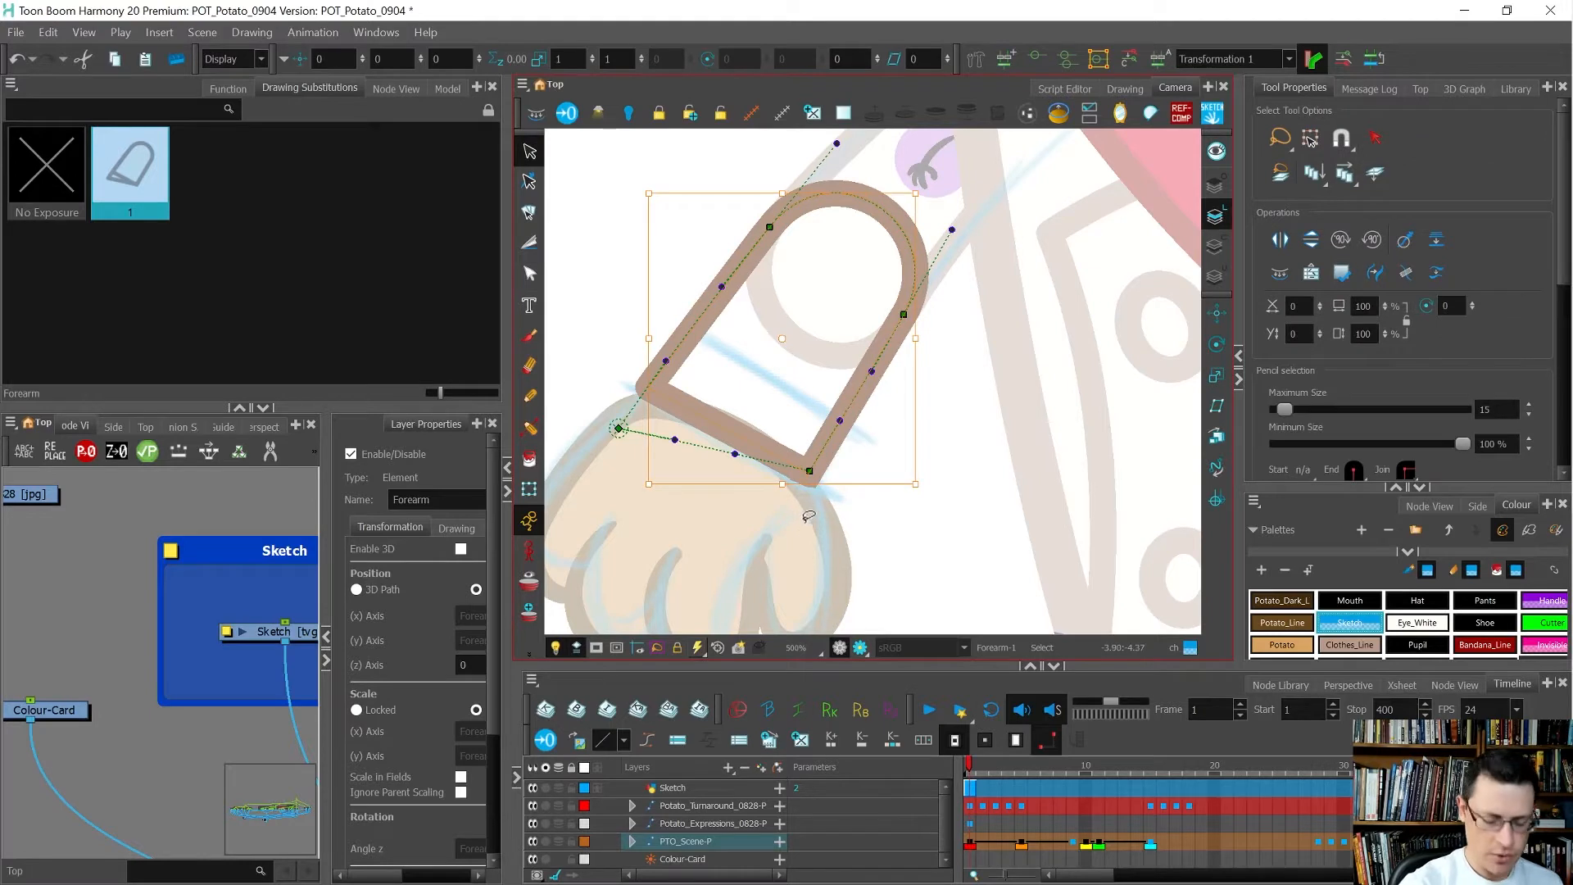
{"action": "key", "text": "alt+shift+f"}
{"action": "left_click", "coordinate": [847, 493]}
Step: Shift the contour points of the forearm outline's wrist edge slightly toward the hand with the Contour Editor
{"action": "scroll", "coordinate": [844, 489], "scroll_direction": "down", "scroll_amount": 3}
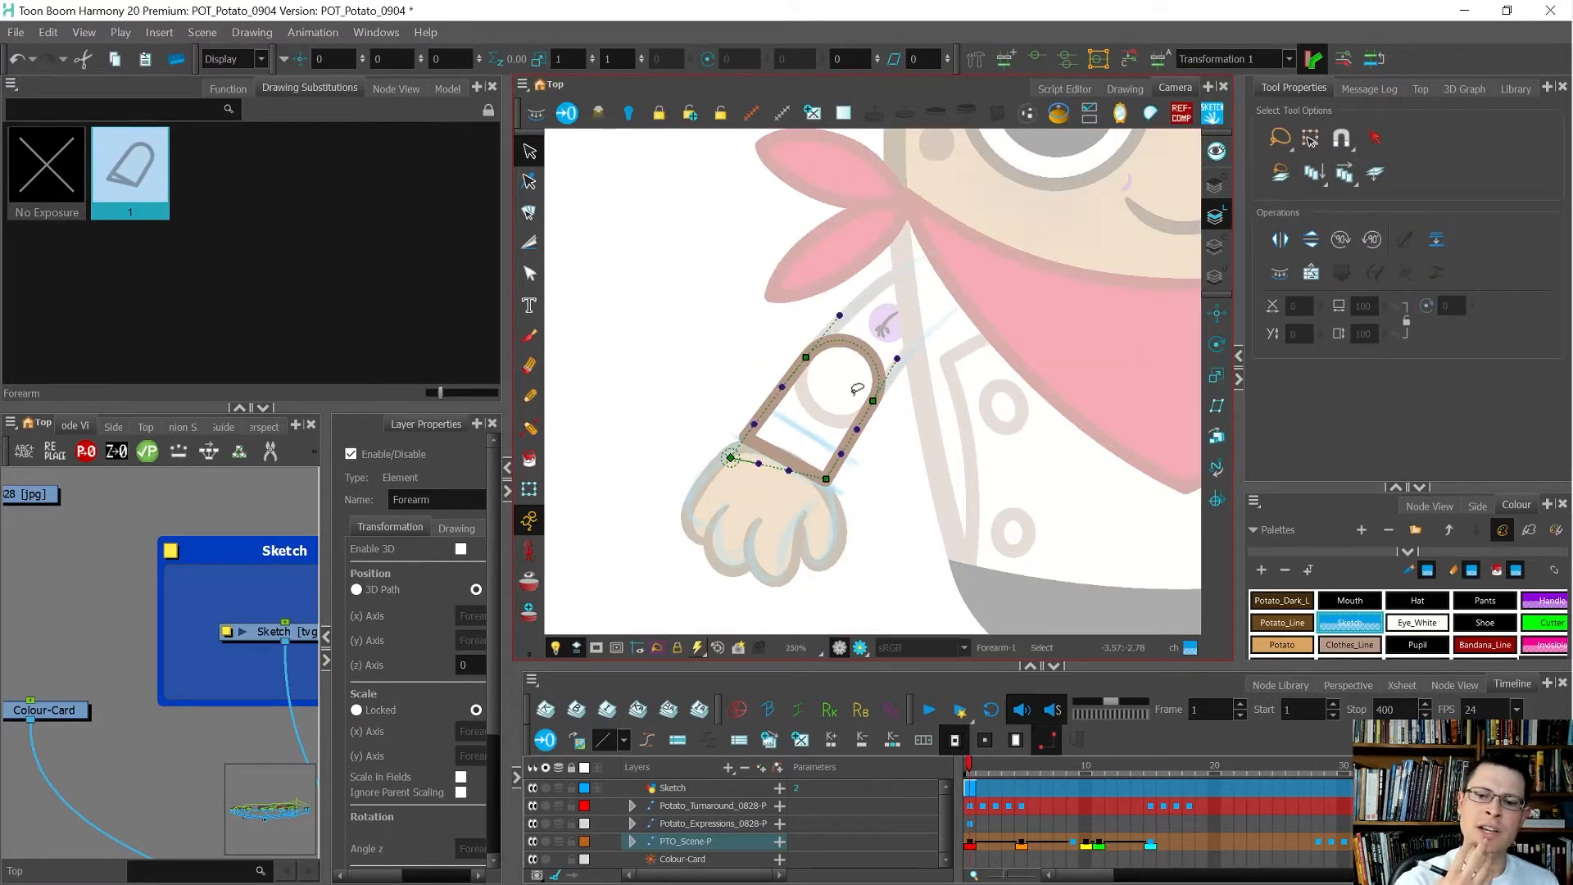
{"action": "key", "text": "alt+q"}
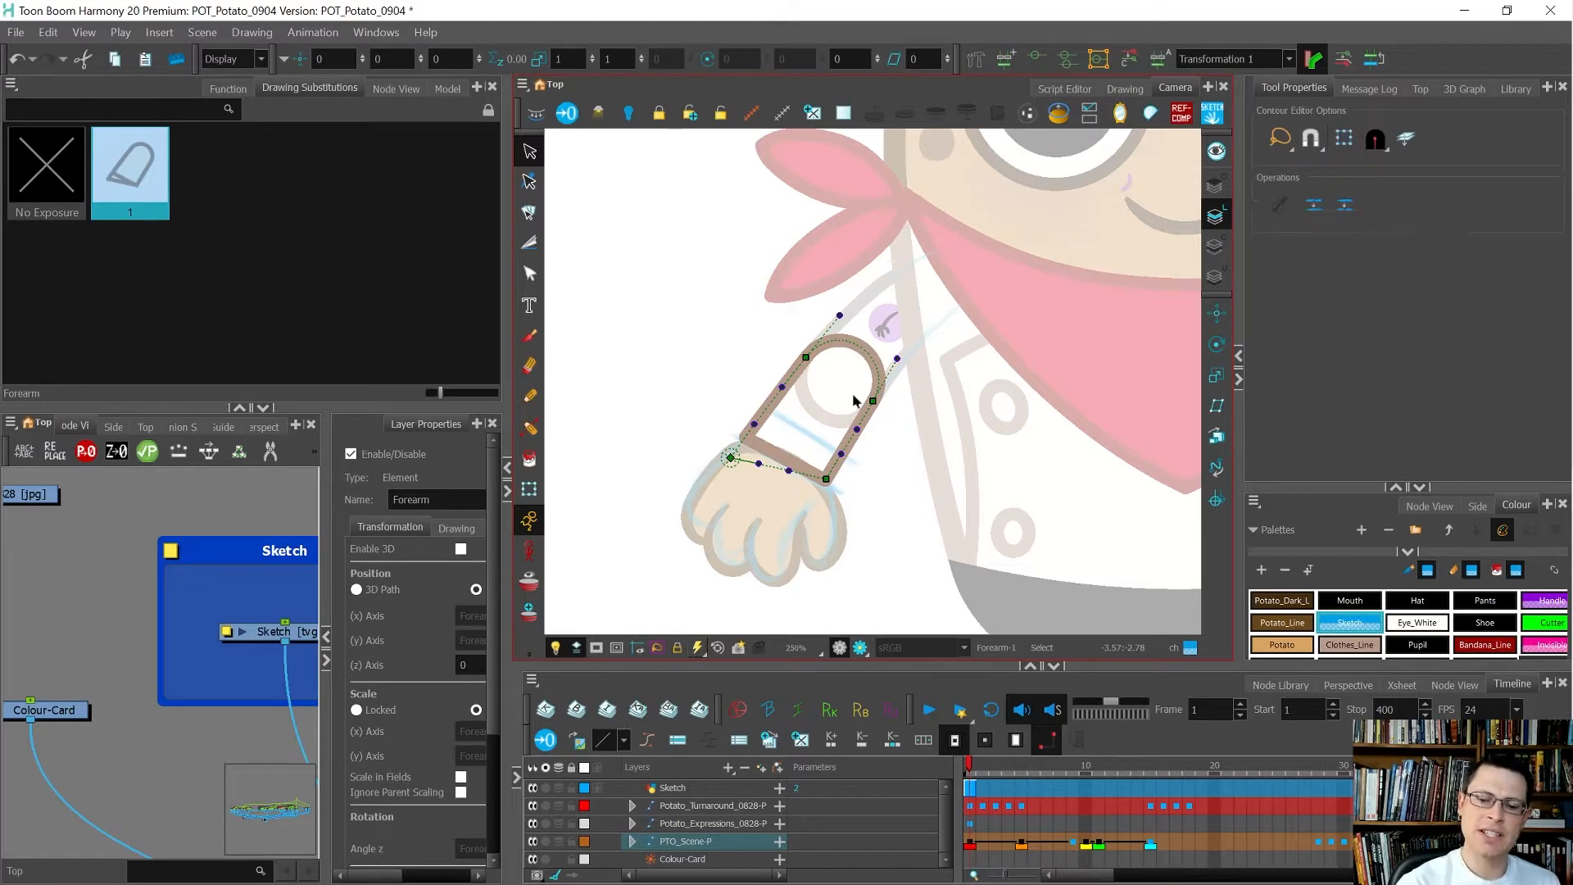
{"action": "scroll", "coordinate": [835, 489], "scroll_direction": "up", "scroll_amount": 2}
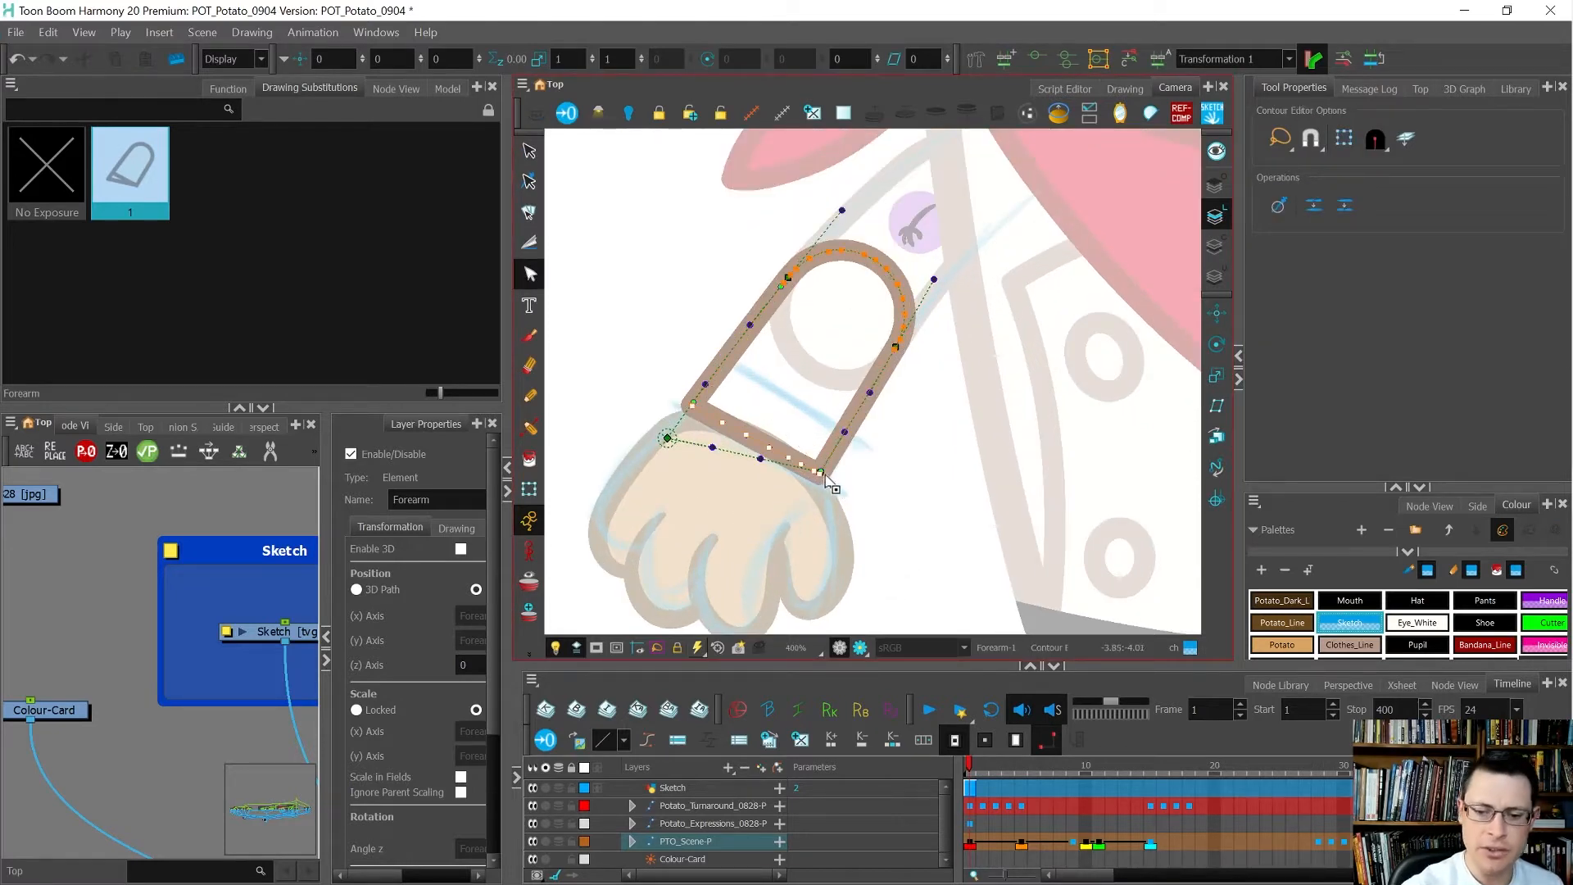
{"action": "left_click_drag", "start_coordinate": [819, 473], "coordinate": [810, 487]}
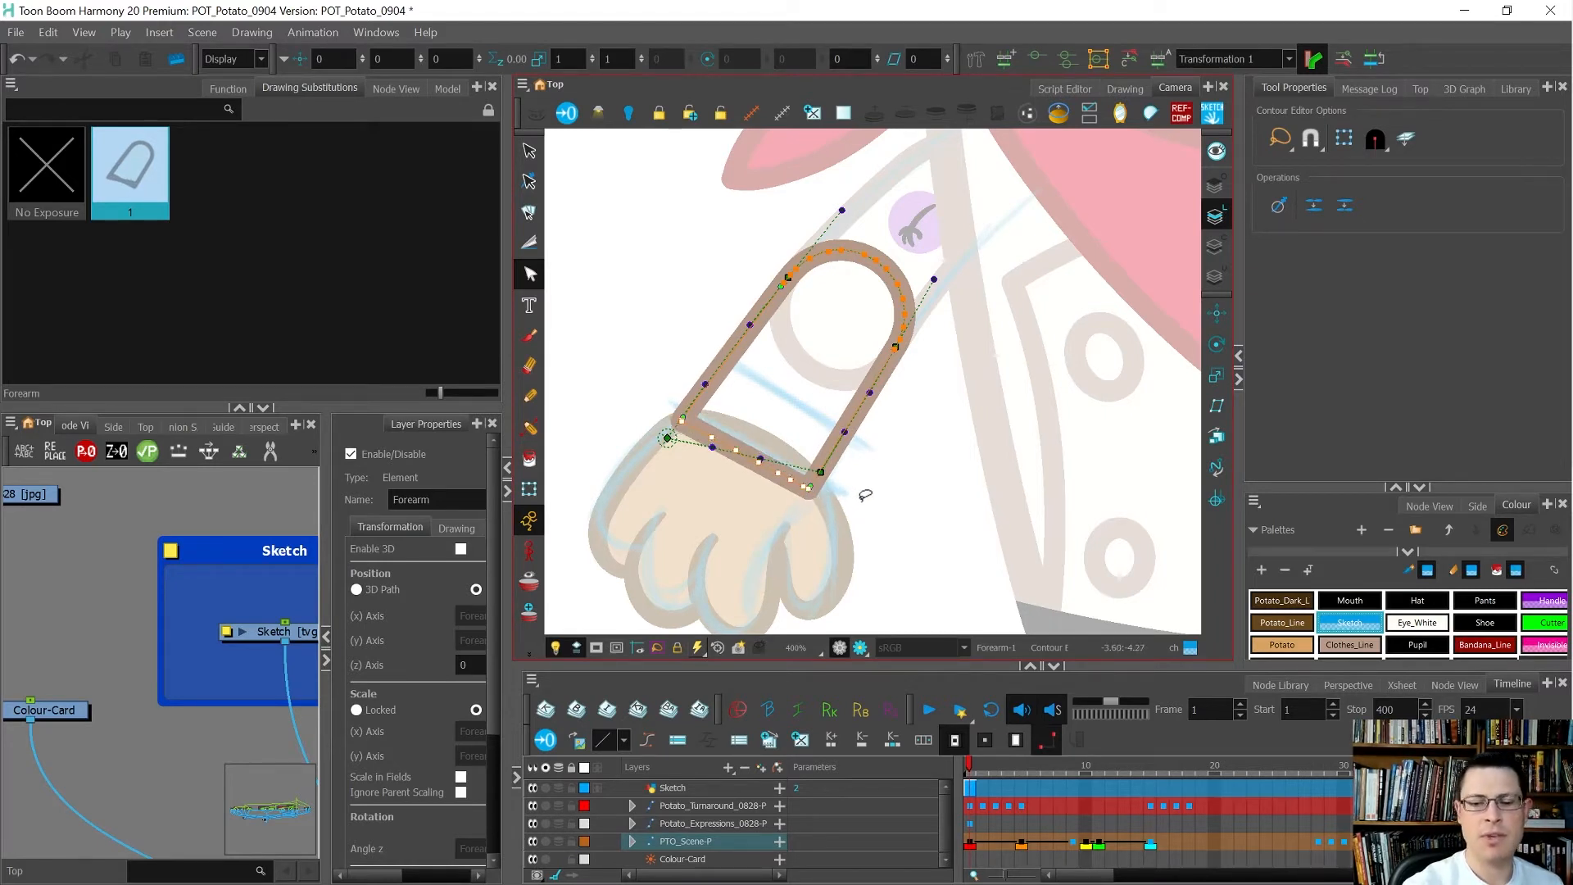
{"action": "left_click", "coordinate": [698, 512]}
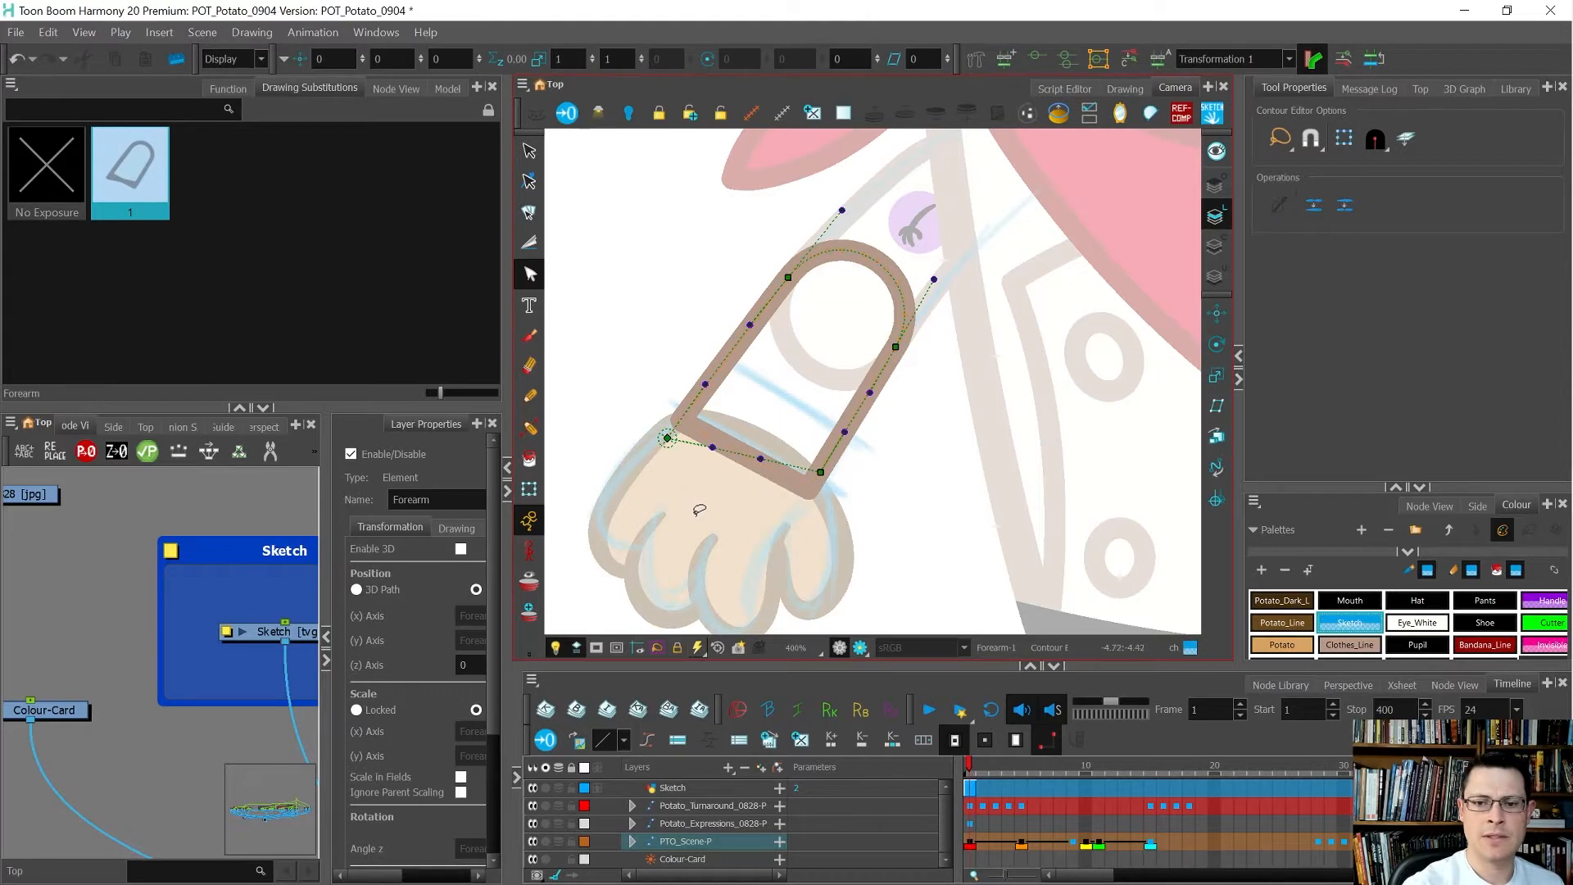
Step: Delete the extra contour points along the forearm's wrist edge, leaving one straight line between the two corners
{"action": "left_click", "coordinate": [680, 422]}
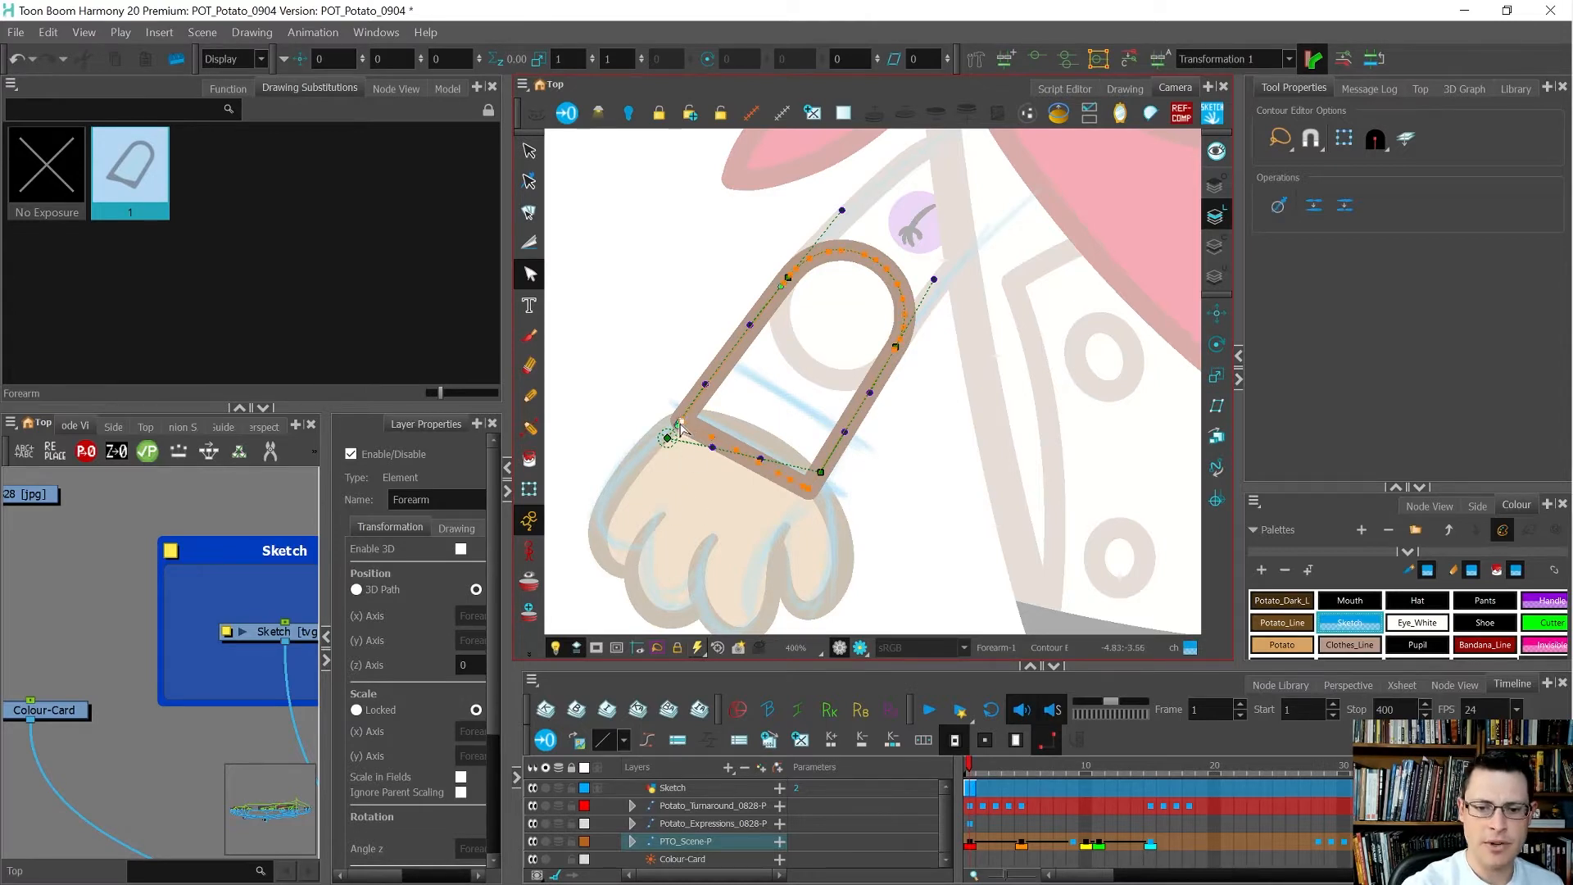
{"action": "scroll", "coordinate": [711, 393], "scroll_direction": "up", "scroll_amount": 2}
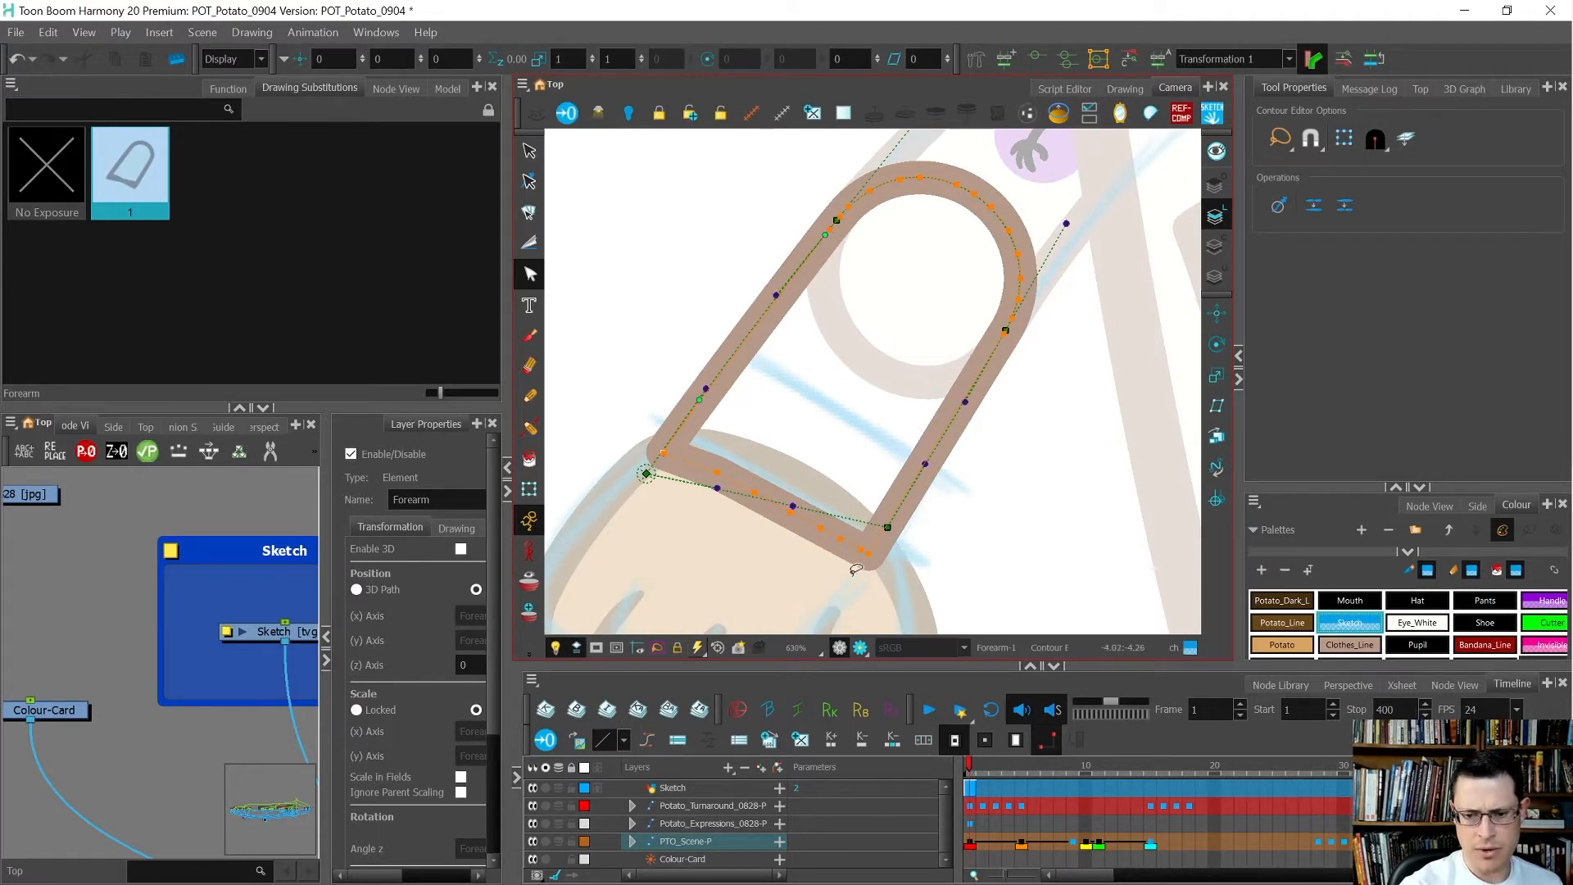
{"action": "mouse_move", "coordinate": [870, 555]}
{"action": "left_mouse_down"}
{"action": "mouse_move", "coordinate": [761, 452]}
{"action": "mouse_move", "coordinate": [699, 569]}
{"action": "left_mouse_up"}
{"action": "key", "text": "Delete"}
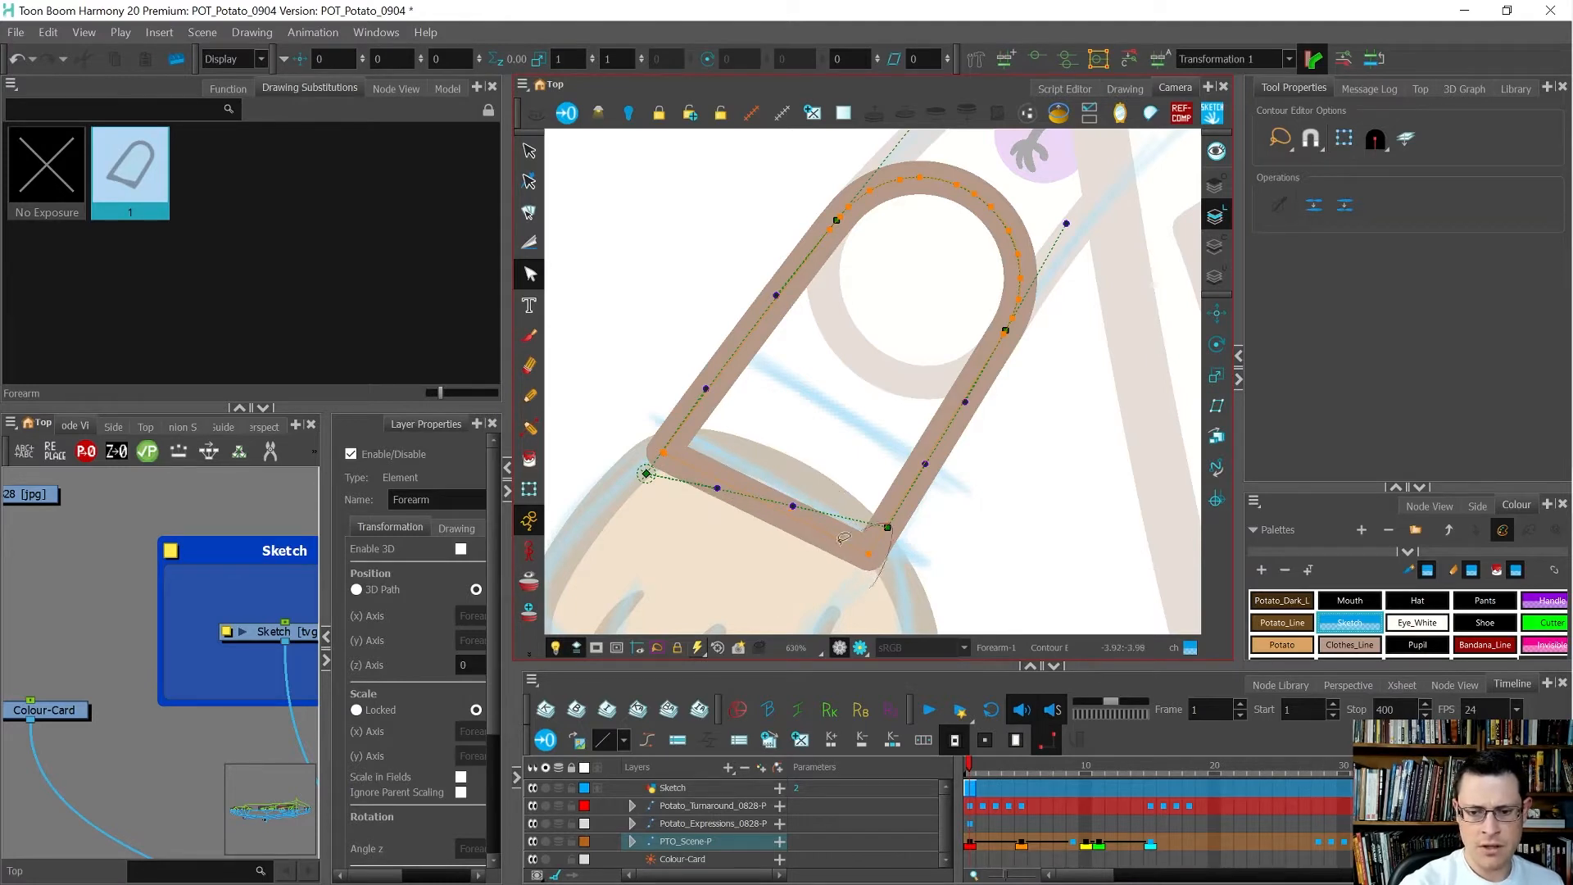
{"action": "scroll", "coordinate": [862, 490], "scroll_direction": "down", "scroll_amount": 2}
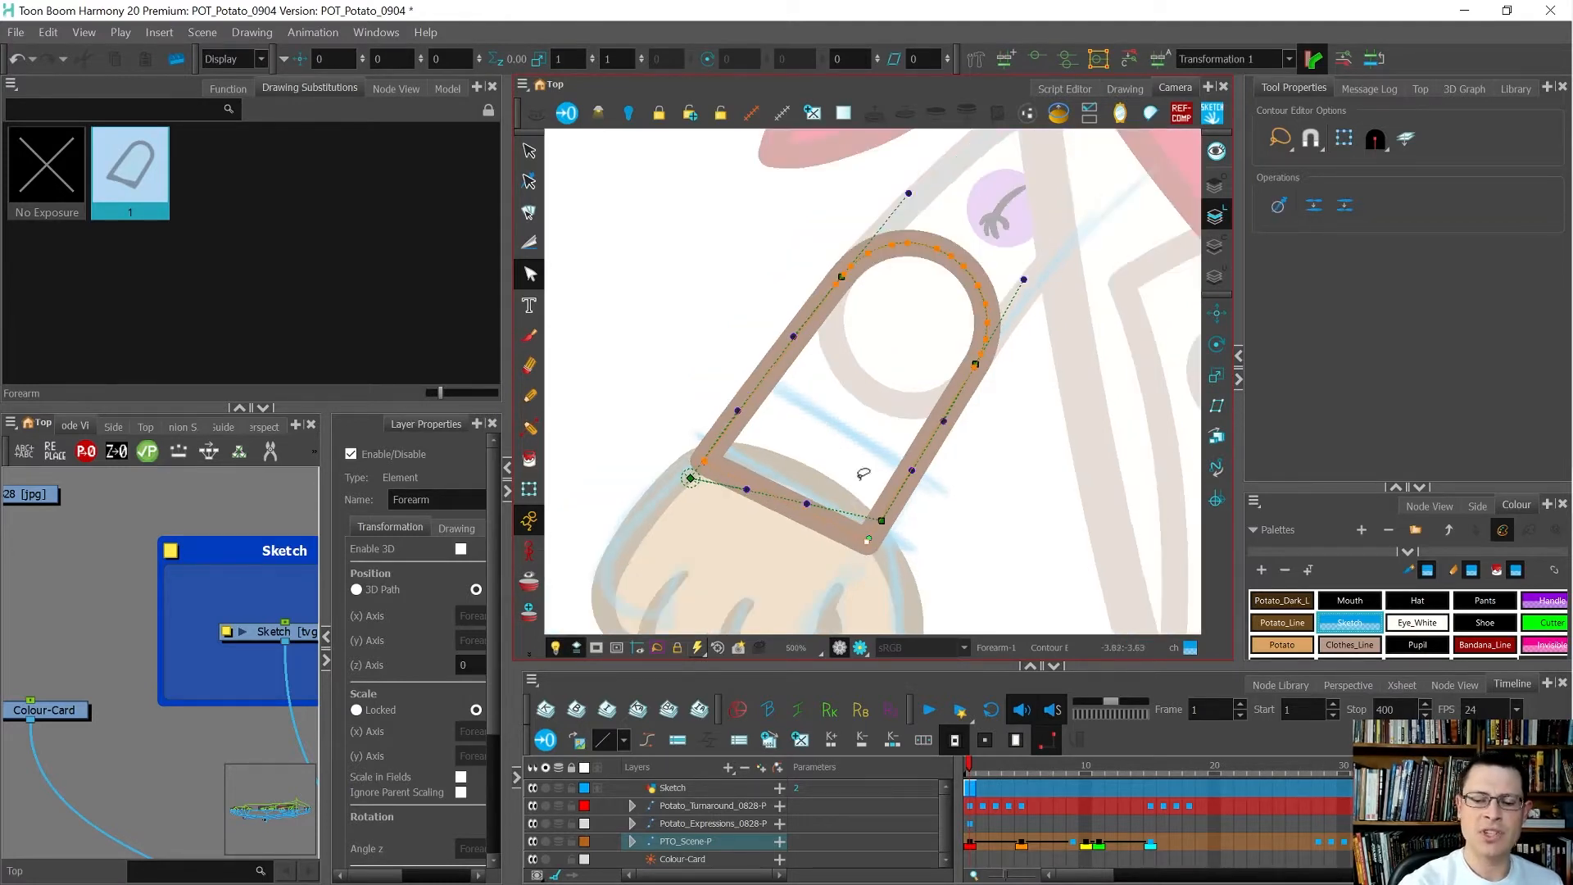
{"action": "scroll", "coordinate": [957, 461], "scroll_direction": "down", "scroll_amount": 1}
{"action": "scroll", "coordinate": [957, 463], "scroll_direction": "up", "scroll_amount": 2}
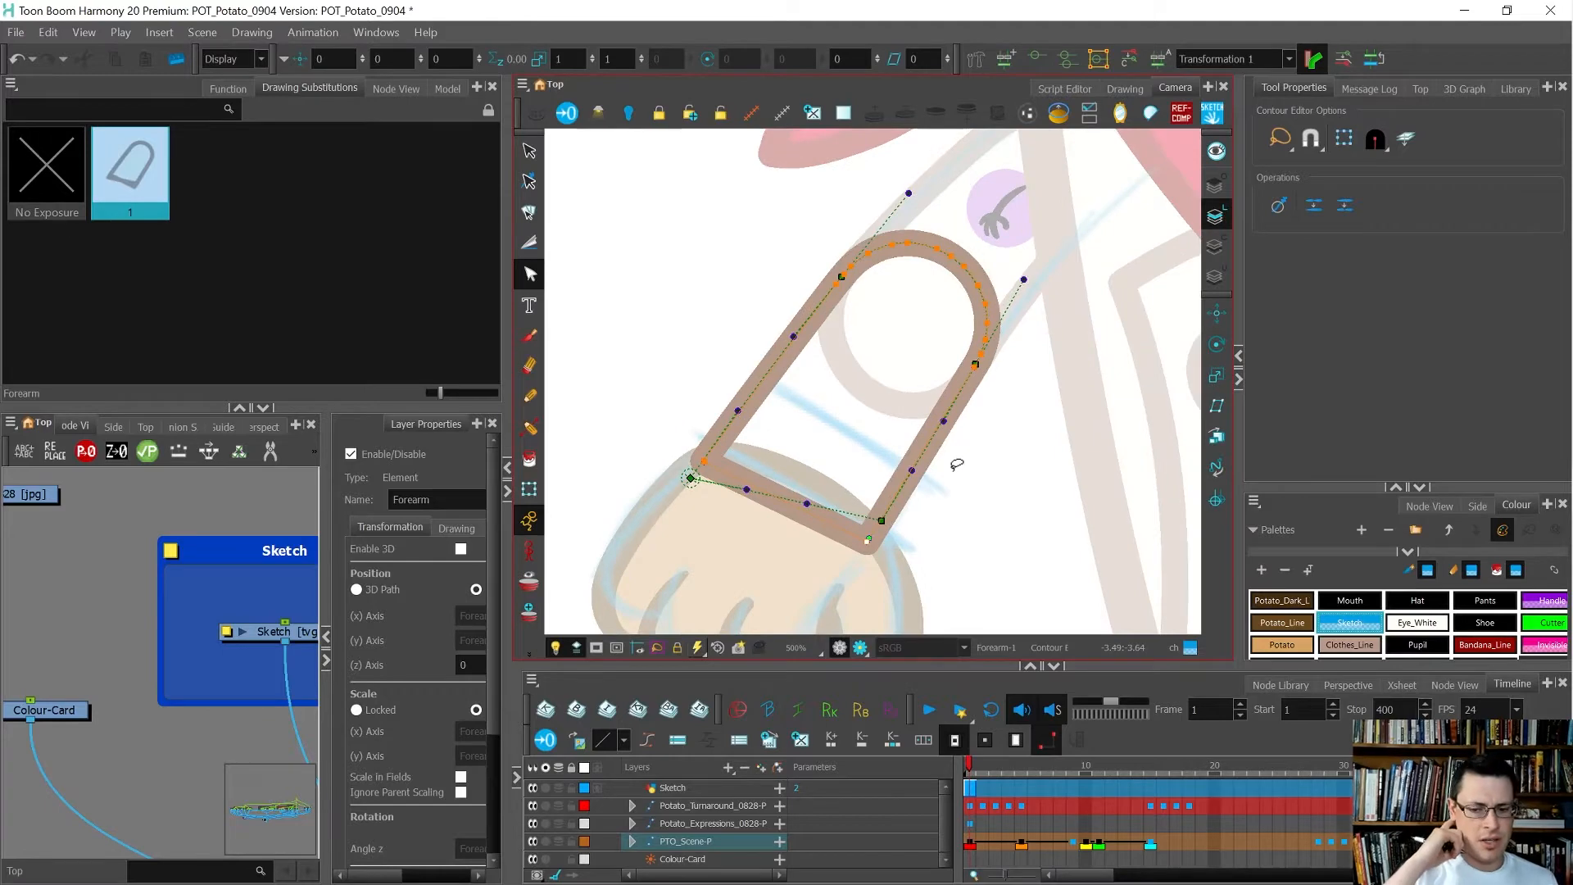
{"action": "scroll", "coordinate": [956, 460], "scroll_direction": "down", "scroll_amount": 2}
{"action": "scroll", "coordinate": [871, 527], "scroll_direction": "up", "scroll_amount": 4}
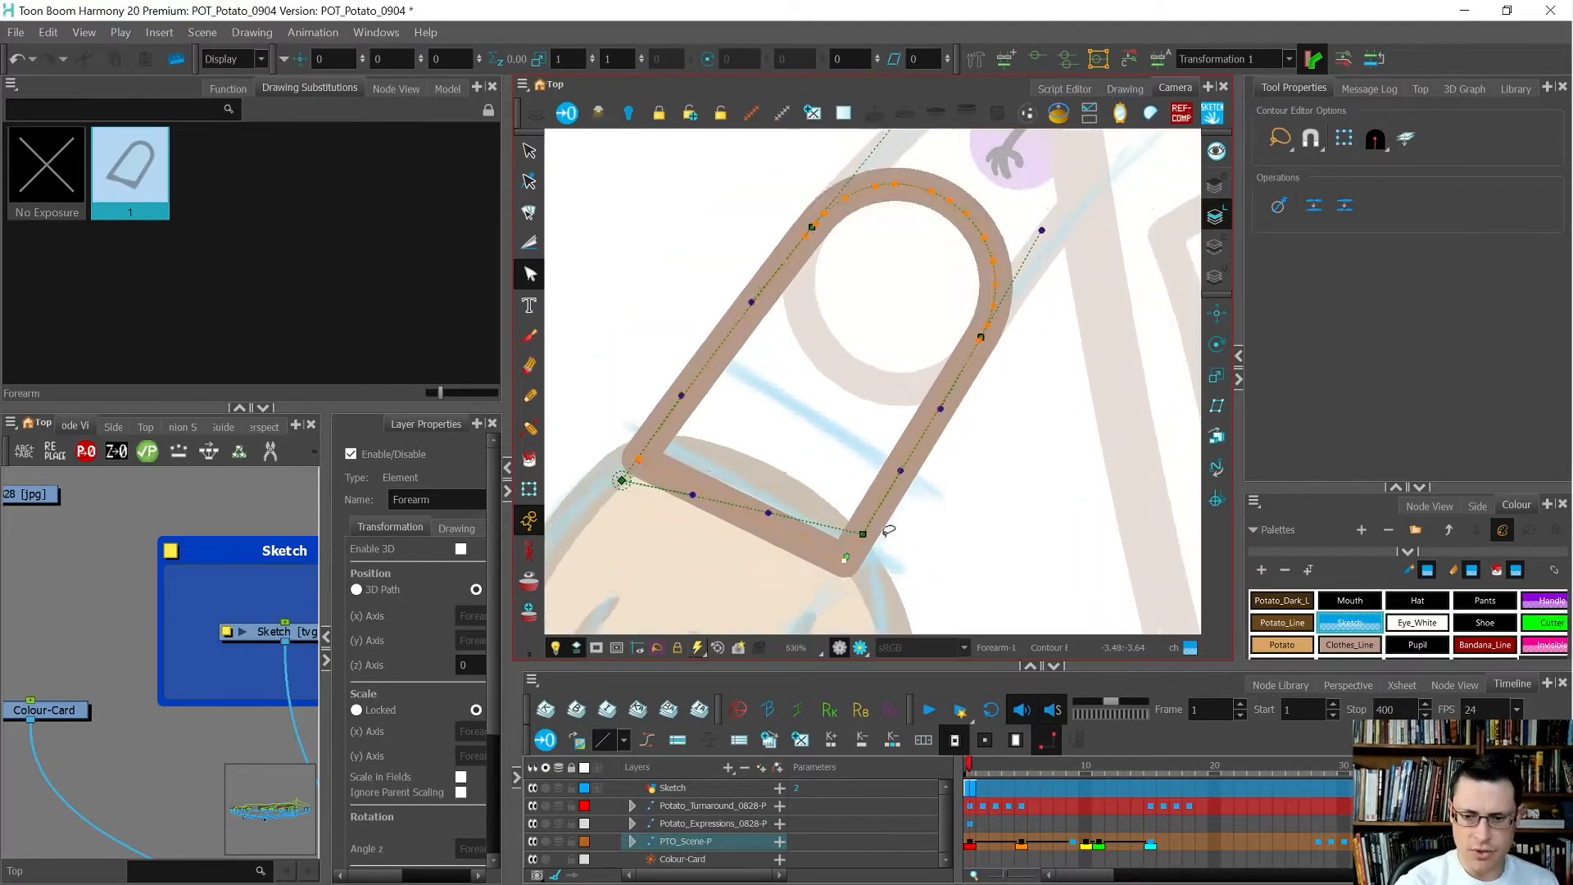
{"action": "left_click_drag", "start_coordinate": [823, 571], "coordinate": [826, 573]}
{"action": "scroll", "coordinate": [921, 503], "scroll_direction": "down", "scroll_amount": 7}
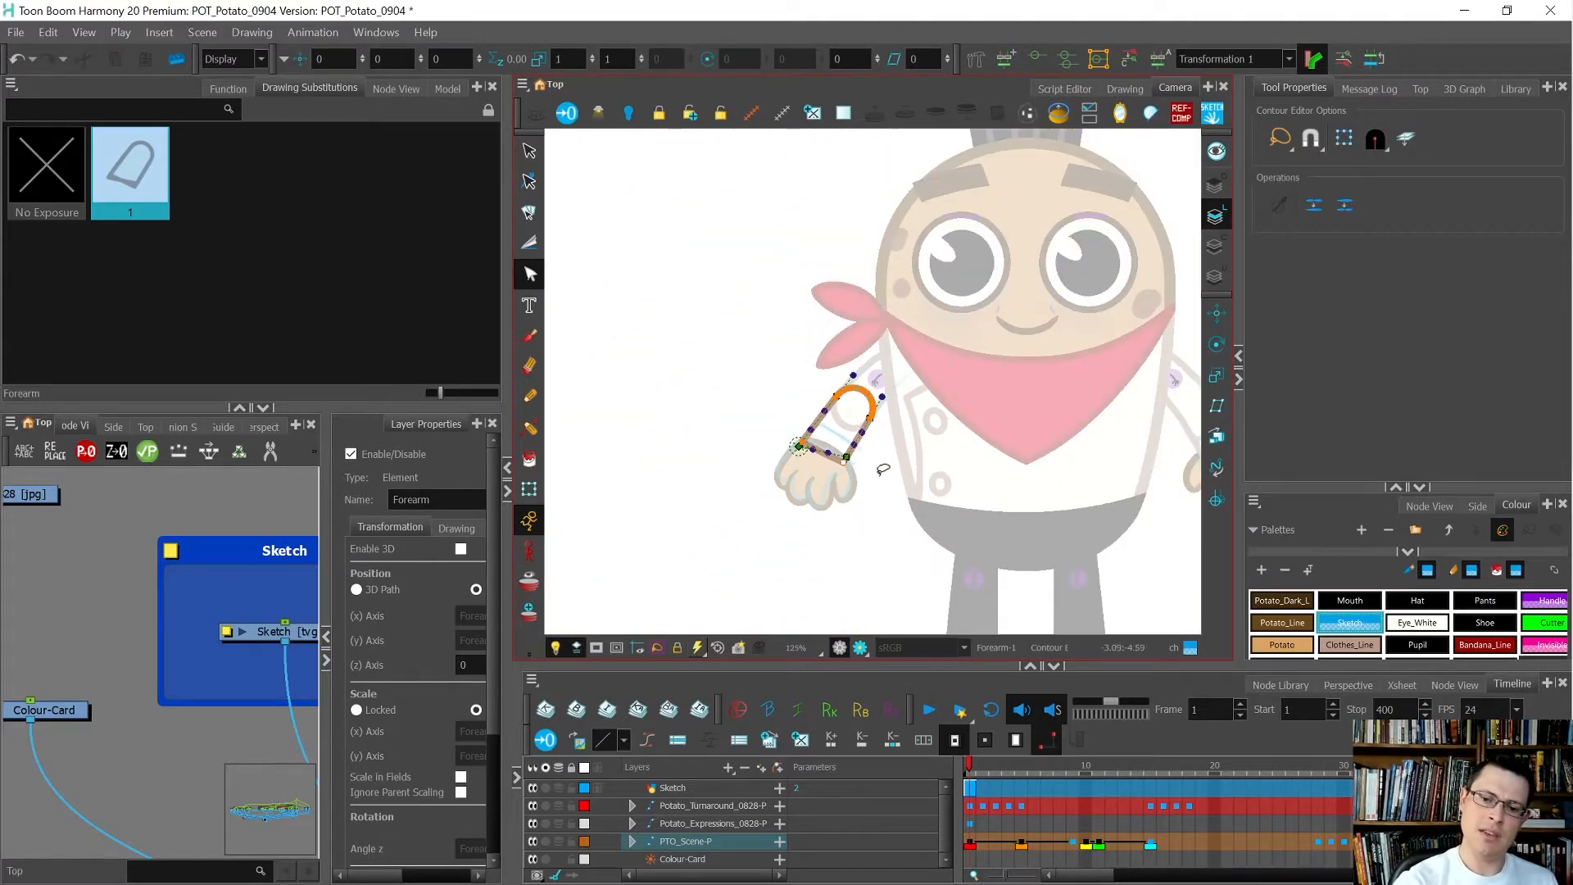
Step: Rotate the Cuff_Line artwork and nudge it to match the angle of the sketched upper cuff line
{"action": "key", "text": "shift+t"}
{"action": "scroll", "coordinate": [848, 453], "scroll_direction": "up", "scroll_amount": 6}
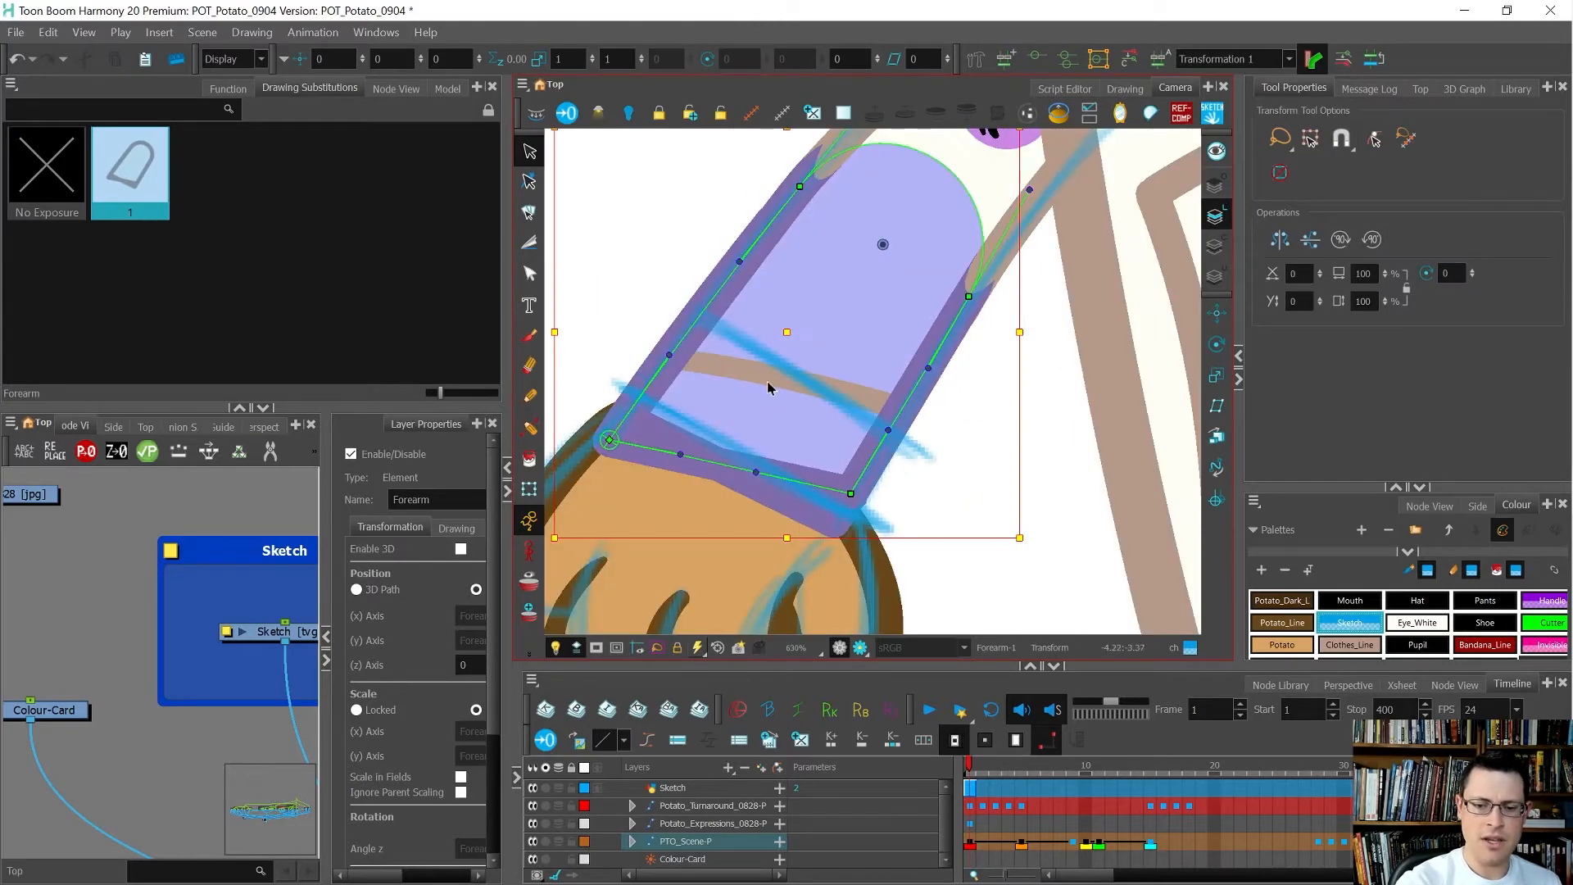
{"action": "left_click", "coordinate": [791, 406]}
{"action": "key", "text": "alt+s"}
{"action": "key", "text": "ctrl+a"}
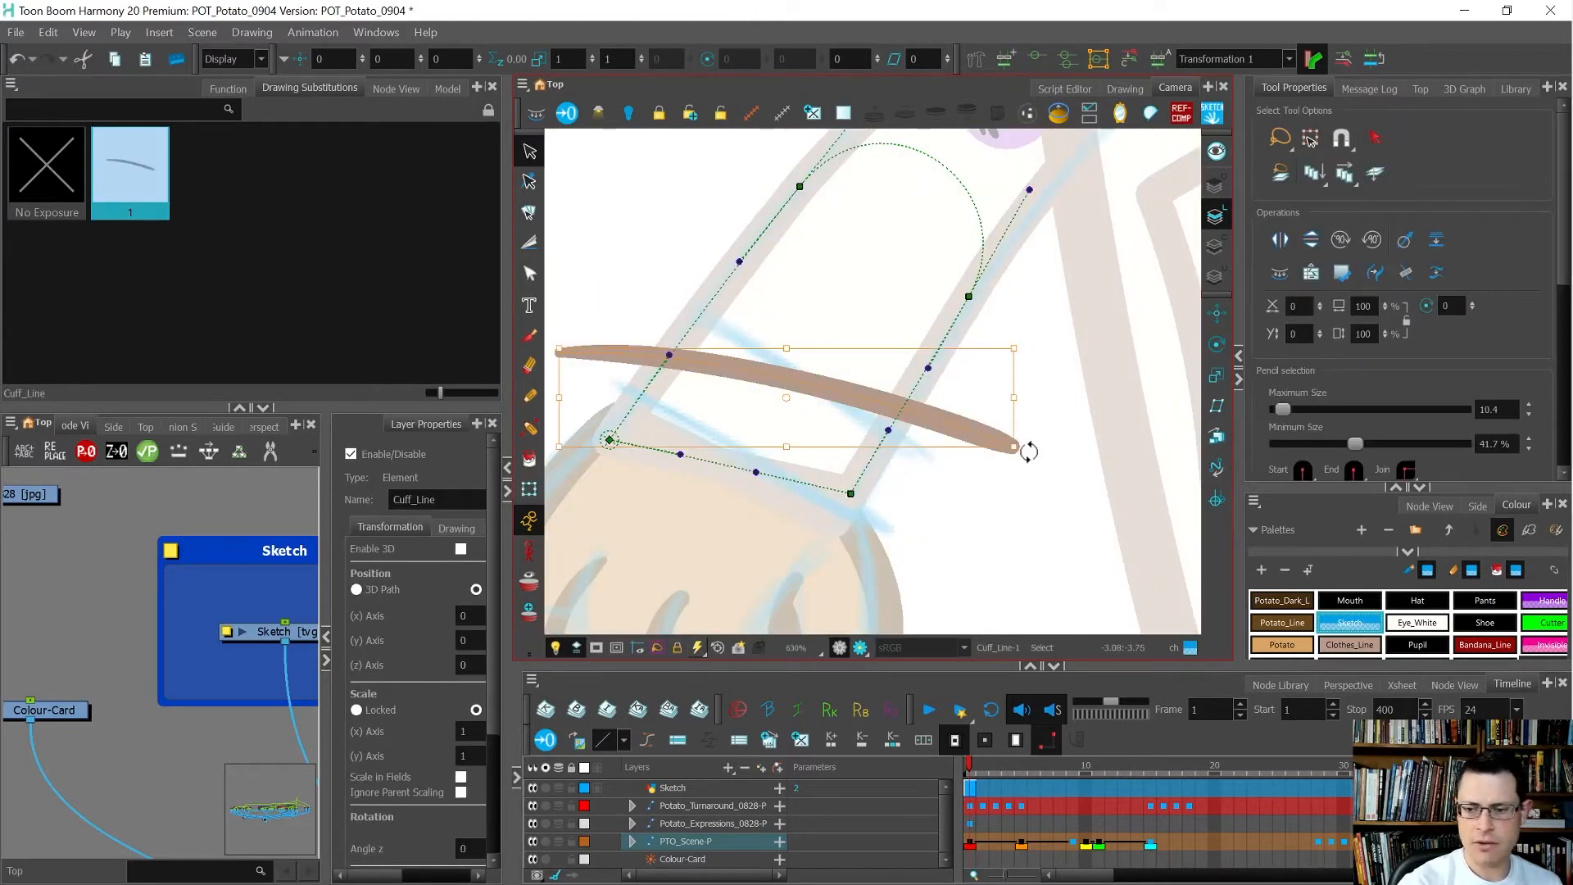
{"action": "left_click_drag", "start_coordinate": [1021, 446], "coordinate": [994, 524]}
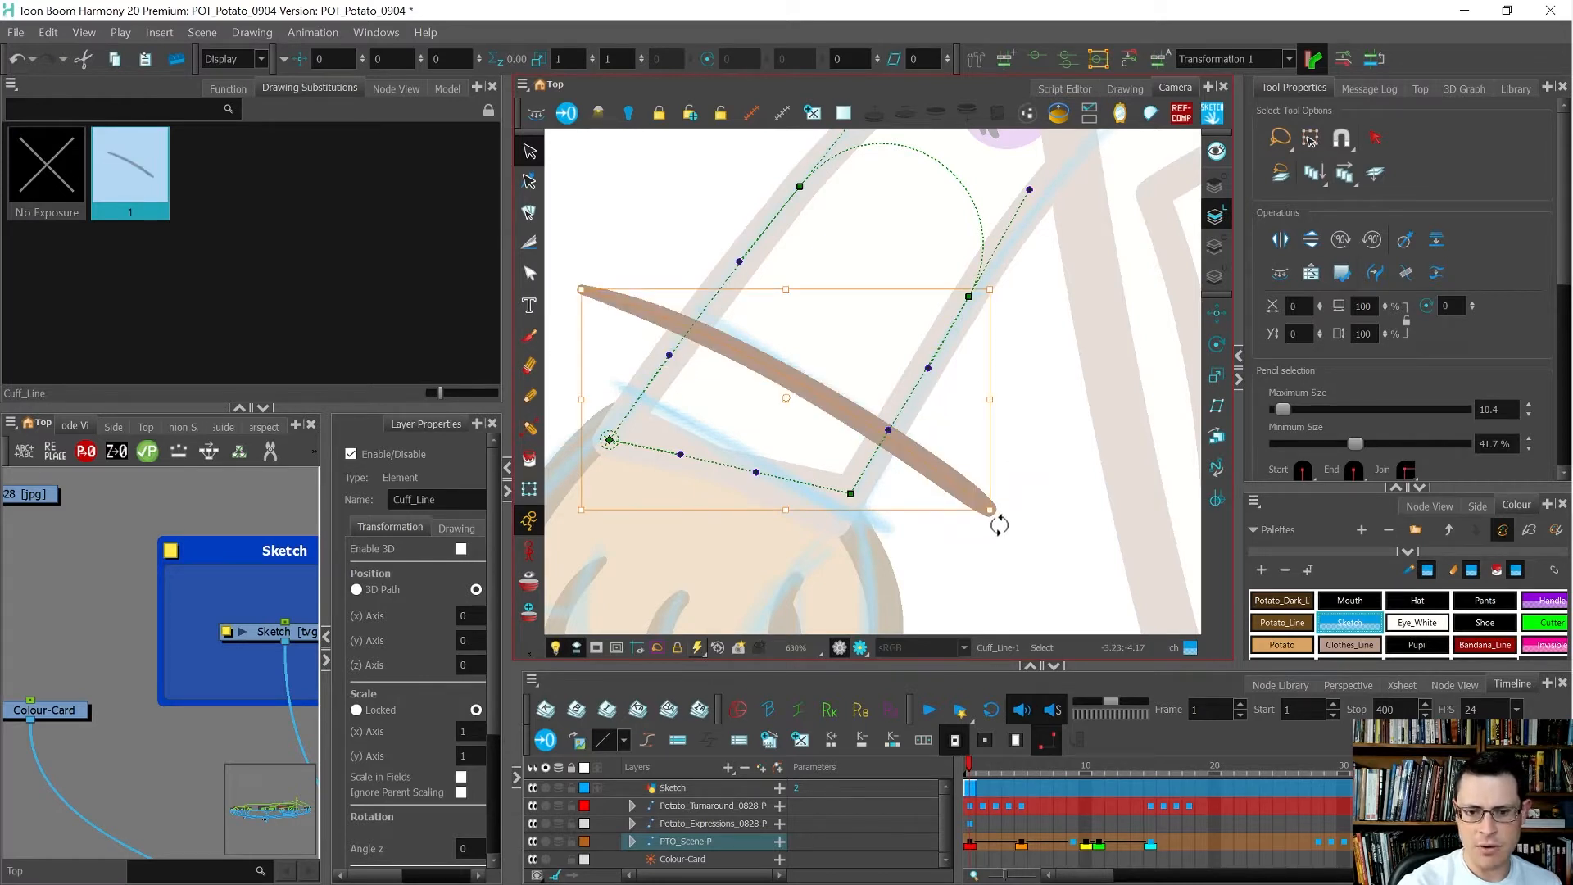
{"action": "left_click_drag", "start_coordinate": [999, 524], "coordinate": [1008, 509]}
{"action": "left_click_drag", "start_coordinate": [921, 466], "coordinate": [920, 465]}
{"action": "left_click_drag", "start_coordinate": [998, 534], "coordinate": [998, 527]}
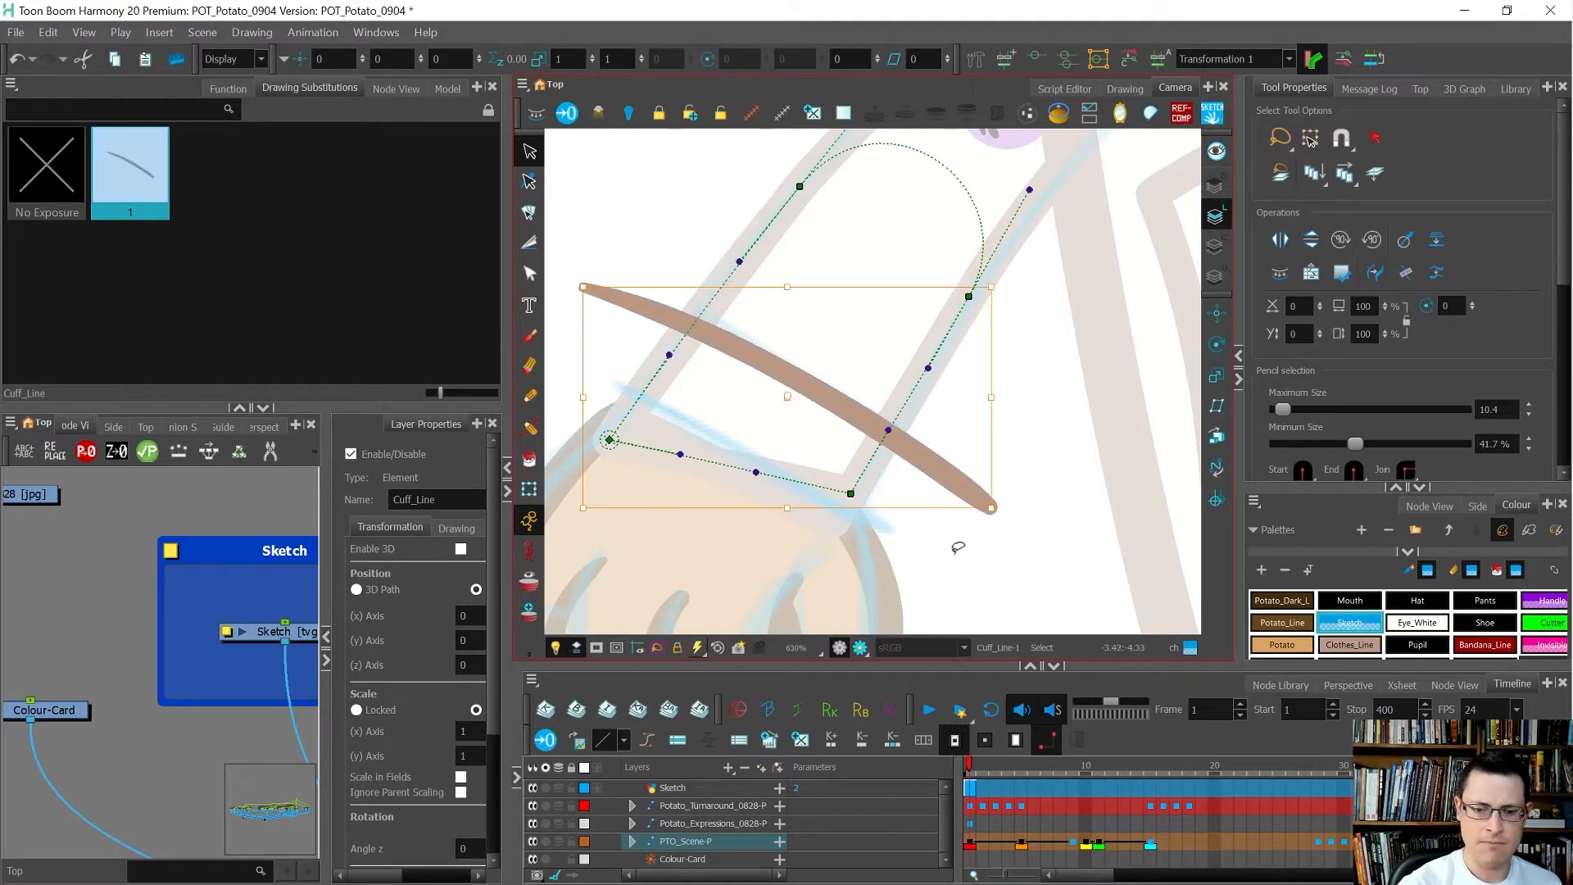
{"action": "key", "text": "shift+t"}
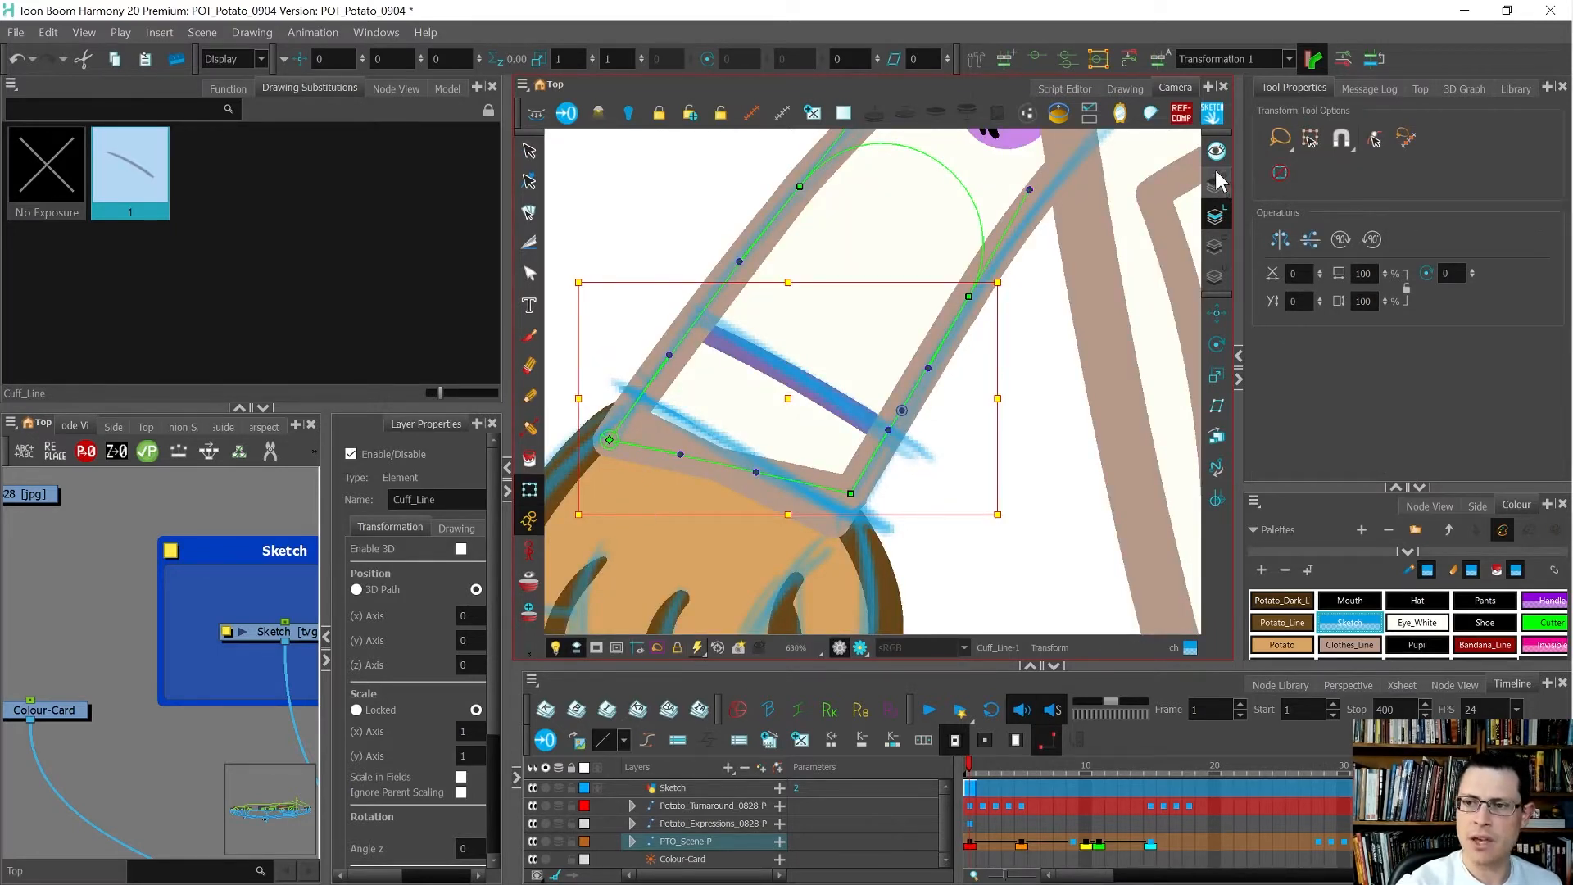
Step: Select the Forearm drawing and open it in the Drawing view for a close look at its artwork
{"action": "left_click", "coordinate": [1124, 90]}
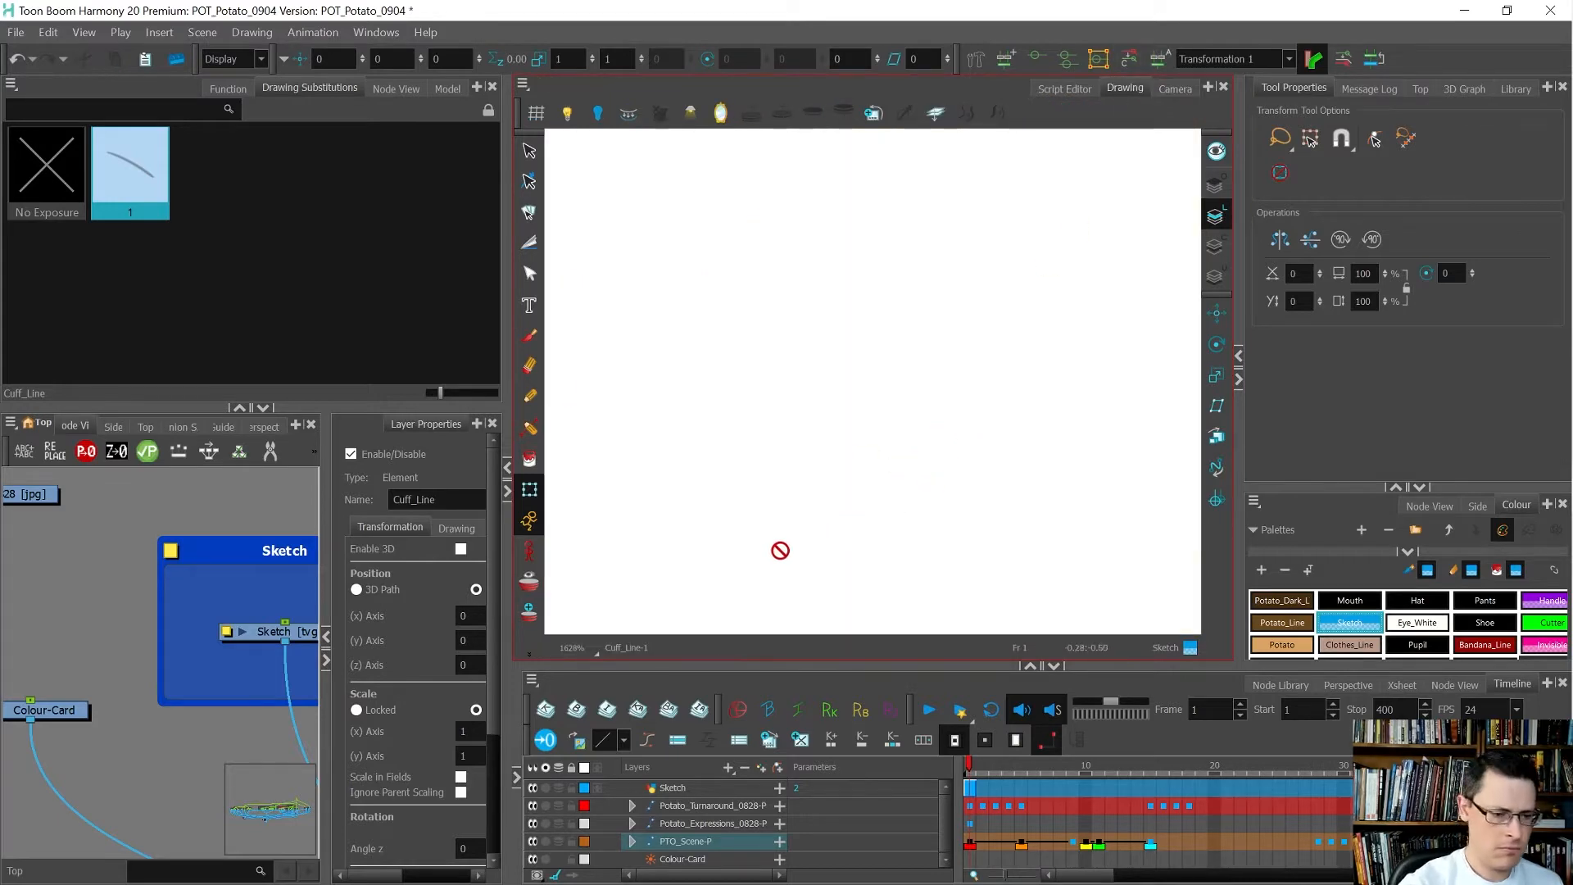
{"action": "left_click", "coordinate": [1175, 88]}
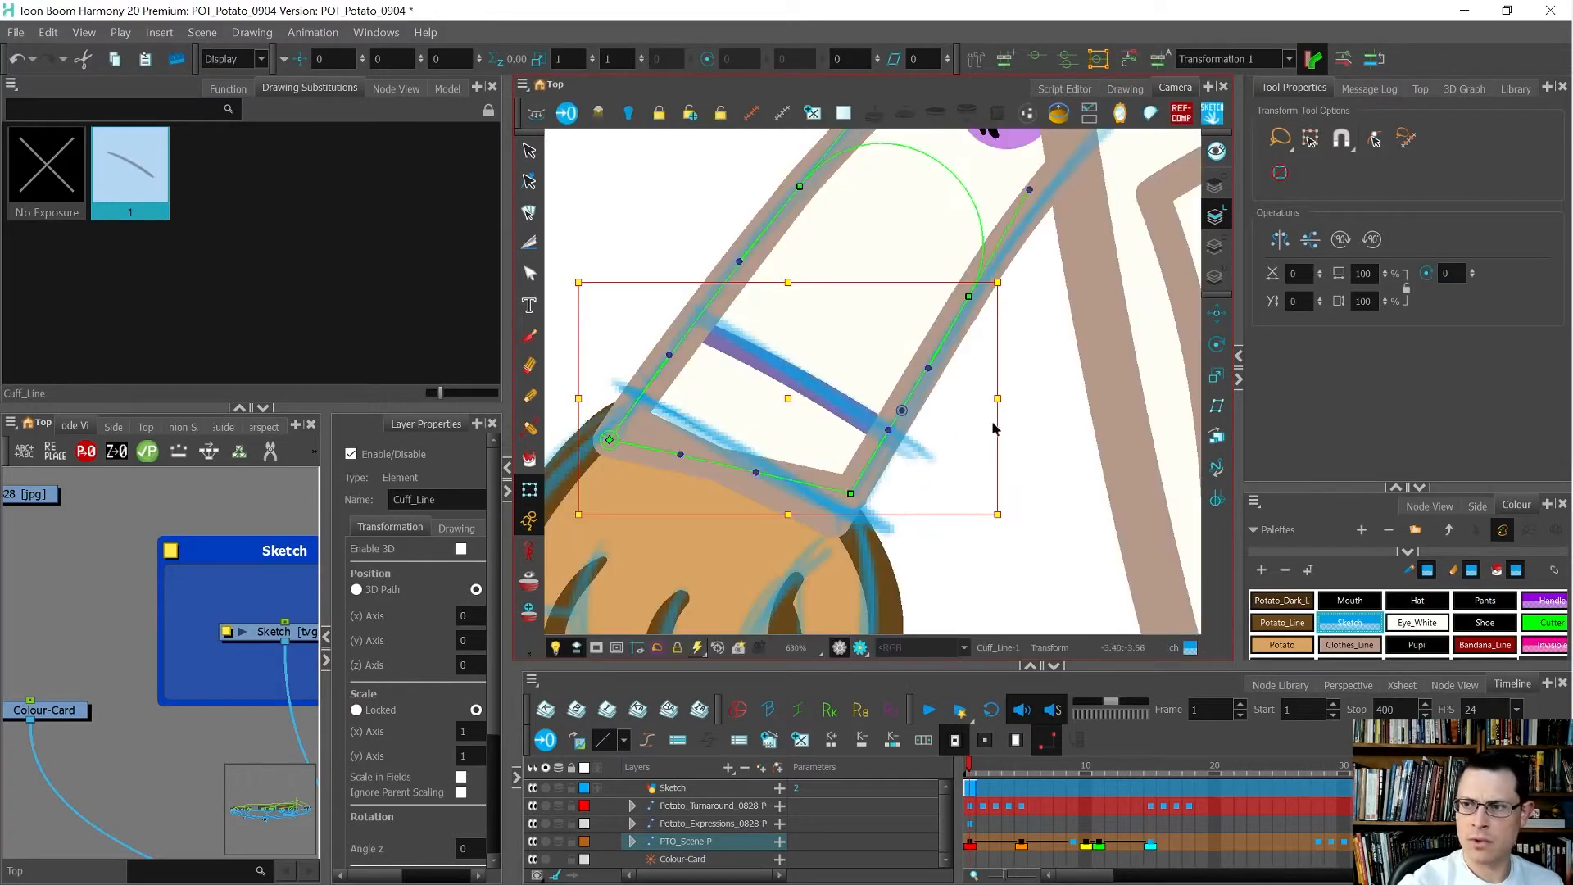
{"action": "left_click", "coordinate": [975, 524]}
{"action": "left_click", "coordinate": [650, 435]}
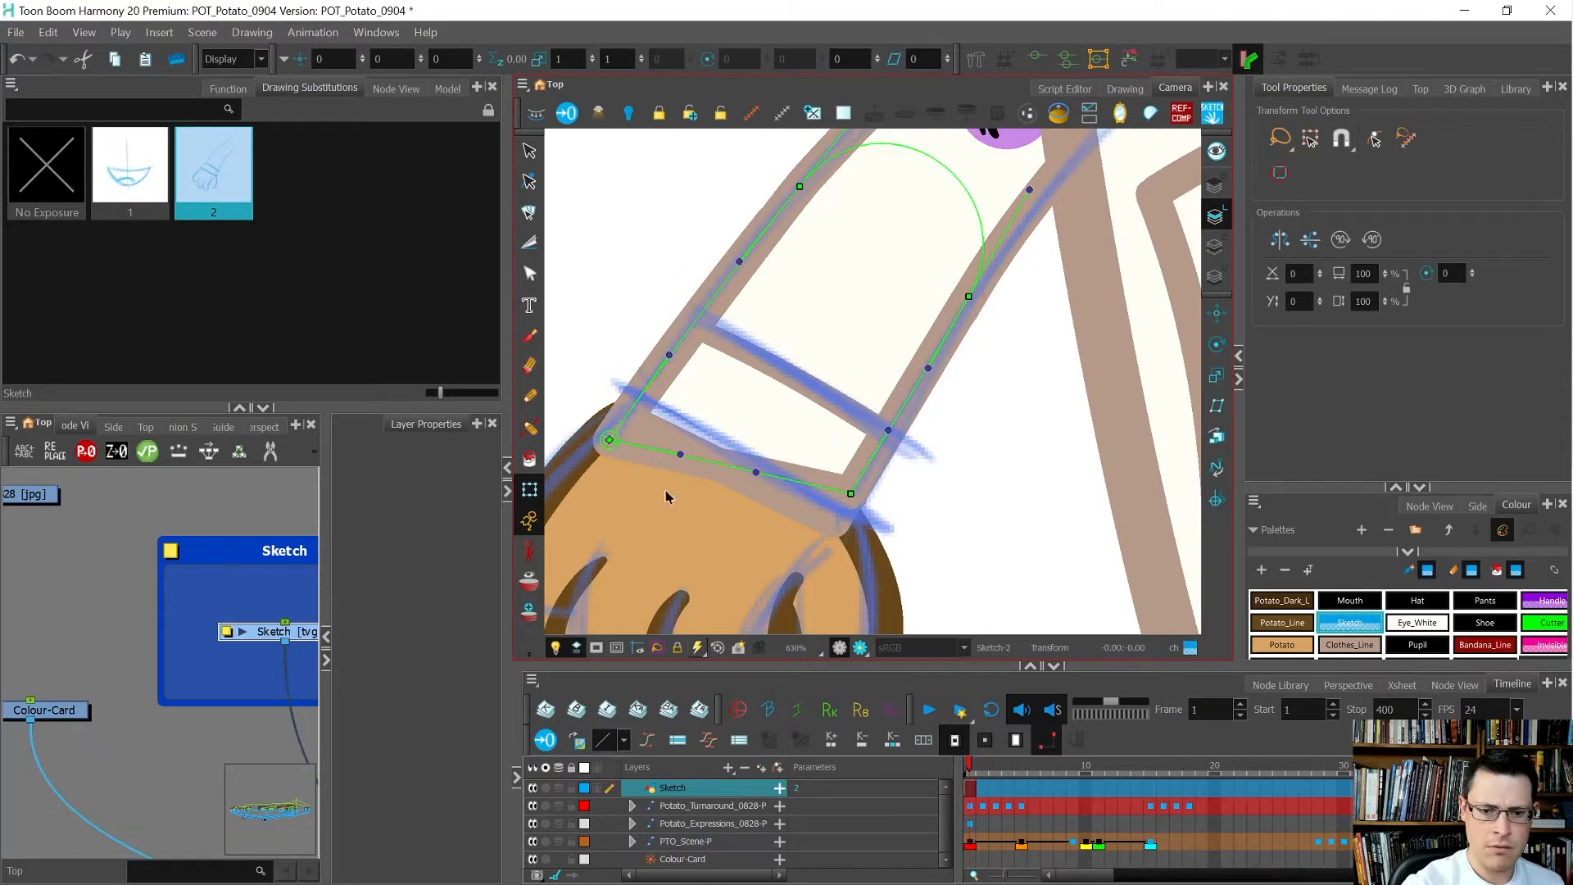
{"action": "left_click", "coordinate": [1133, 89]}
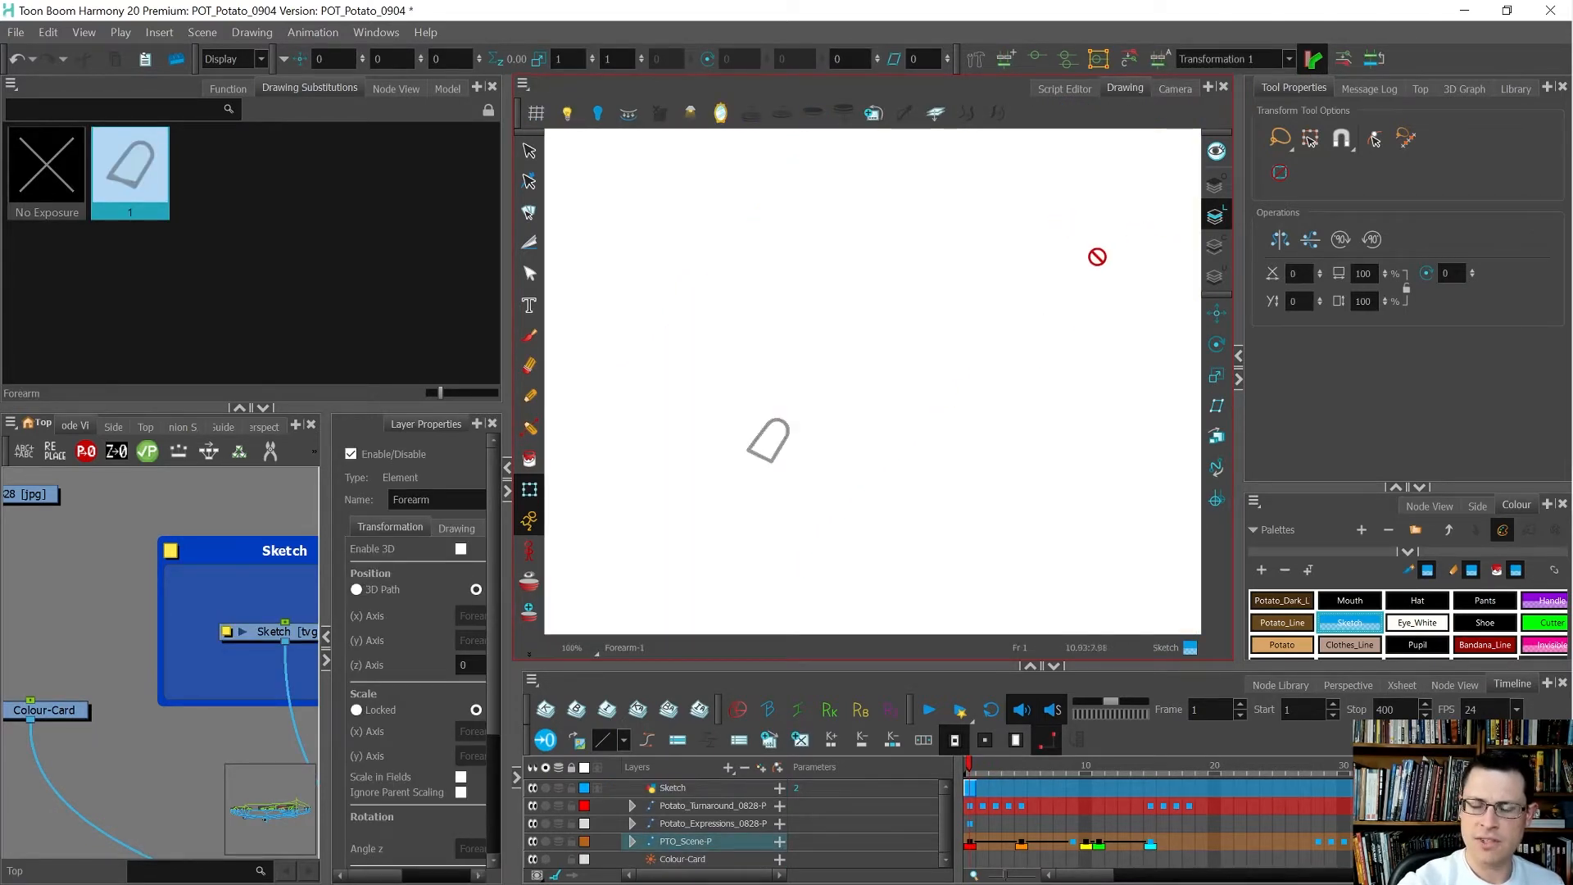
{"action": "scroll", "coordinate": [745, 442], "scroll_direction": "up", "scroll_amount": 3}
{"action": "scroll", "coordinate": [771, 473], "scroll_direction": "up", "scroll_amount": 3}
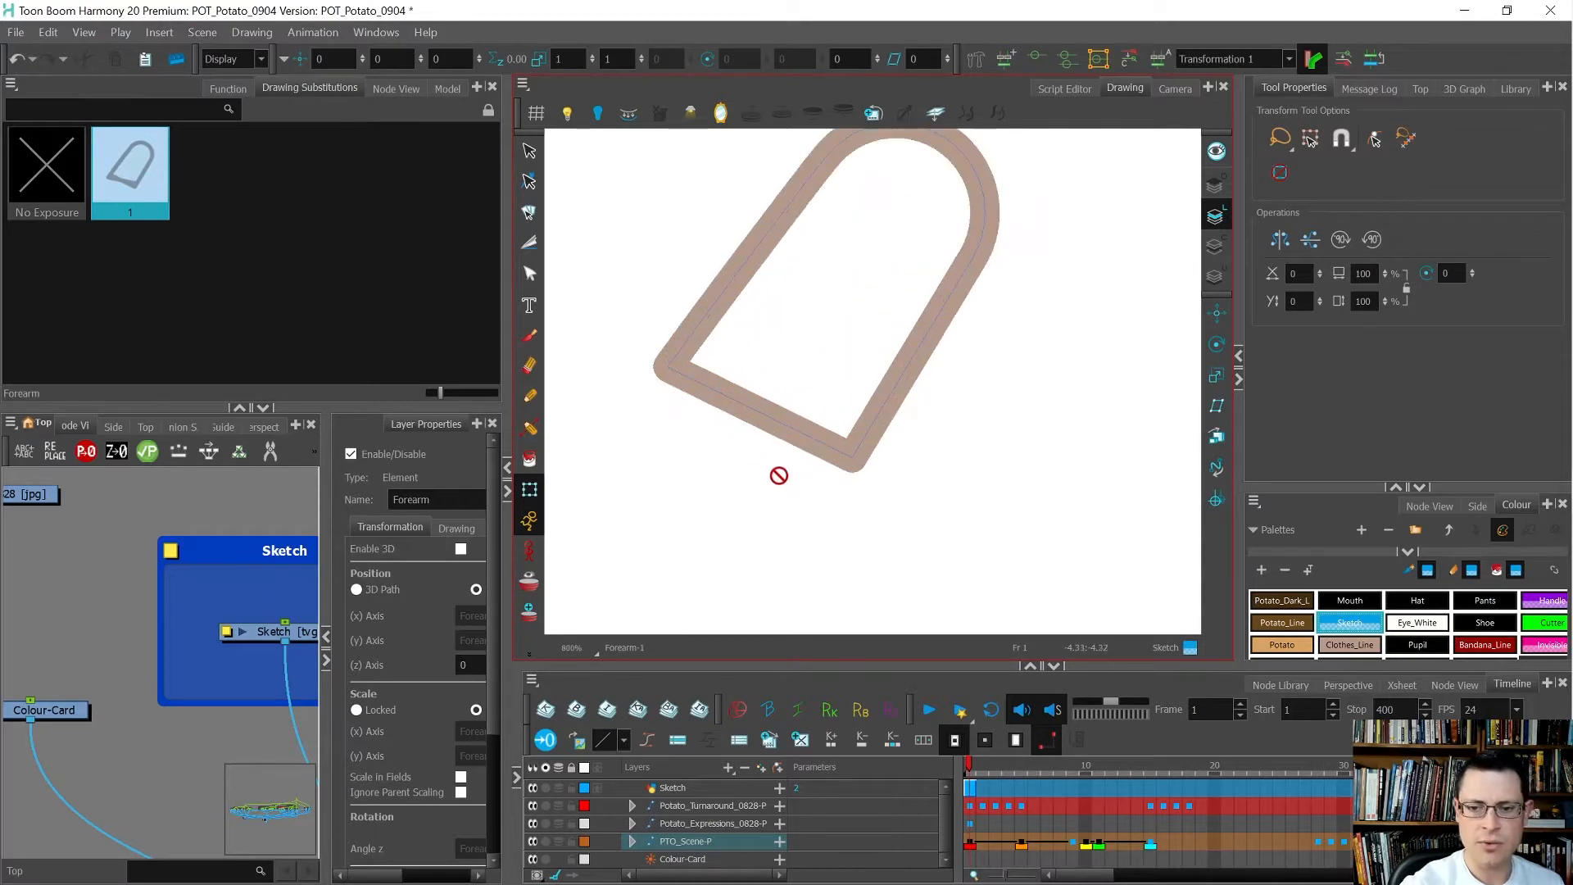
Step: Move the old forearm outline from the overlay art into the underlay art, and return to the Camera view
{"action": "key", "text": "alt+q"}
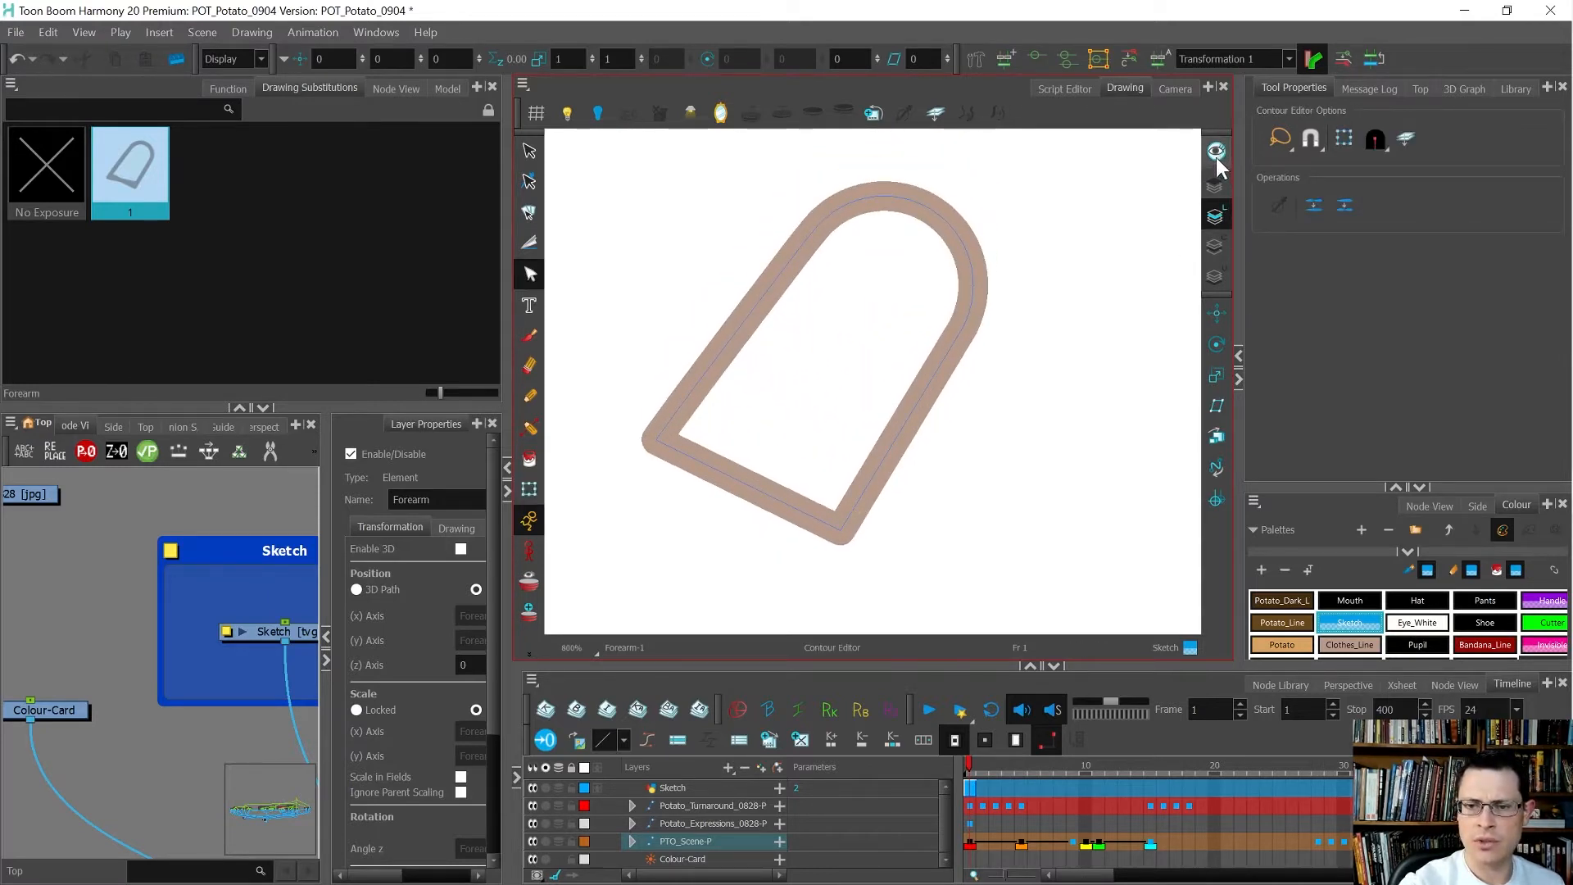
{"action": "left_click", "coordinate": [1215, 188]}
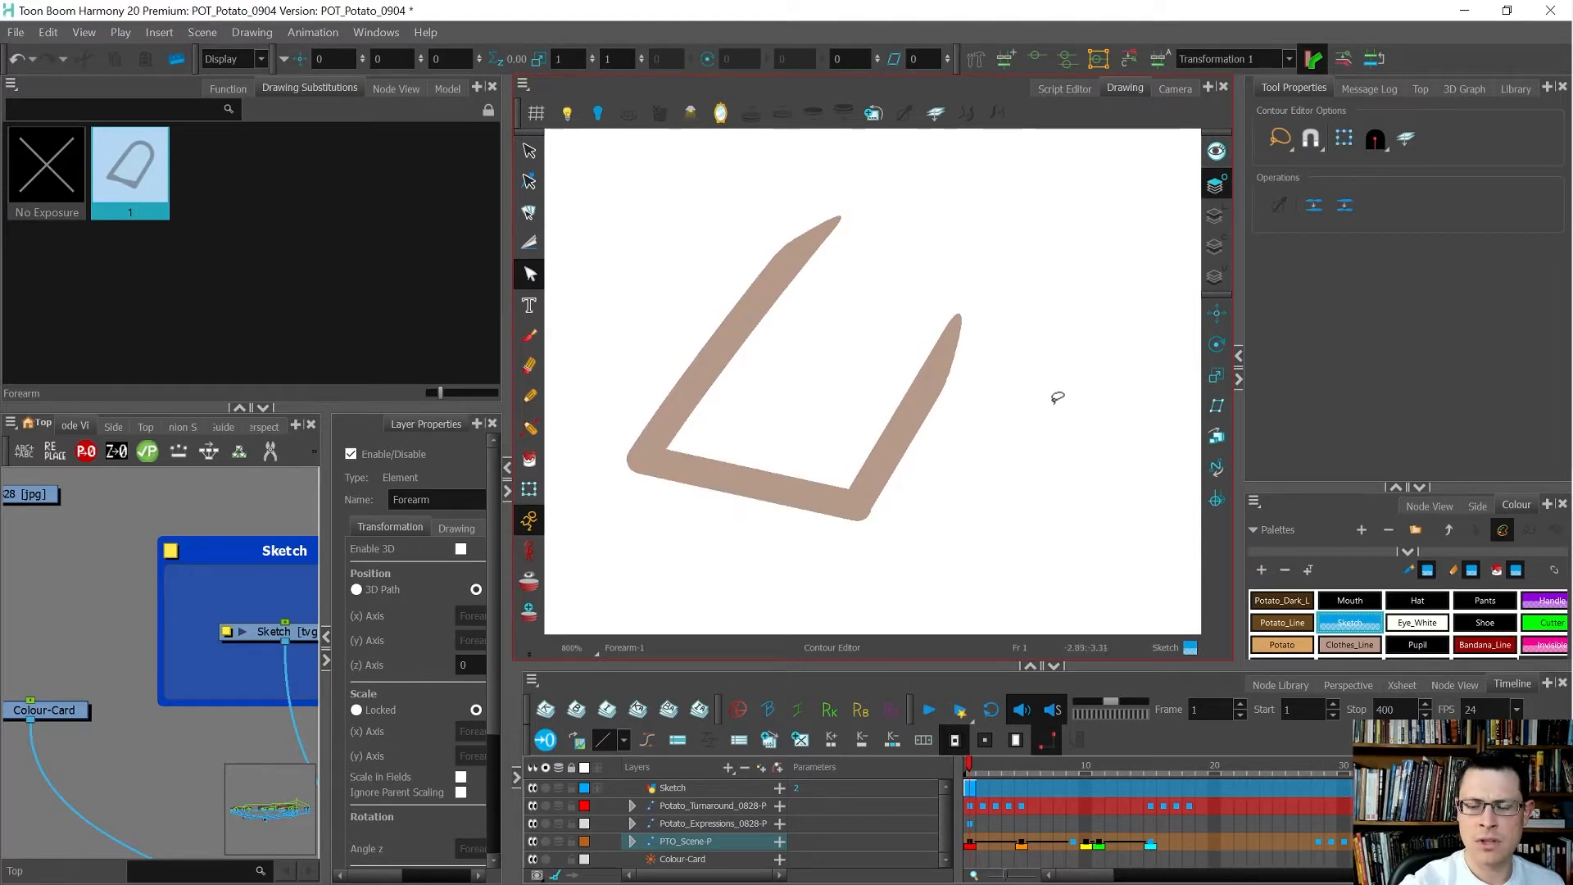
{"action": "key", "text": "alt+s"}
{"action": "key", "text": "ctrl+a"}
{"action": "key", "text": "Delete"}
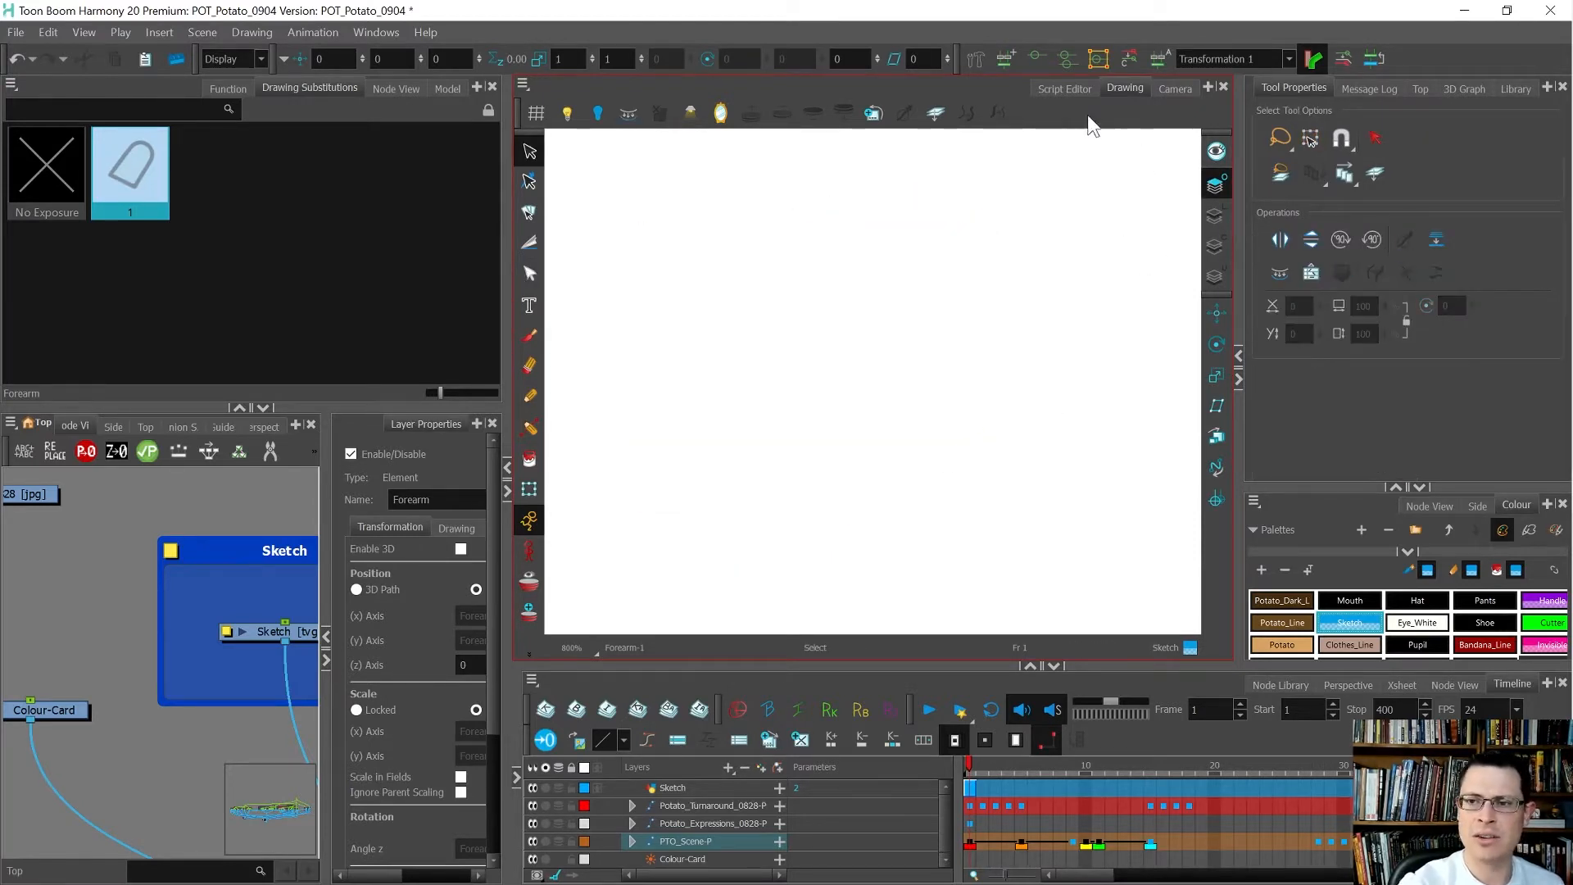
{"action": "left_click", "coordinate": [1217, 279]}
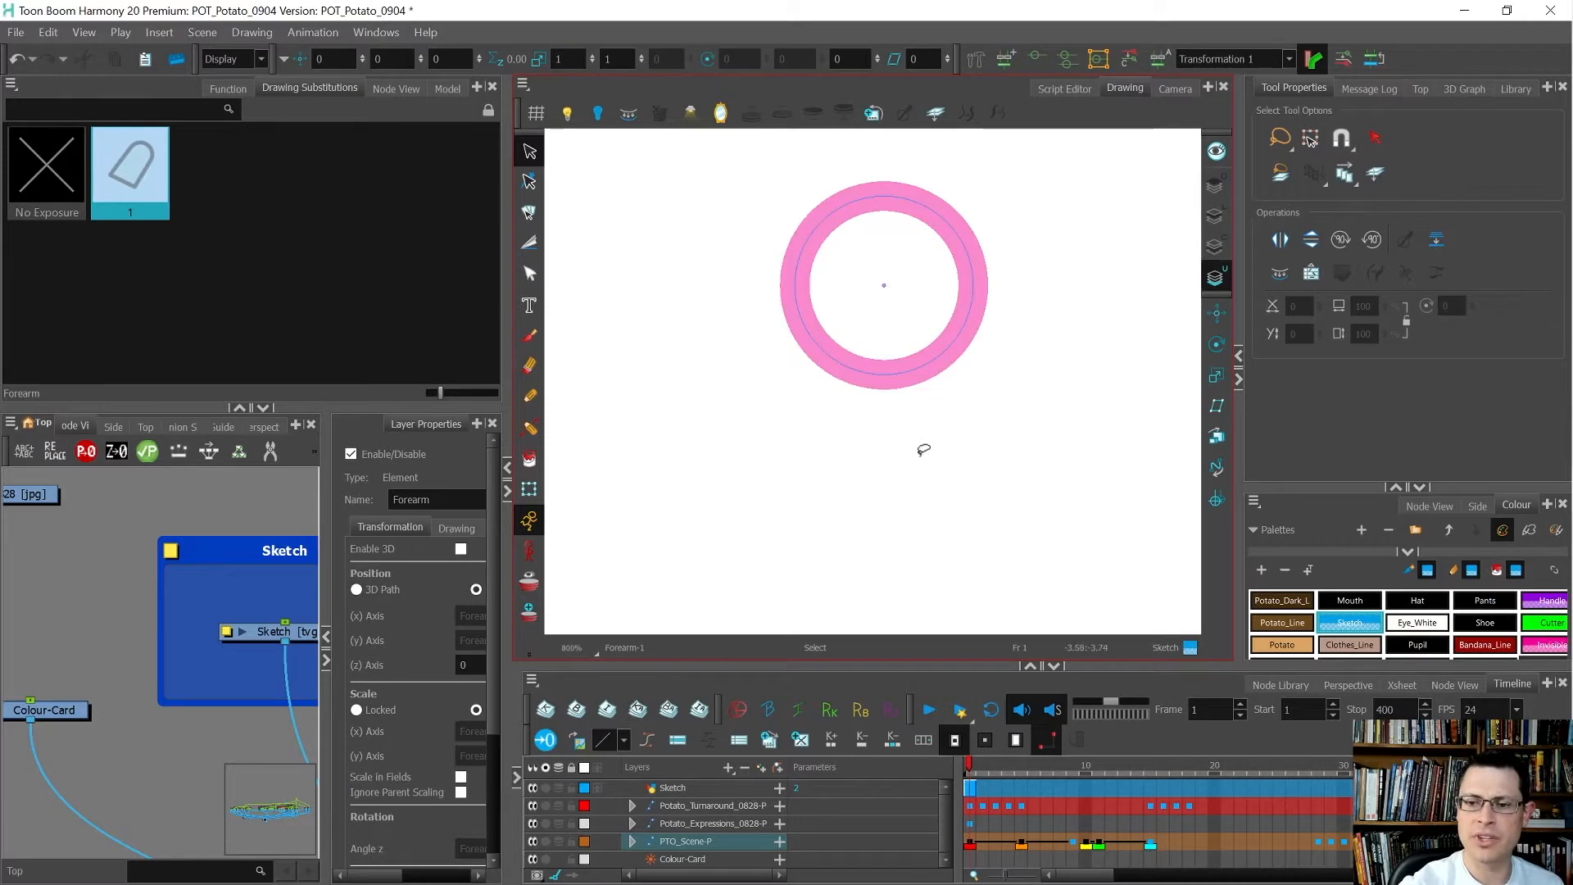
{"action": "key", "text": "ctrl+v"}
{"action": "left_click", "coordinate": [1063, 470]}
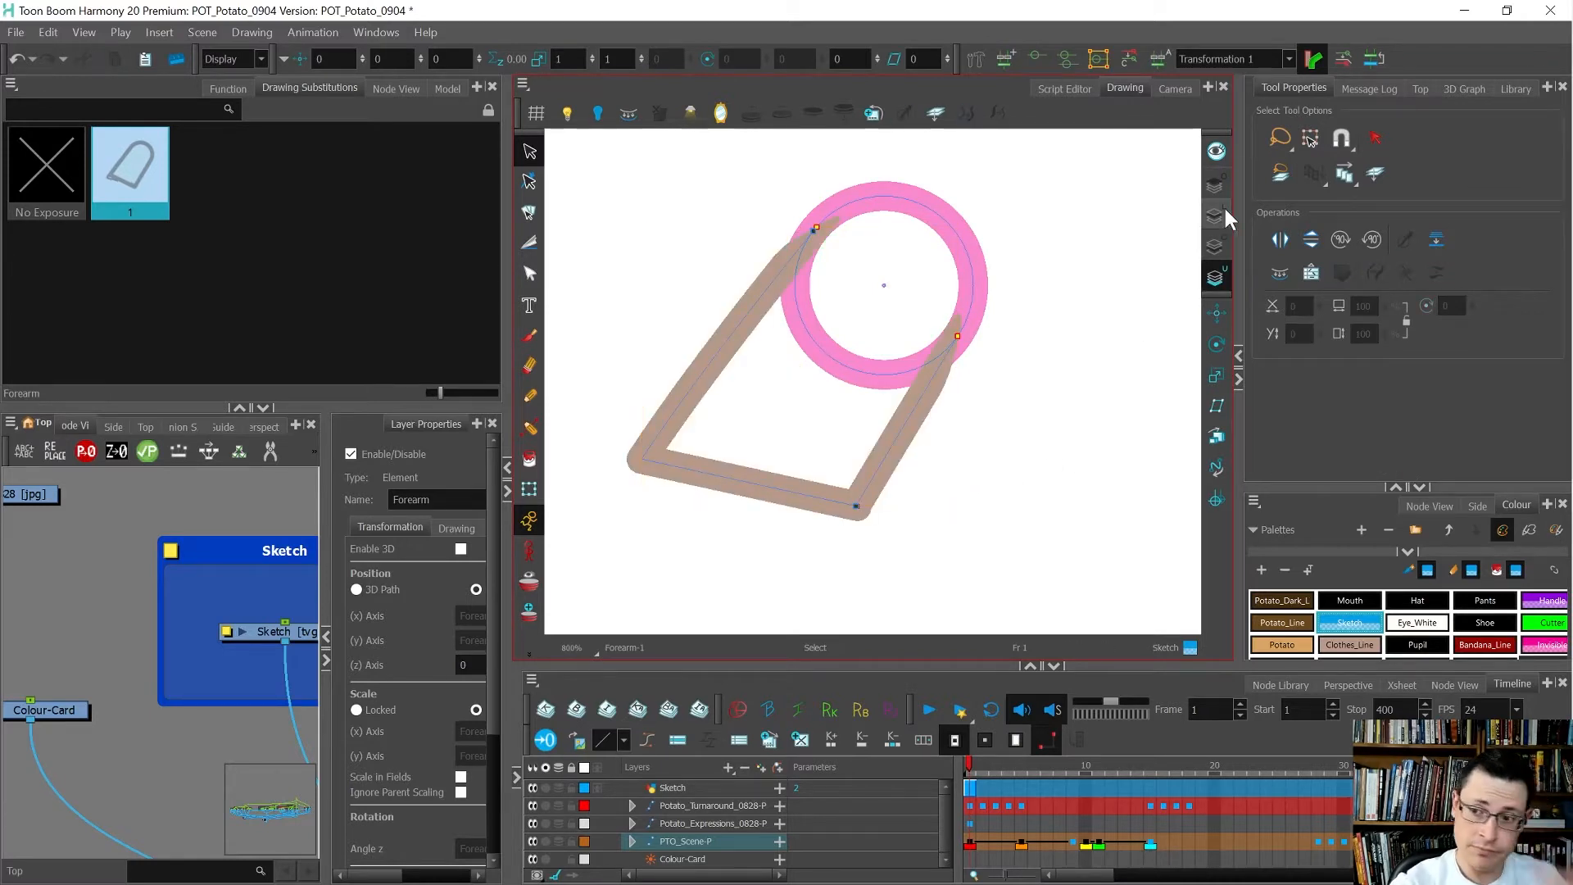
{"action": "left_click", "coordinate": [1168, 88]}
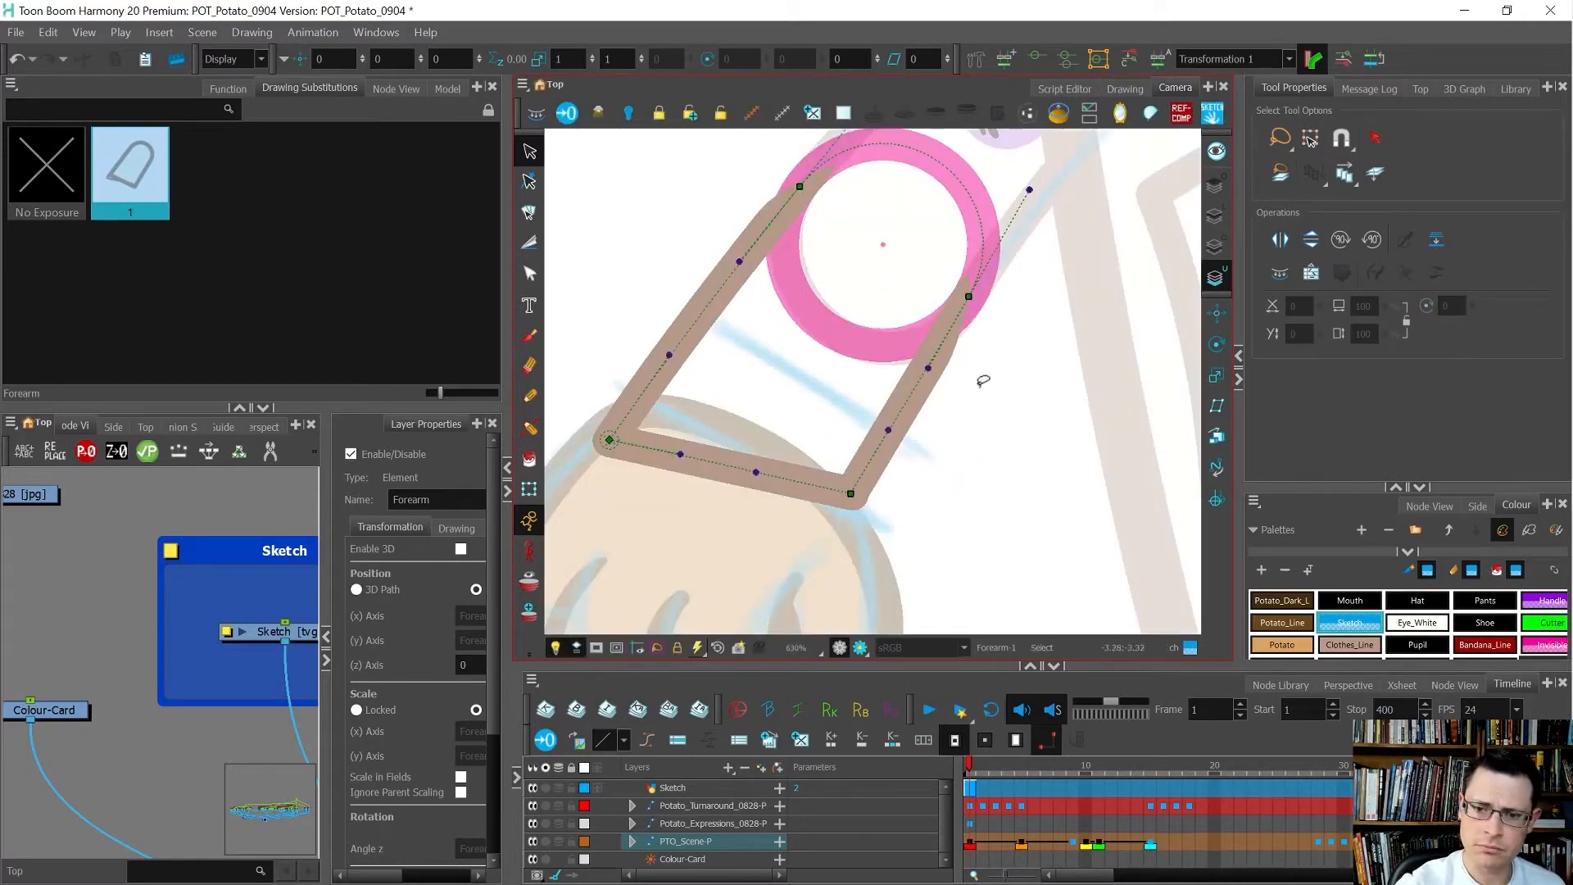
Step: Locate the Forearm layer in the node view and the timeline, and switch its display to outline only
{"action": "key", "text": "shift+t"}
{"action": "scroll", "coordinate": [954, 489], "scroll_direction": "down", "scroll_amount": 5}
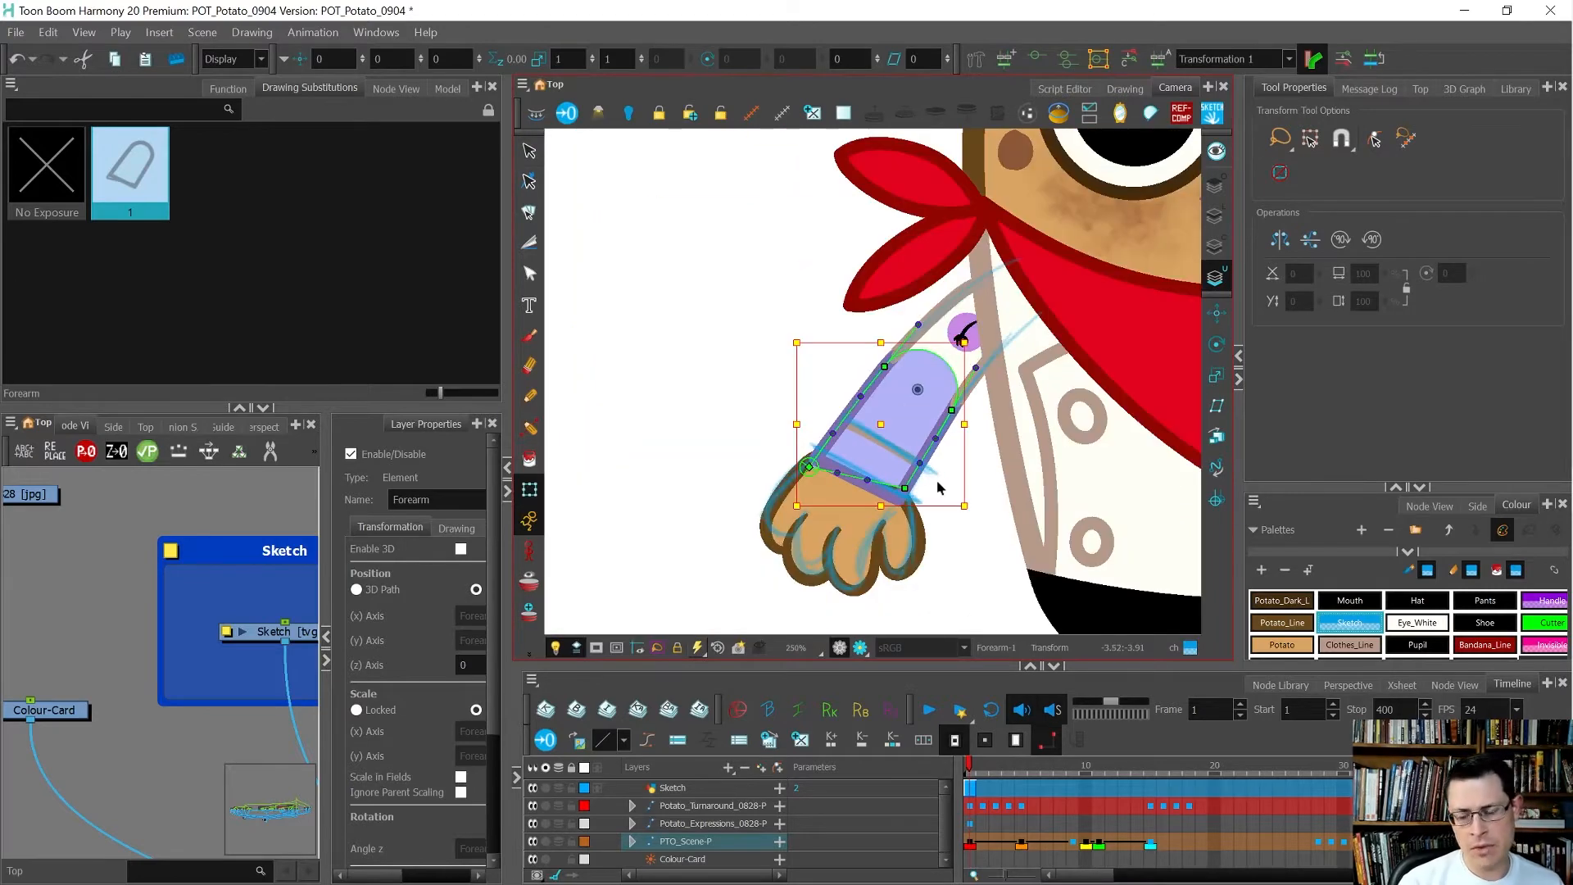
{"action": "scroll", "coordinate": [939, 487], "scroll_direction": "up", "scroll_amount": 1}
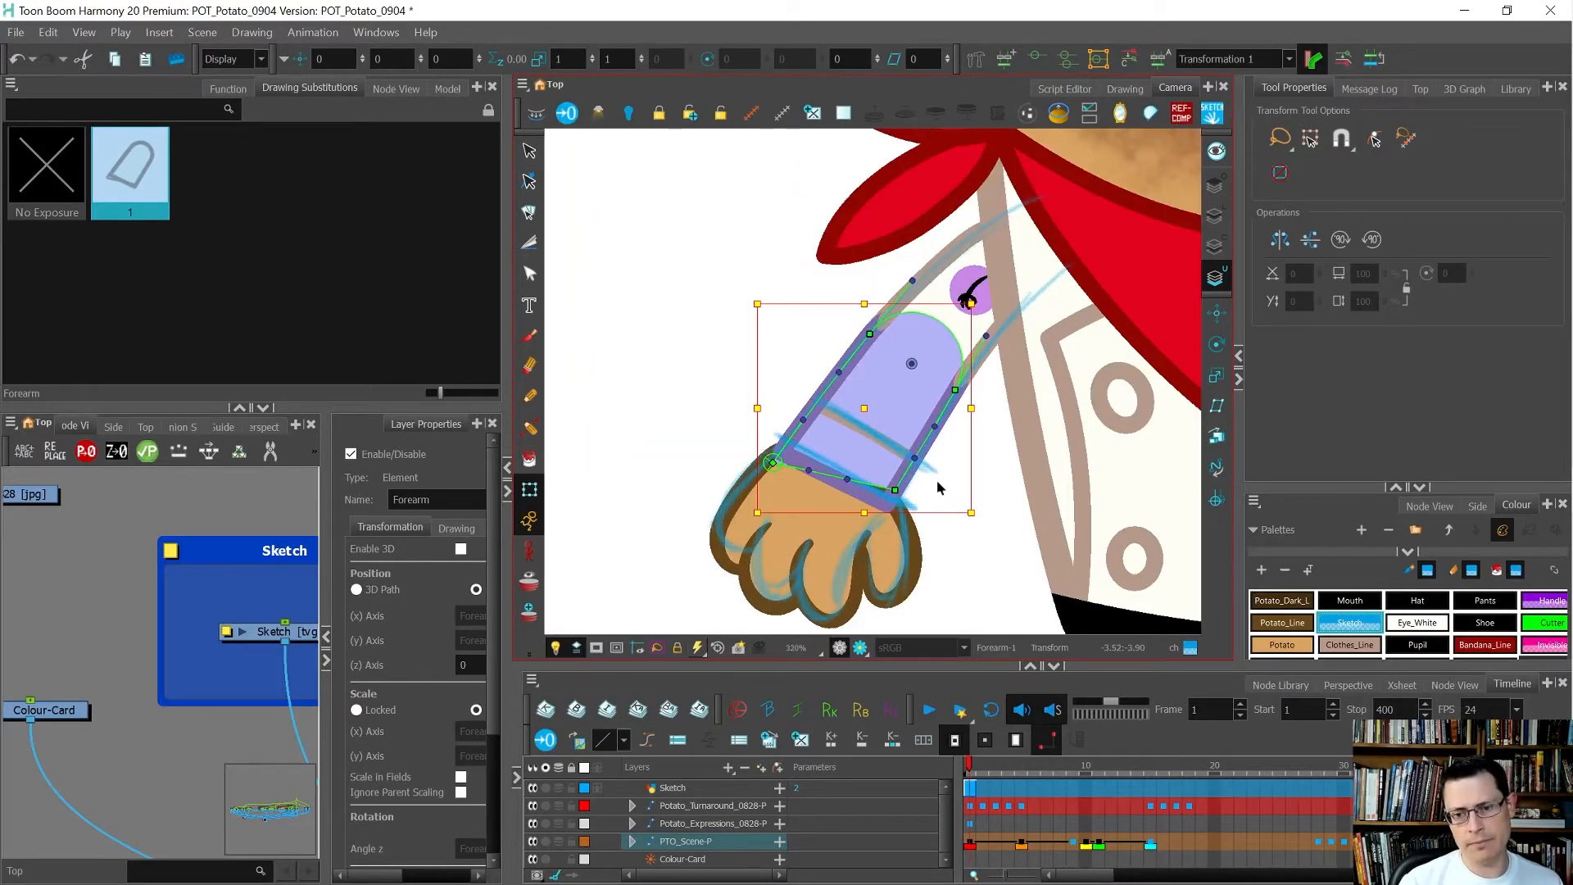
{"action": "scroll", "coordinate": [928, 492], "scroll_direction": "up", "scroll_amount": 3}
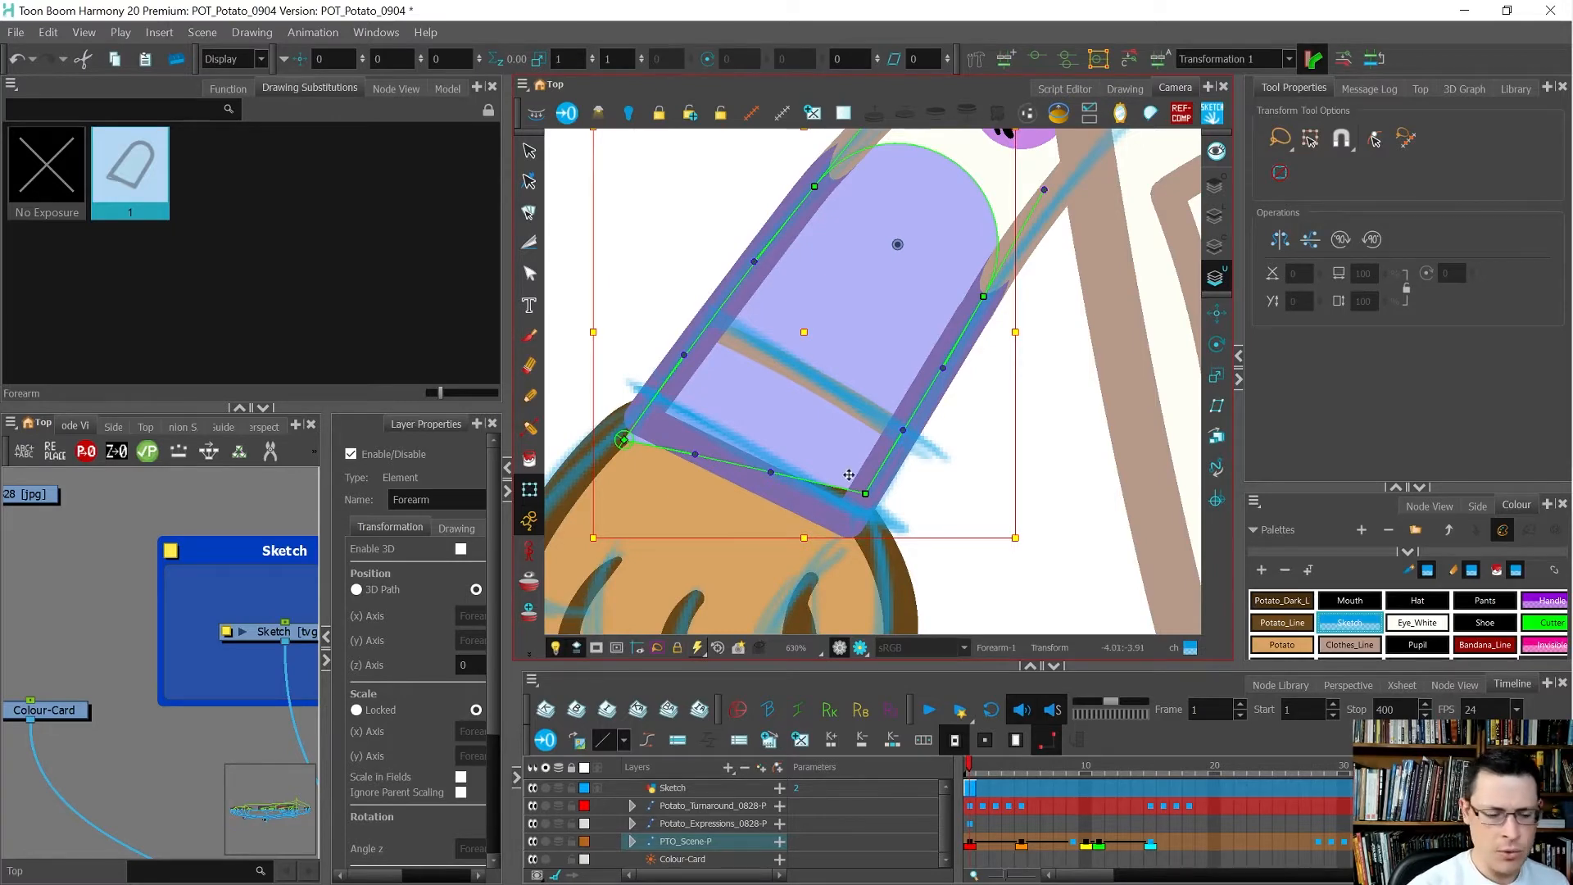
{"action": "key", "text": "o"}
{"action": "left_click", "coordinate": [165, 677]}
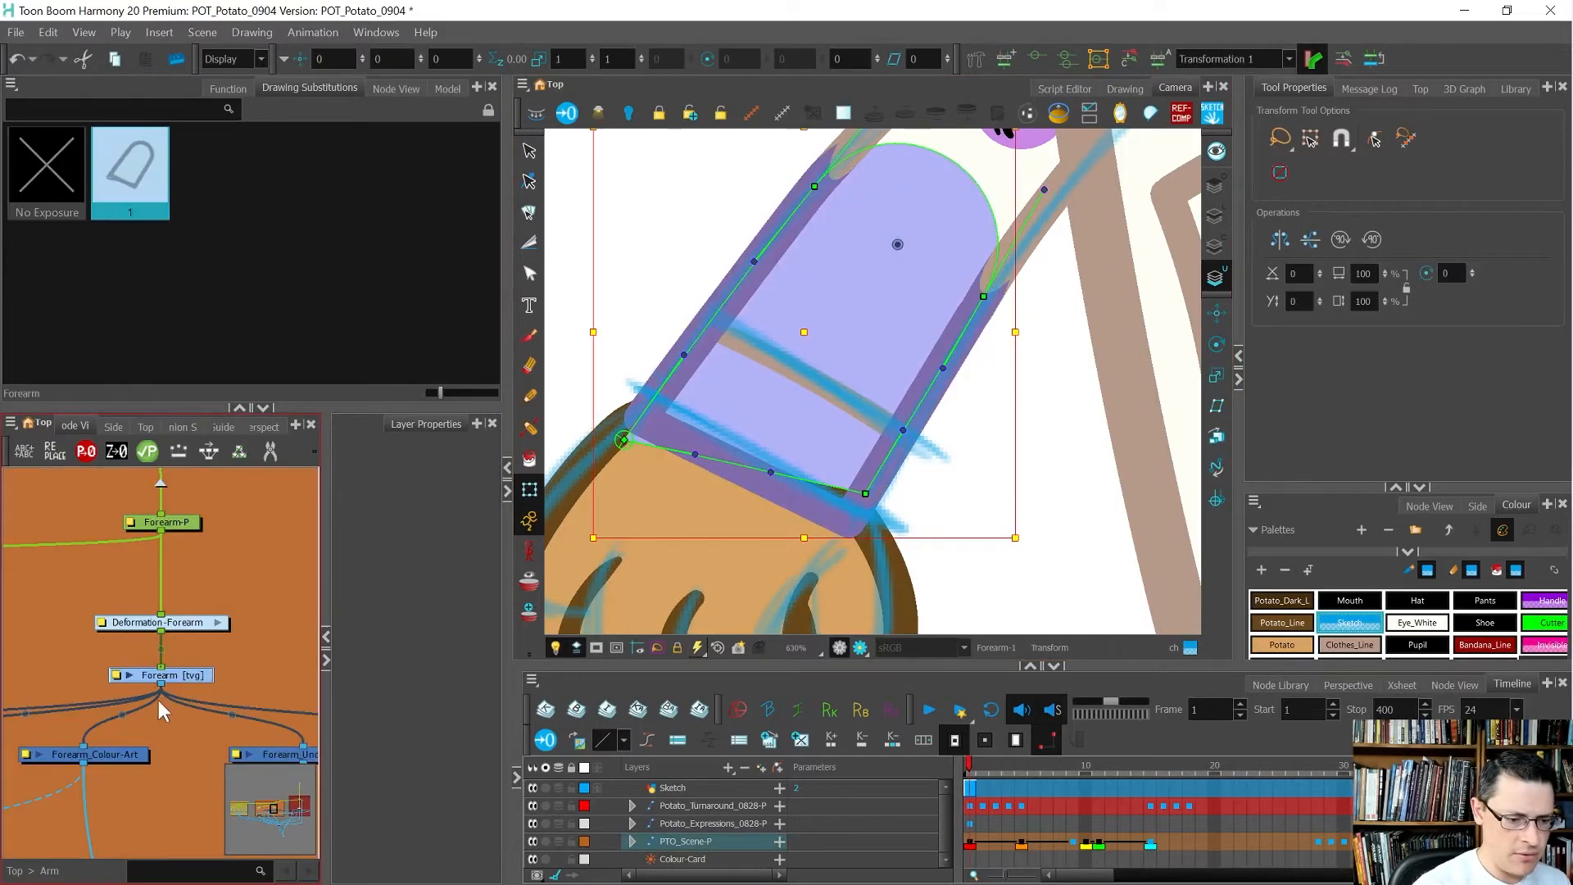
{"action": "key", "text": "o"}
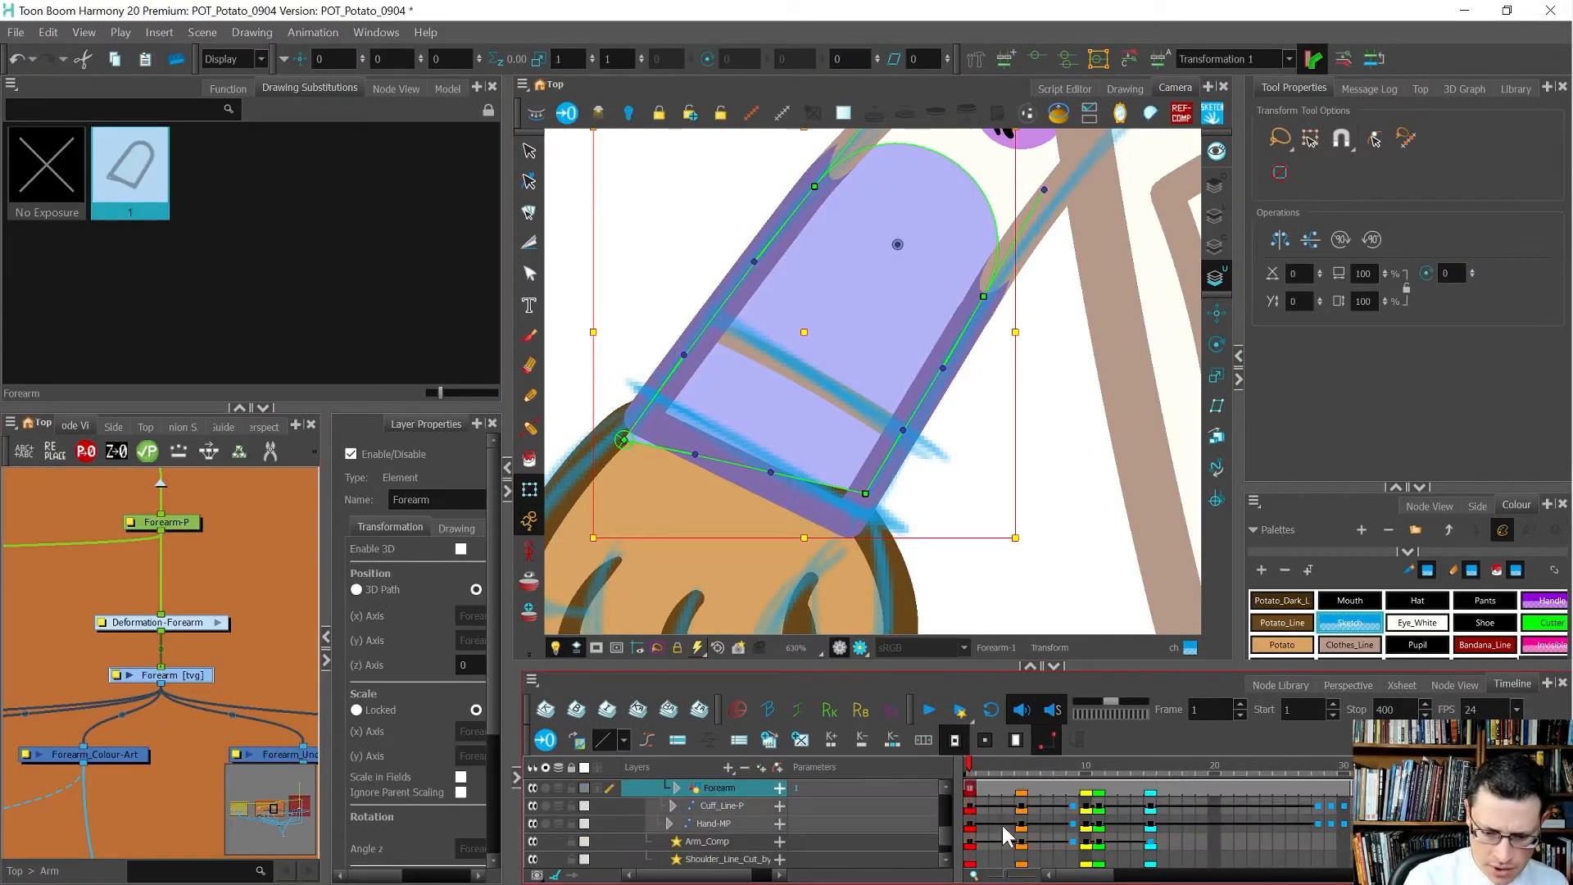
{"action": "left_click", "coordinate": [583, 788]}
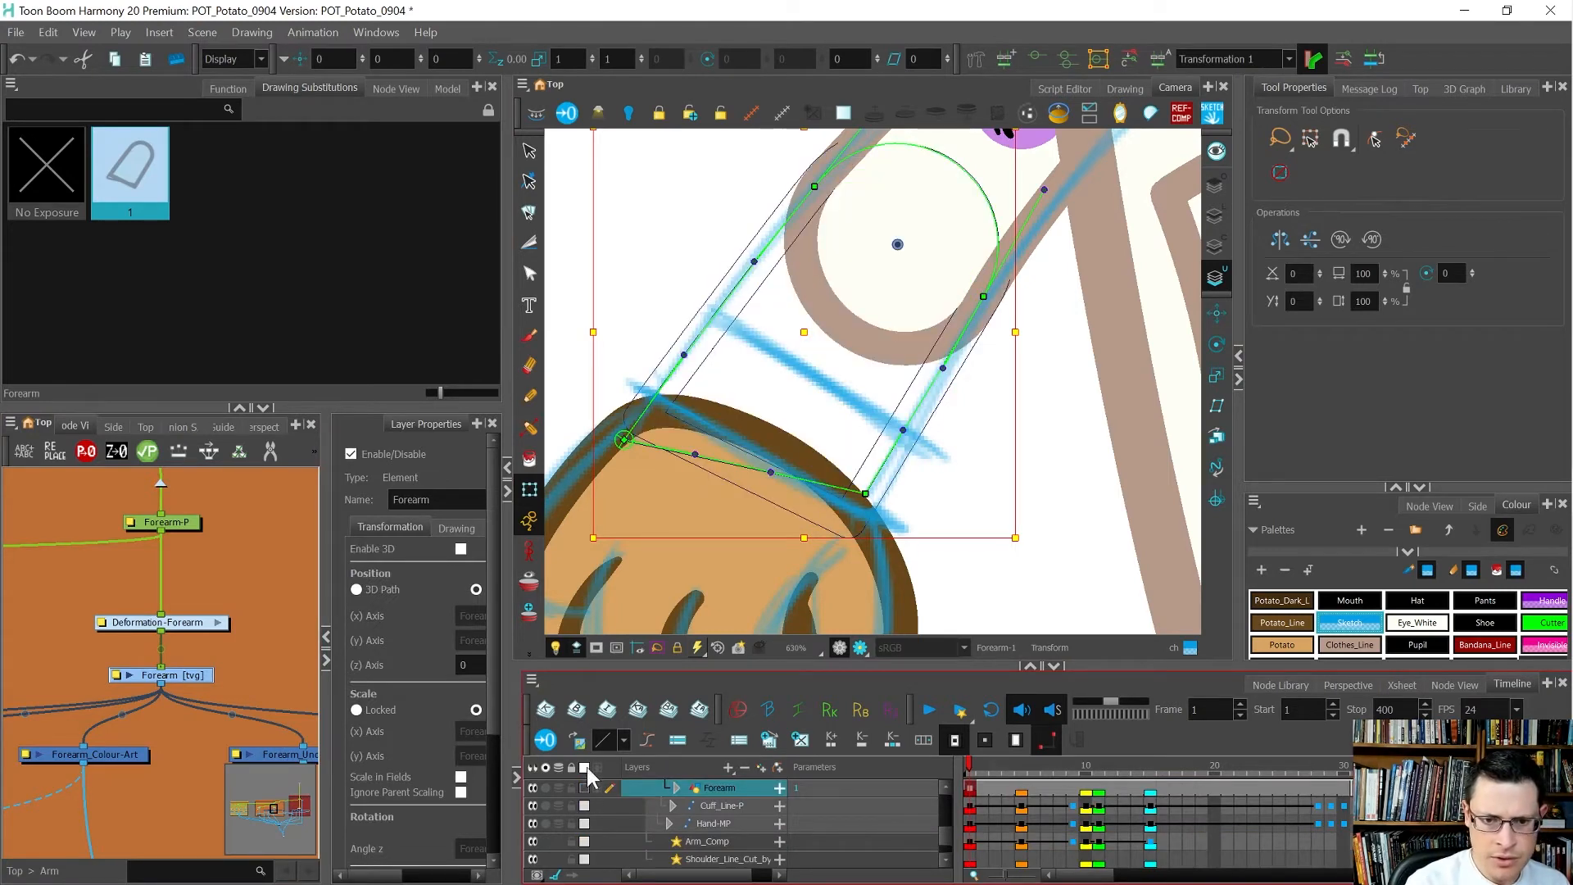
Step: With the Rigging tool, move the forearm deformer's outer wrist point onto the new outline's corner at the hand
{"action": "left_click", "coordinate": [975, 58]}
{"action": "left_click_drag", "start_coordinate": [628, 438], "coordinate": [641, 417]}
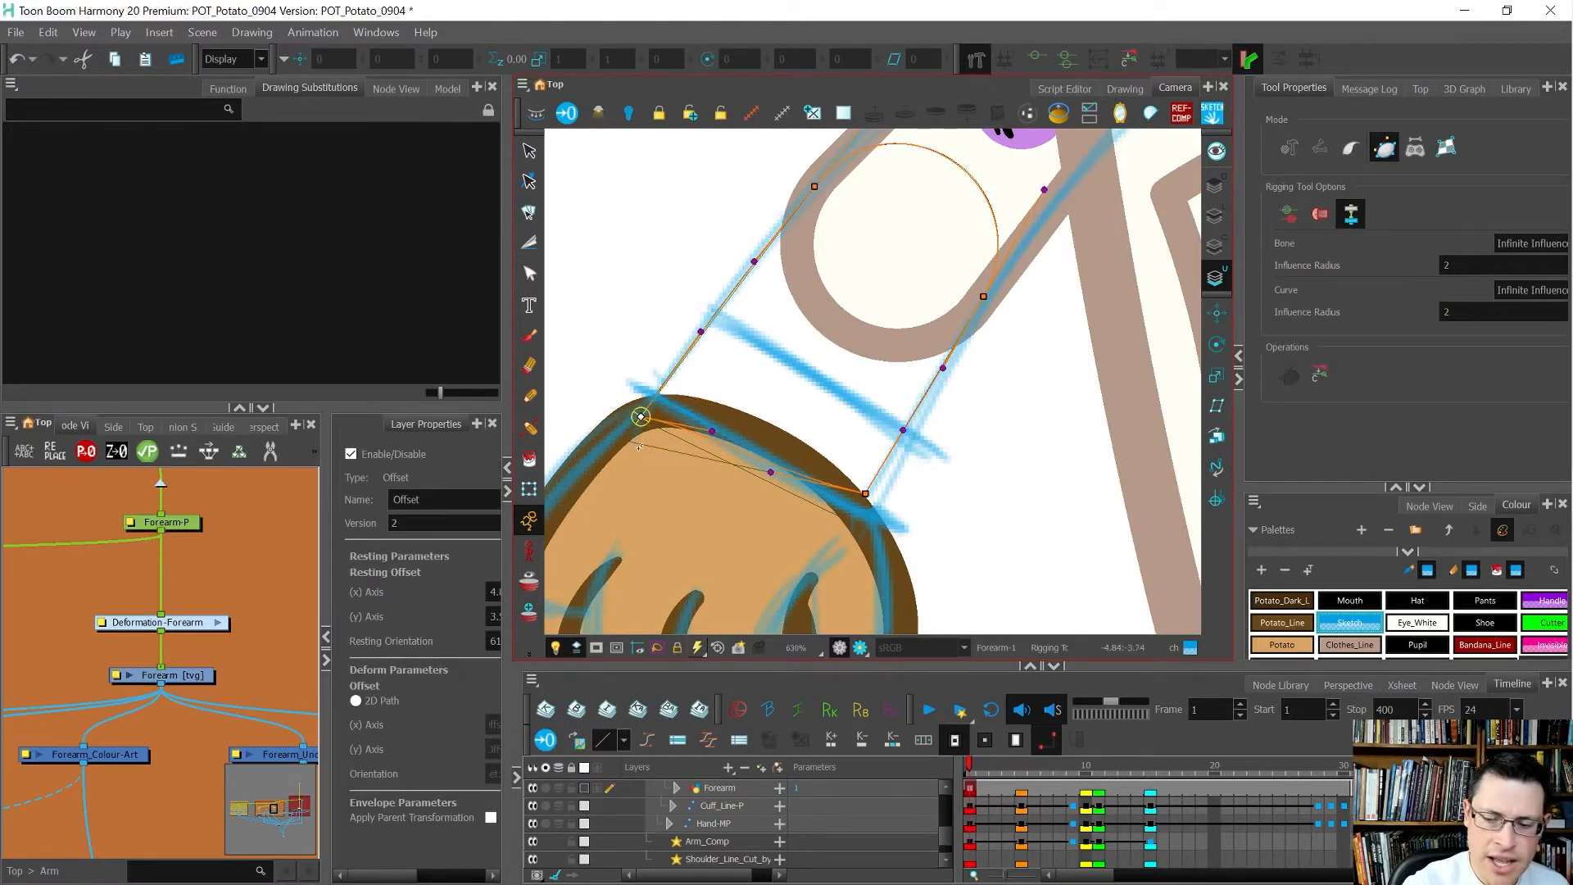
{"action": "scroll", "coordinate": [870, 501], "scroll_direction": "up", "scroll_amount": 4}
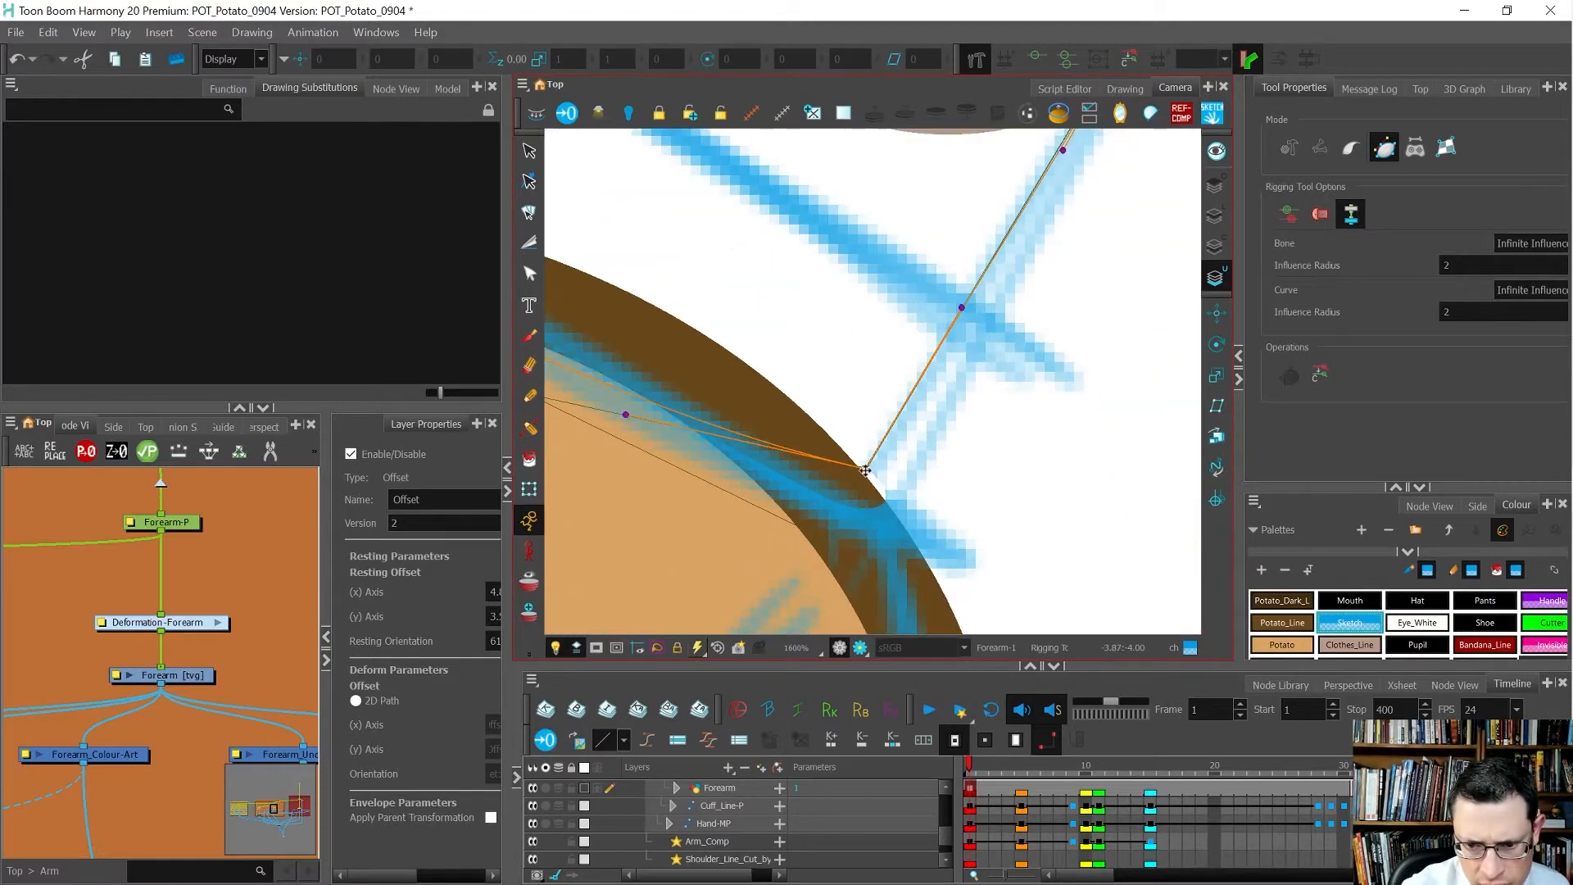
{"action": "scroll", "coordinate": [858, 527], "scroll_direction": "down", "scroll_amount": 5}
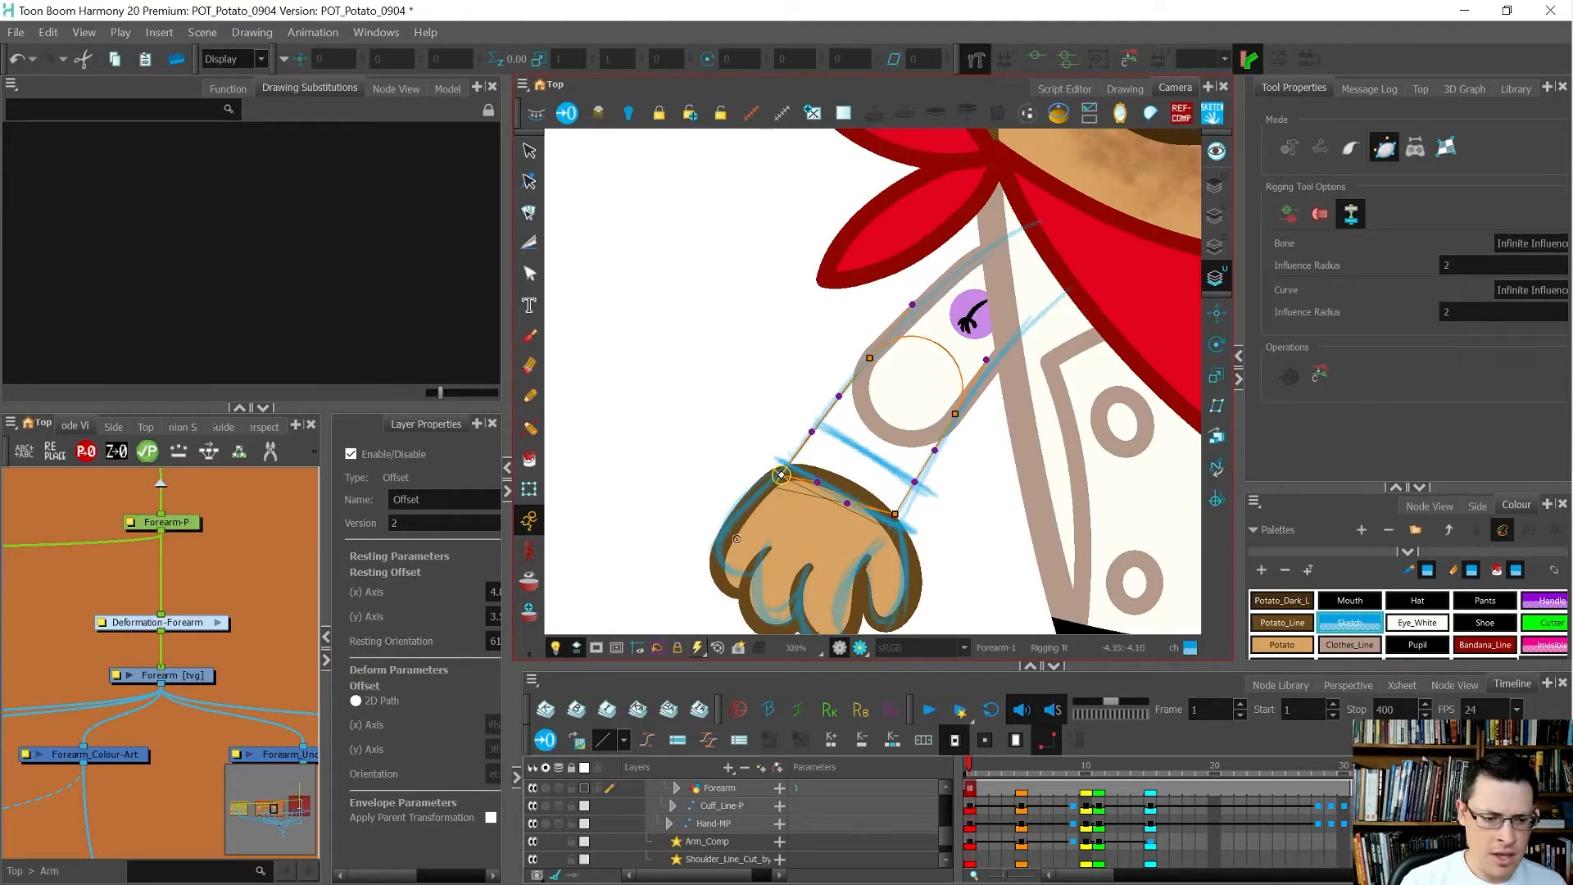
Step: Find the Sketch group in the top-level node network and disable its sketch drawing to hide the reference lines
{"action": "left_click", "coordinate": [414, 89]}
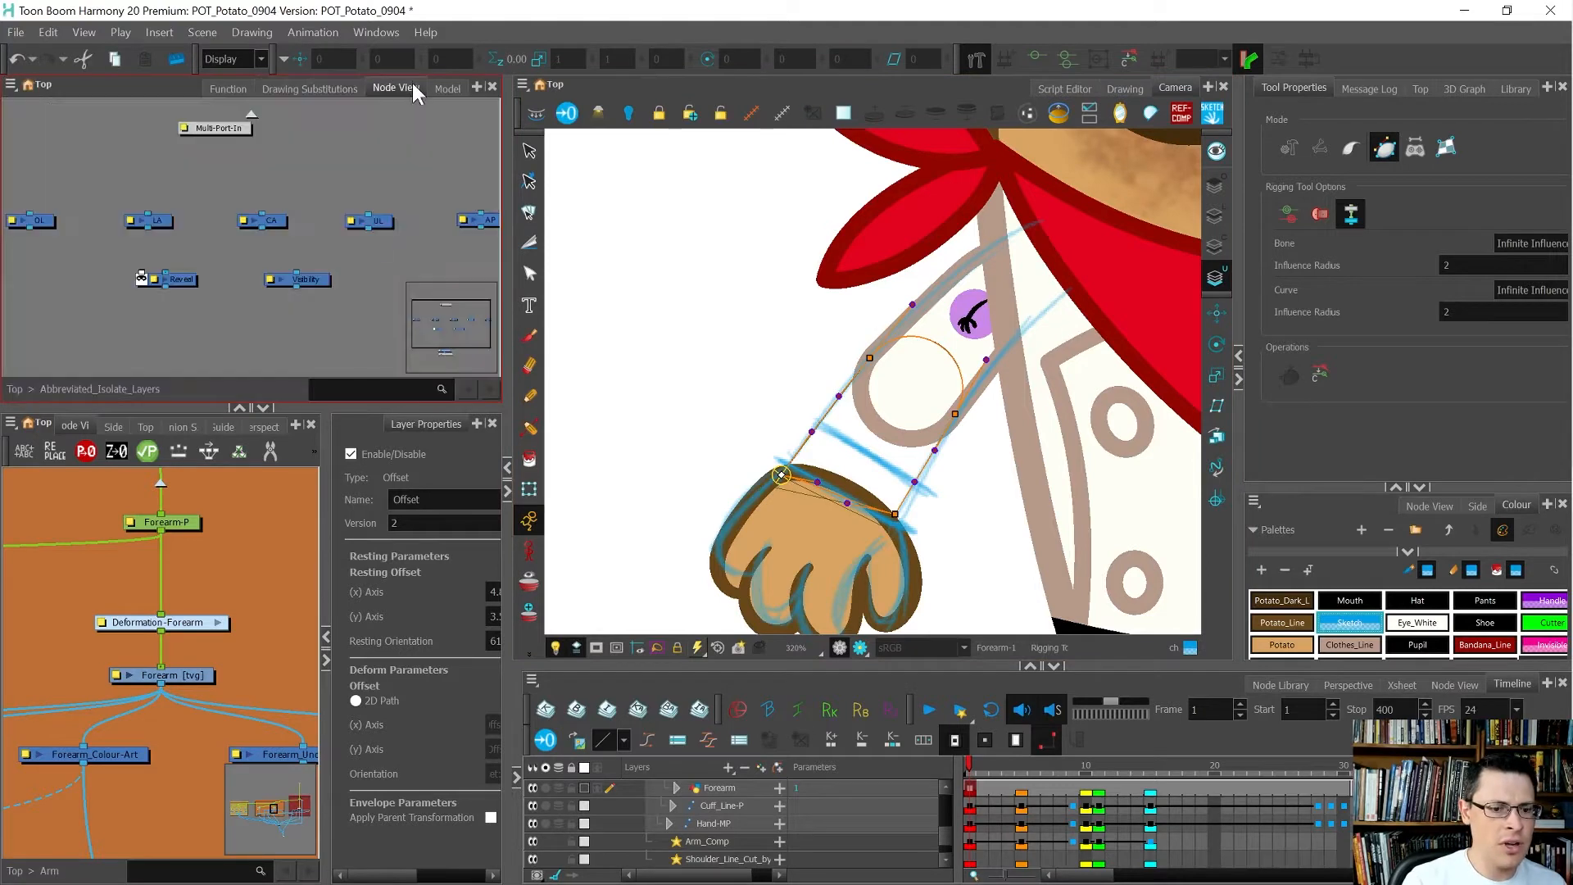
{"action": "left_click", "coordinate": [327, 660]}
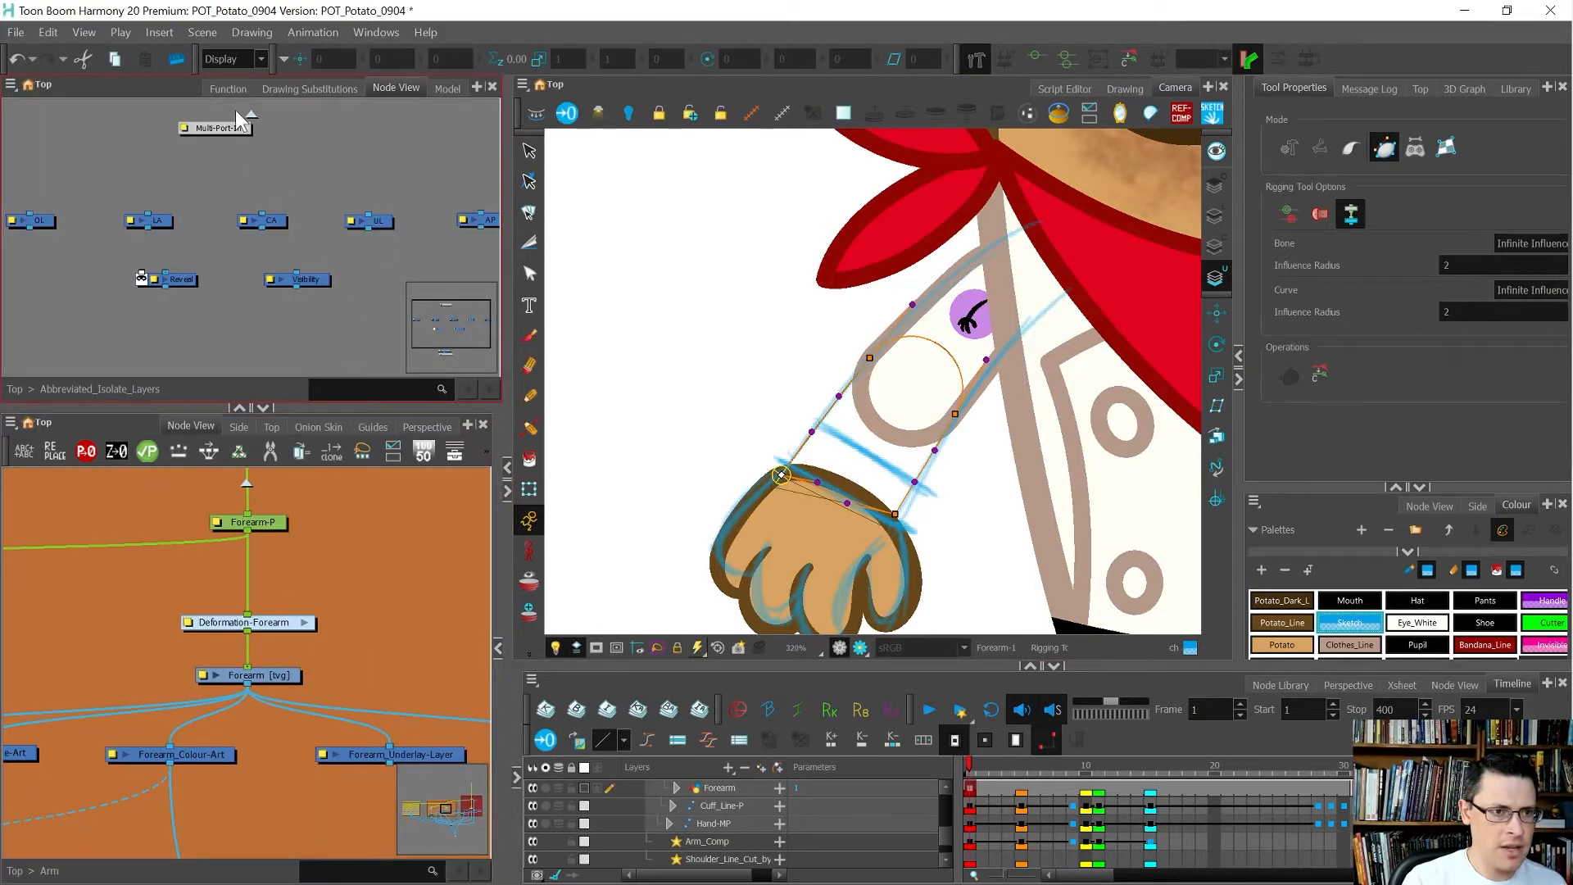
{"action": "left_click", "coordinate": [1535, 533]}
{"action": "left_click", "coordinate": [1430, 505]}
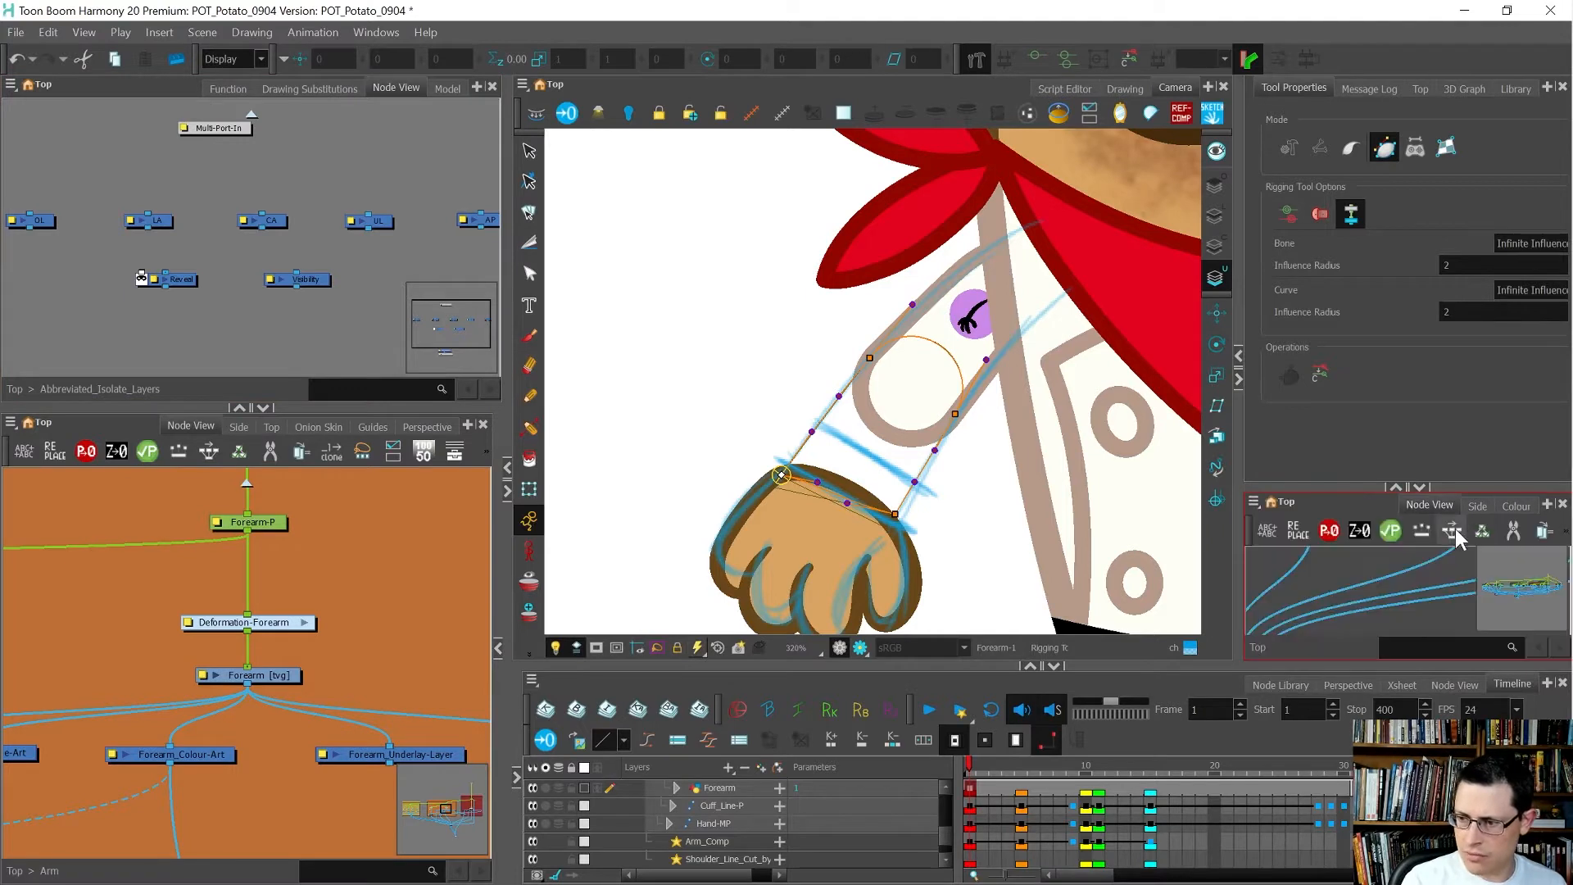
{"action": "scroll", "coordinate": [1480, 605], "scroll_direction": "down", "scroll_amount": 5}
{"action": "scroll", "coordinate": [1403, 600], "scroll_direction": "up", "scroll_amount": 1}
{"action": "scroll", "coordinate": [1375, 591], "scroll_direction": "down", "scroll_amount": 1}
{"action": "scroll", "coordinate": [1419, 613], "scroll_direction": "up", "scroll_amount": 1}
{"action": "scroll", "coordinate": [1444, 621], "scroll_direction": "up", "scroll_amount": 6}
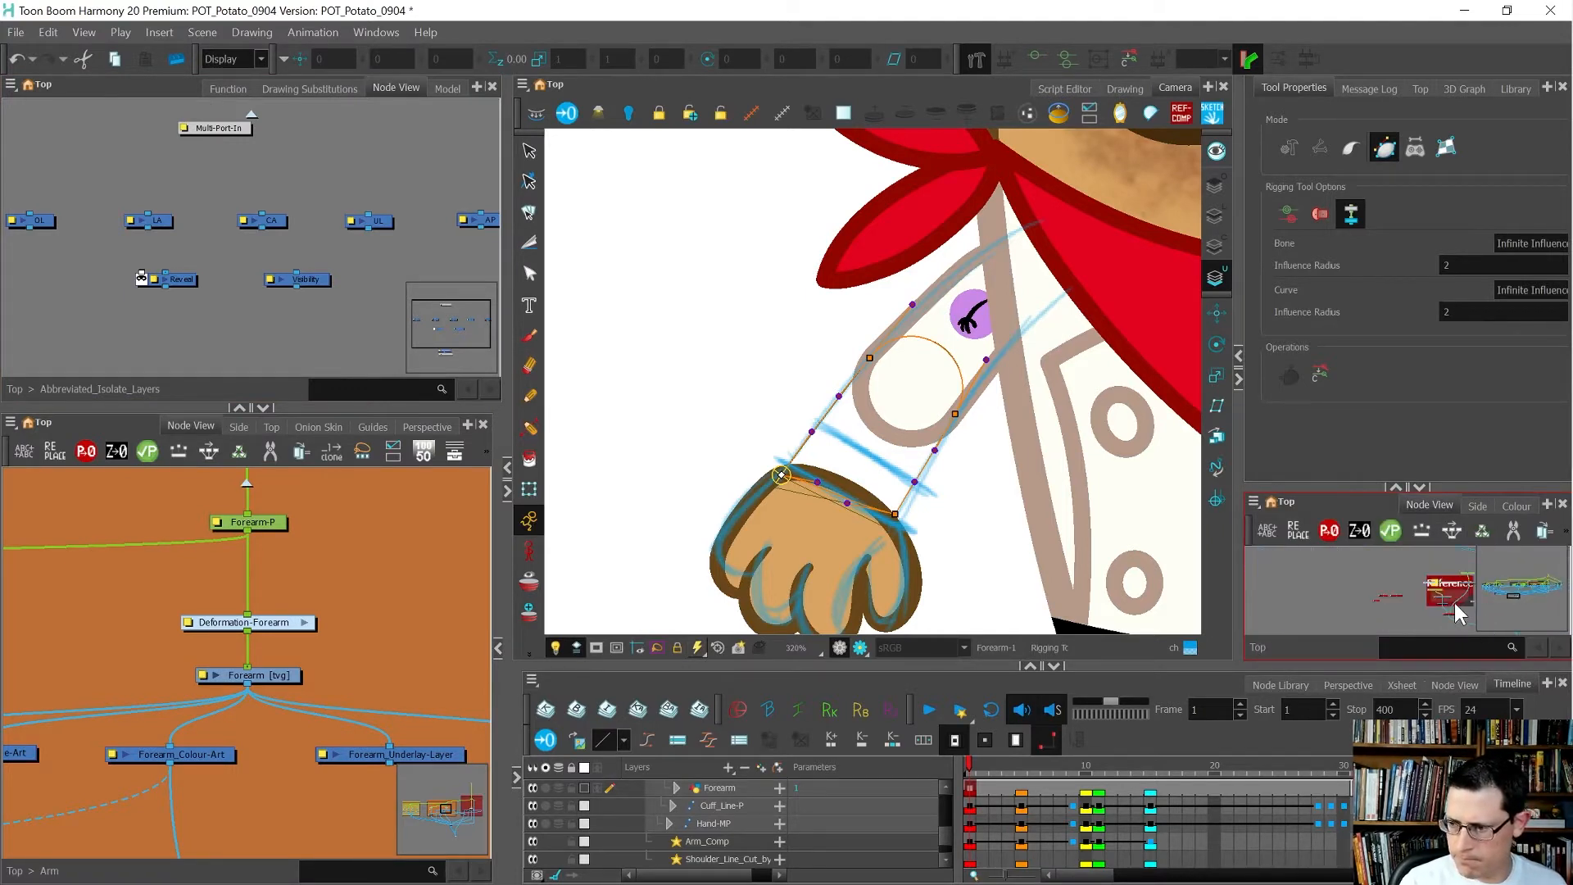
{"action": "left_click_drag", "start_coordinate": [1411, 596], "coordinate": [1254, 591]}
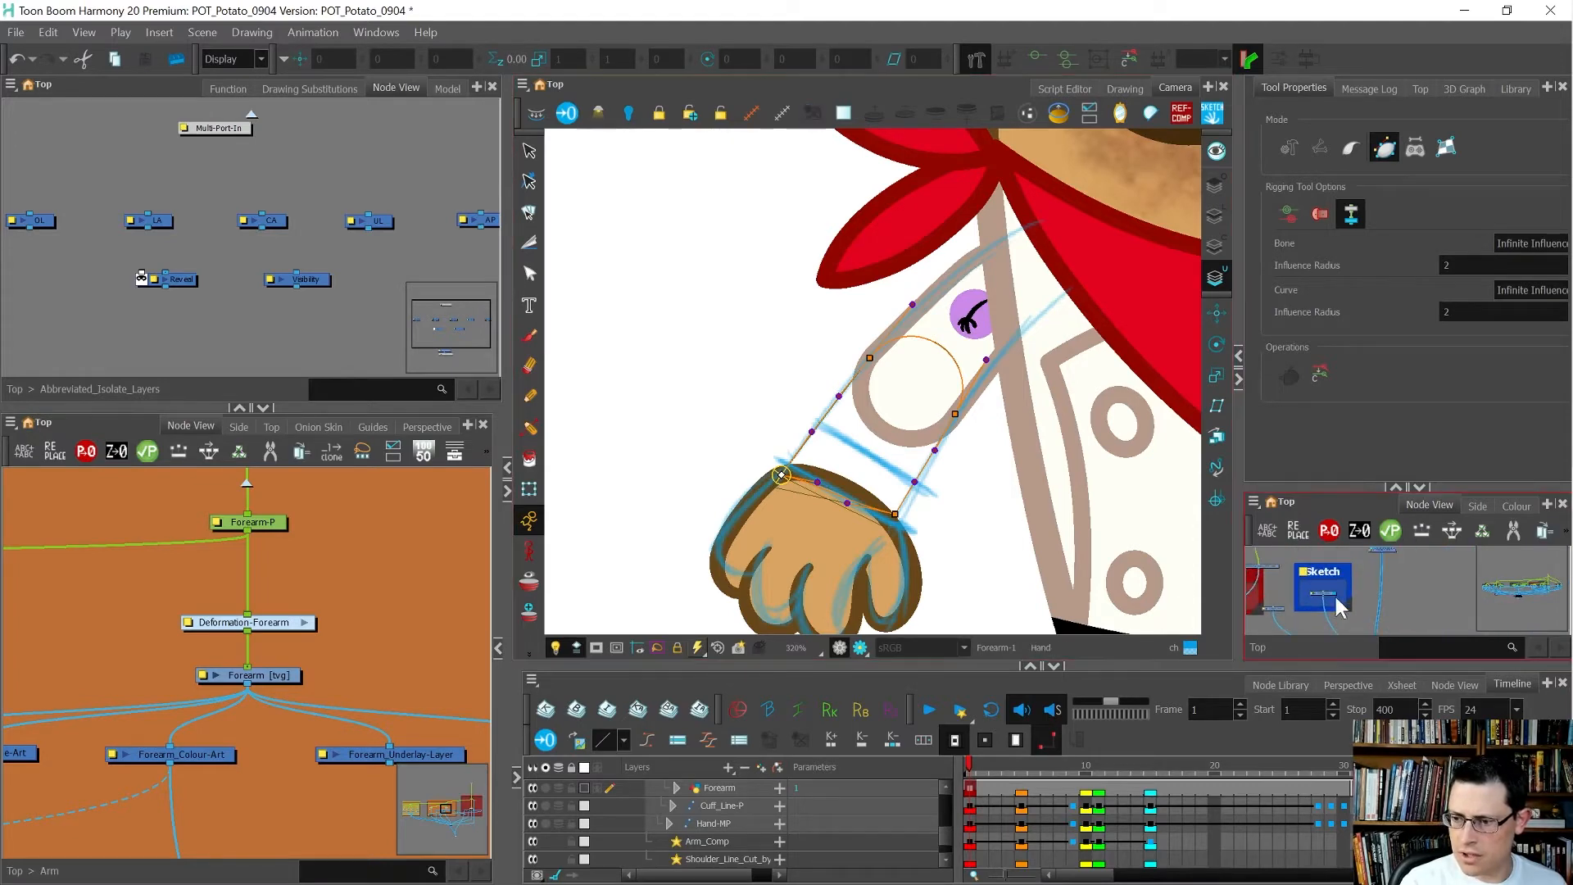
{"action": "scroll", "coordinate": [1335, 601], "scroll_direction": "up", "scroll_amount": 2}
{"action": "left_click", "coordinate": [1325, 591]}
{"action": "key", "text": "d"}
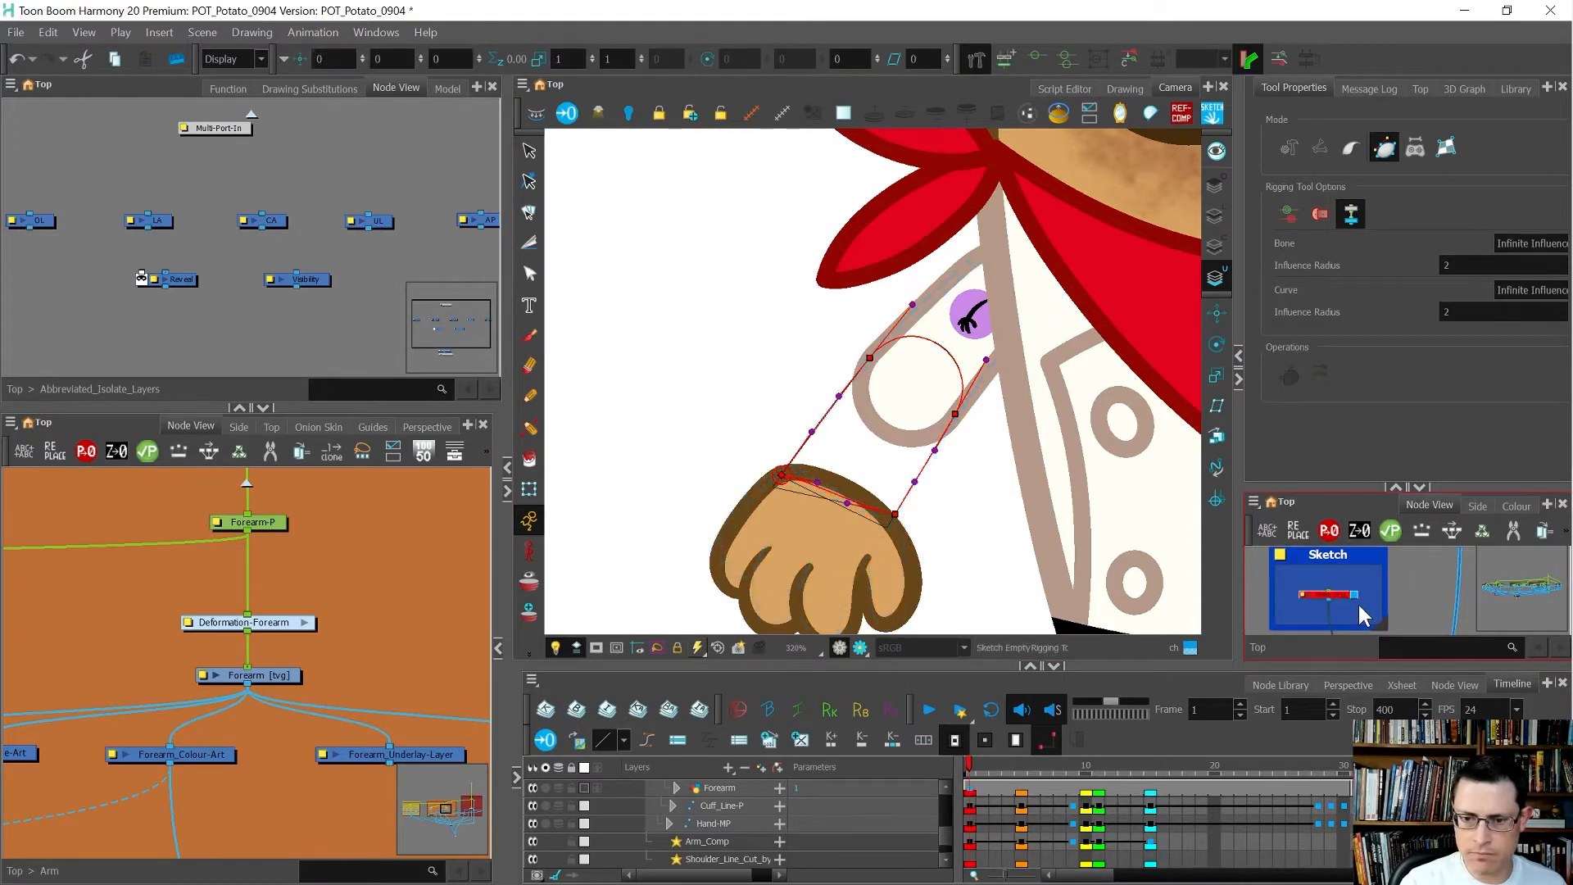
Step: Move the forearm deformer's inner wrist point to the new outline's corner and bring the cuff-edge handles towards the wrist line
{"action": "scroll", "coordinate": [875, 524], "scroll_direction": "up", "scroll_amount": 3}
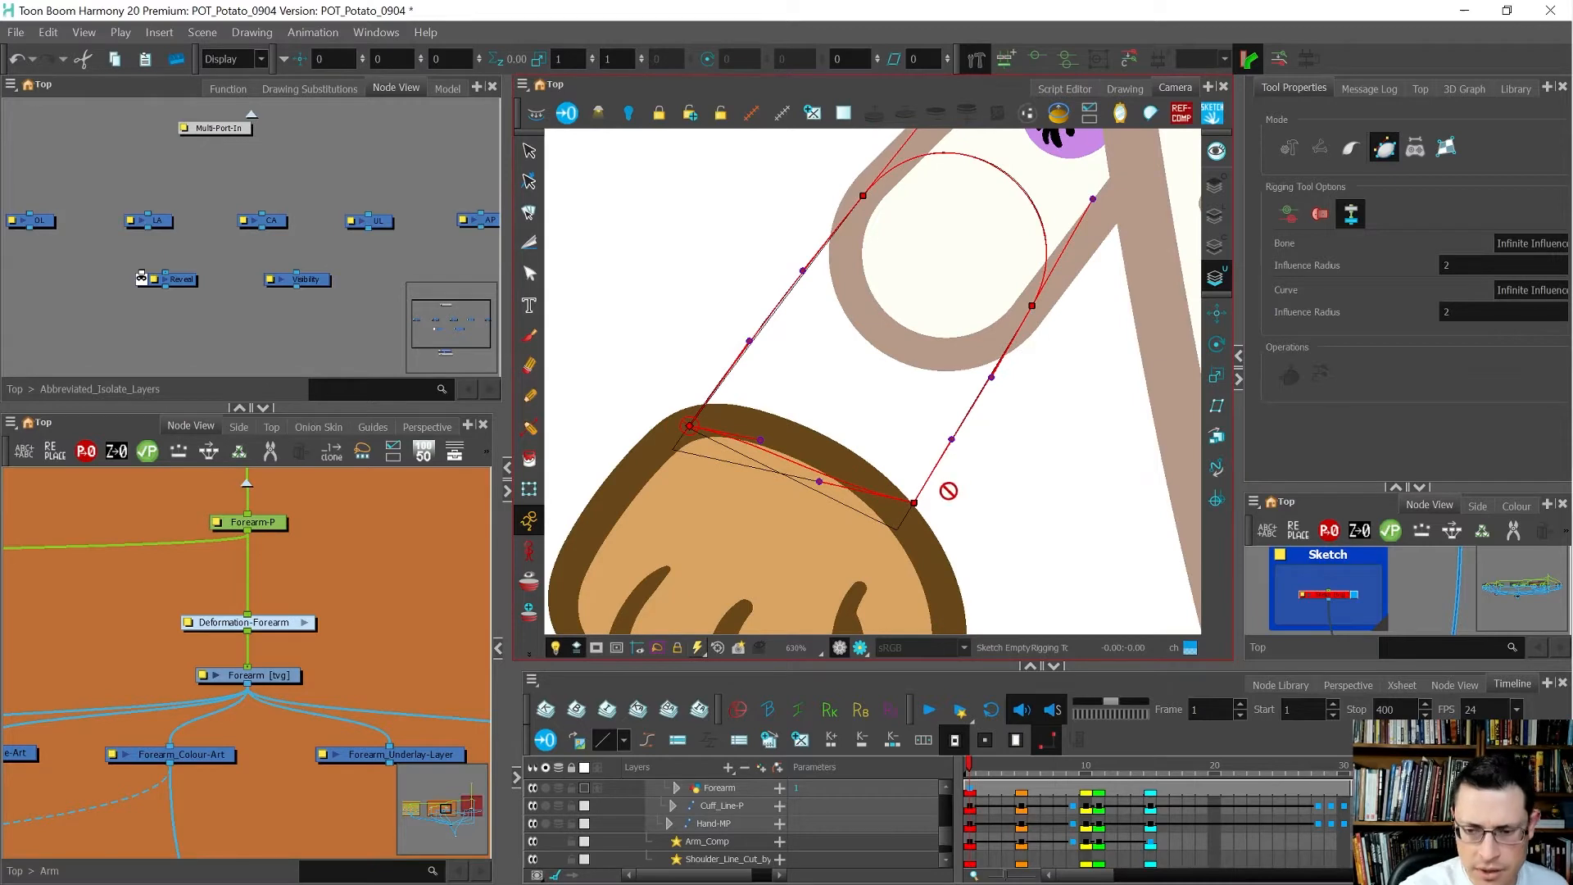
{"action": "left_click_drag", "start_coordinate": [915, 503], "coordinate": [897, 530]}
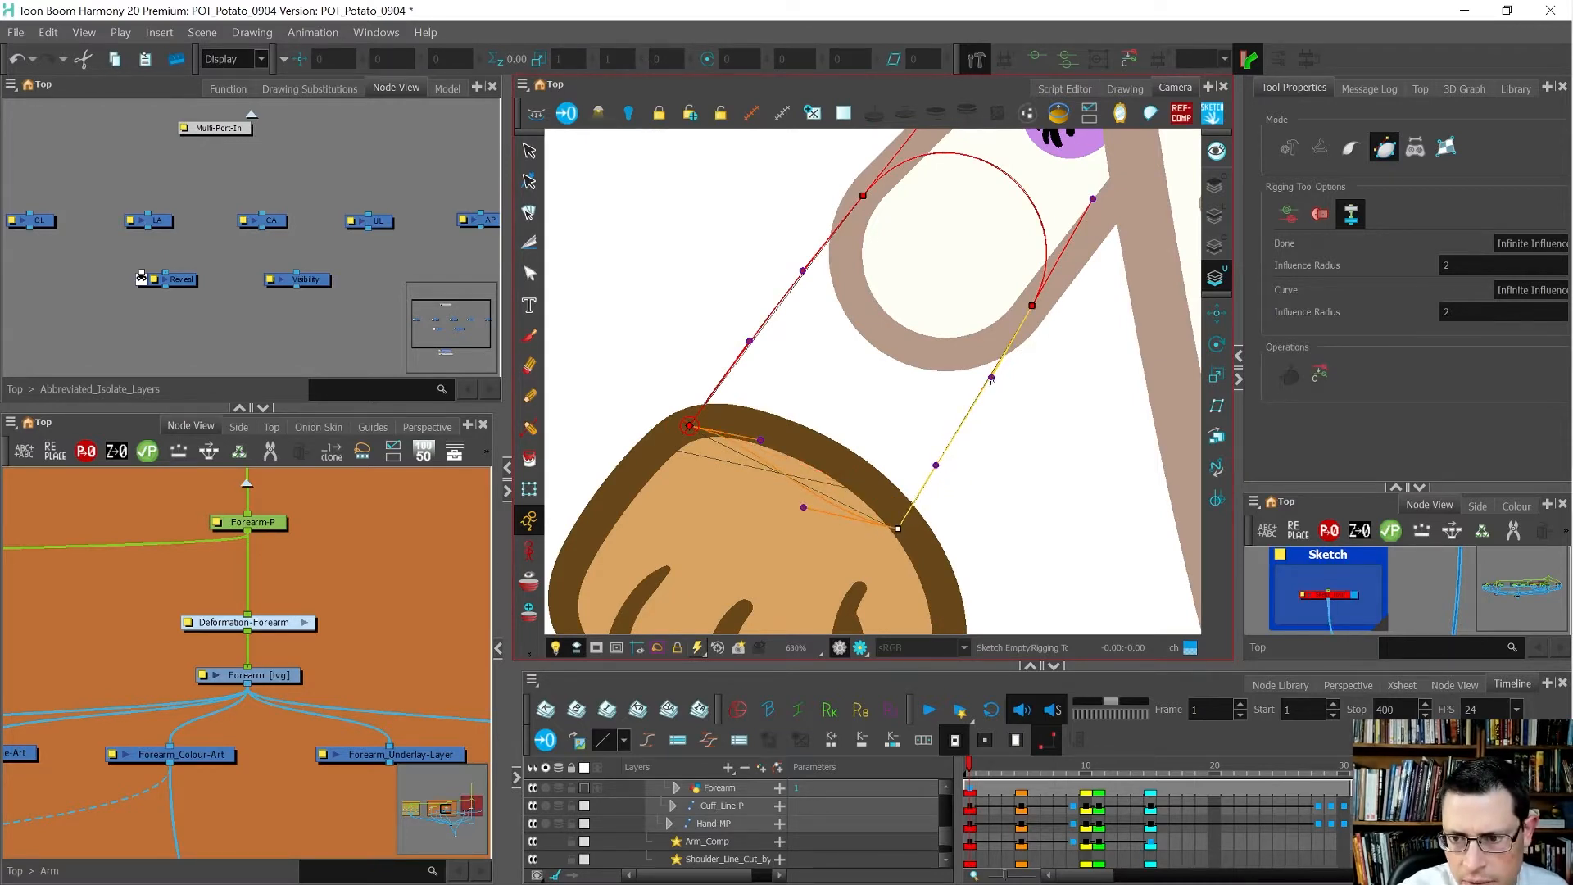
{"action": "left_click_drag", "start_coordinate": [806, 506], "coordinate": [810, 498]}
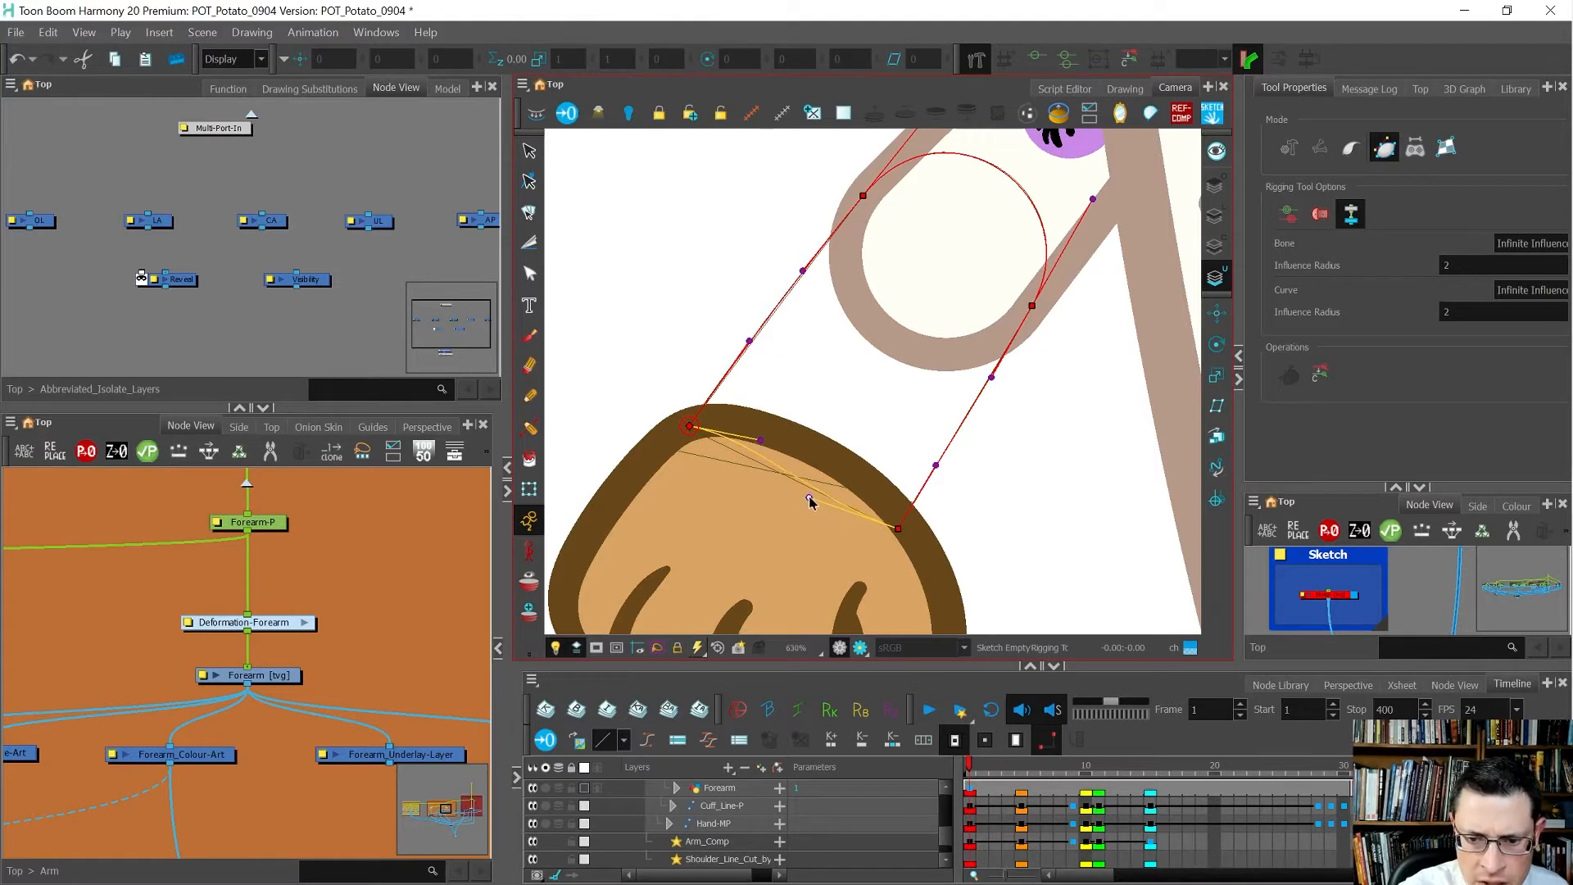
{"action": "left_click_drag", "start_coordinate": [762, 442], "coordinate": [754, 464]}
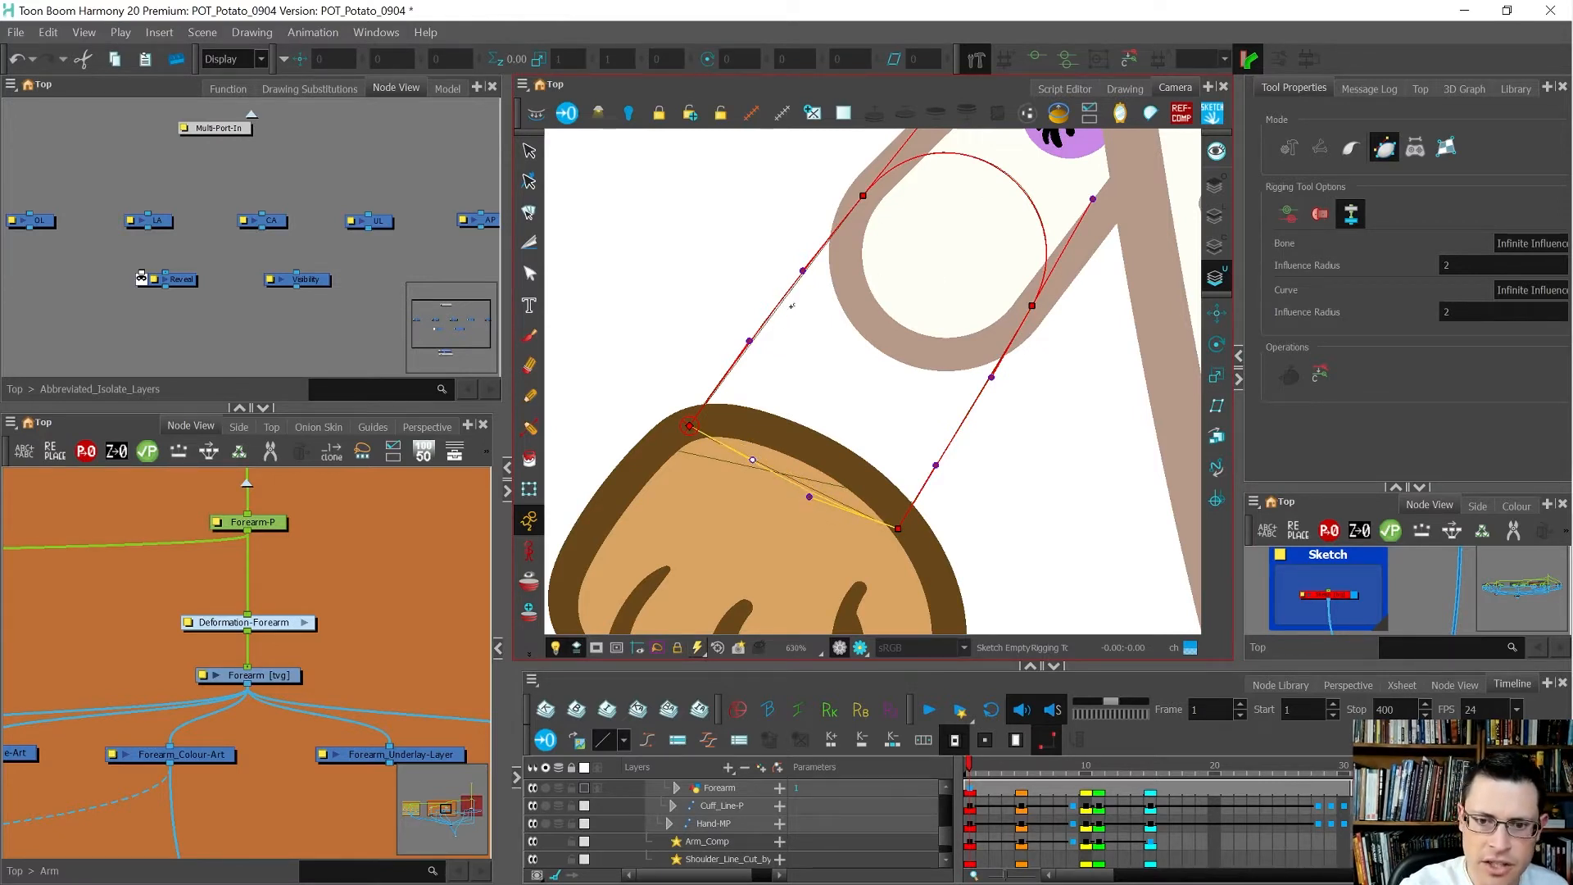
{"action": "left_click", "coordinate": [752, 340]}
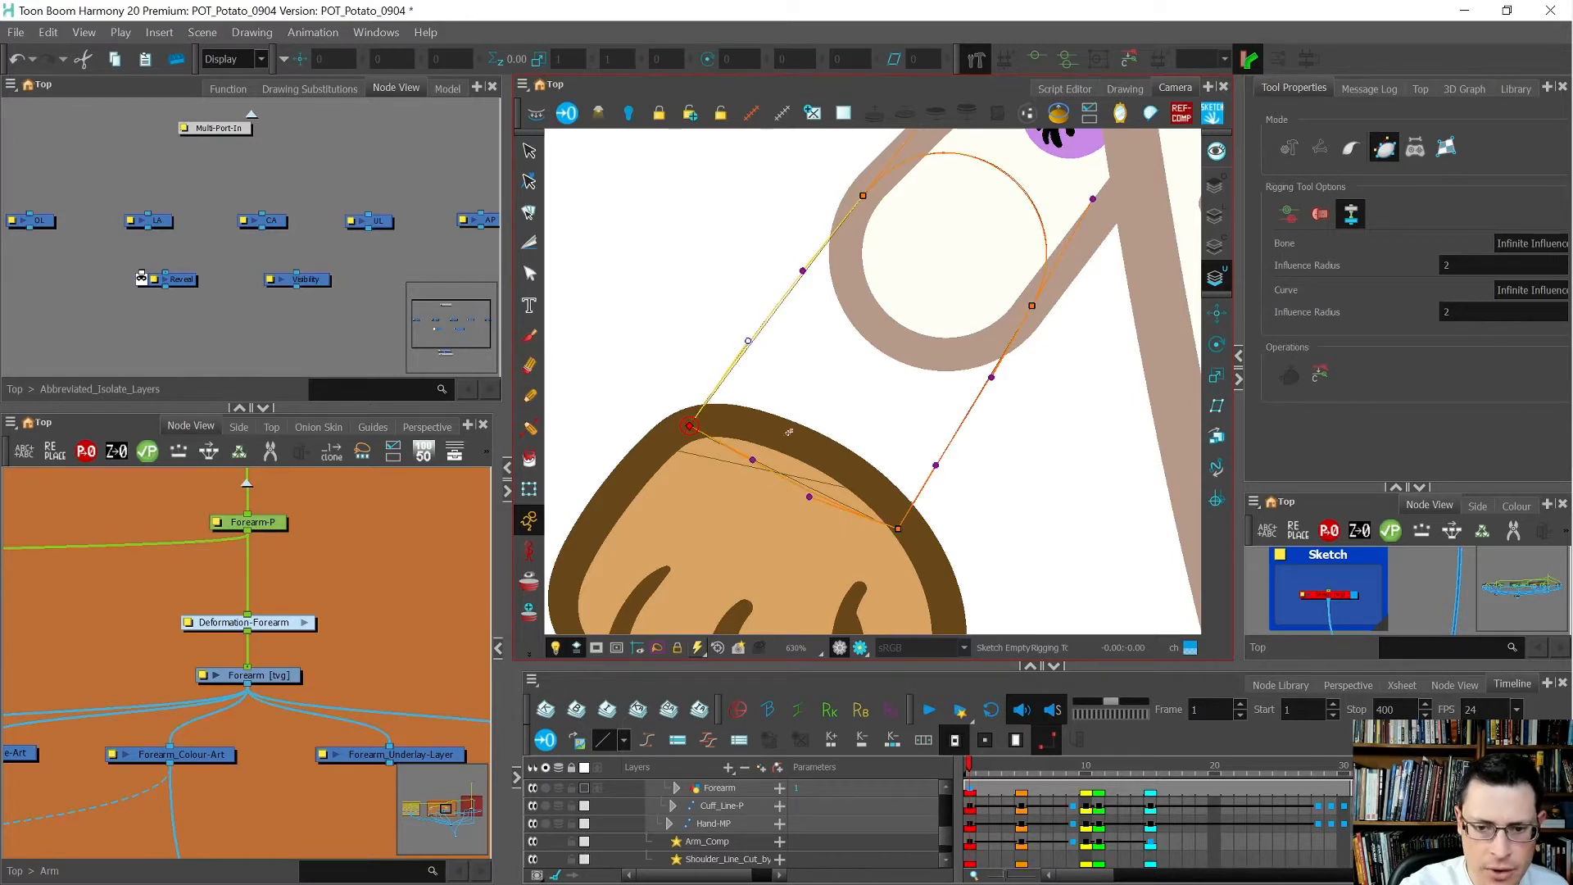
Step: Fine-tune the forearm deformer's wrist handles so the cuff edge runs straight between its two corner points
{"action": "scroll", "coordinate": [788, 409], "scroll_direction": "up", "scroll_amount": 2}
{"action": "left_click", "coordinate": [816, 493]}
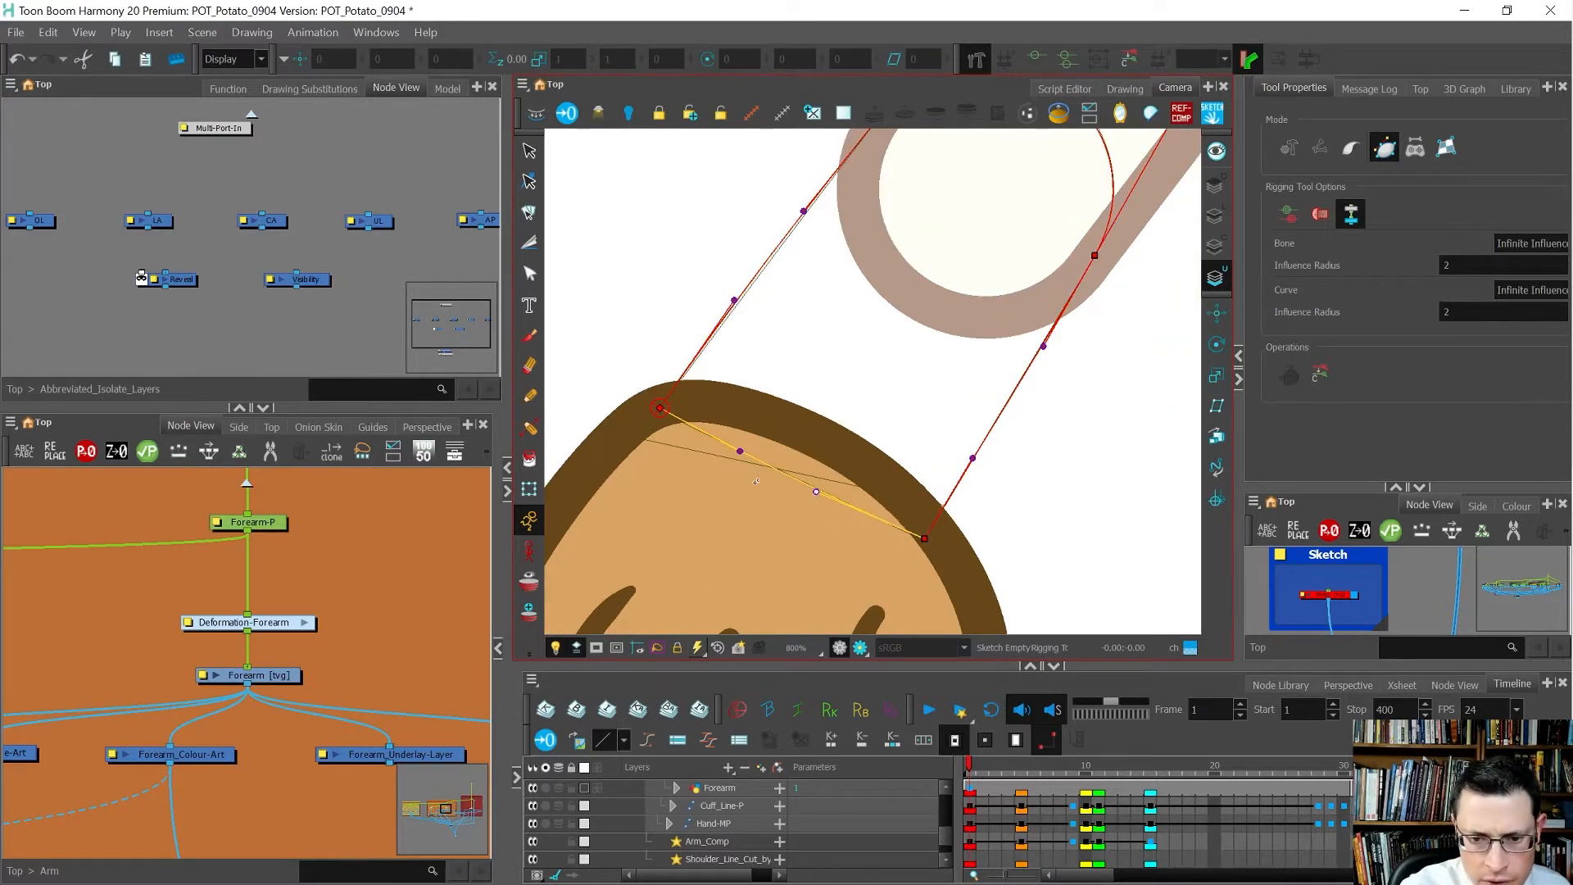
{"action": "scroll", "coordinate": [721, 442], "scroll_direction": "up", "scroll_amount": 3}
{"action": "left_click", "coordinate": [618, 379]}
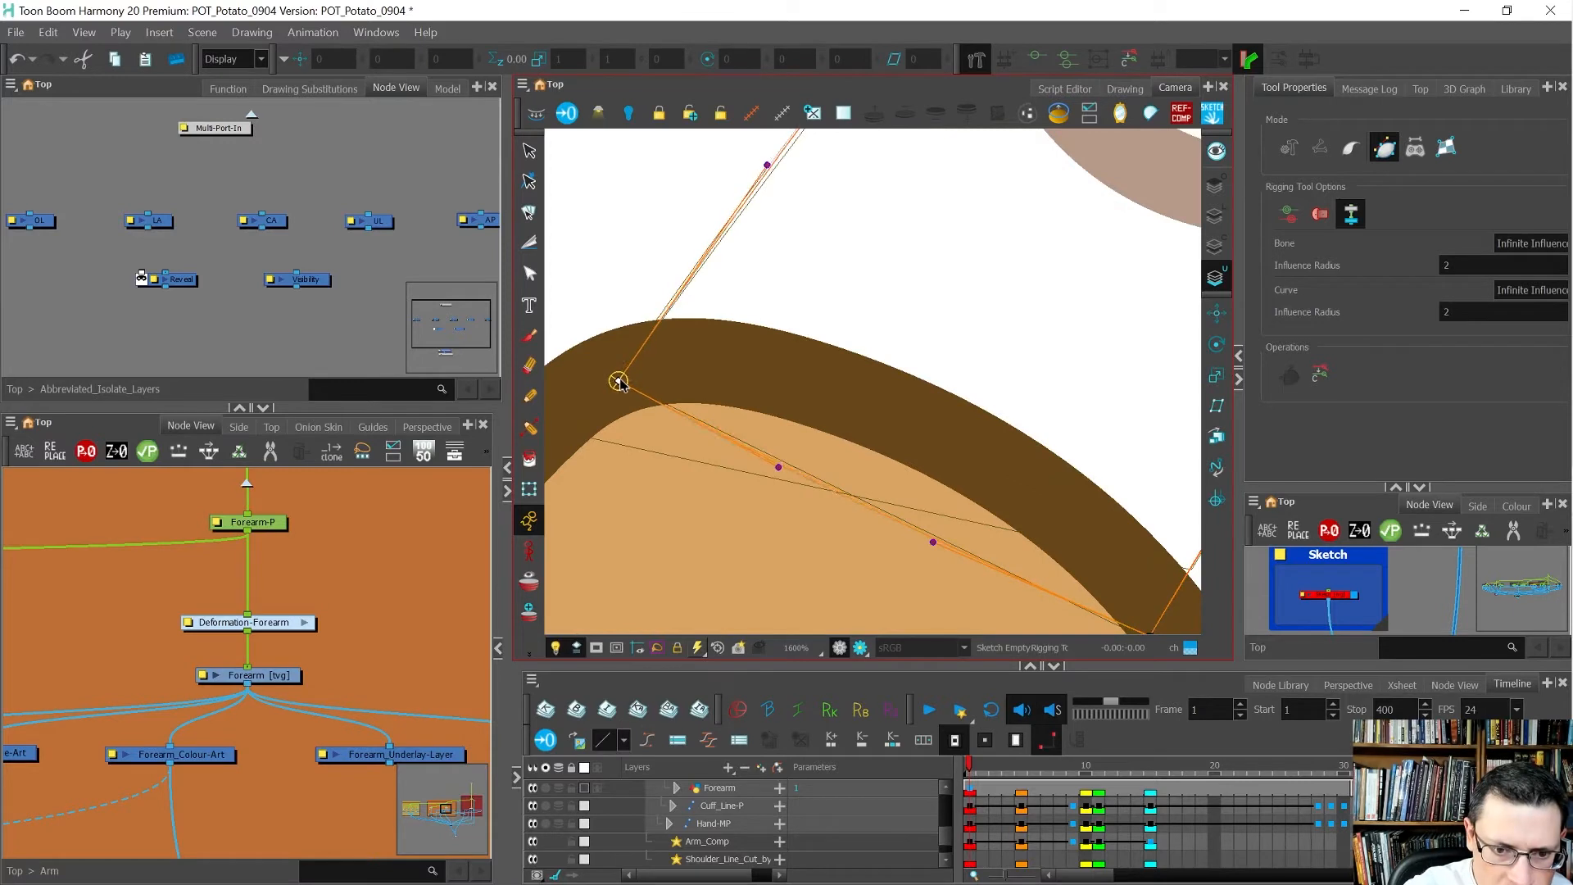
{"action": "left_click", "coordinate": [778, 472]}
{"action": "scroll", "coordinate": [847, 372], "scroll_direction": "down", "scroll_amount": 3}
{"action": "scroll", "coordinate": [977, 421], "scroll_direction": "down", "scroll_amount": 2}
{"action": "scroll", "coordinate": [900, 455], "scroll_direction": "up", "scroll_amount": 3}
{"action": "left_click_drag", "start_coordinate": [884, 430], "coordinate": [887, 425]}
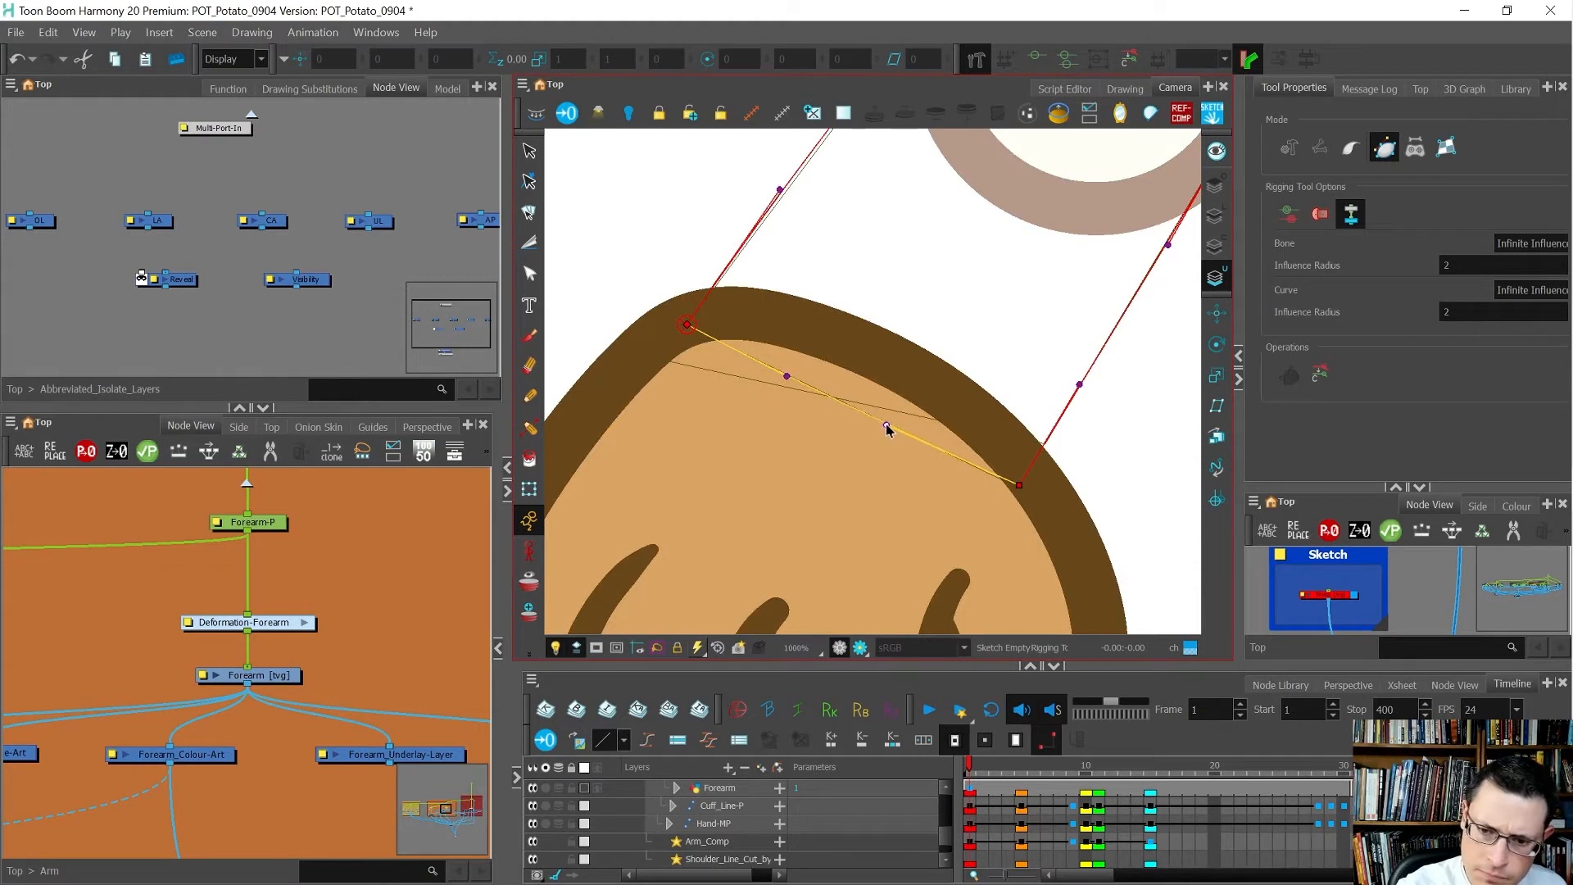
{"action": "scroll", "coordinate": [916, 312], "scroll_direction": "down", "scroll_amount": 2}
{"action": "left_click_drag", "start_coordinate": [898, 388], "coordinate": [902, 392]}
Step: Select the Forearm layer with the Transform tool and switch its display from outline back to full artwork
{"action": "key", "text": "shift+t"}
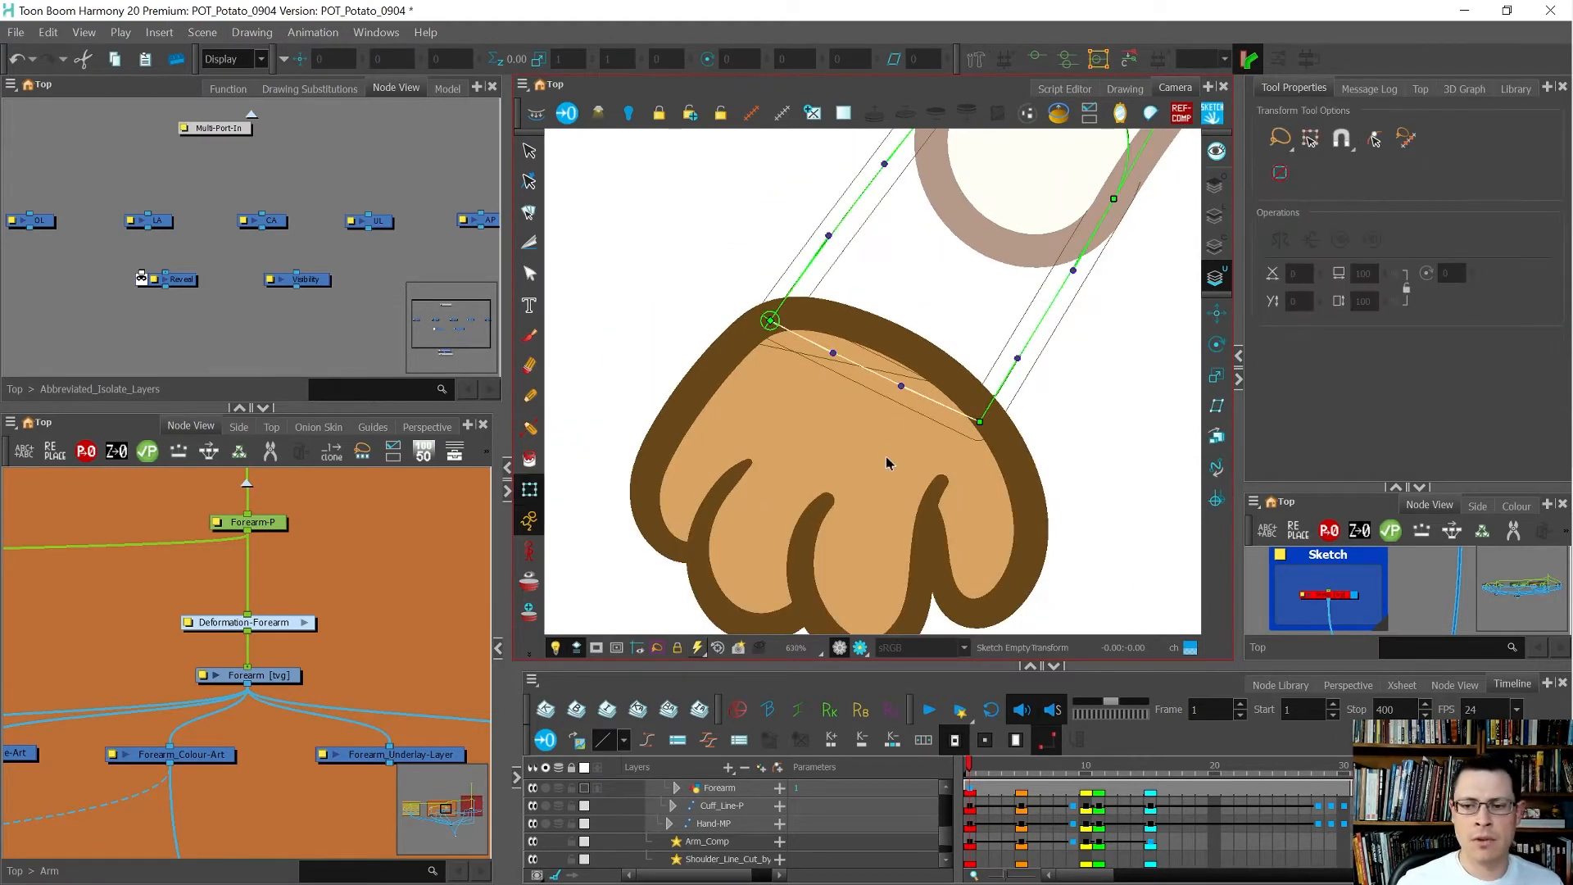
{"action": "scroll", "coordinate": [869, 448], "scroll_direction": "down", "scroll_amount": 3}
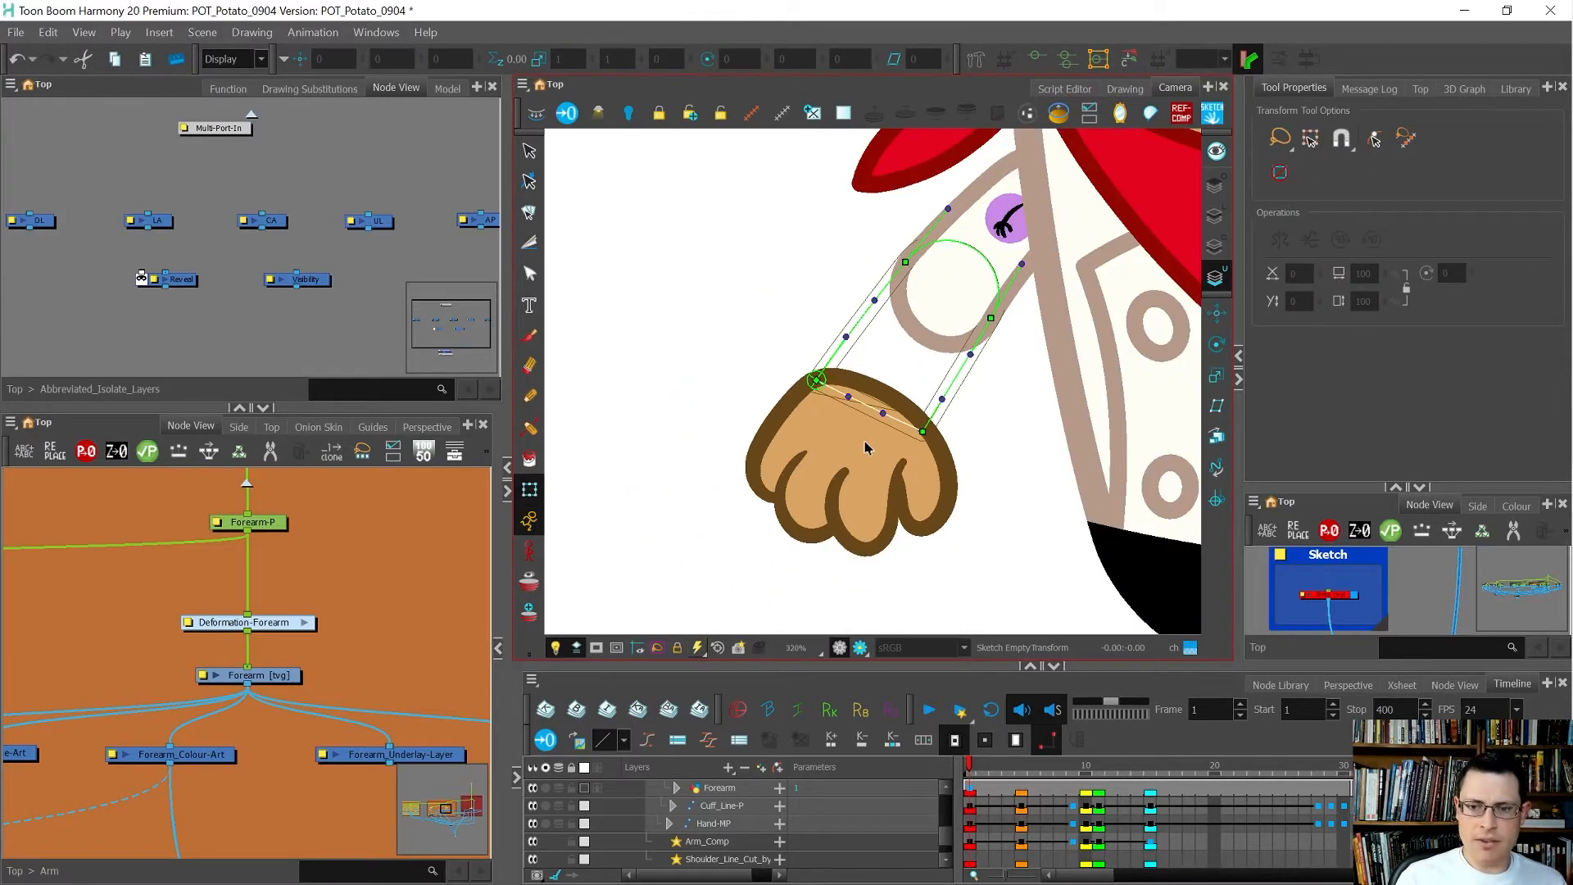
{"action": "scroll", "coordinate": [867, 448], "scroll_direction": "down", "scroll_amount": 4}
{"action": "scroll", "coordinate": [844, 458], "scroll_direction": "up", "scroll_amount": 3}
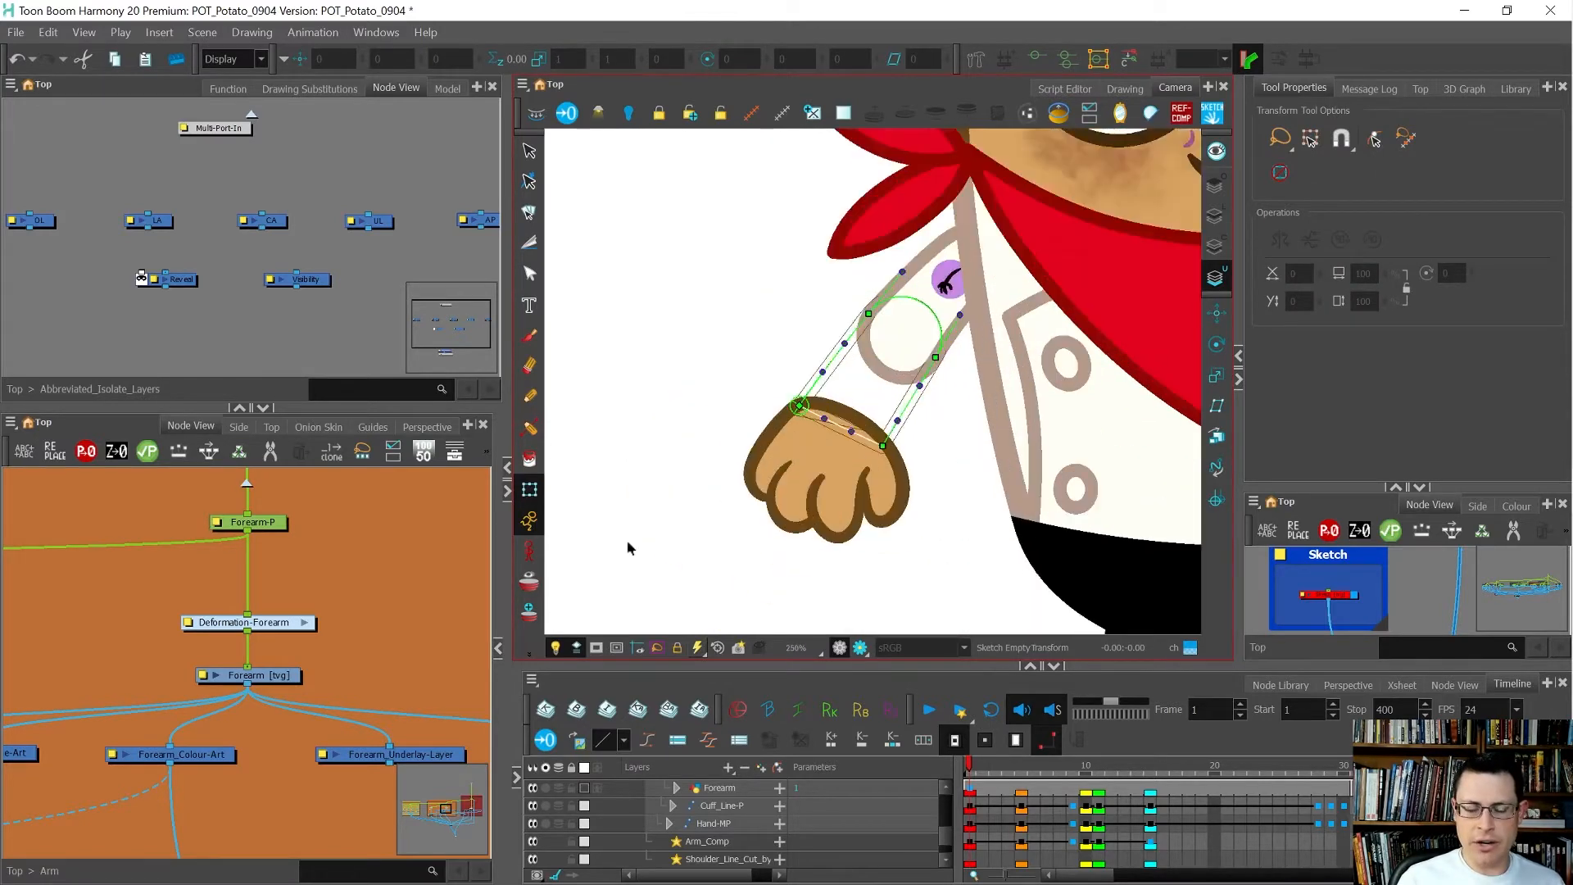
{"action": "left_click", "coordinate": [274, 682]}
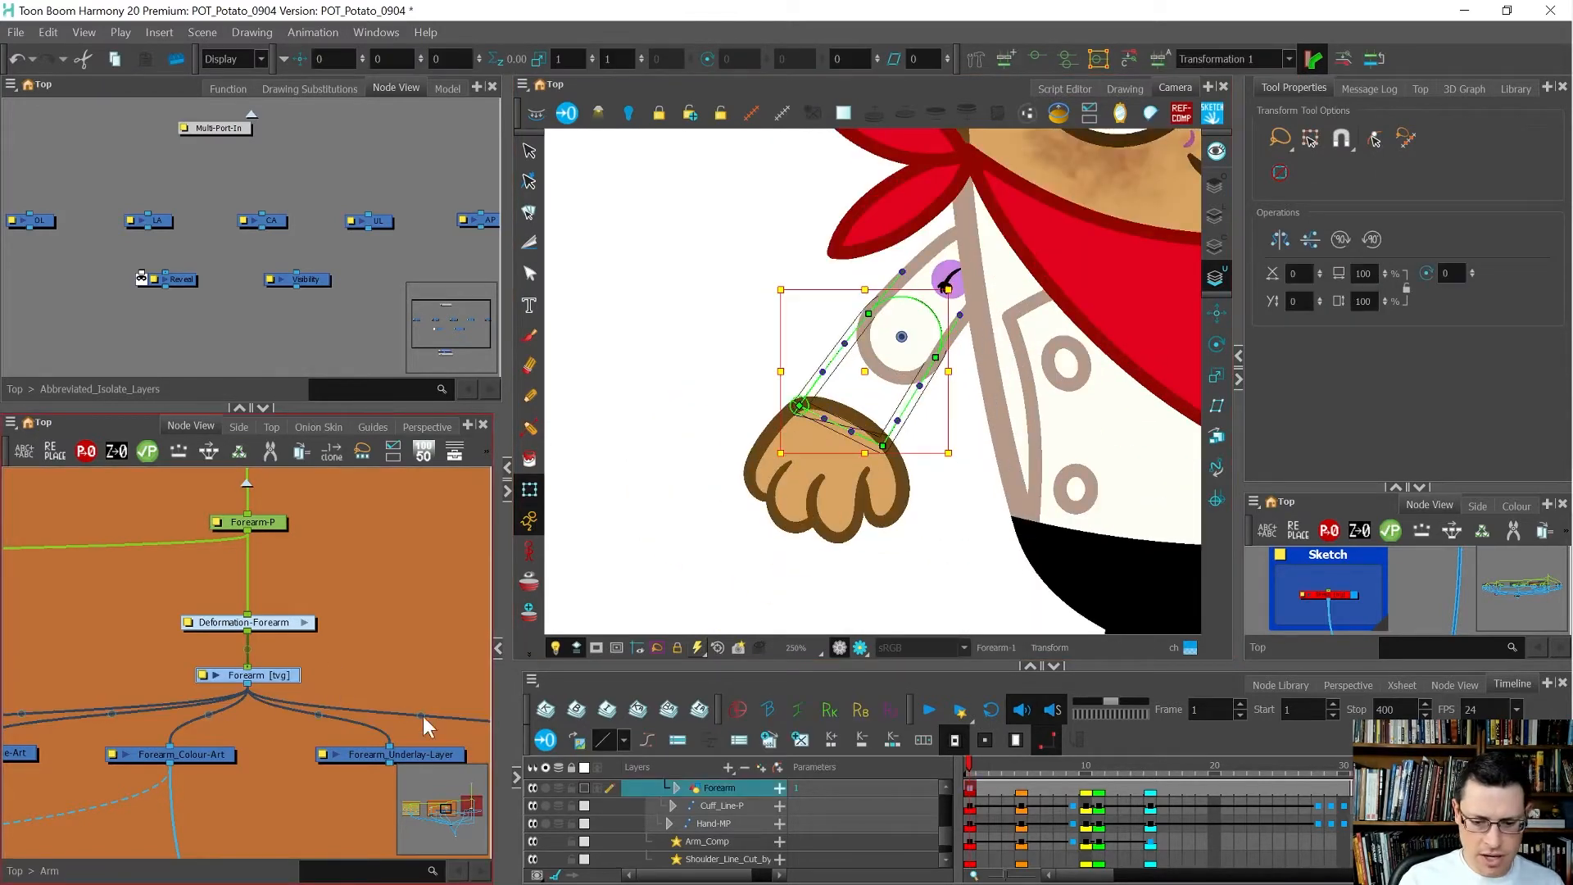
{"action": "left_click", "coordinate": [585, 787]}
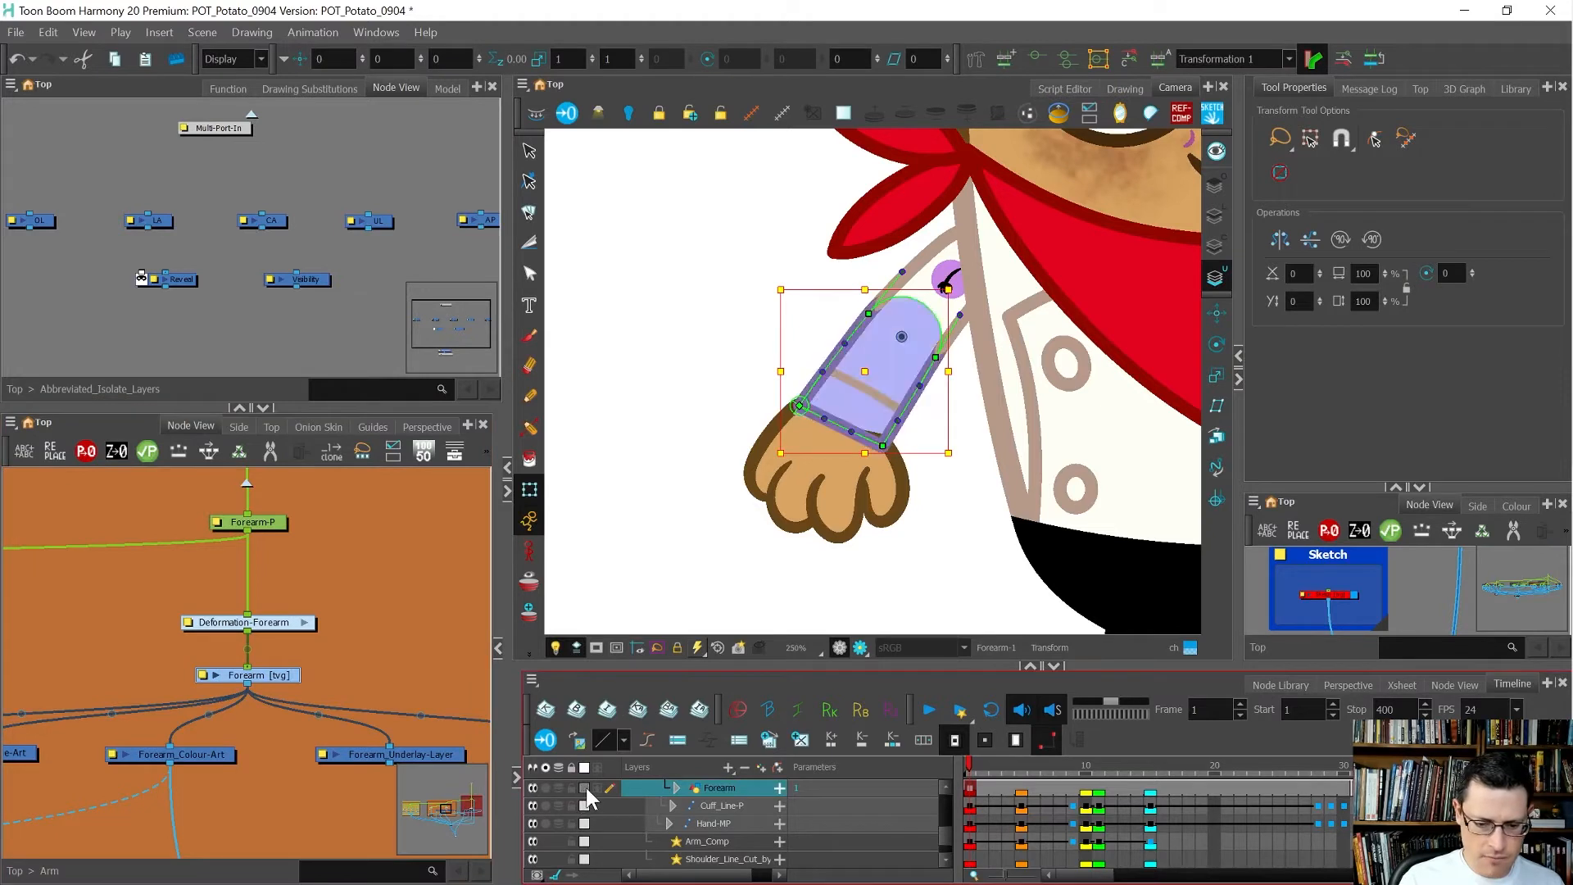
{"action": "left_click", "coordinate": [711, 406]}
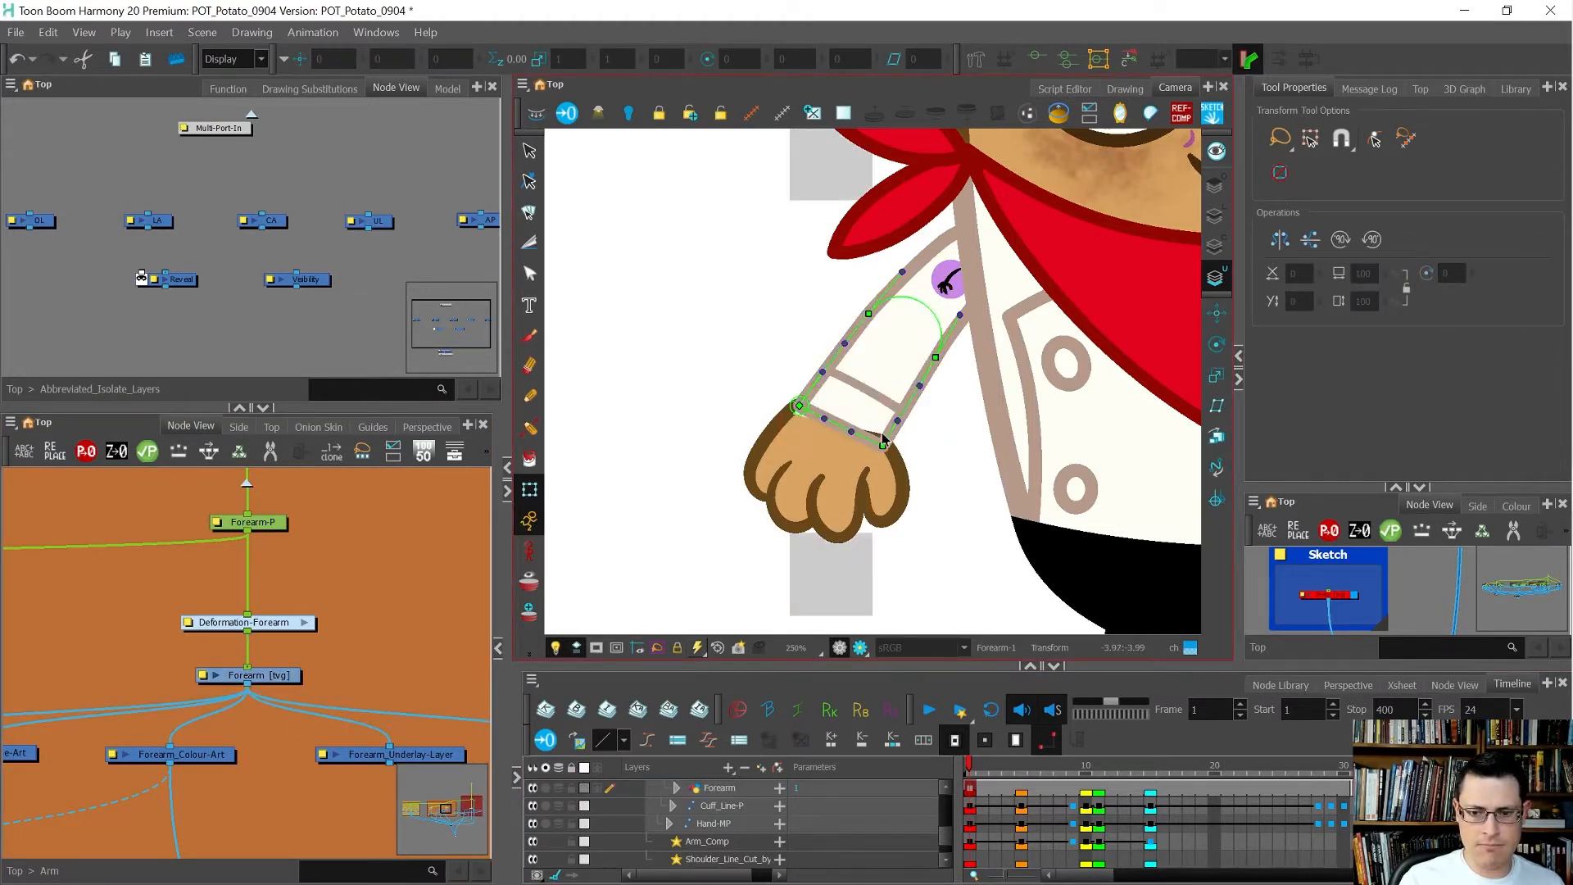
{"action": "scroll", "coordinate": [884, 441], "scroll_direction": "up", "scroll_amount": 3}
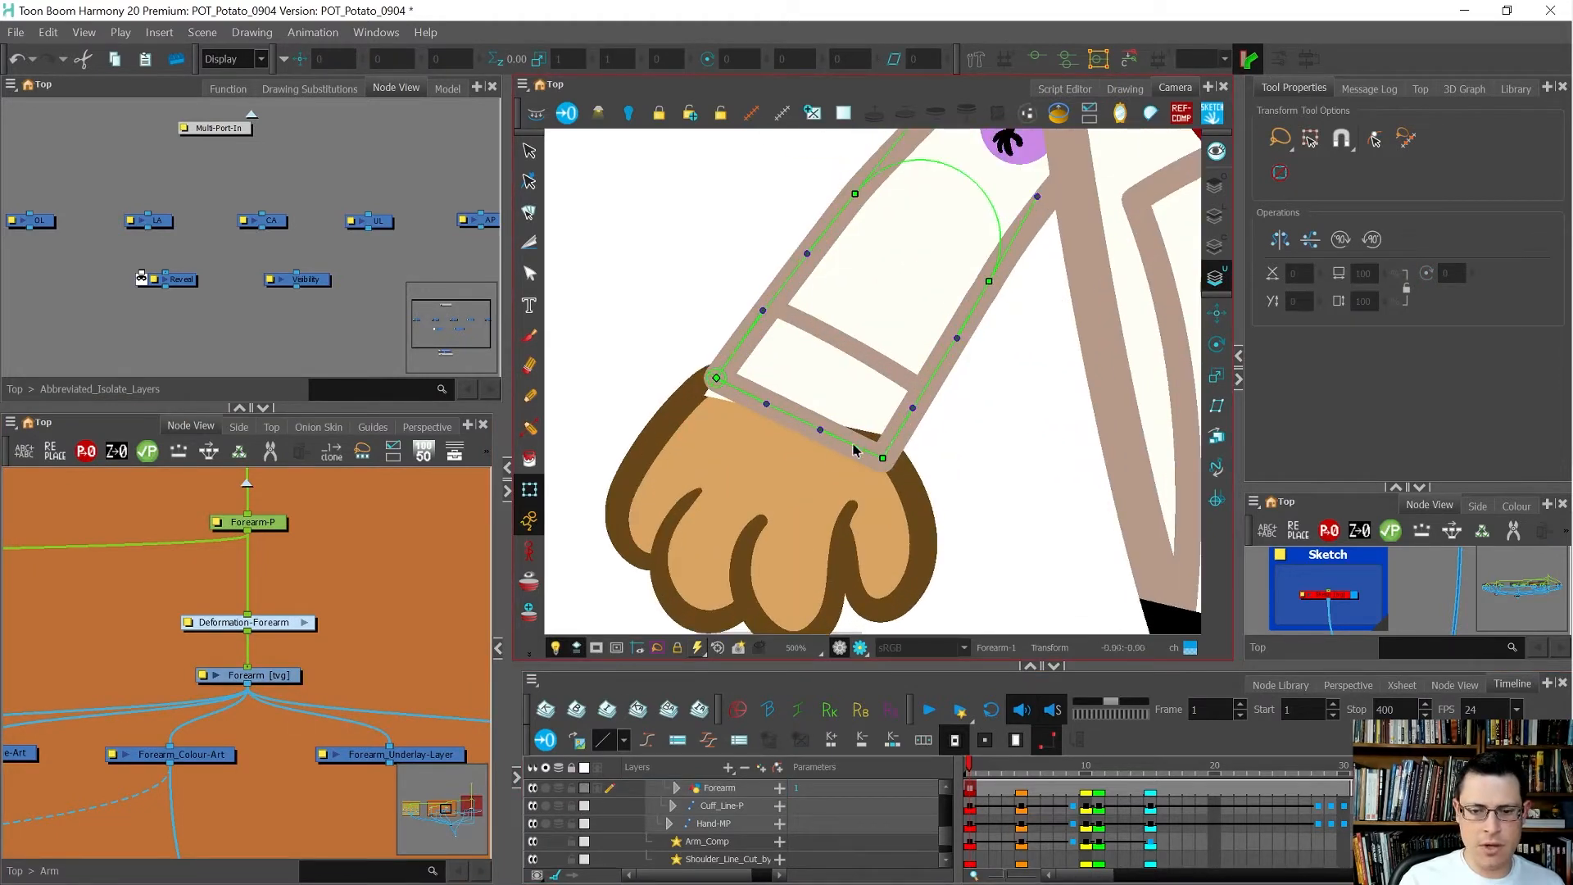
{"action": "scroll", "coordinate": [747, 461], "scroll_direction": "down", "scroll_amount": 1}
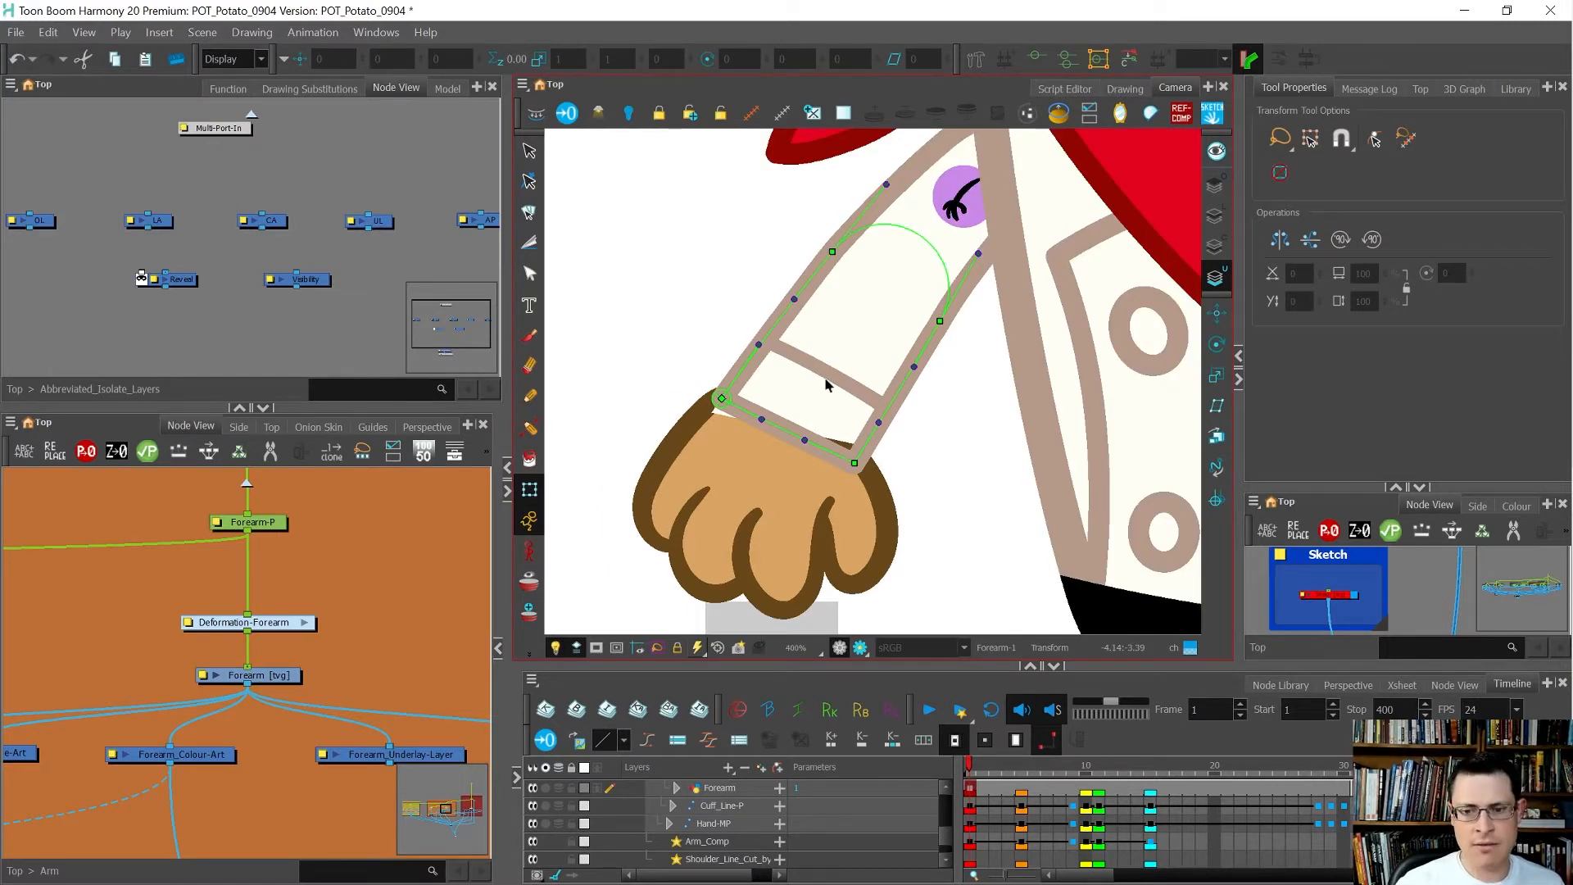
Step: Set up the Paint tool on the Forearm's line art with the Clothes colour
{"action": "key", "text": "alt+i"}
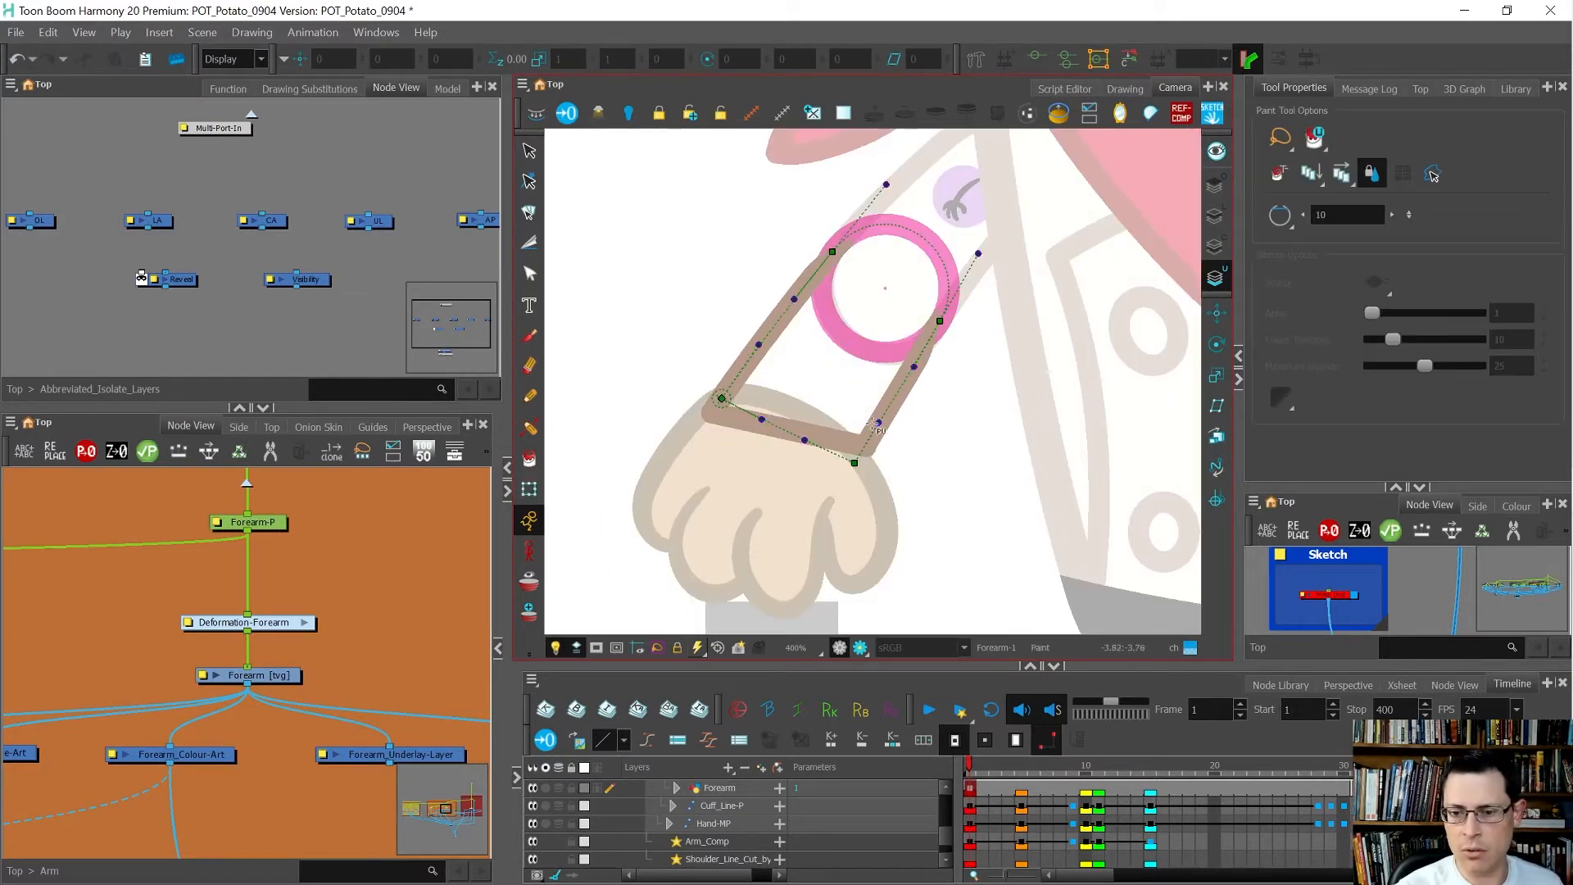
{"action": "left_click", "coordinate": [1214, 211]}
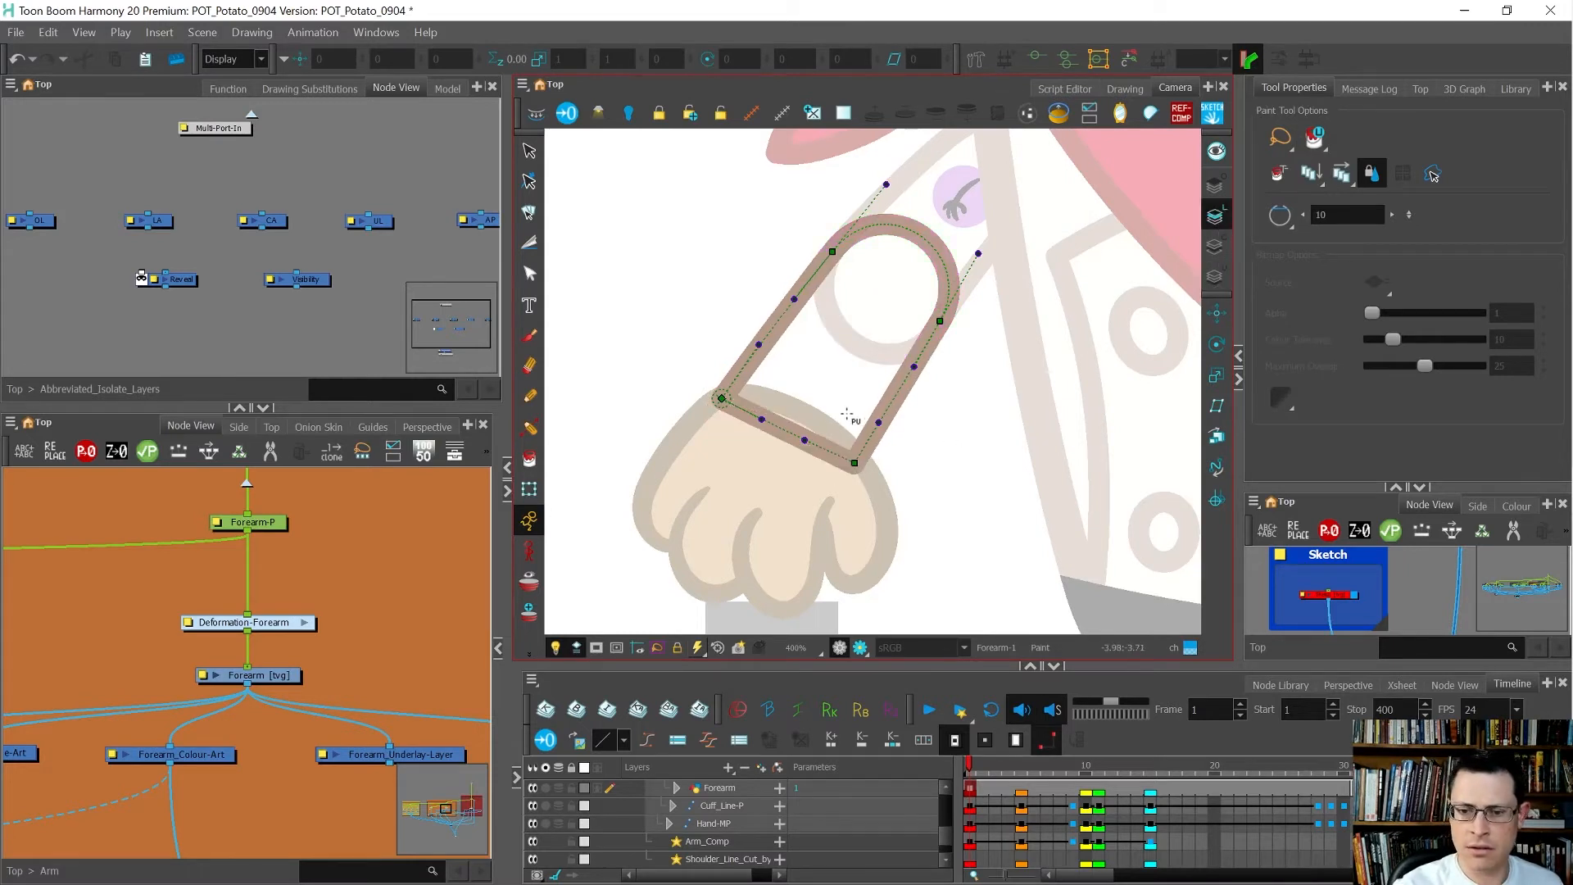
{"action": "left_click", "coordinate": [1516, 506]}
{"action": "left_click_drag", "start_coordinate": [1346, 489], "coordinate": [1356, 332]}
{"action": "left_click", "coordinate": [1298, 623]}
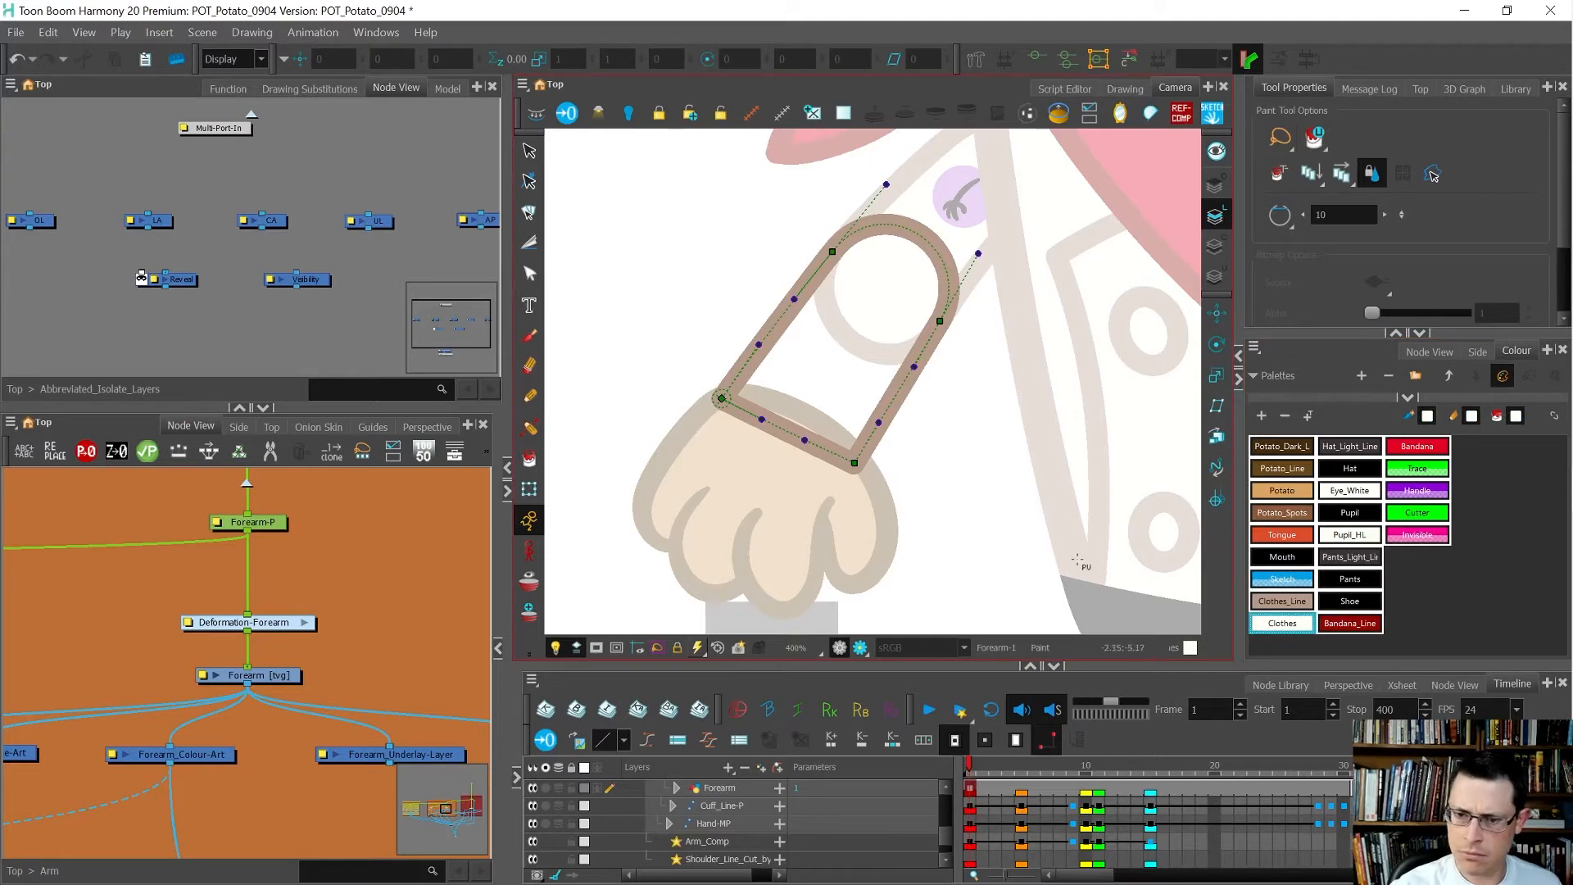
Step: Replace the old fill in the Forearm's colour art with the new fill taken from its line art
{"action": "key", "text": "alt+s"}
{"action": "left_click", "coordinate": [853, 392]}
{"action": "key", "text": "Delete"}
{"action": "left_click", "coordinate": [1218, 246]}
{"action": "left_click", "coordinate": [856, 401]}
{"action": "key", "text": "Delete"}
{"action": "key", "text": "ctrl+v"}
{"action": "key", "text": "shift+t"}
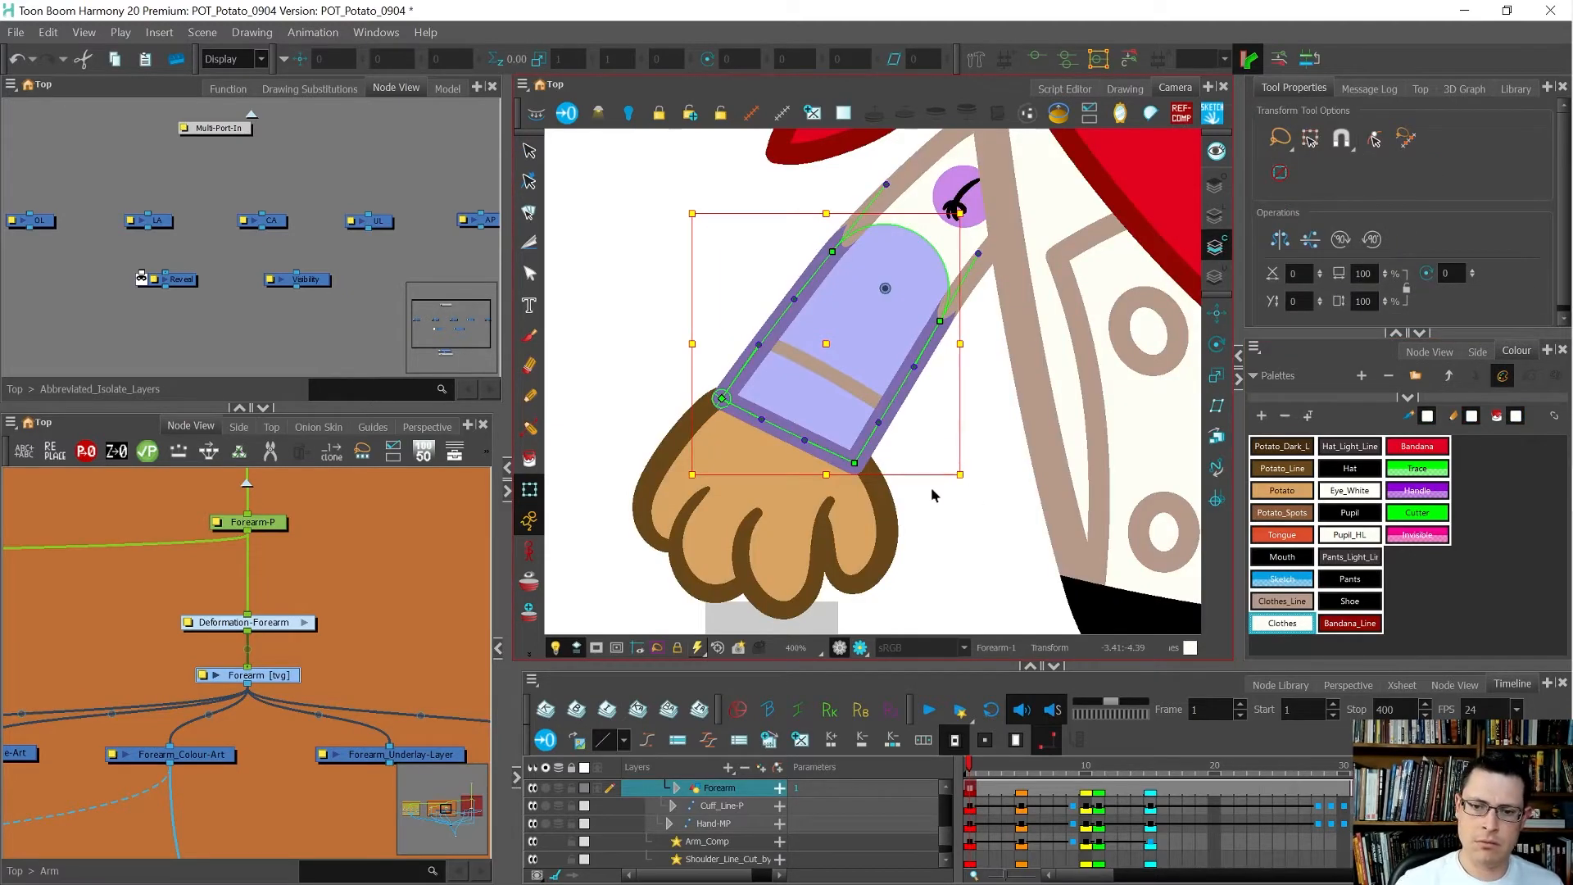
Step: Check the reworked arm against the whole character with everything deselected
{"action": "left_click", "coordinate": [347, 545]}
{"action": "scroll", "coordinate": [717, 424], "scroll_direction": "down", "scroll_amount": 5}
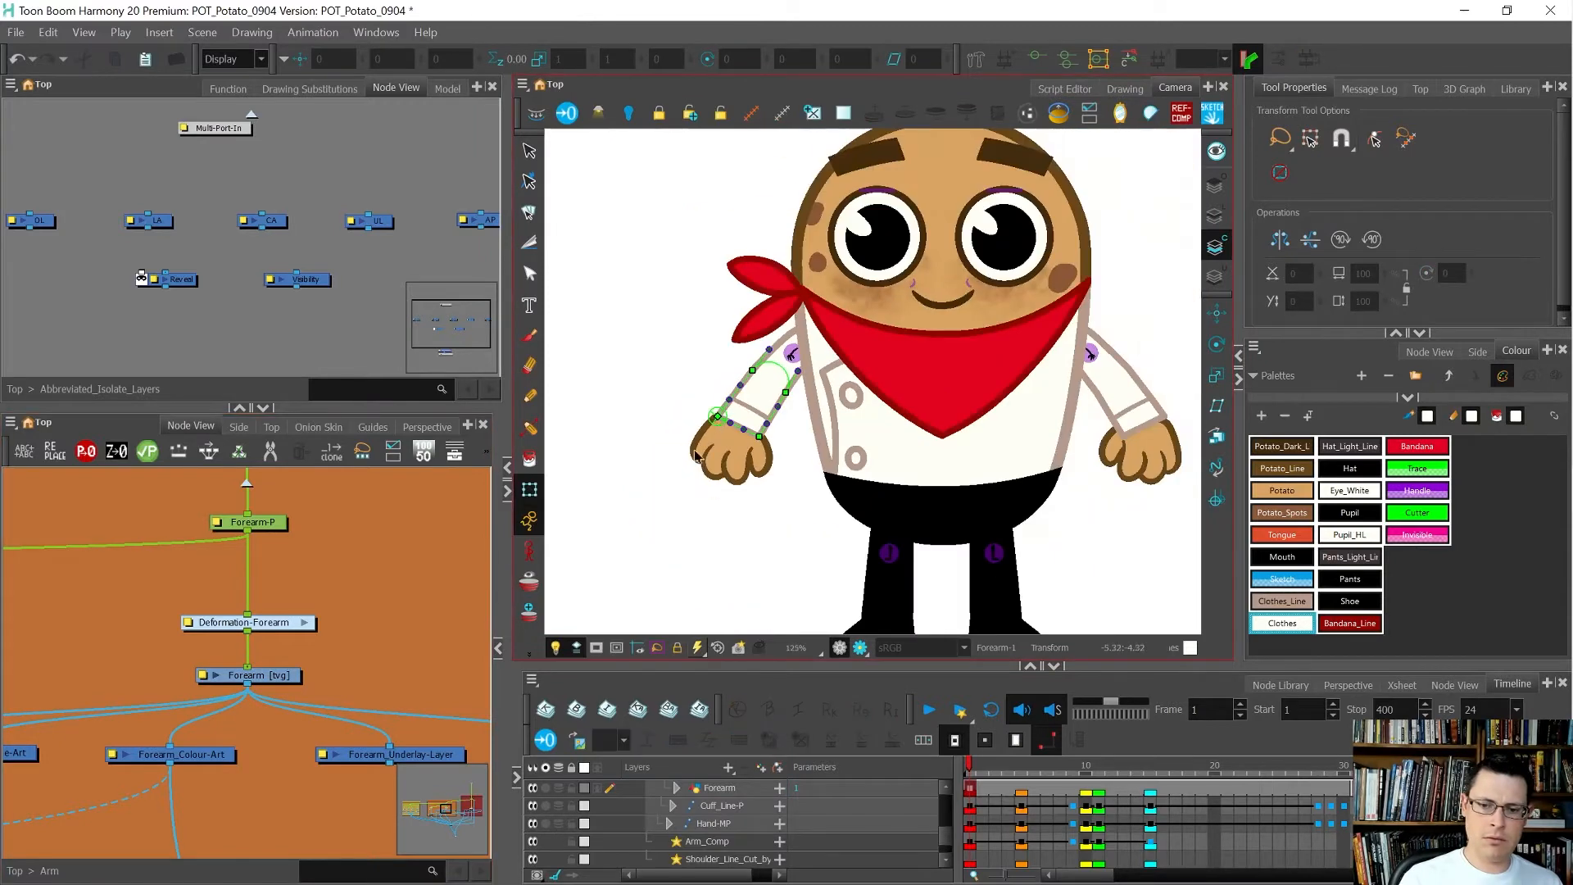
{"action": "left_click", "coordinate": [702, 534]}
{"action": "scroll", "coordinate": [701, 533], "scroll_direction": "down", "scroll_amount": 3}
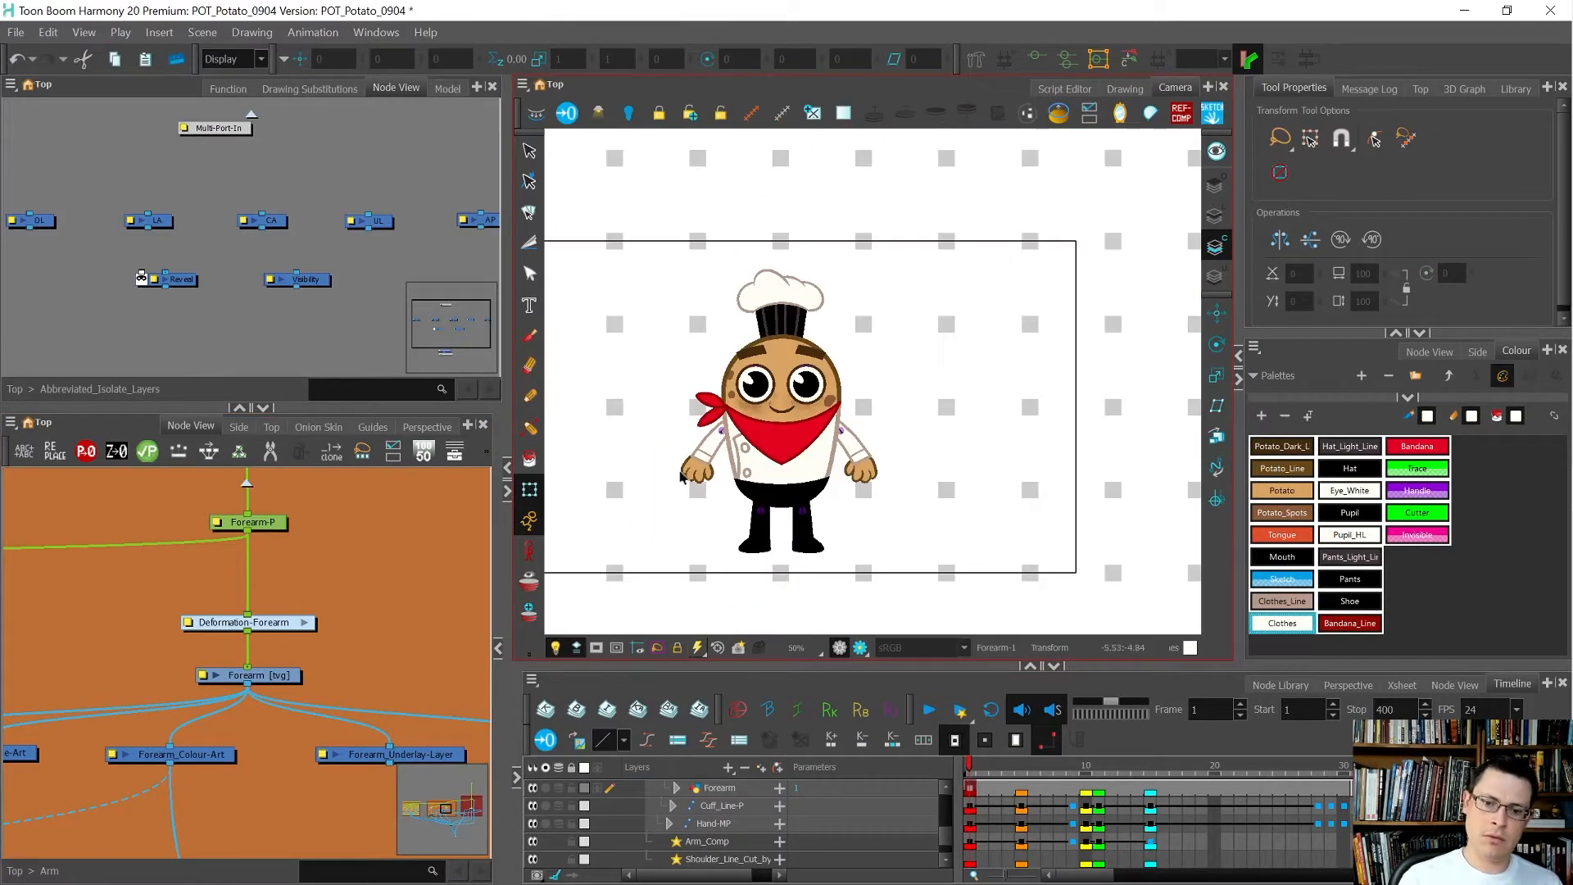
{"action": "scroll", "coordinate": [681, 476], "scroll_direction": "up", "scroll_amount": 2}
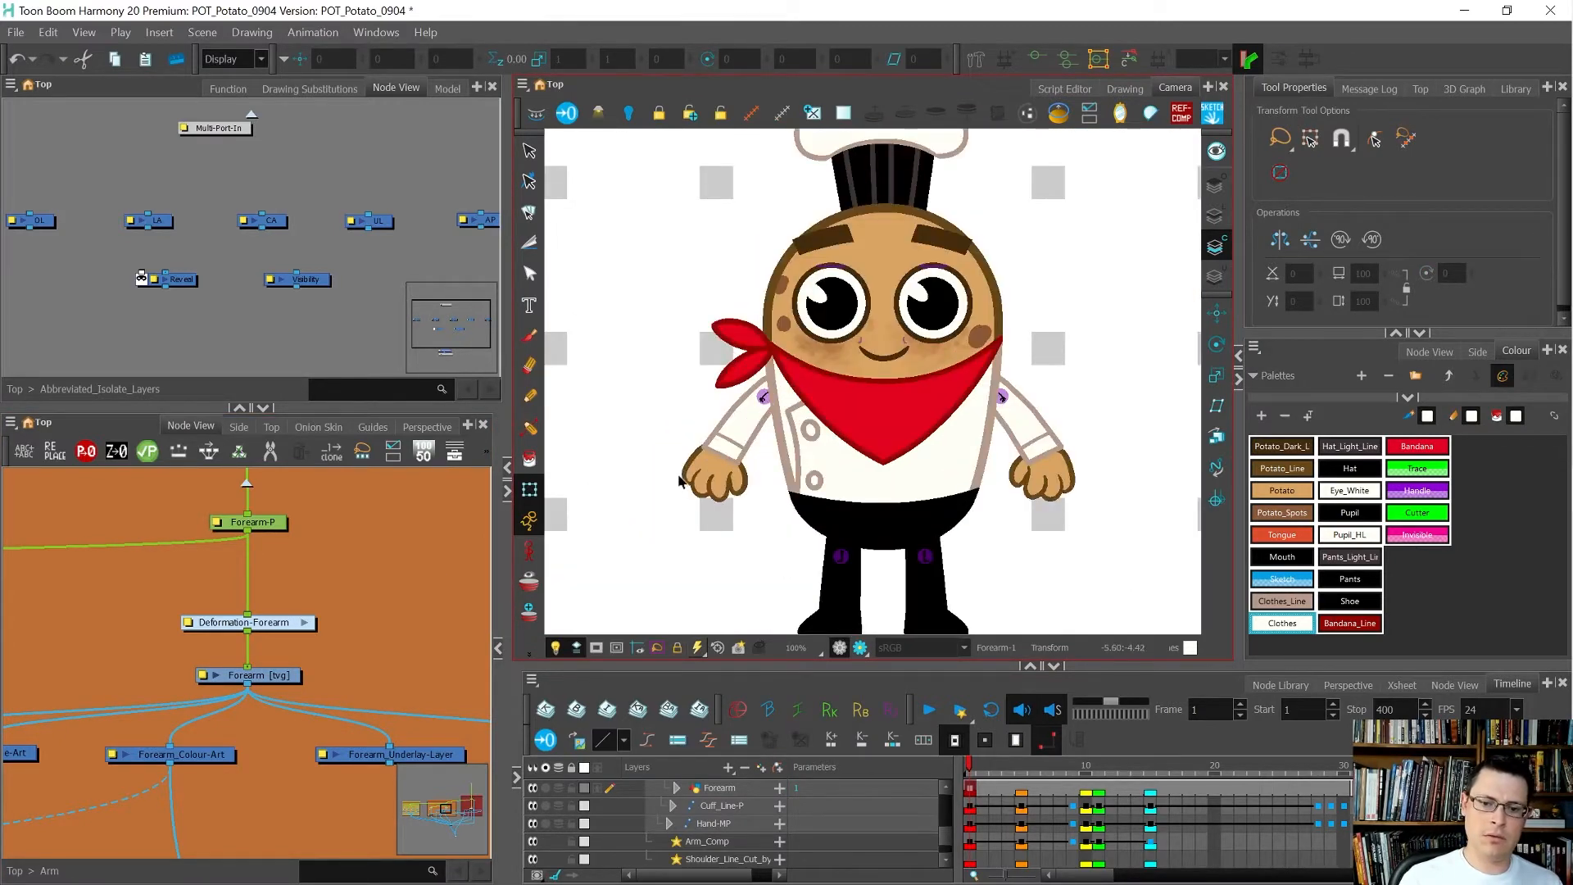
{"action": "scroll", "coordinate": [721, 476], "scroll_direction": "up", "scroll_amount": 3}
Step: Try shifting the hand slightly away from the cuff, and undo the move
{"action": "left_click", "coordinate": [723, 472]}
{"action": "scroll", "coordinate": [726, 465], "scroll_direction": "up", "scroll_amount": 2}
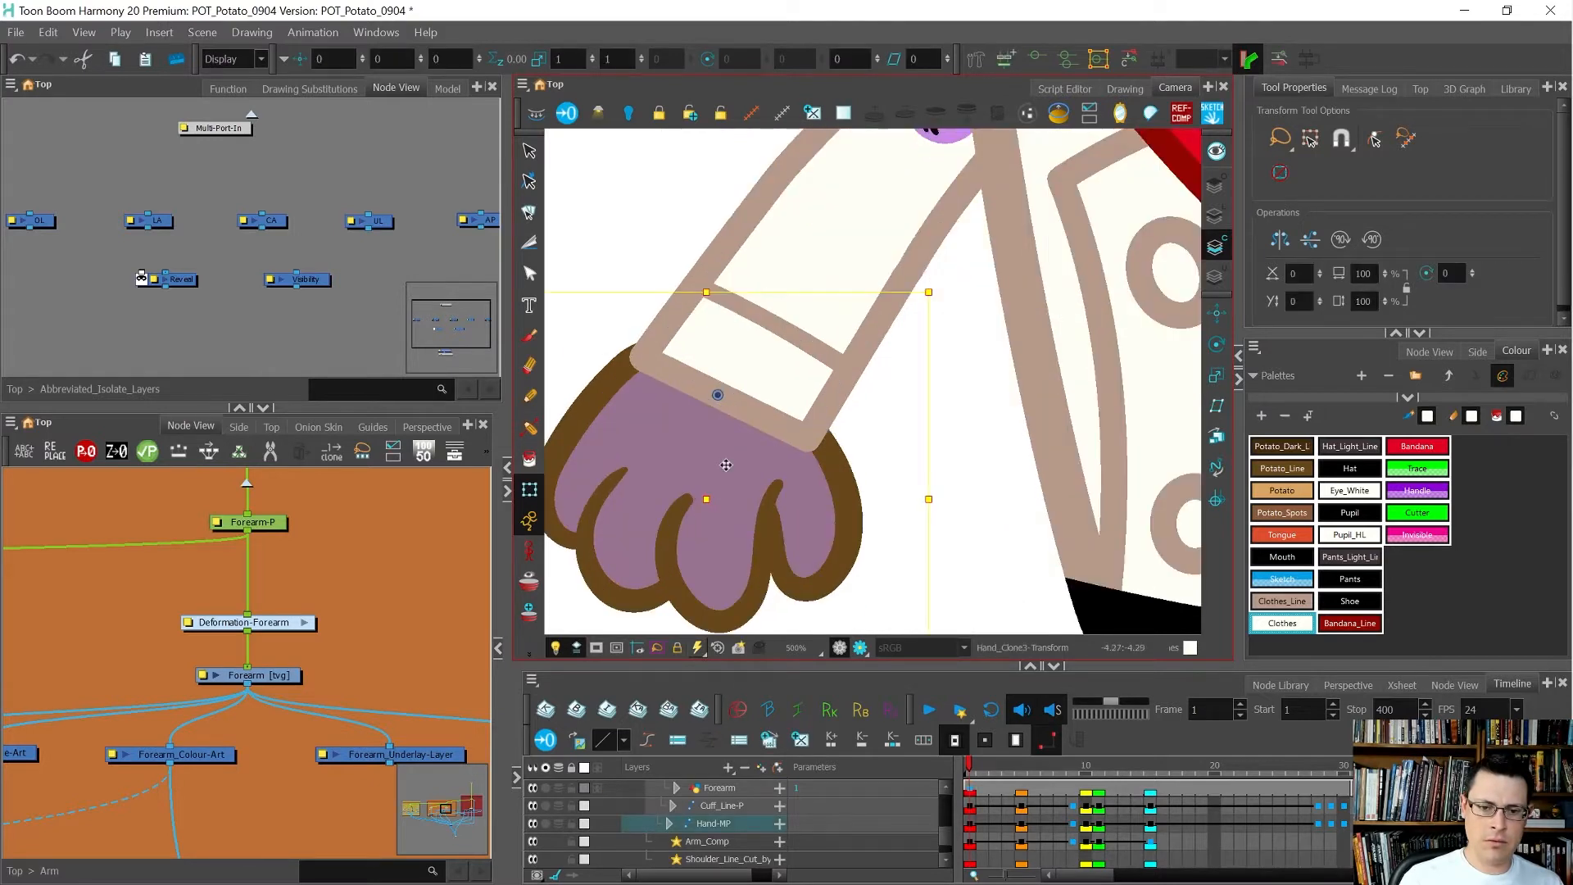
{"action": "left_click_drag", "start_coordinate": [725, 465], "coordinate": [731, 476]}
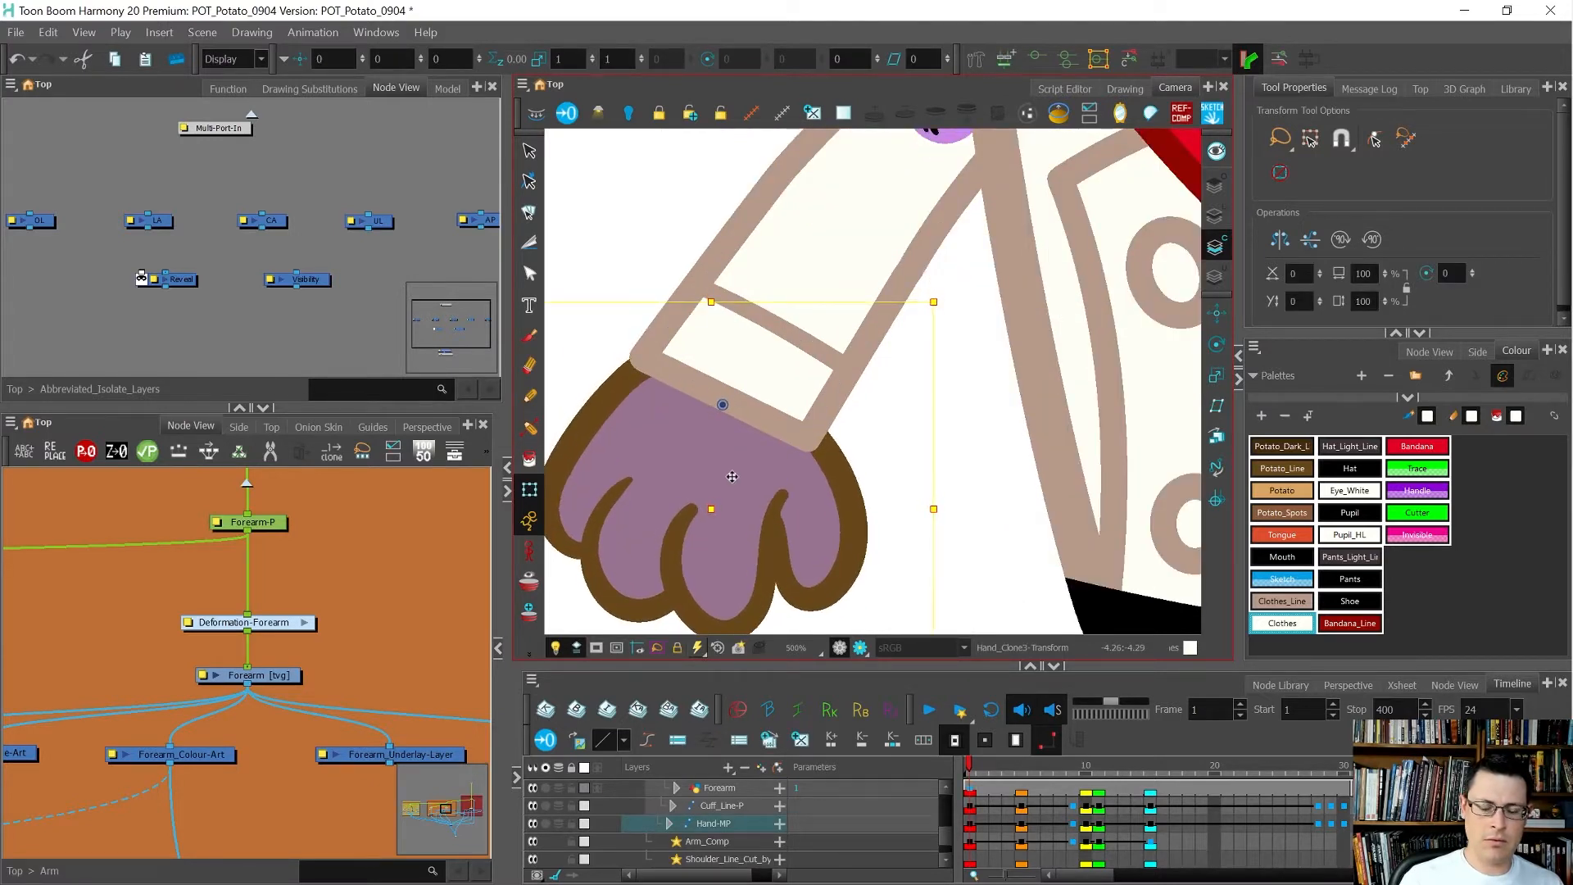
{"action": "key", "text": "ctrl+z"}
{"action": "scroll", "coordinate": [746, 452], "scroll_direction": "down", "scroll_amount": 1}
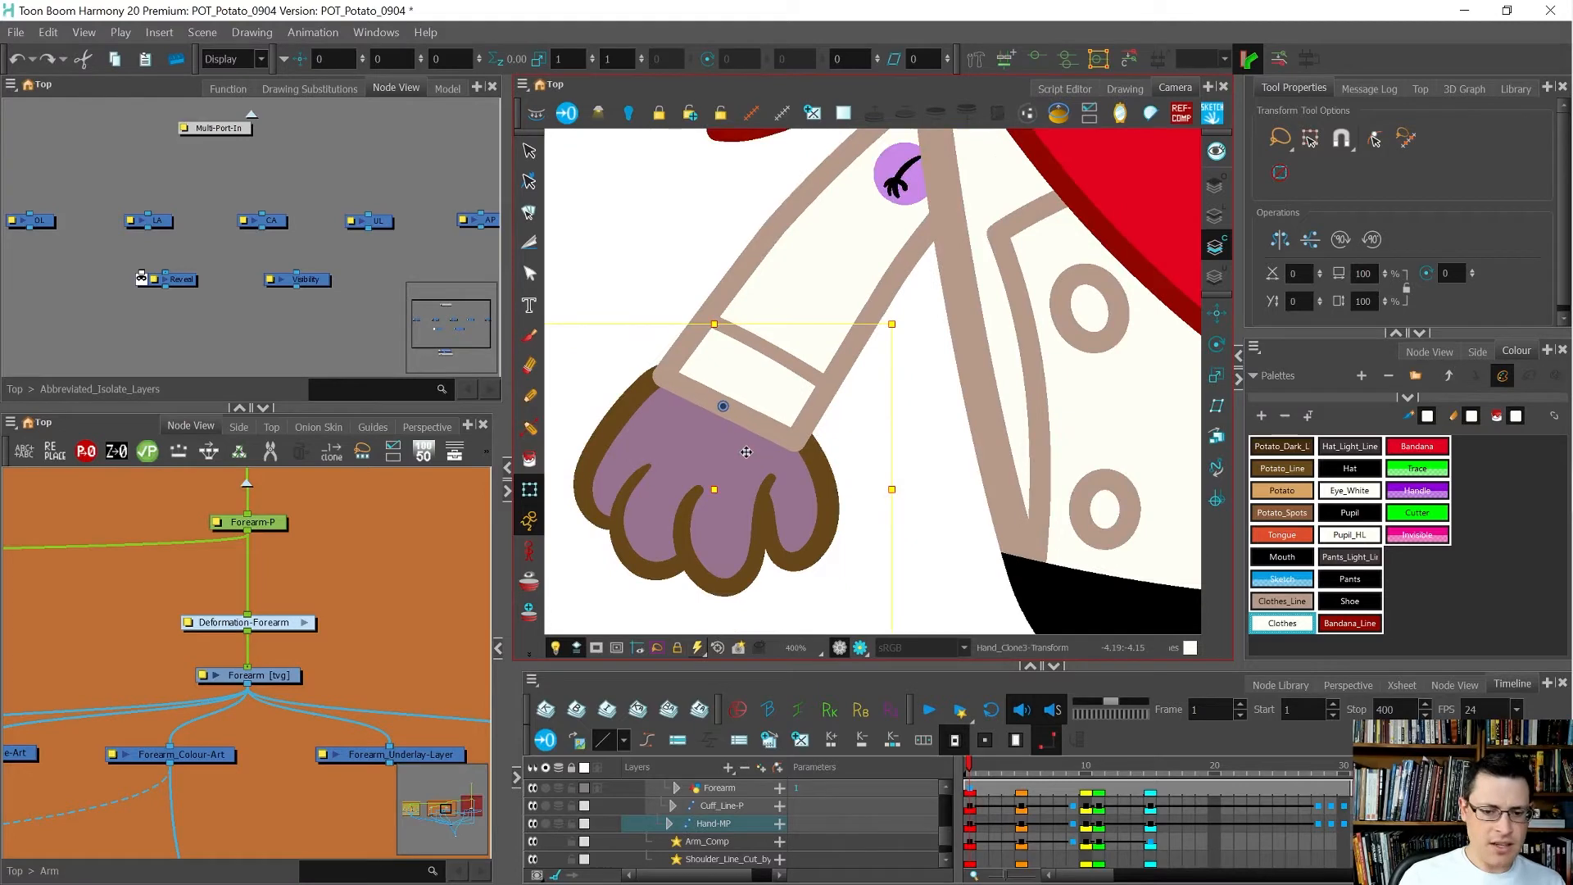
Step: Swap the hand's drawing at frame 47 to the Default_000 substitution
{"action": "scroll", "coordinate": [747, 451], "scroll_direction": "down", "scroll_amount": 1}
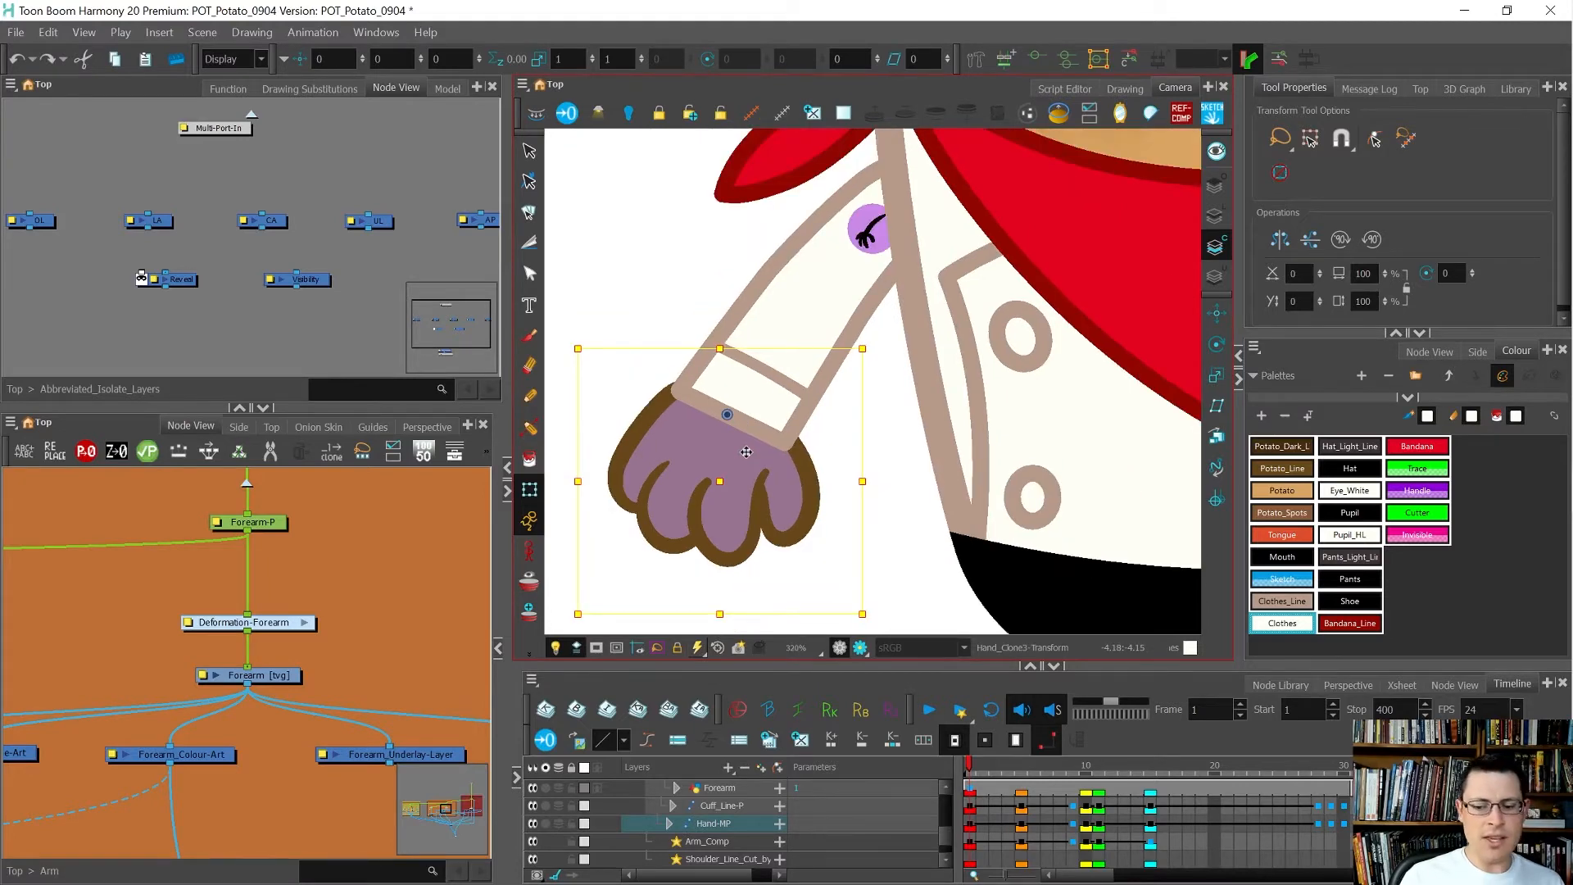
{"action": "scroll", "coordinate": [747, 451], "scroll_direction": "down", "scroll_amount": 4}
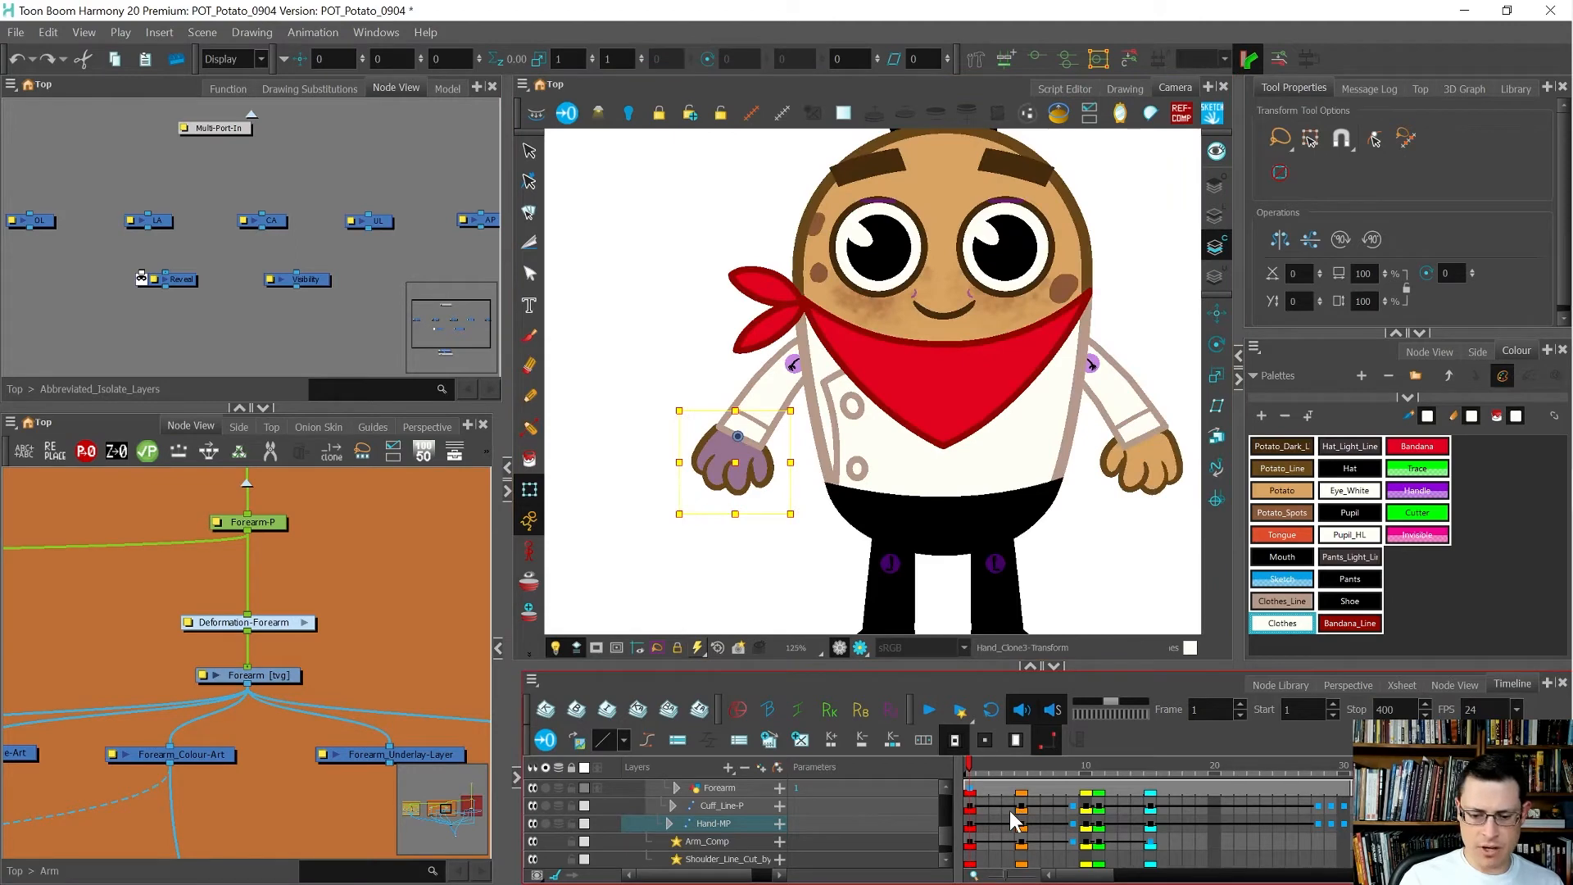
{"action": "key", "text": "1"}
{"action": "key", "text": "1"}
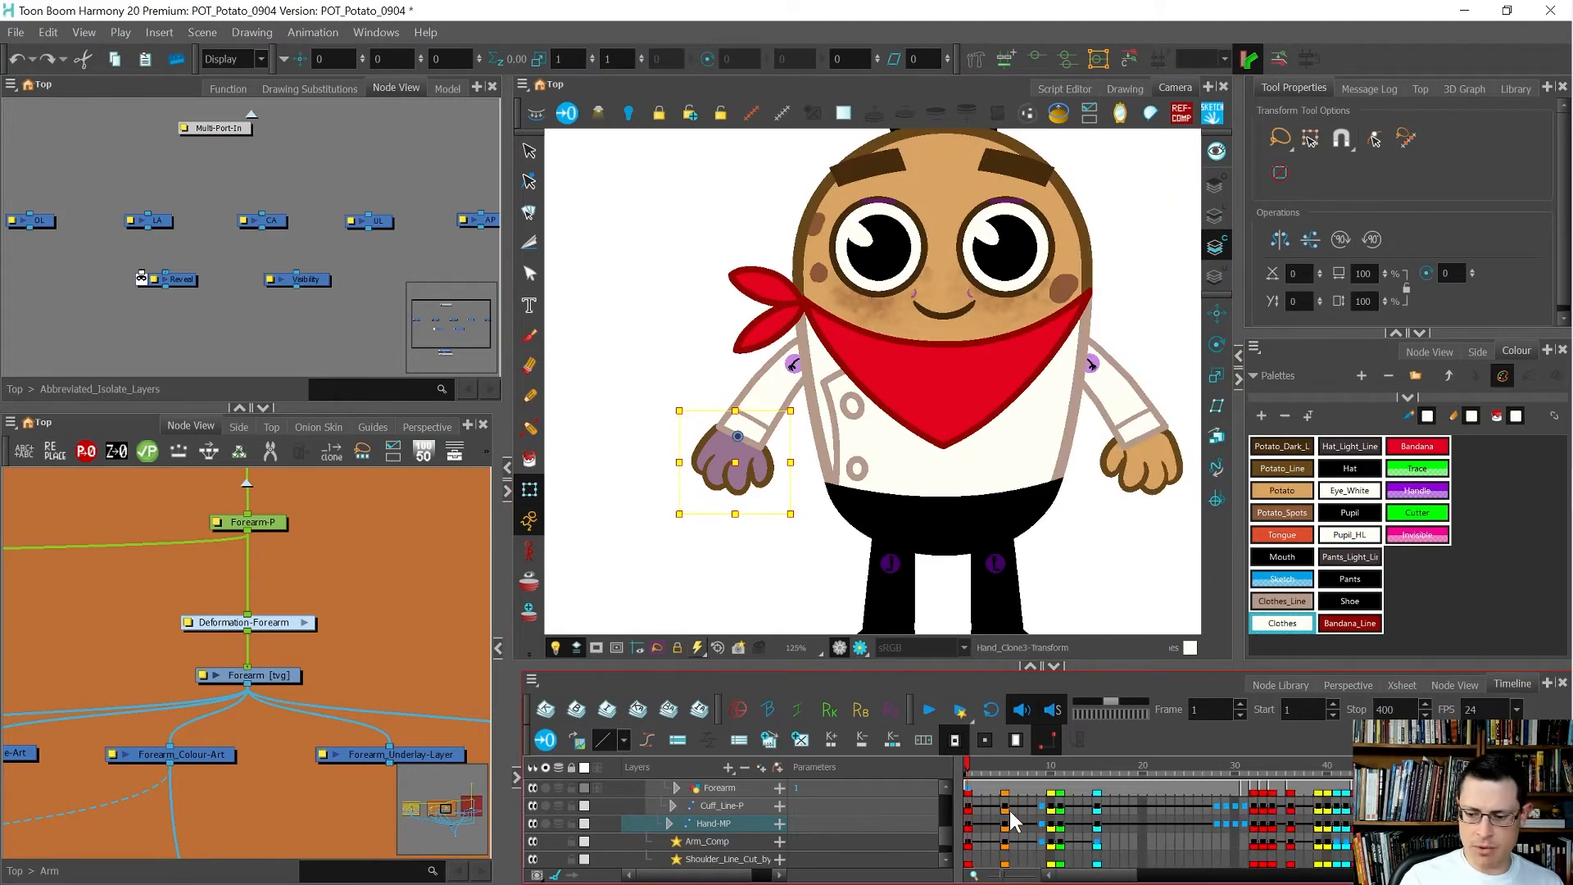
{"action": "key", "text": "o"}
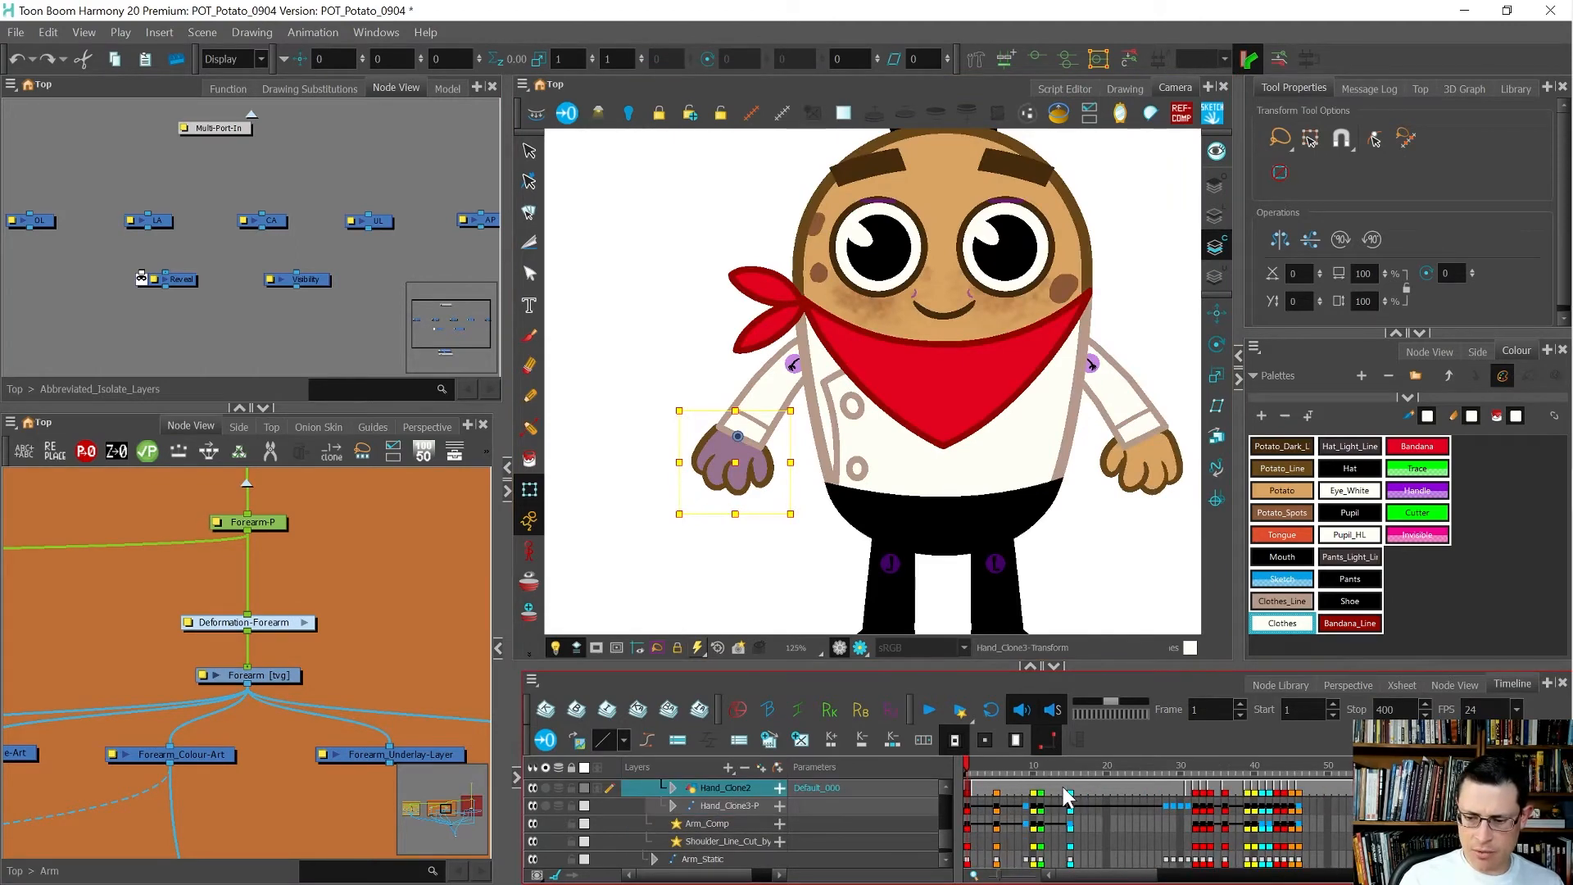
{"action": "key", "text": "Return"}
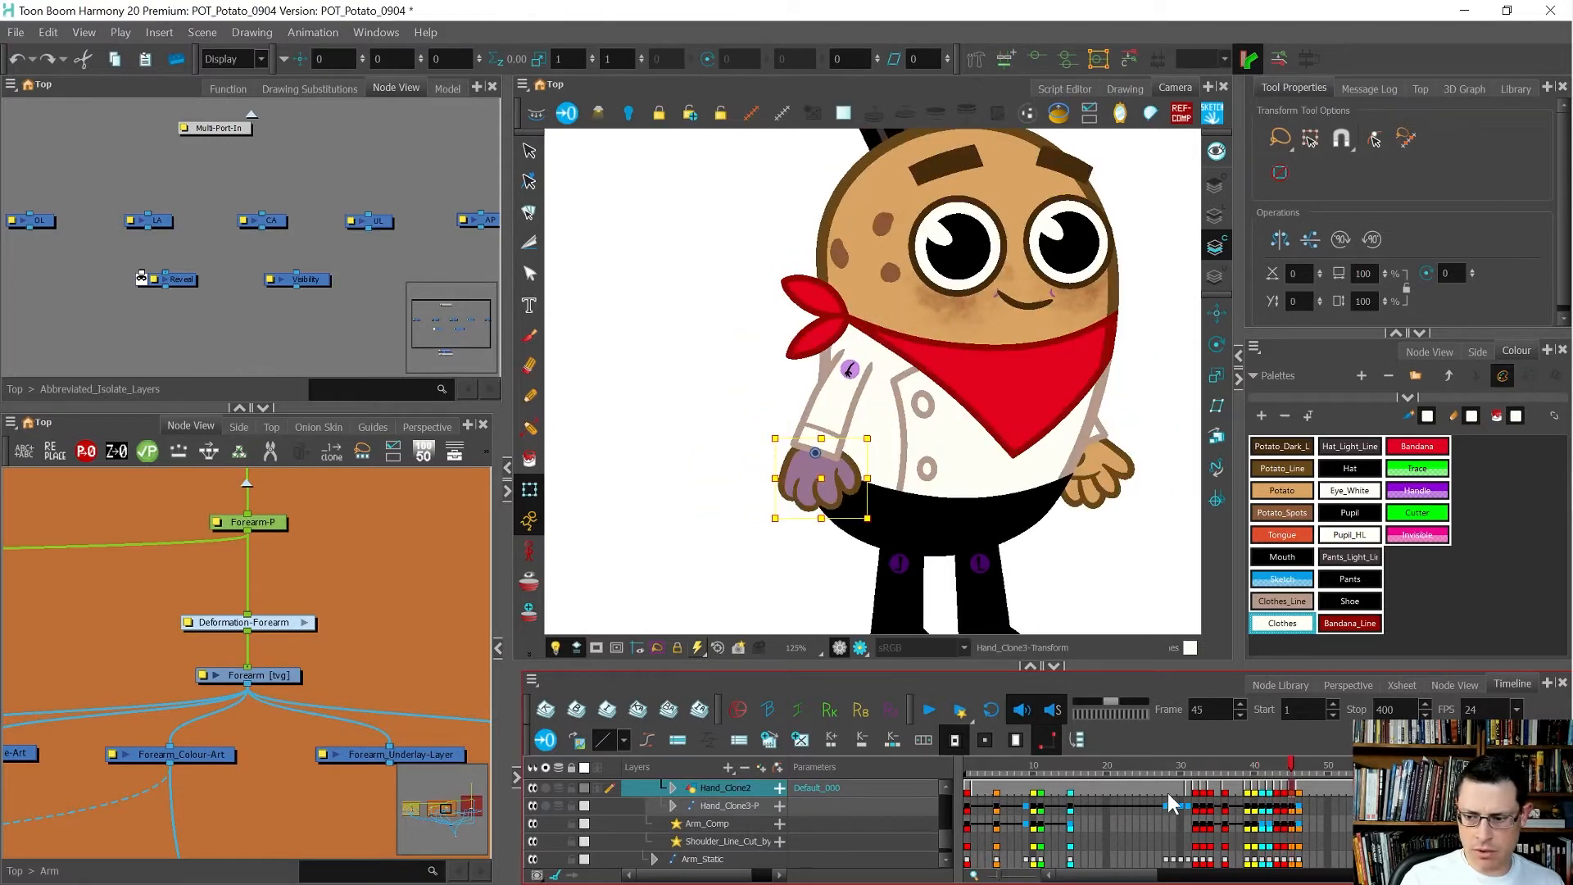
{"action": "left_click", "coordinate": [1306, 783]}
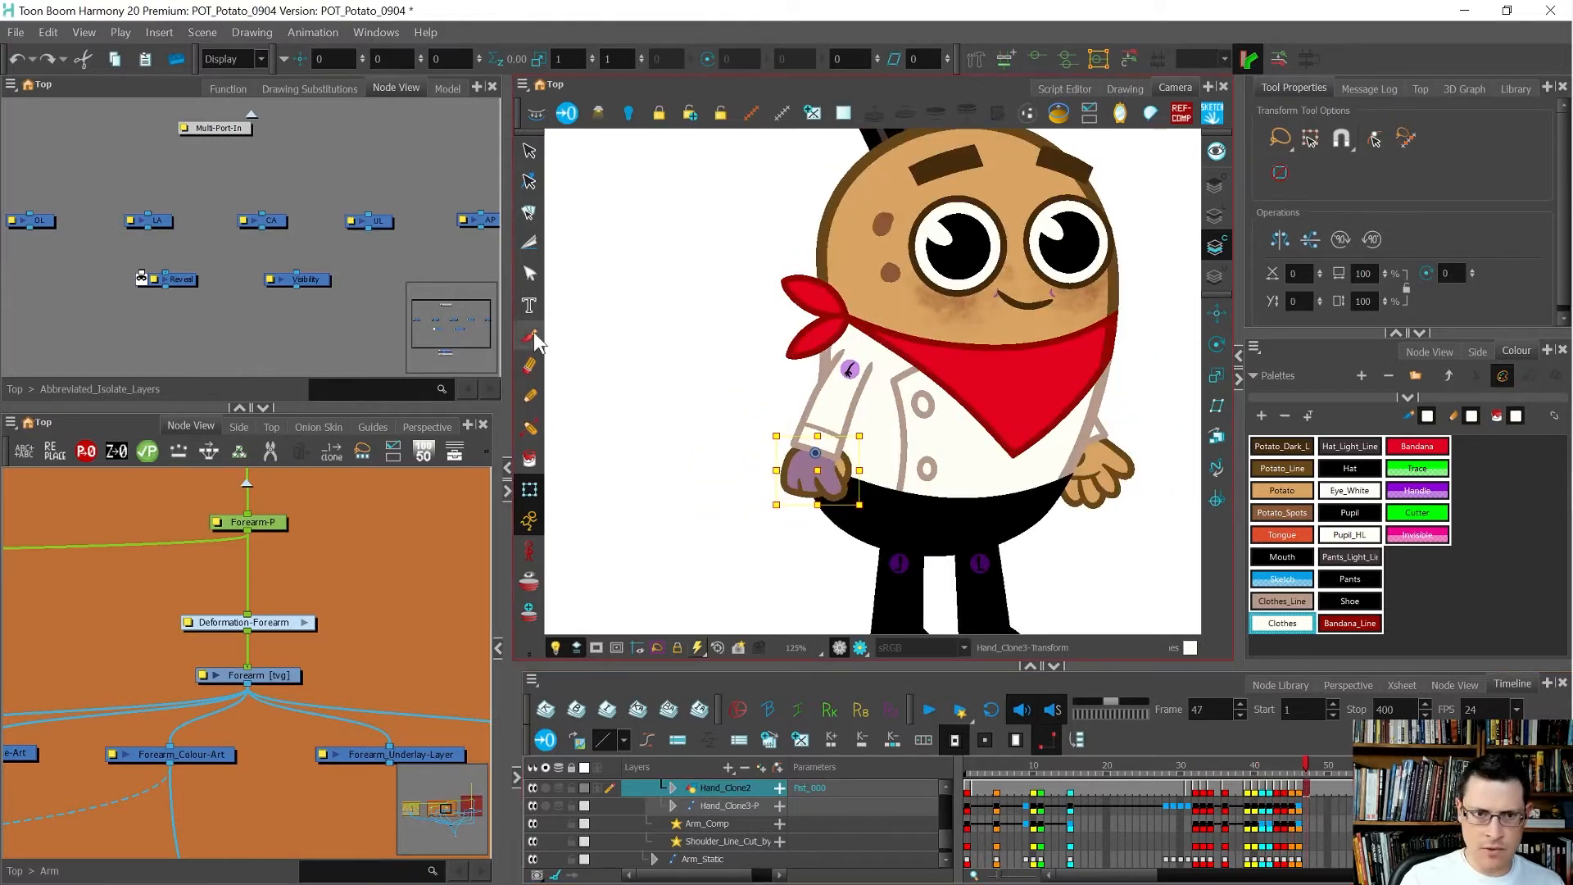
{"action": "left_click", "coordinate": [321, 88]}
{"action": "left_click", "coordinate": [135, 176]}
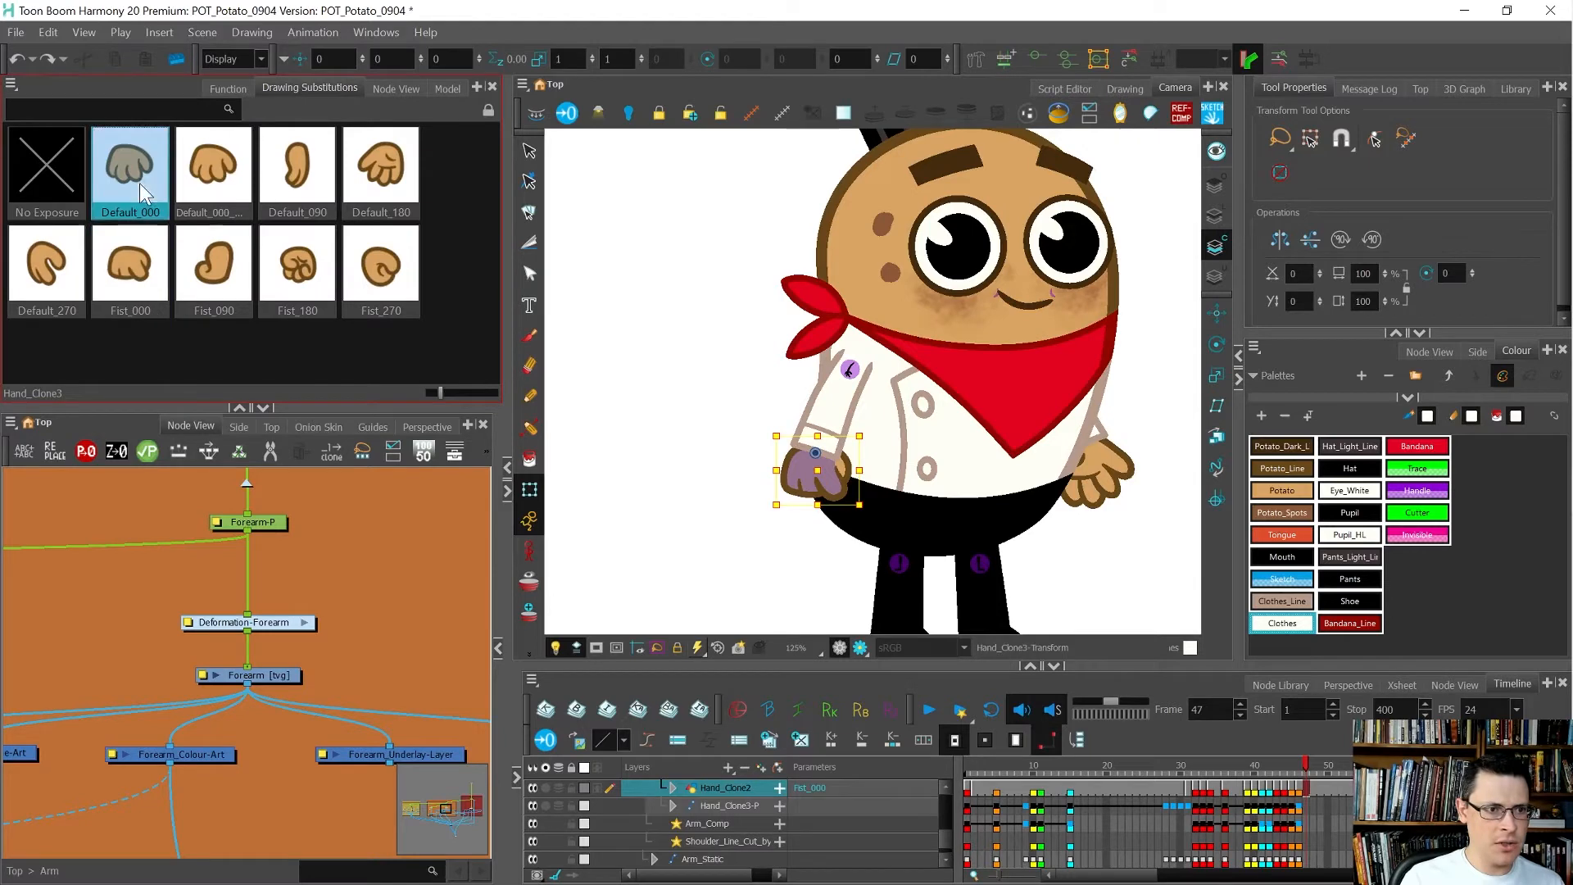
Step: Check the hand's drawing substitutions in the turned poses between frames 39 and 47
{"action": "left_click", "coordinate": [1247, 788]}
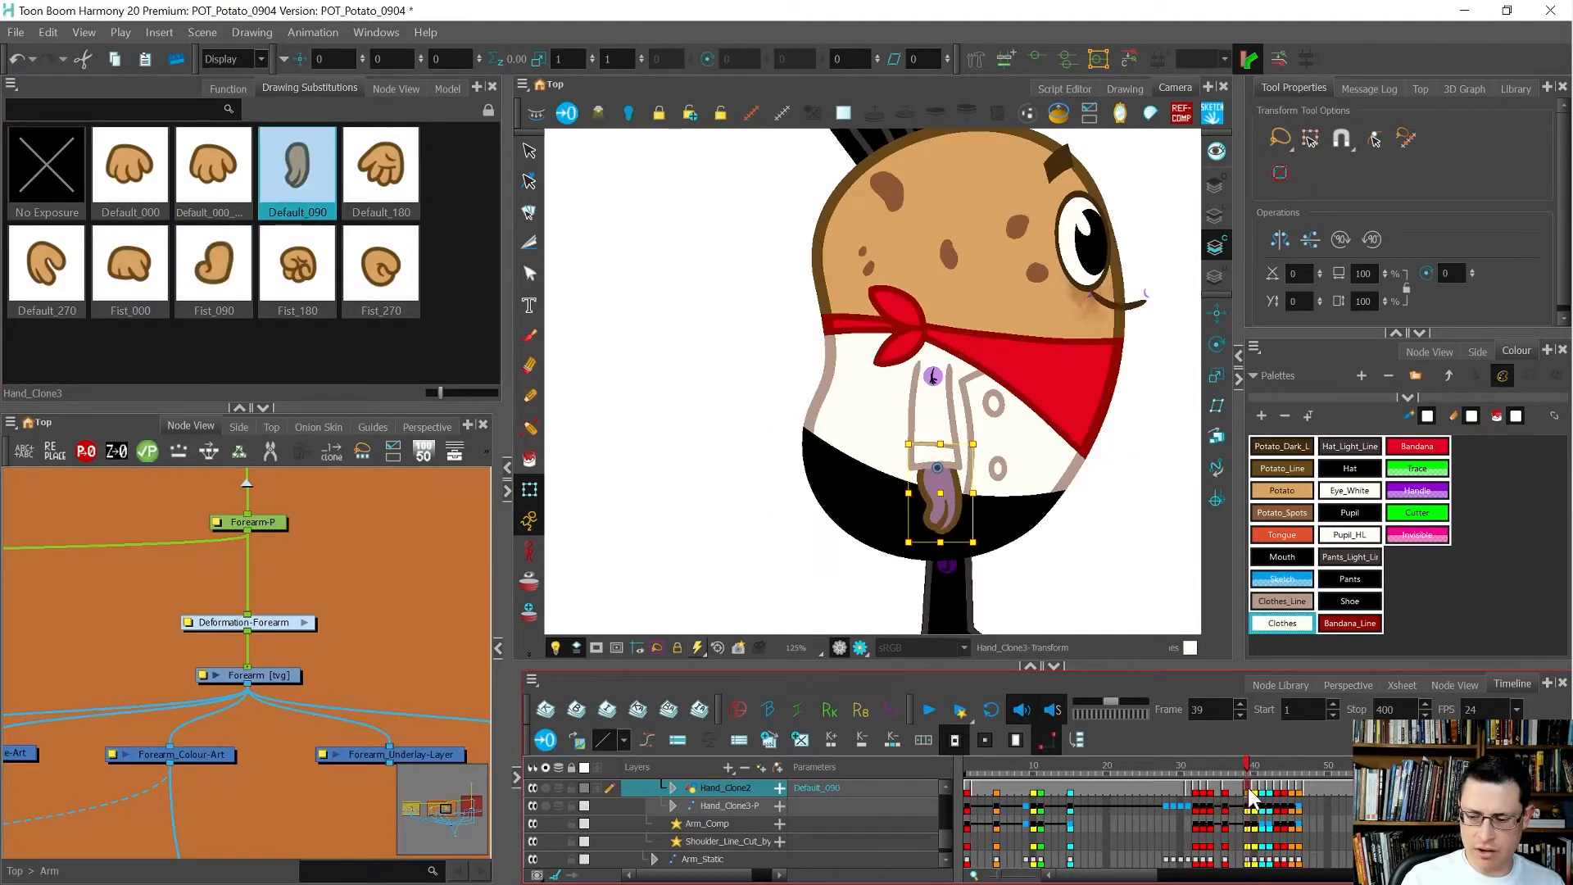
{"action": "key", "text": "f"}
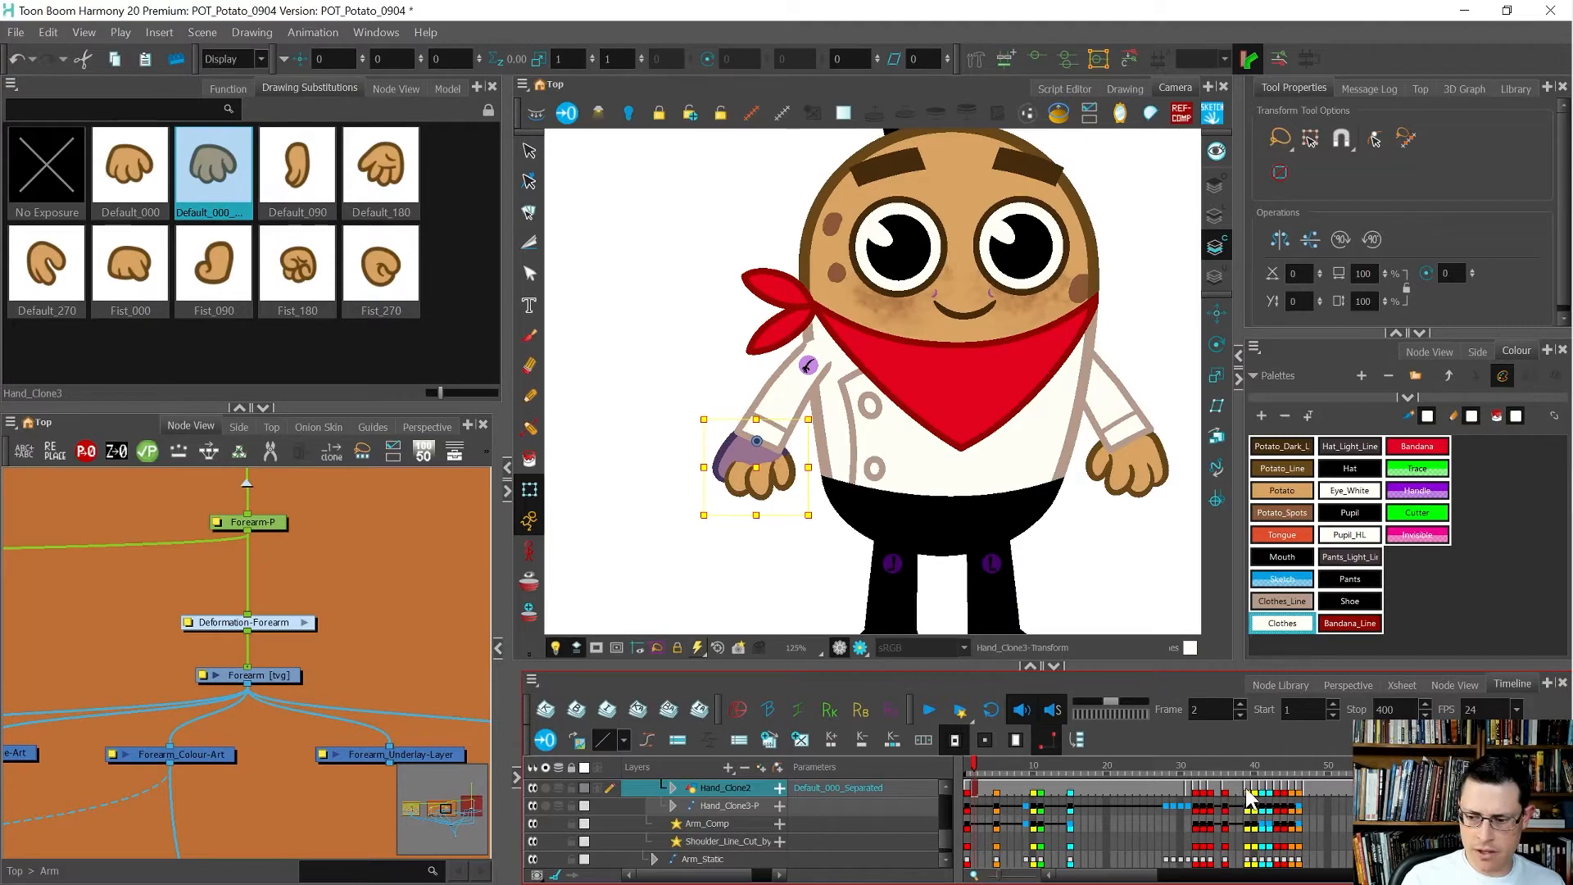
{"action": "left_click", "coordinate": [1253, 791]}
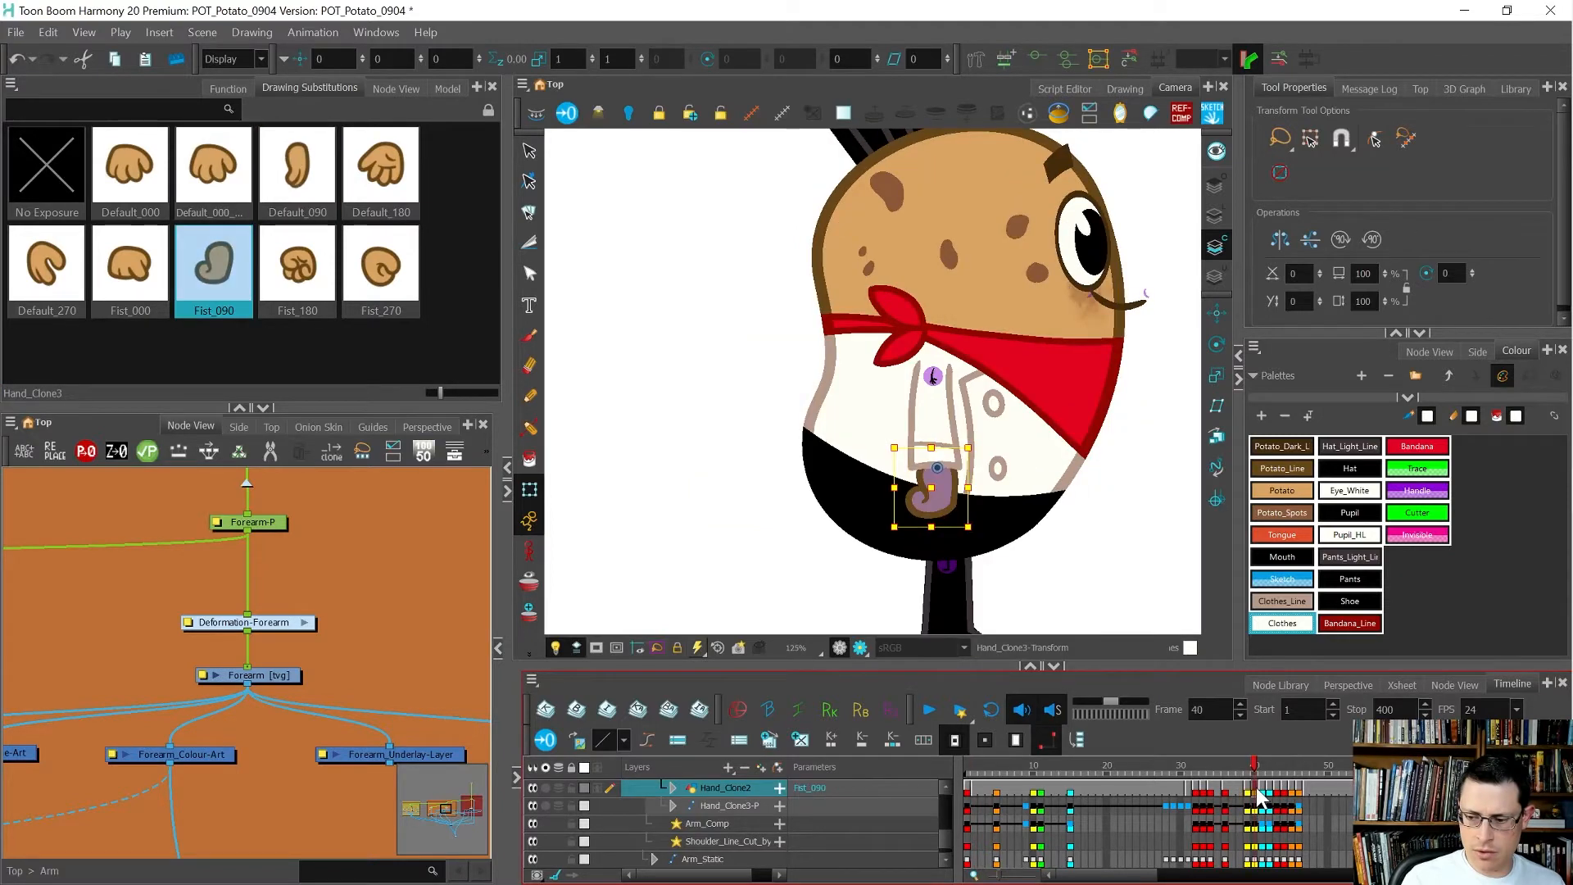
{"action": "key", "text": "1"}
{"action": "key", "text": "1"}
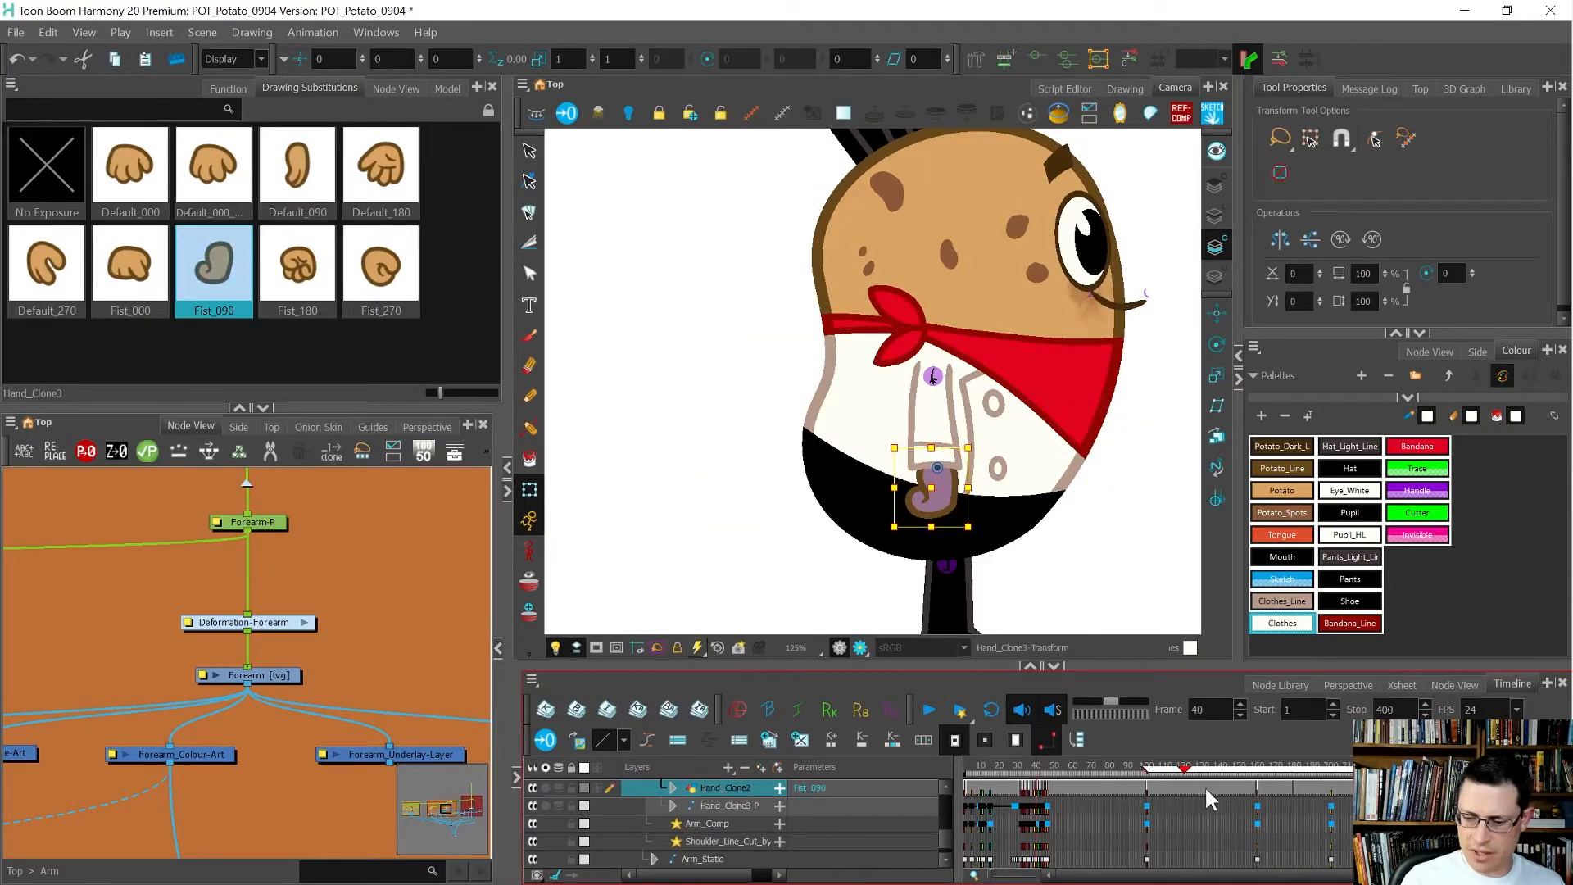
{"action": "mouse_move", "coordinate": [1039, 770]}
{"action": "left_mouse_down"}
{"action": "mouse_move", "coordinate": [1098, 772]}
{"action": "mouse_move", "coordinate": [1014, 768]}
{"action": "mouse_move", "coordinate": [1084, 764]}
{"action": "mouse_move", "coordinate": [1049, 767]}
{"action": "left_mouse_up"}
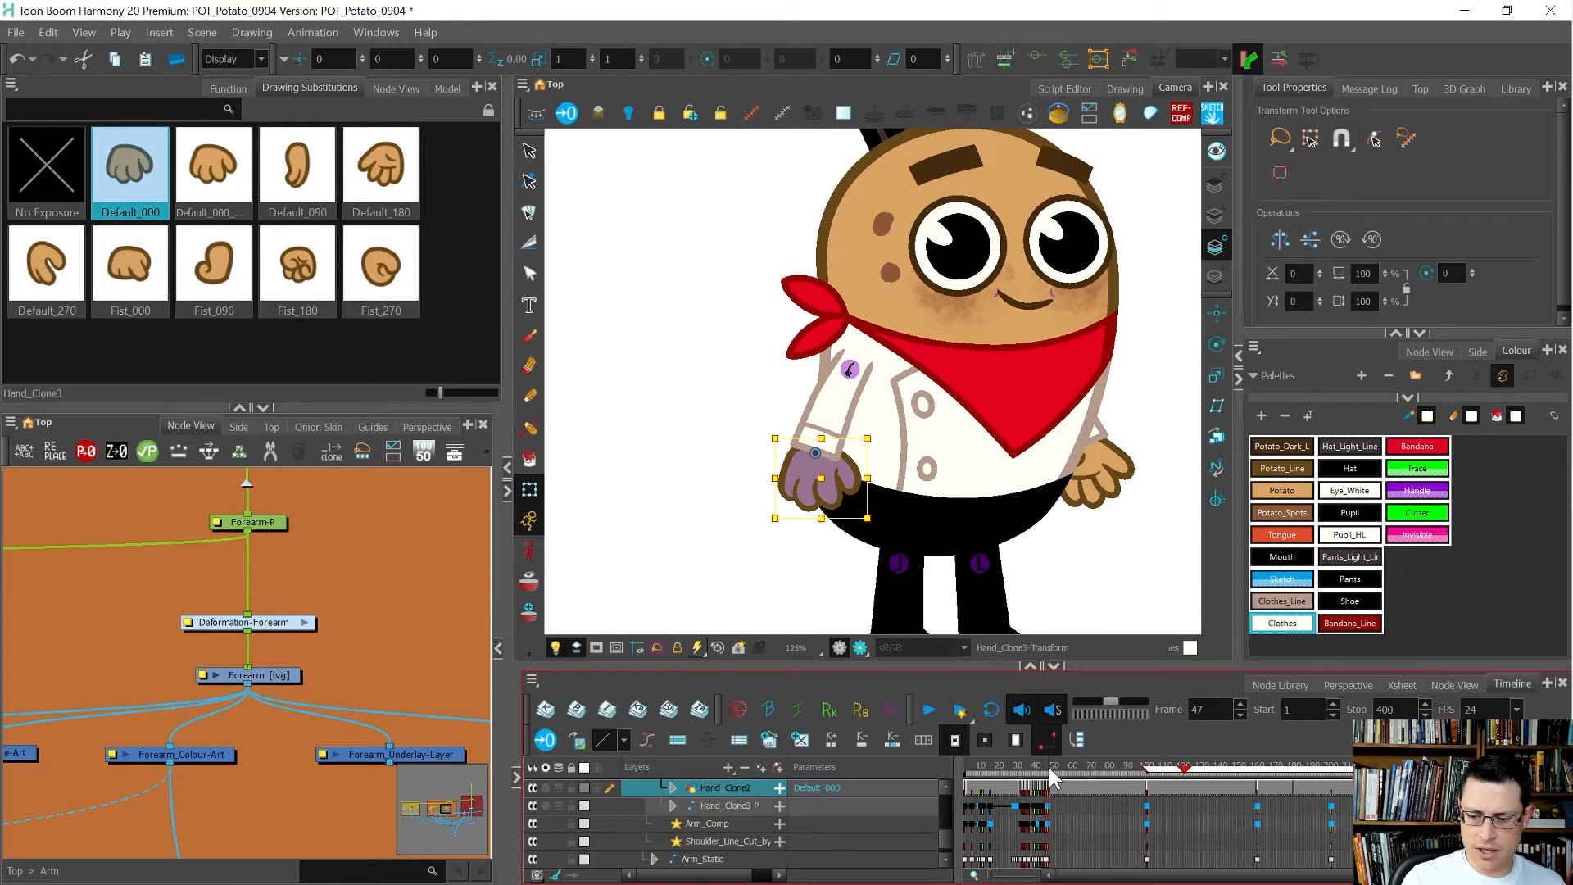
Step: Copy the front-view pose key of PTO_Scene-P from frame 1 to frame 50
{"action": "key", "text": "minus"}
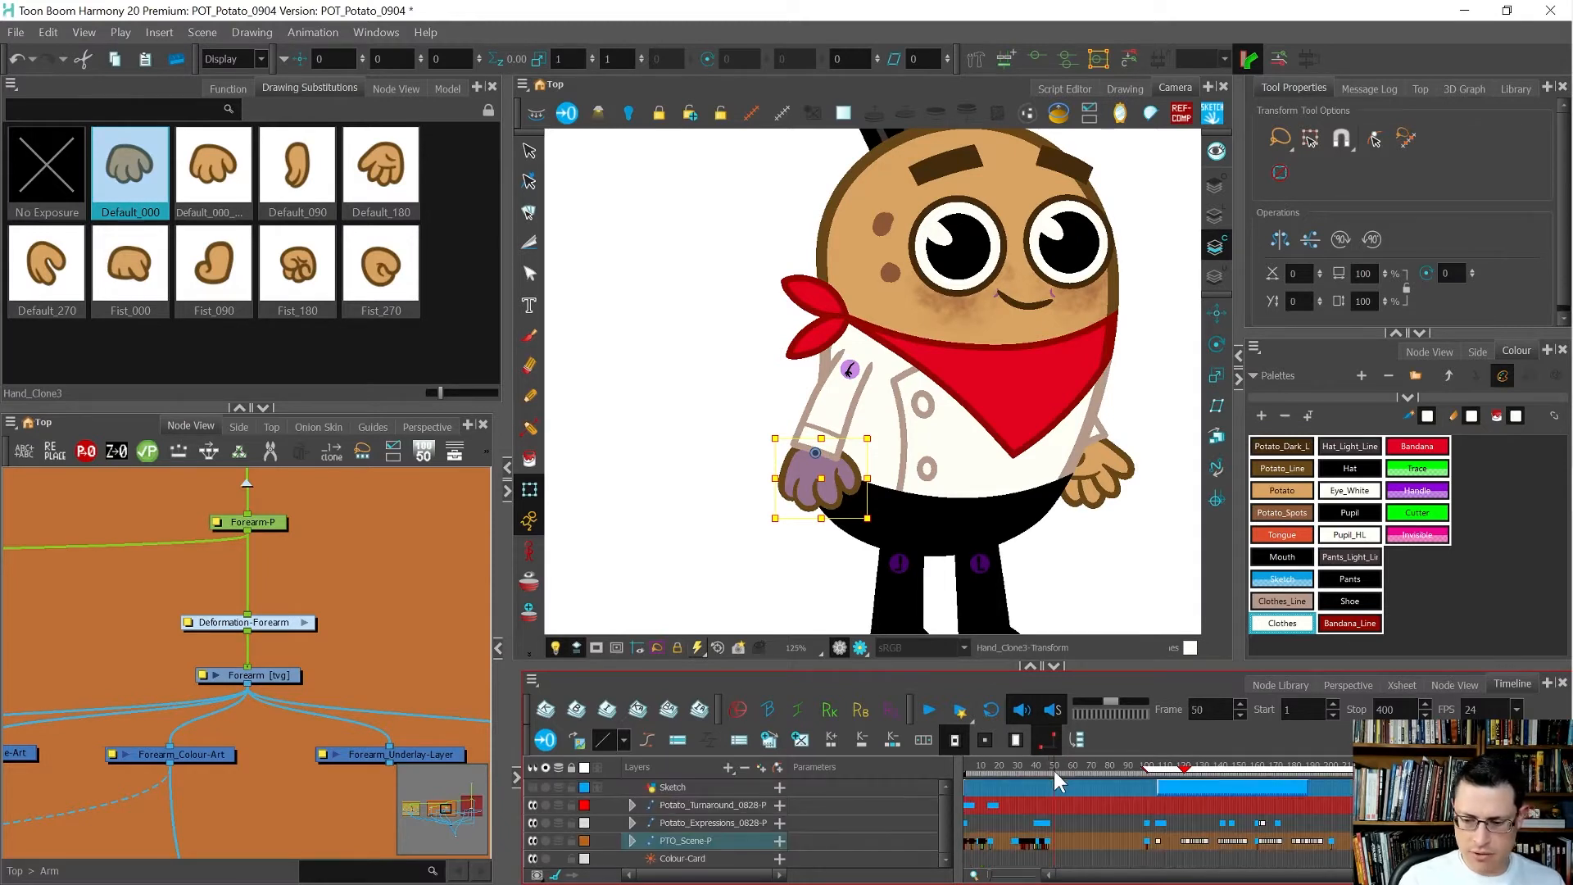
{"action": "key", "text": "2"}
{"action": "key", "text": "2"}
{"action": "left_click_drag", "start_coordinate": [1110, 875], "coordinate": [1031, 875]}
{"action": "left_click", "coordinate": [970, 848]}
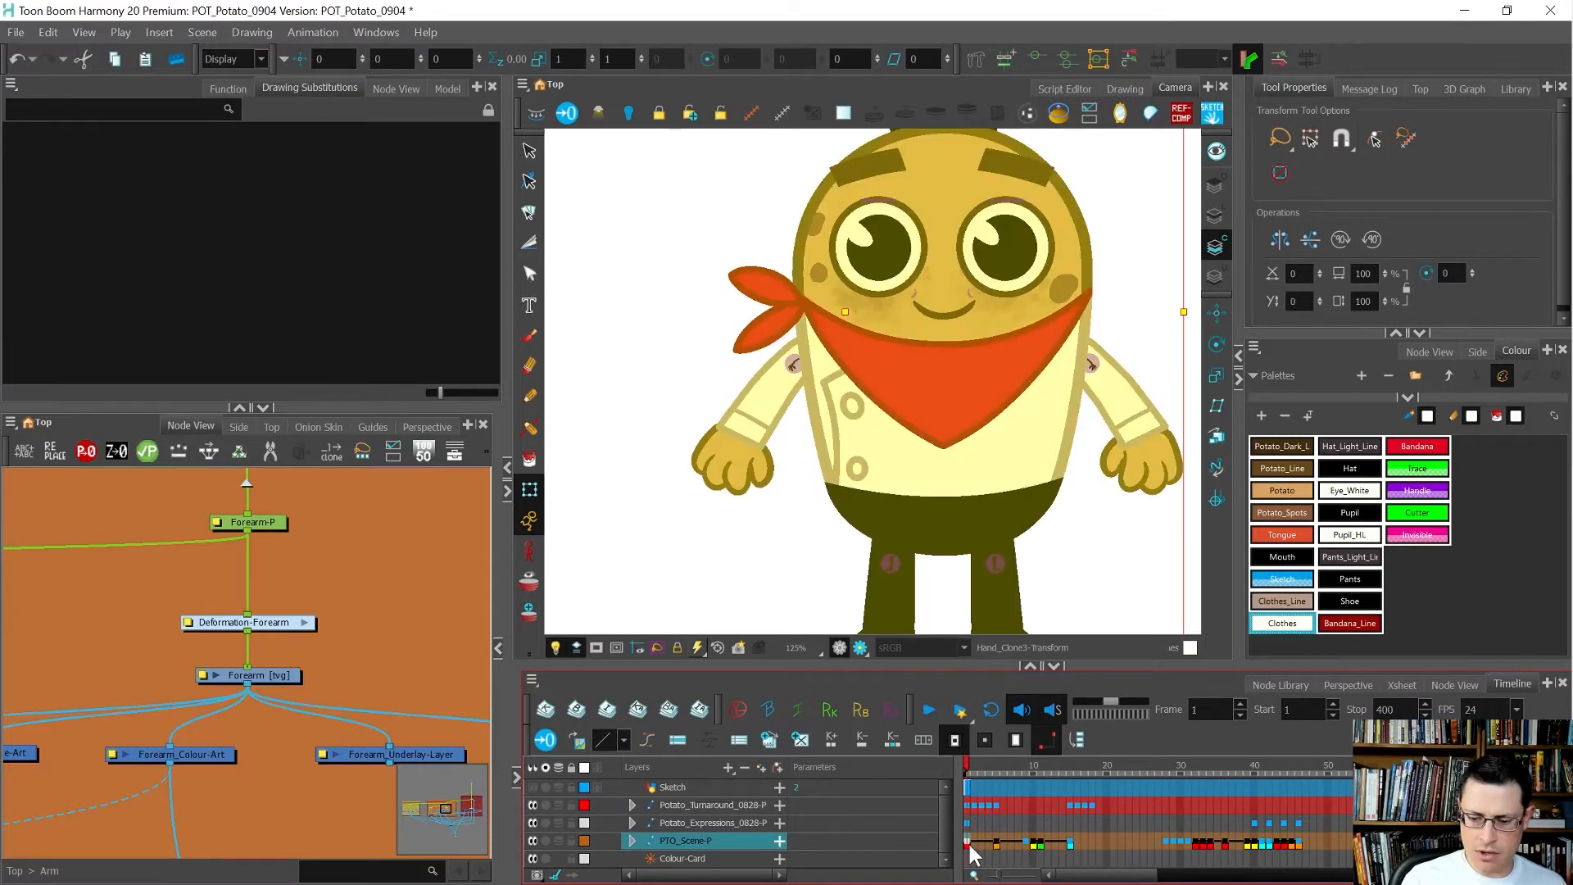
{"action": "left_click", "coordinate": [1329, 842]}
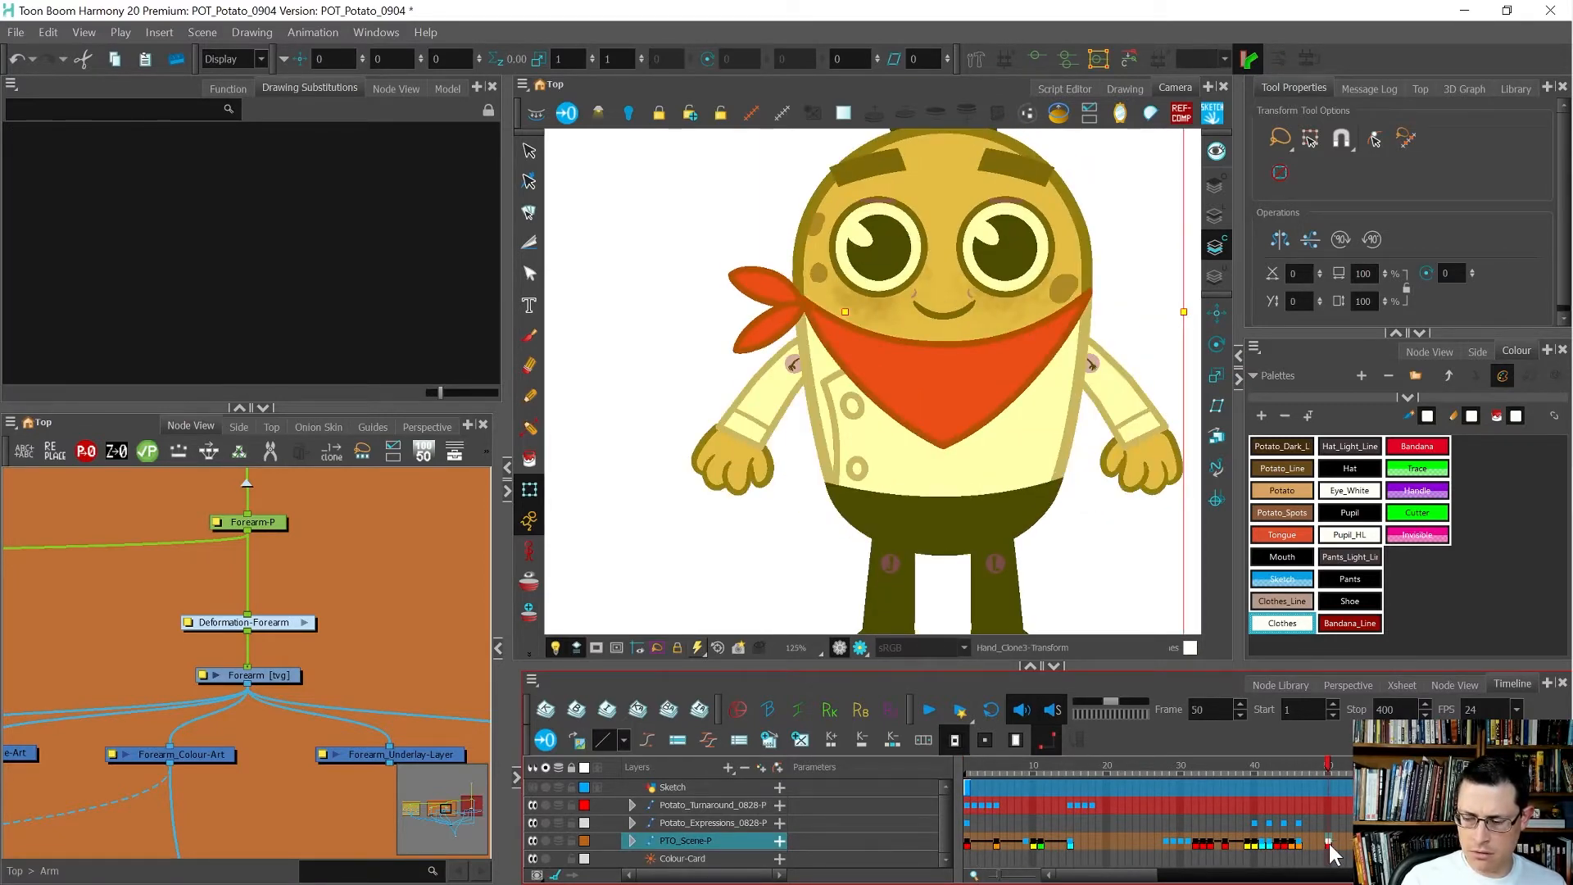
Step: Expose the next hand drawing substitution on each frame from 51 to 58 for the front pose, beginning with Default_000_Separated
{"action": "scroll", "coordinate": [1105, 874], "scroll_direction": "down", "scroll_amount": 5}
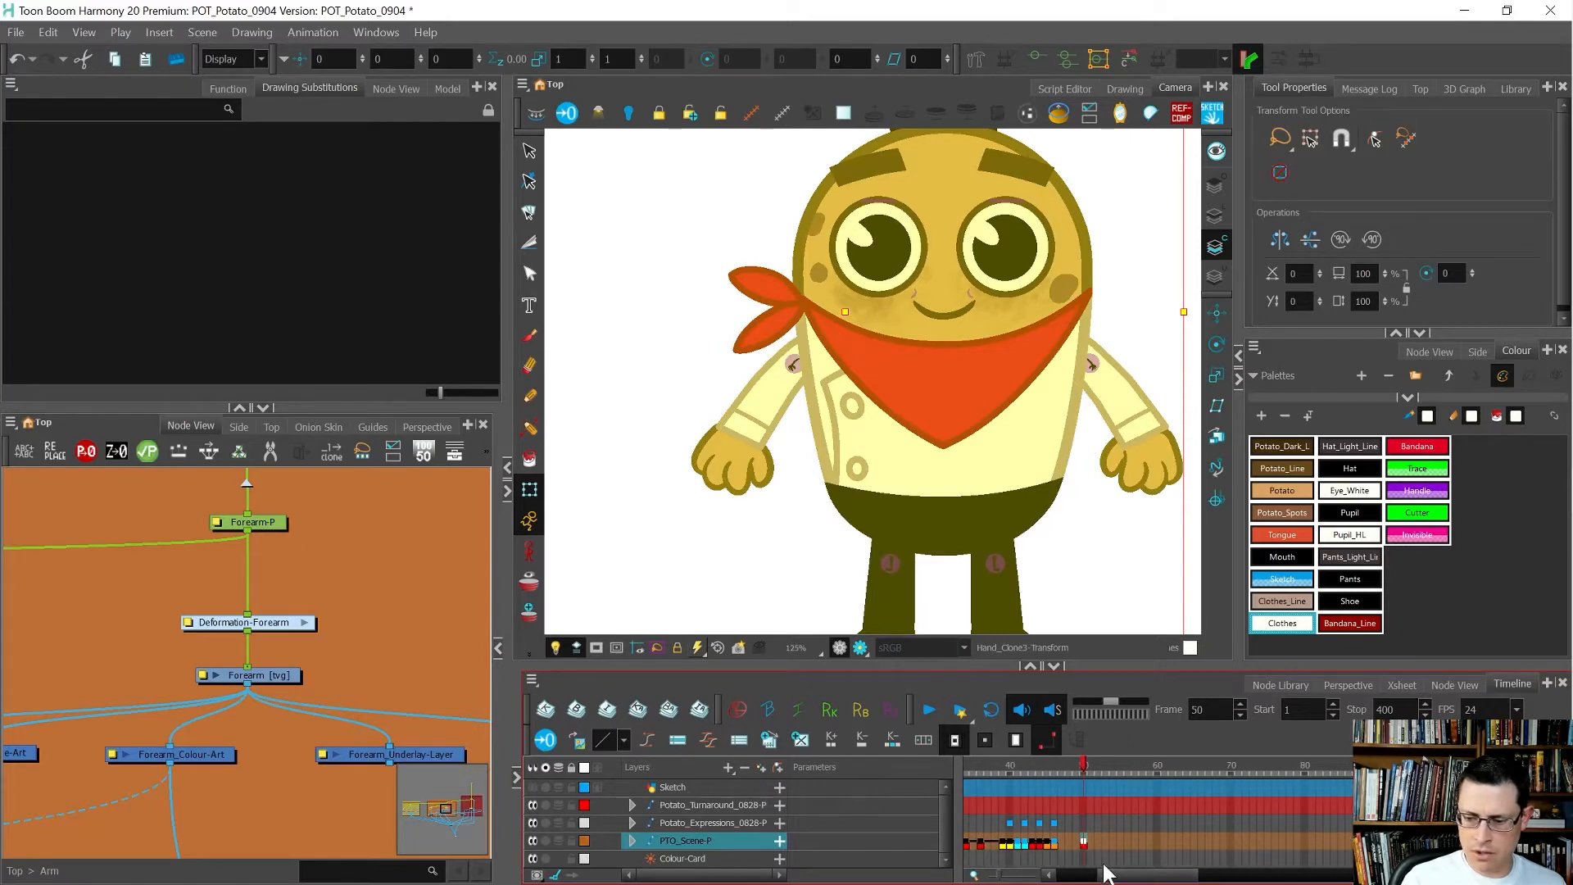
{"action": "left_click", "coordinate": [1085, 838]}
{"action": "left_click", "coordinate": [735, 460]}
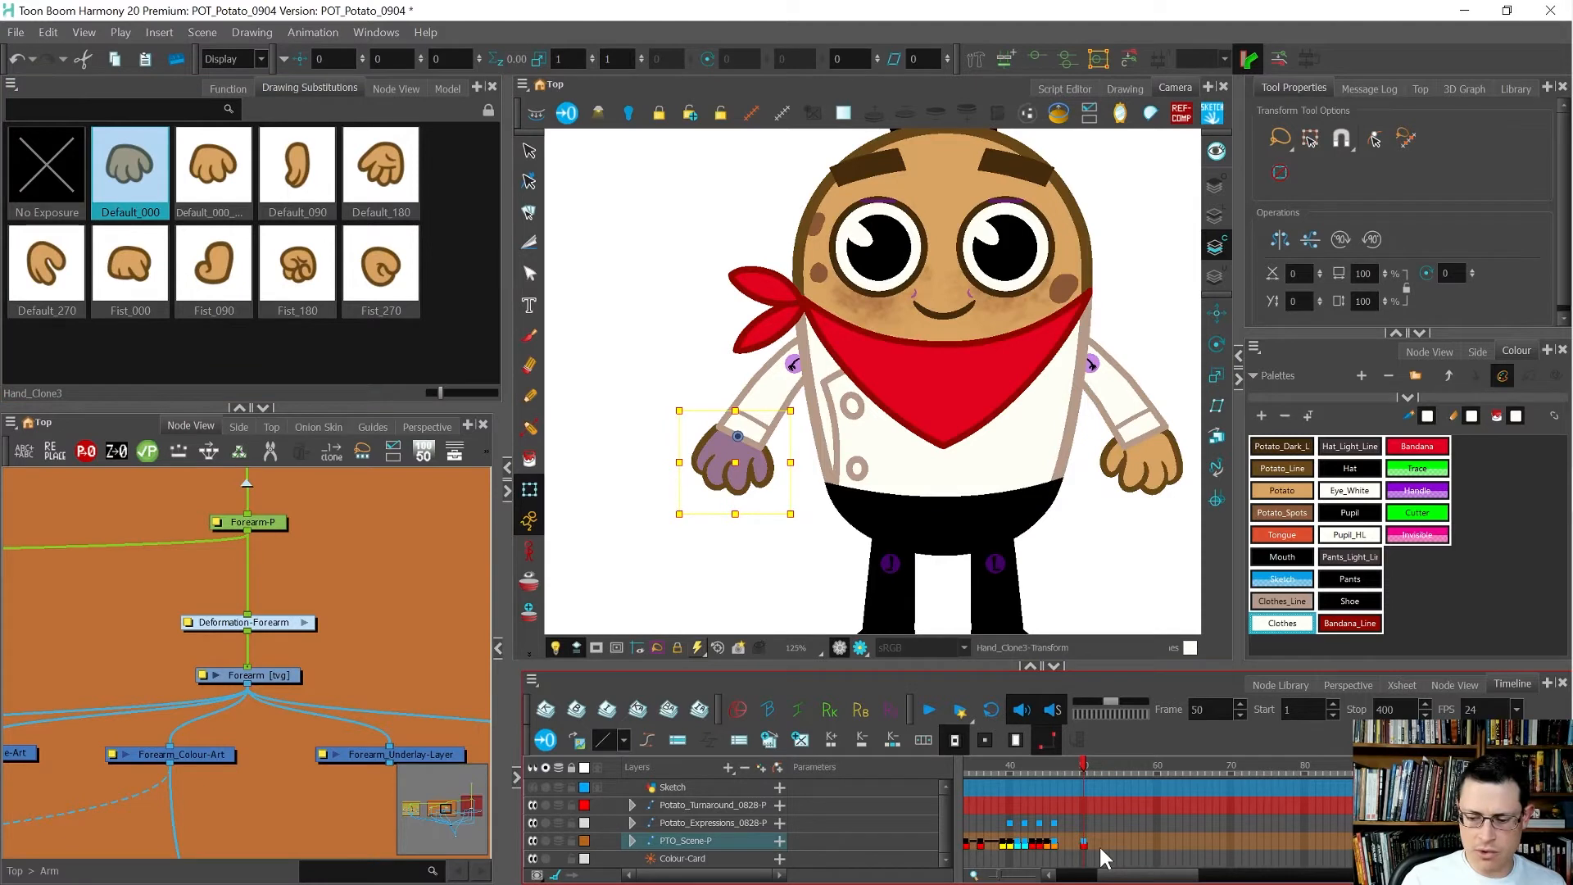
{"action": "key", "text": "period"}
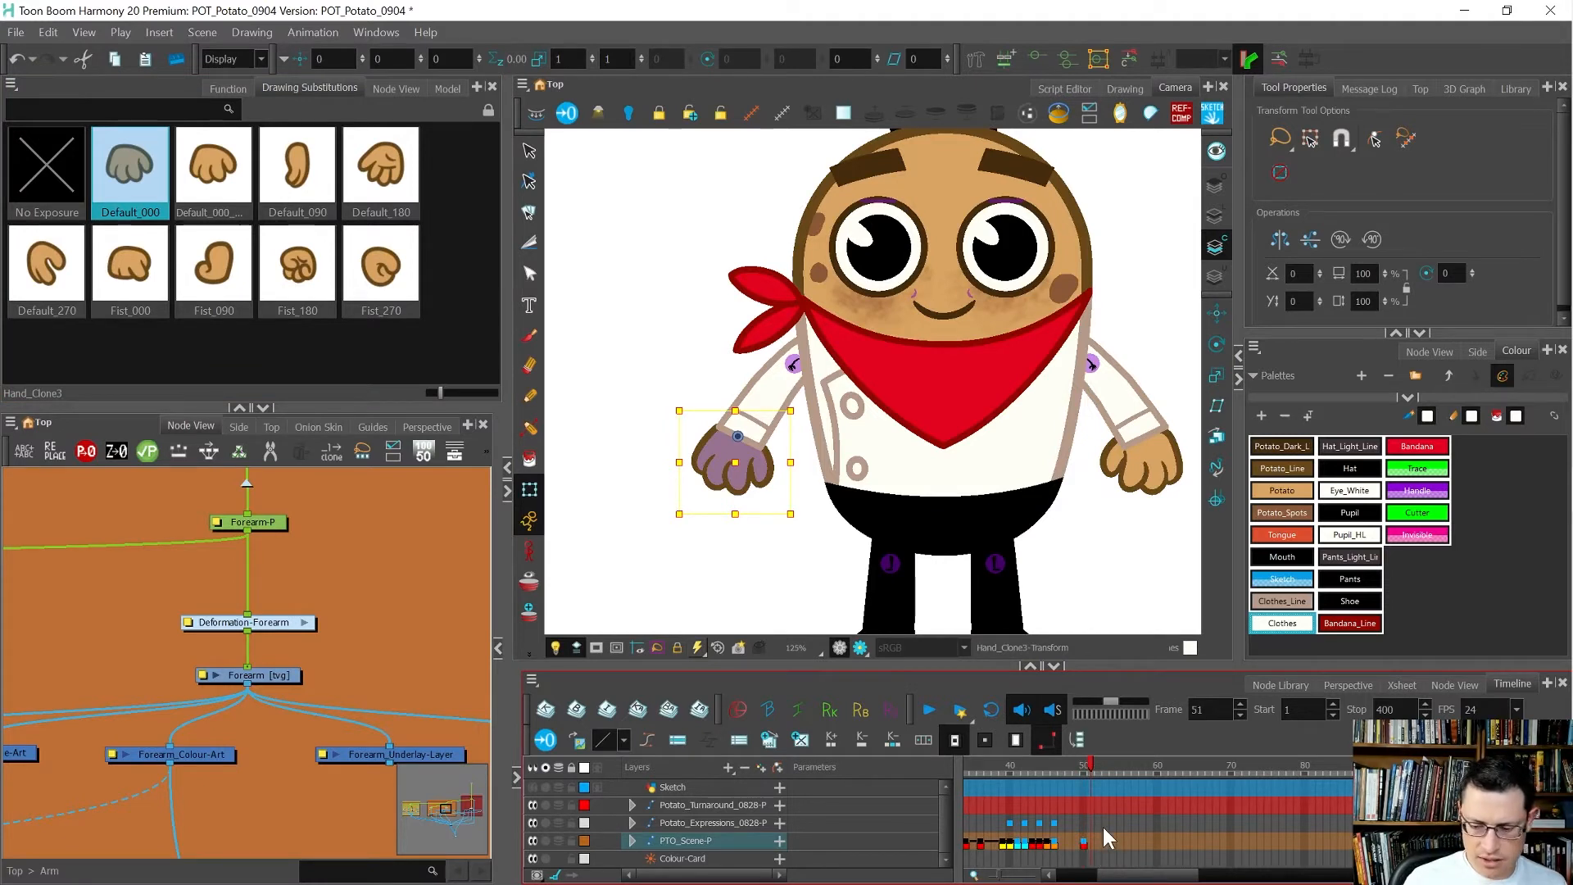
{"action": "key", "text": "bracketright"}
{"action": "key", "text": "period"}
{"action": "key", "text": "bracketright"}
{"action": "key", "text": "period"}
{"action": "key", "text": "bracketright"}
{"action": "key", "text": "period"}
{"action": "key", "text": "bracketright"}
{"action": "key", "text": "period"}
{"action": "key", "text": "bracketright"}
{"action": "key", "text": "period"}
{"action": "key", "text": "bracketright"}
{"action": "key", "text": "period"}
{"action": "key", "text": "bracketright"}
{"action": "key", "text": "period"}
{"action": "key", "text": "bracketright"}
{"action": "key", "text": "period"}
Step: Review the hand substitutions against the cuff frame by frame, going back to frame 49
{"action": "key", "text": "comma"}
{"action": "key", "text": "comma"}
{"action": "key", "text": "comma"}
{"action": "key", "text": "comma"}
{"action": "key", "text": "comma"}
{"action": "key", "text": "comma"}
{"action": "key", "text": "comma"}
{"action": "key", "text": "comma"}
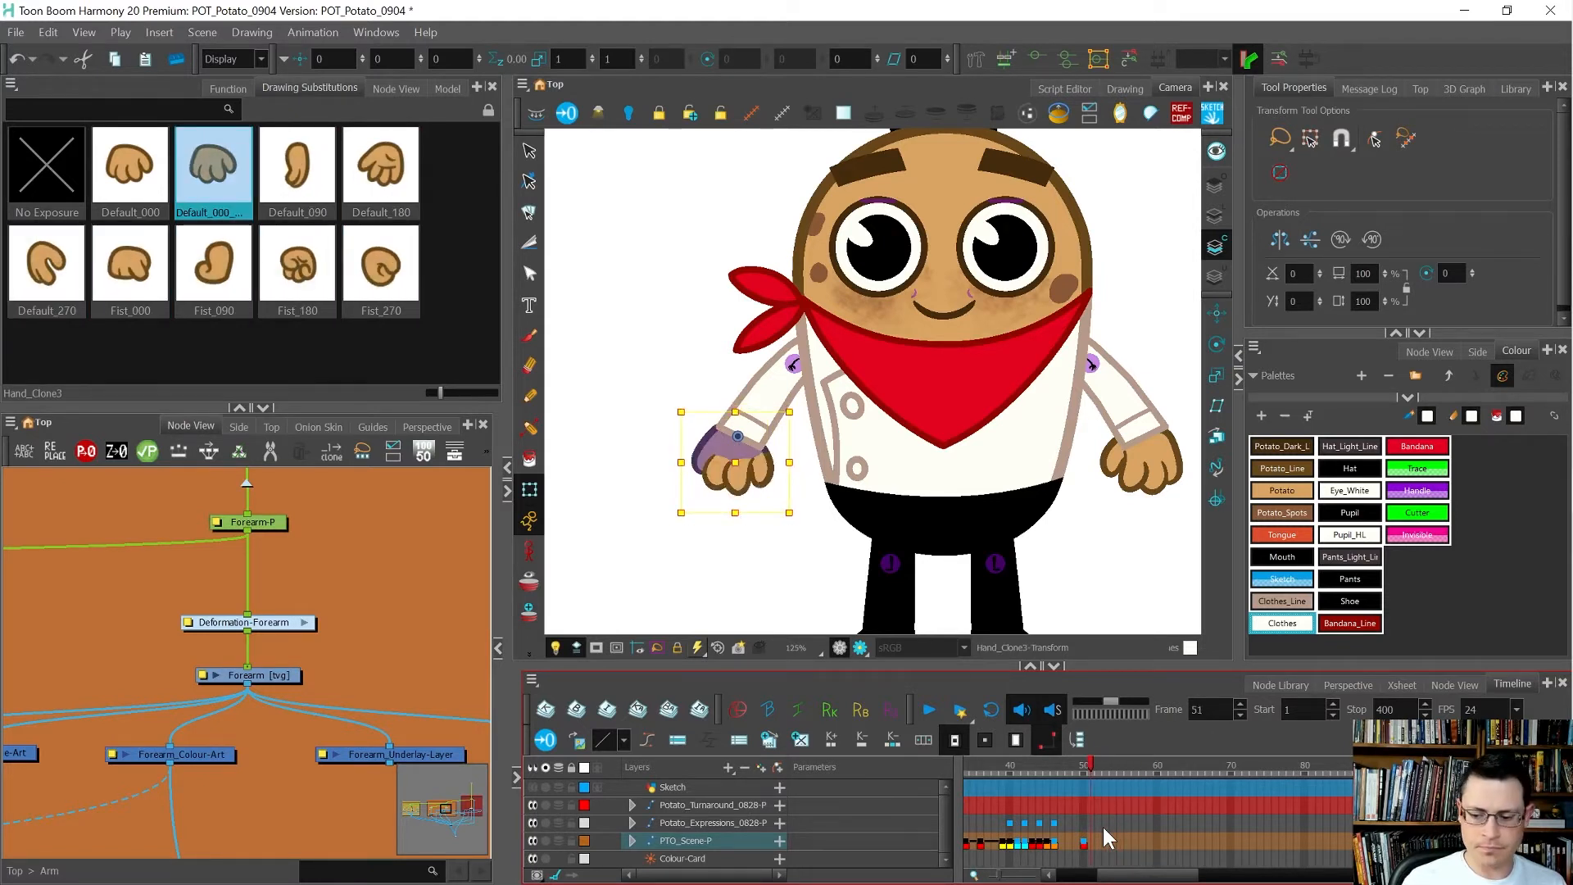
{"action": "key", "text": "comma"}
{"action": "key", "text": "comma"}
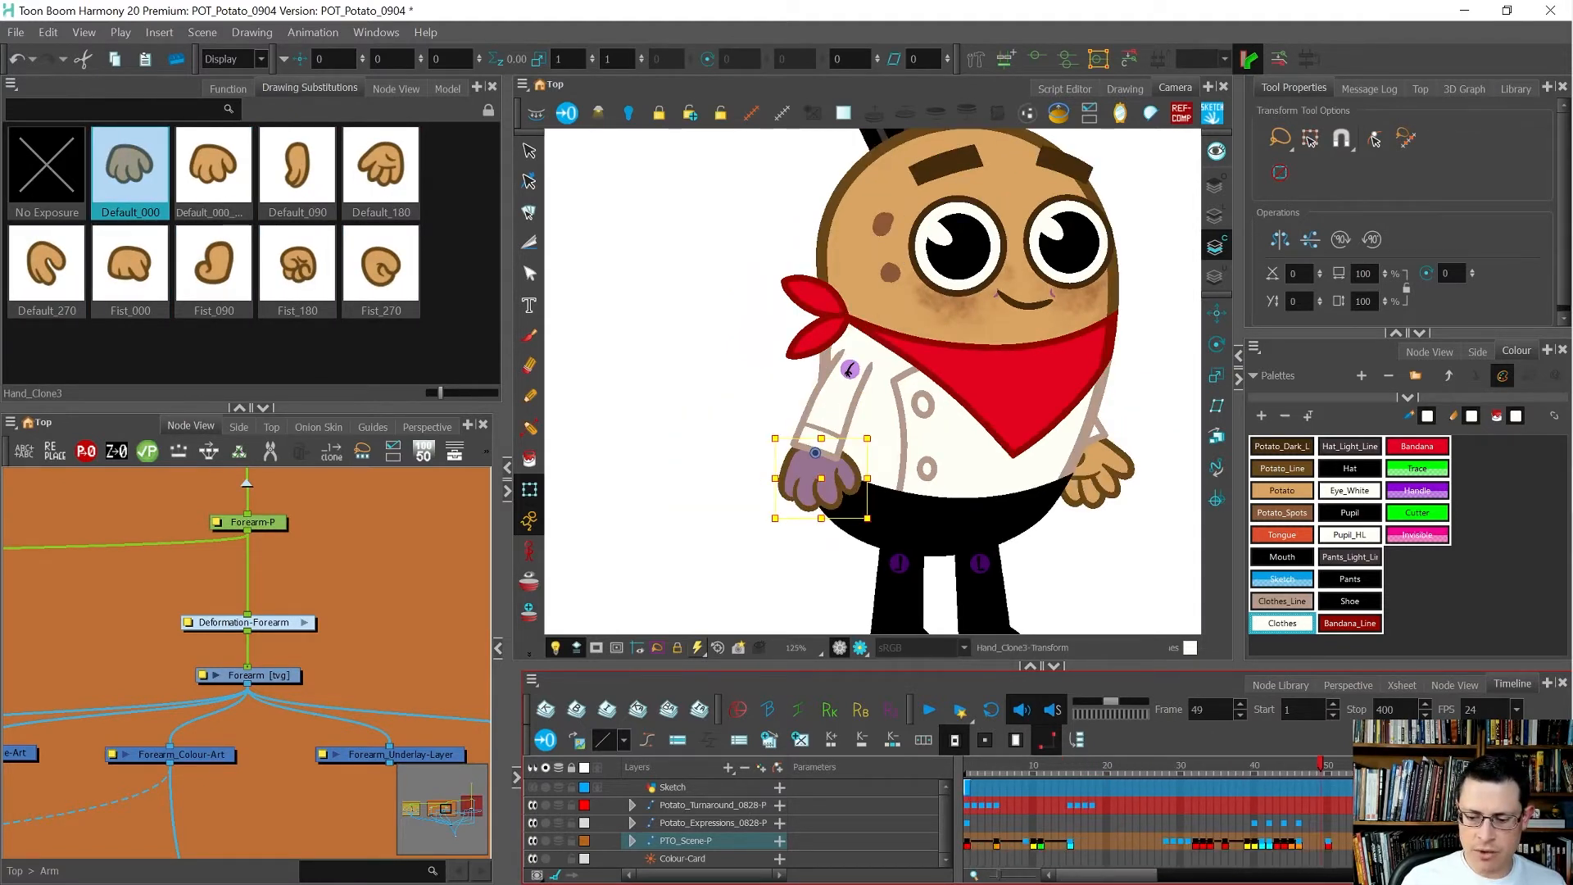
Step: Set up the Reposition All Drawings tool on the front-view hand at frame 1, with line art active and the light table off
{"action": "left_click", "coordinate": [967, 775]}
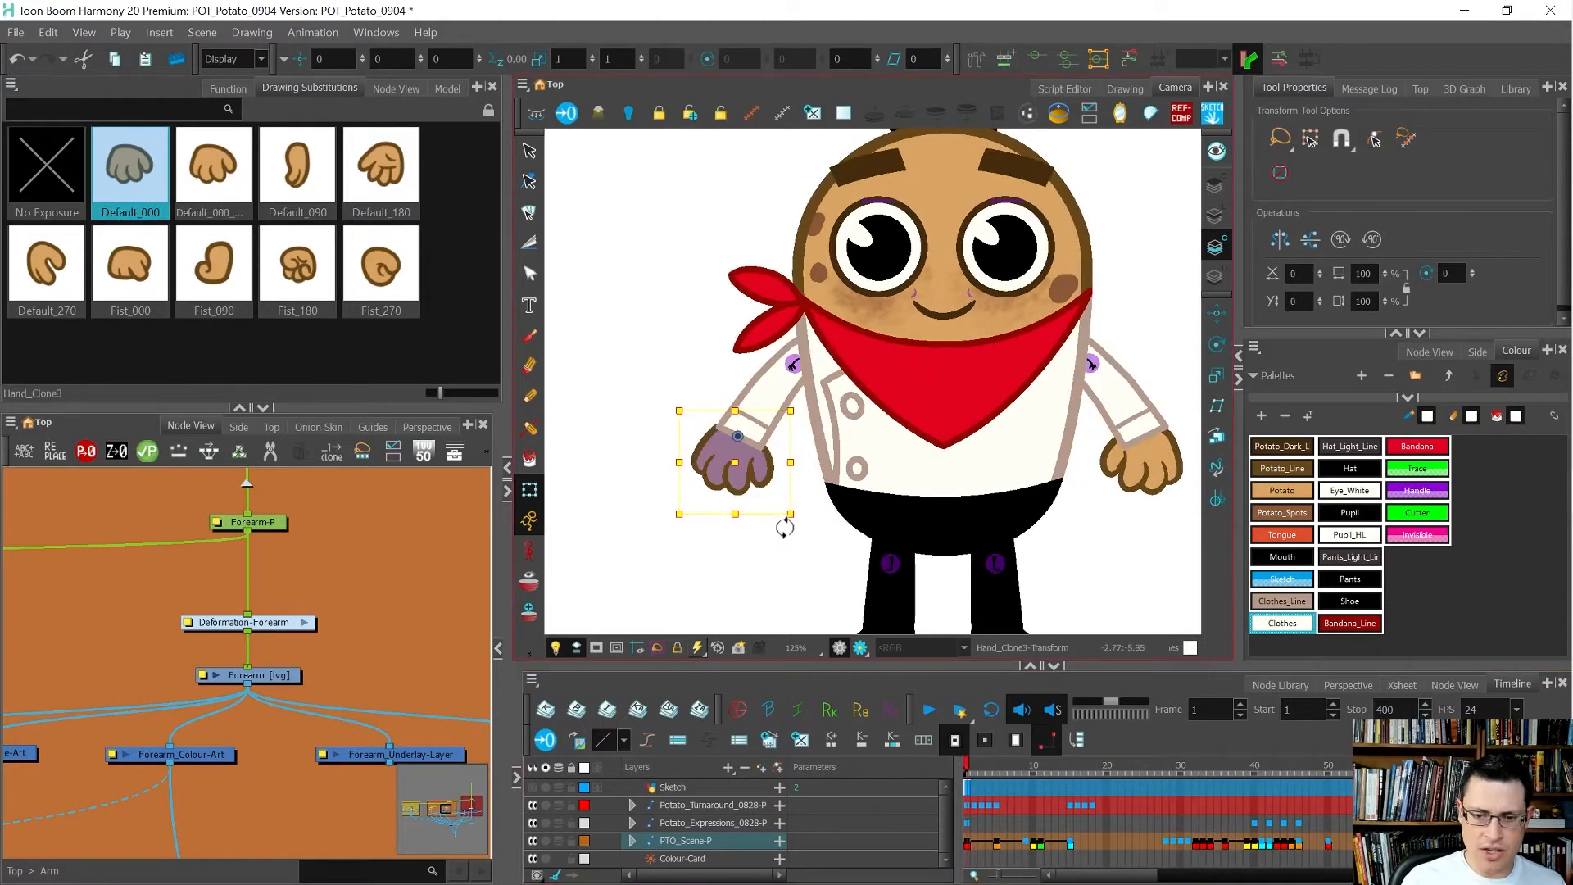
{"action": "scroll", "coordinate": [727, 443], "scroll_direction": "up", "scroll_amount": 3}
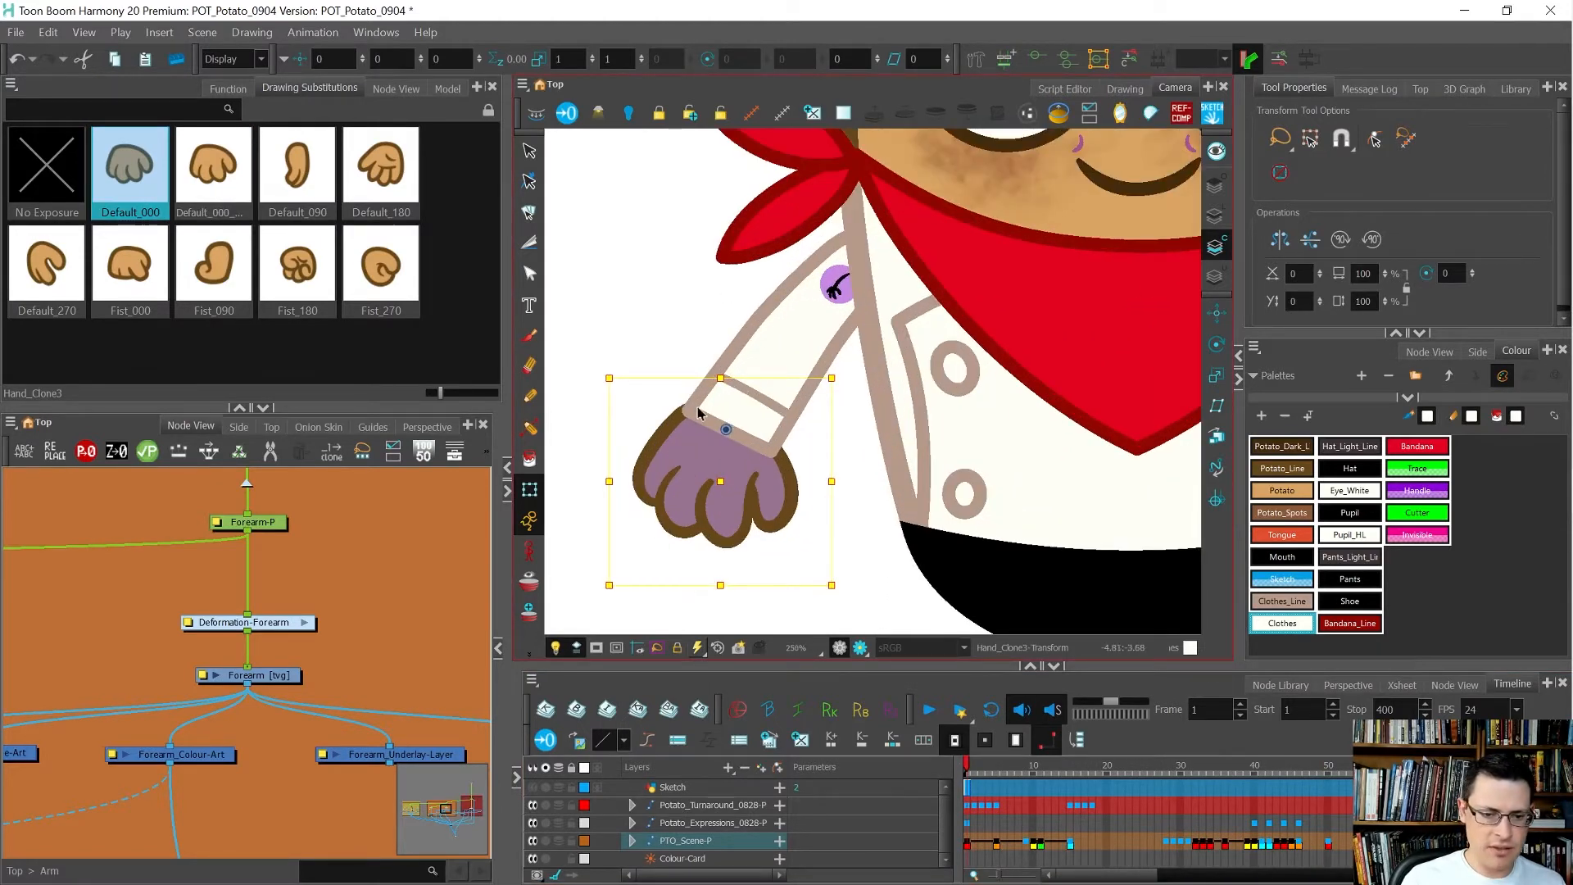
{"action": "left_click", "coordinate": [530, 215]}
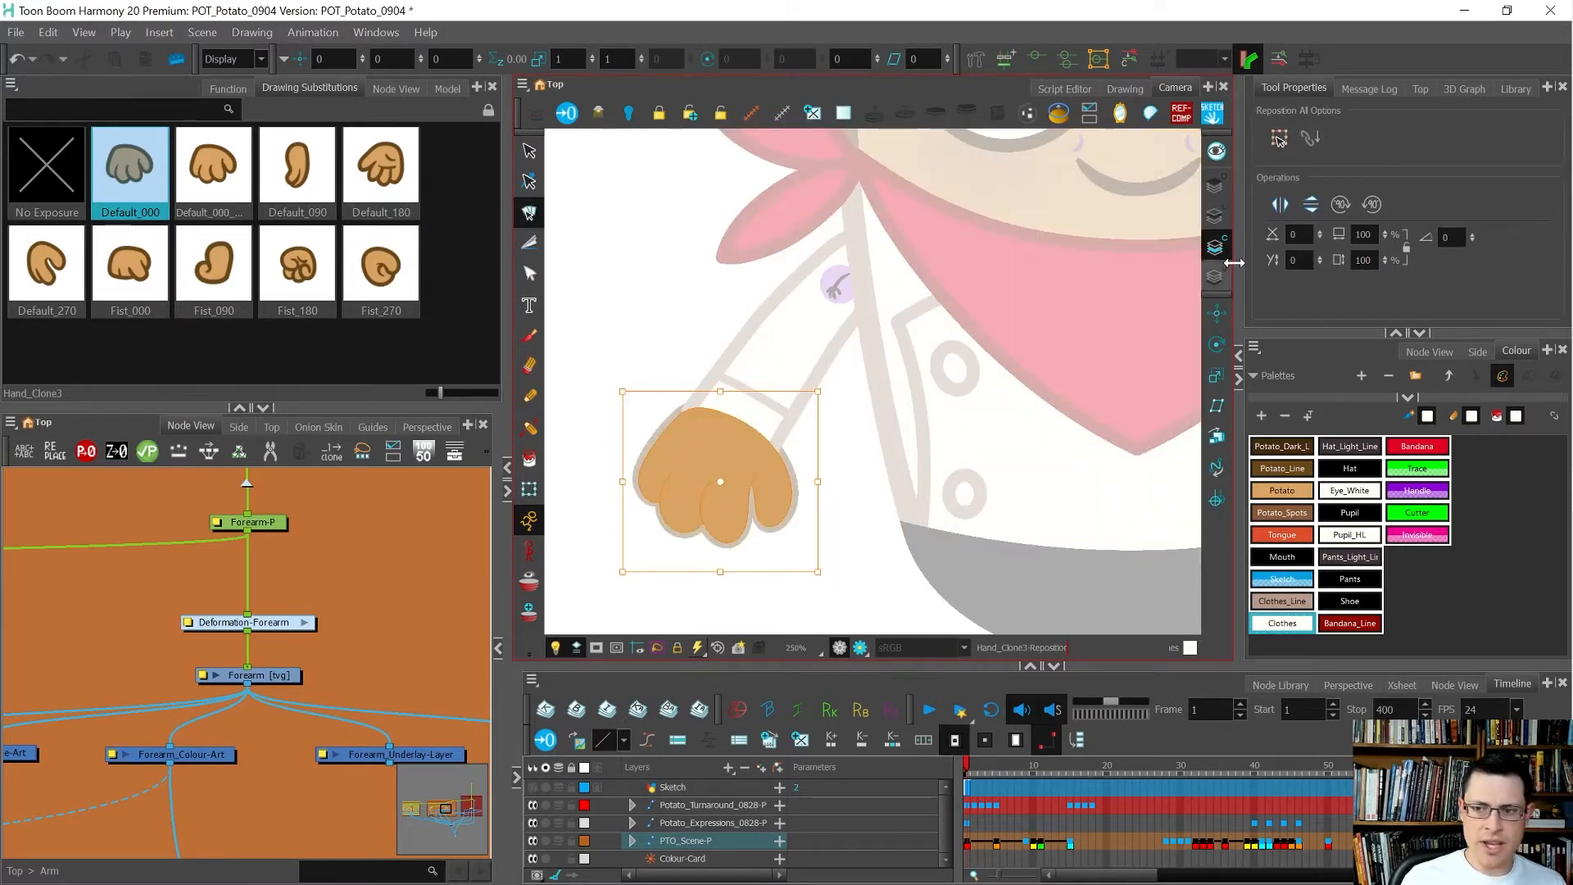
{"action": "left_click", "coordinate": [1216, 186]}
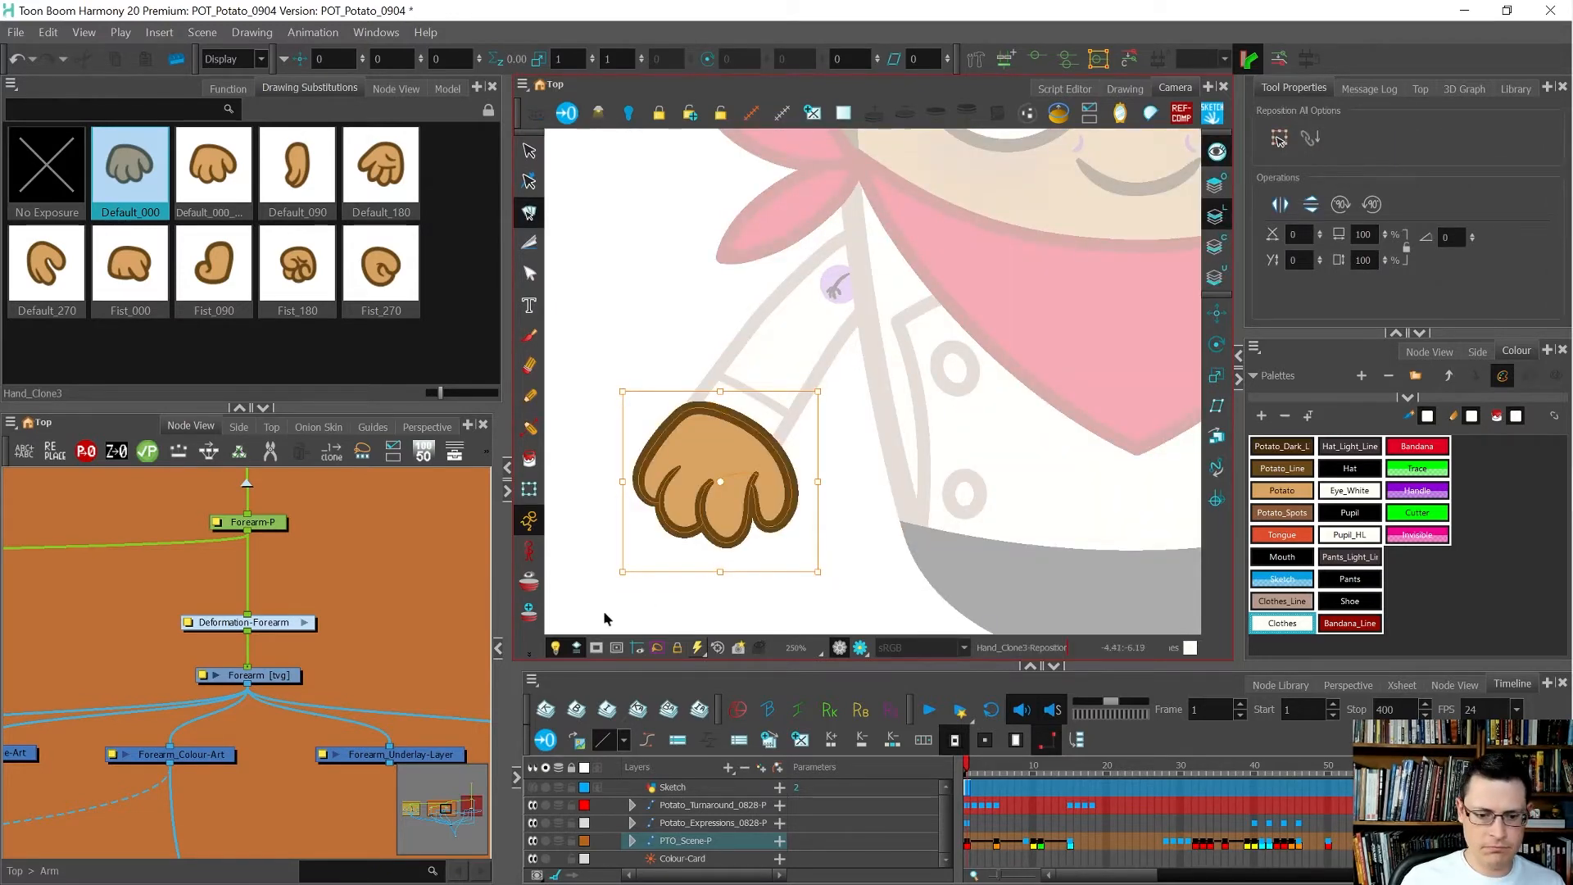
{"action": "left_click", "coordinate": [558, 644]}
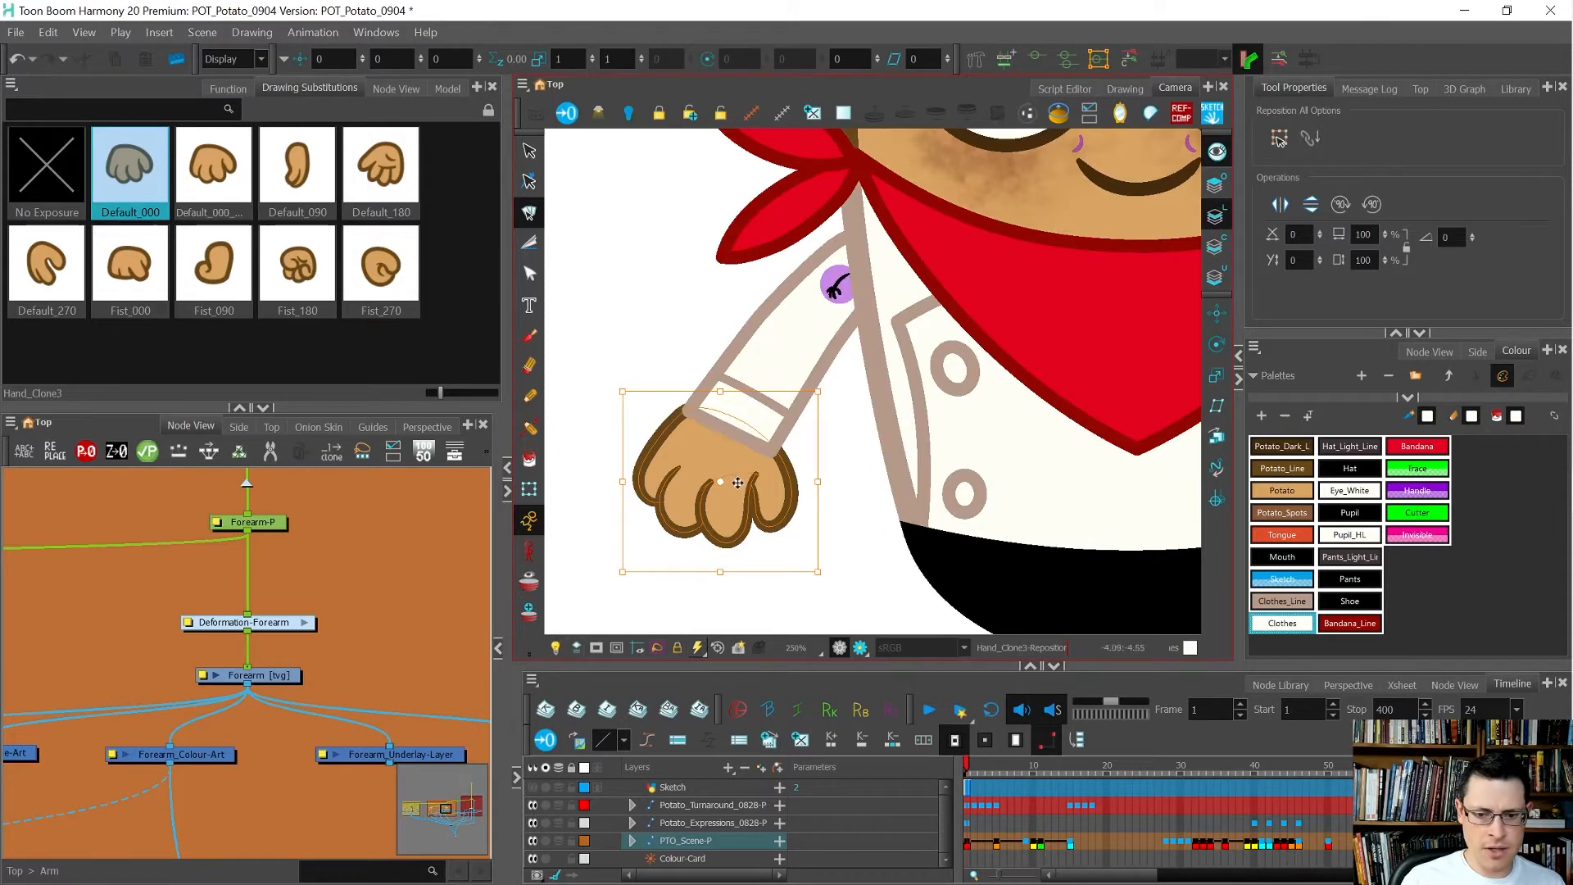
Step: Shift all the hand drawings slightly down and to the right to line up with the cuff
{"action": "scroll", "coordinate": [738, 480], "scroll_direction": "up", "scroll_amount": 2}
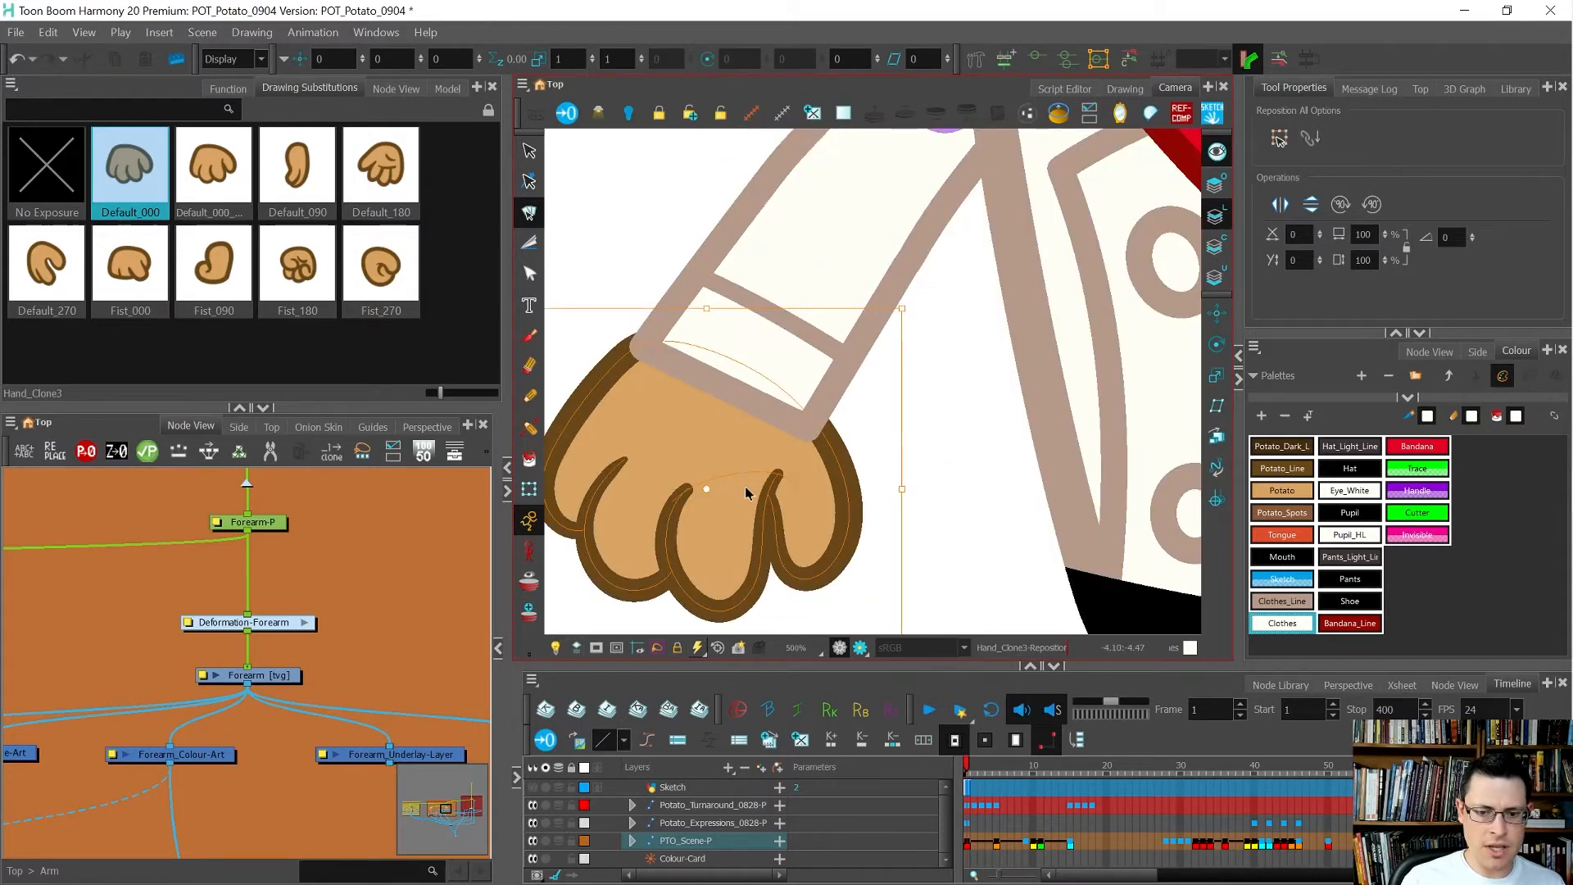
{"action": "left_click_drag", "start_coordinate": [708, 498], "coordinate": [718, 508]}
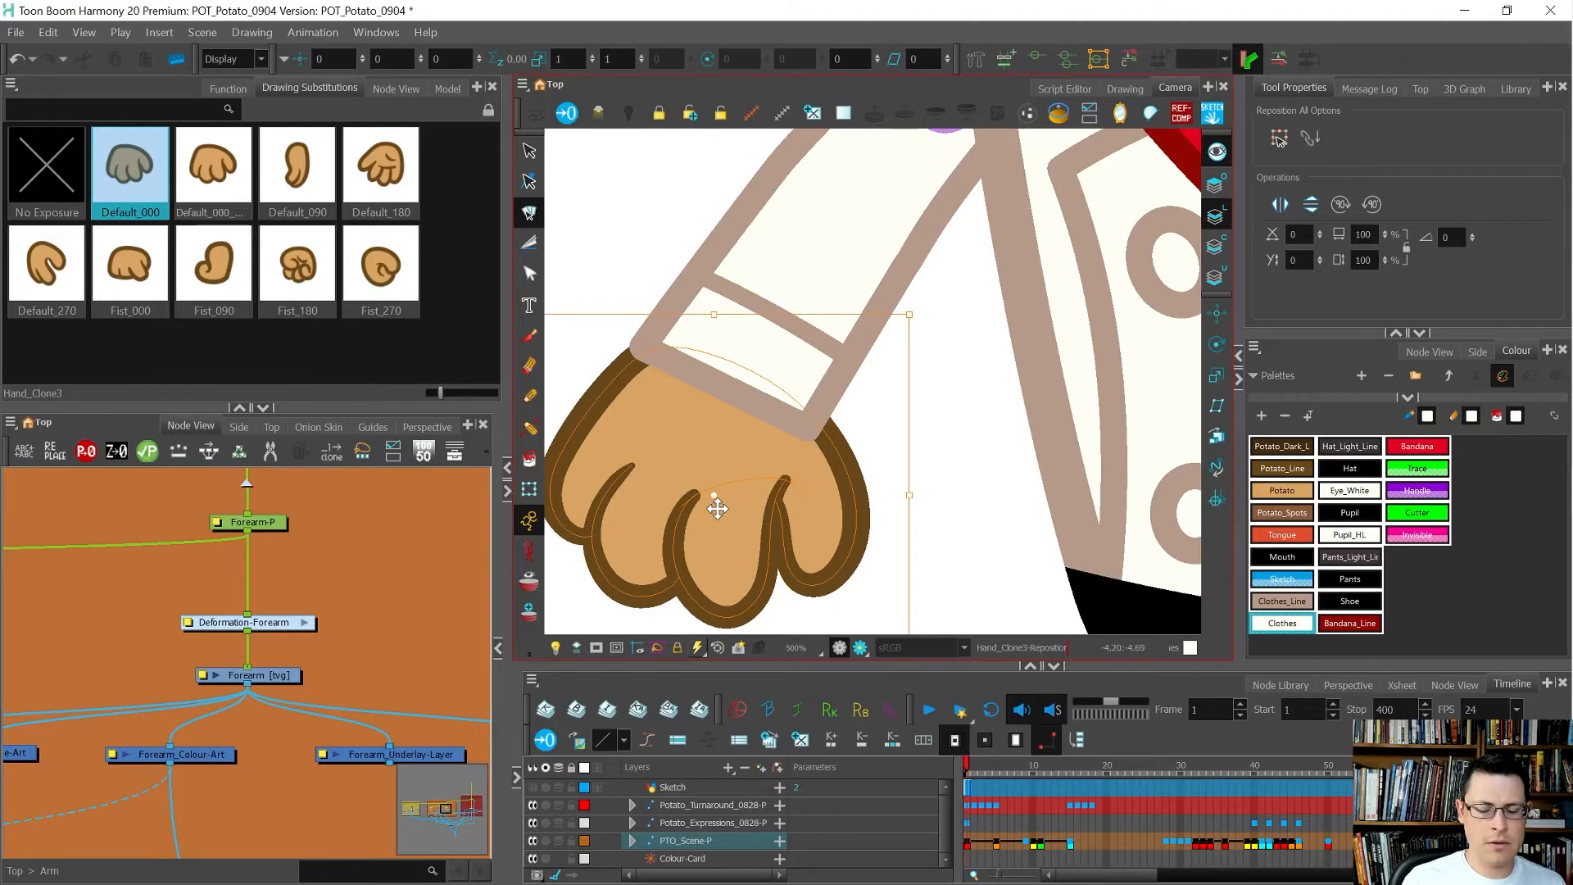
{"action": "scroll", "coordinate": [803, 455], "scroll_direction": "down", "scroll_amount": 4}
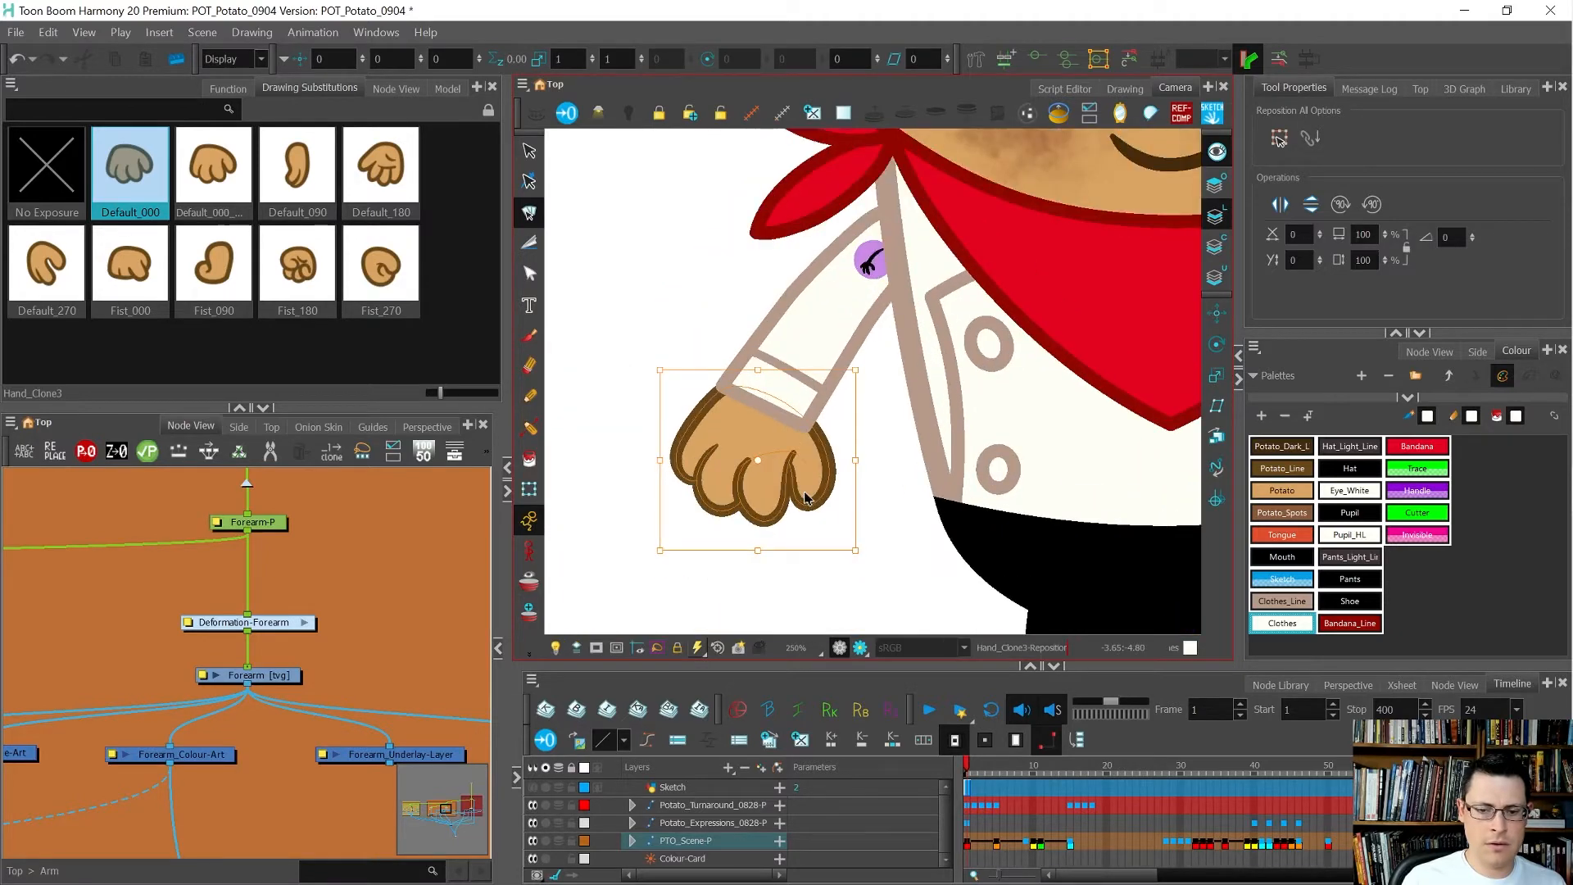
{"action": "scroll", "coordinate": [805, 498], "scroll_direction": "up", "scroll_amount": 2}
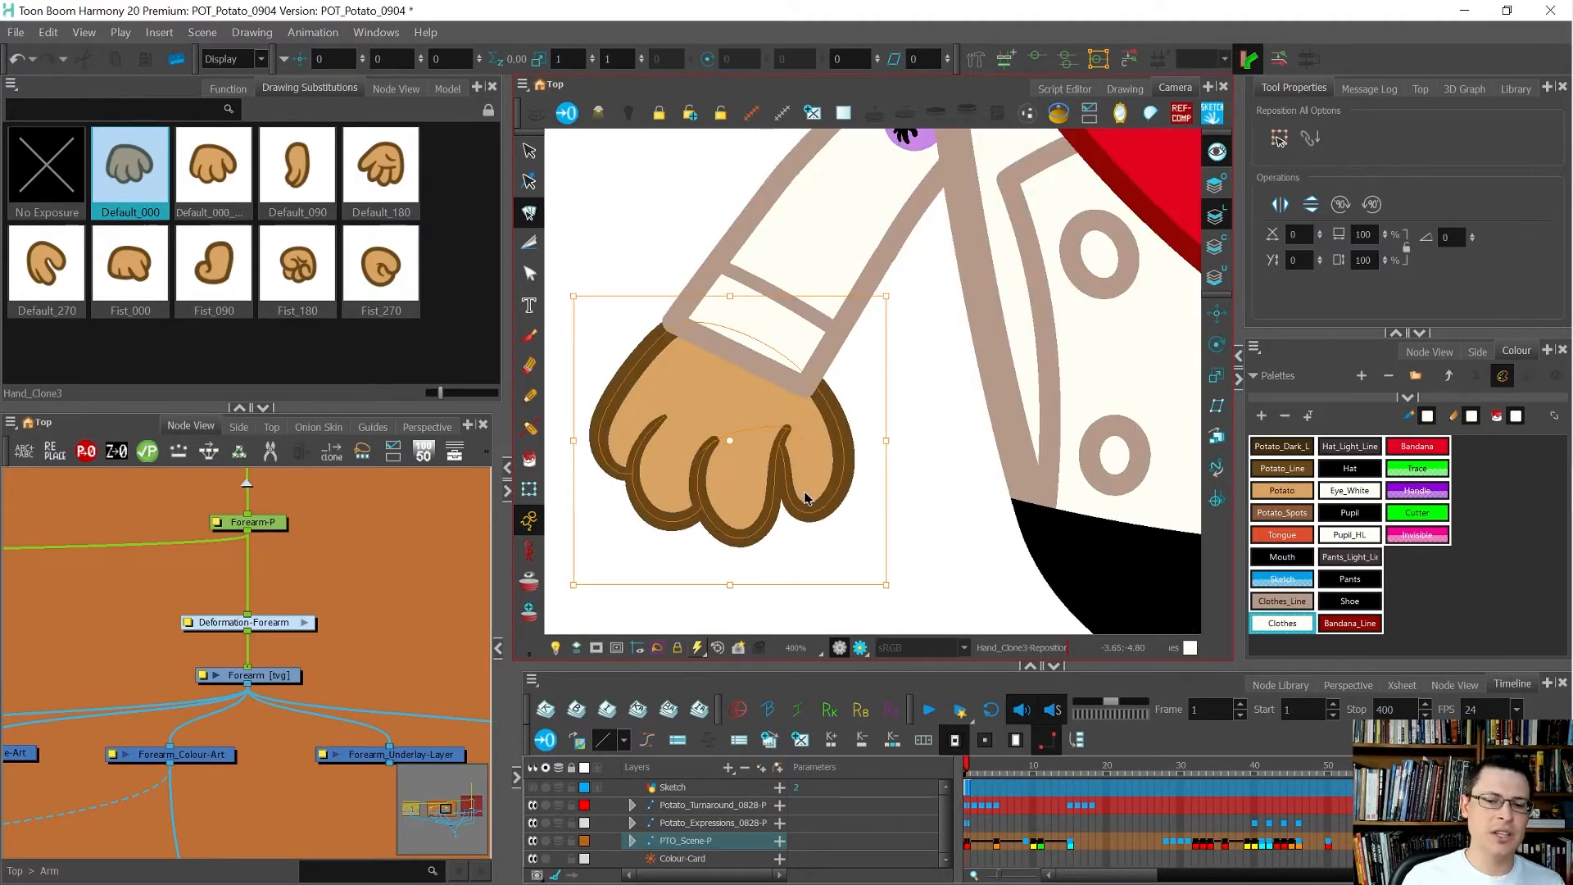
{"action": "scroll", "coordinate": [816, 488], "scroll_direction": "down", "scroll_amount": 1}
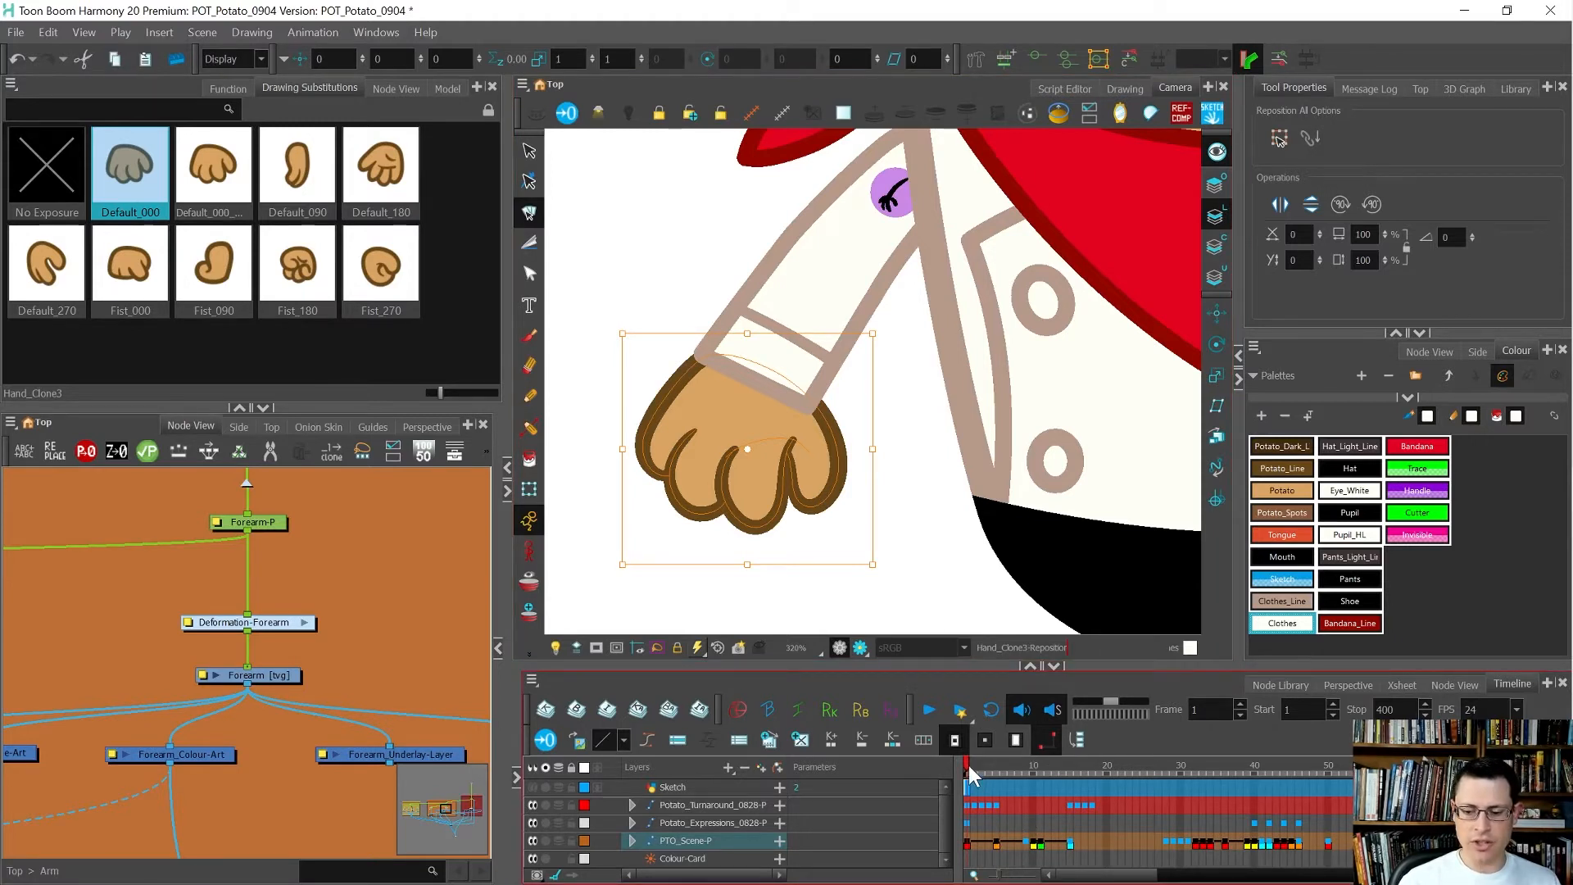
Step: Rotate the hand slightly clockwise about its wrist pivot at frame 1
{"action": "key", "text": "alt+s"}
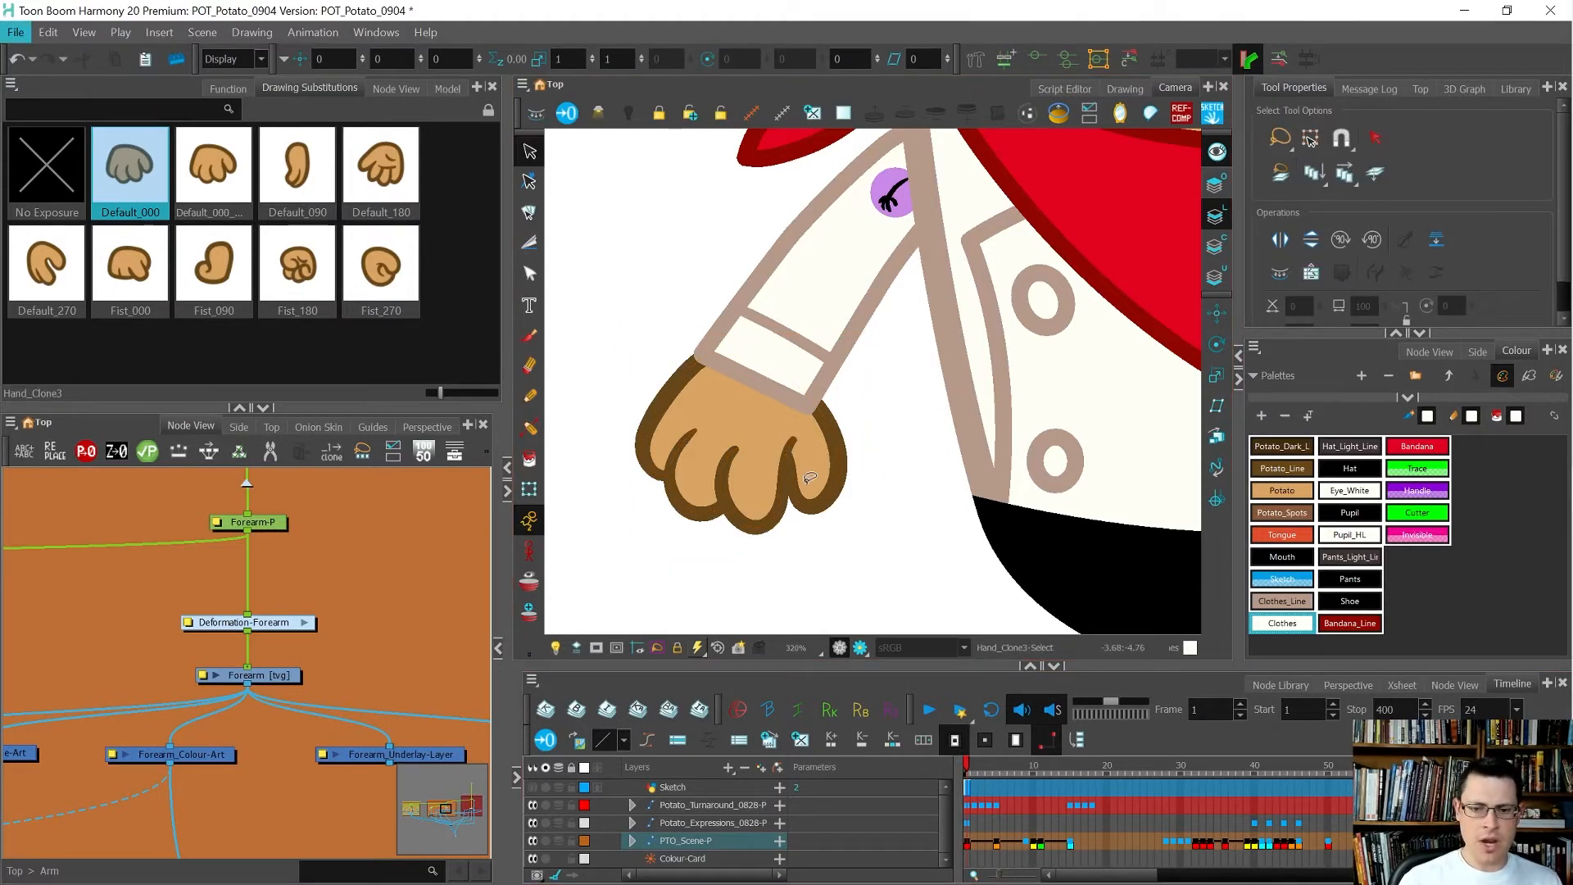
{"action": "left_click", "coordinate": [809, 478]}
{"action": "key", "text": "shift+t"}
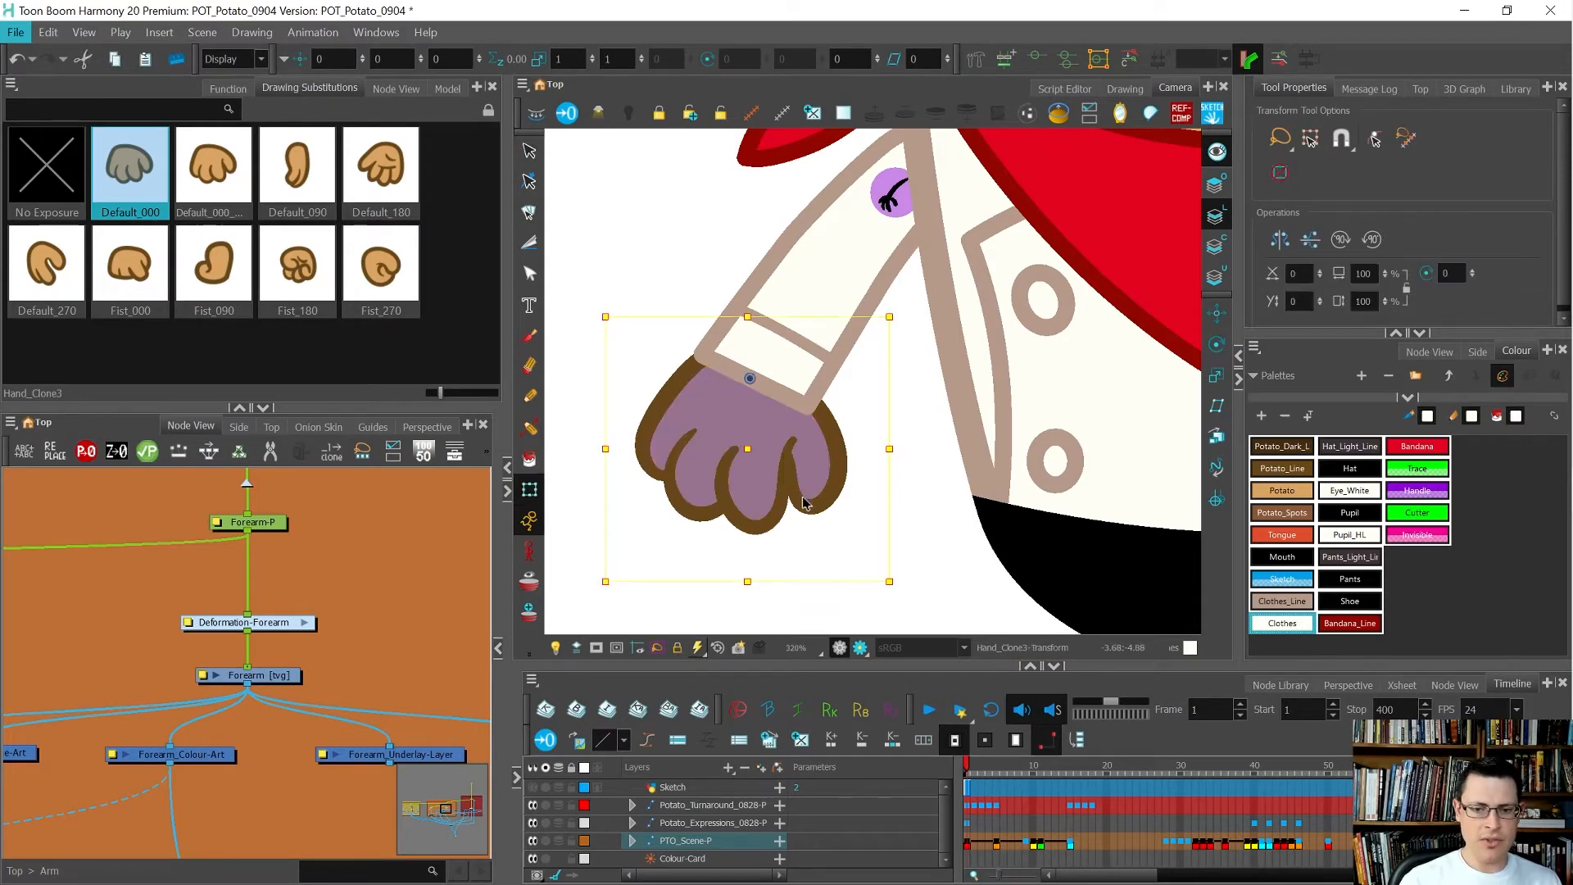
{"action": "scroll", "coordinate": [863, 532], "scroll_direction": "up", "scroll_amount": 1}
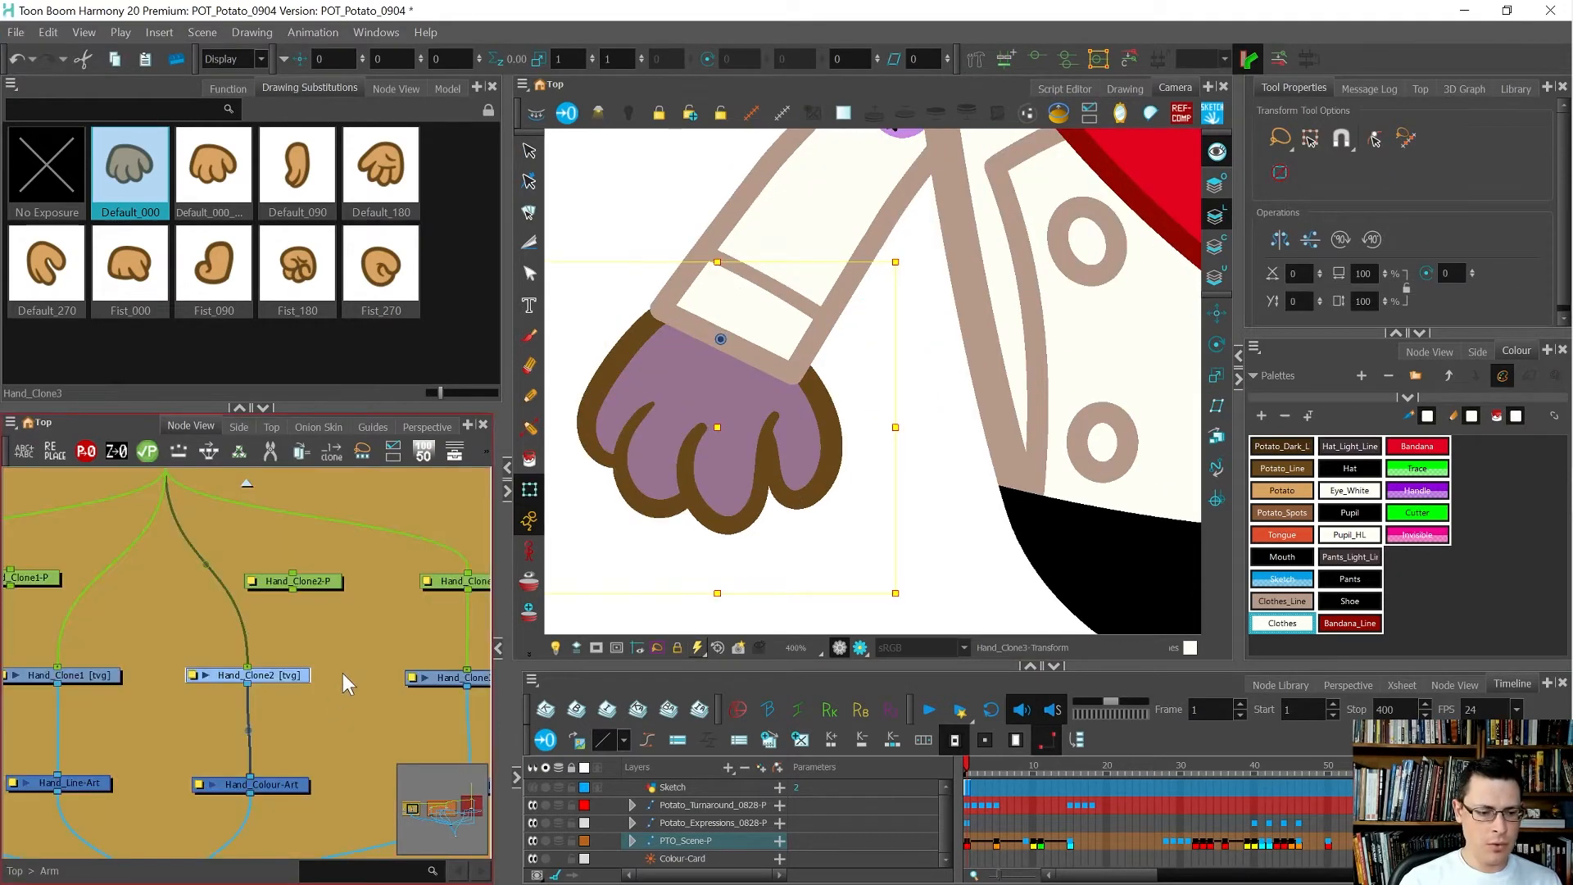
{"action": "left_click_drag", "start_coordinate": [854, 509], "coordinate": [825, 532]}
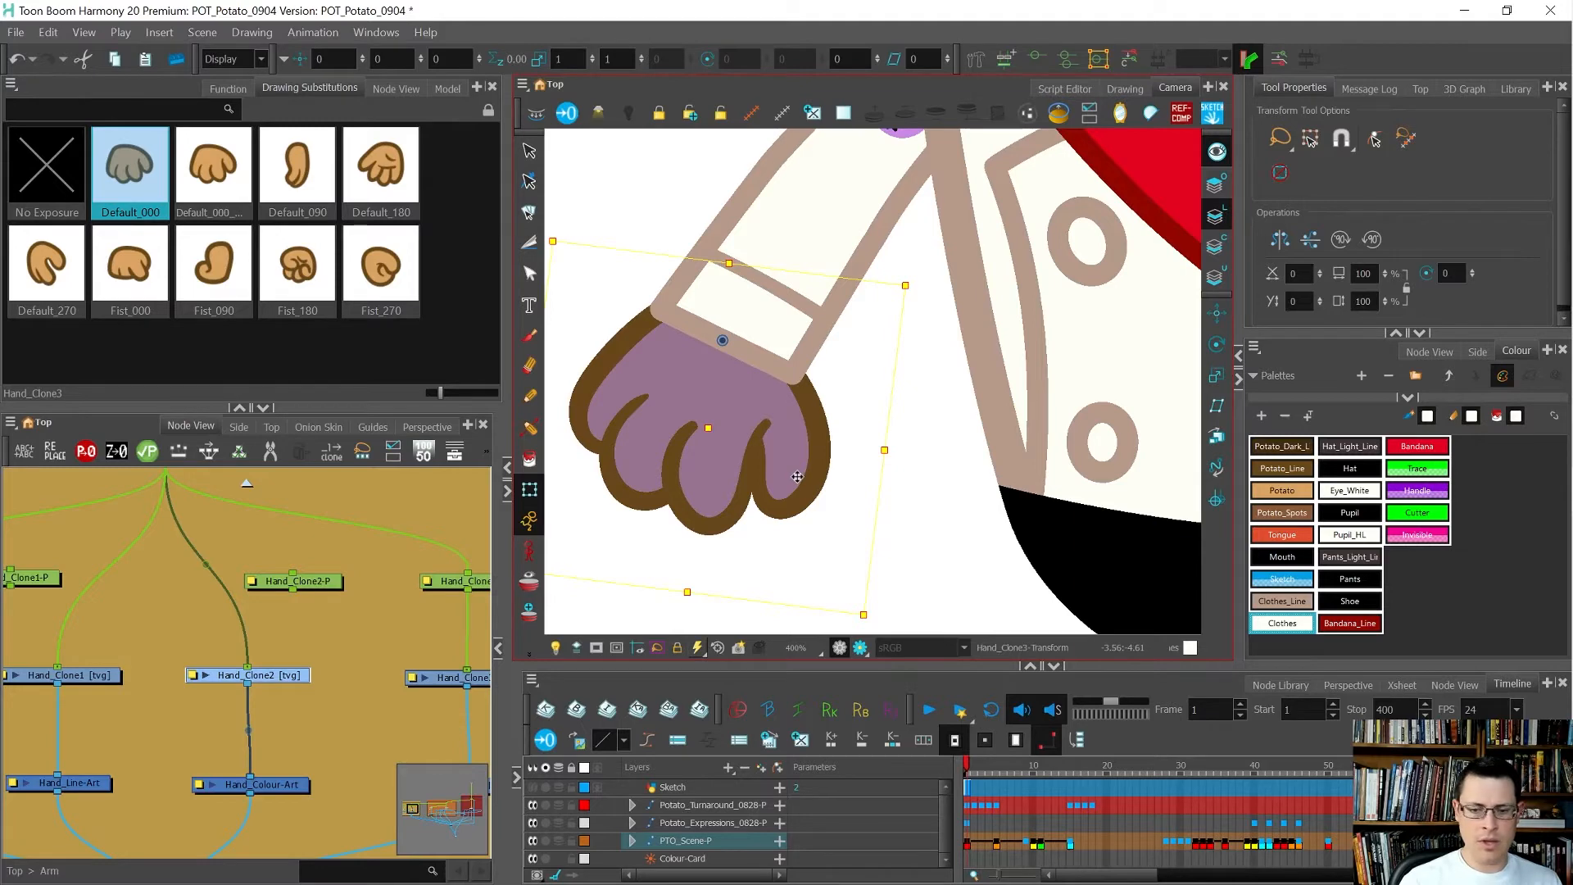
{"action": "key", "text": "period"}
{"action": "key", "text": "comma"}
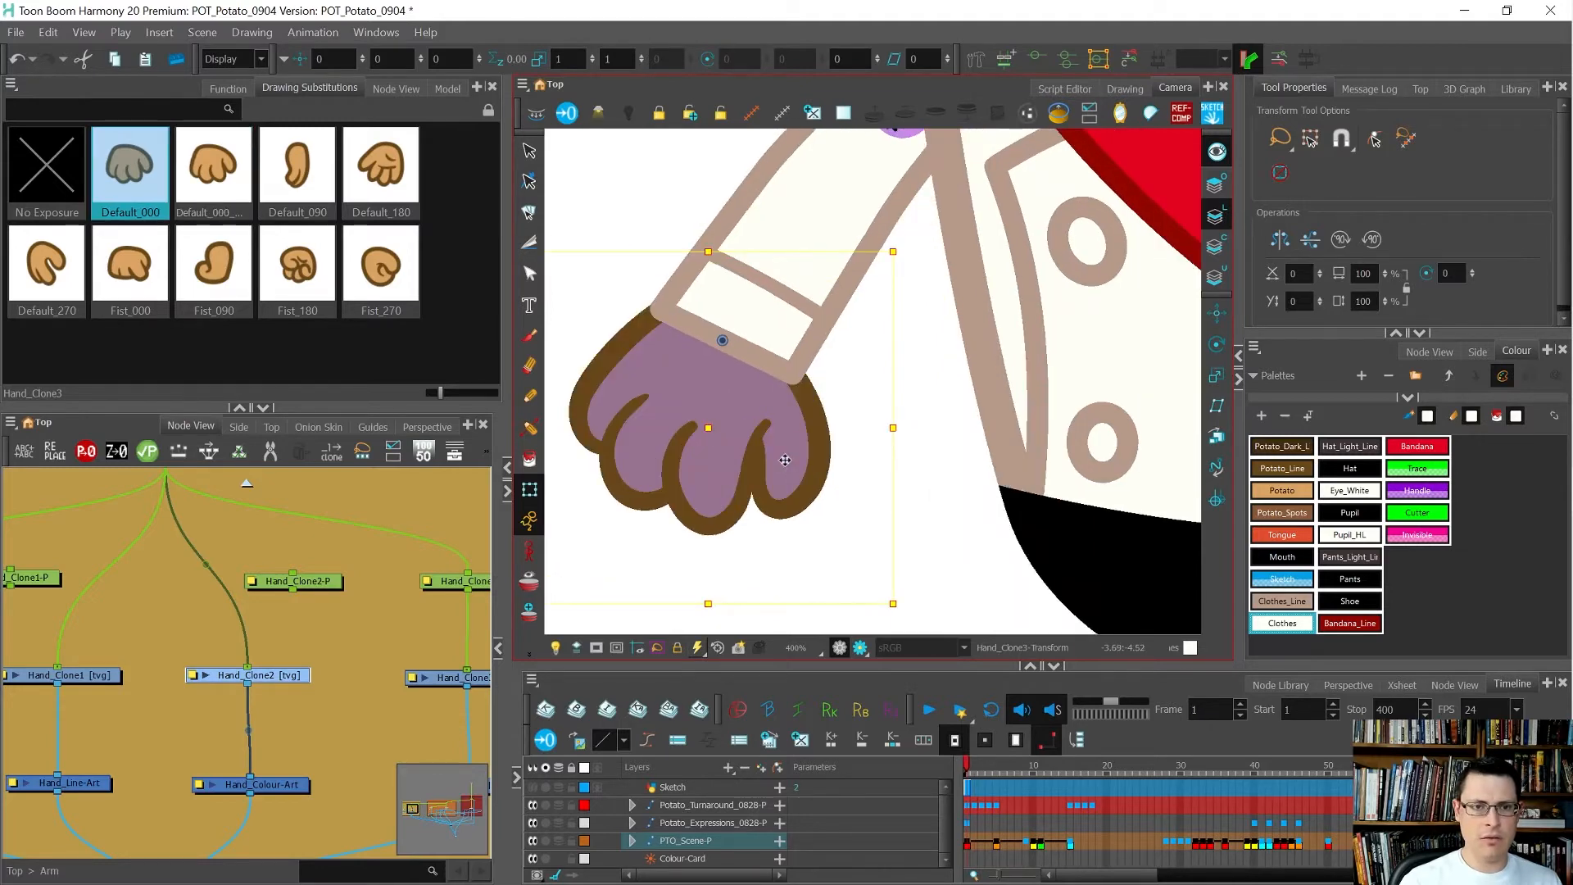
Step: Rotate the whole front-view hand about 26° clockwise about the wrist through its Hand-MP peg
{"action": "scroll", "coordinate": [228, 726], "scroll_direction": "down", "scroll_amount": 2}
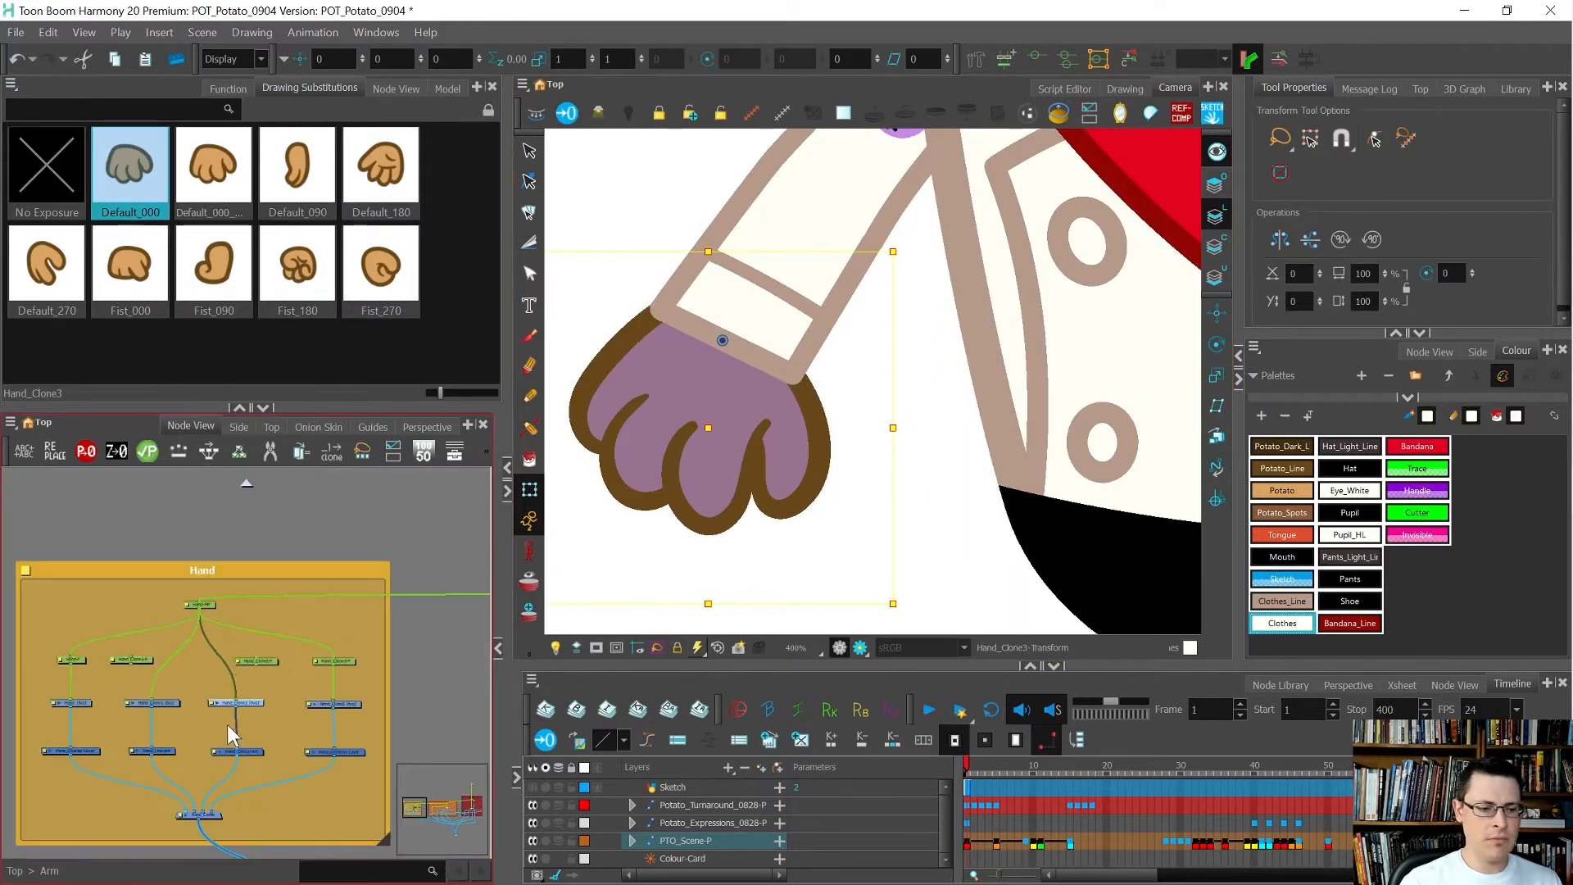
{"action": "scroll", "coordinate": [233, 627], "scroll_direction": "up", "scroll_amount": 2}
{"action": "left_click_drag", "start_coordinate": [279, 579], "coordinate": [127, 521]}
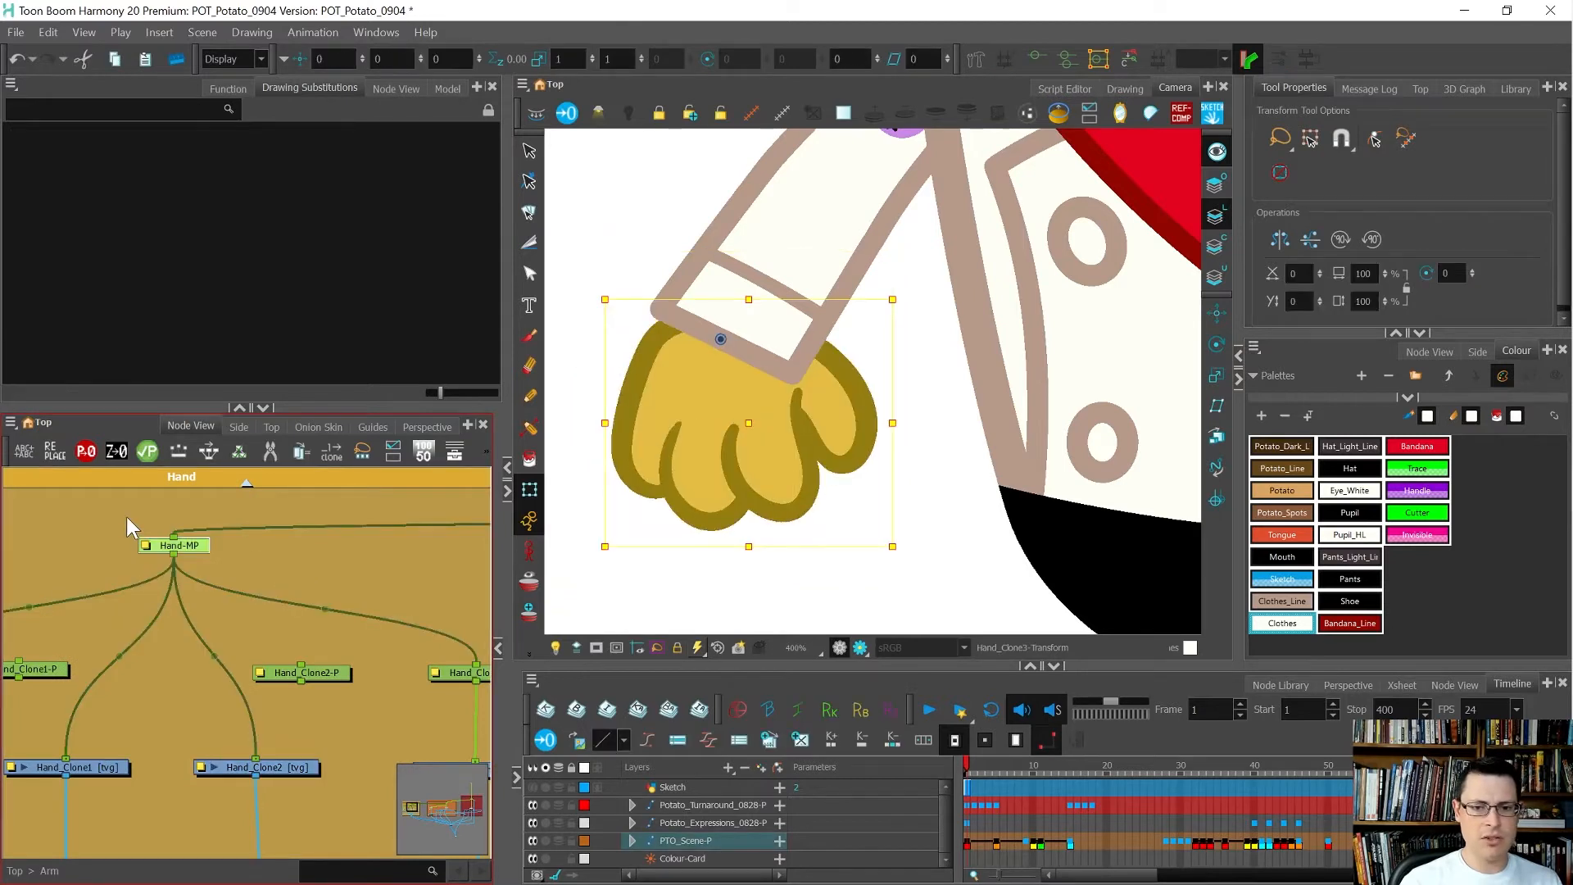
{"action": "left_click_drag", "start_coordinate": [874, 482], "coordinate": [809, 559]}
{"action": "scroll", "coordinate": [744, 457], "scroll_direction": "down", "scroll_amount": 5}
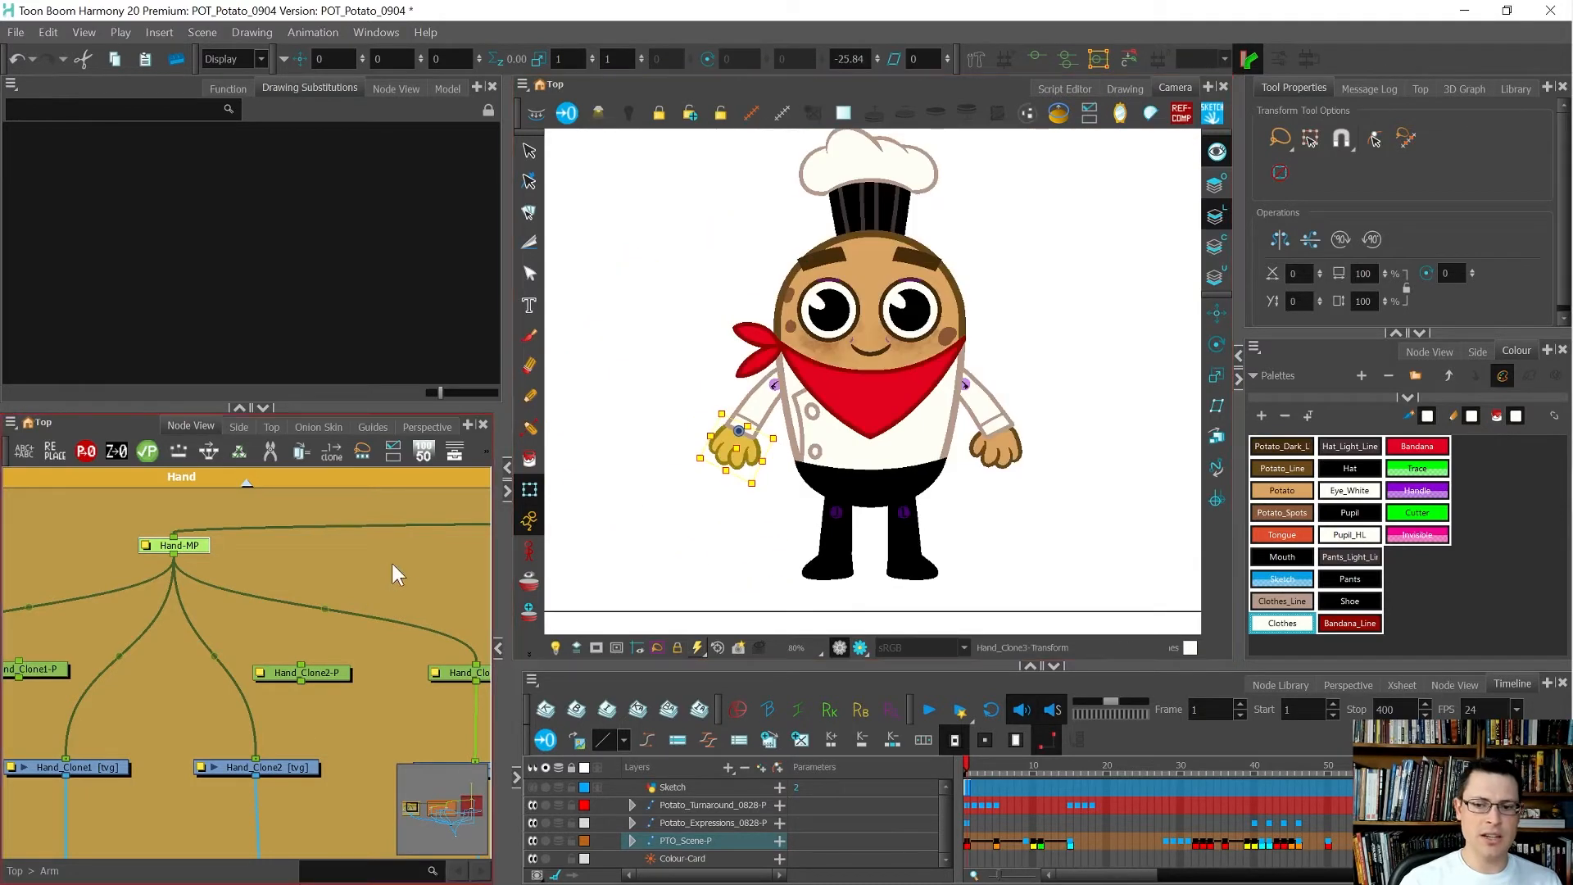
{"action": "left_click", "coordinate": [392, 564]}
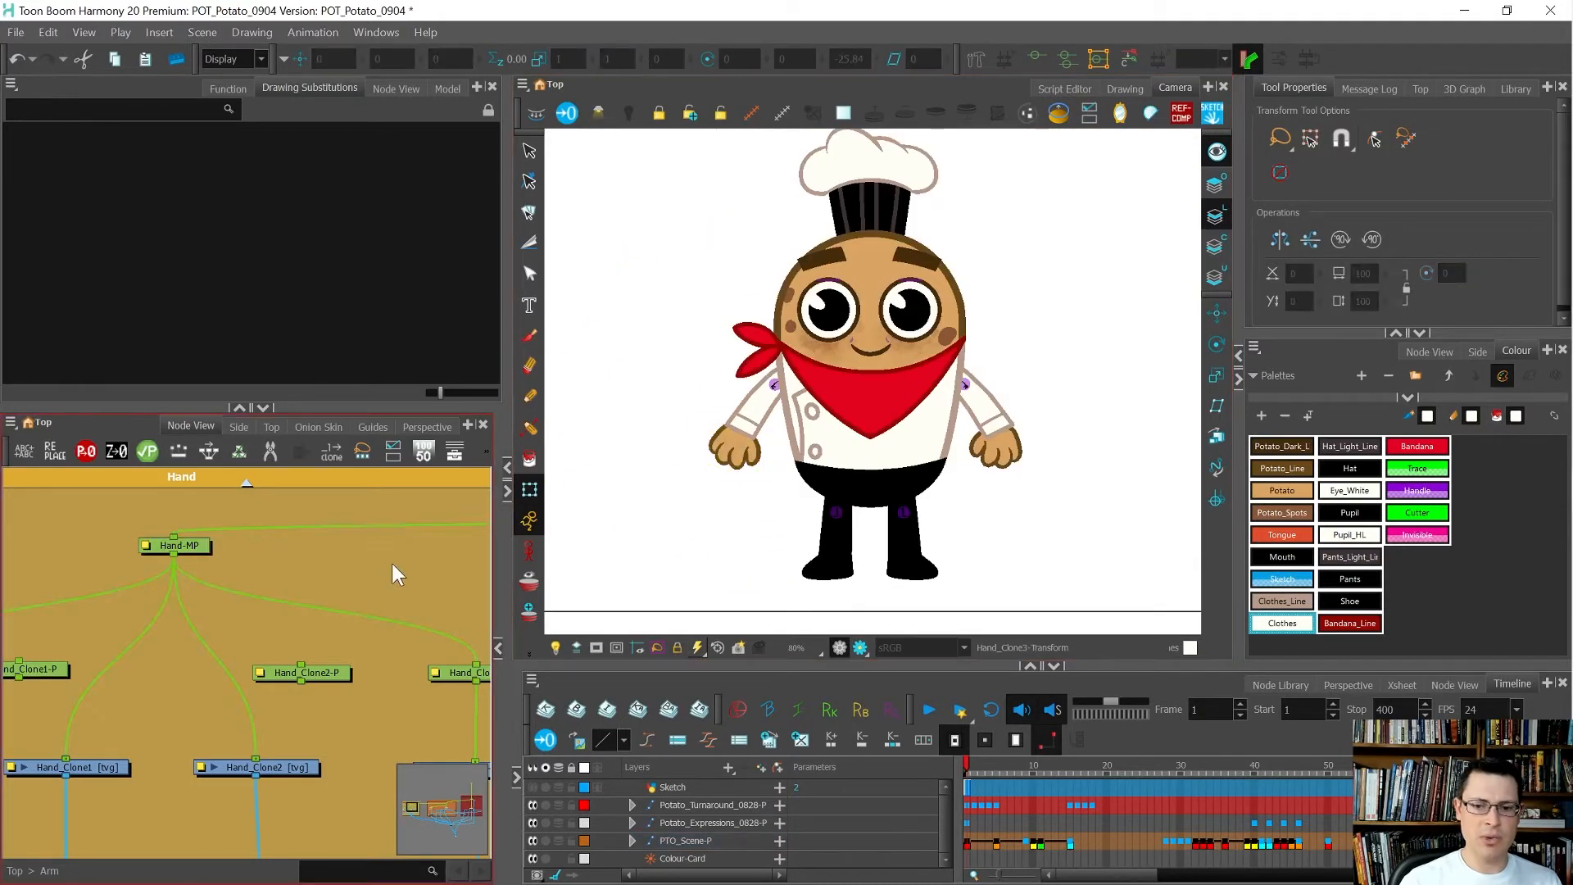
Step: Test-rotate the front-view forearm and hand about the elbow and undo the rotations
{"action": "scroll", "coordinate": [762, 414], "scroll_direction": "up", "scroll_amount": 3}
{"action": "scroll", "coordinate": [768, 417], "scroll_direction": "up", "scroll_amount": 2}
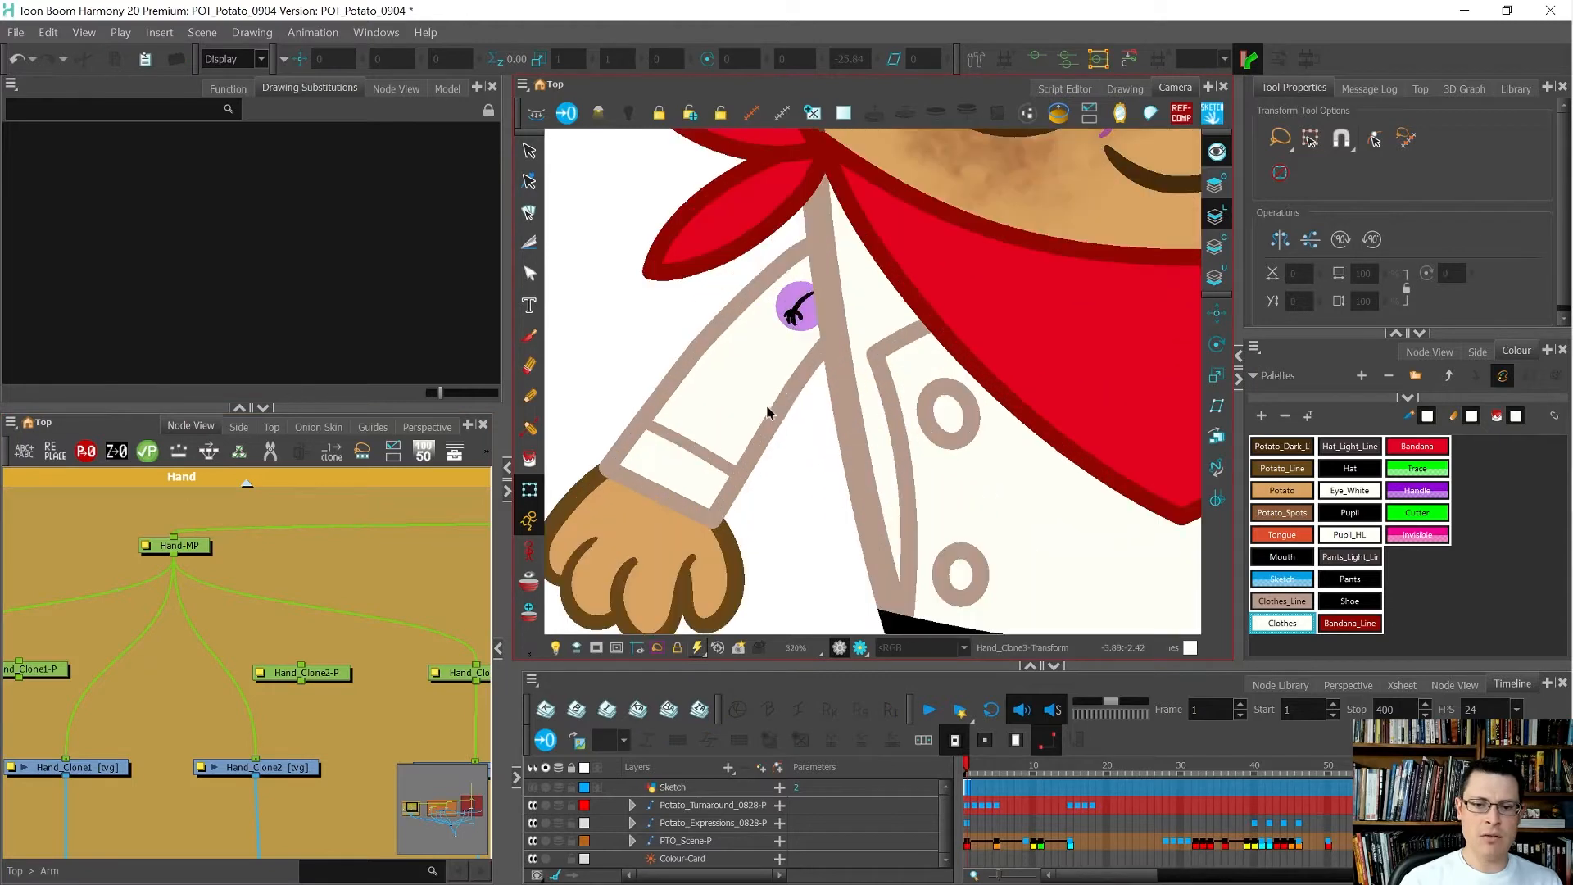
{"action": "left_click", "coordinate": [708, 416]}
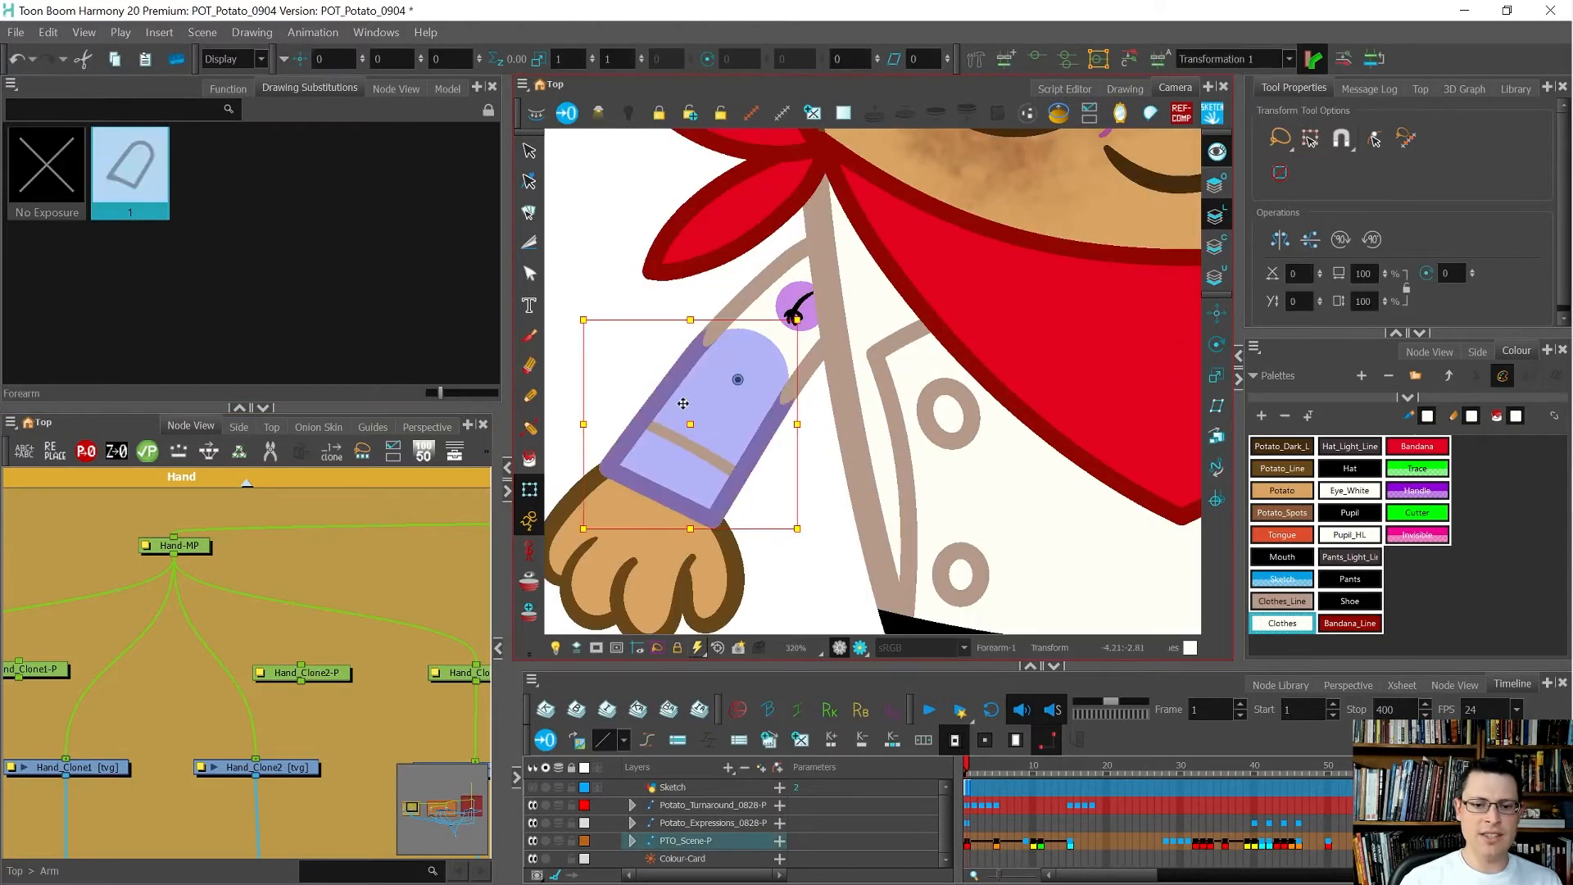
{"action": "scroll", "coordinate": [686, 385], "scroll_direction": "down", "scroll_amount": 1}
{"action": "left_click", "coordinate": [353, 563]}
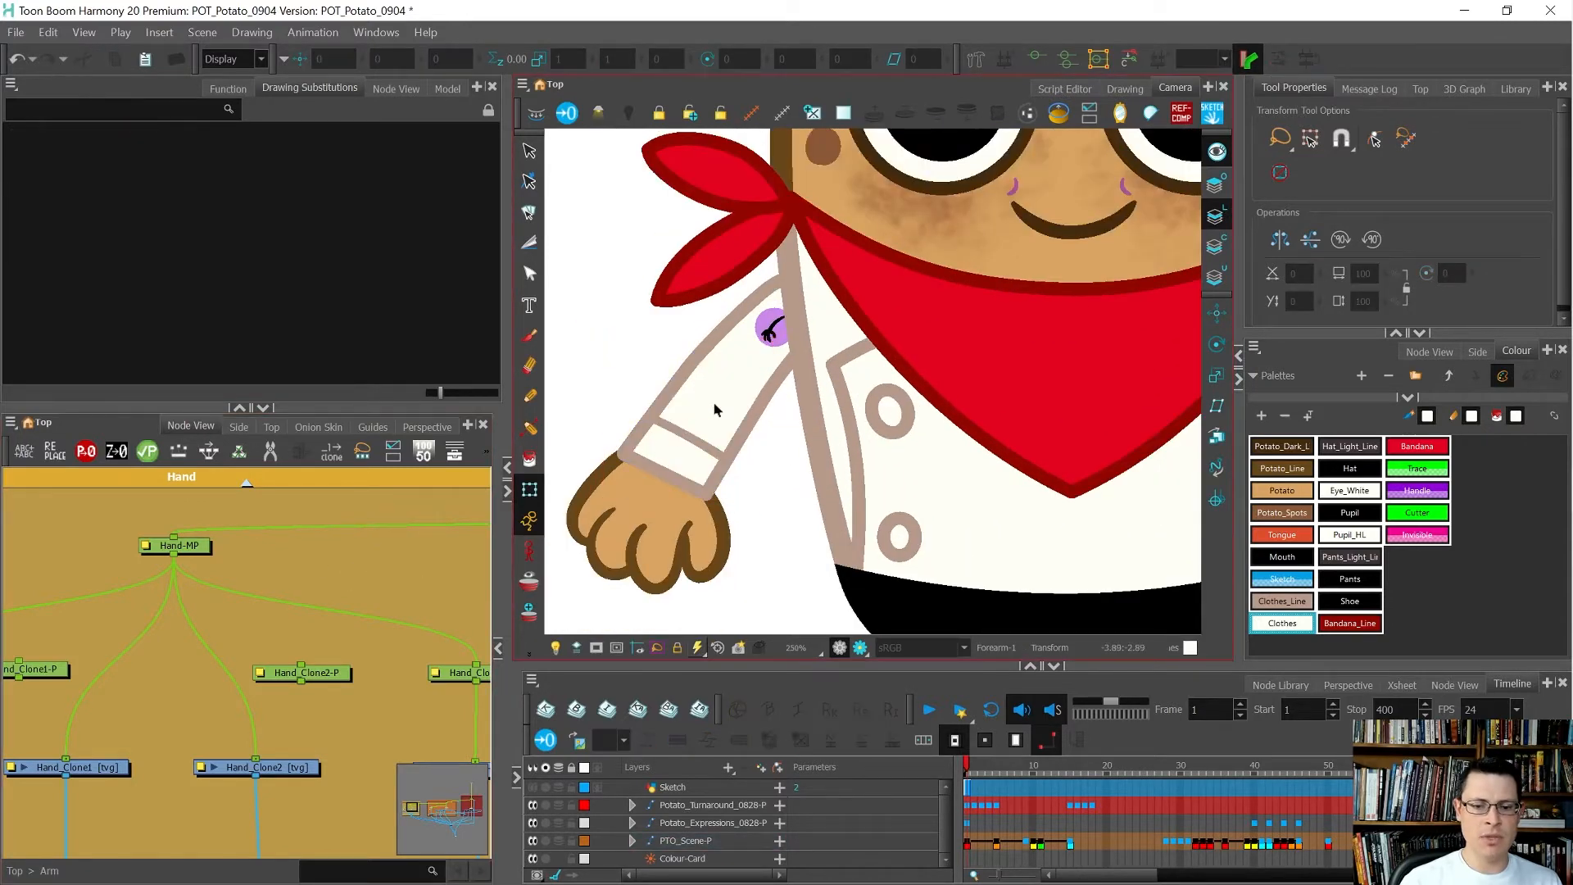
{"action": "left_click", "coordinate": [715, 408]}
{"action": "key", "text": "b"}
{"action": "scroll", "coordinate": [878, 479], "scroll_direction": "down", "scroll_amount": 3}
{"action": "key", "text": "b"}
{"action": "left_click_drag", "start_coordinate": [907, 519], "coordinate": [873, 581]}
{"action": "key", "text": "ctrl+z"}
{"action": "key", "text": "ctrl+z"}
{"action": "key", "text": "ctrl+z"}
{"action": "key", "text": "ctrl+z"}
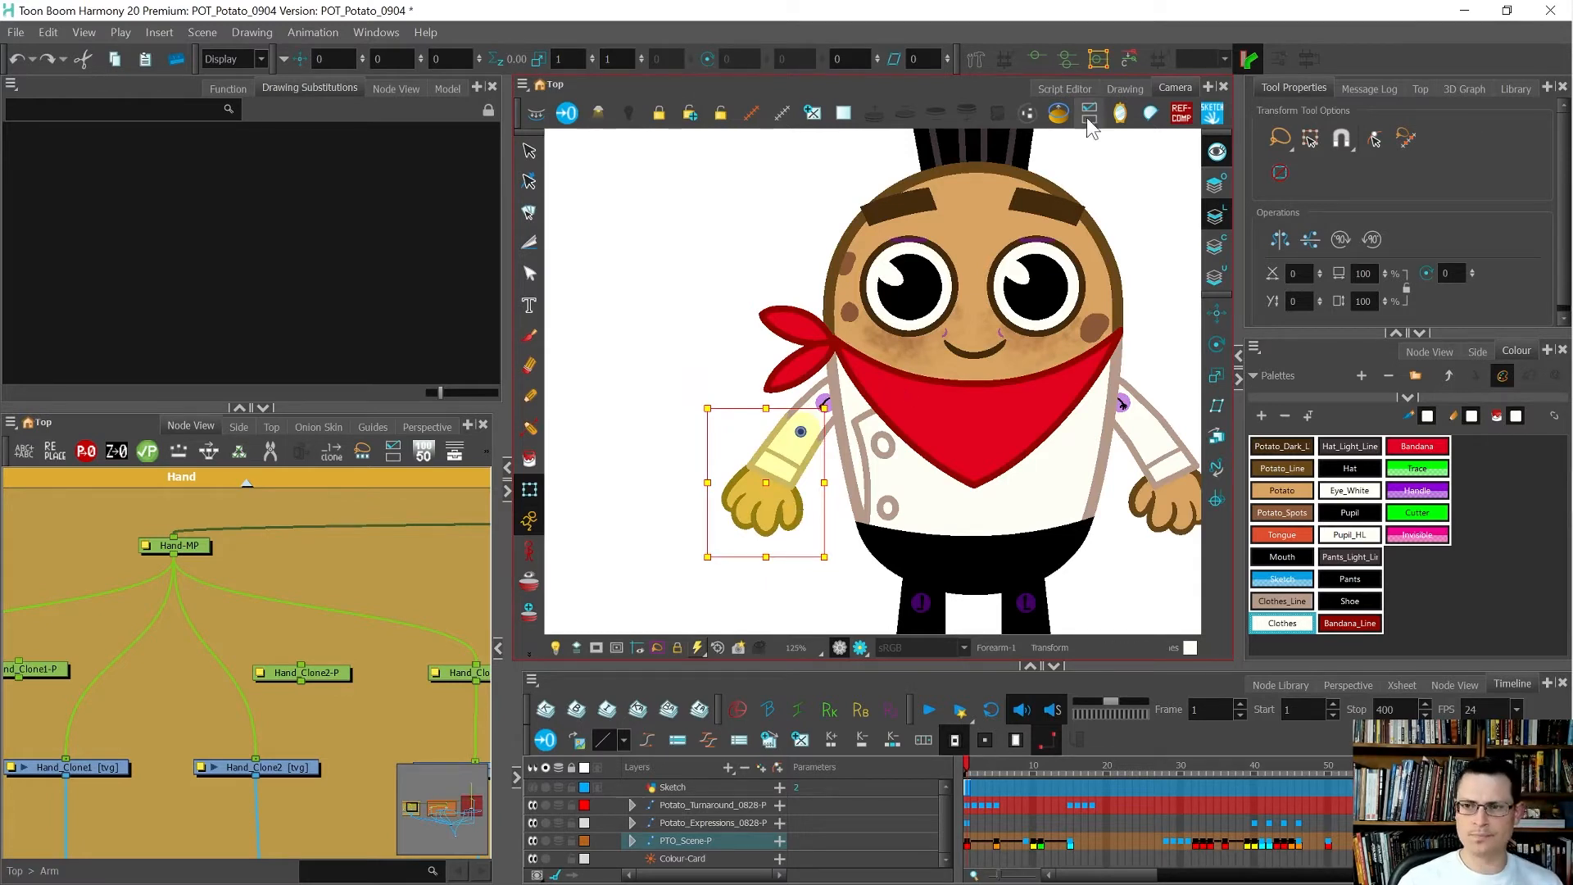
Step: Open the forearm drawing on its own and isolate its underlay art
{"action": "left_click", "coordinate": [1120, 92]}
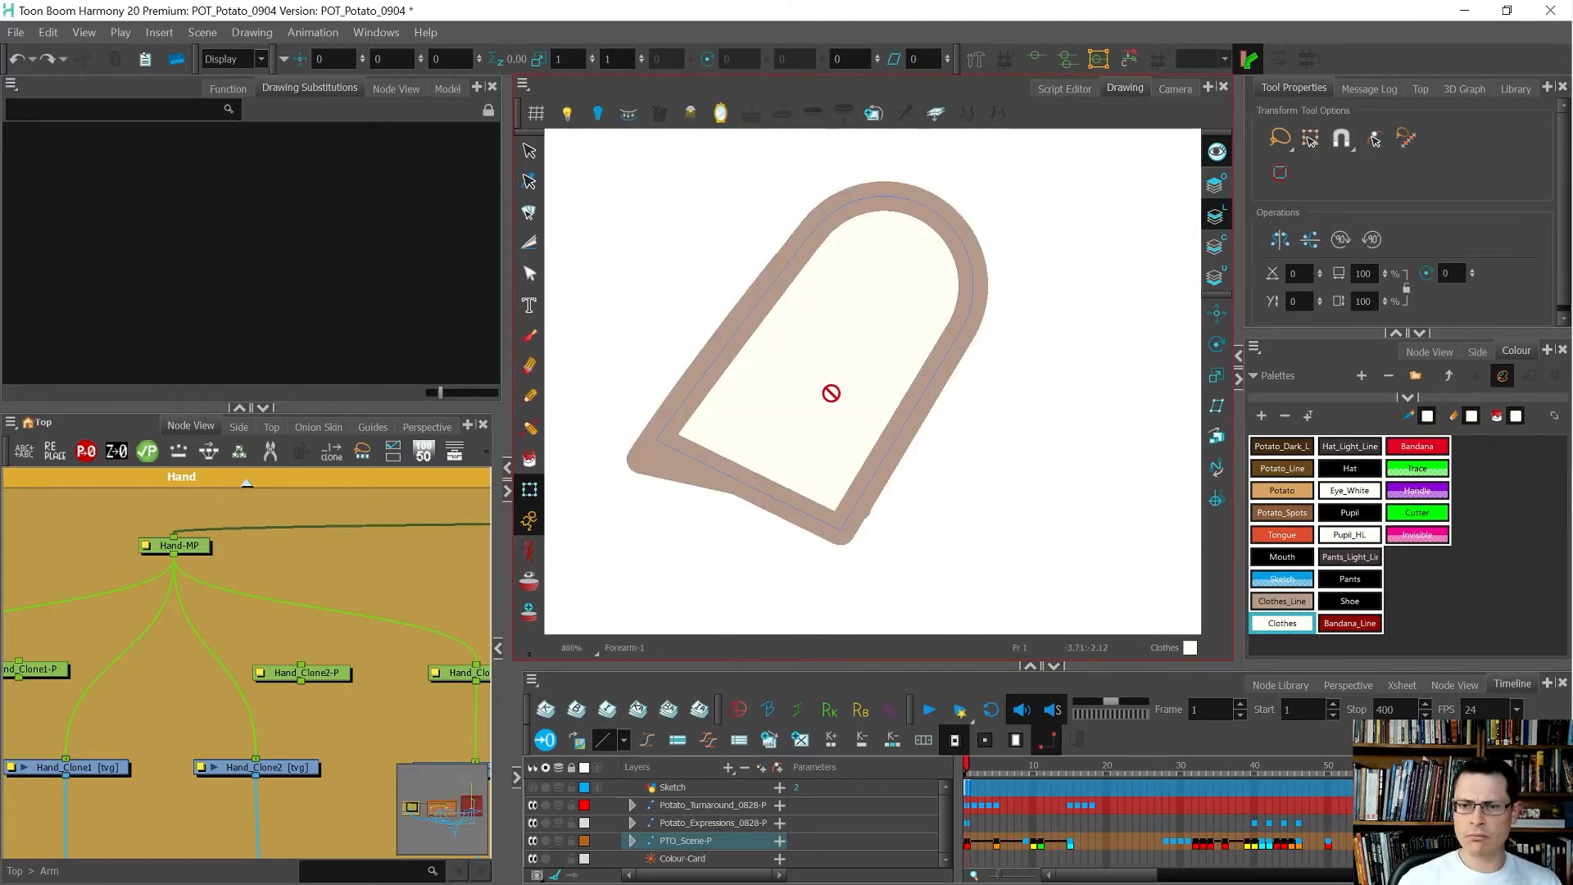
{"action": "scroll", "coordinate": [822, 396], "scroll_direction": "down", "scroll_amount": 2}
{"action": "scroll", "coordinate": [686, 469], "scroll_direction": "up", "scroll_amount": 4}
{"action": "key", "text": "alt+s"}
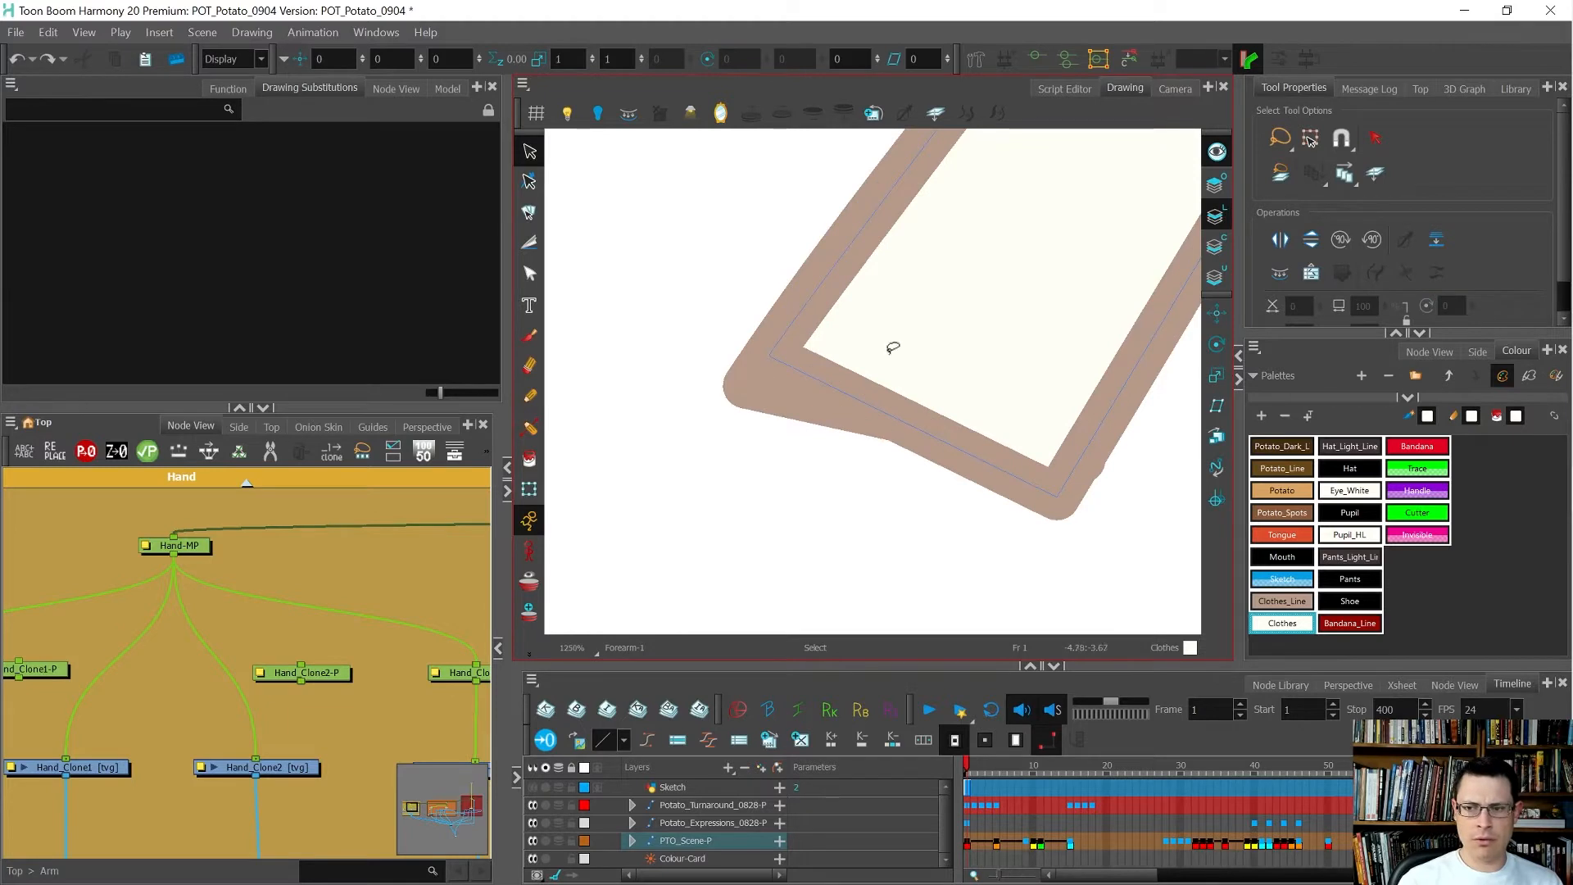
{"action": "left_click", "coordinate": [1218, 245]}
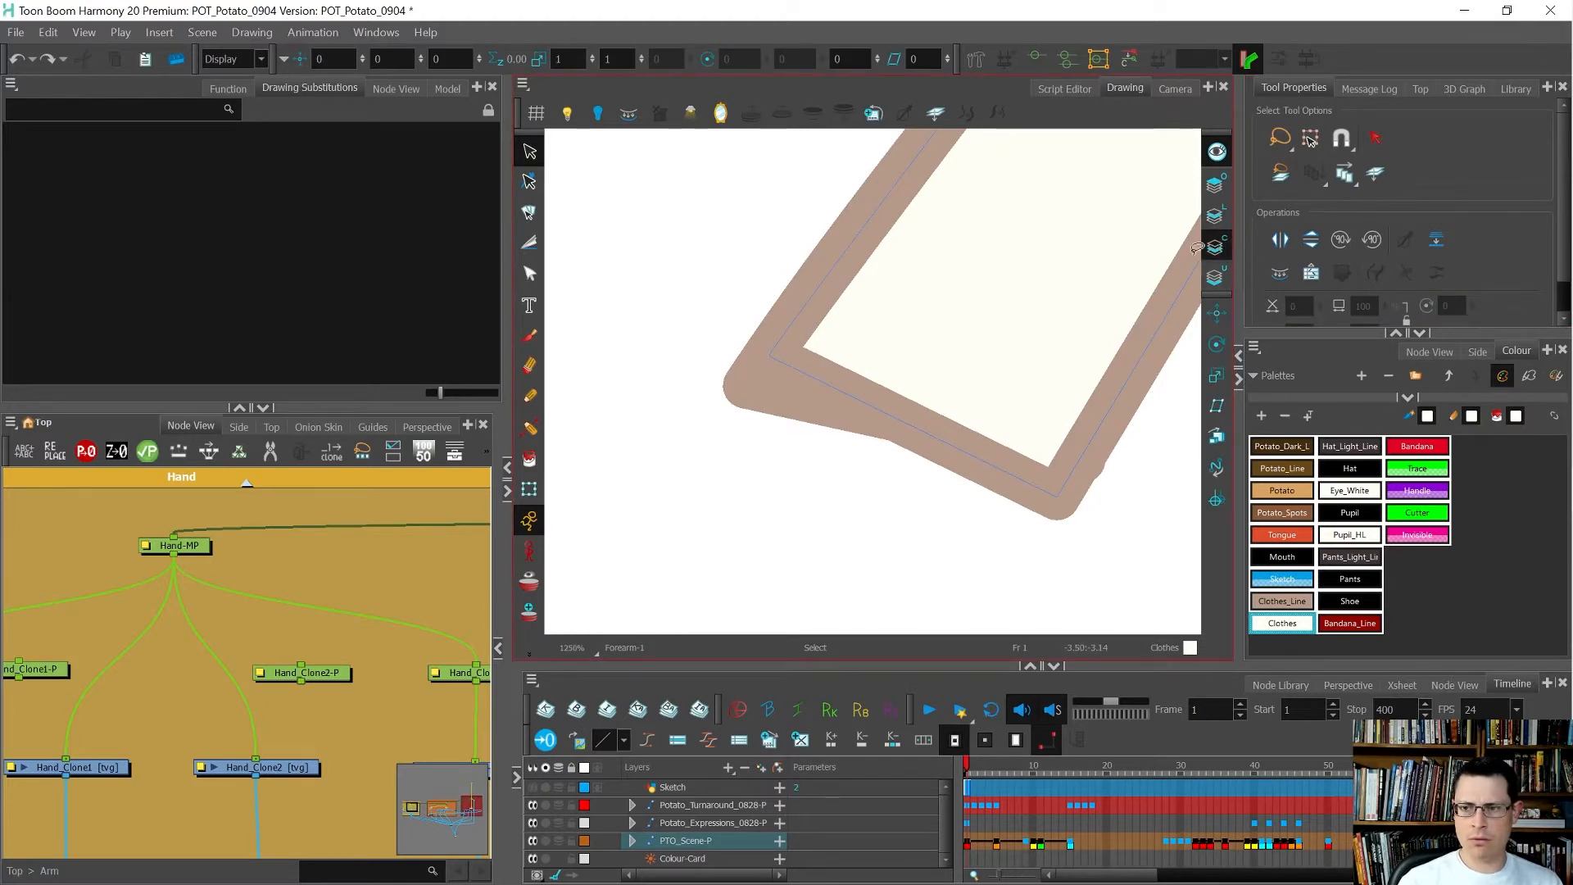
{"action": "left_click", "coordinate": [1219, 152]}
{"action": "left_click", "coordinate": [1219, 277]}
{"action": "scroll", "coordinate": [983, 263], "scroll_direction": "down", "scroll_amount": 2}
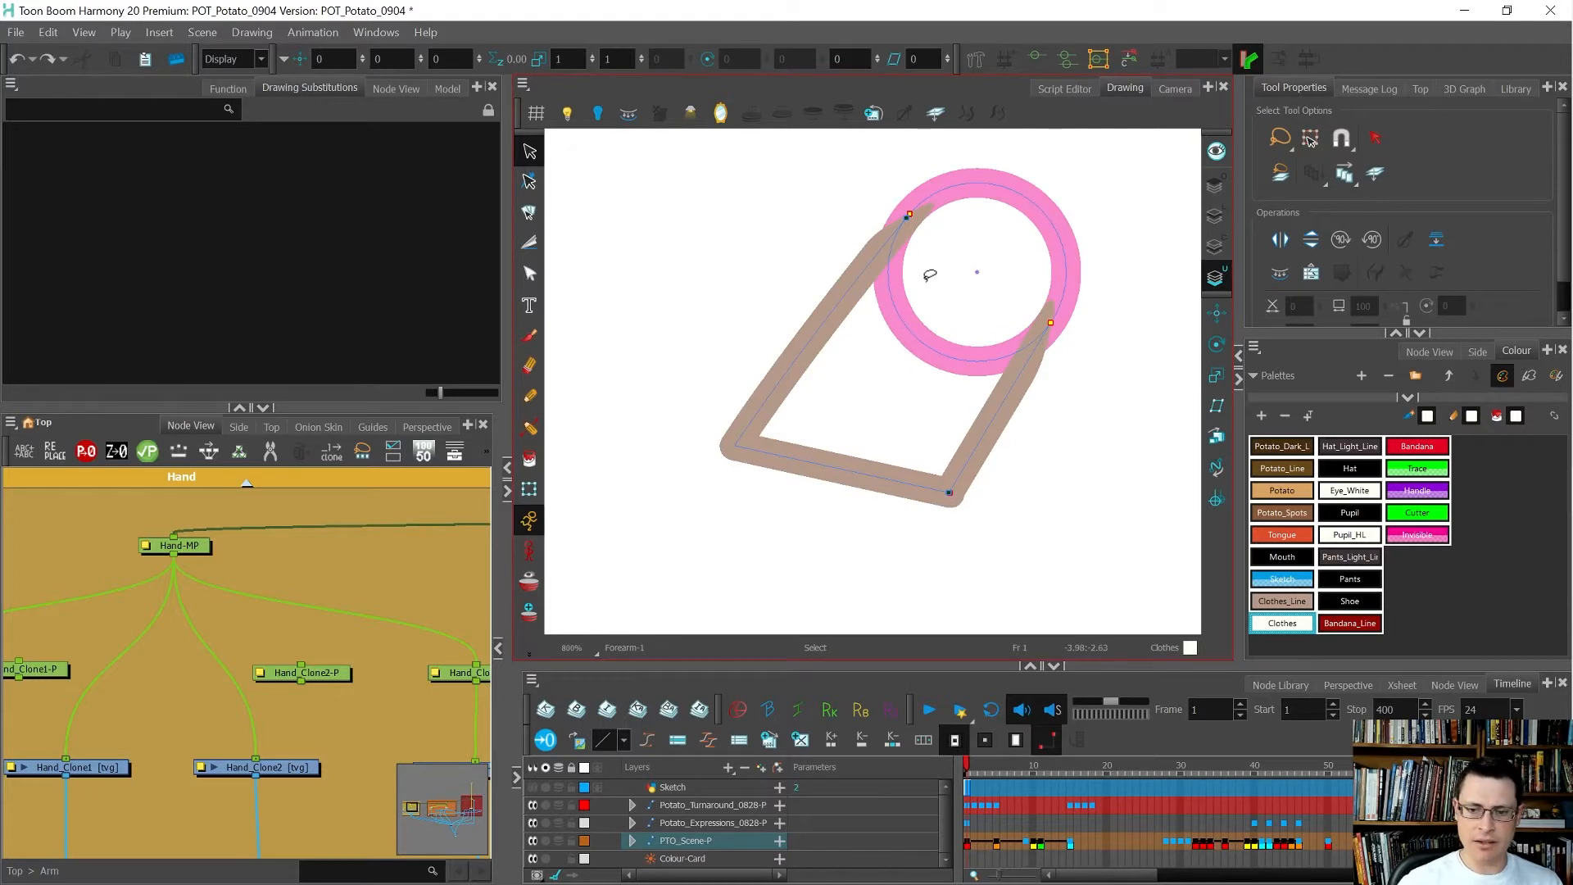
Step: Copy the forearm's line-art outline onto the overlay layer
{"action": "mouse_move", "coordinate": [1025, 467]}
{"action": "left_mouse_down"}
{"action": "mouse_move", "coordinate": [727, 429]}
{"action": "mouse_move", "coordinate": [1060, 382]}
{"action": "left_mouse_up"}
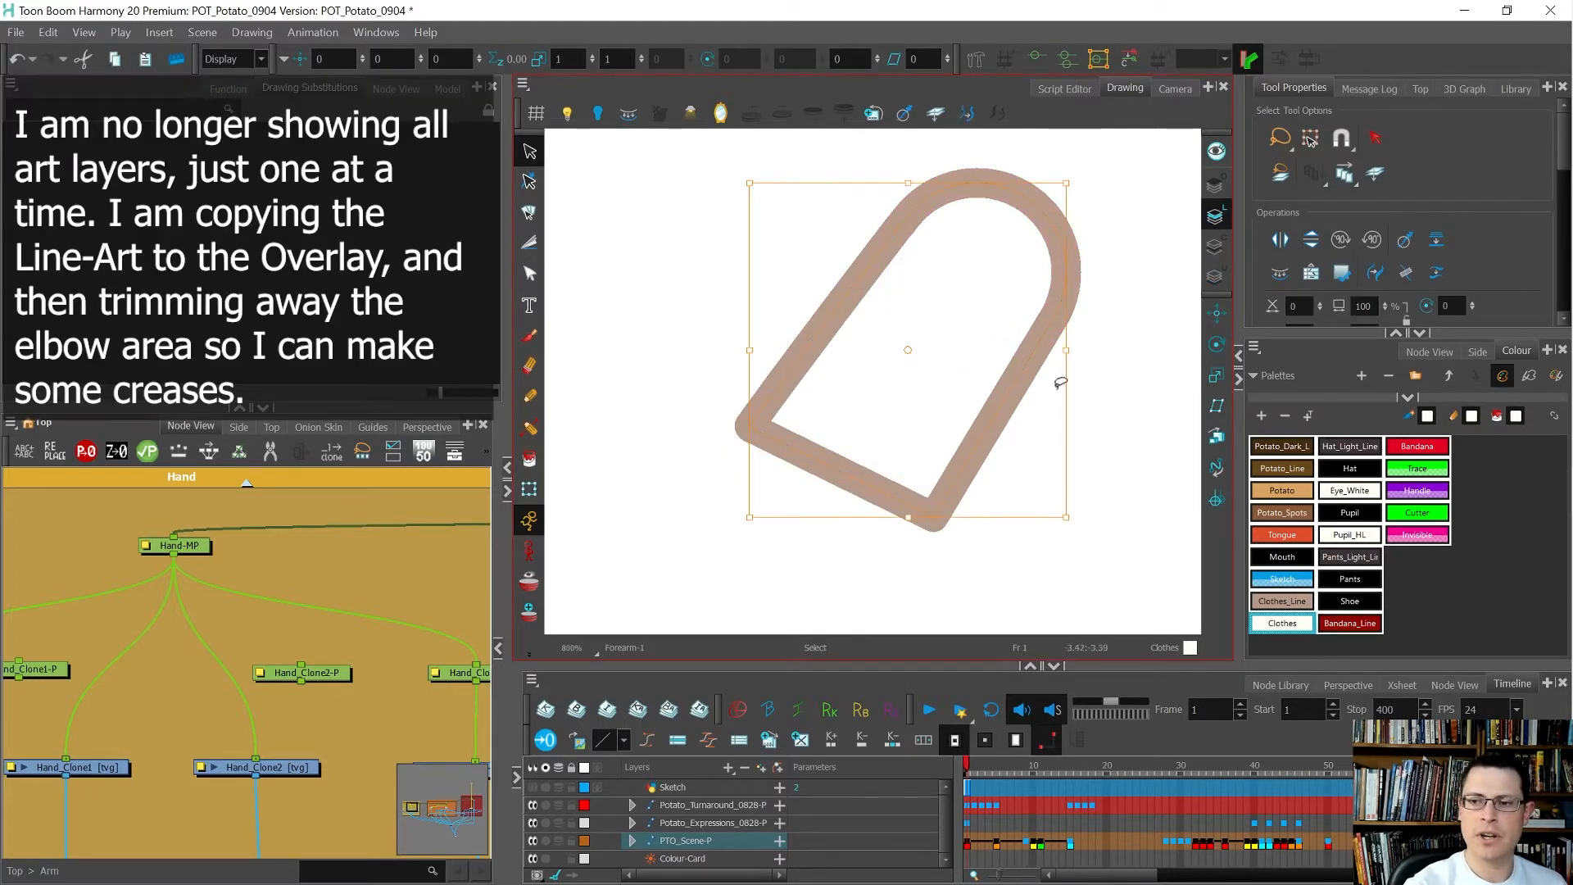
{"action": "left_click", "coordinate": [1215, 192]}
{"action": "key", "text": "ctrl+v"}
{"action": "left_click", "coordinate": [1081, 484]}
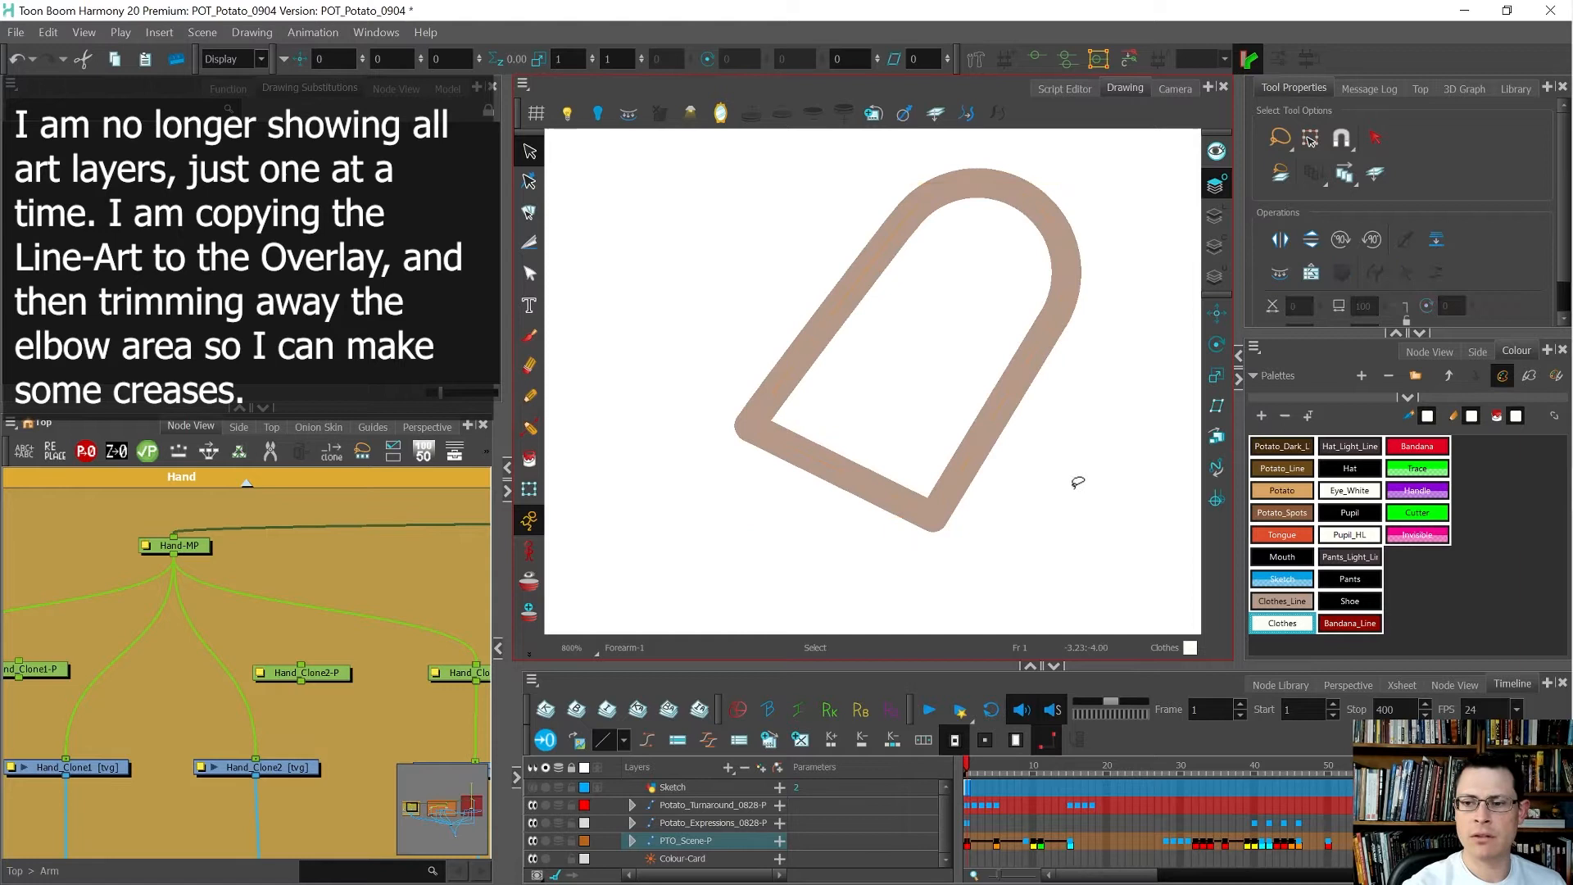
Step: Cut the rounded elbow end off the overlay outline and recolour the remaining lines with the Trace swatch
{"action": "key", "text": "ctrl+z"}
{"action": "key", "text": "alt+t"}
{"action": "mouse_move", "coordinate": [1111, 340]}
{"action": "left_mouse_down"}
{"action": "mouse_move", "coordinate": [905, 249]}
{"action": "mouse_move", "coordinate": [1090, 348]}
{"action": "left_mouse_up"}
{"action": "key", "text": "alt+s"}
{"action": "mouse_move", "coordinate": [1064, 495]}
{"action": "left_mouse_down"}
{"action": "mouse_move", "coordinate": [737, 352]}
{"action": "mouse_move", "coordinate": [1021, 580]}
{"action": "left_mouse_up"}
{"action": "left_click", "coordinate": [1430, 469]}
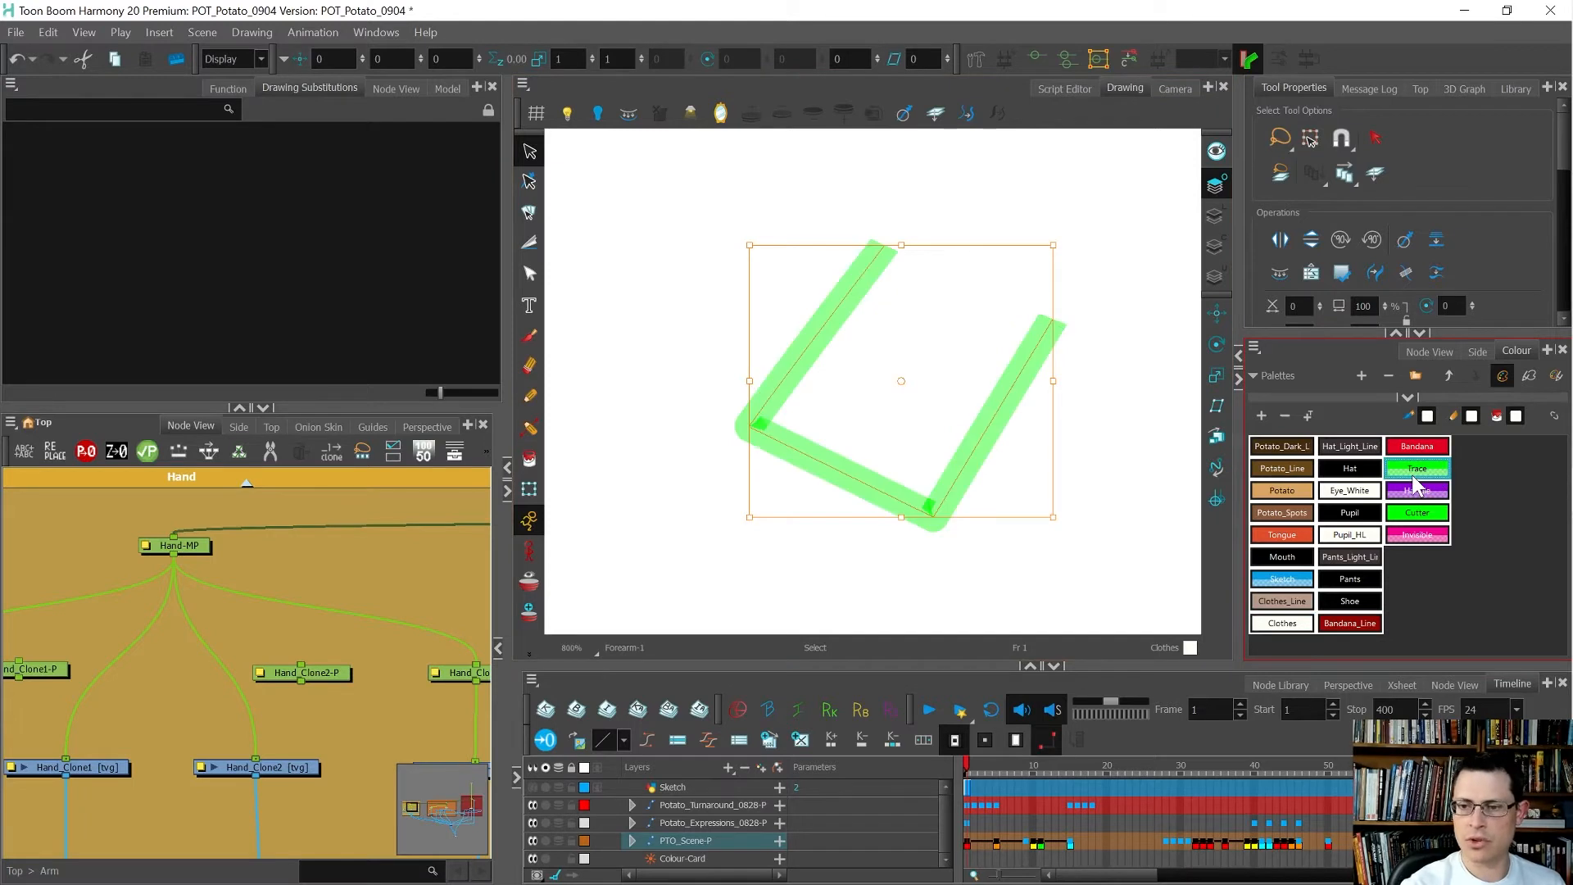
{"action": "left_click", "coordinate": [1121, 393]}
Step: Move the two sleeve side strokes from the underlay to the line art and colour them with the Bandana swatch as guides
{"action": "left_click", "coordinate": [1215, 246]}
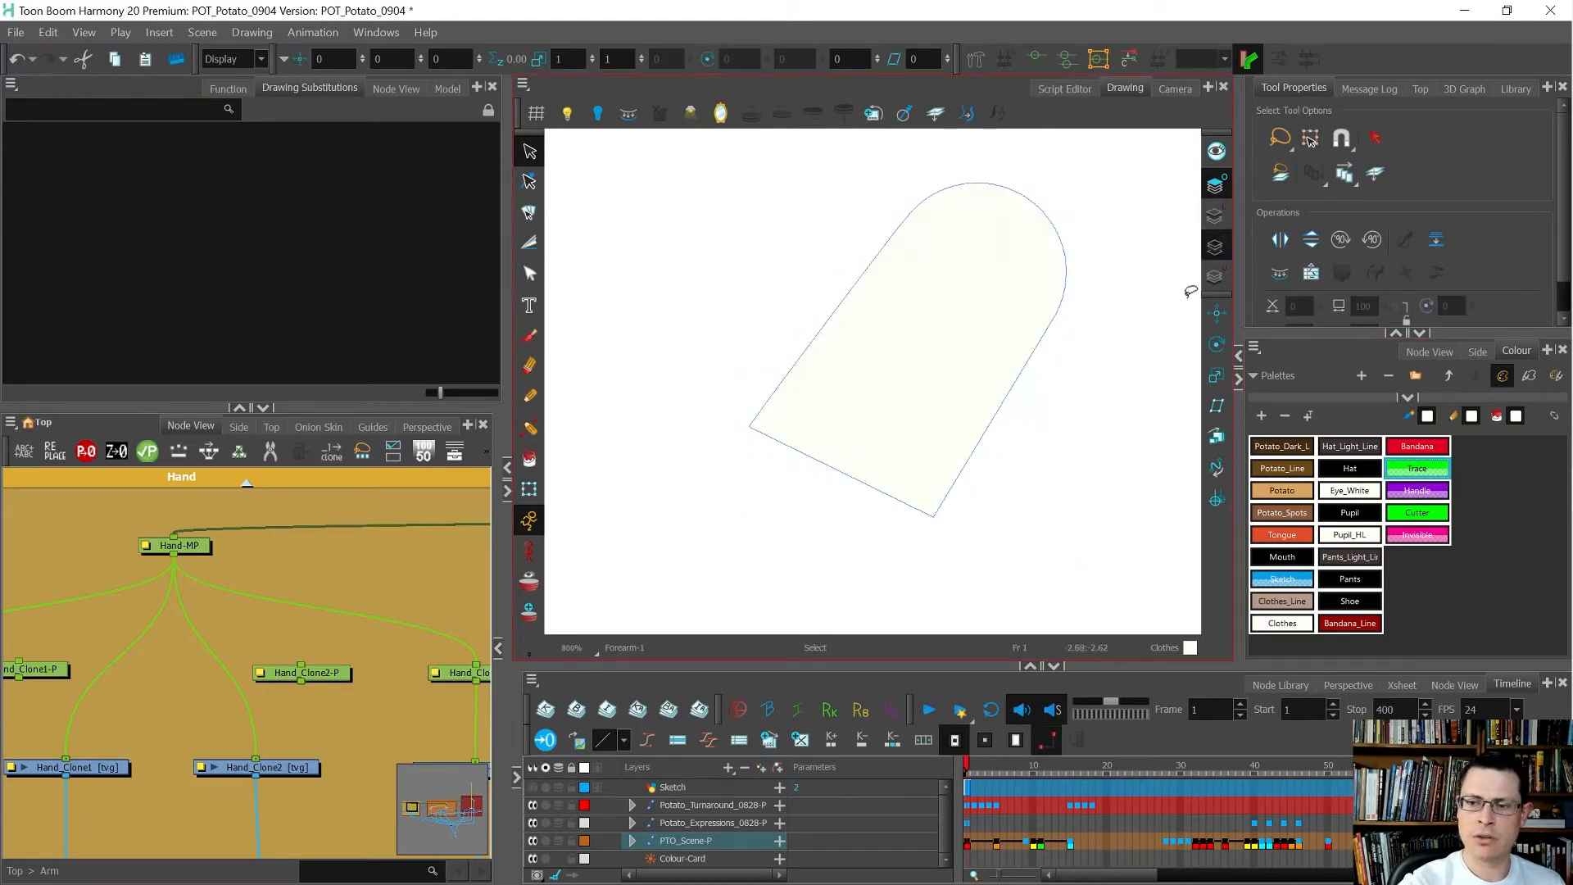
{"action": "left_click", "coordinate": [1217, 279]}
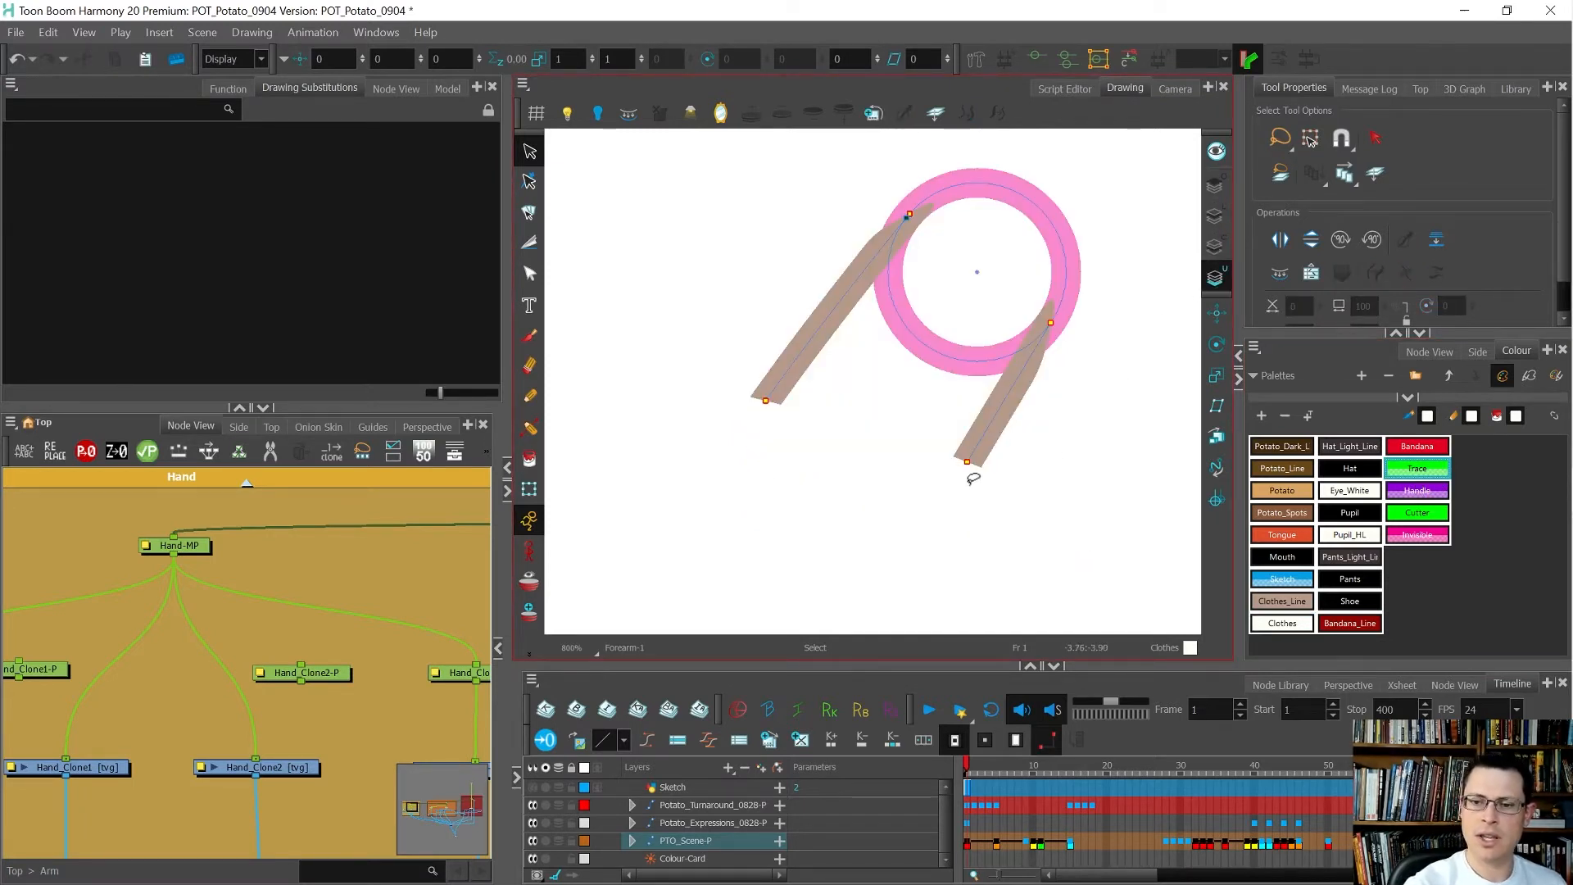
{"action": "mouse_move", "coordinate": [995, 467]}
{"action": "left_mouse_down"}
{"action": "mouse_move", "coordinate": [836, 622]}
{"action": "mouse_move", "coordinate": [1008, 459]}
{"action": "left_mouse_up"}
{"action": "key", "text": "Delete"}
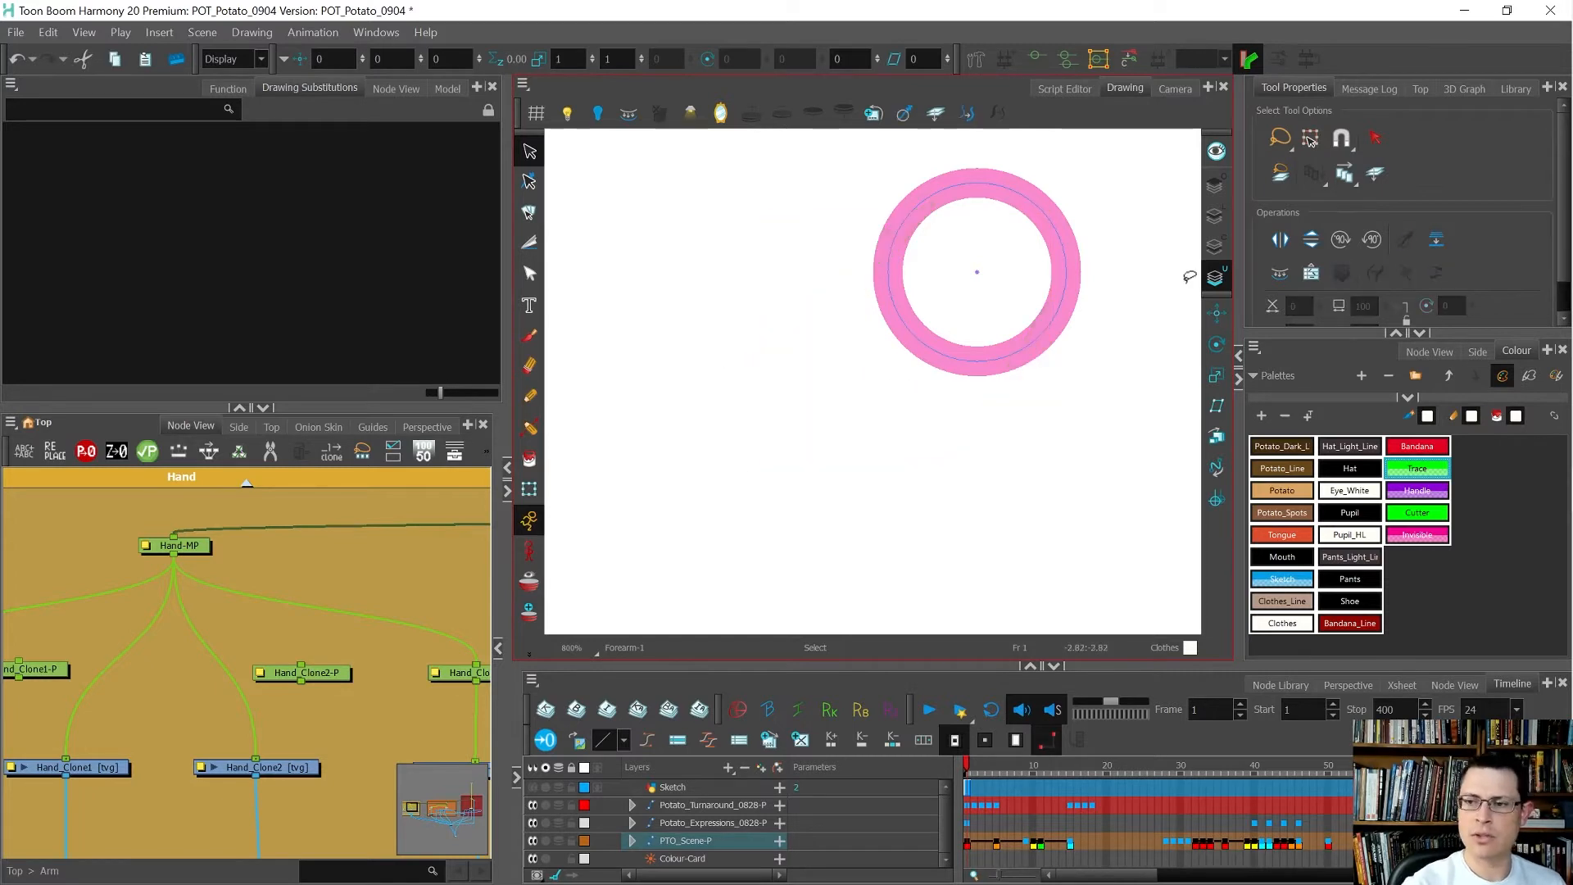
{"action": "left_click", "coordinate": [1215, 215]}
{"action": "left_click_drag", "start_coordinate": [1092, 377], "coordinate": [1094, 380]}
{"action": "left_click", "coordinate": [1428, 474]}
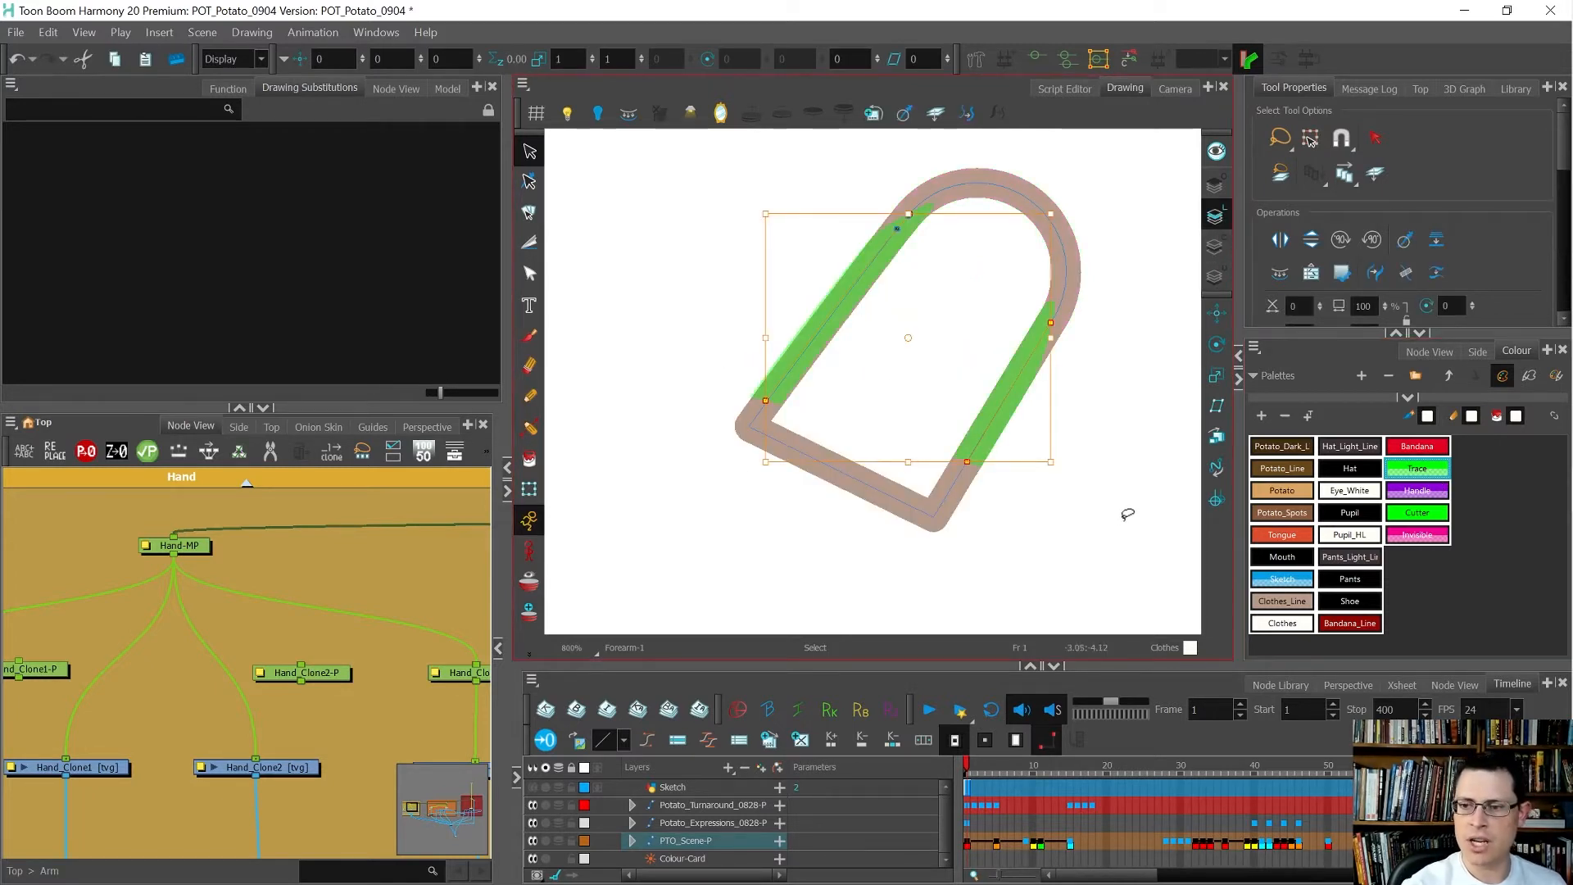
{"action": "left_click", "coordinate": [1424, 448]}
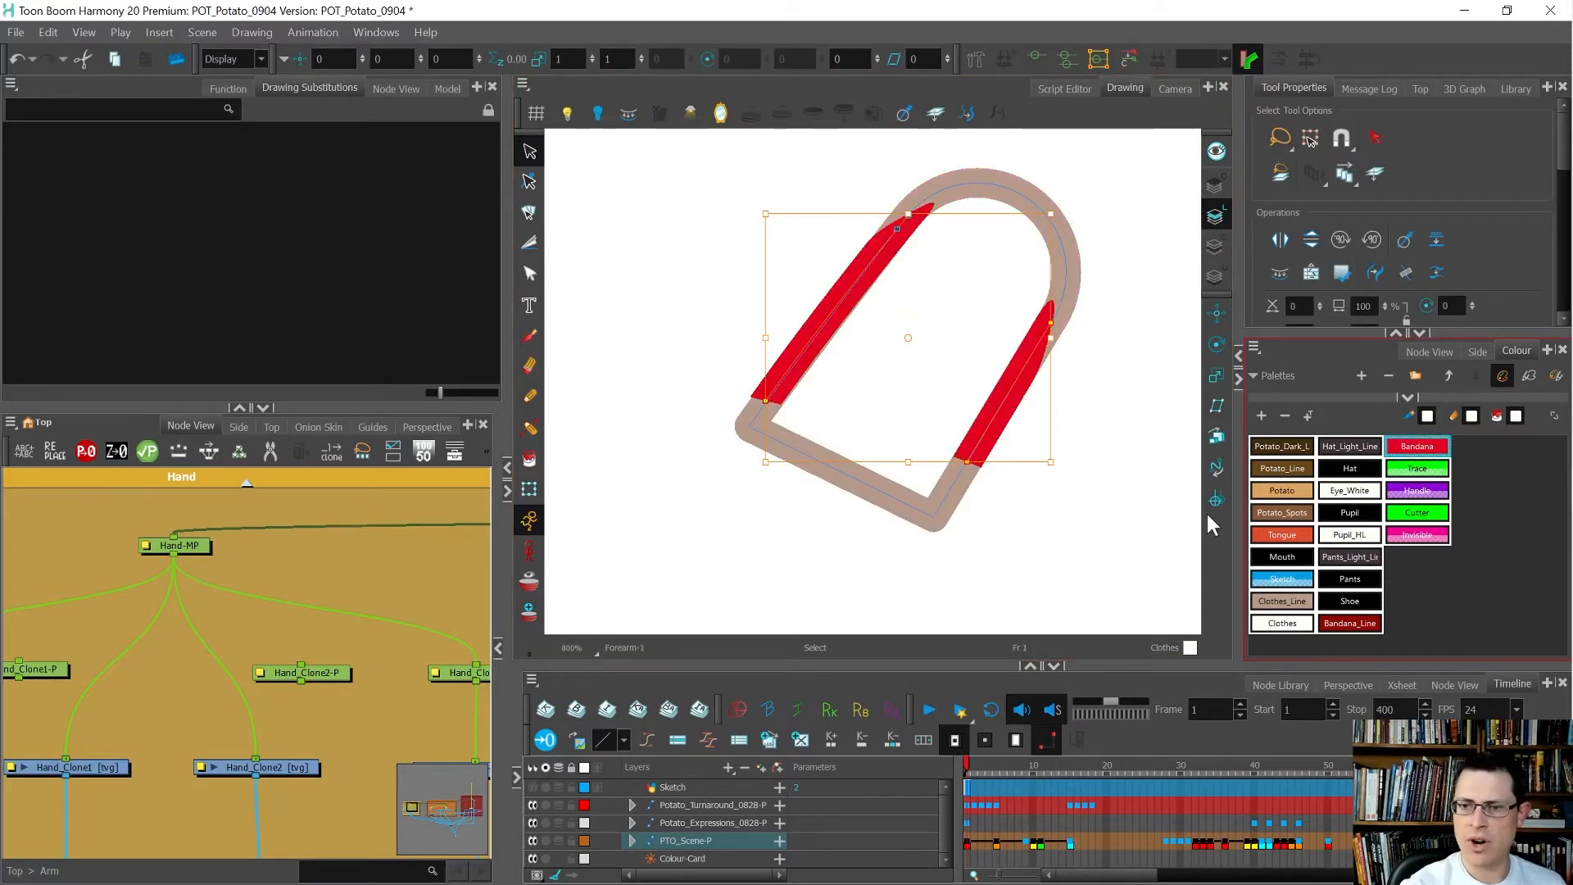
Step: Reshape the elbow ends of the overlay side lines into tapered creases following the red guides
{"action": "left_click", "coordinate": [1217, 152]}
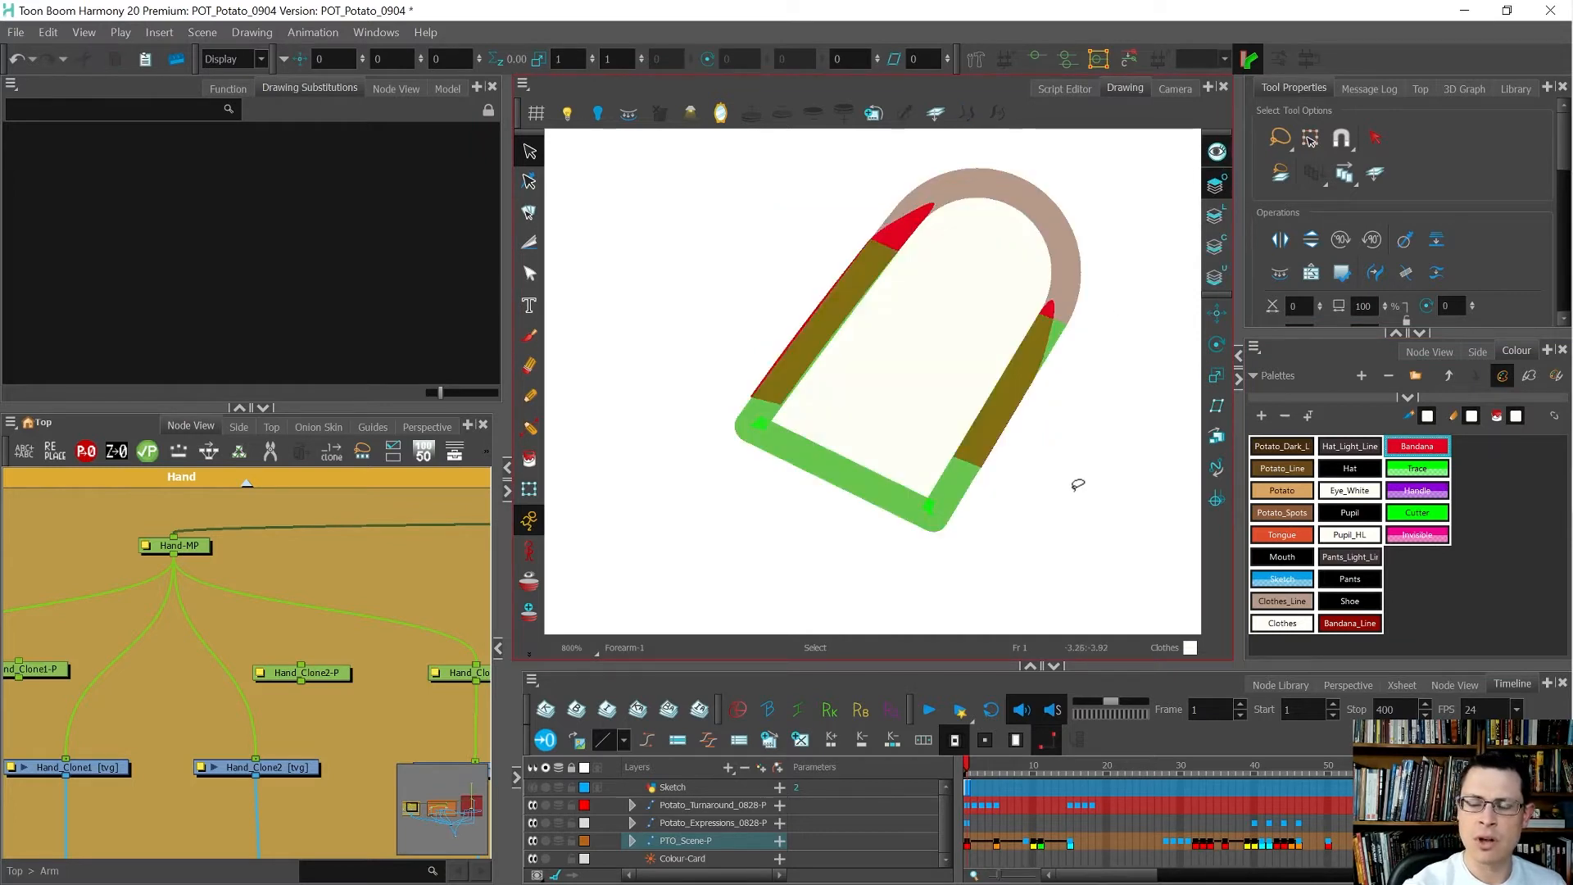
{"action": "key", "text": "alt+shift+q"}
{"action": "scroll", "coordinate": [1031, 296], "scroll_direction": "up", "scroll_amount": 1}
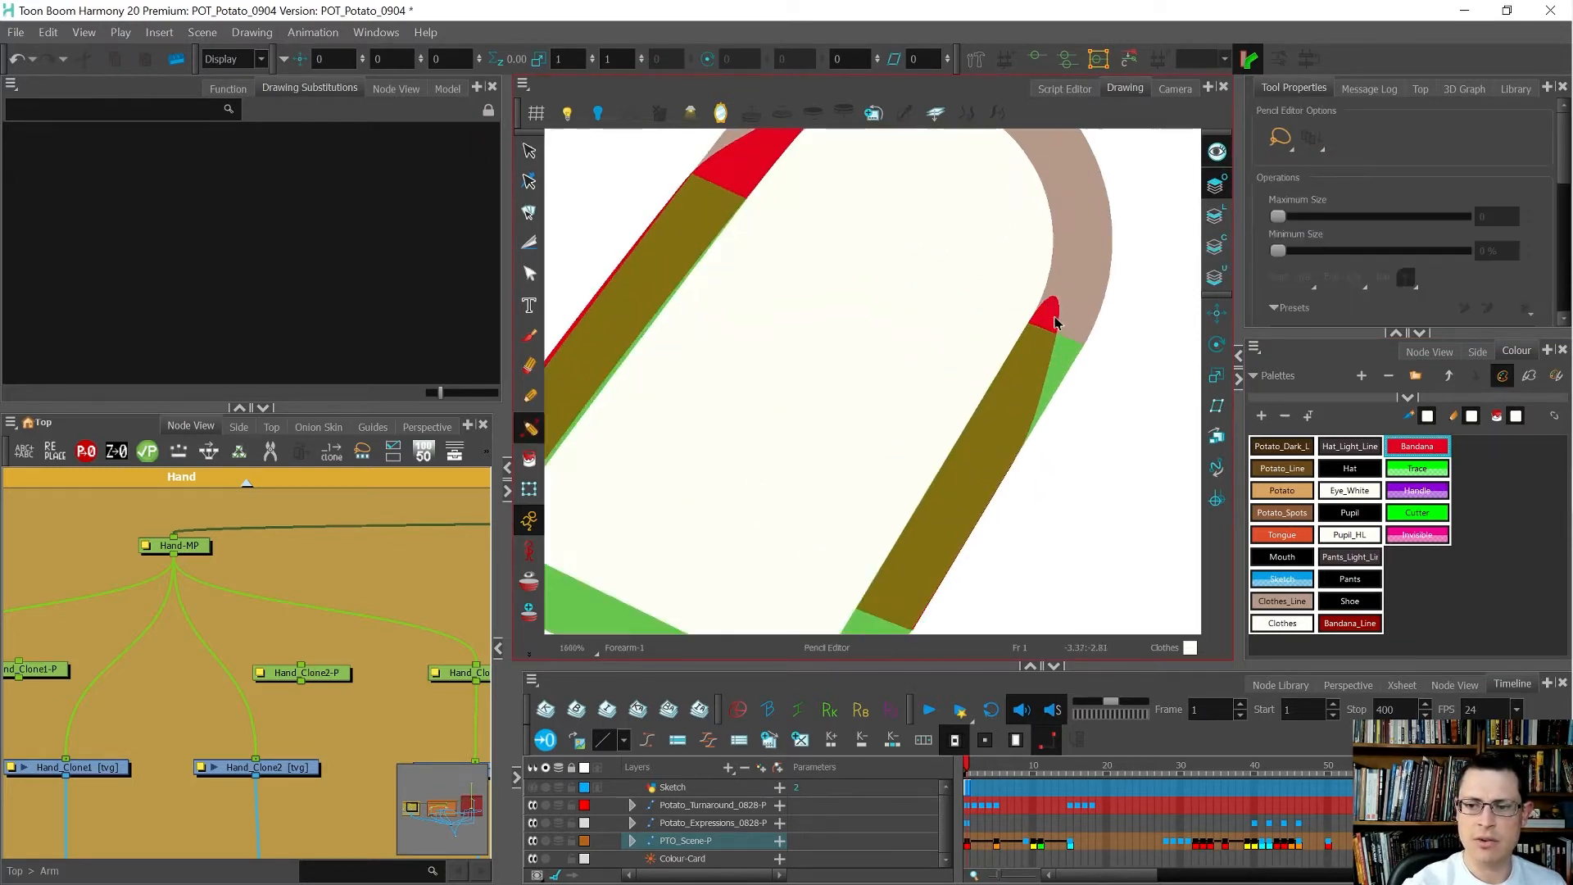
{"action": "mouse_move", "coordinate": [1060, 337]}
{"action": "left_mouse_down"}
{"action": "mouse_move", "coordinate": [1056, 295]}
{"action": "mouse_move", "coordinate": [1056, 334]}
{"action": "left_mouse_up"}
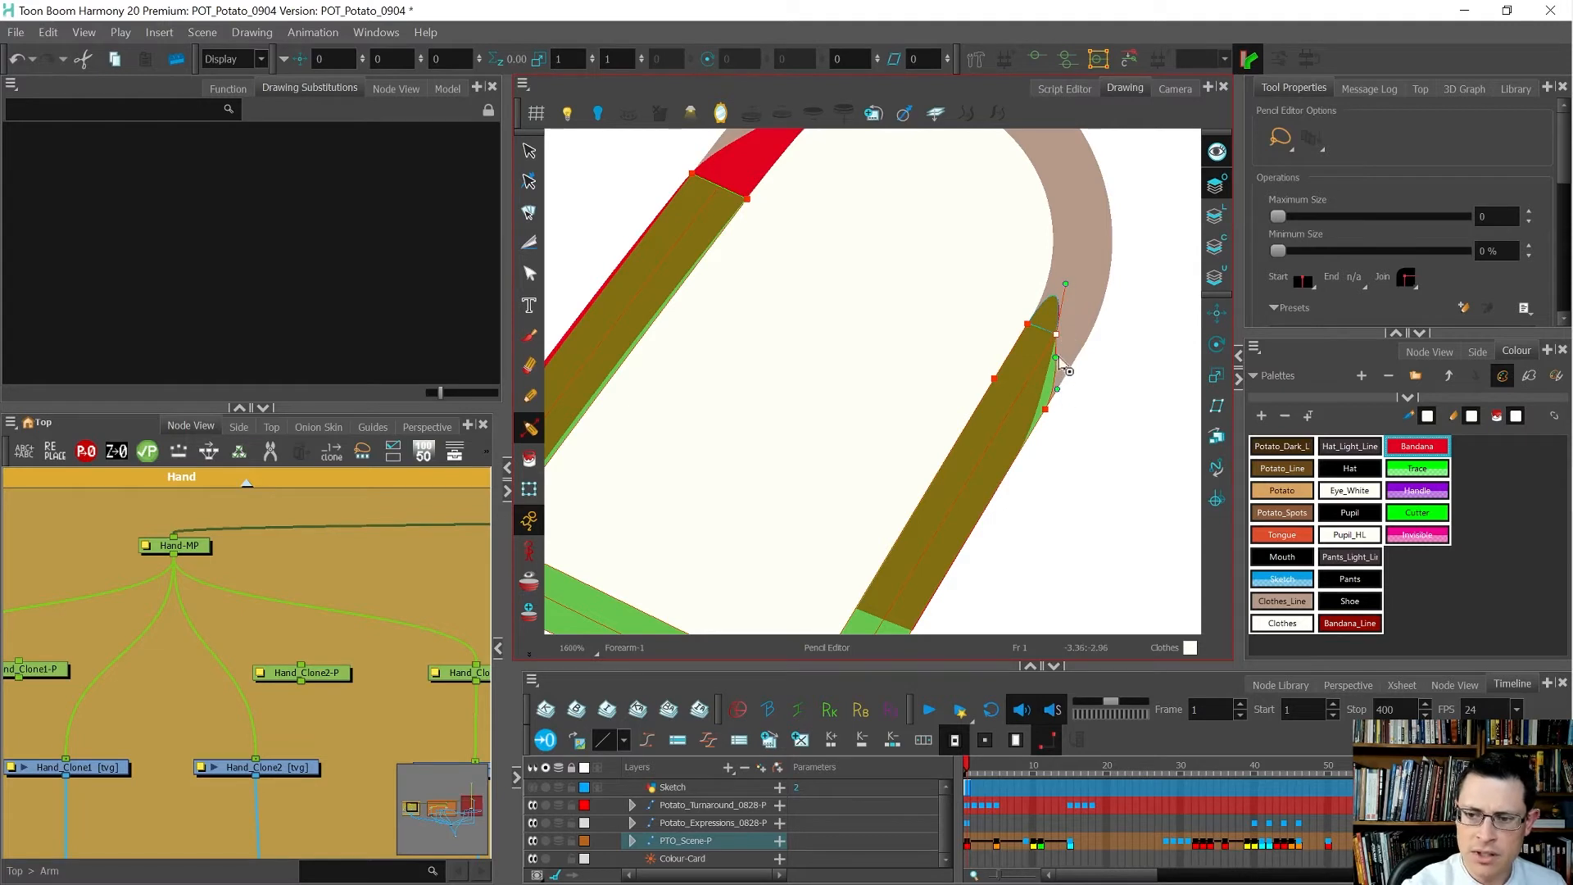
{"action": "left_click_drag", "start_coordinate": [1066, 285], "coordinate": [1059, 290]}
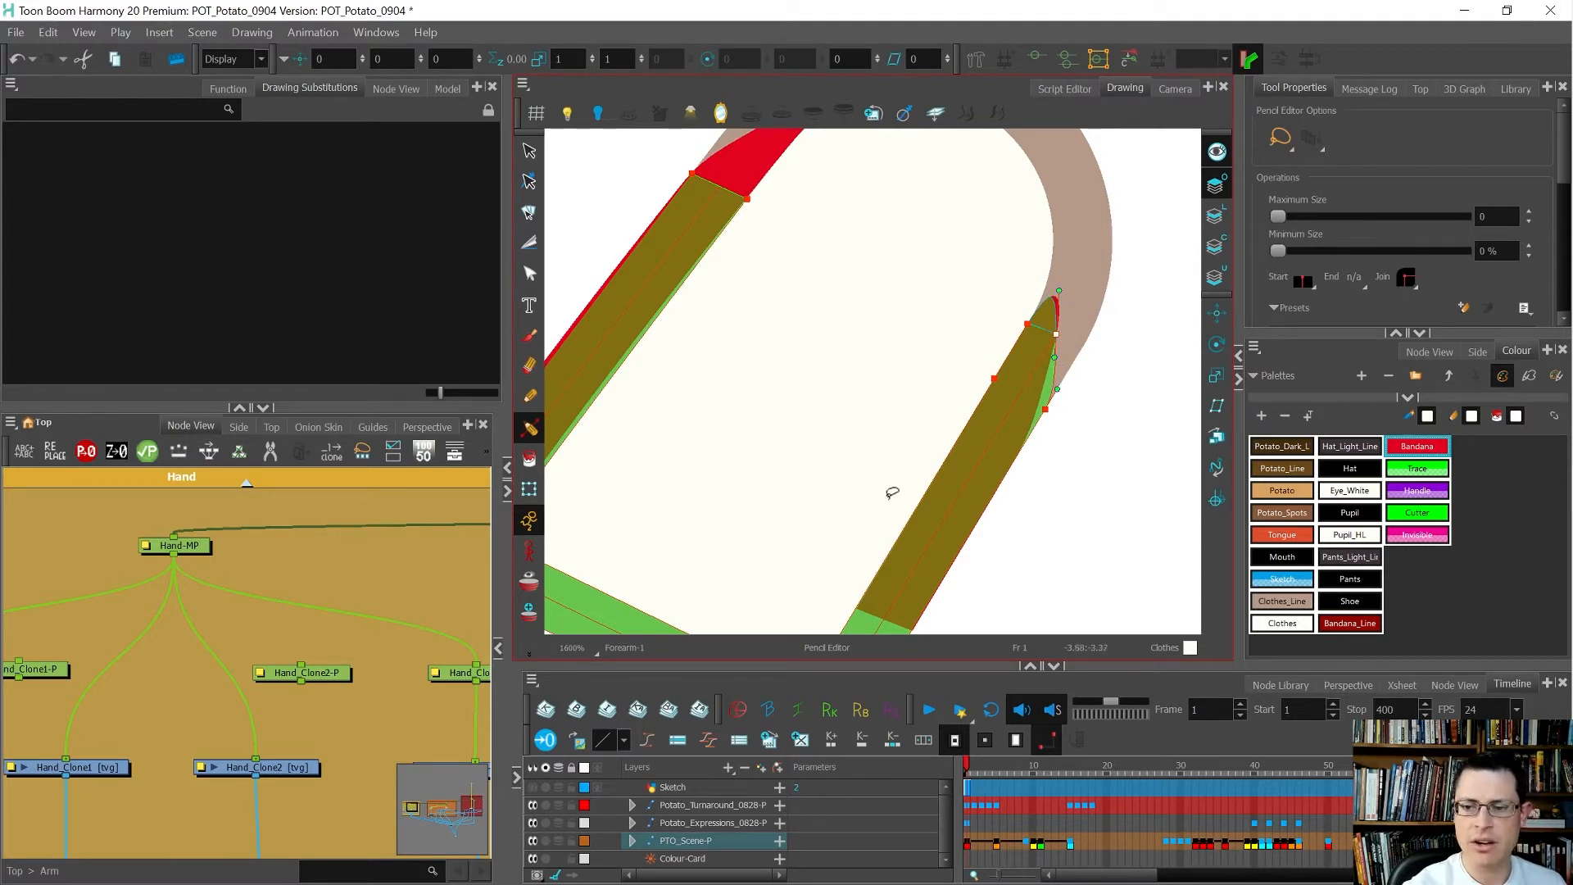
{"action": "mouse_move", "coordinate": [746, 294]}
{"action": "left_mouse_down"}
{"action": "mouse_move", "coordinate": [854, 462]}
{"action": "mouse_move", "coordinate": [795, 354]}
{"action": "mouse_move", "coordinate": [925, 286]}
{"action": "left_mouse_up"}
{"action": "left_click", "coordinate": [891, 400]}
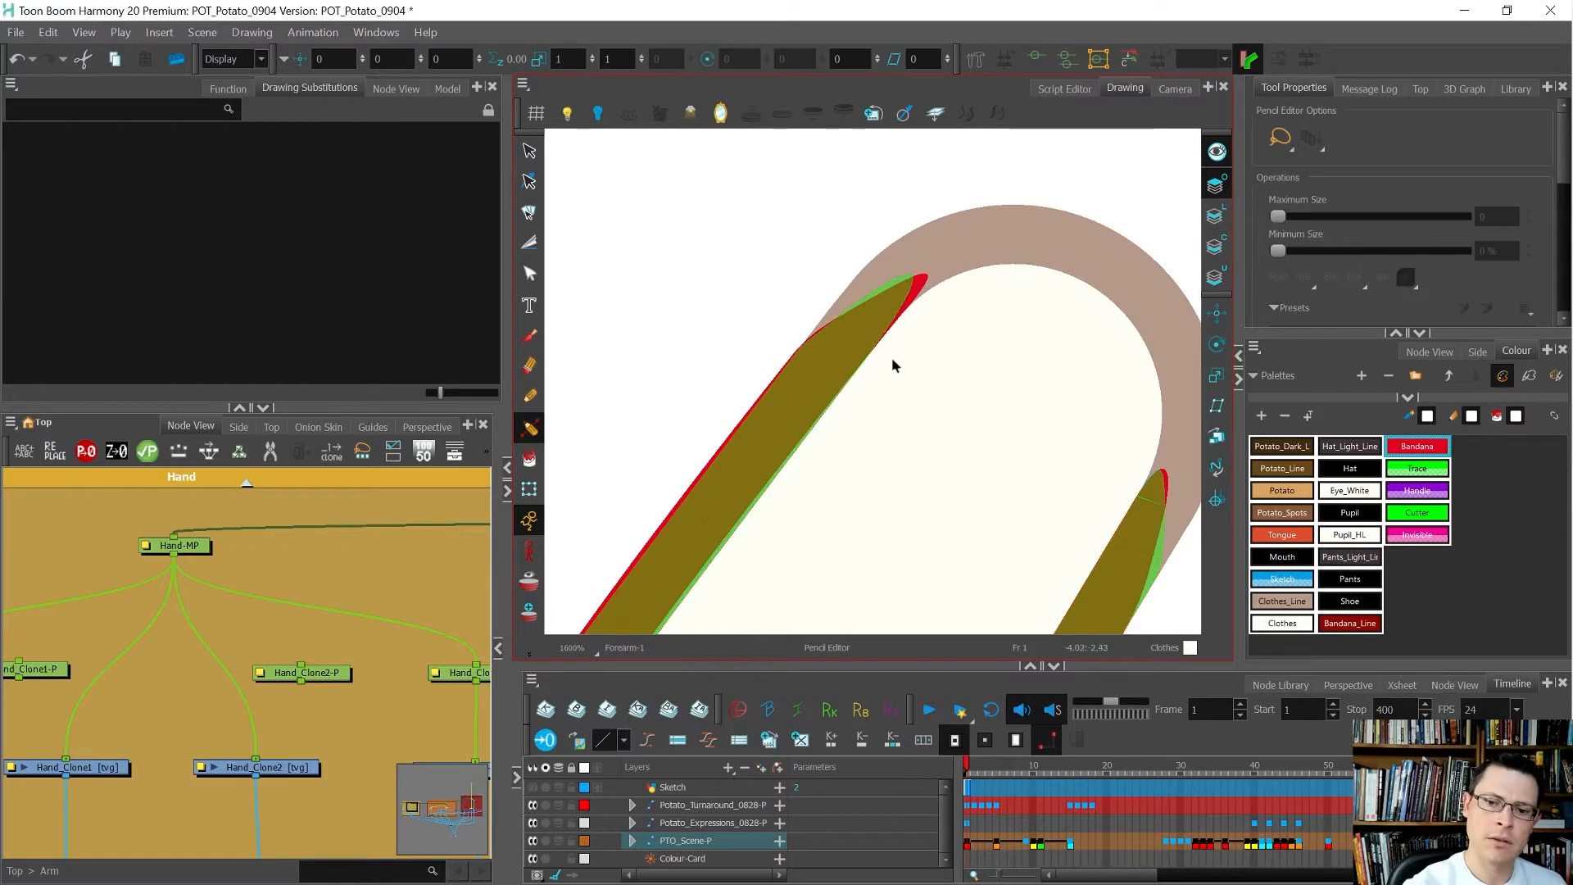
{"action": "scroll", "coordinate": [893, 328], "scroll_direction": "down", "scroll_amount": 1}
Step: Delete the red guide strokes from the line art by selecting all strokes that use the Bandana colour
{"action": "key", "text": "alt+s"}
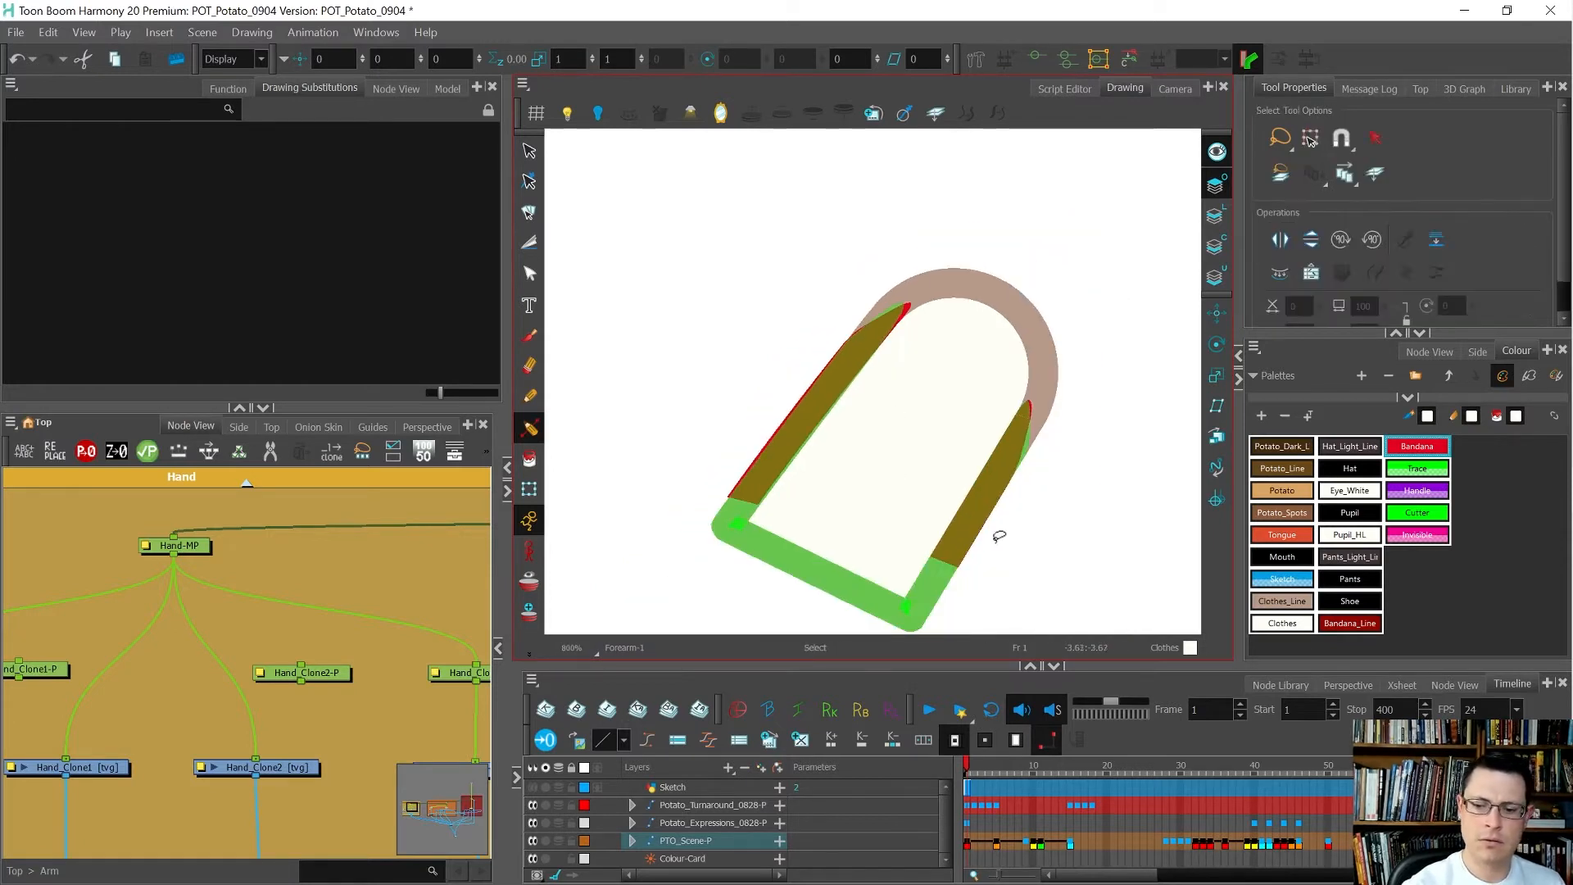
{"action": "left_click", "coordinate": [1212, 219]}
{"action": "left_click", "coordinate": [802, 425]}
{"action": "key", "text": "Delete"}
{"action": "key", "text": "ctrl+z"}
{"action": "left_click", "coordinate": [1079, 554]}
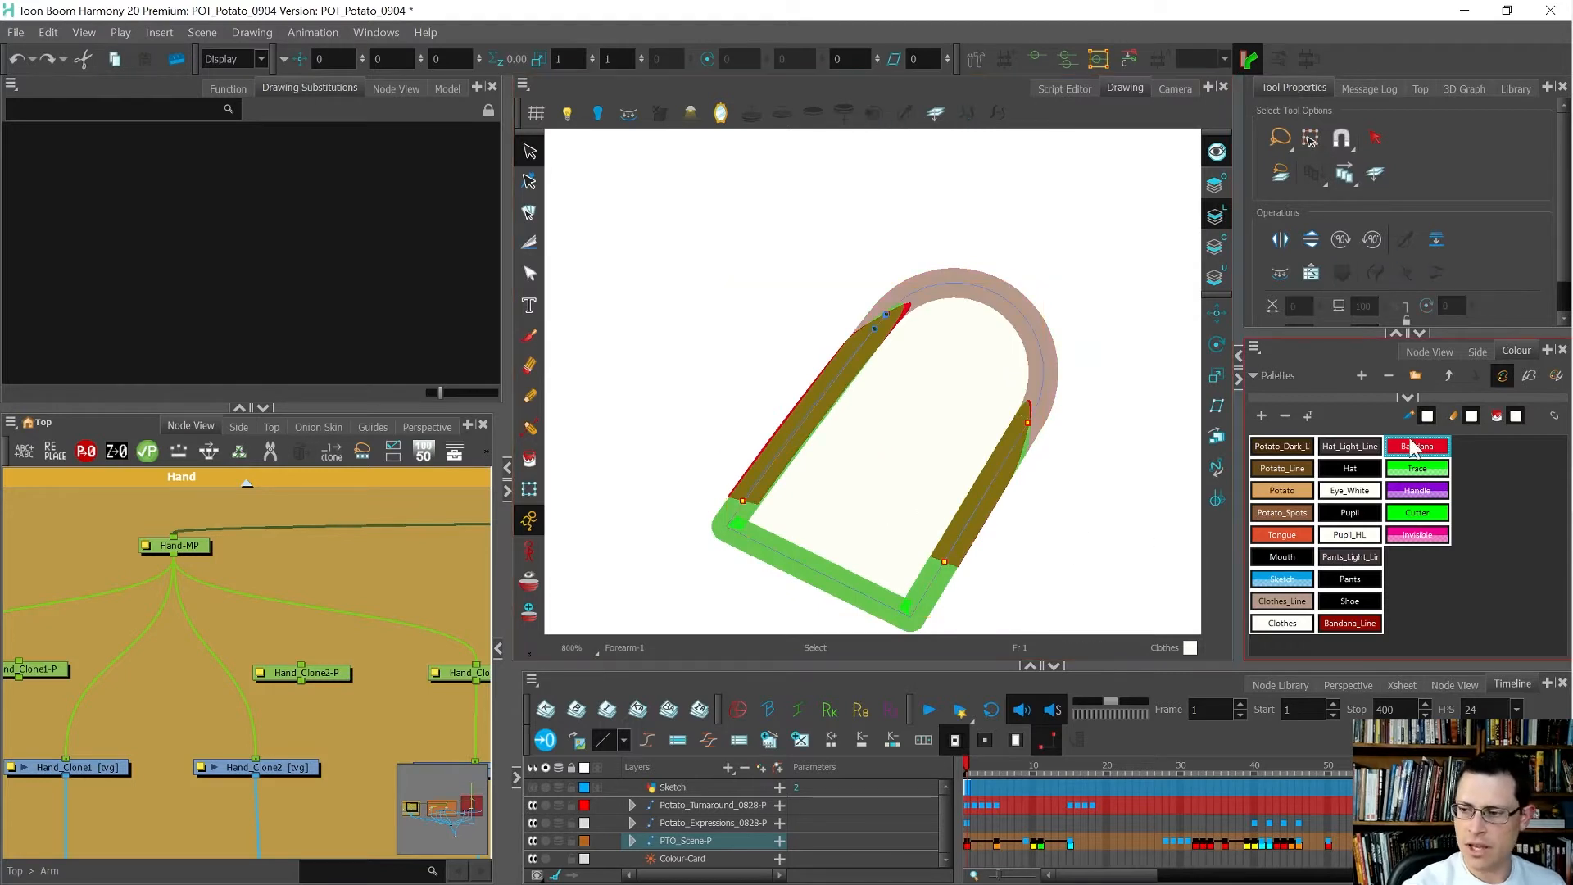
{"action": "left_click", "coordinate": [1413, 449]}
{"action": "key", "text": "ctrl+shift+a"}
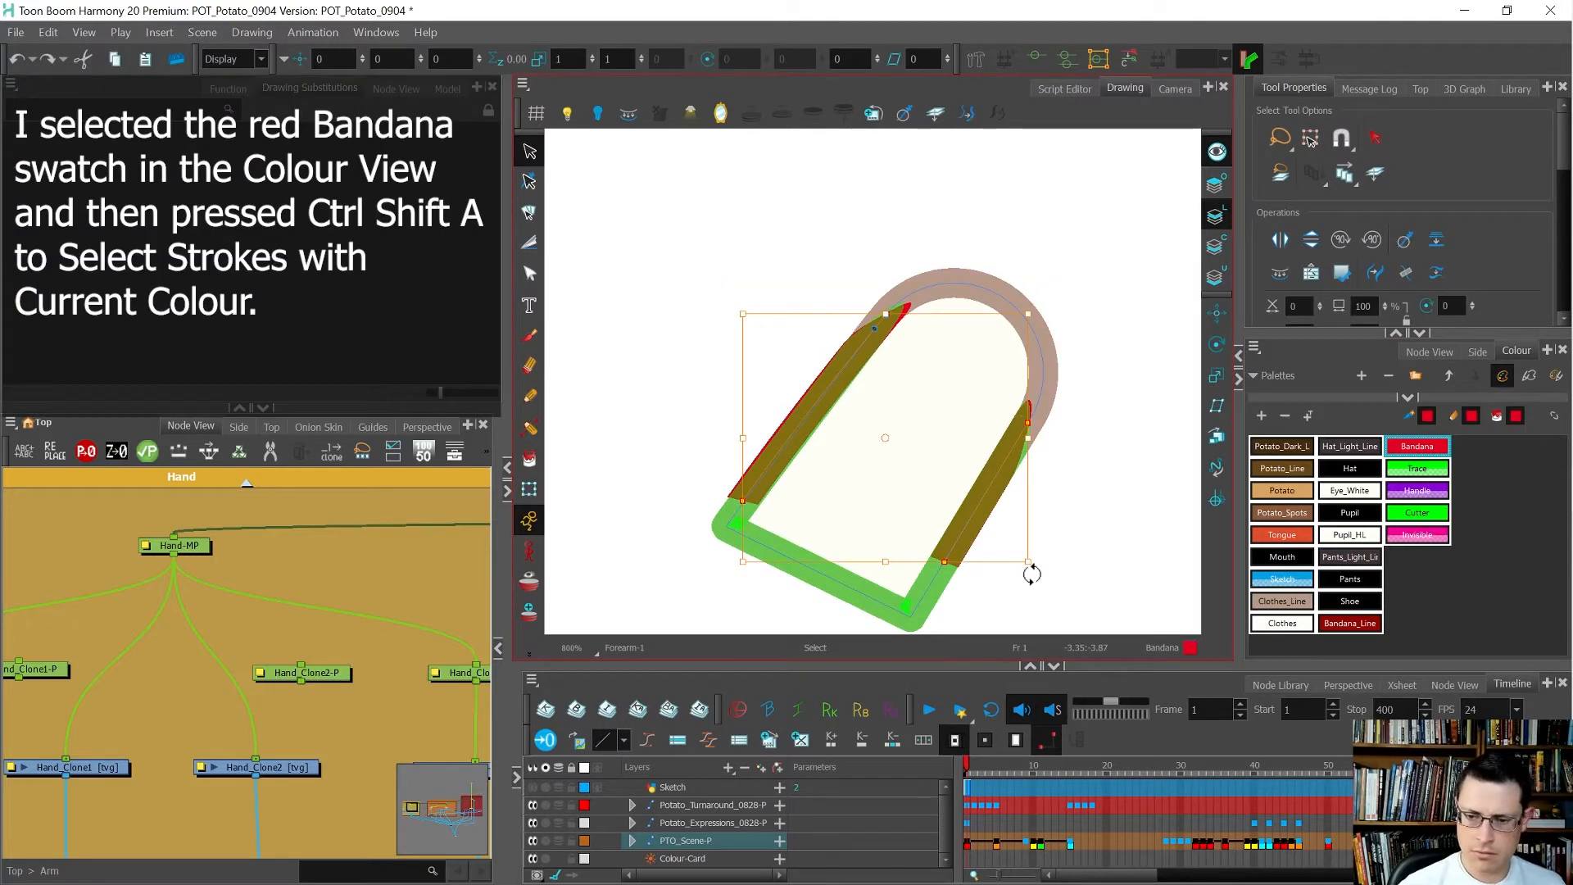
{"action": "key", "text": "Delete"}
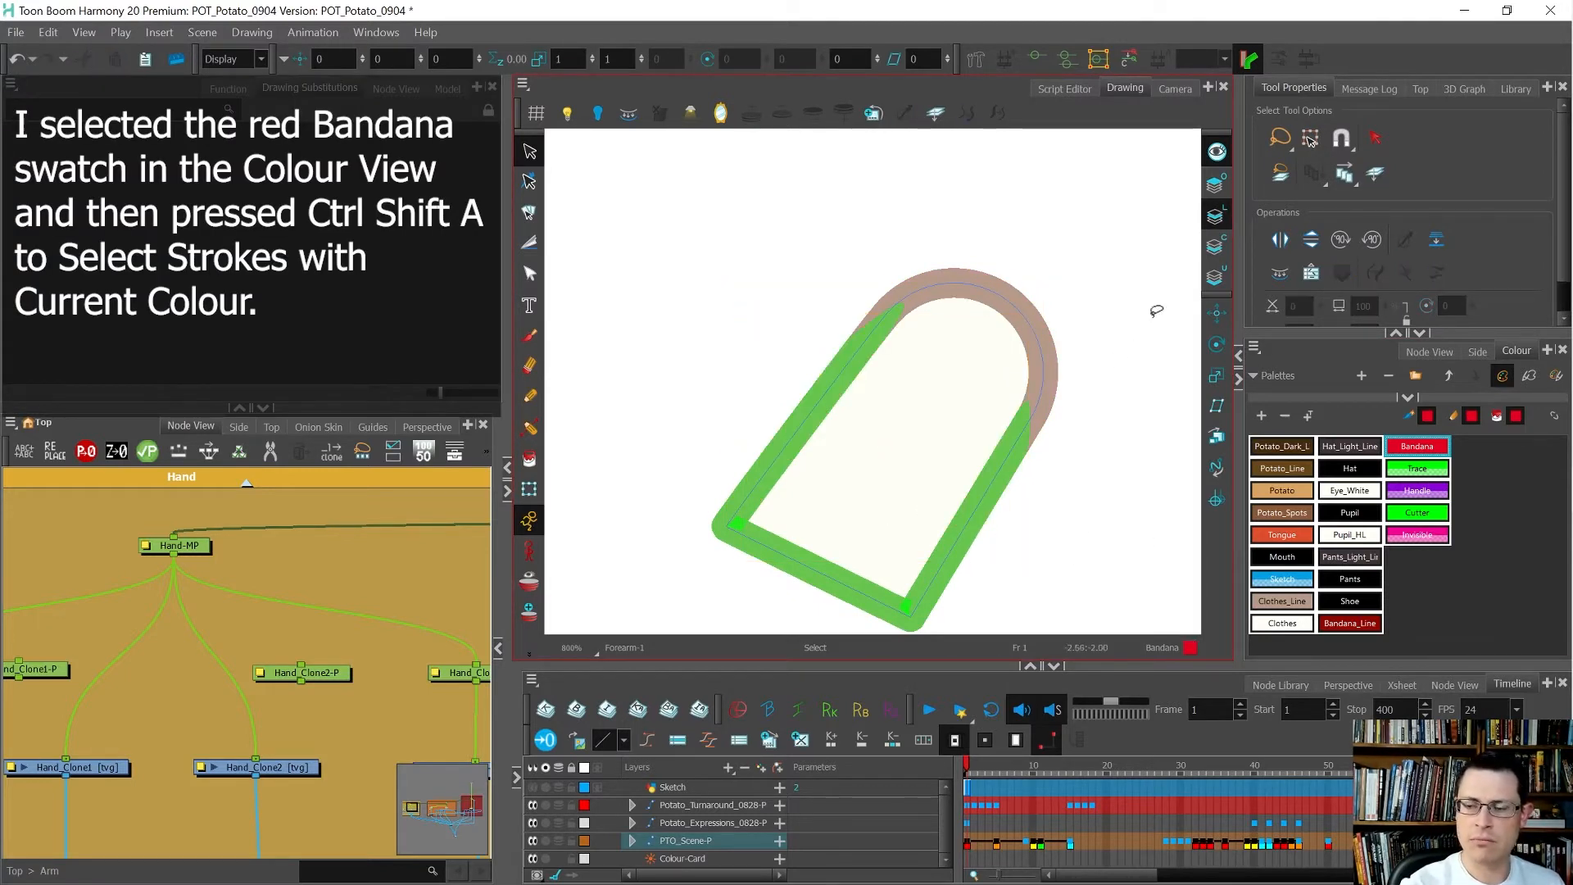
Step: Recolour the overlay crease lines with the Clothes_Line swatch and return to the Camera view
{"action": "mouse_move", "coordinate": [1060, 495]}
{"action": "left_mouse_down"}
{"action": "mouse_move", "coordinate": [942, 275]}
{"action": "mouse_move", "coordinate": [1071, 531]}
{"action": "left_mouse_up"}
{"action": "left_click", "coordinate": [1294, 603]}
{"action": "left_click", "coordinate": [1111, 497]}
{"action": "left_click", "coordinate": [1175, 87]}
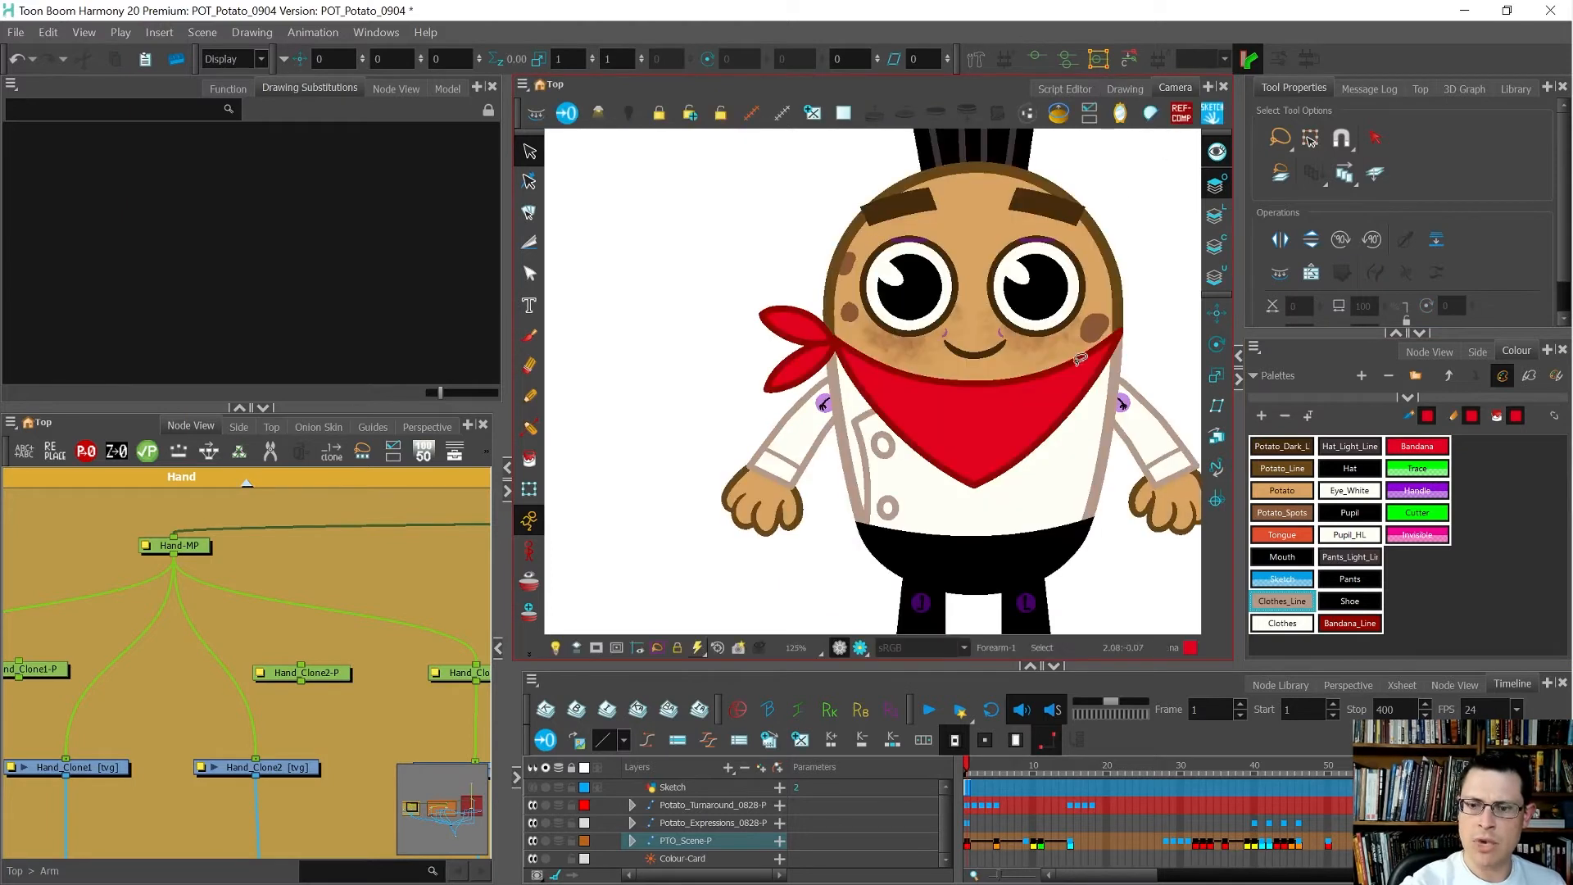
Step: Rotate the forearm about 70° inward towards the body to examine the new elbow creases
{"action": "key", "text": "shift+t"}
{"action": "left_click_drag", "start_coordinate": [816, 559], "coordinate": [951, 457]}
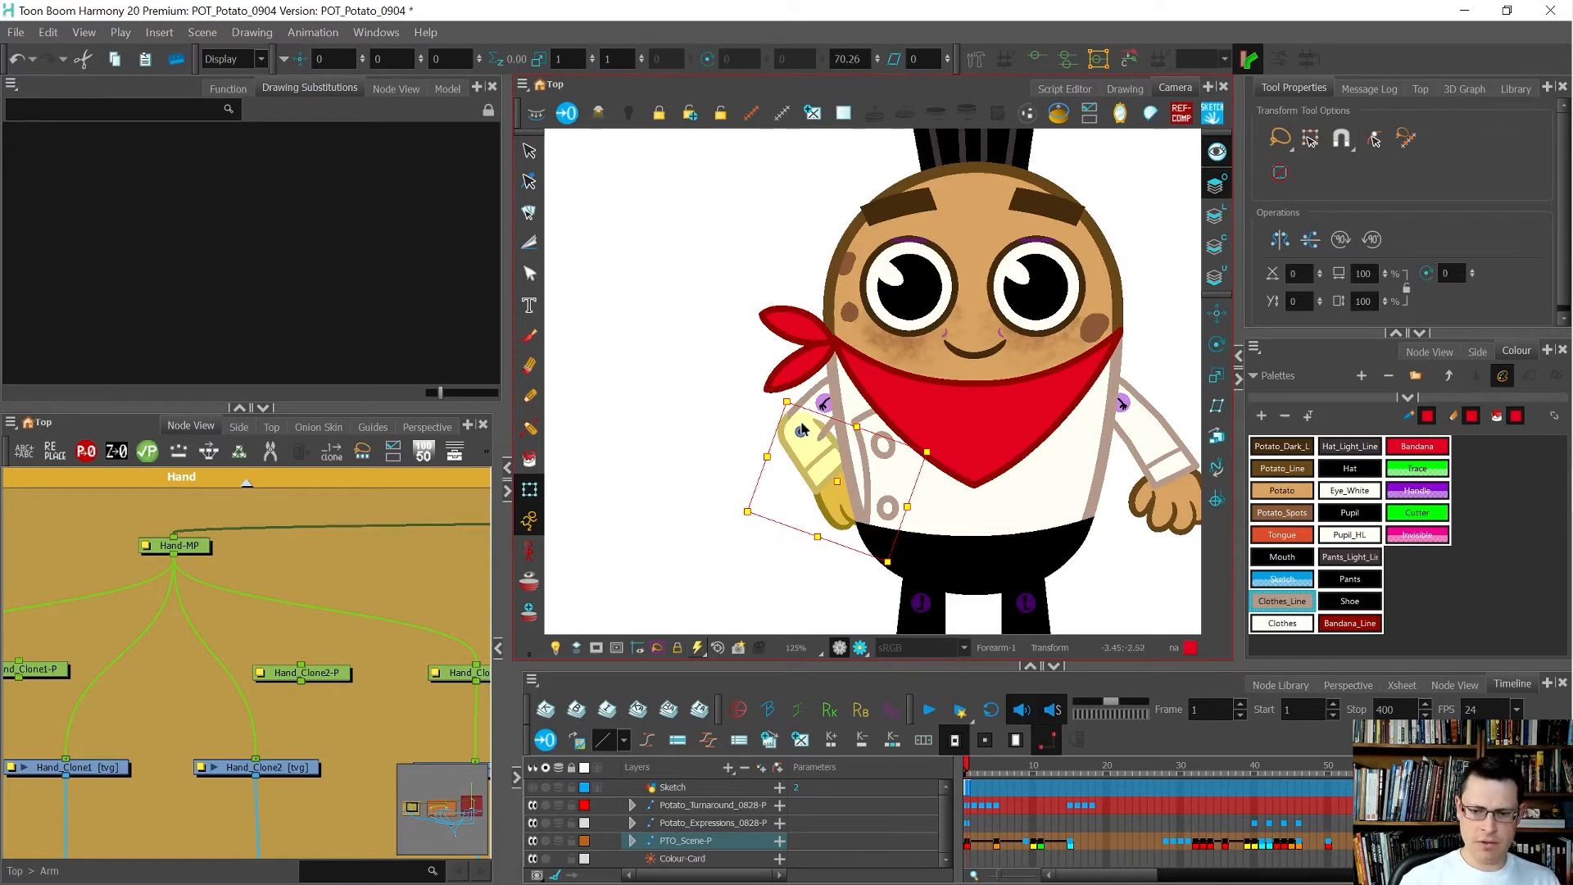
{"action": "scroll", "coordinate": [802, 430], "scroll_direction": "up", "scroll_amount": 4}
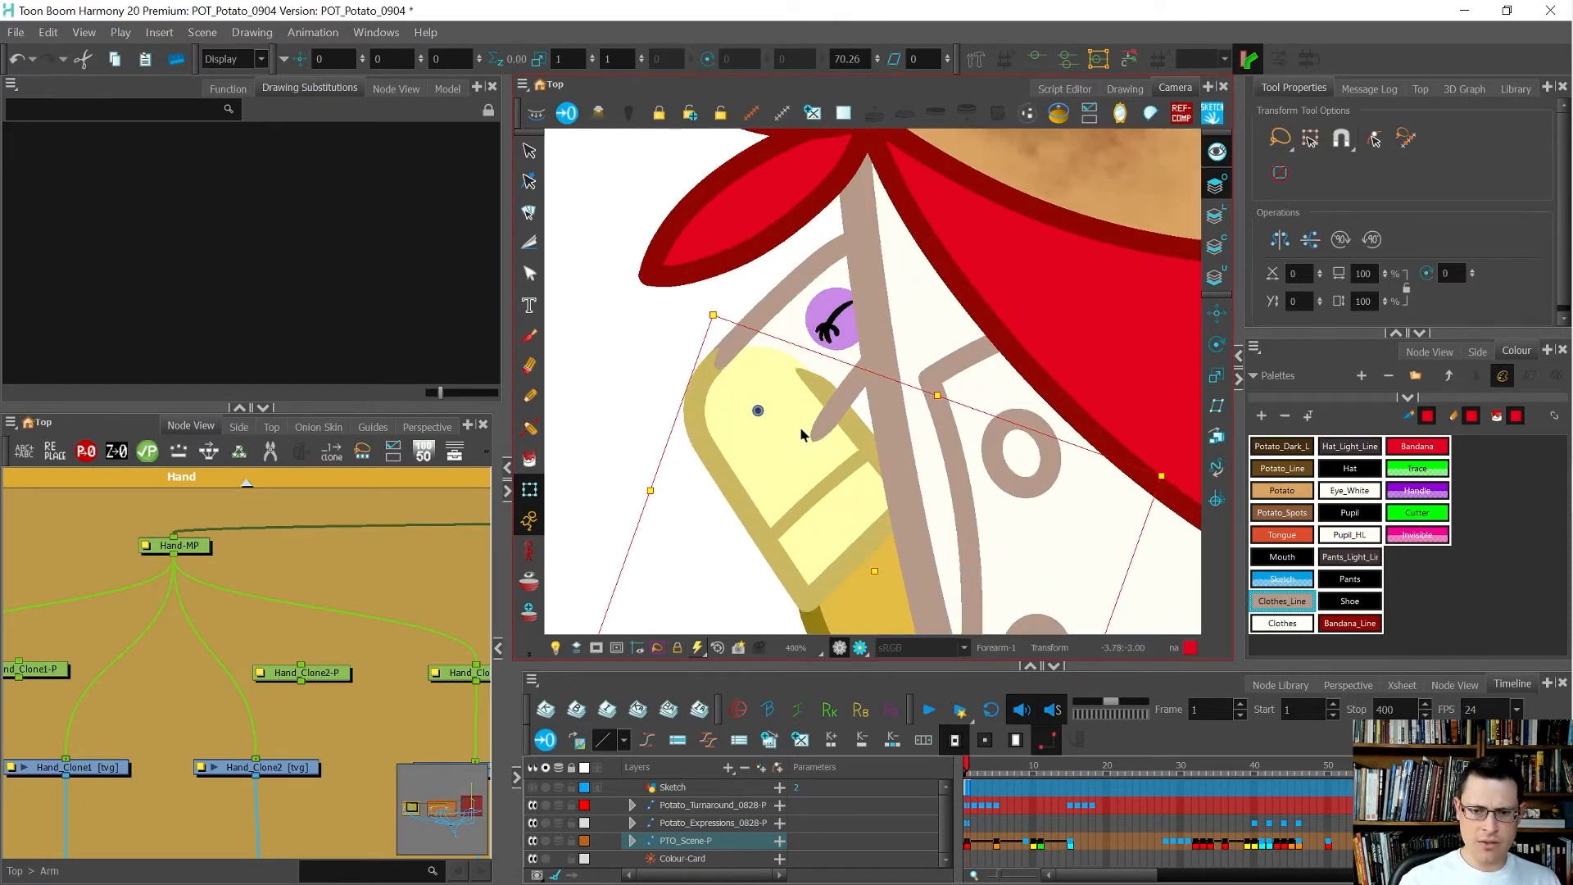
{"action": "scroll", "coordinate": [801, 428], "scroll_direction": "down", "scroll_amount": 2}
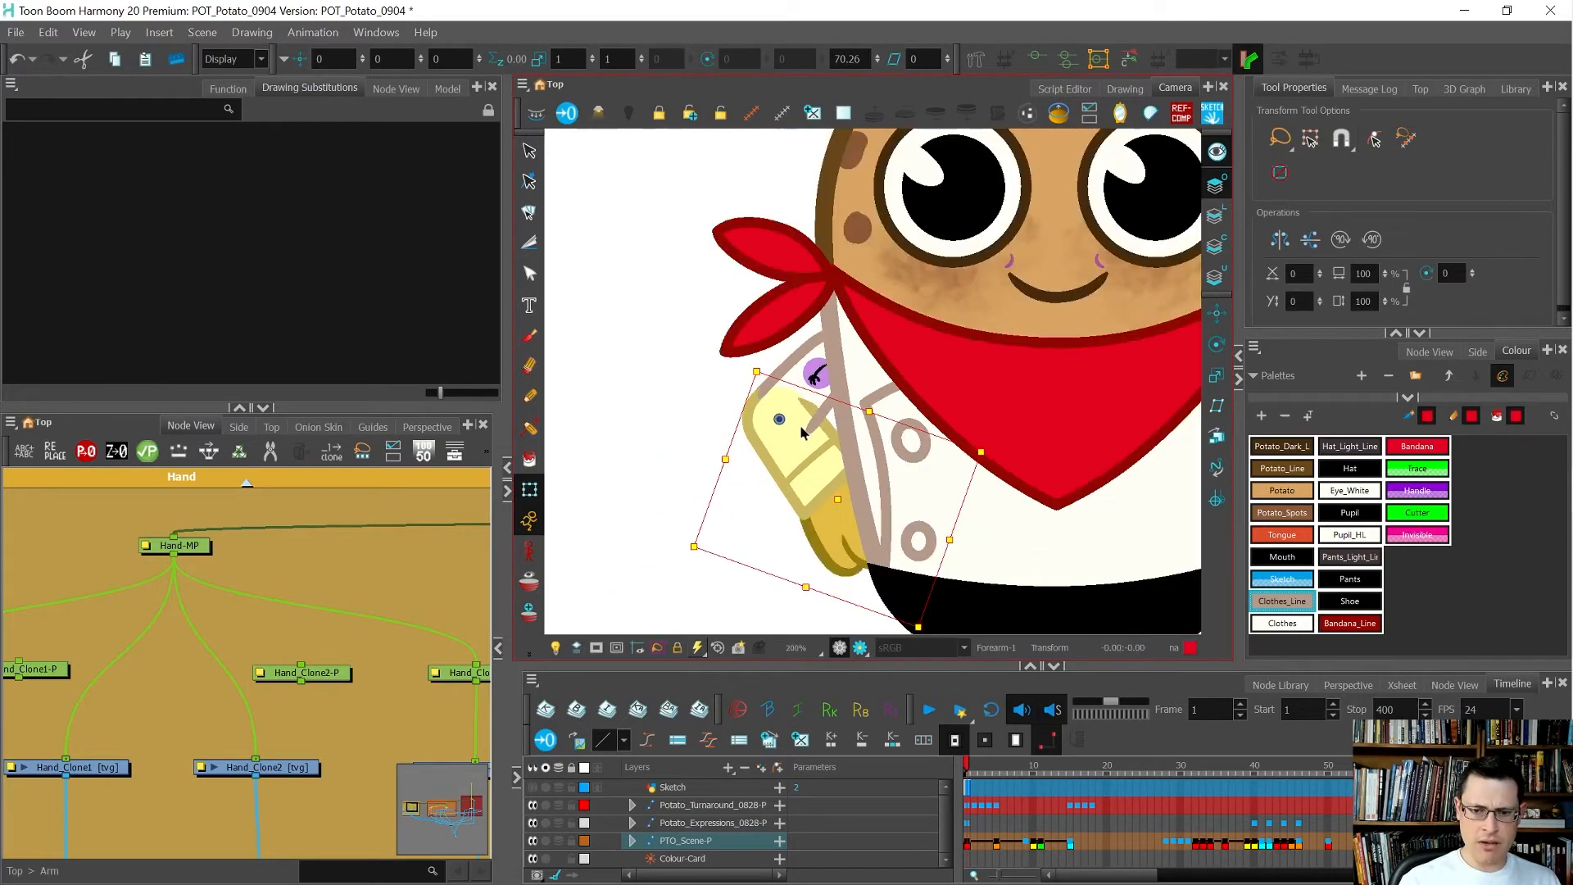
Step: Examine how the Forearm and Upper Arm nodes are wired together inside the Arm group
{"action": "key", "text": "o"}
{"action": "scroll", "coordinate": [126, 632], "scroll_direction": "down", "scroll_amount": 3}
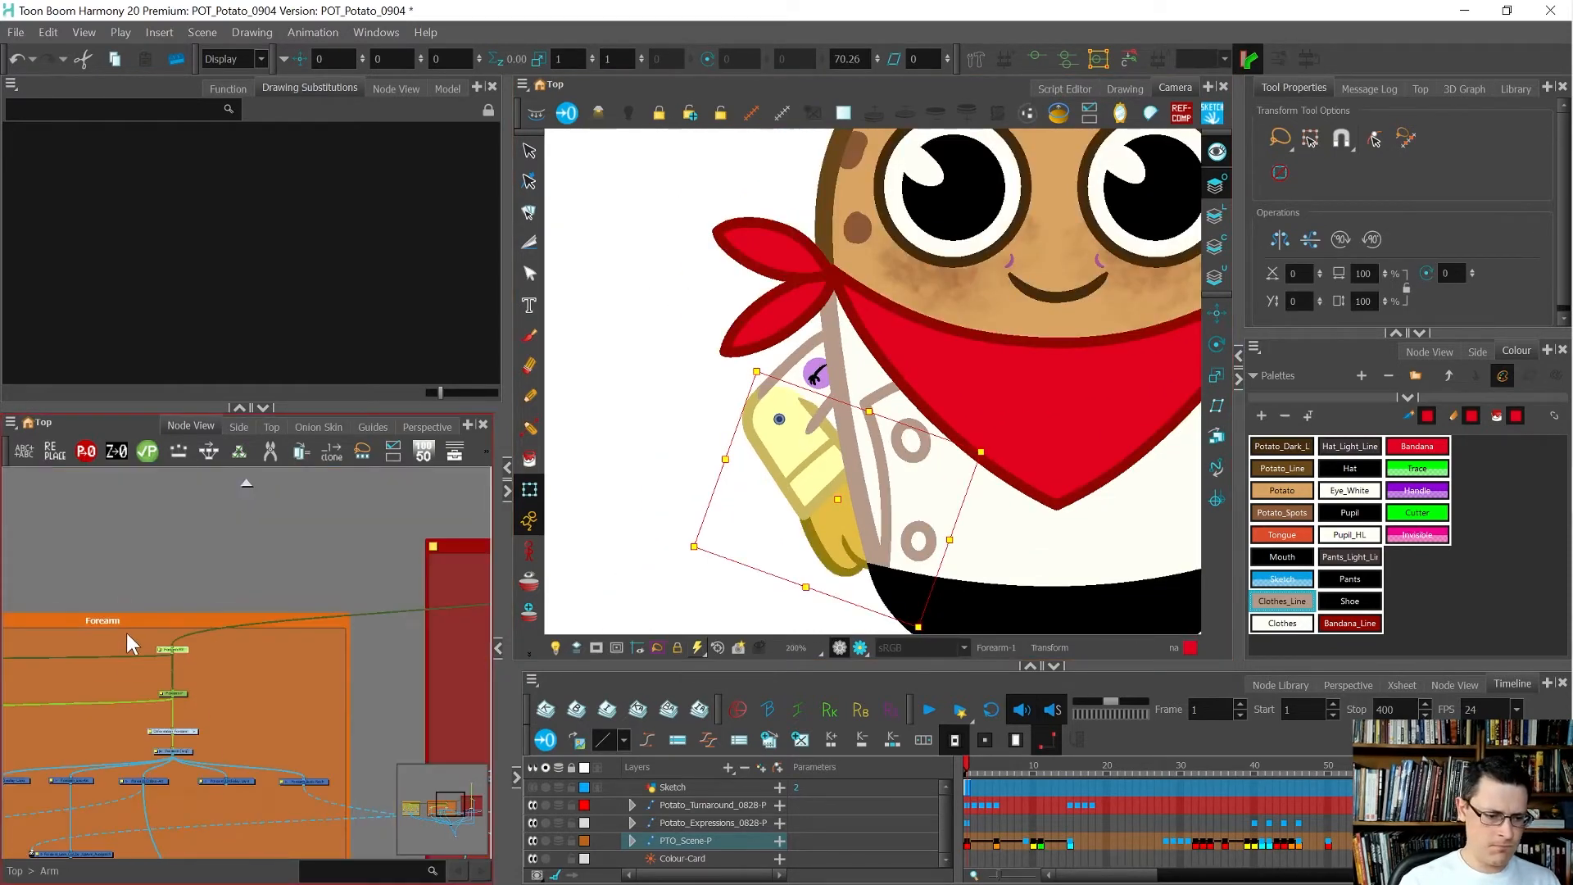
{"action": "scroll", "coordinate": [228, 631], "scroll_direction": "down", "scroll_amount": 4}
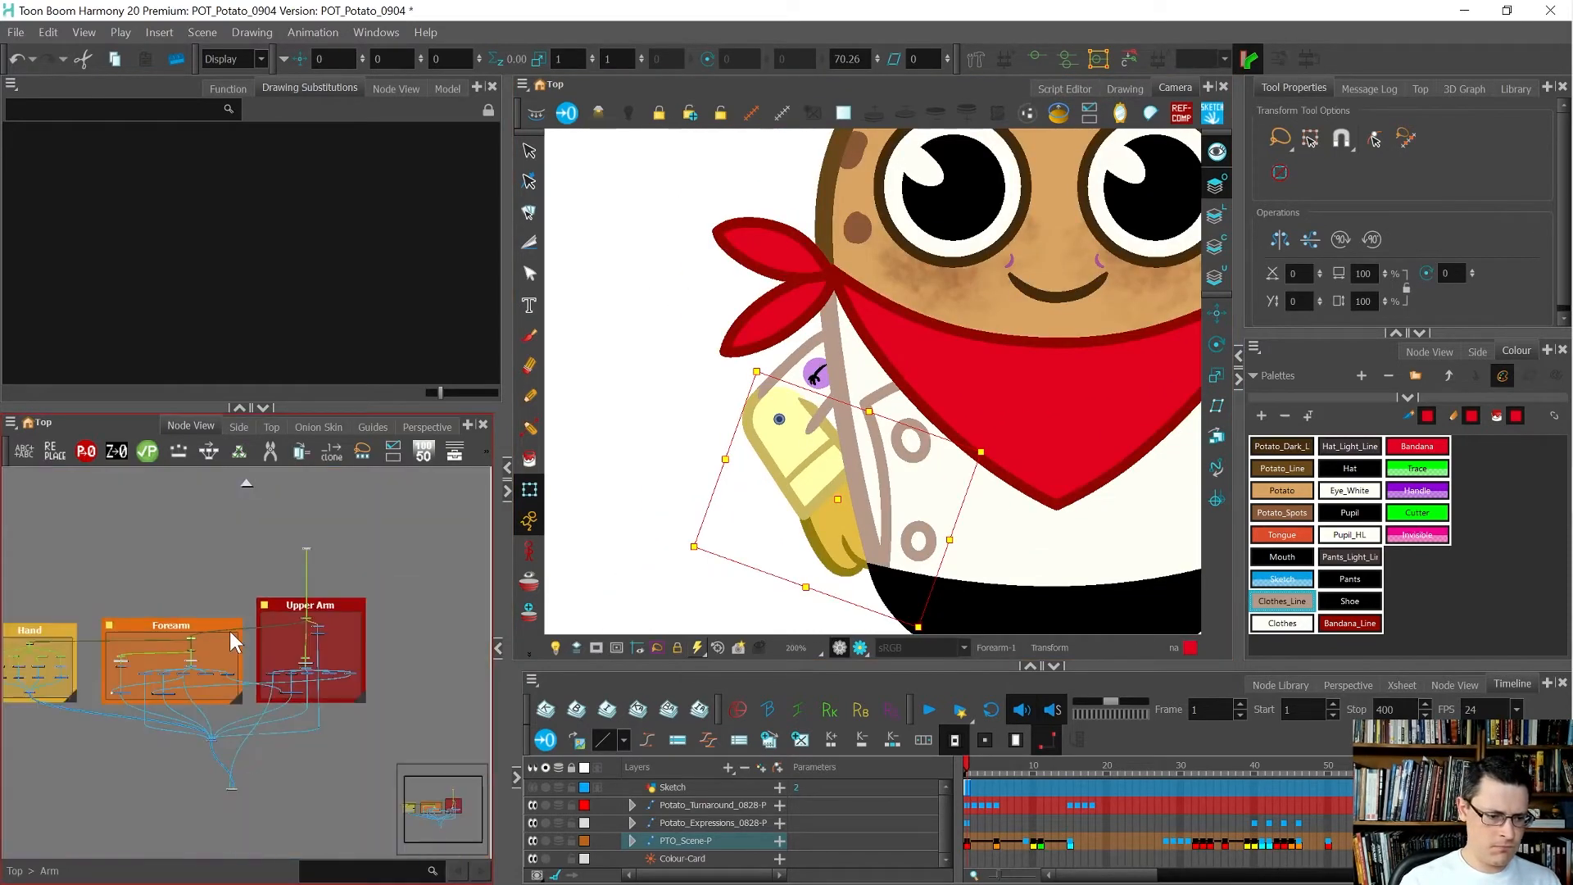
{"action": "scroll", "coordinate": [213, 683], "scroll_direction": "up", "scroll_amount": 2}
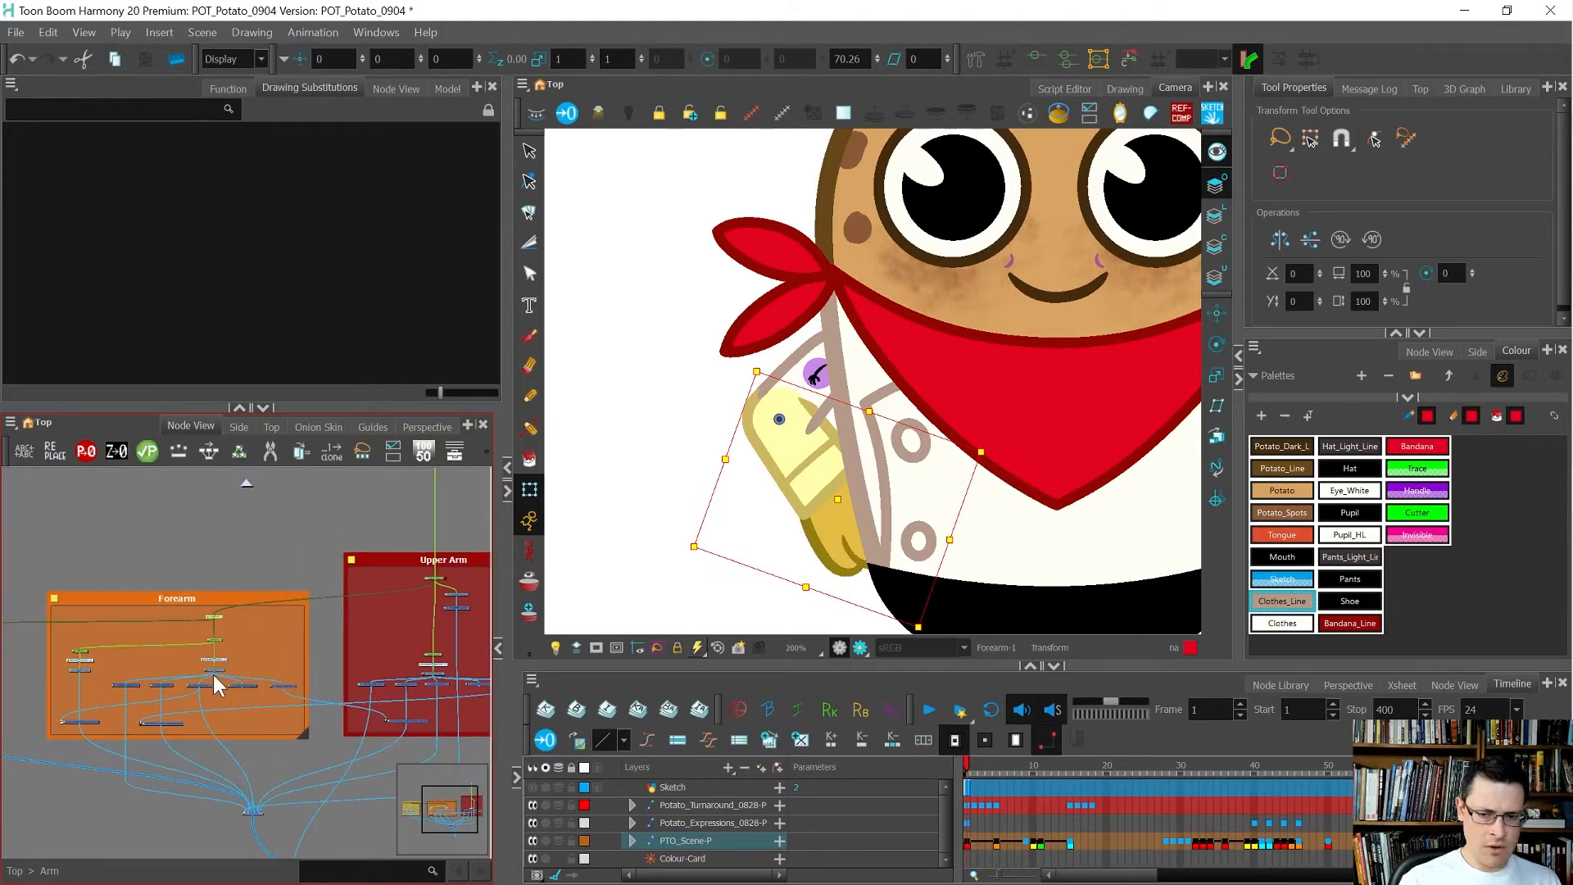
{"action": "scroll", "coordinate": [342, 607], "scroll_direction": "down", "scroll_amount": 1}
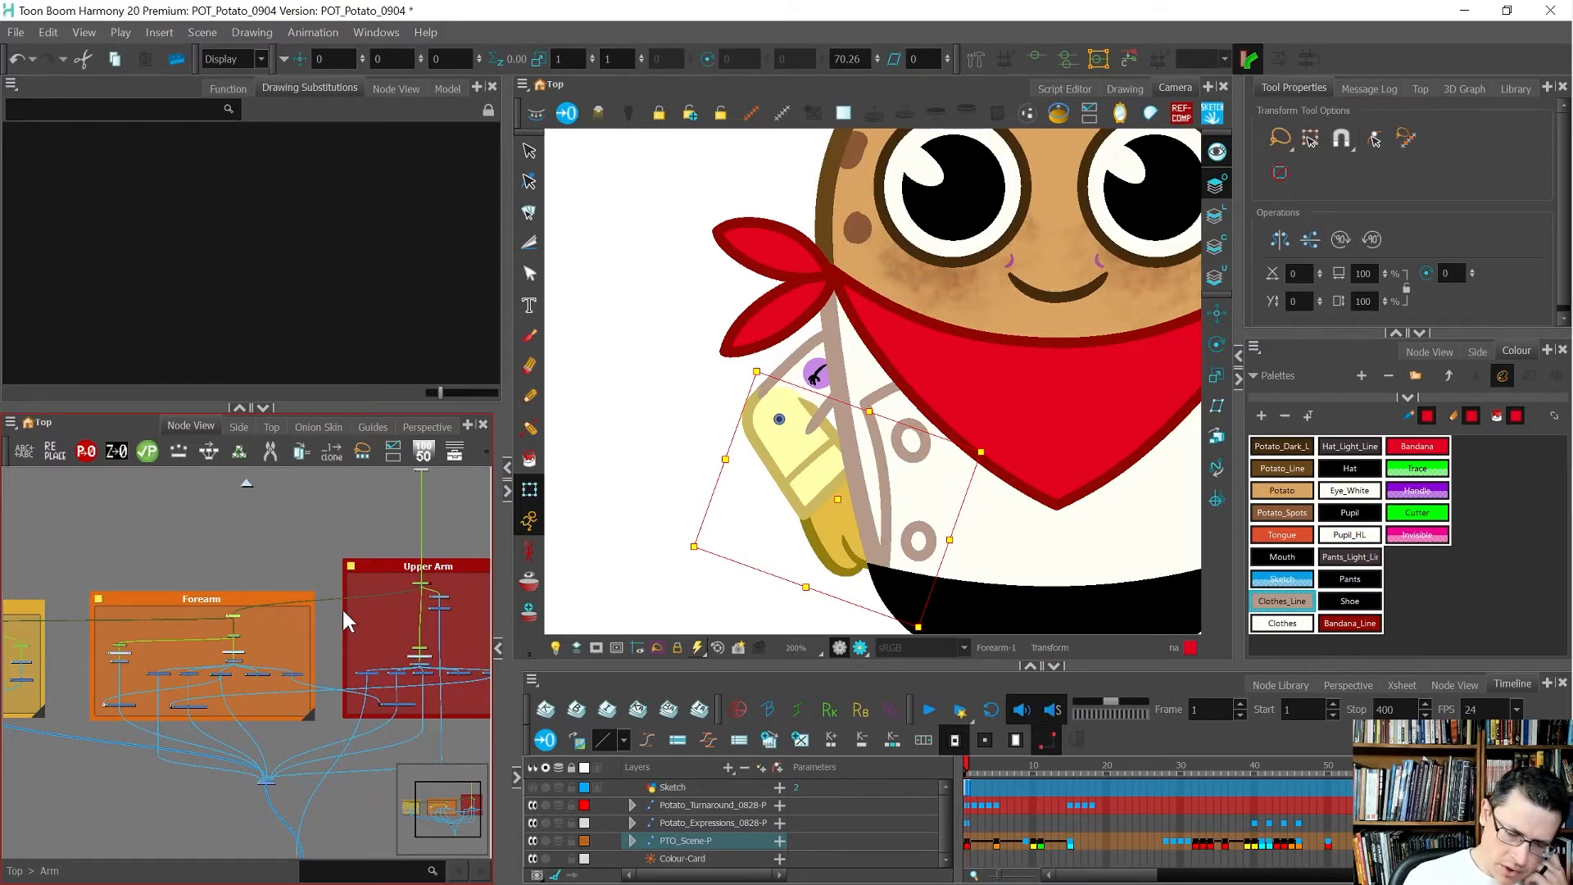
{"action": "scroll", "coordinate": [811, 419], "scroll_direction": "up", "scroll_amount": 3}
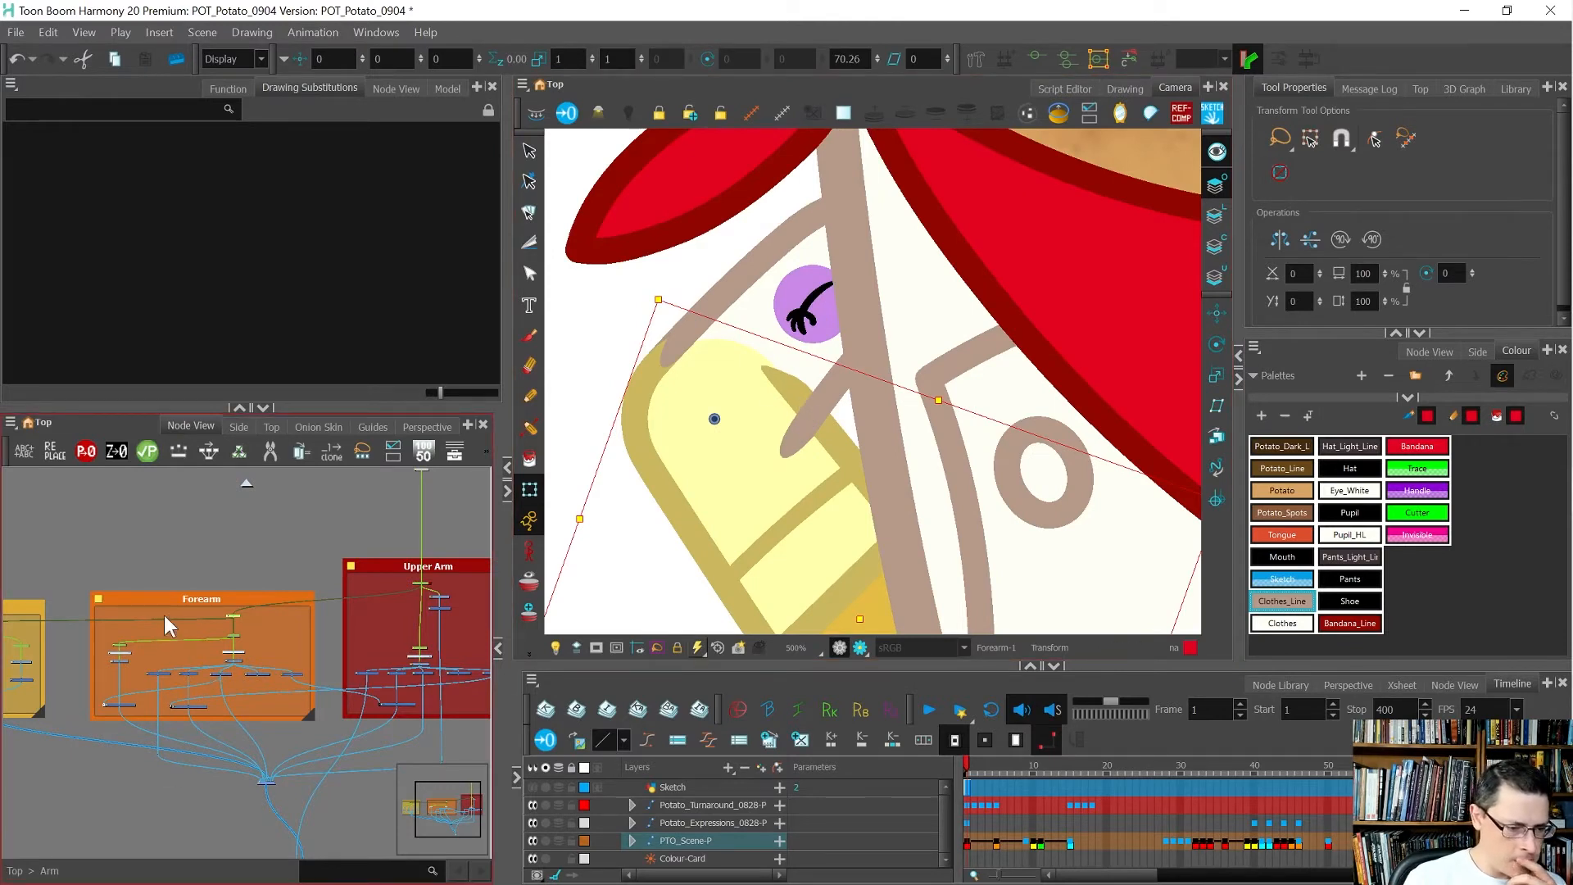
{"action": "scroll", "coordinate": [164, 612], "scroll_direction": "down", "scroll_amount": 1}
Step: Enlarge the Node View and select the Upper_Arm drawing to check its artwork before clearing the selection
{"action": "left_click_drag", "start_coordinate": [367, 408], "coordinate": [376, 270]}
{"action": "left_click_drag", "start_coordinate": [508, 375], "coordinate": [659, 375]}
{"action": "scroll", "coordinate": [460, 593], "scroll_direction": "up", "scroll_amount": 5}
{"action": "left_click", "coordinate": [457, 597]}
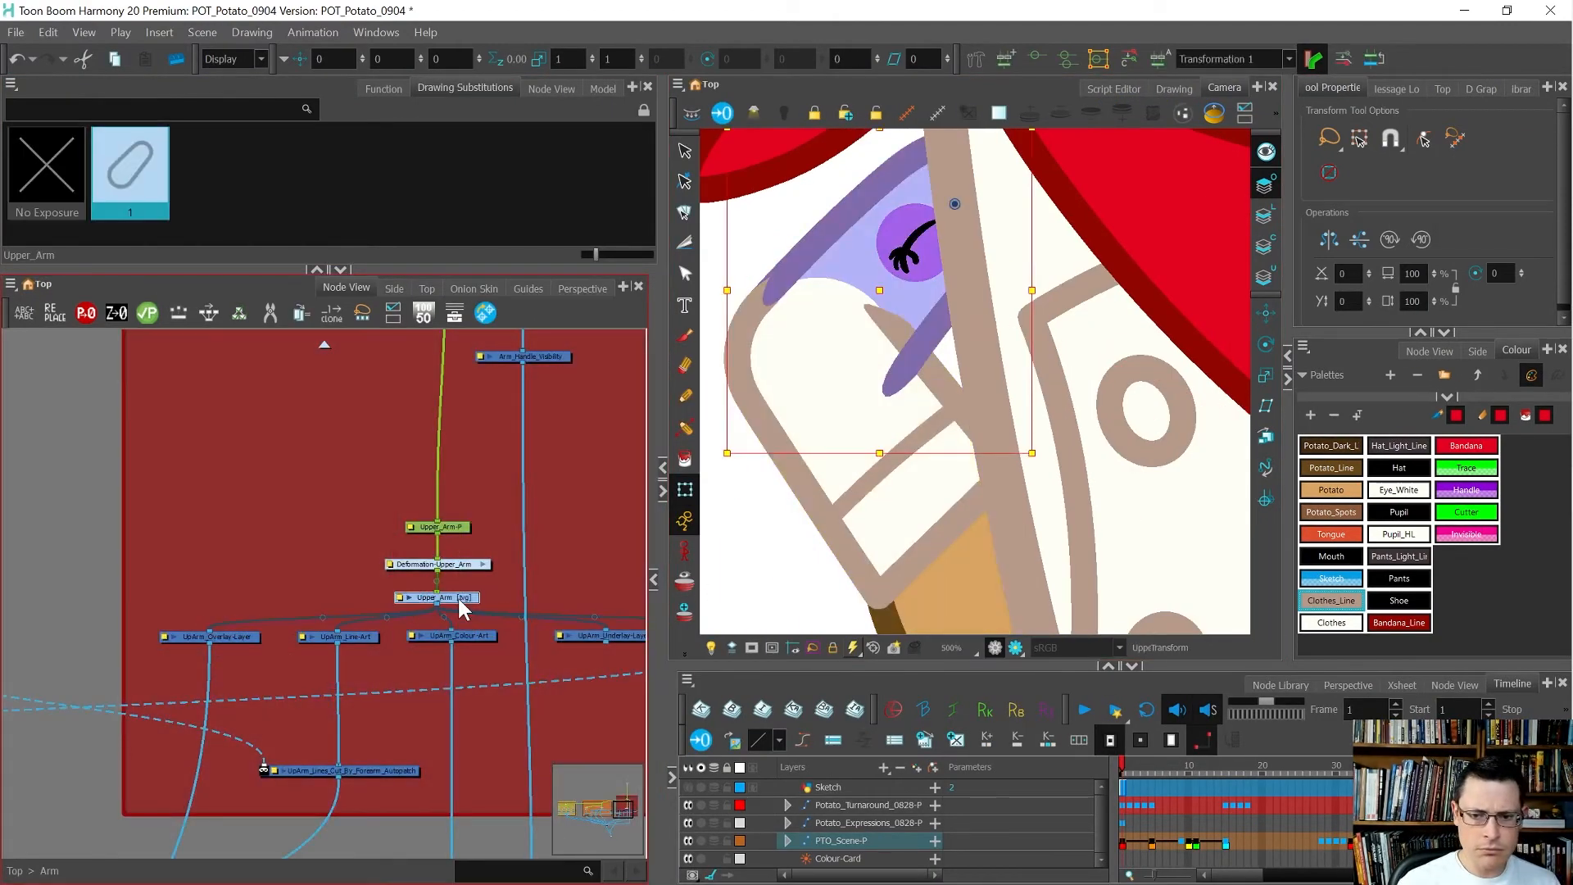
{"action": "scroll", "coordinate": [268, 534], "scroll_direction": "down", "scroll_amount": 4}
{"action": "left_click", "coordinate": [268, 535]}
{"action": "scroll", "coordinate": [237, 488], "scroll_direction": "down", "scroll_amount": 3}
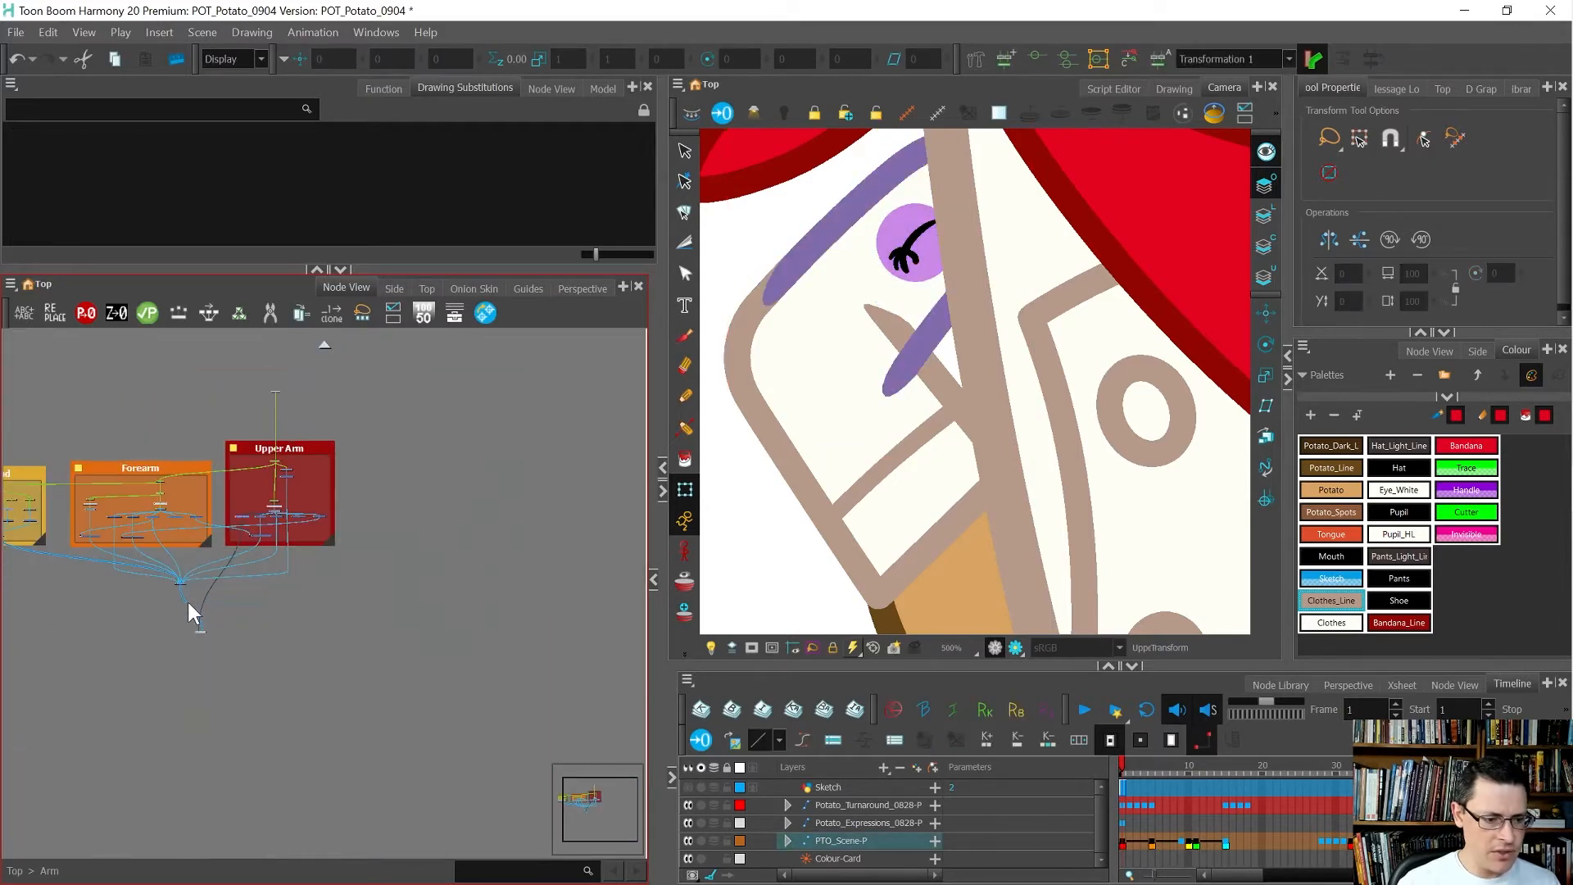
Step: Go up to the Top level and select the Shoulder_Line_Cut_by_Body cutter in the Main Arm group
{"action": "scroll", "coordinate": [197, 619], "scroll_direction": "up", "scroll_amount": 2}
{"action": "scroll", "coordinate": [316, 346], "scroll_direction": "up", "scroll_amount": 3}
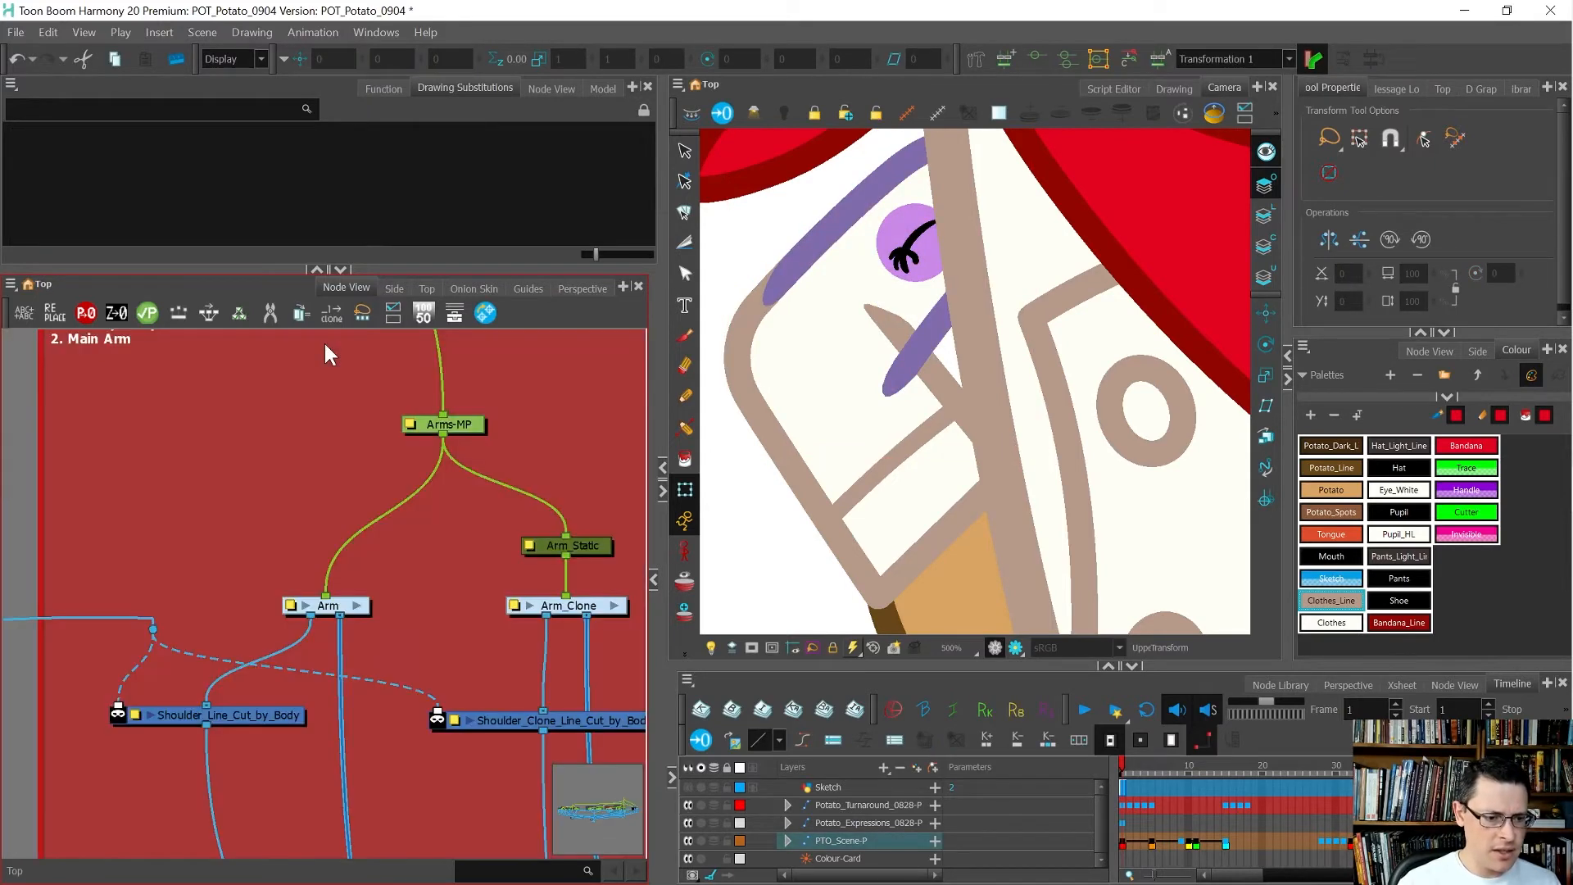
{"action": "scroll", "coordinate": [264, 520], "scroll_direction": "down", "scroll_amount": 2}
{"action": "scroll", "coordinate": [244, 569], "scroll_direction": "up", "scroll_amount": 2}
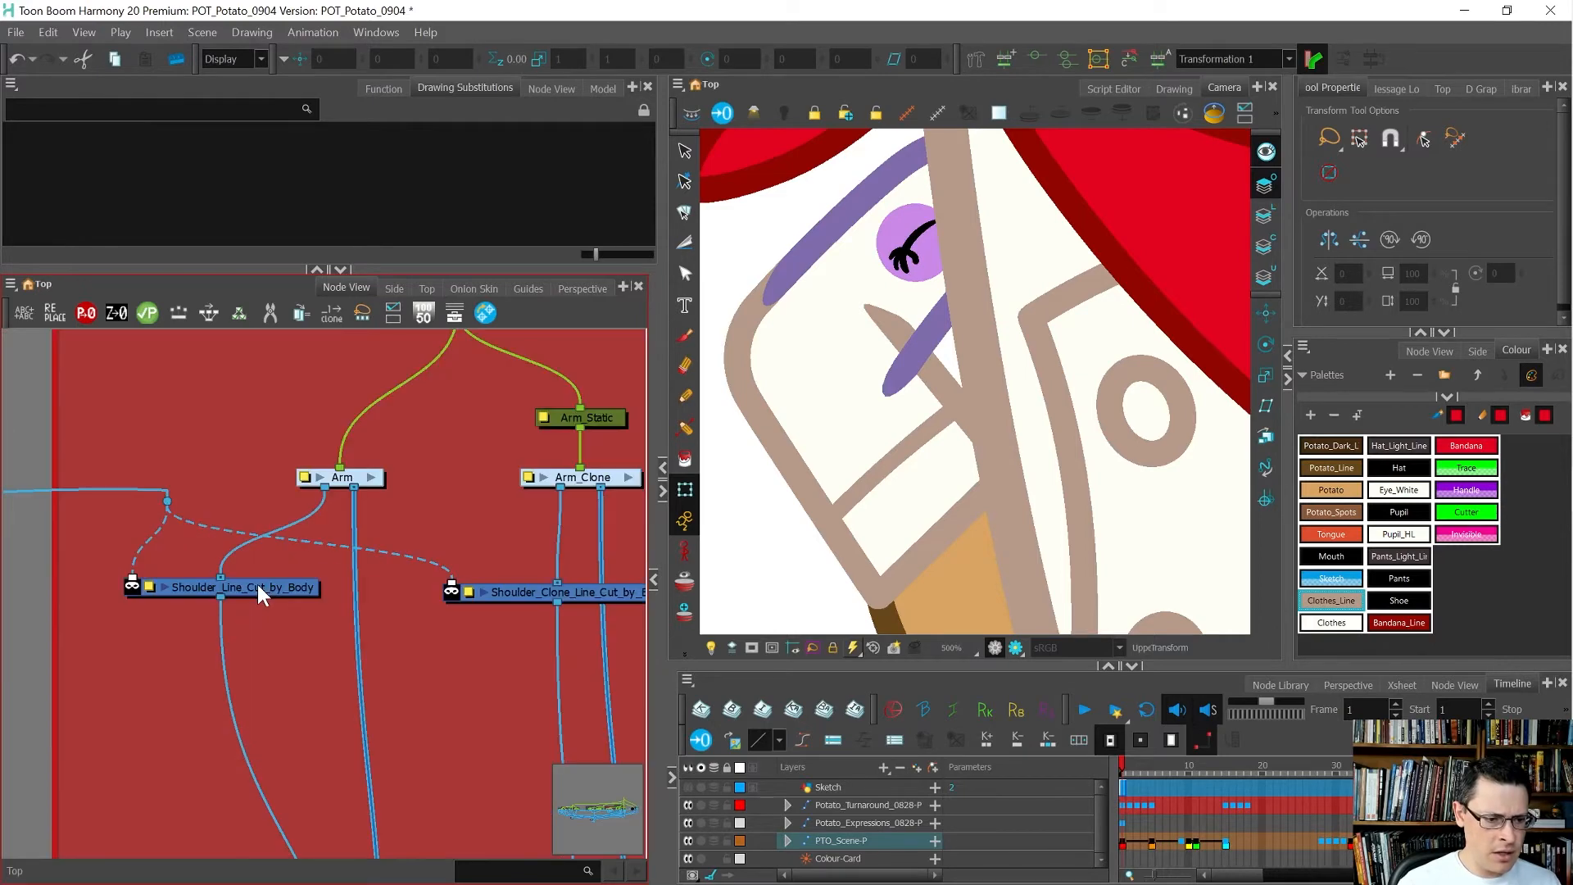
{"action": "left_click", "coordinate": [257, 585]}
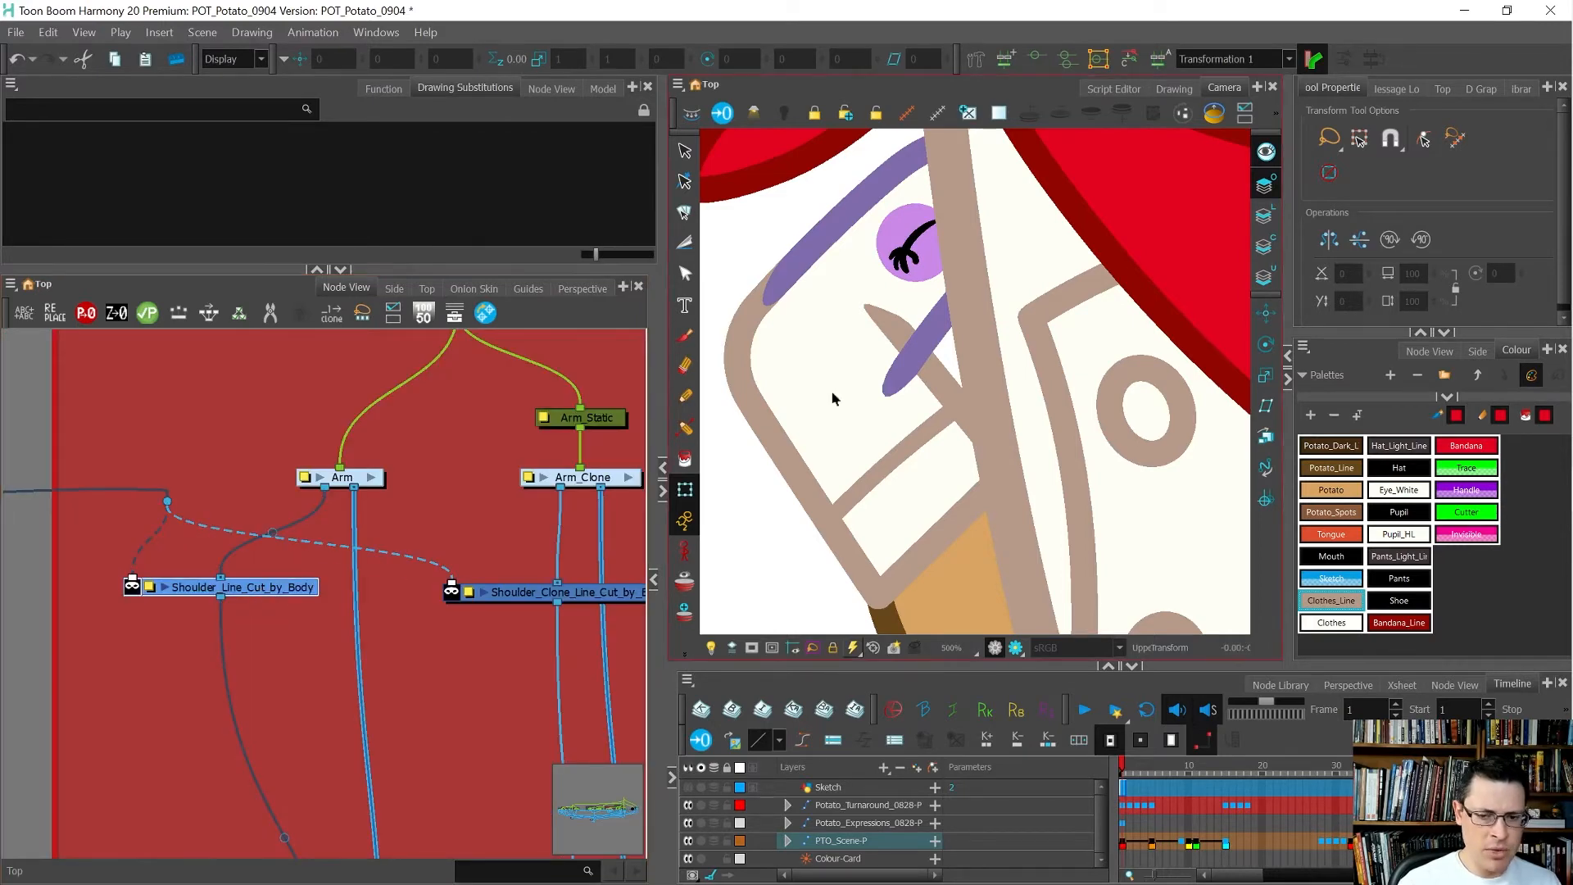
Step: Step back and forth through the first turnaround frames to compare the arm poses, returning to frame 1
{"action": "scroll", "coordinate": [829, 393], "scroll_direction": "down", "scroll_amount": 5}
{"action": "key", "text": "period"}
{"action": "key", "text": "period"}
{"action": "key", "text": "period"}
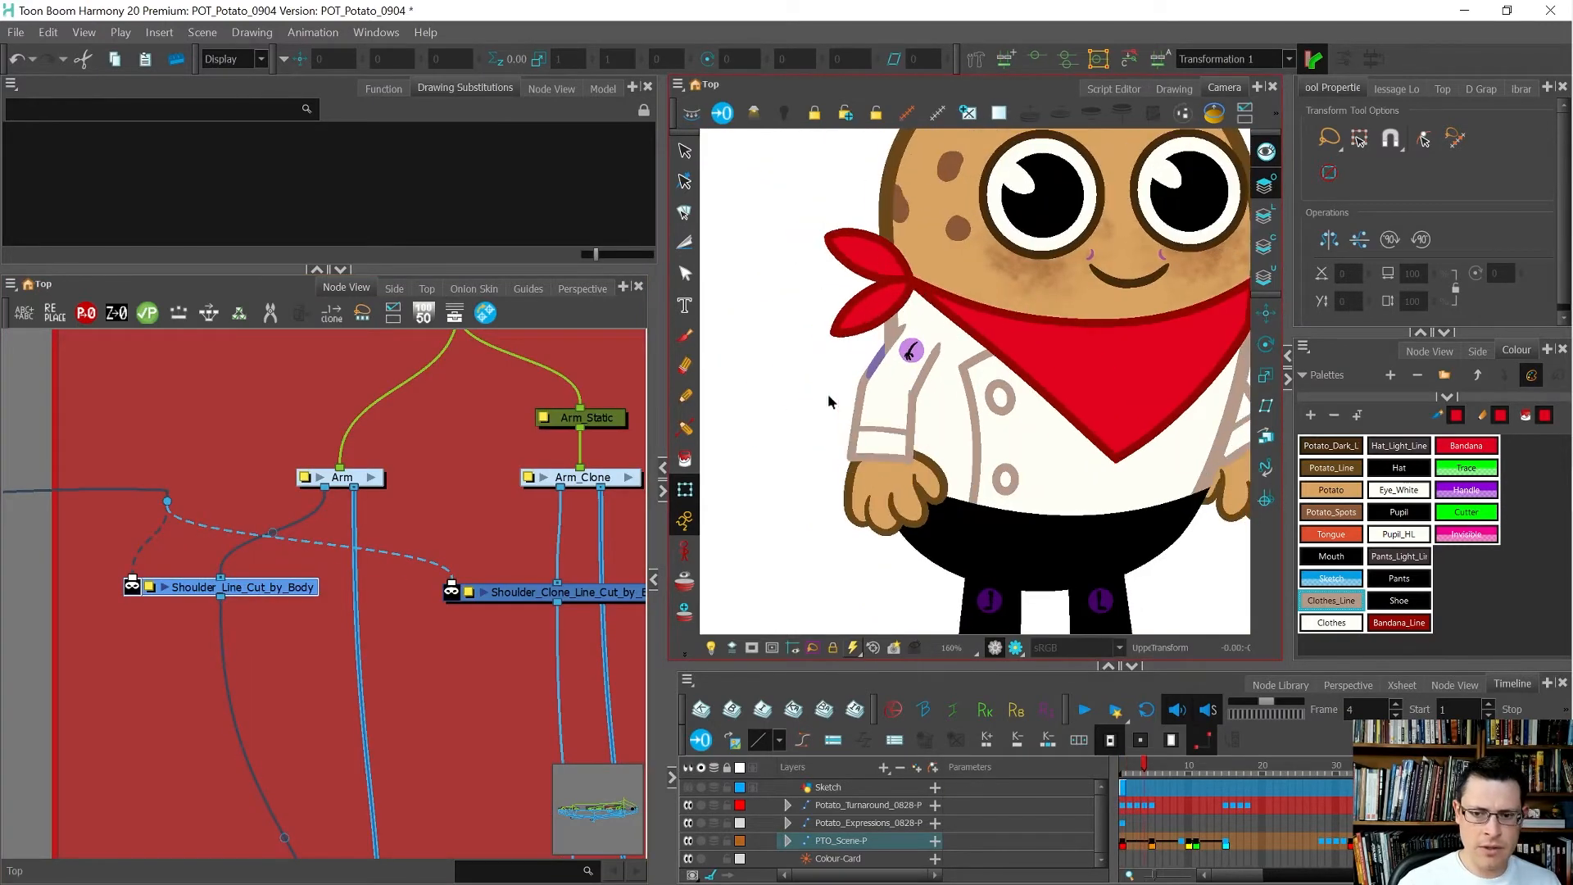
{"action": "key", "text": "comma"}
{"action": "key", "text": "comma"}
{"action": "key", "text": "period"}
{"action": "key", "text": "period"}
{"action": "key", "text": "period"}
{"action": "key", "text": "period"}
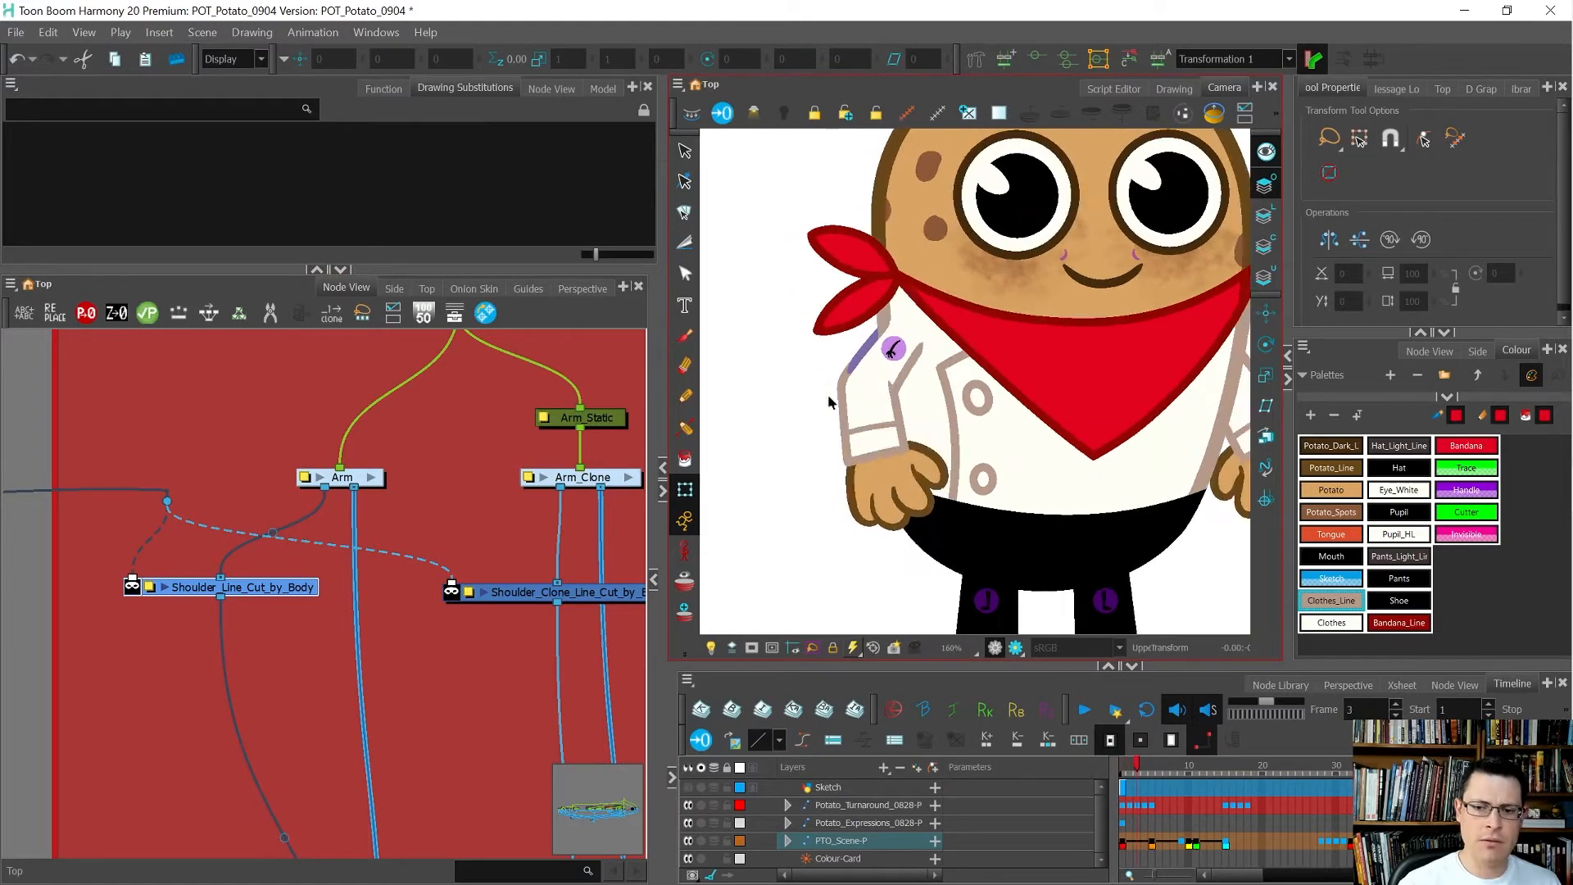
{"action": "key", "text": "comma"}
{"action": "key", "text": "comma"}
{"action": "key", "text": "comma"}
{"action": "key", "text": "comma"}
{"action": "key", "text": "comma"}
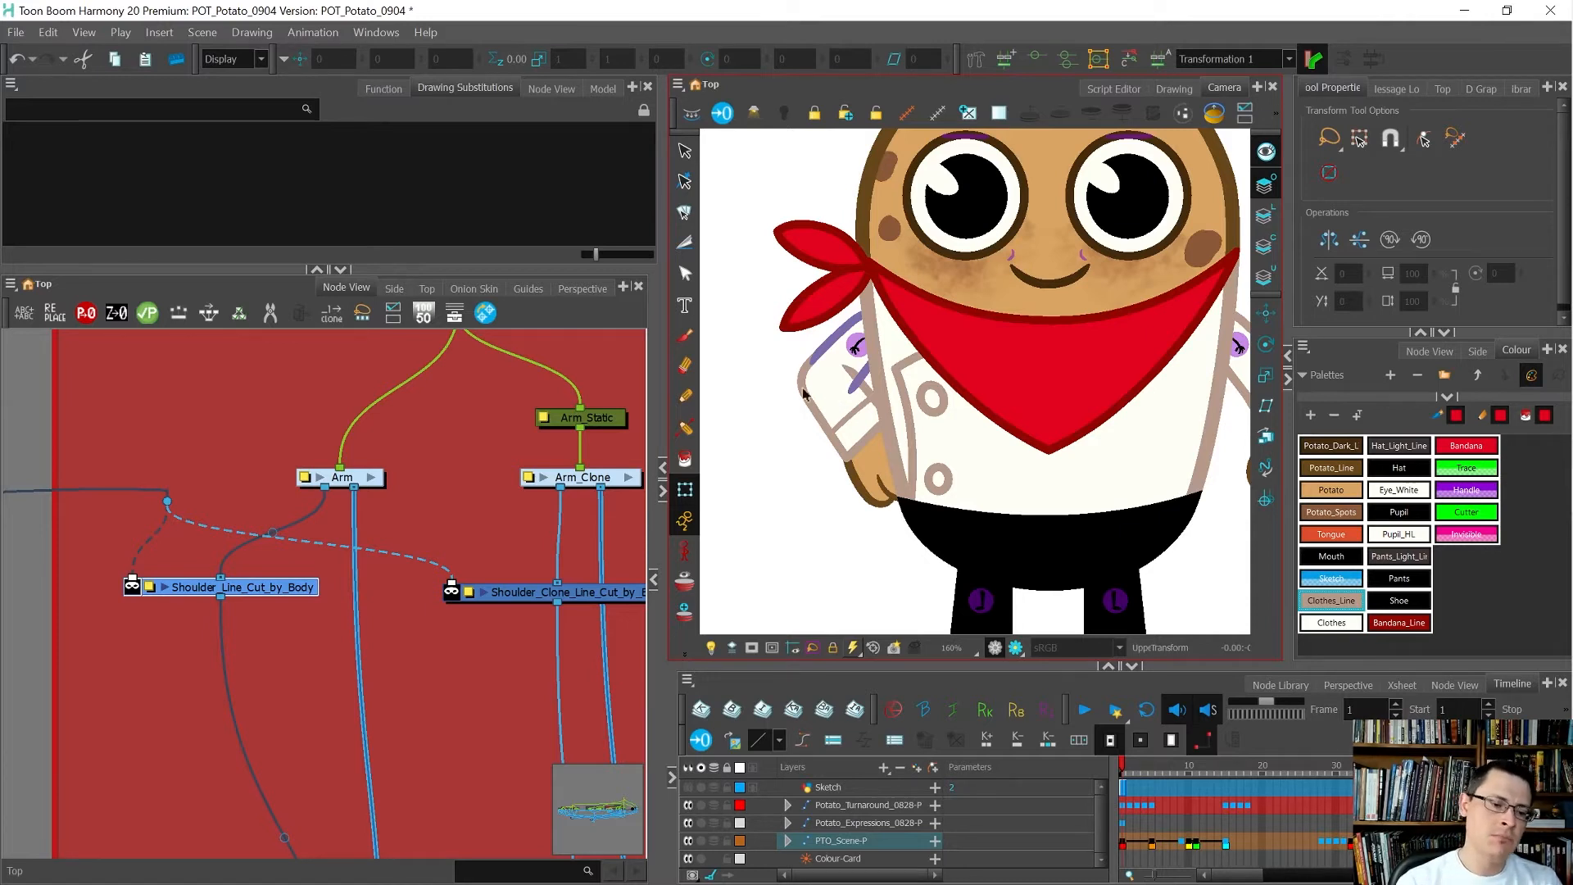
Step: Enter the Arm group and examine how the Forearm outputs feed Arm_Comp and how the arm is layered
{"action": "left_click", "coordinate": [372, 478]}
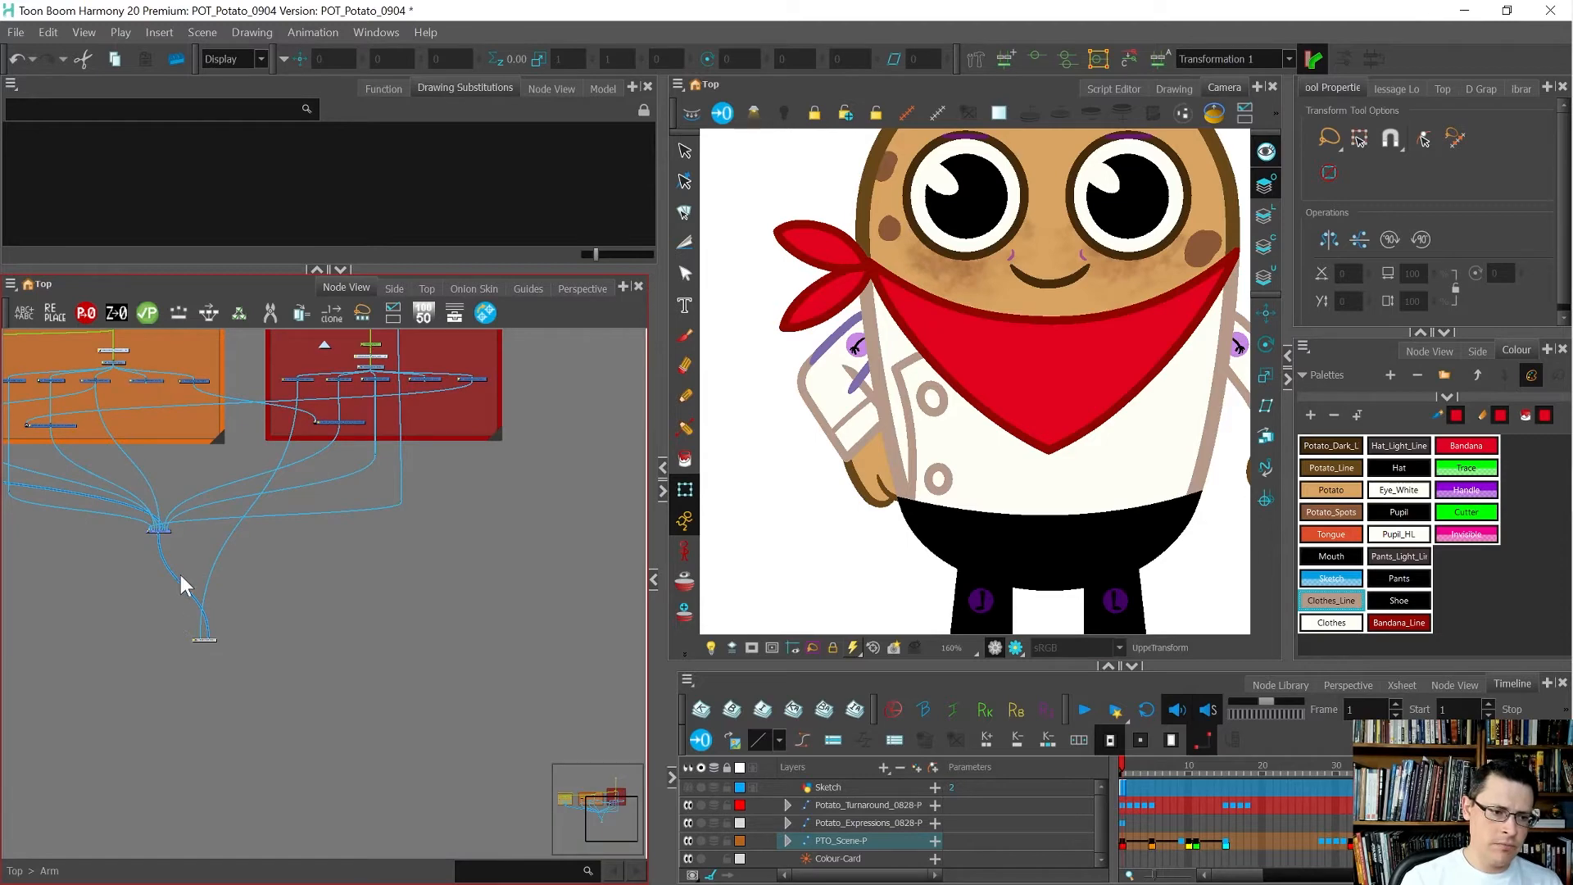
{"action": "scroll", "coordinate": [347, 686], "scroll_direction": "down", "scroll_amount": 1}
{"action": "scroll", "coordinate": [17, 420], "scroll_direction": "up", "scroll_amount": 4}
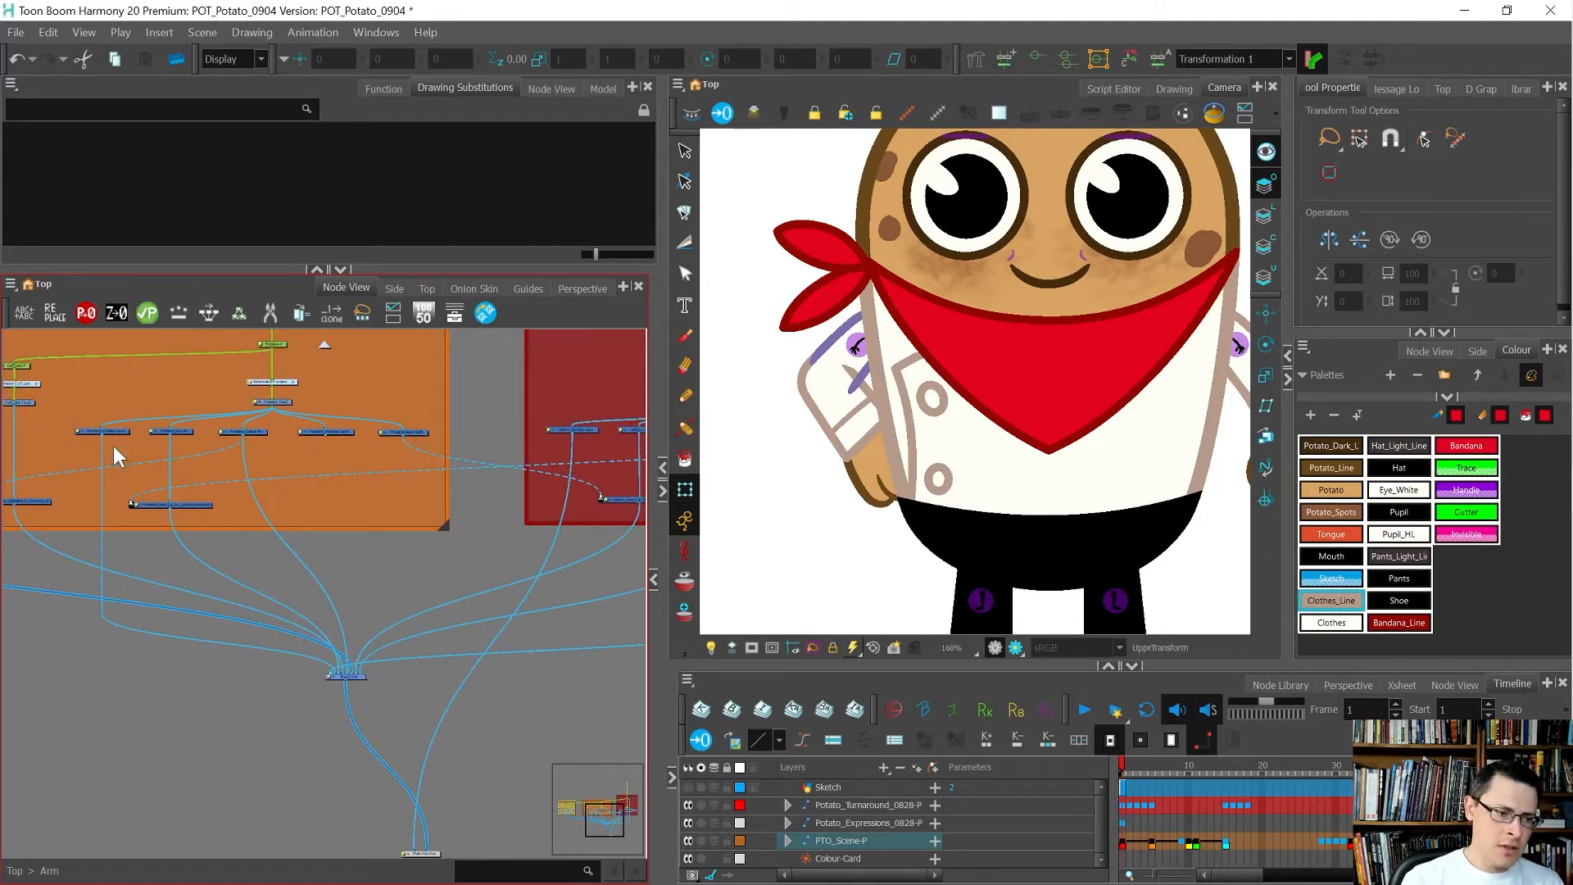
{"action": "scroll", "coordinate": [76, 443], "scroll_direction": "up", "scroll_amount": 2}
{"action": "scroll", "coordinate": [76, 440], "scroll_direction": "down", "scroll_amount": 2}
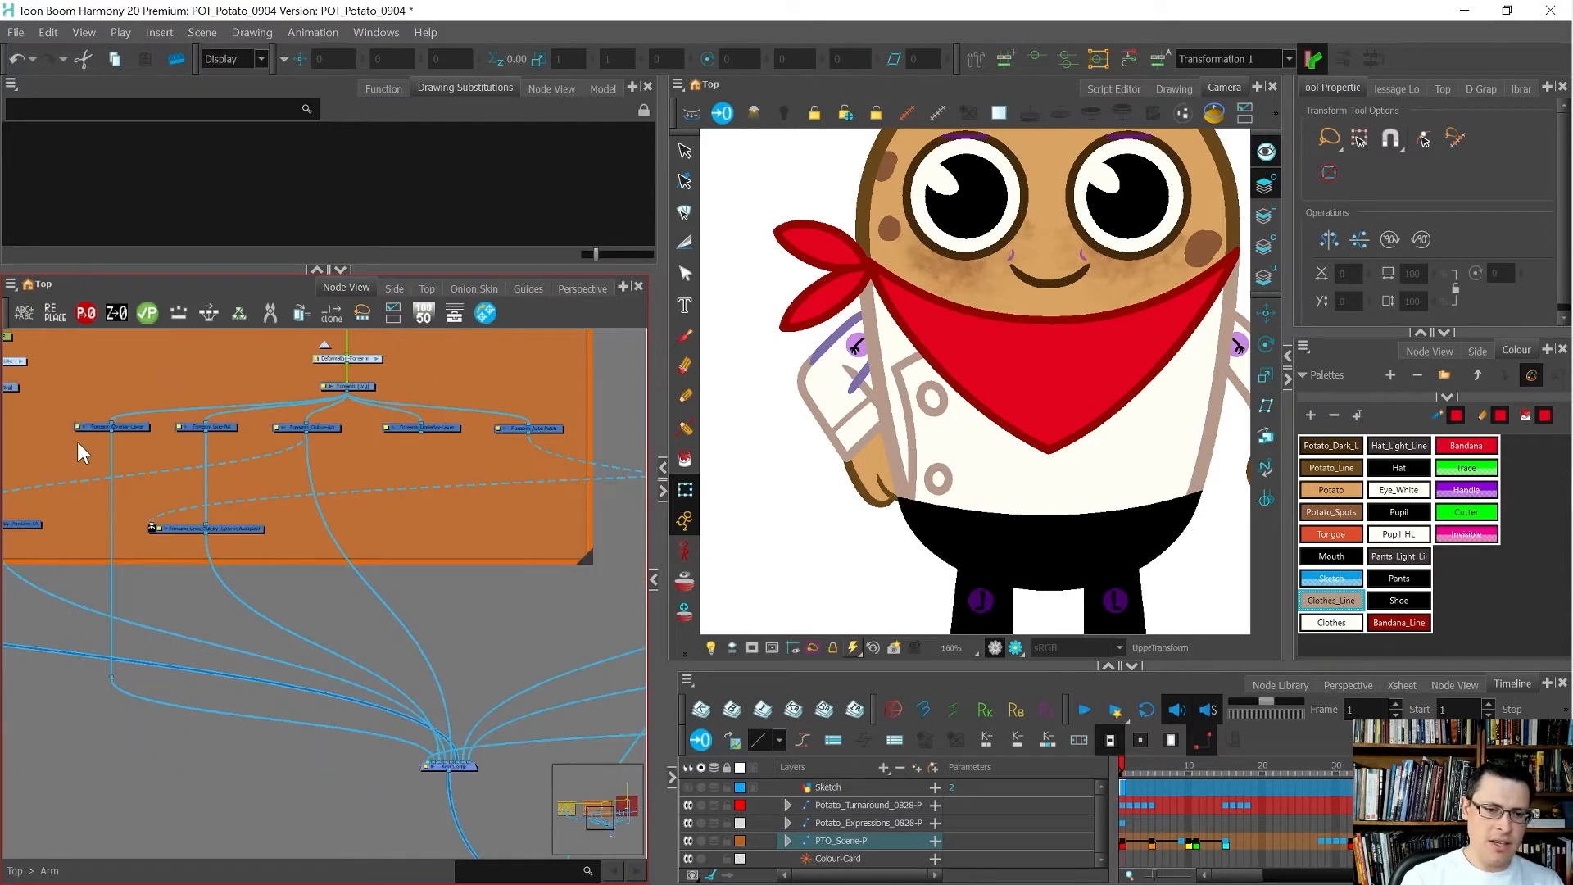
{"action": "scroll", "coordinate": [447, 811], "scroll_direction": "down", "scroll_amount": 1}
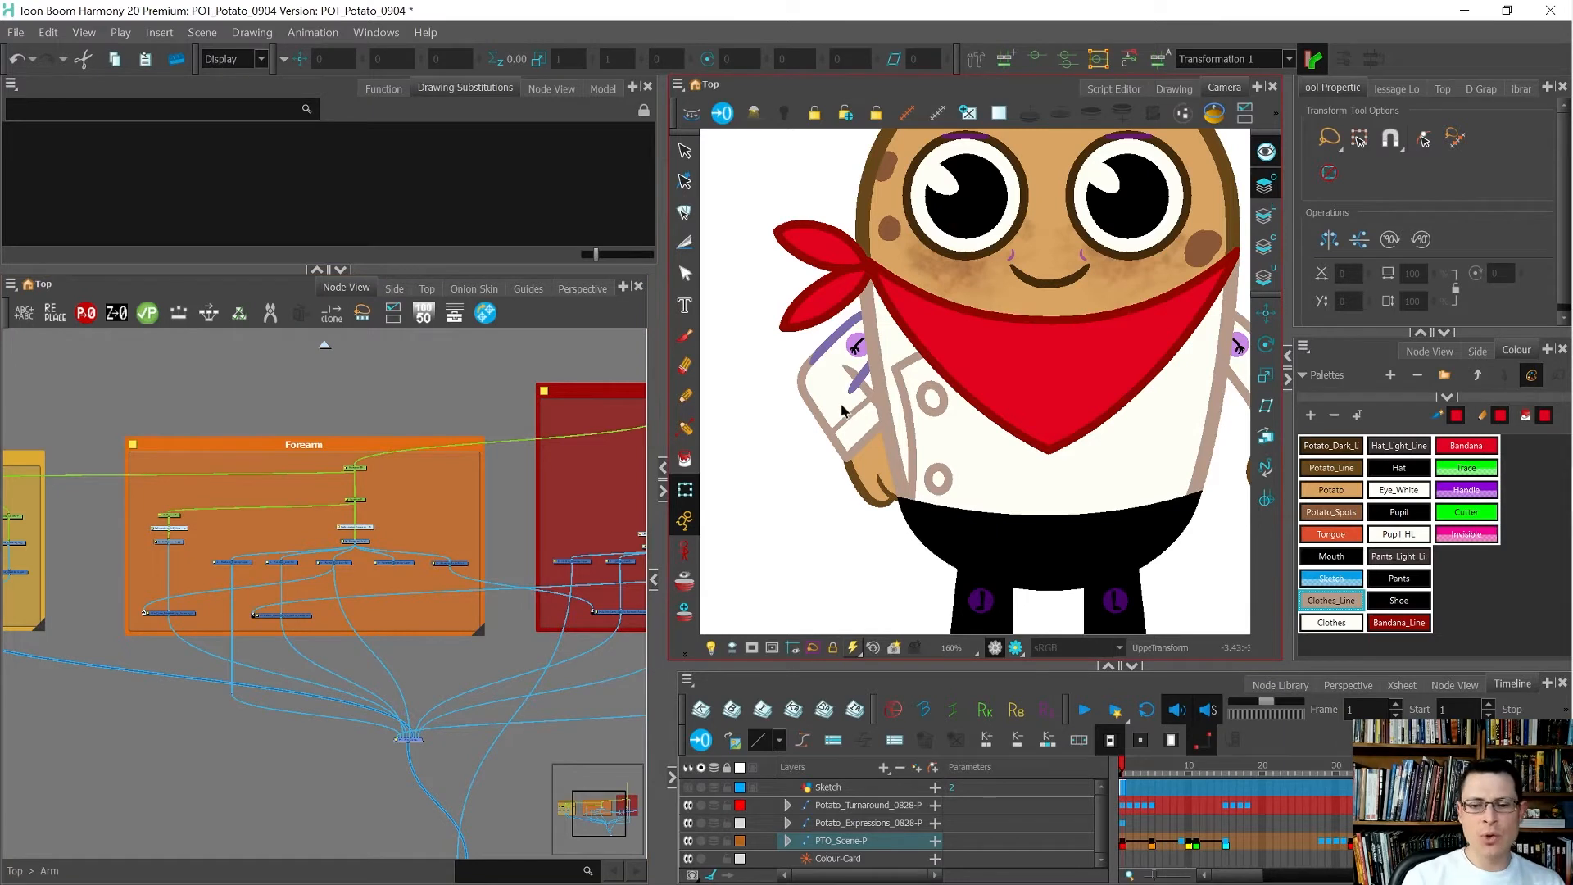
{"action": "scroll", "coordinate": [843, 410], "scroll_direction": "up", "scroll_amount": 2}
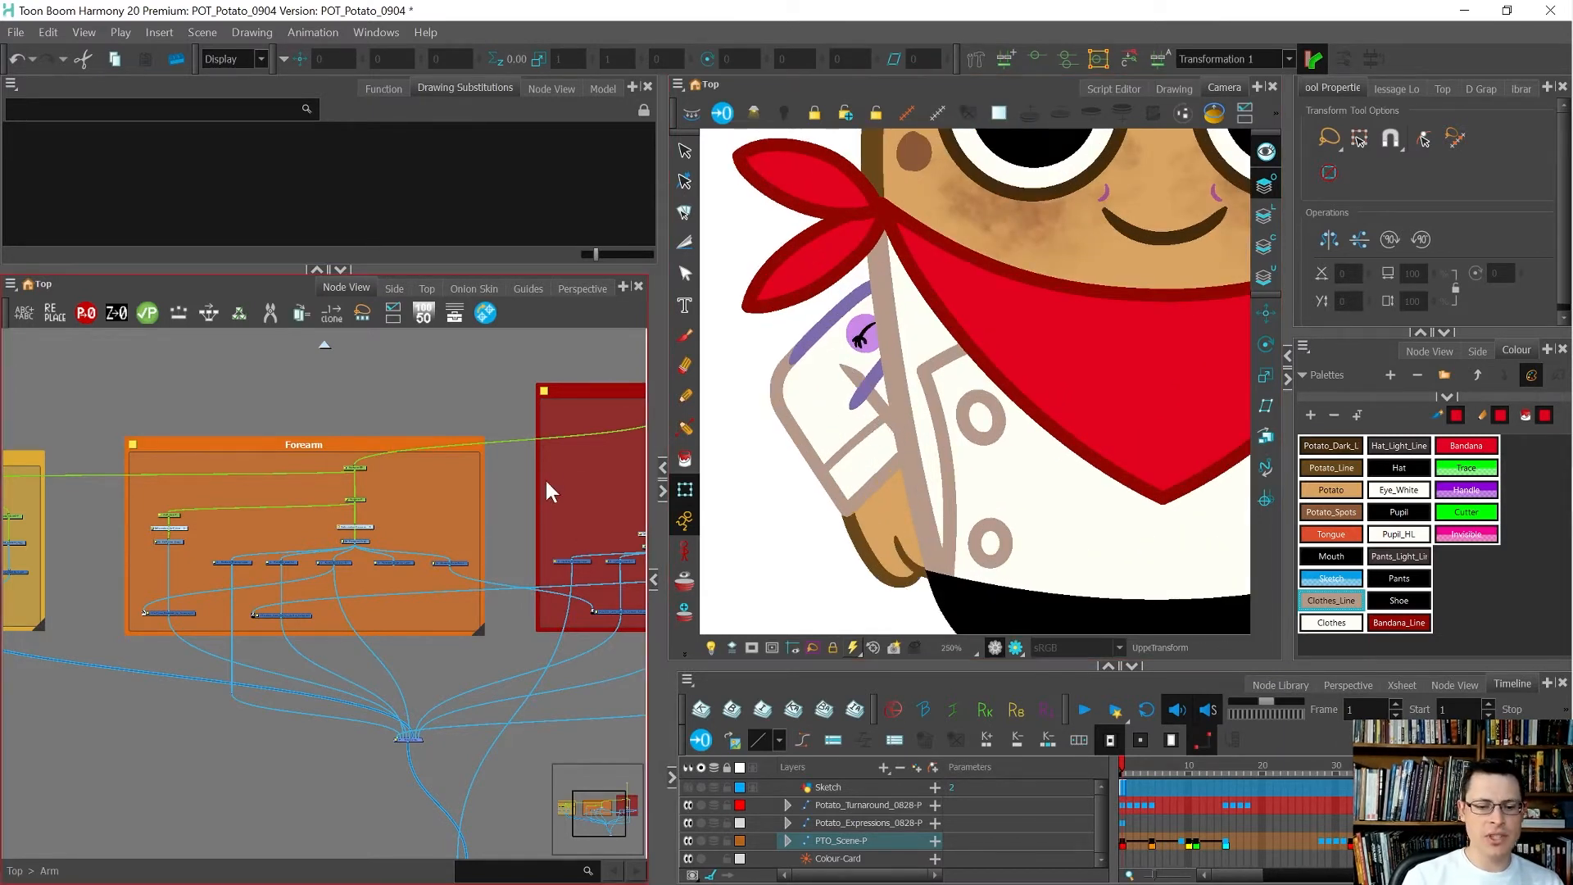
Step: Widen the Node View and collapse the Drawing Substitutions area above it to show more of the Forearm nodes
{"action": "left_click_drag", "start_coordinate": [664, 410], "coordinate": [789, 410]}
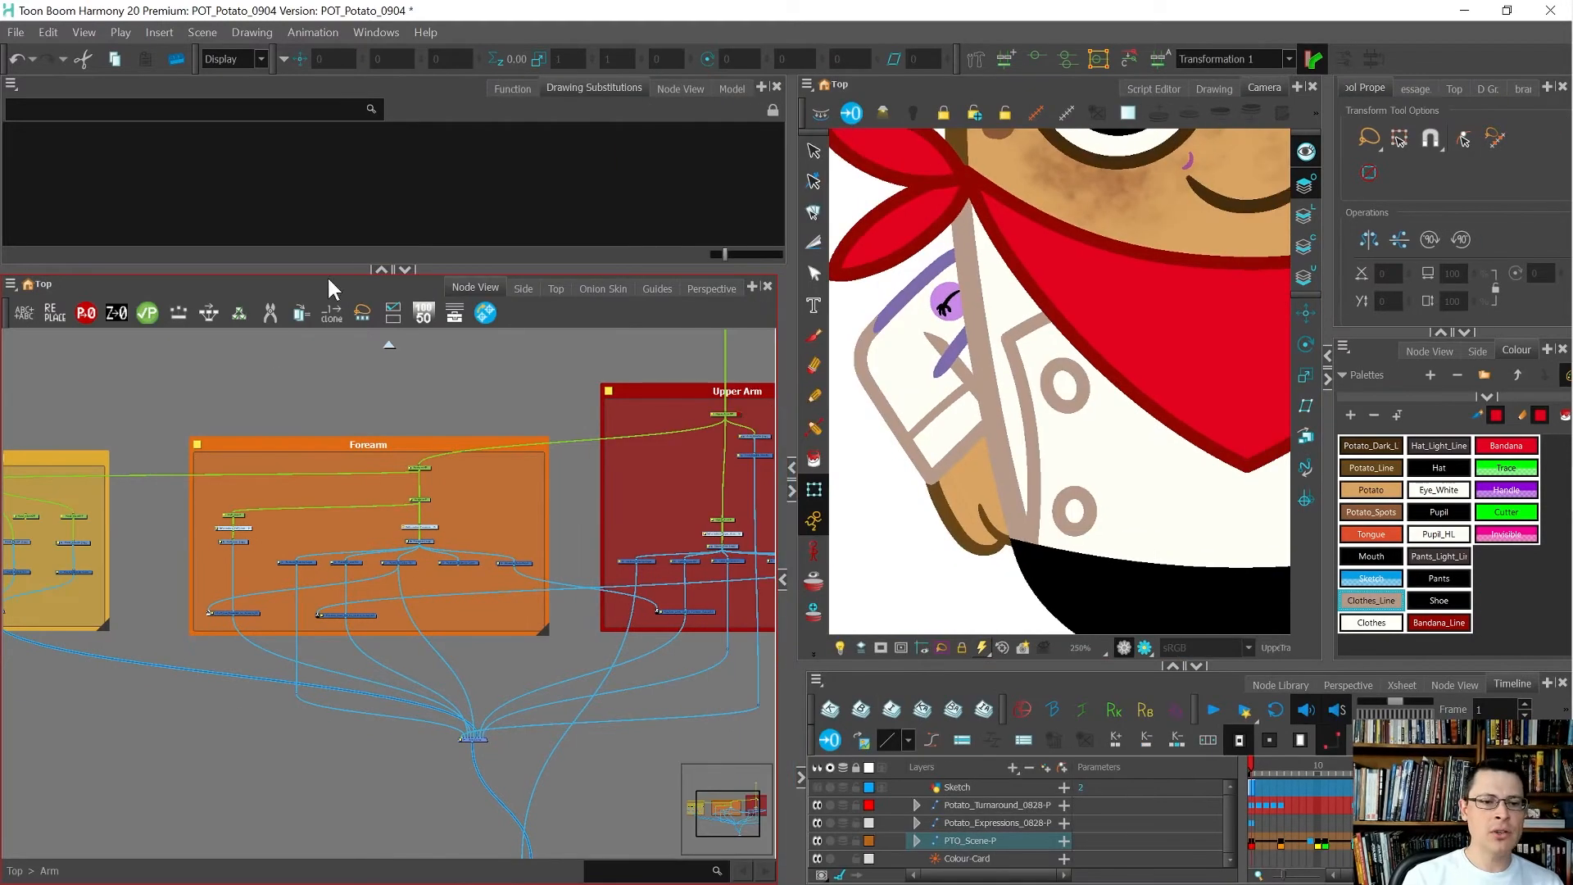
{"action": "left_click", "coordinate": [380, 269]}
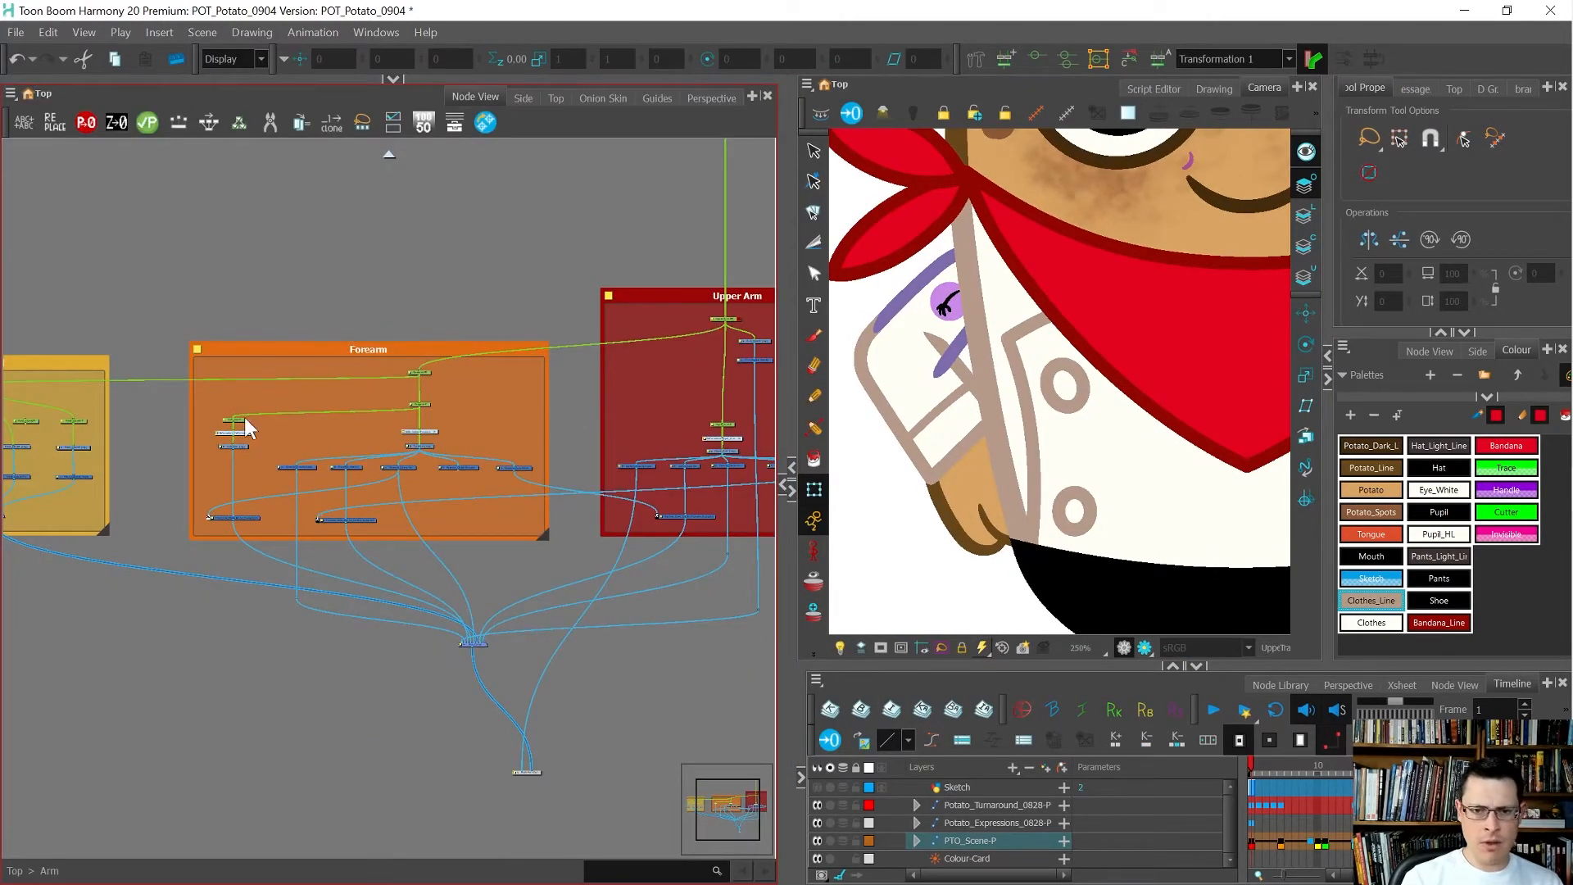
{"action": "scroll", "coordinate": [442, 565], "scroll_direction": "up", "scroll_amount": 4}
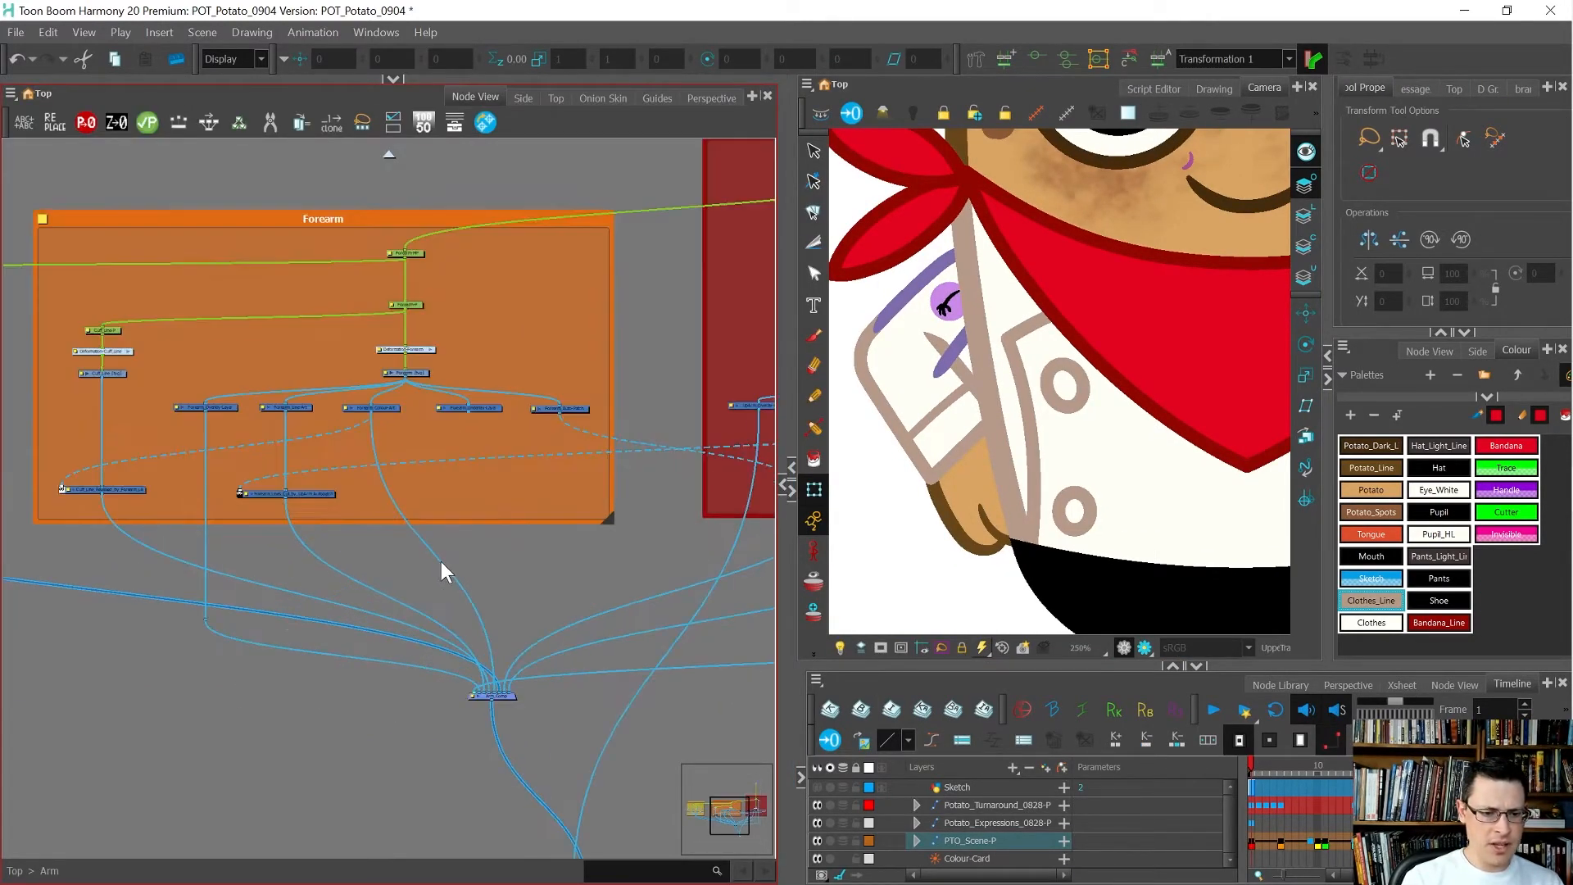
{"action": "scroll", "coordinate": [207, 544], "scroll_direction": "up", "scroll_amount": 2}
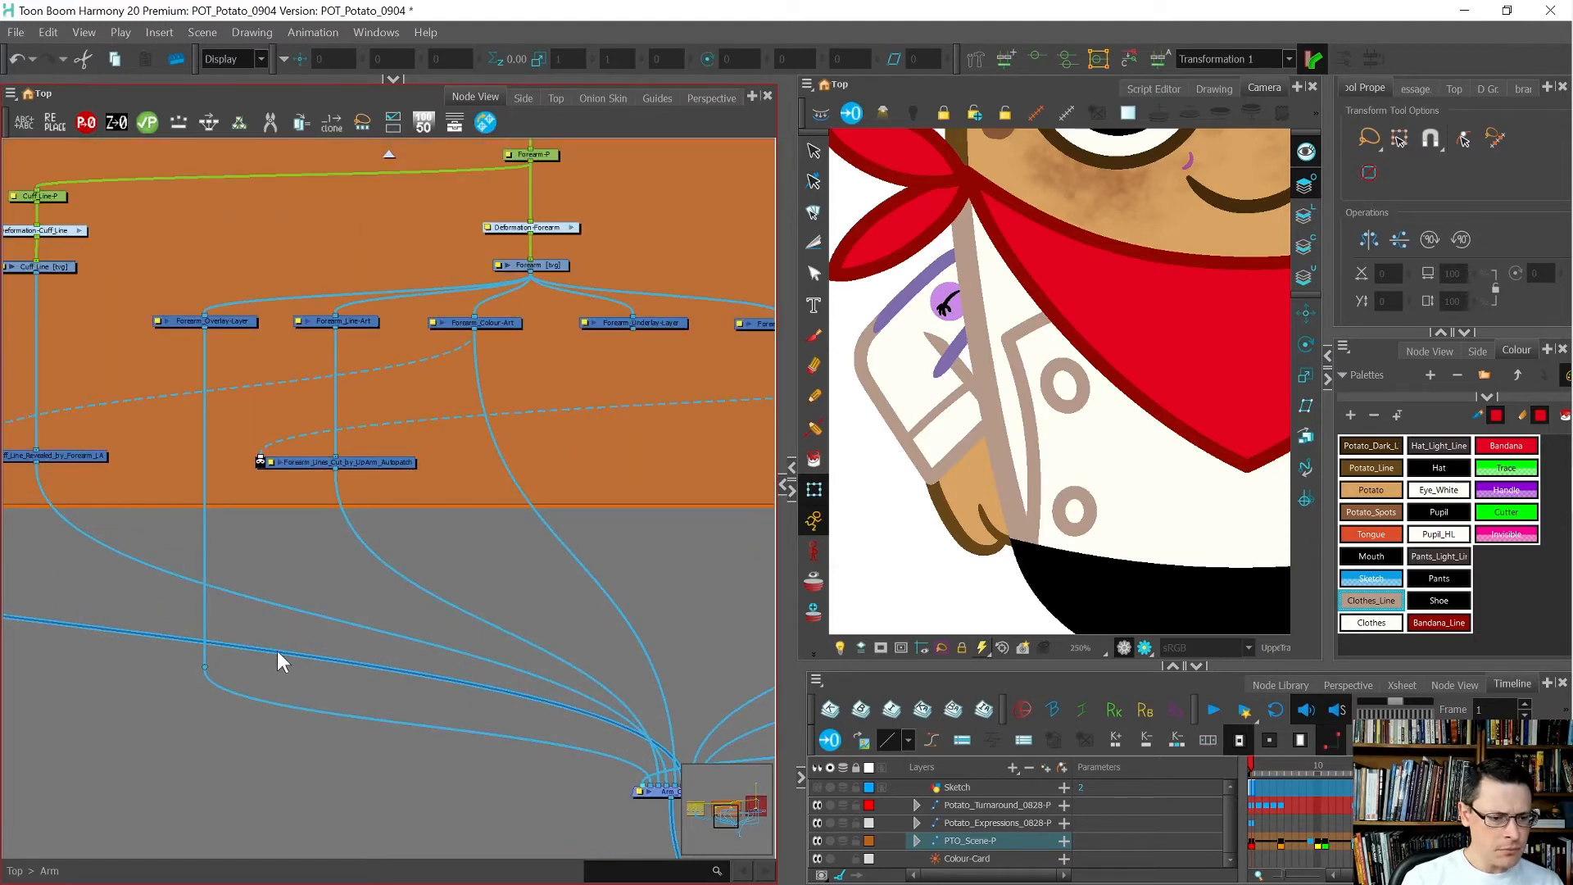
Step: Add a Composite node on the connection between Forearm_Overlay-Layer and Arm_Comp
{"action": "left_click", "coordinate": [233, 372]}
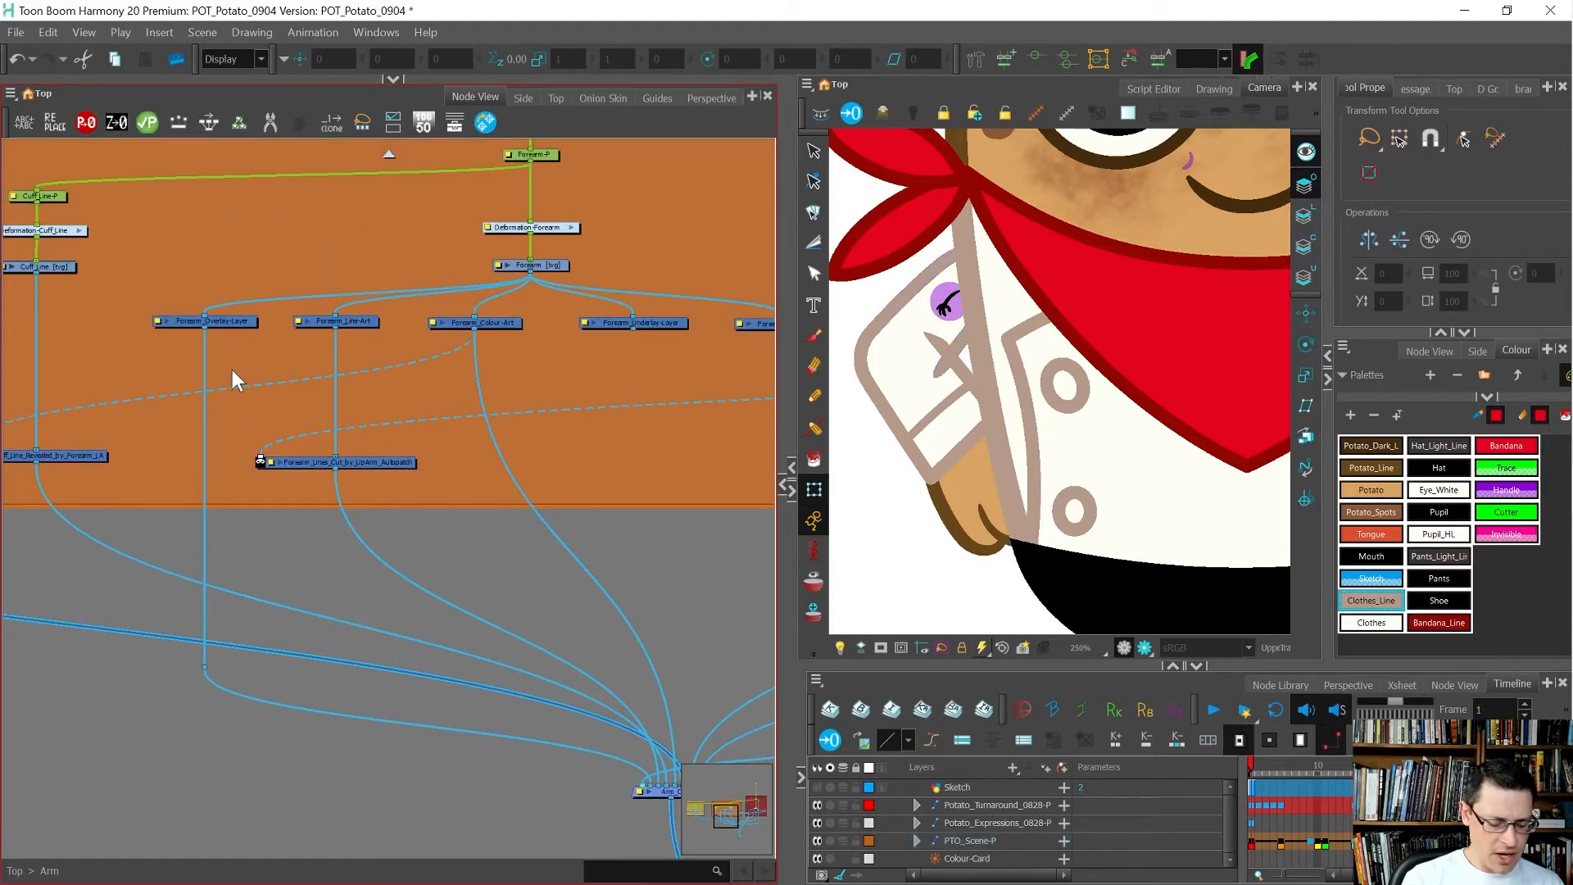
{"action": "key", "text": "ctrl+h"}
{"action": "left_click_drag", "start_coordinate": [285, 366], "coordinate": [367, 726]}
{"action": "scroll", "coordinate": [716, 780], "scroll_direction": "up", "scroll_amount": 1}
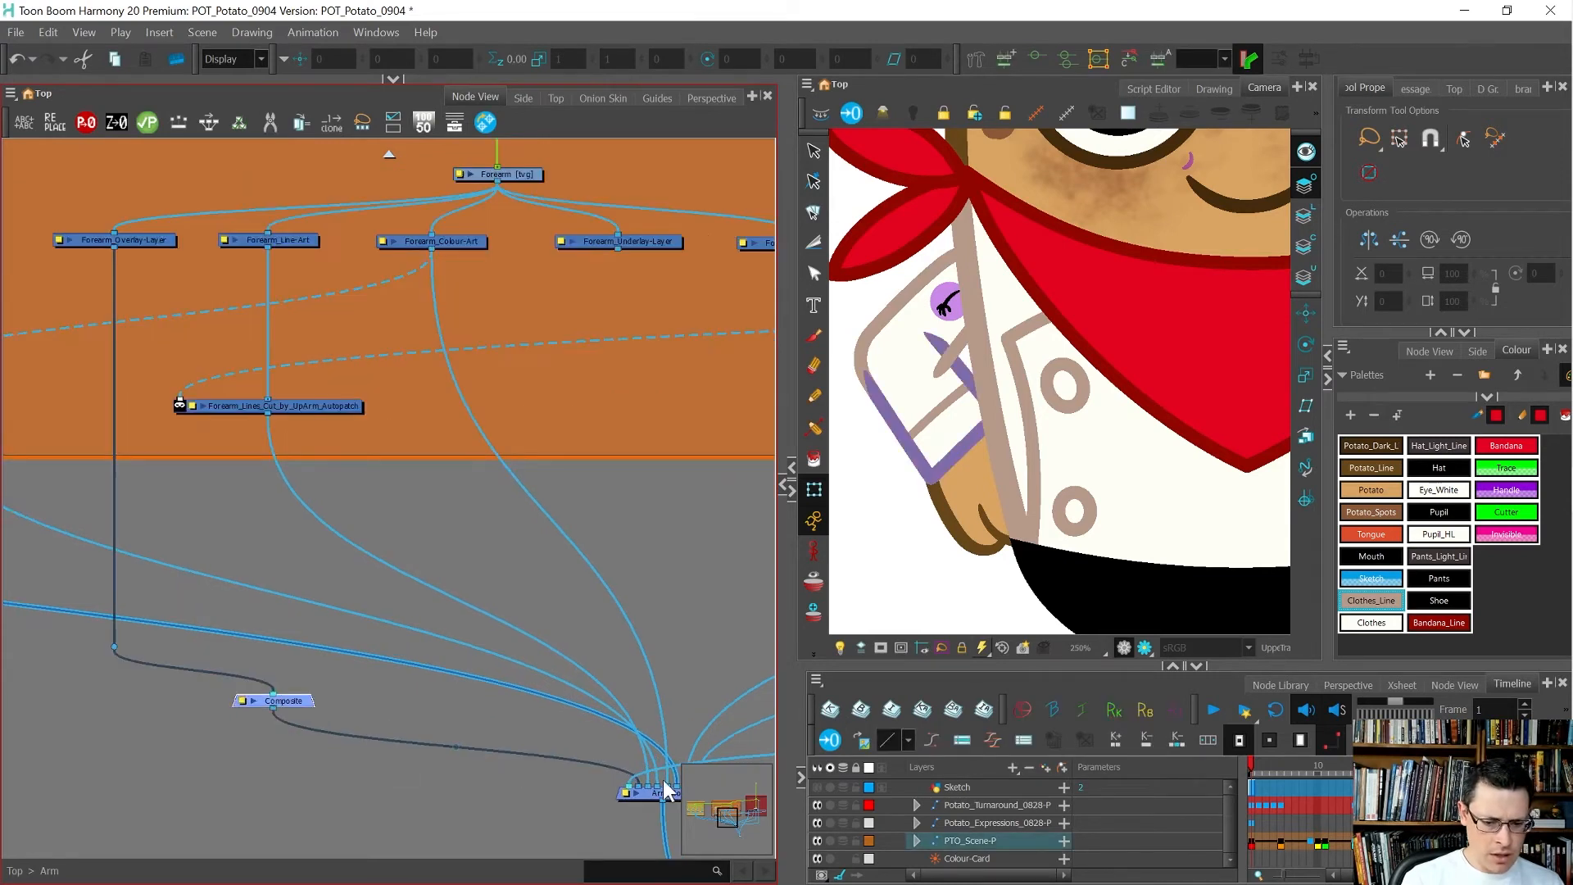
{"action": "left_click_drag", "start_coordinate": [636, 784], "coordinate": [459, 732]}
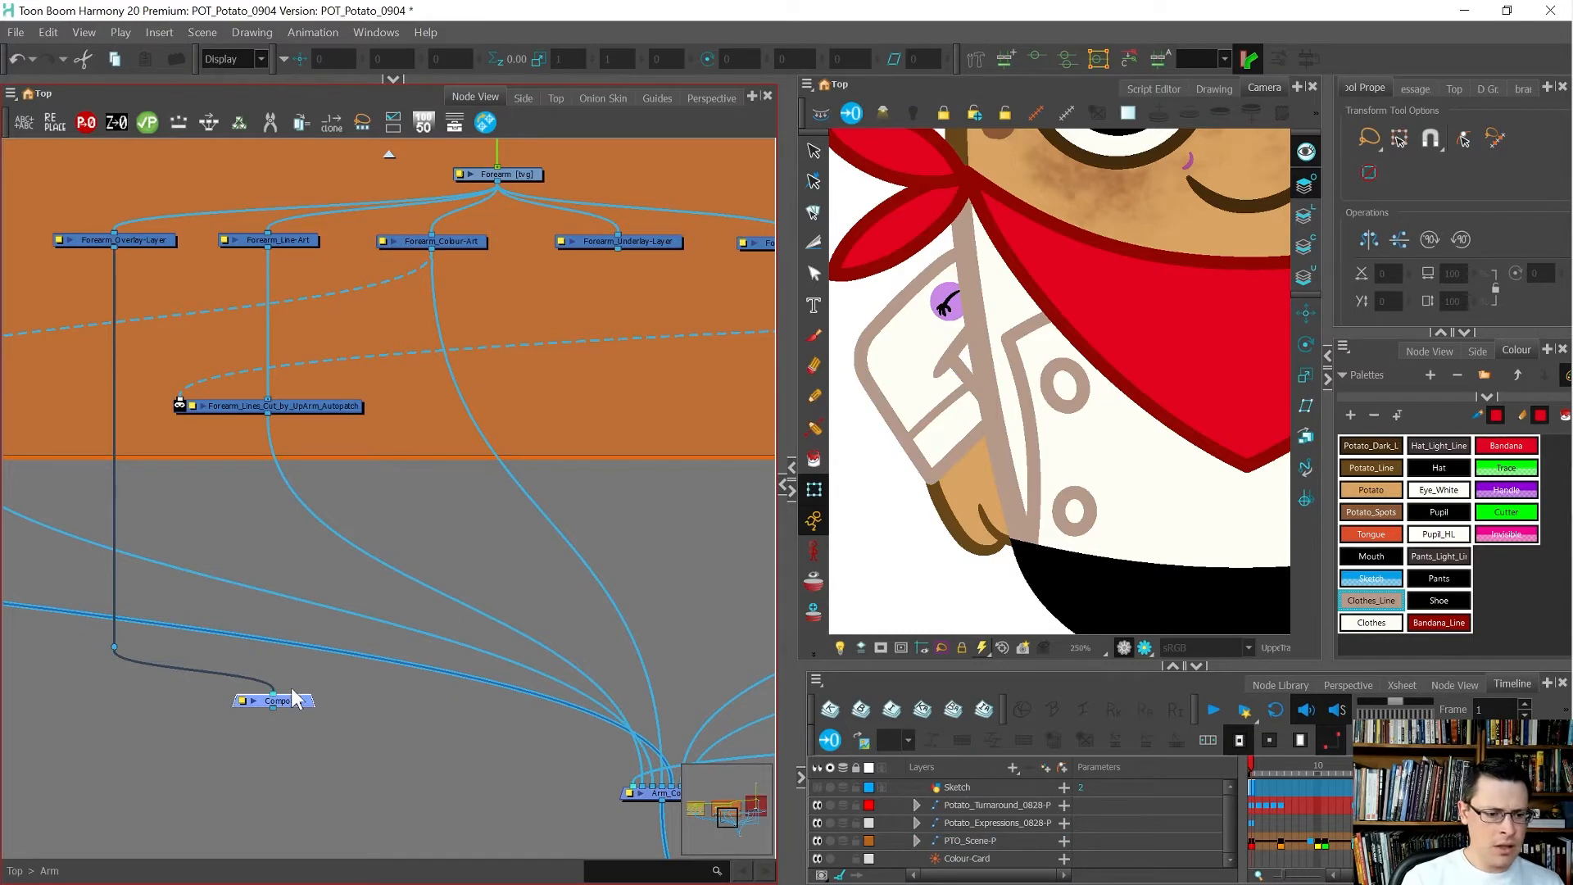
{"action": "left_click_drag", "start_coordinate": [295, 702], "coordinate": [288, 769]}
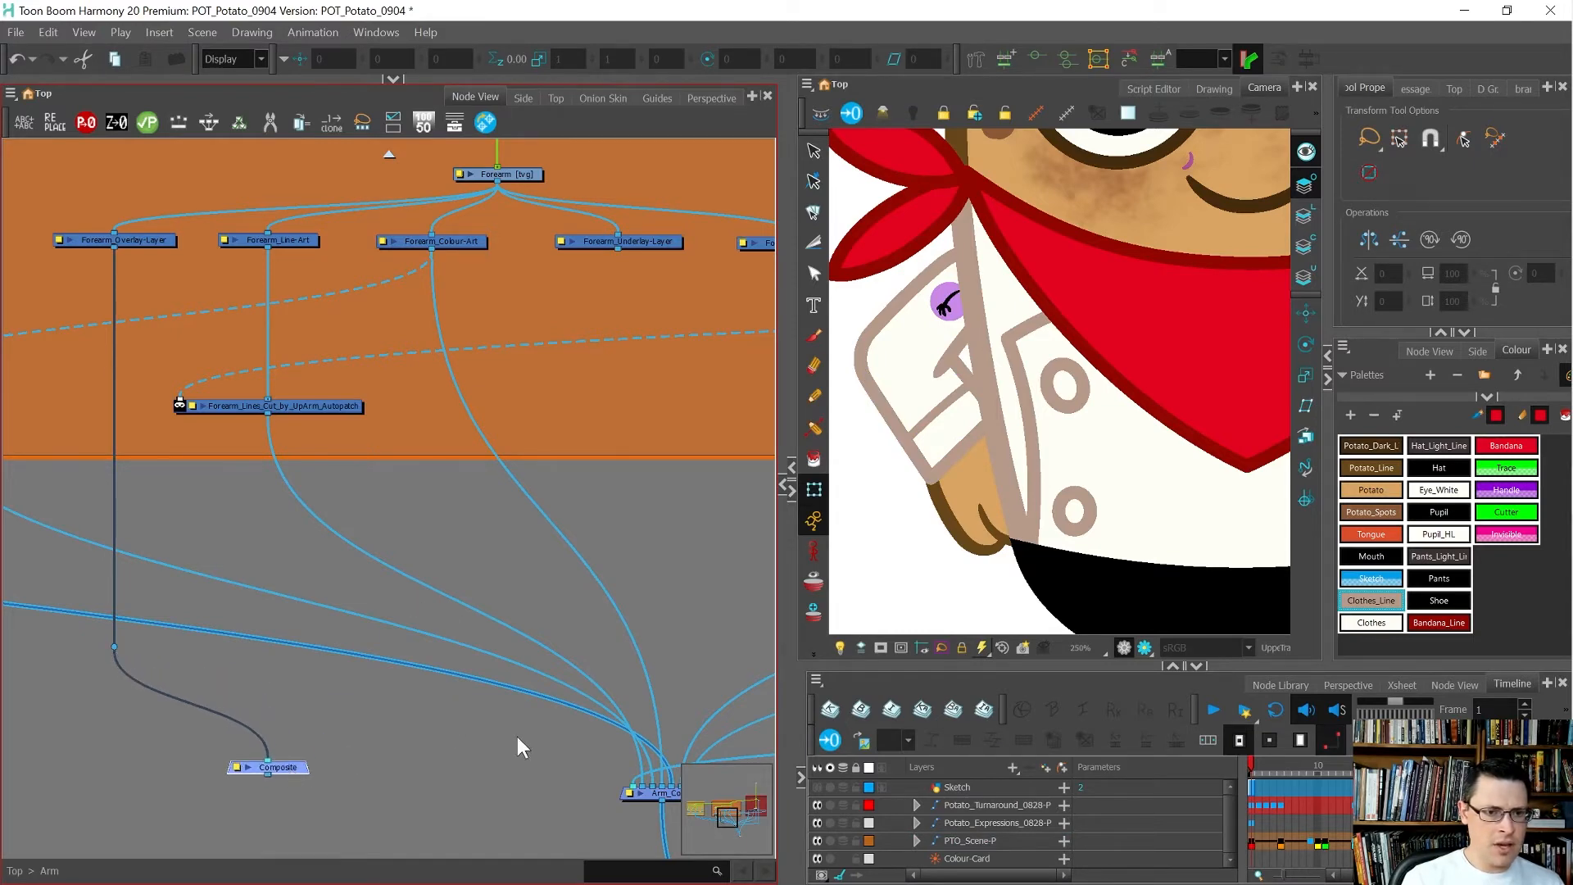
{"action": "scroll", "coordinate": [315, 620], "scroll_direction": "down", "scroll_amount": 4}
{"action": "scroll", "coordinate": [317, 706], "scroll_direction": "up", "scroll_amount": 1}
{"action": "left_click_drag", "start_coordinate": [213, 648], "coordinate": [380, 691]}
{"action": "scroll", "coordinate": [480, 695], "scroll_direction": "up", "scroll_amount": 1}
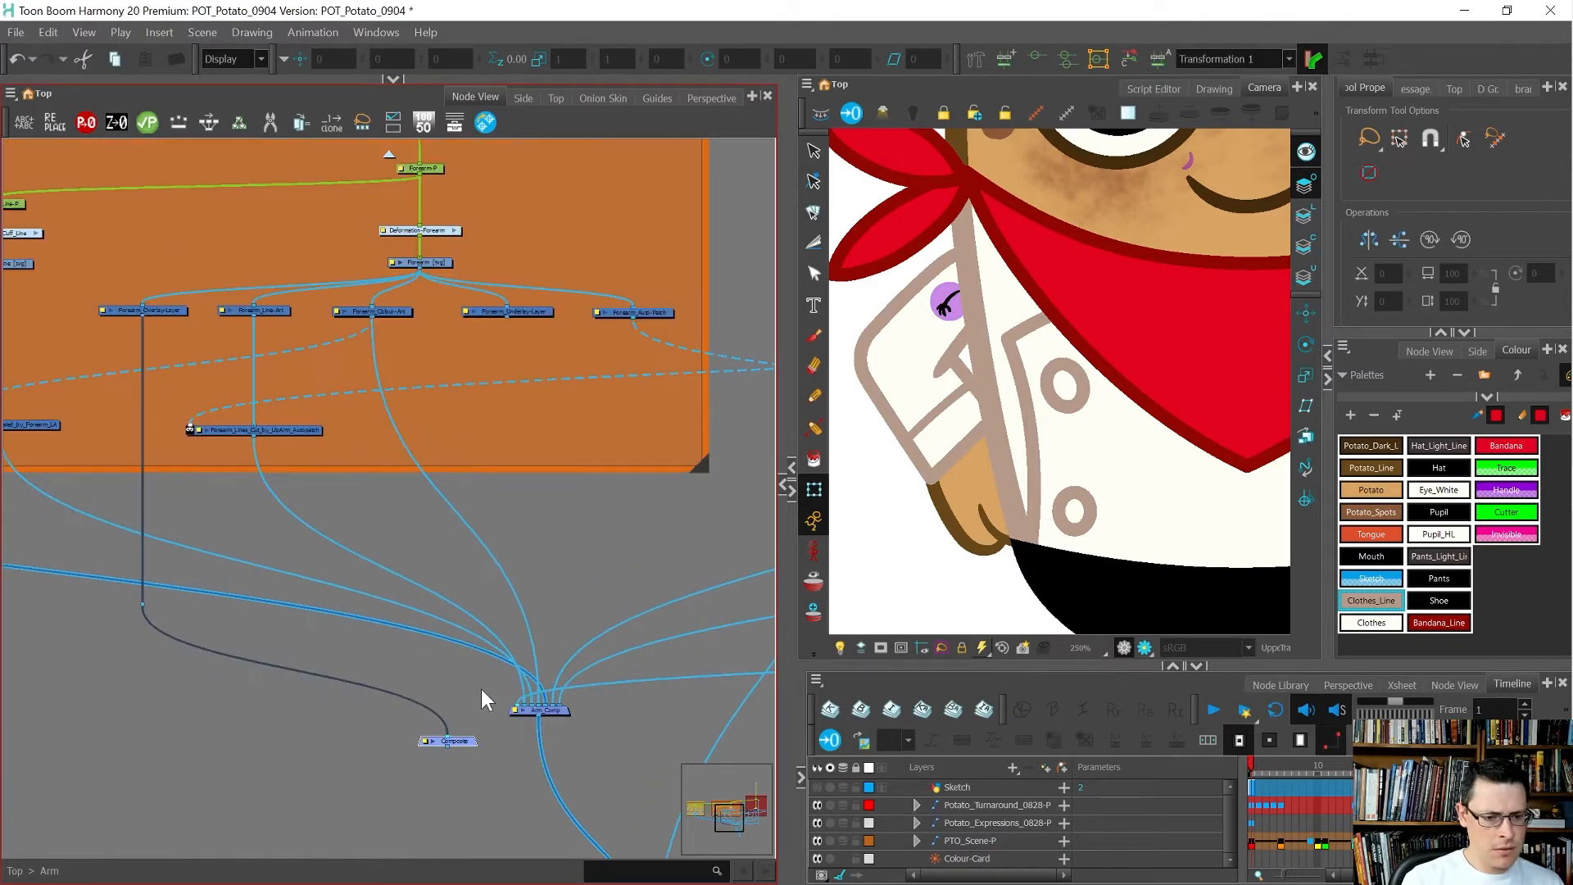
{"action": "scroll", "coordinate": [376, 603], "scroll_direction": "down", "scroll_amount": 1}
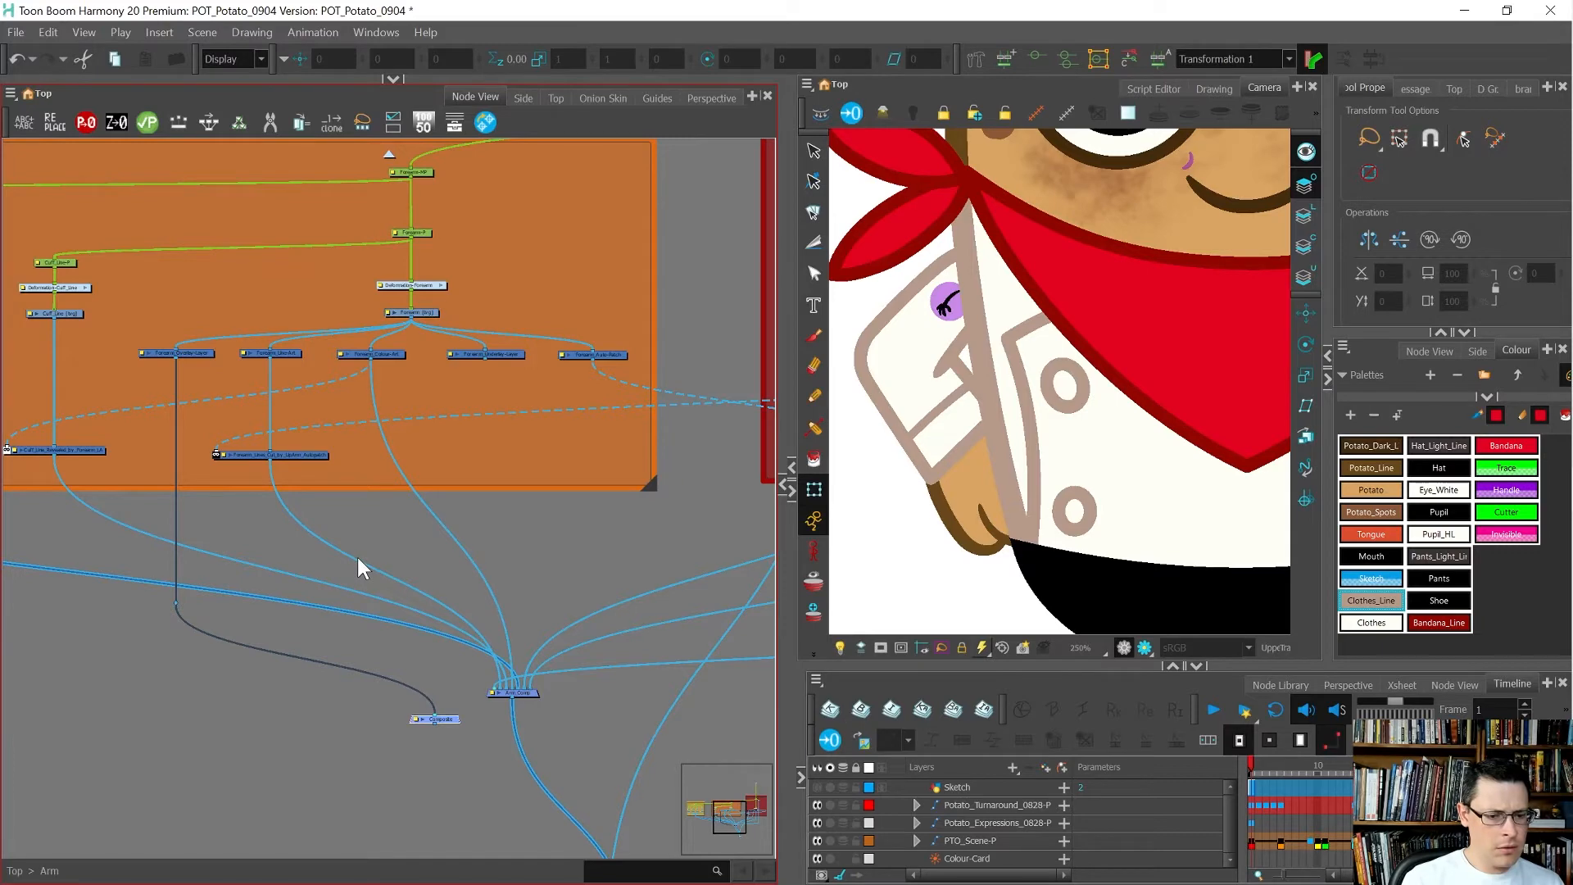
{"action": "key", "text": "ctrl+z"}
{"action": "key", "text": "ctrl+z"}
{"action": "key", "text": "ctrl+z"}
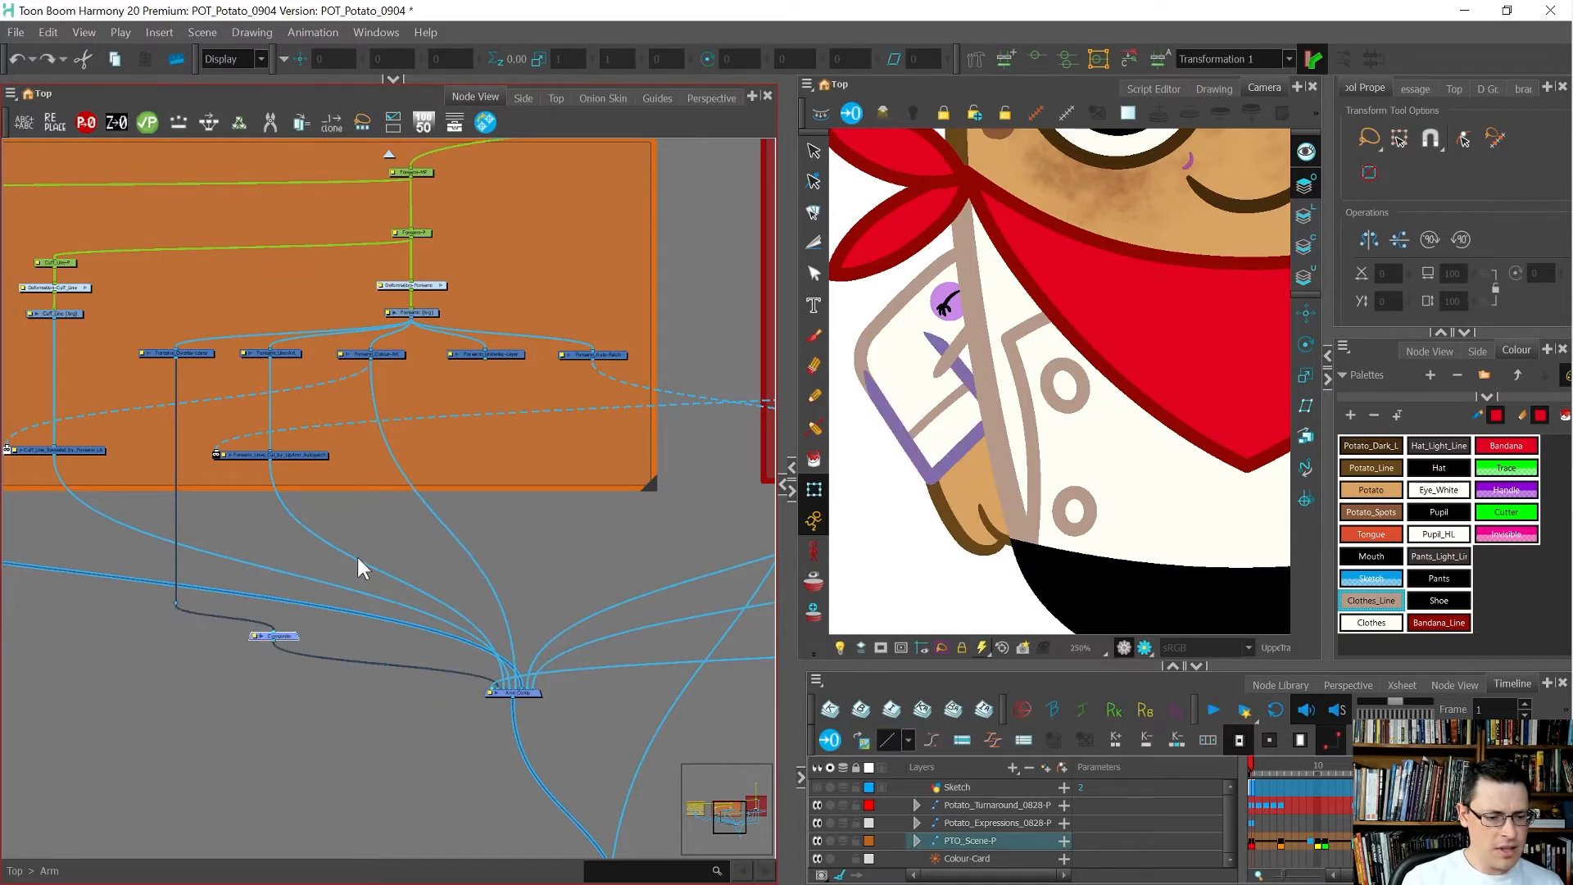
Step: Cut the Composite node from the forearm overlay connection and paste it unconnected beside Arm_Comp
{"action": "scroll", "coordinate": [246, 623], "scroll_direction": "down", "scroll_amount": 4}
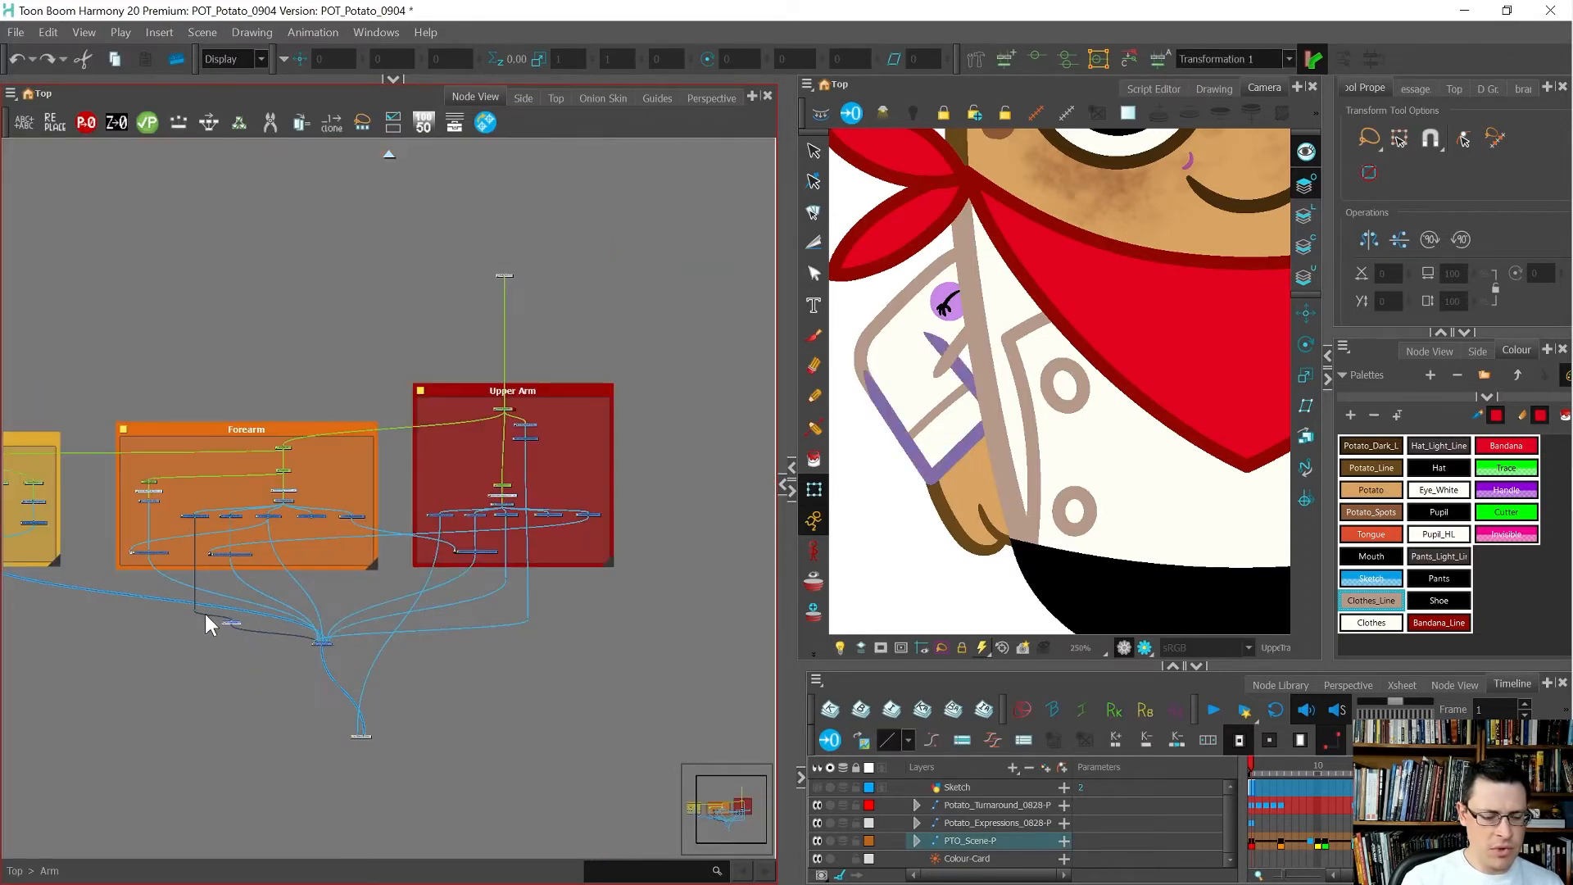
{"action": "scroll", "coordinate": [305, 625], "scroll_direction": "up", "scroll_amount": 1}
{"action": "key", "text": "Delete"}
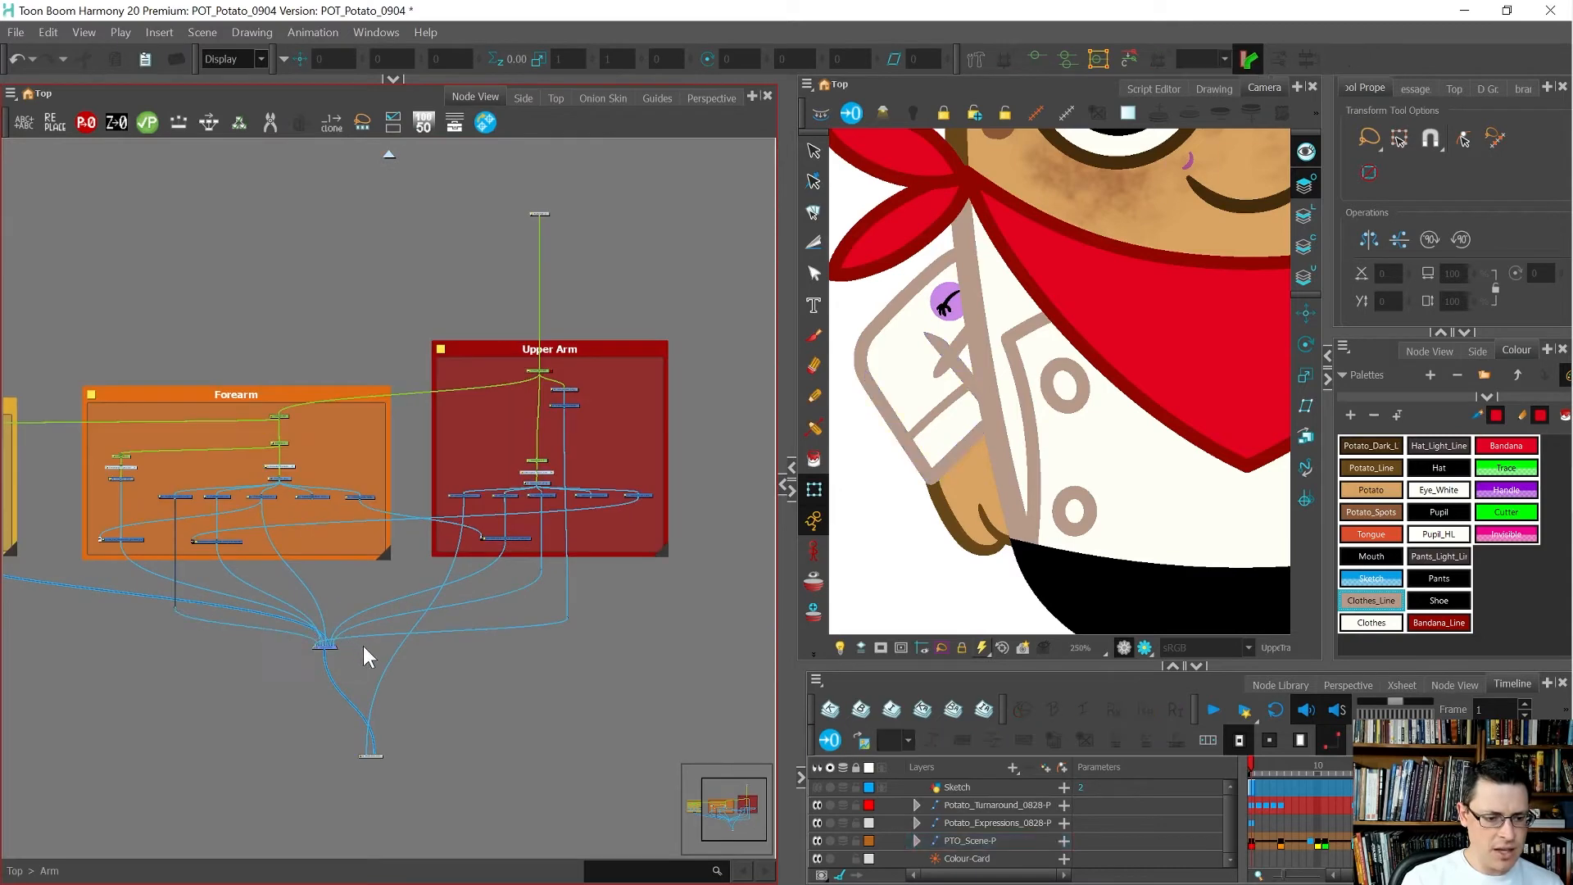
{"action": "key", "text": "ctrl+v"}
Step: Reconnect the upper arm's colour art and cut line art from Arm_Comp to the pasted Composite, and move it closer to the Upper Arm group
{"action": "scroll", "coordinate": [385, 646], "scroll_direction": "up", "scroll_amount": 2}
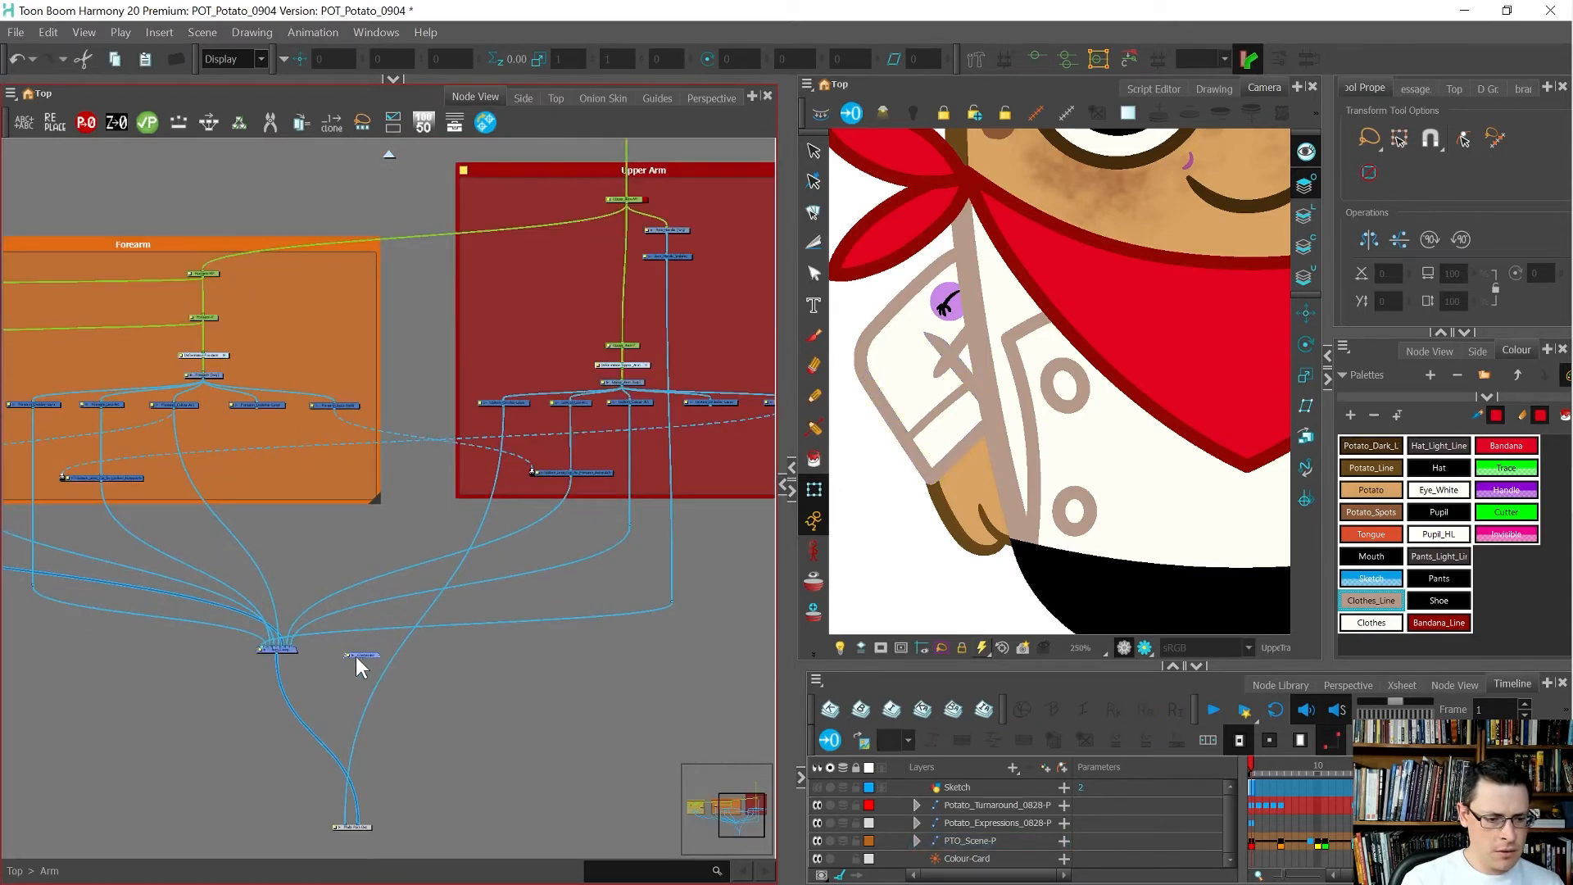
{"action": "scroll", "coordinate": [355, 656], "scroll_direction": "up", "scroll_amount": 2}
{"action": "scroll", "coordinate": [258, 643], "scroll_direction": "up", "scroll_amount": 1}
{"action": "left_click_drag", "start_coordinate": [249, 638], "coordinate": [397, 654]}
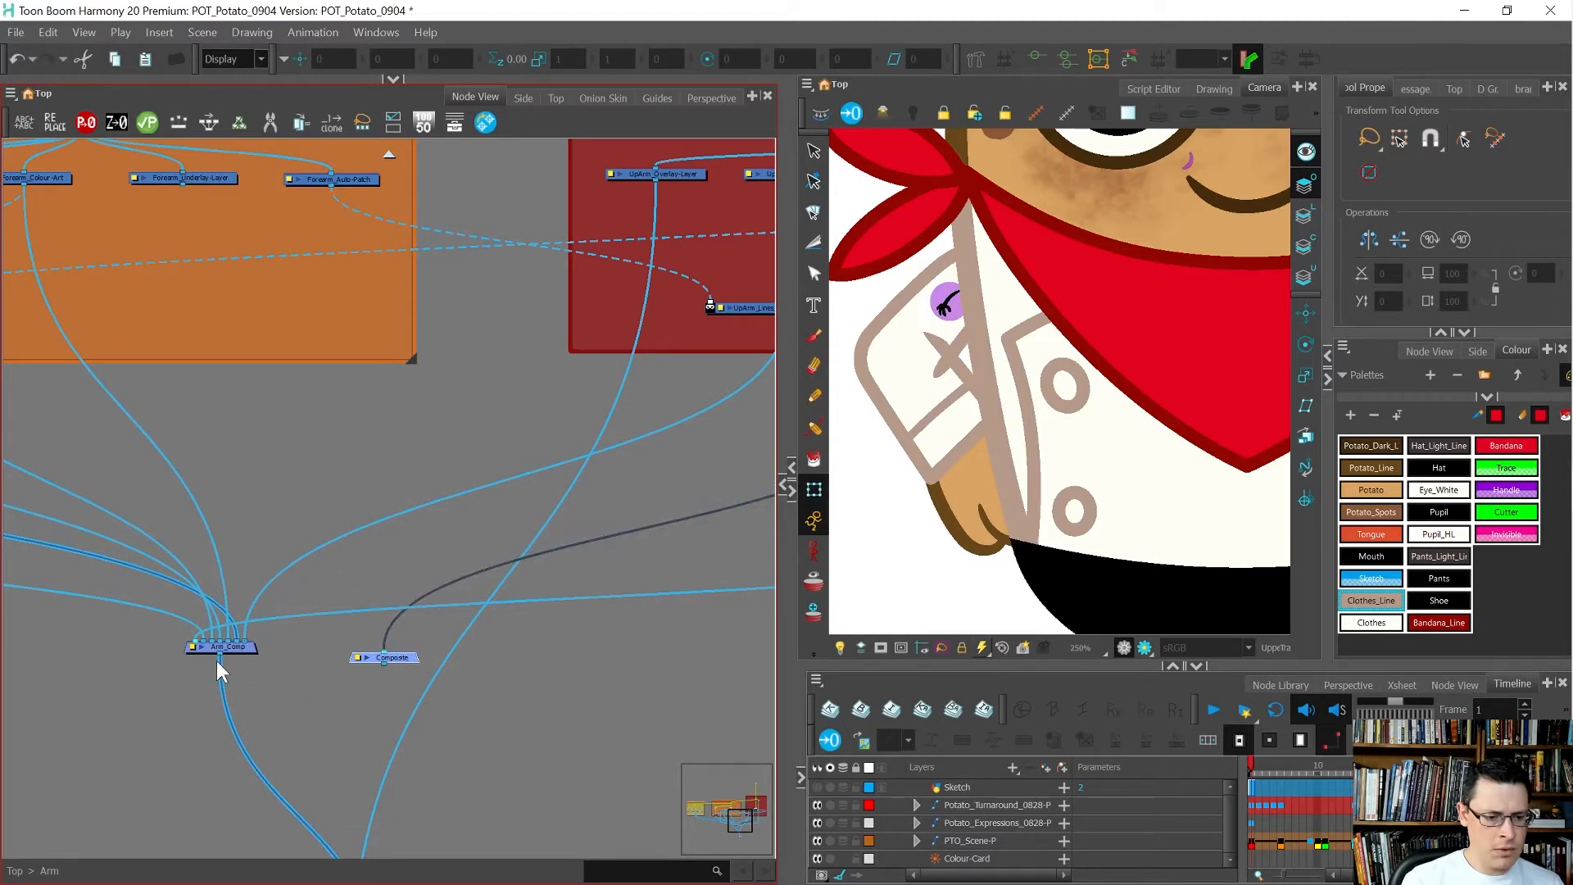
{"action": "left_click_drag", "start_coordinate": [245, 637], "coordinate": [373, 653]}
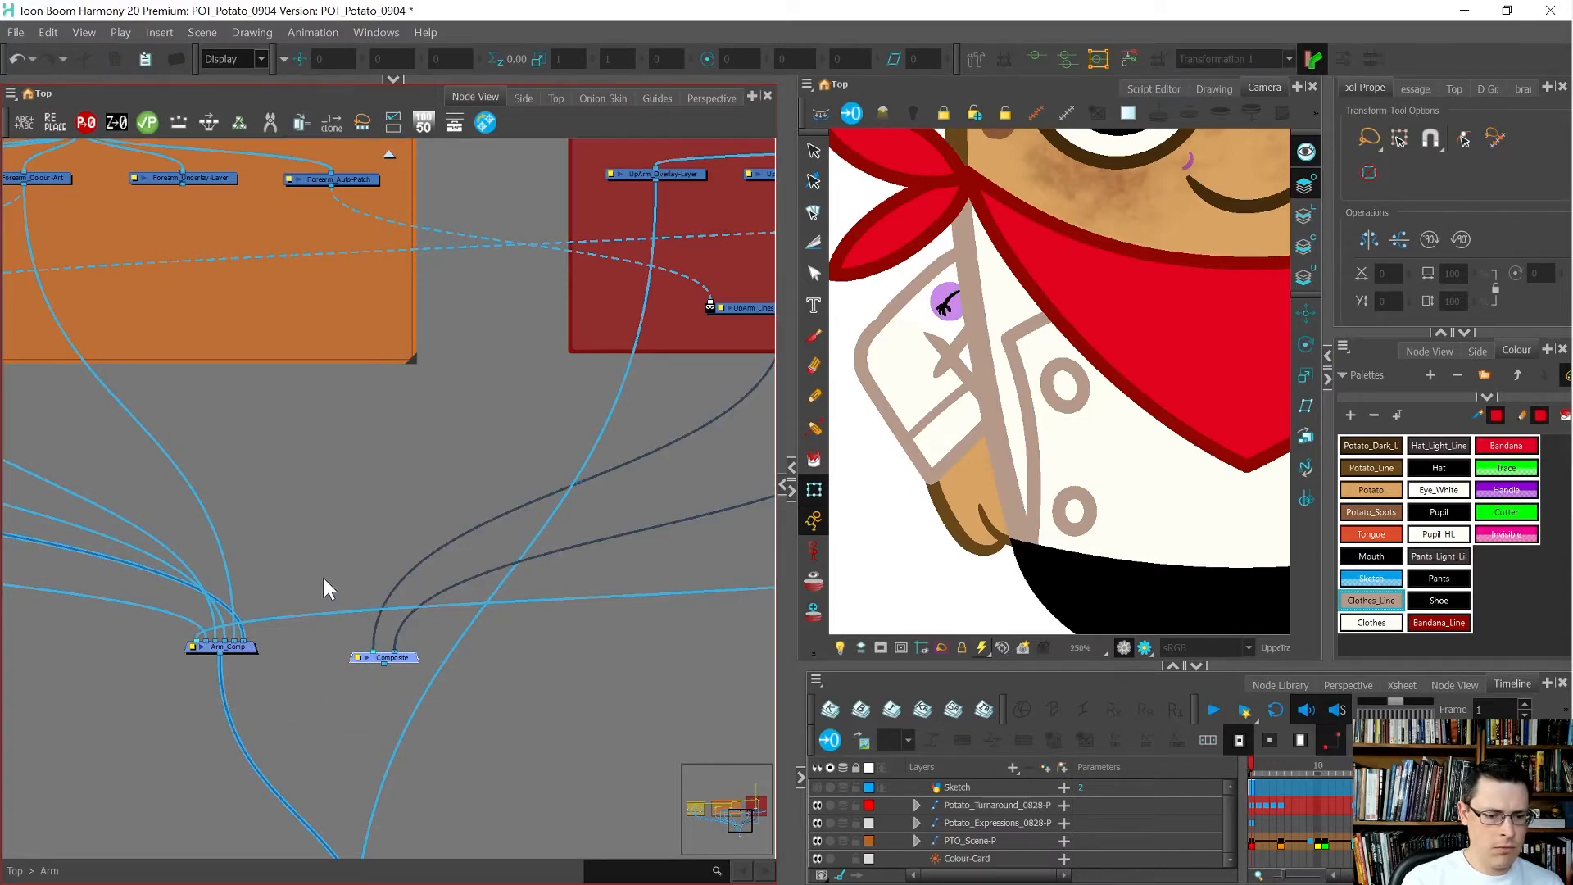
{"action": "scroll", "coordinate": [322, 573], "scroll_direction": "down", "scroll_amount": 2}
{"action": "left_click_drag", "start_coordinate": [338, 652], "coordinate": [469, 645]}
Step: Rename the new Composite node as Upper_Arm_Comp
{"action": "scroll", "coordinate": [460, 640], "scroll_direction": "up", "scroll_amount": 2}
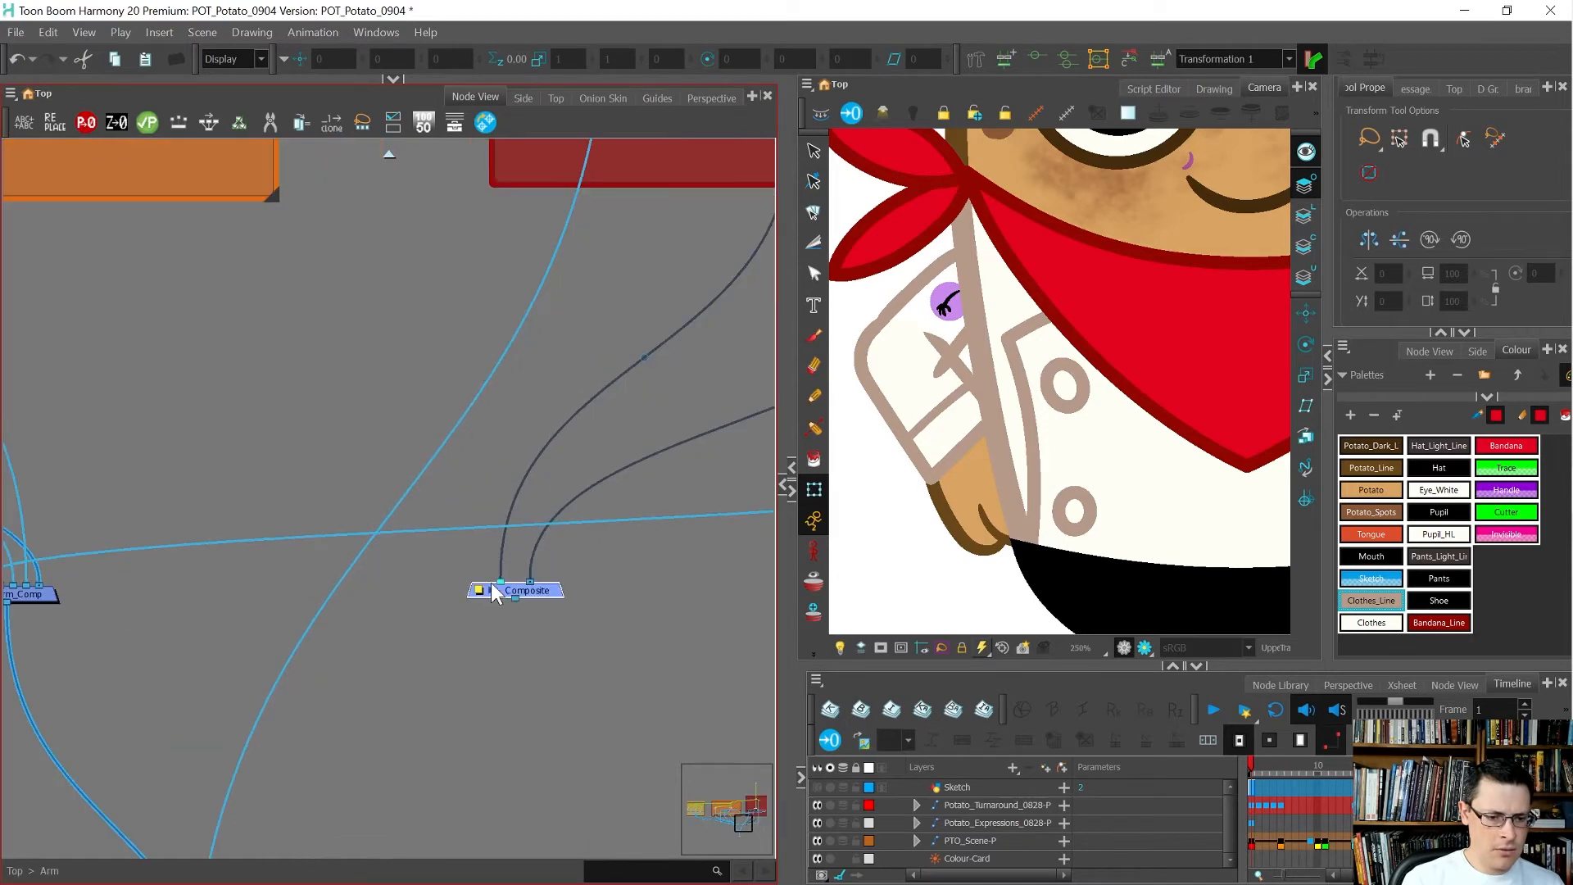
{"action": "left_click", "coordinate": [479, 589]}
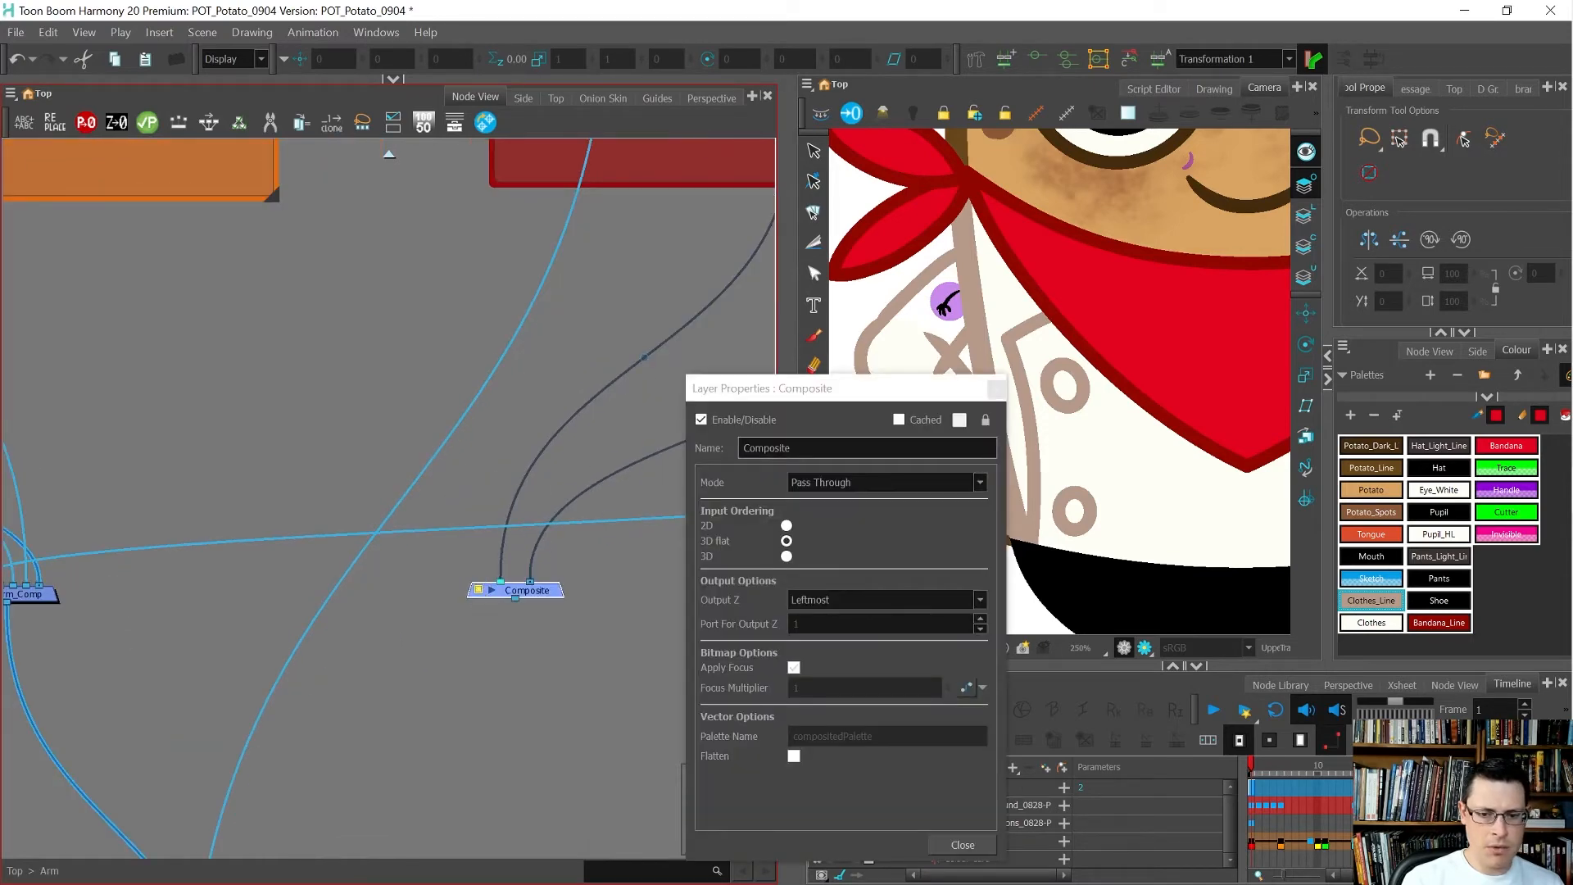
{"action": "type", "text": "Upper_Arm_Comp"}
{"action": "key", "text": "Return"}
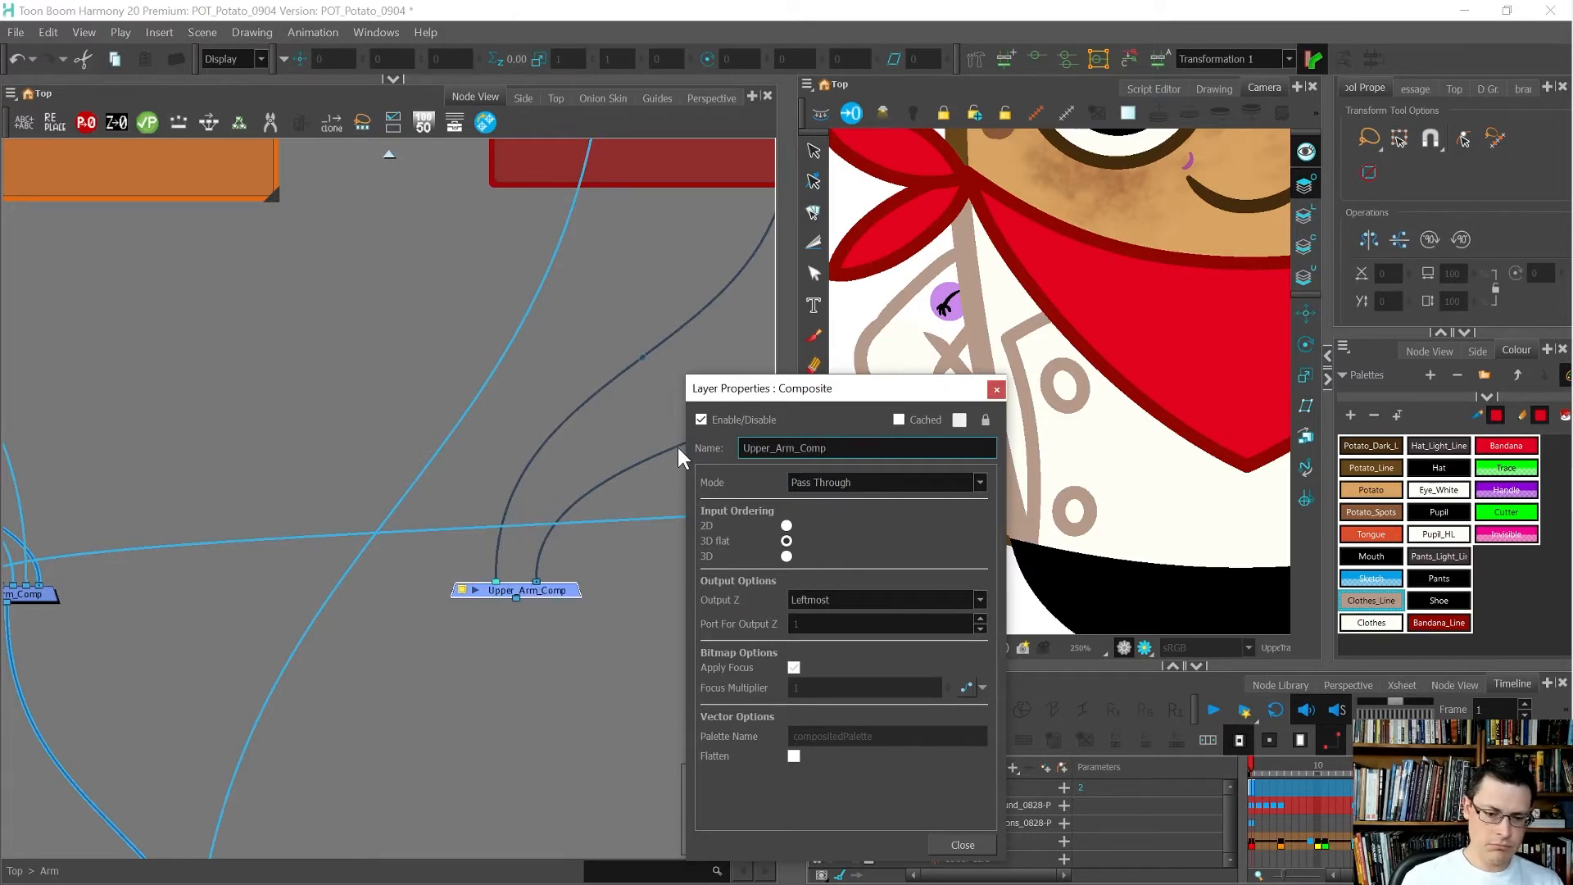
{"action": "left_click", "coordinate": [994, 391]}
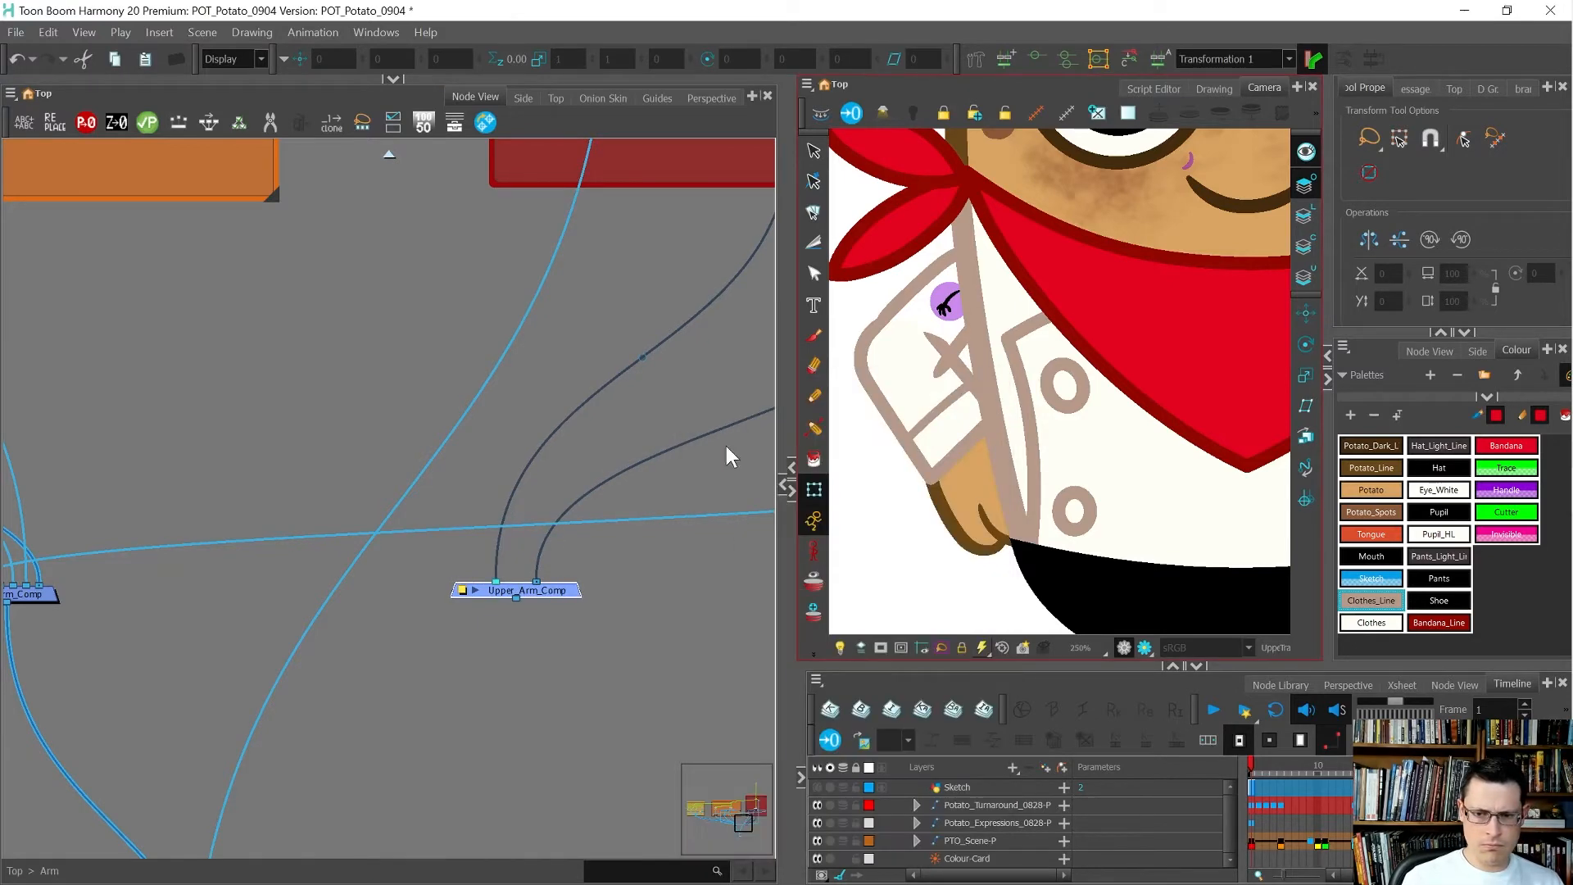
{"action": "scroll", "coordinate": [300, 454], "scroll_direction": "down", "scroll_amount": 3}
{"action": "scroll", "coordinate": [362, 521], "scroll_direction": "up", "scroll_amount": 2}
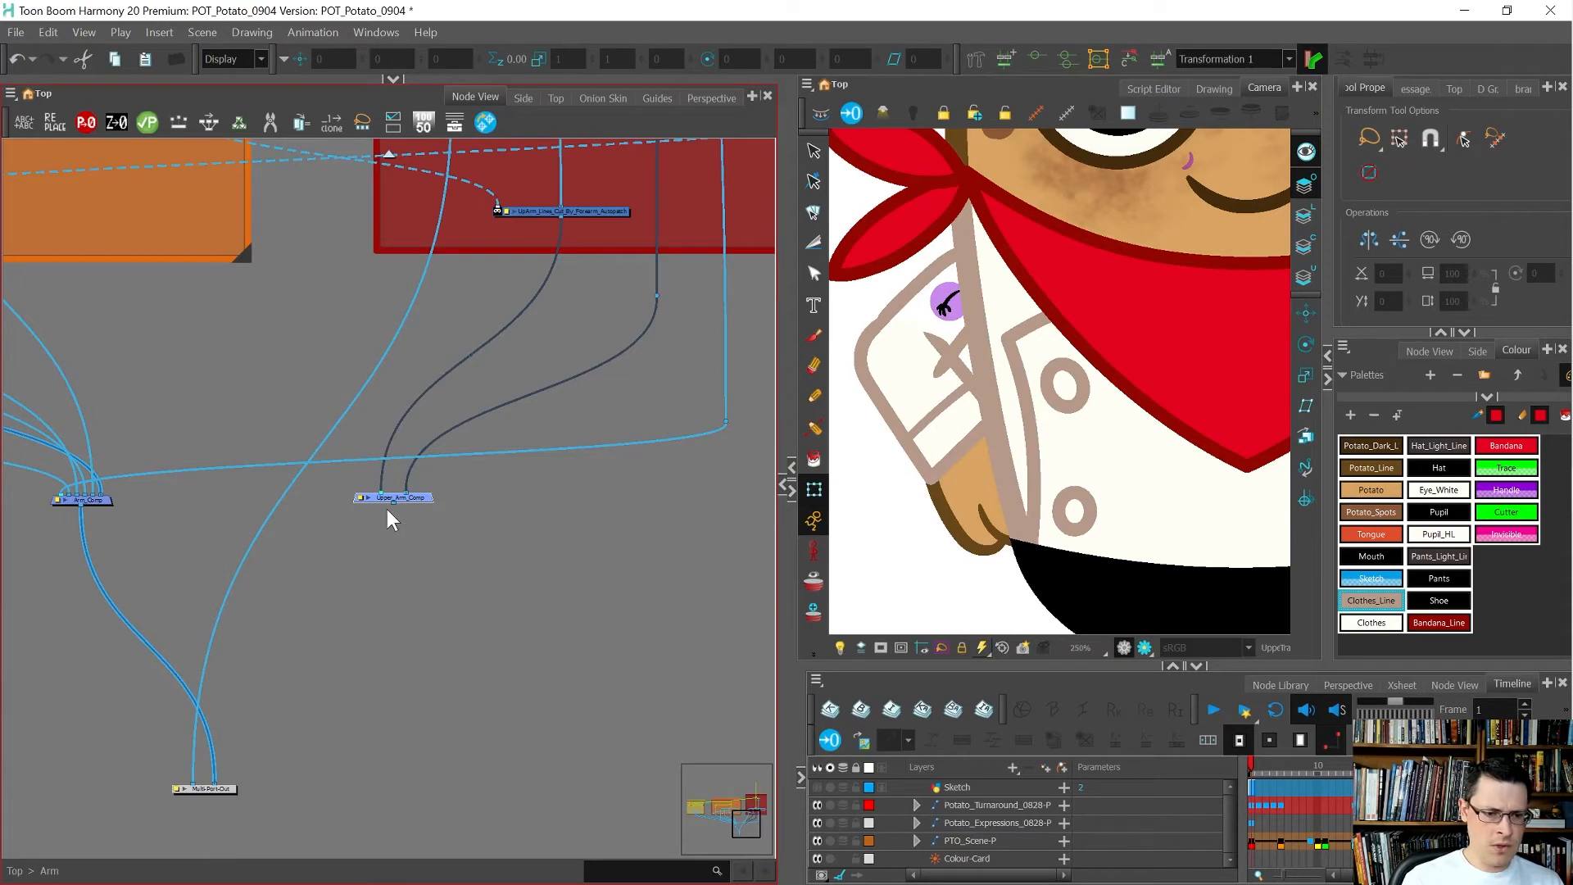
Step: Connect Upper_Arm_Comp to Multi-Port-Out inside the Arm group and place the shoulder-line connection between the Arm_Comp and Upper_Arm_Comp connections
{"action": "left_click_drag", "start_coordinate": [394, 503], "coordinate": [228, 774]}
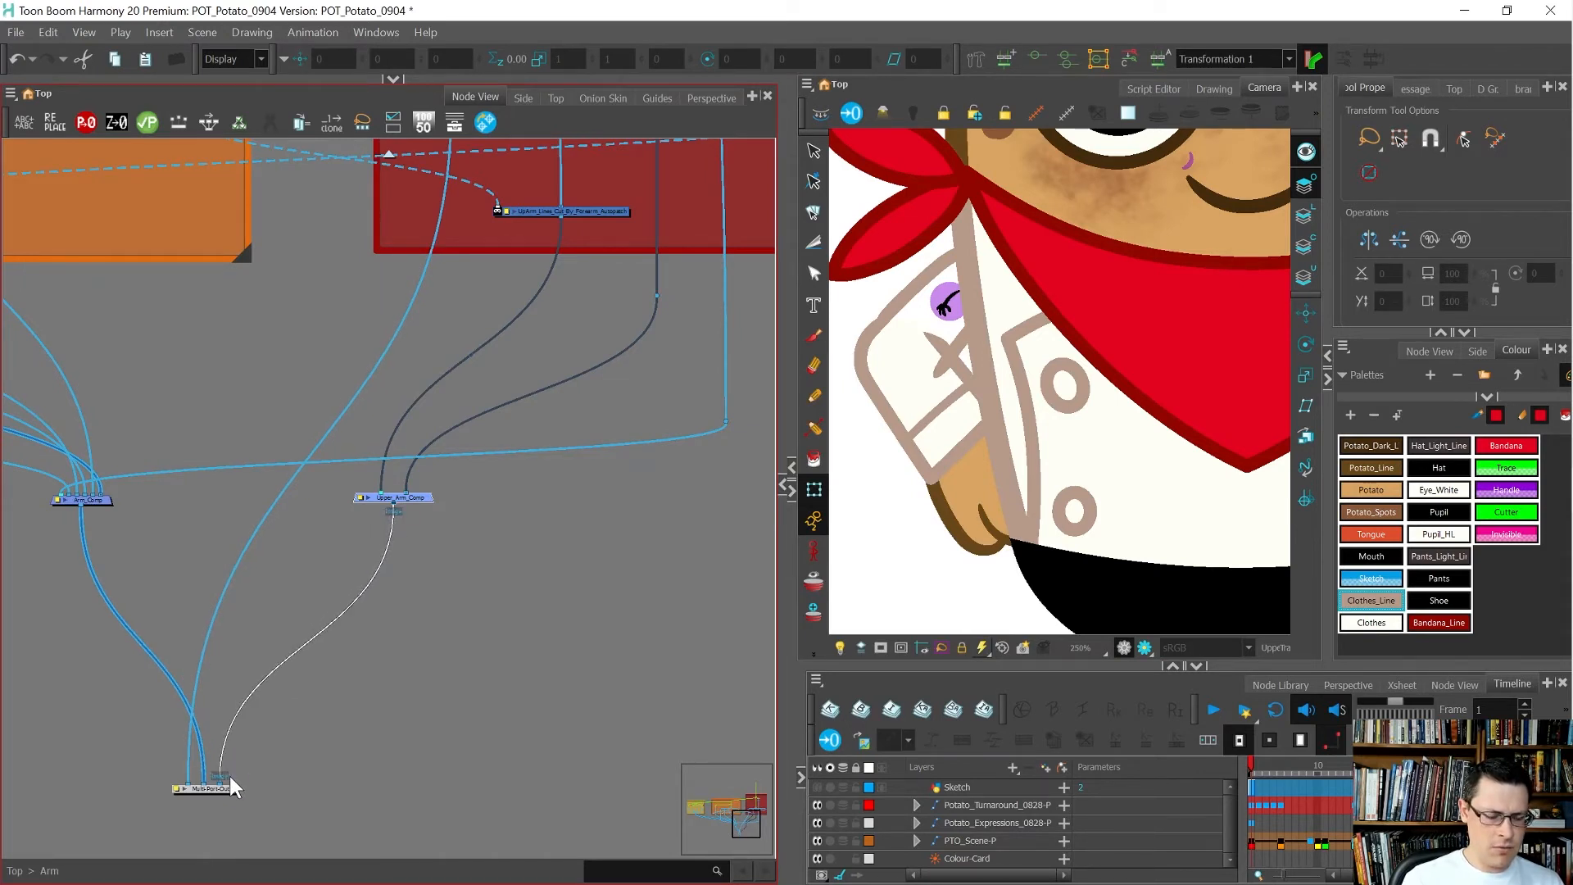
{"action": "left_click_drag", "start_coordinate": [229, 774], "coordinate": [229, 773]}
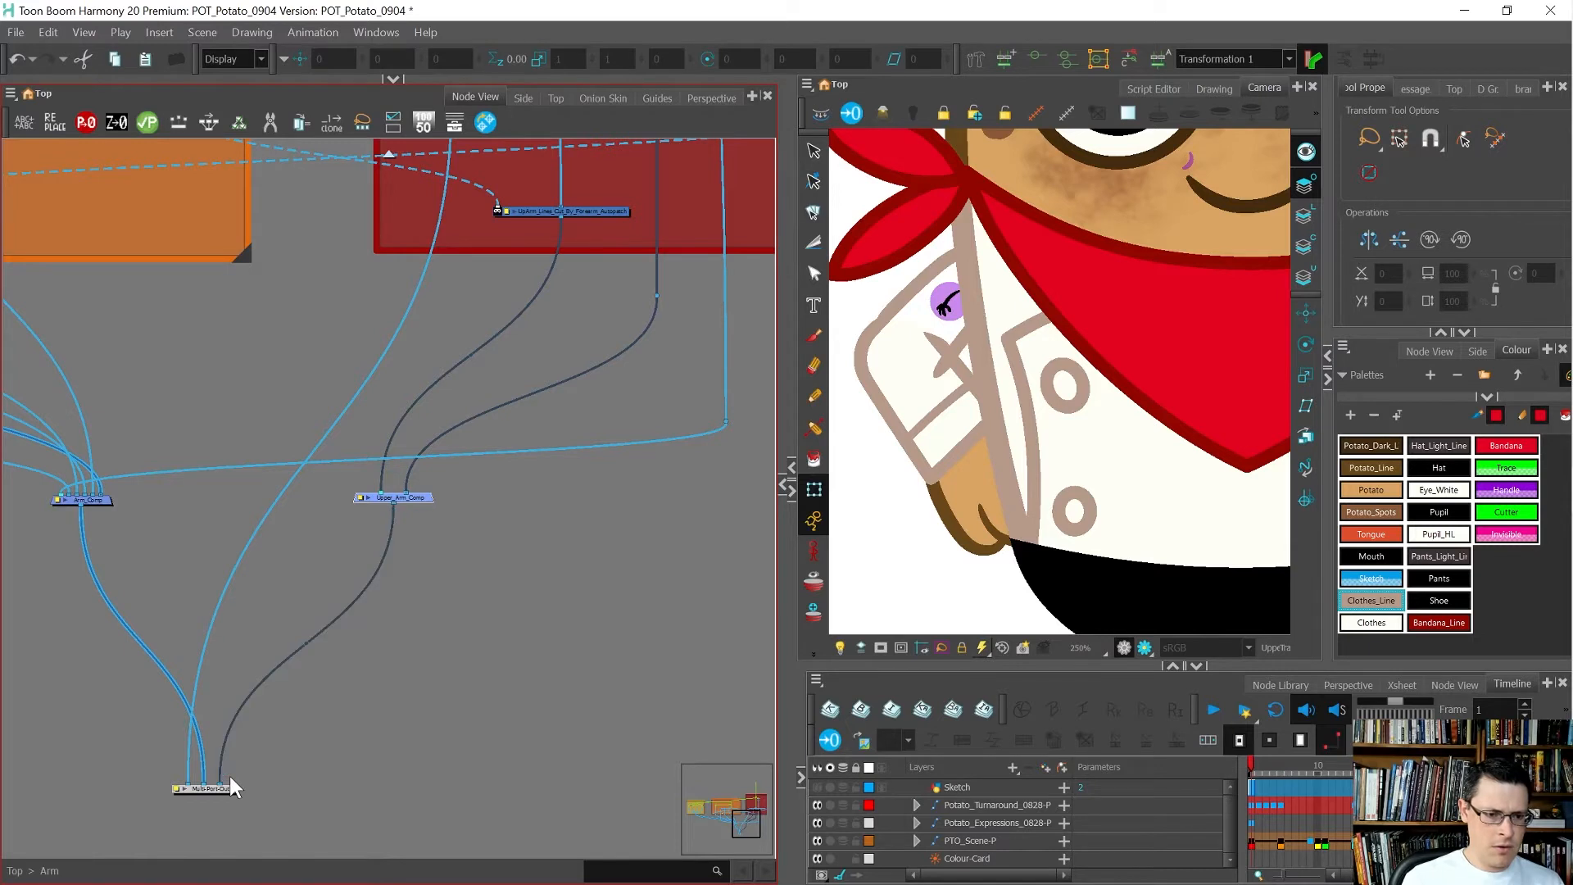
{"action": "mouse_move", "coordinate": [189, 785]}
{"action": "left_mouse_down"}
{"action": "mouse_move", "coordinate": [205, 731]}
{"action": "mouse_move", "coordinate": [208, 779]}
{"action": "left_mouse_up"}
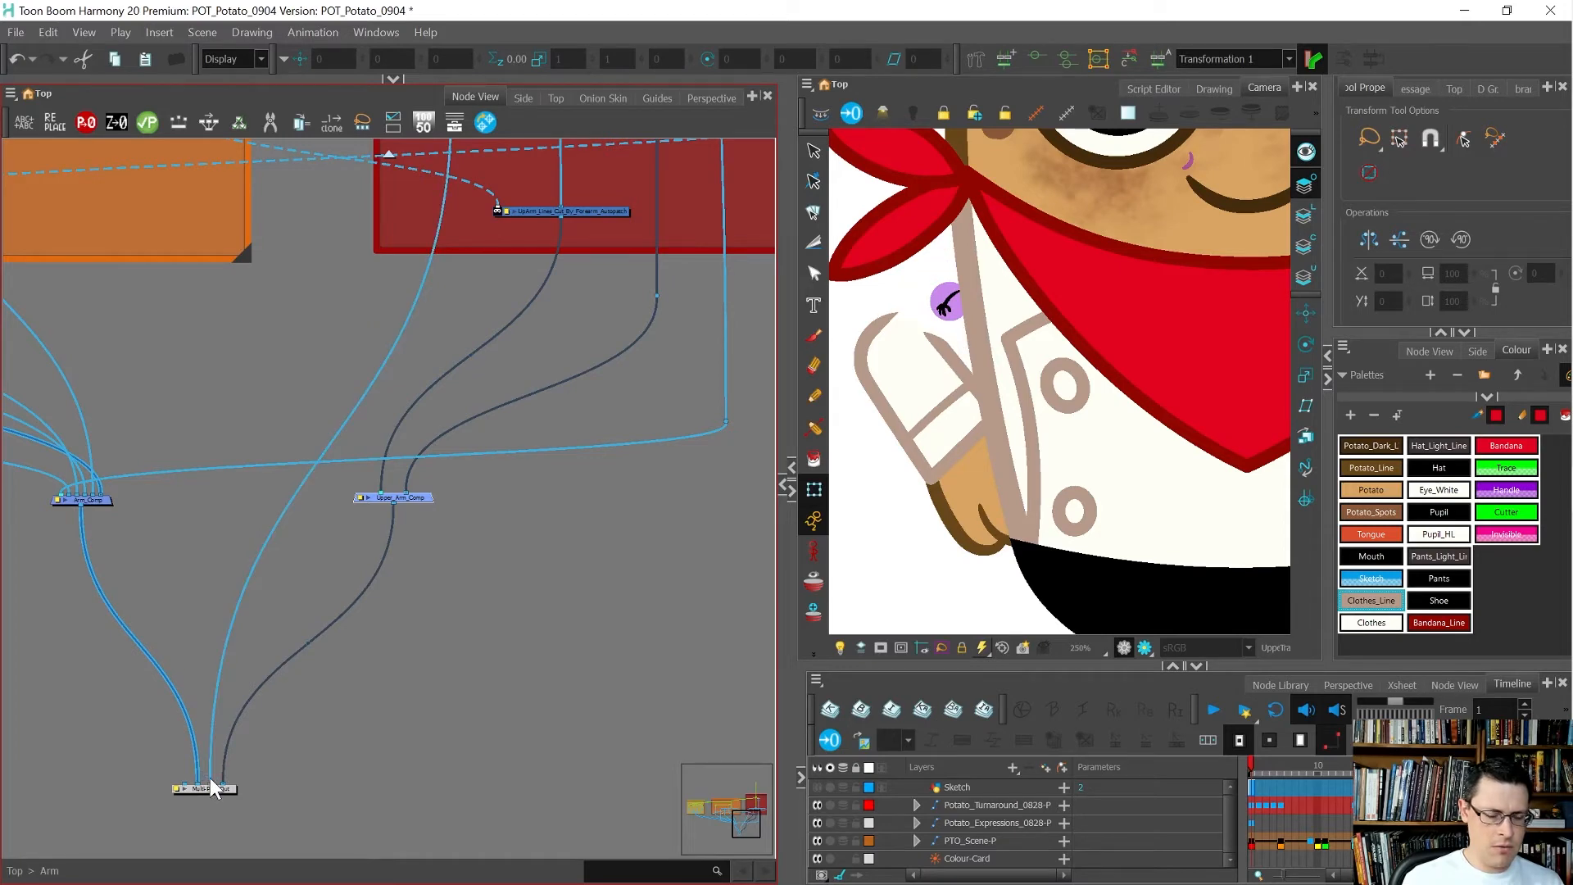
Step: At the top level, feed Shoulder_Line_Cut_by_Body from Arm's third output and connect Arm's fourth output to Arm_Comp, keeping the shoulder line between both arm connections
{"action": "left_click", "coordinate": [390, 153]}
{"action": "scroll", "coordinate": [305, 396], "scroll_direction": "down", "scroll_amount": 3}
{"action": "scroll", "coordinate": [312, 451], "scroll_direction": "up", "scroll_amount": 2}
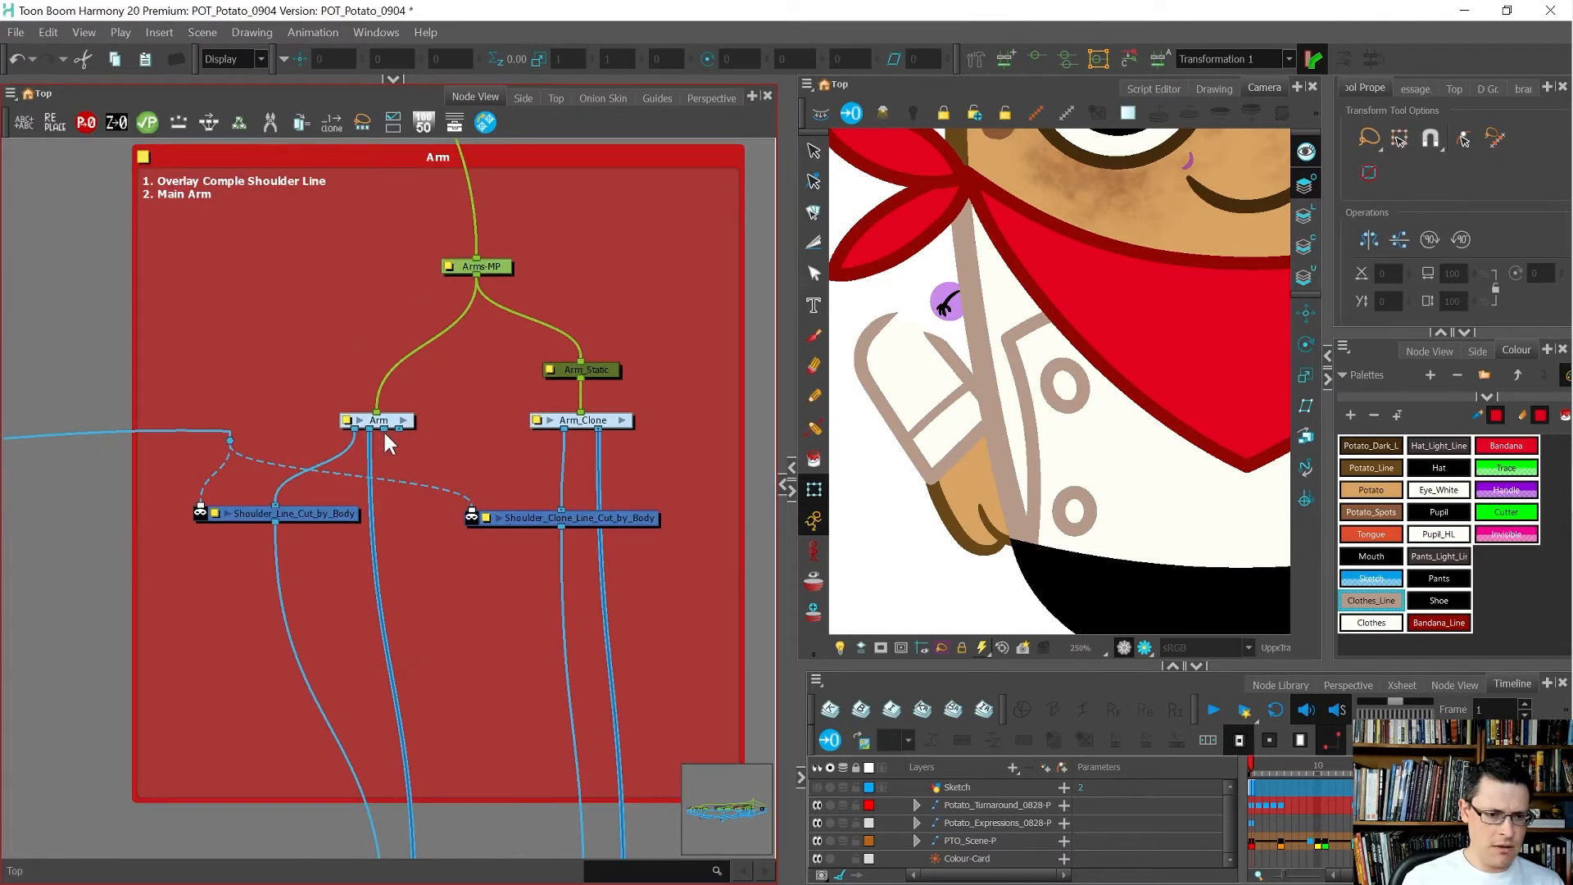
{"action": "mouse_move", "coordinate": [384, 431]}
{"action": "left_mouse_down"}
{"action": "mouse_move", "coordinate": [349, 490]}
{"action": "mouse_move", "coordinate": [298, 500]}
{"action": "left_mouse_up"}
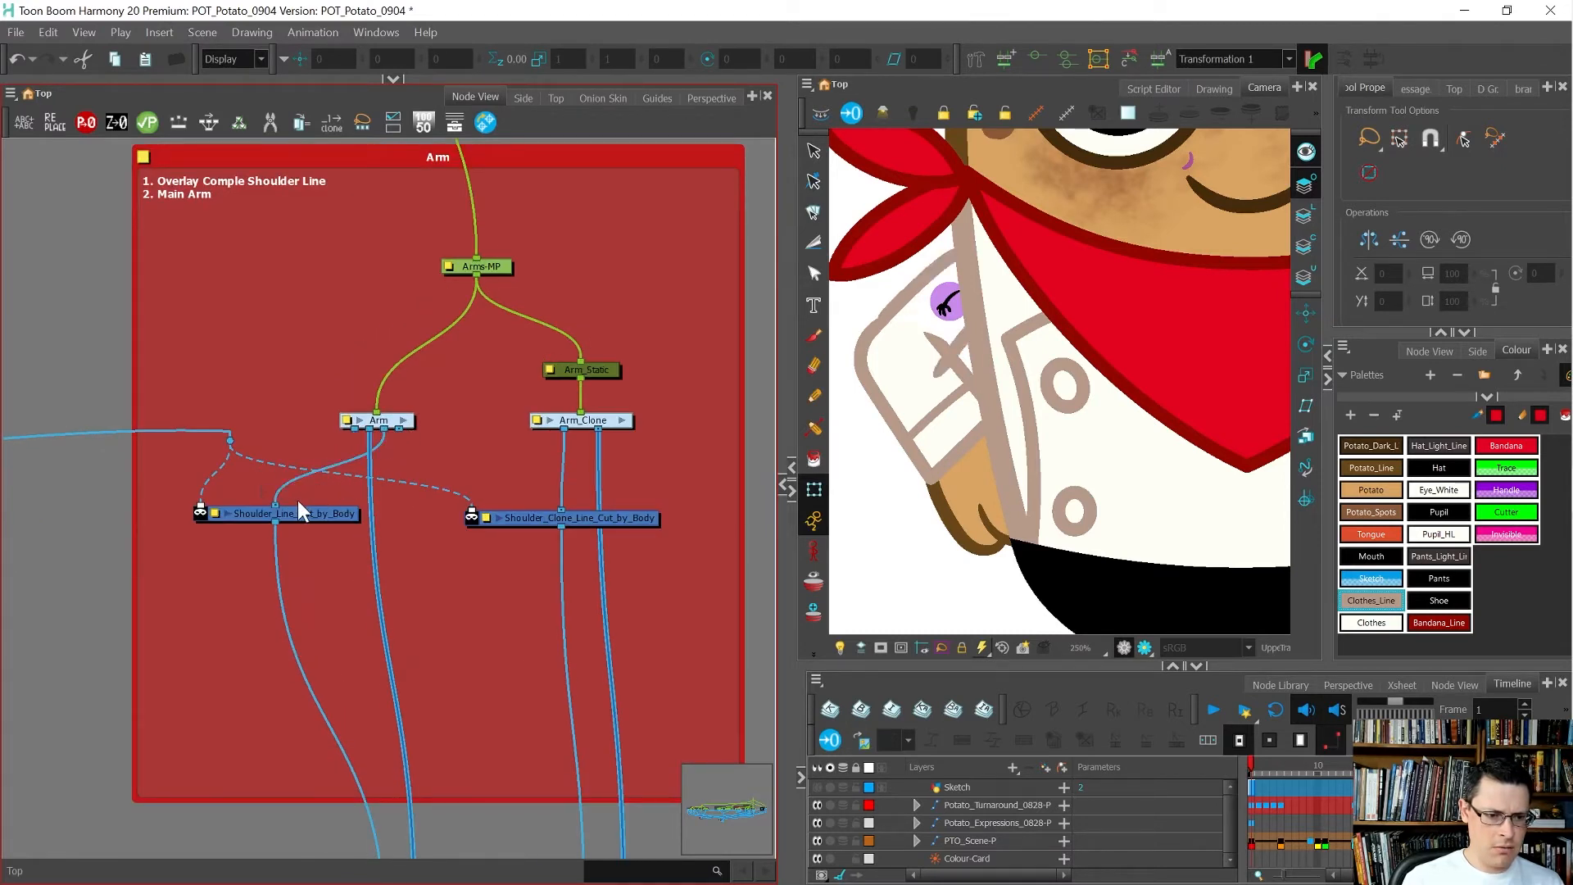
{"action": "scroll", "coordinate": [278, 344], "scroll_direction": "down", "scroll_amount": 2}
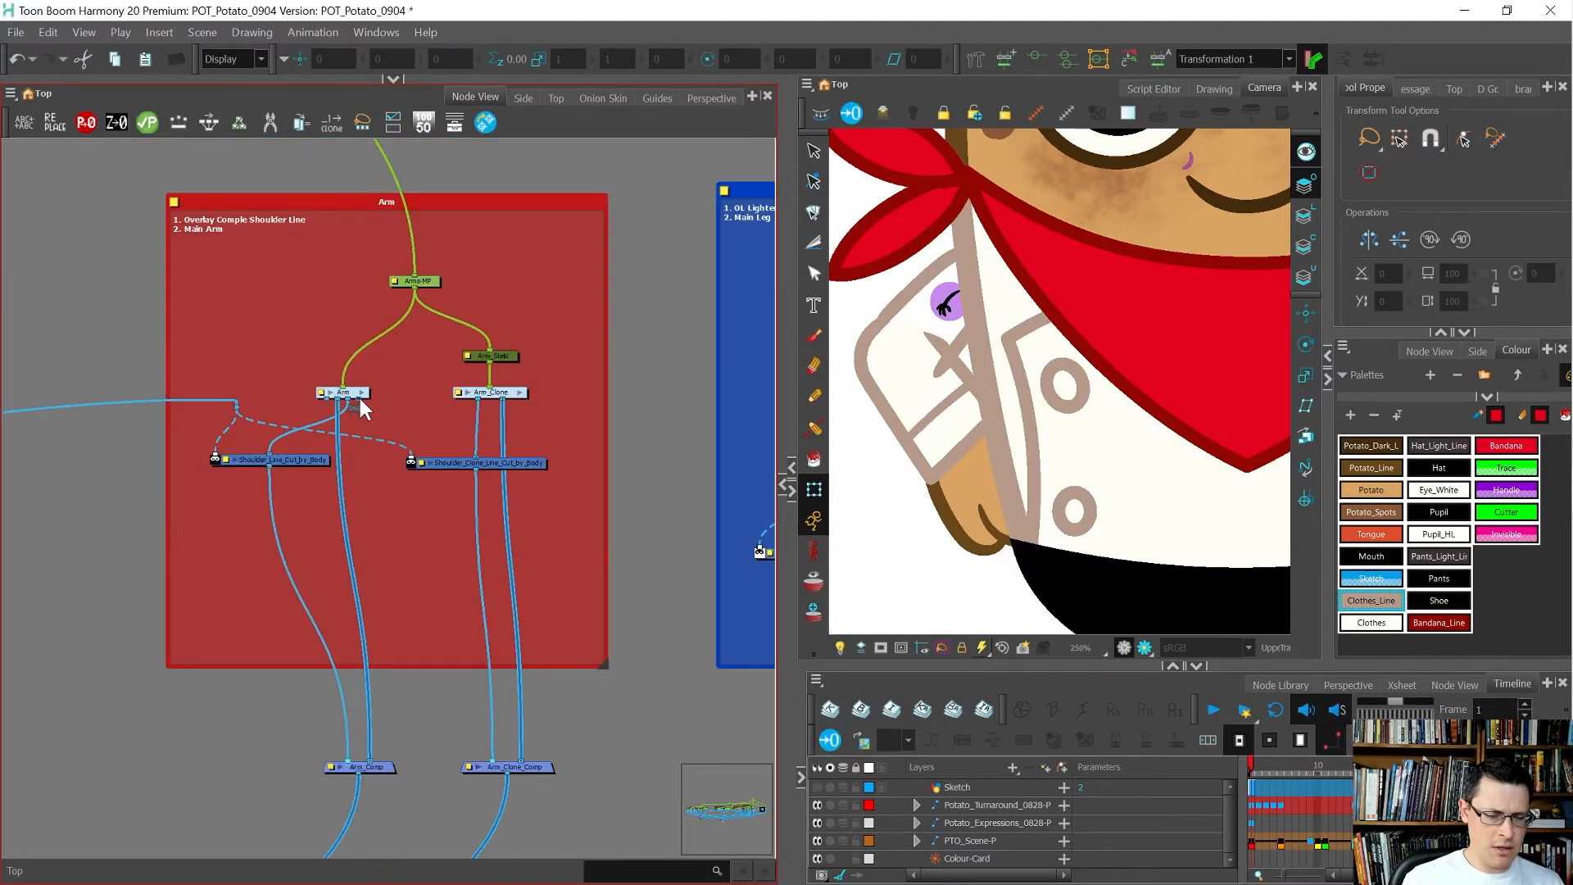
{"action": "mouse_move", "coordinate": [358, 397]}
{"action": "left_mouse_down"}
{"action": "mouse_move", "coordinate": [356, 499]}
{"action": "mouse_move", "coordinate": [390, 676]}
{"action": "mouse_move", "coordinate": [388, 749]}
{"action": "mouse_move", "coordinate": [356, 759]}
{"action": "left_mouse_up"}
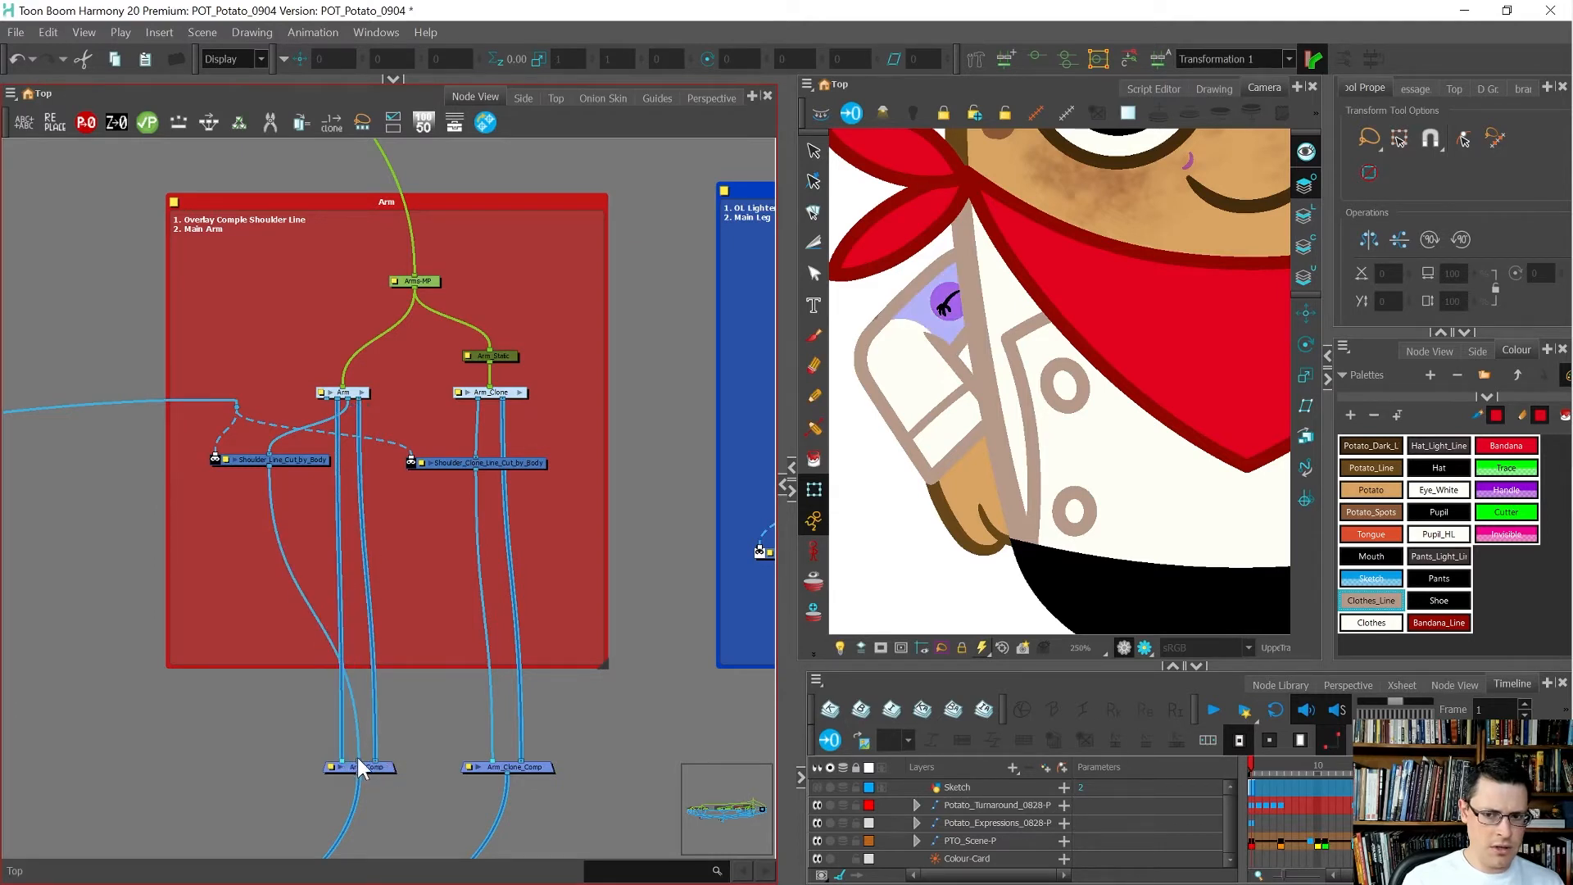
{"action": "left_click", "coordinate": [287, 738]}
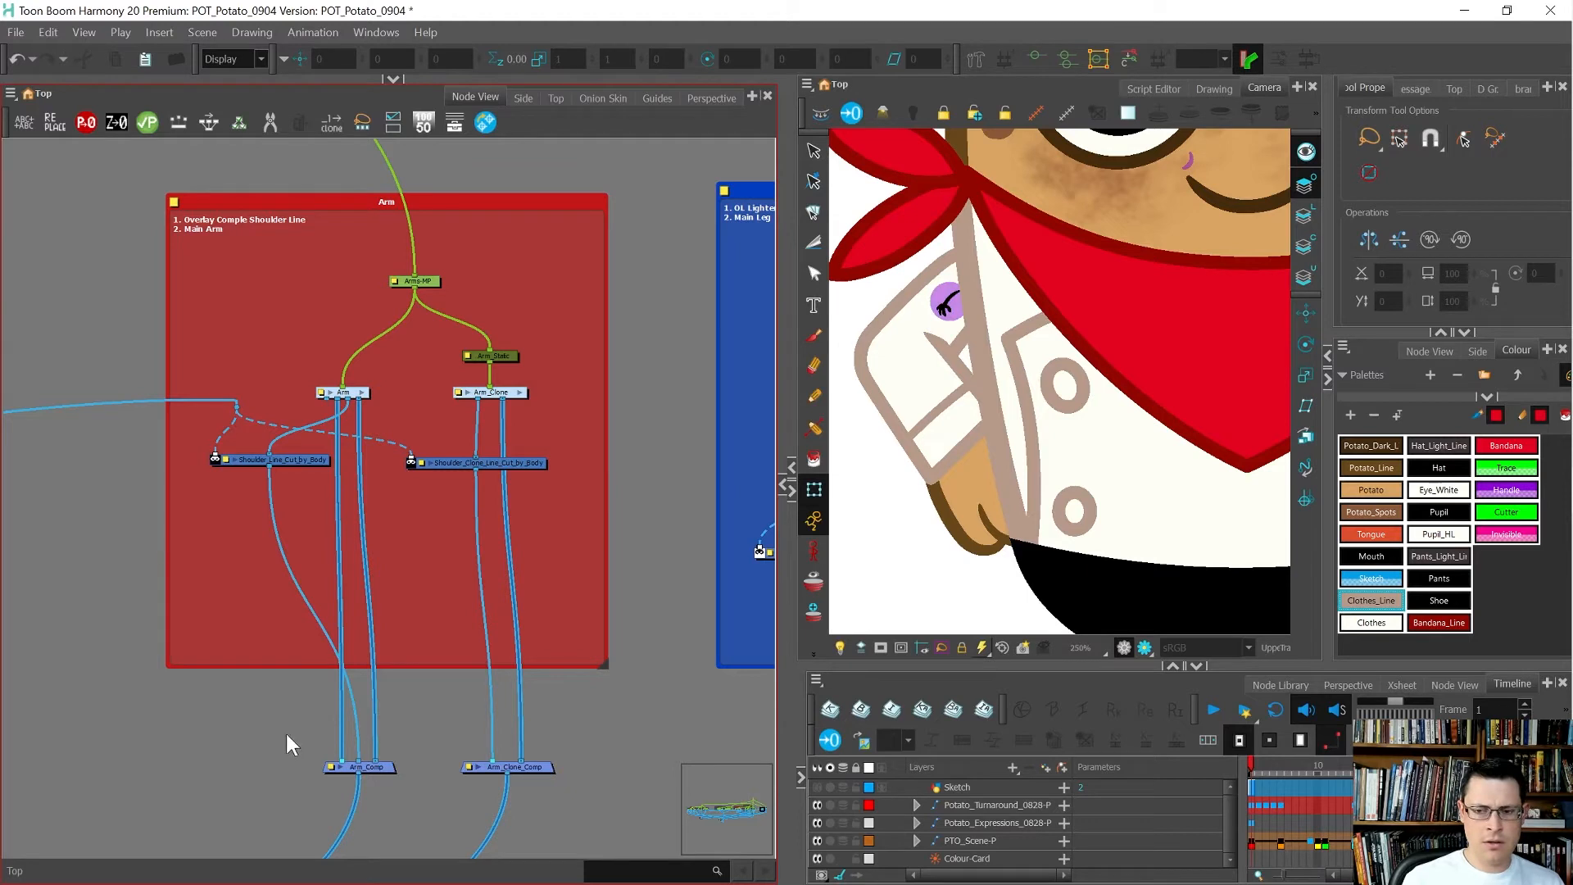
Step: Step forward and back through the turnaround frames to examine the layering of the arm and shoulder line
{"action": "key", "text": "period"}
{"action": "key", "text": "period"}
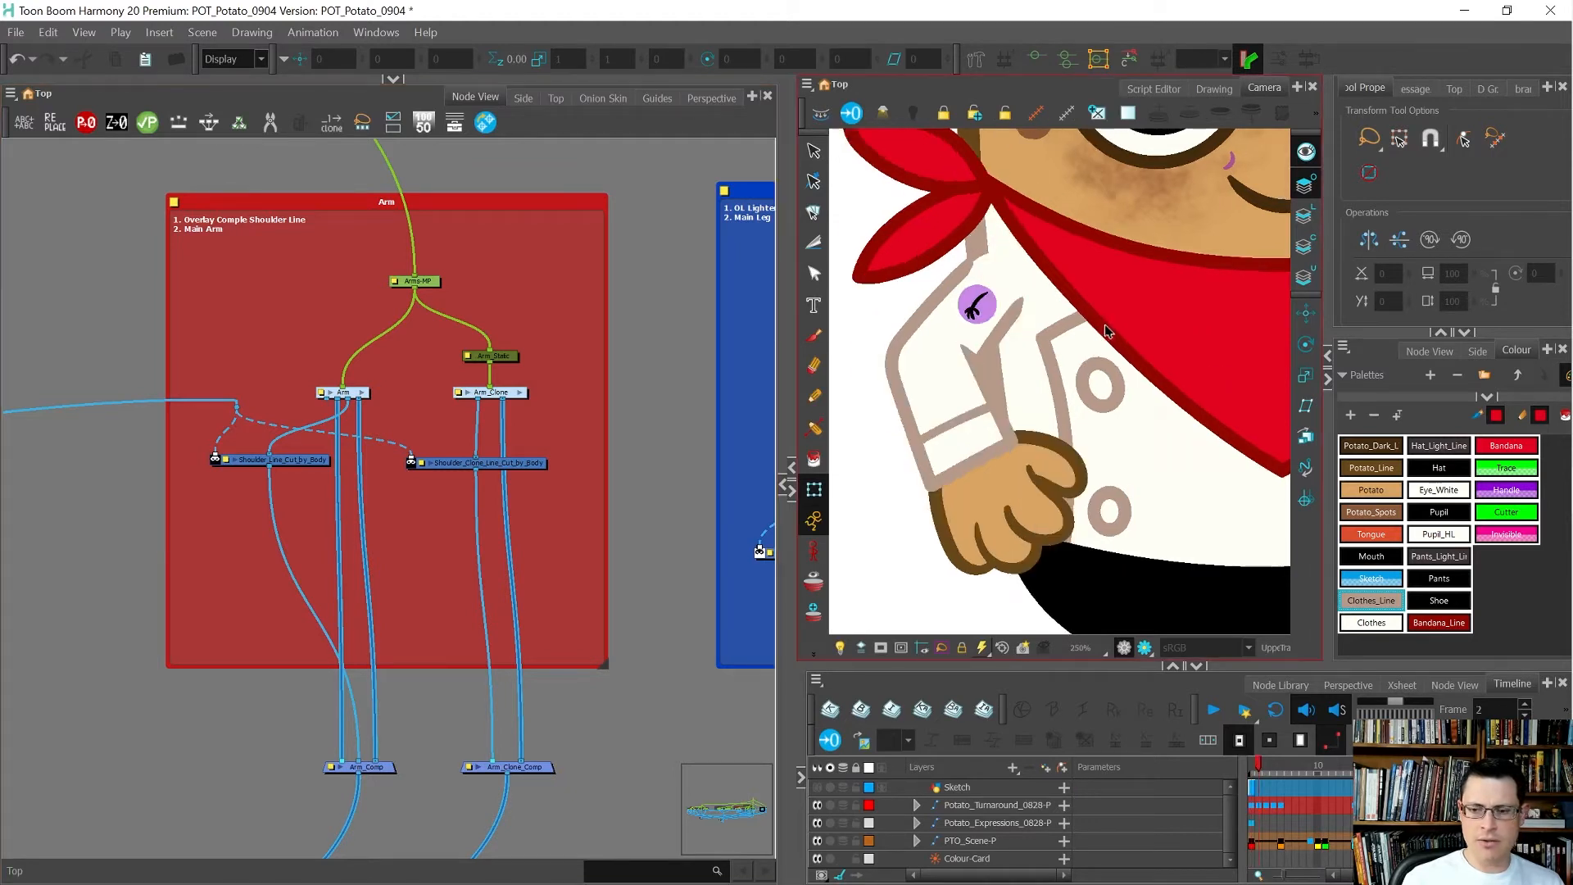
{"action": "key", "text": "period"}
{"action": "key", "text": "period"}
{"action": "key", "text": "period"}
{"action": "key", "text": "comma"}
{"action": "key", "text": "comma"}
{"action": "key", "text": "comma"}
{"action": "key", "text": "comma"}
{"action": "key", "text": "comma"}
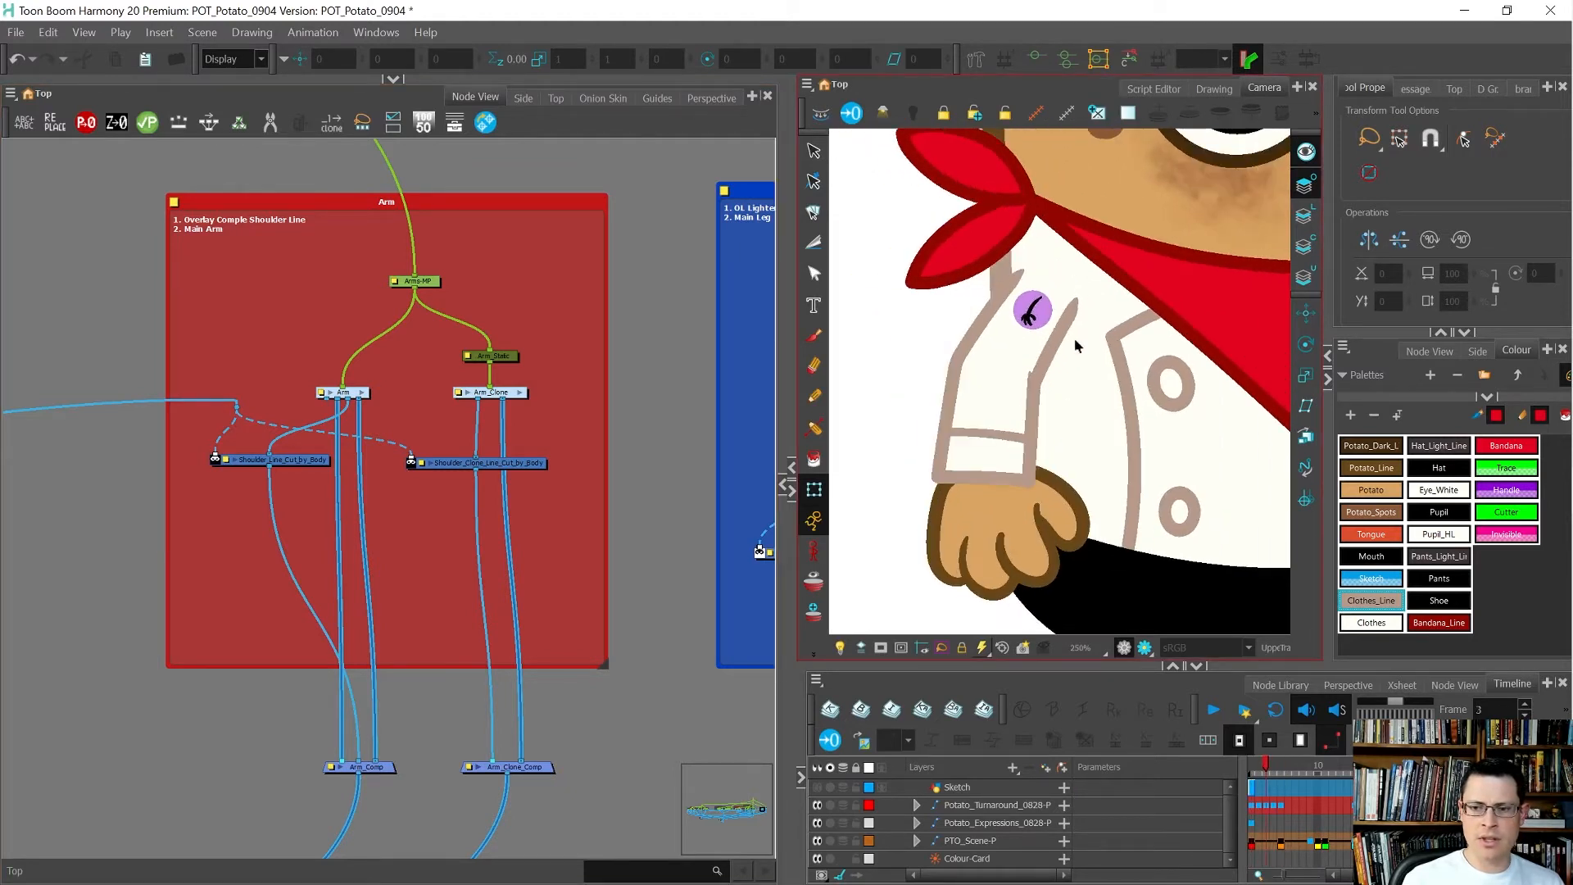
{"action": "key", "text": "period"}
{"action": "key", "text": "period"}
{"action": "key", "text": "period"}
{"action": "key", "text": "period"}
{"action": "key", "text": "comma"}
{"action": "key", "text": "comma"}
{"action": "key", "text": "comma"}
{"action": "key", "text": "comma"}
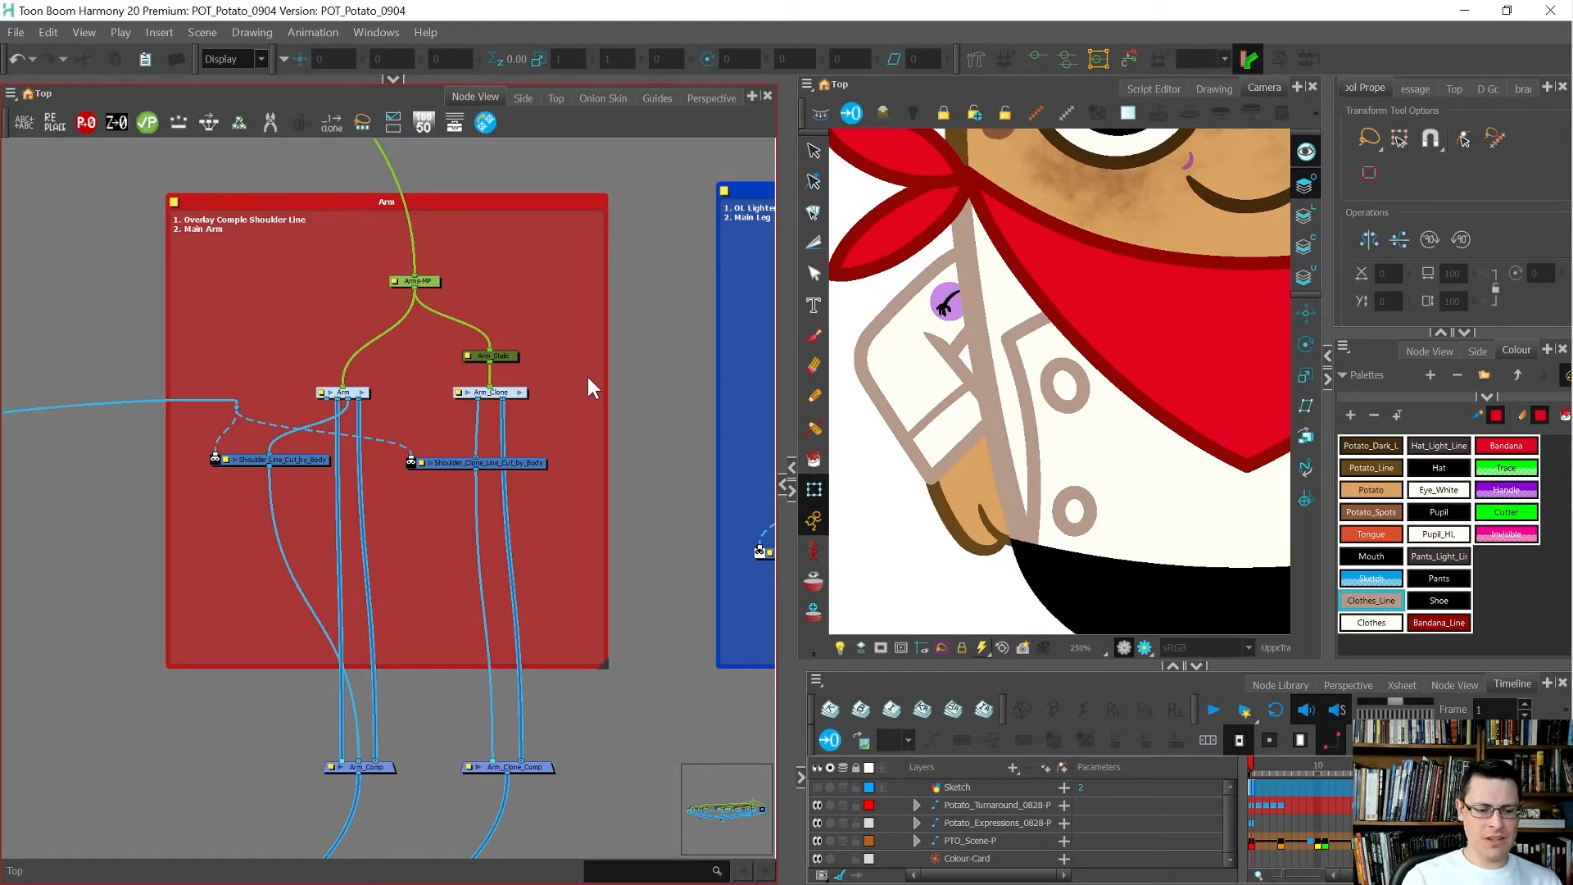
Step: Undo the top-level Arm rewiring and try moving the shoulder-line connection to the last input of Arm_Comp
{"action": "key", "text": "ctrl+z"}
{"action": "key", "text": "ctrl+z"}
{"action": "key", "text": "ctrl+z"}
{"action": "key", "text": "ctrl+z"}
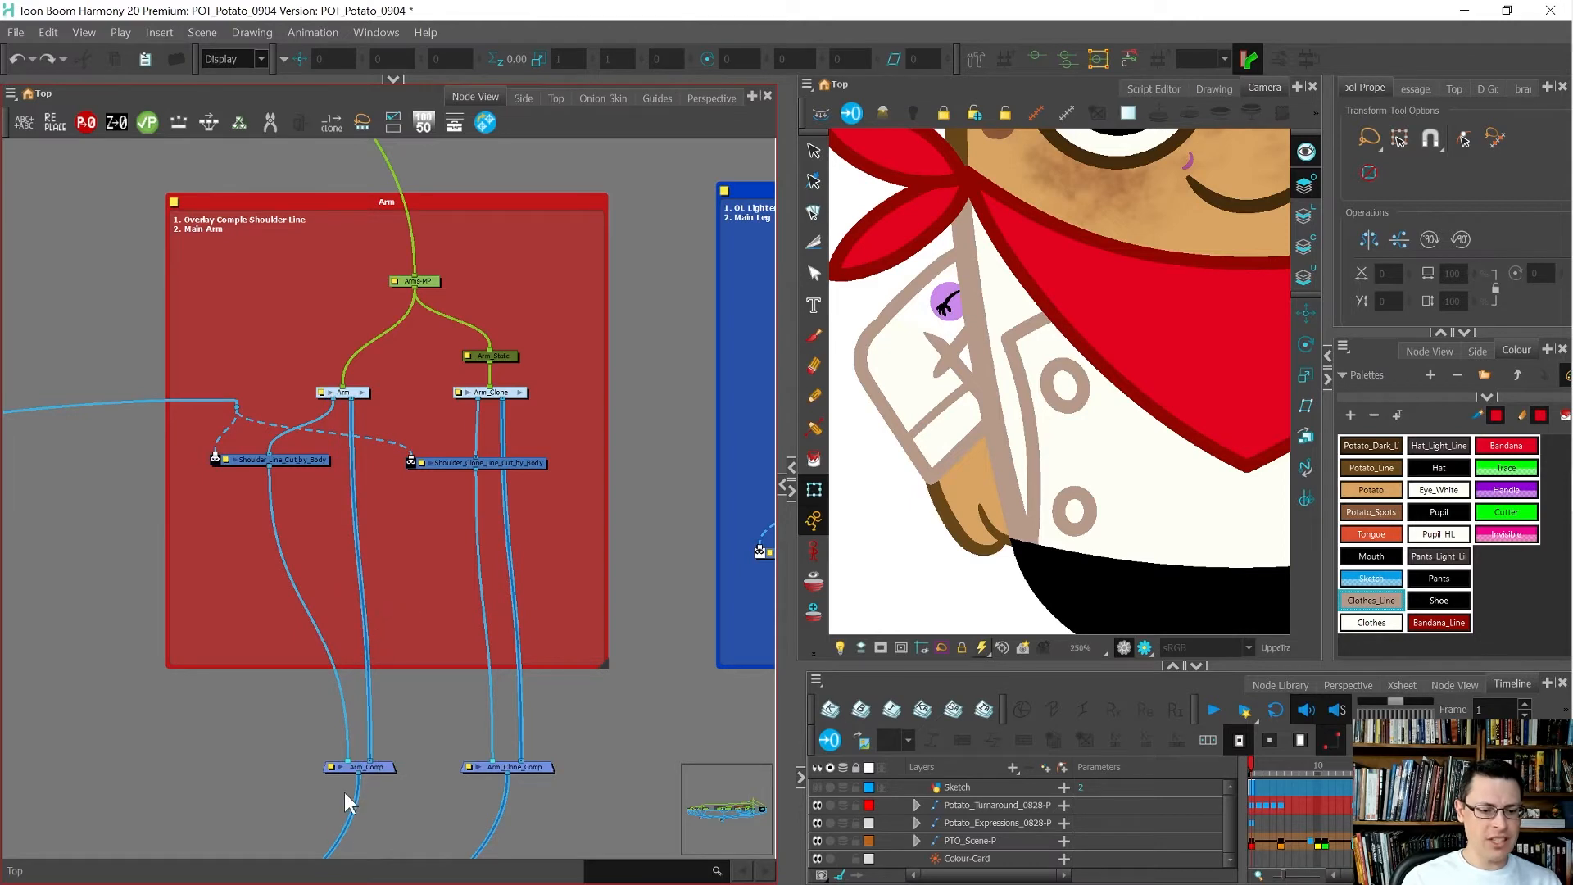
{"action": "left_click_drag", "start_coordinate": [351, 767], "coordinate": [375, 765]}
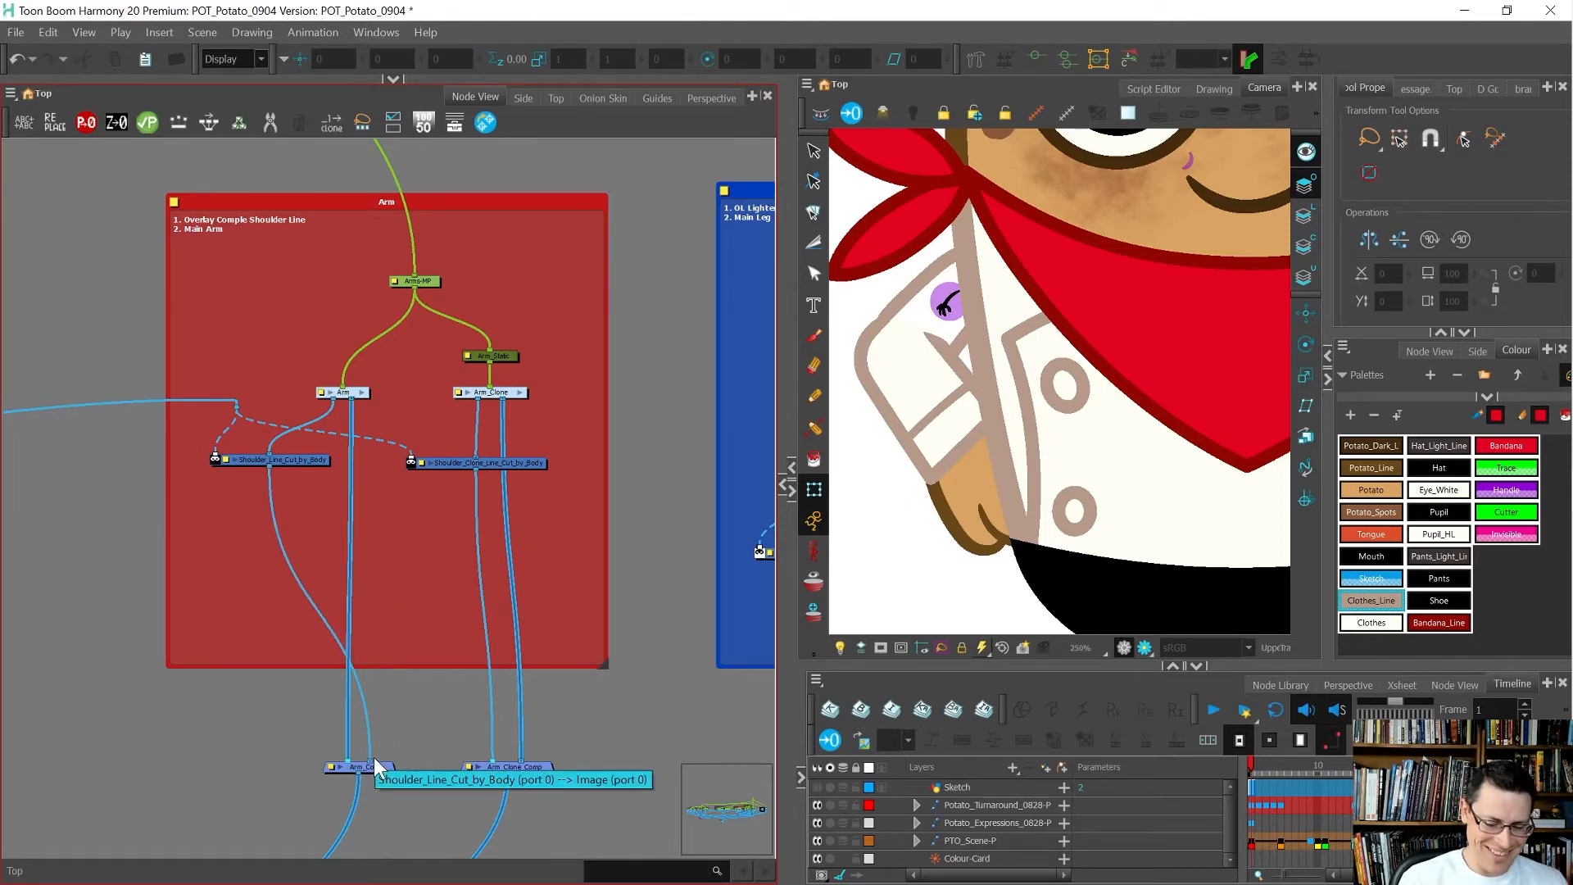
{"action": "key", "text": "ctrl+z"}
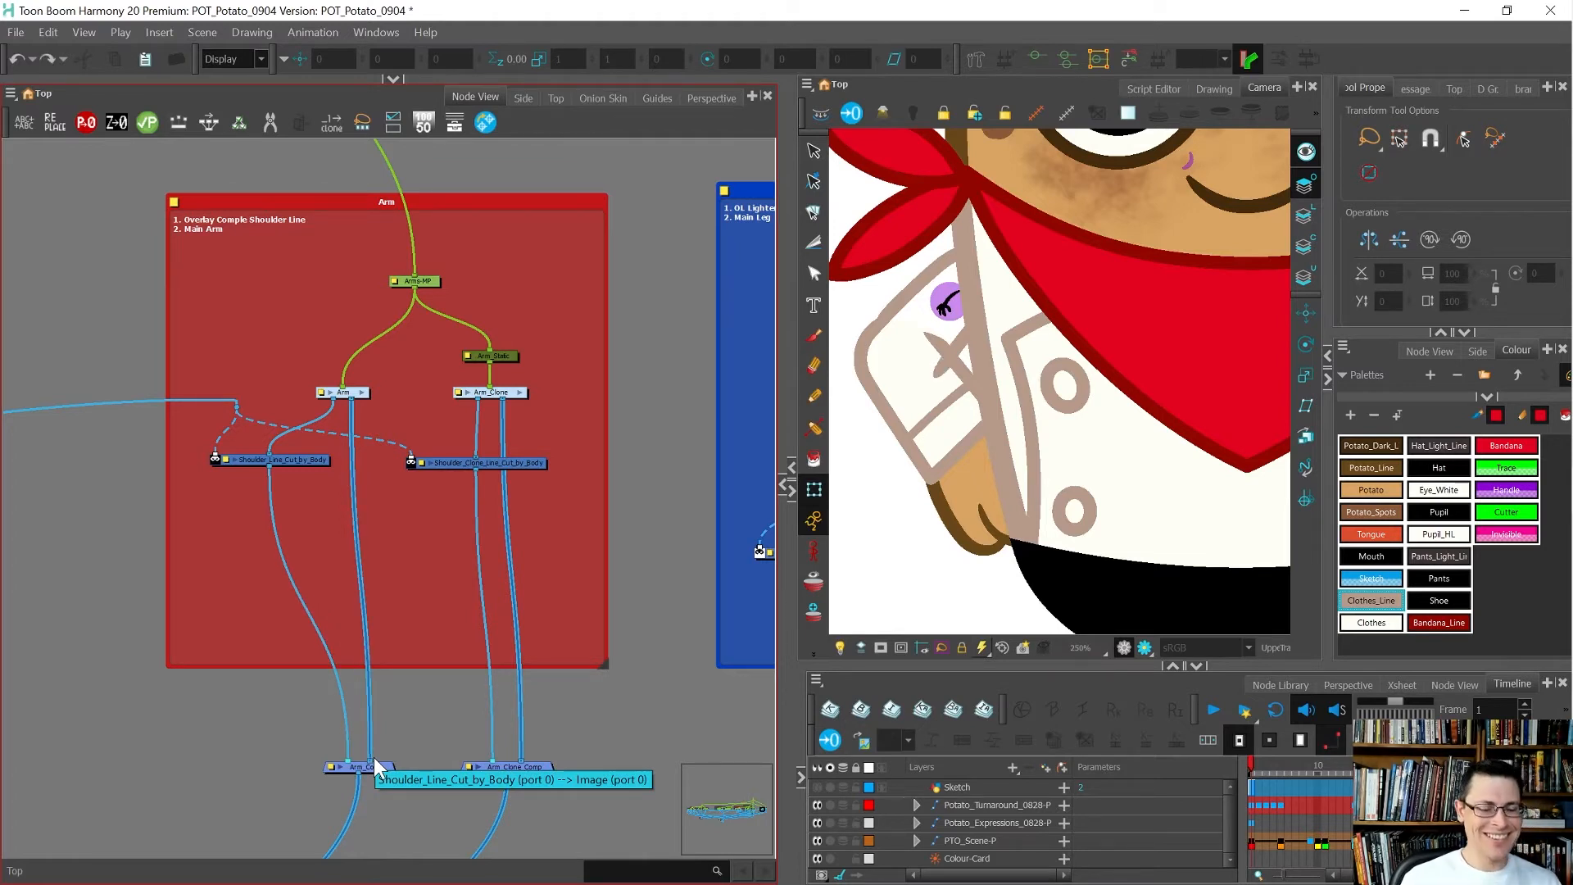
Step: Undo the connections and placement of the upper-arm composite inside the Arm group
{"action": "left_click", "coordinate": [364, 392]}
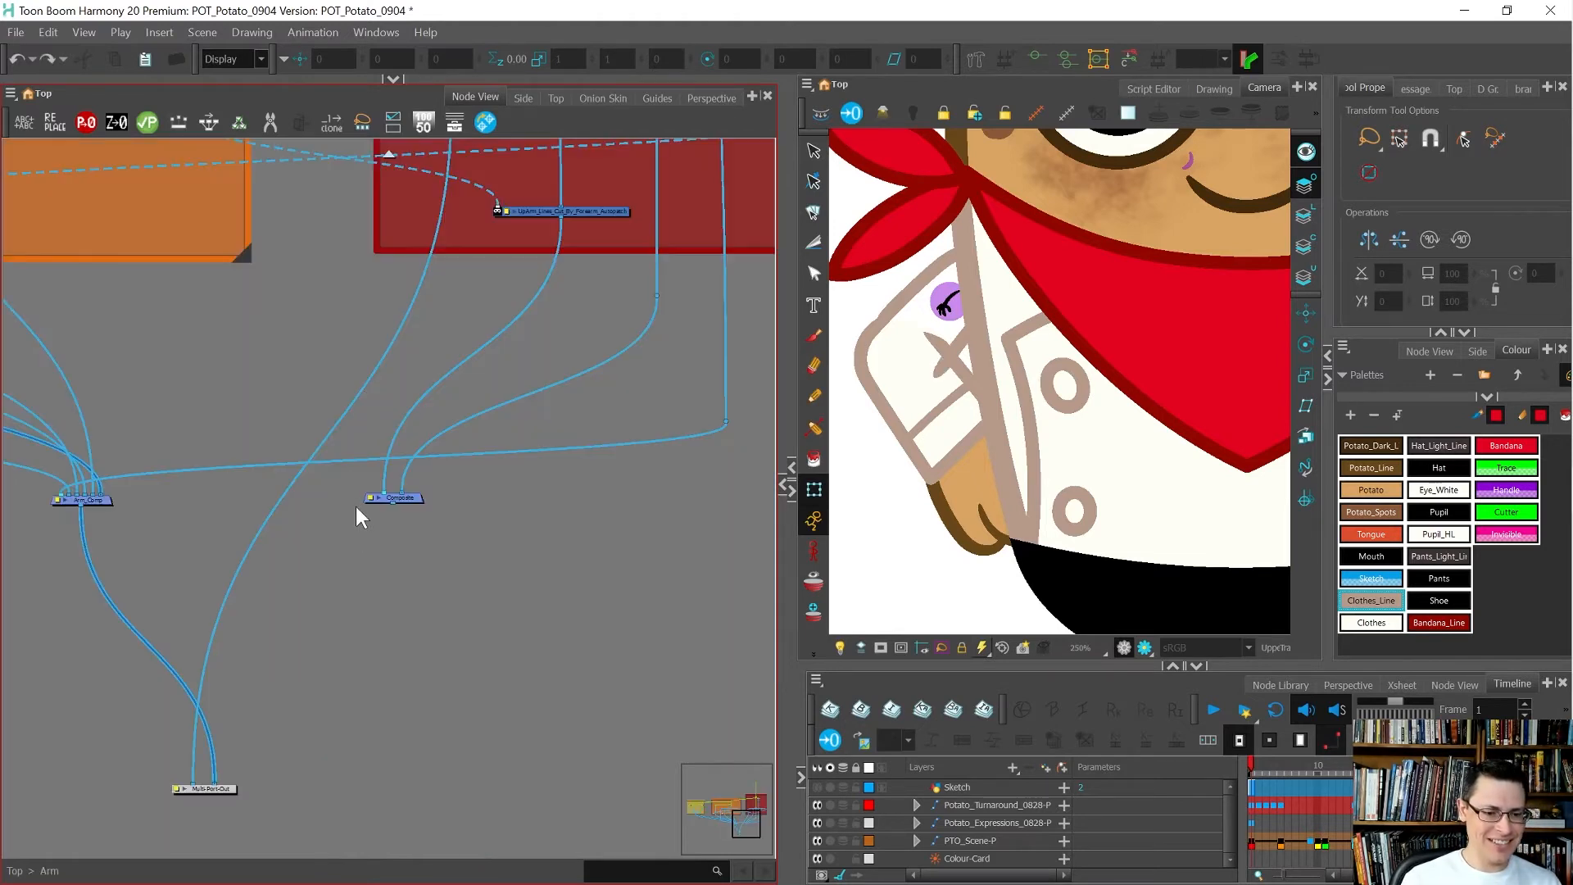
{"action": "key", "text": "ctrl+z"}
{"action": "key", "text": "ctrl+z"}
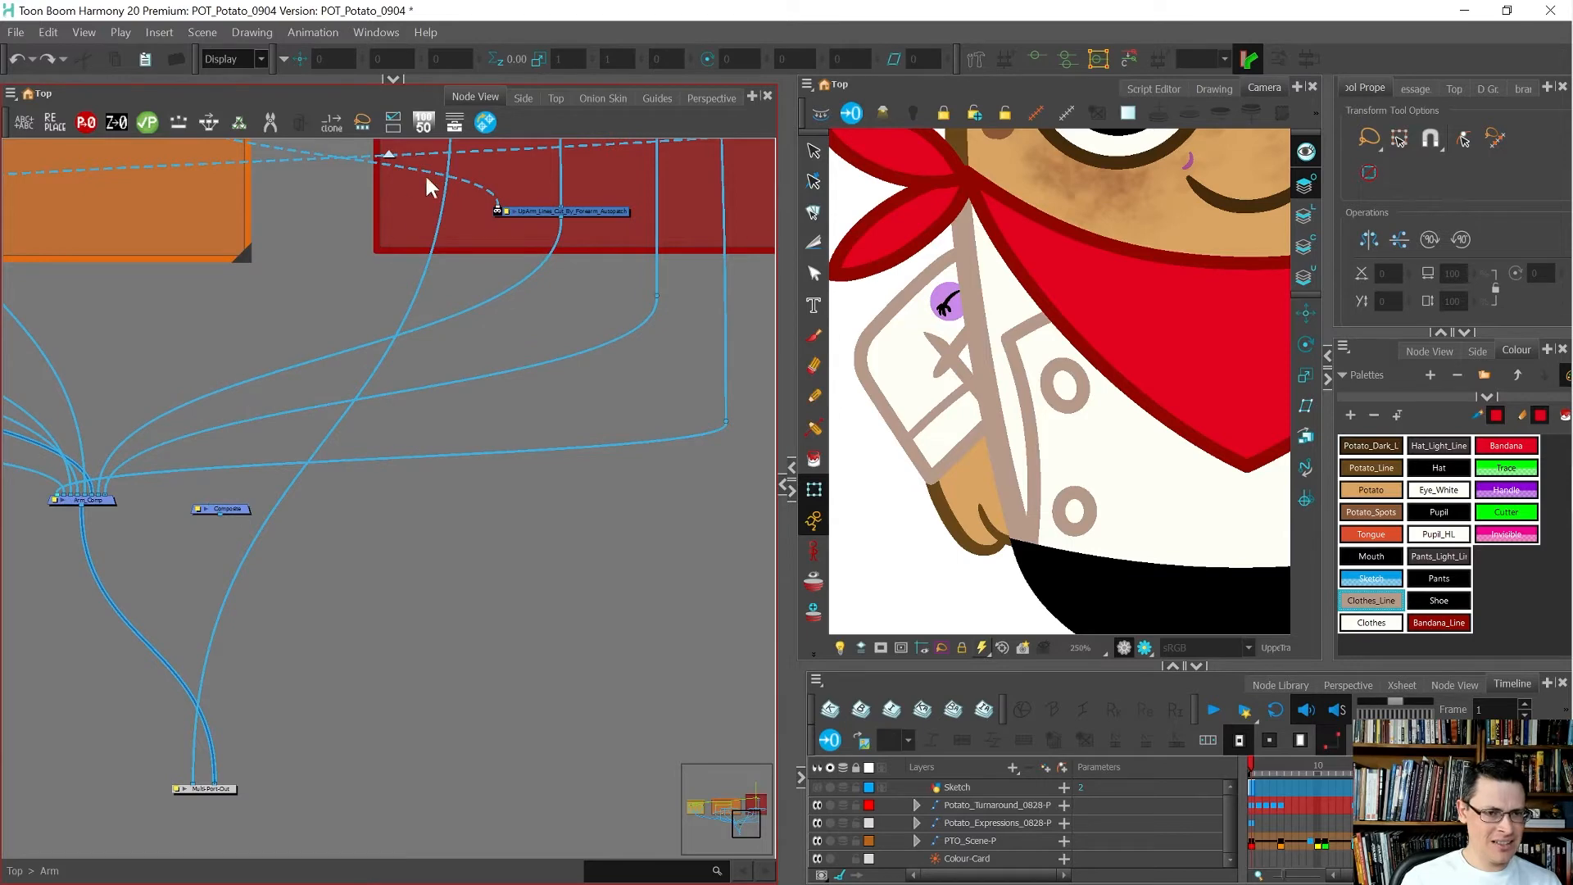
Step: Return to the top level and move the shoulder-line connection behind the main arm connection on Arm_Comp
{"action": "left_click", "coordinate": [391, 154]}
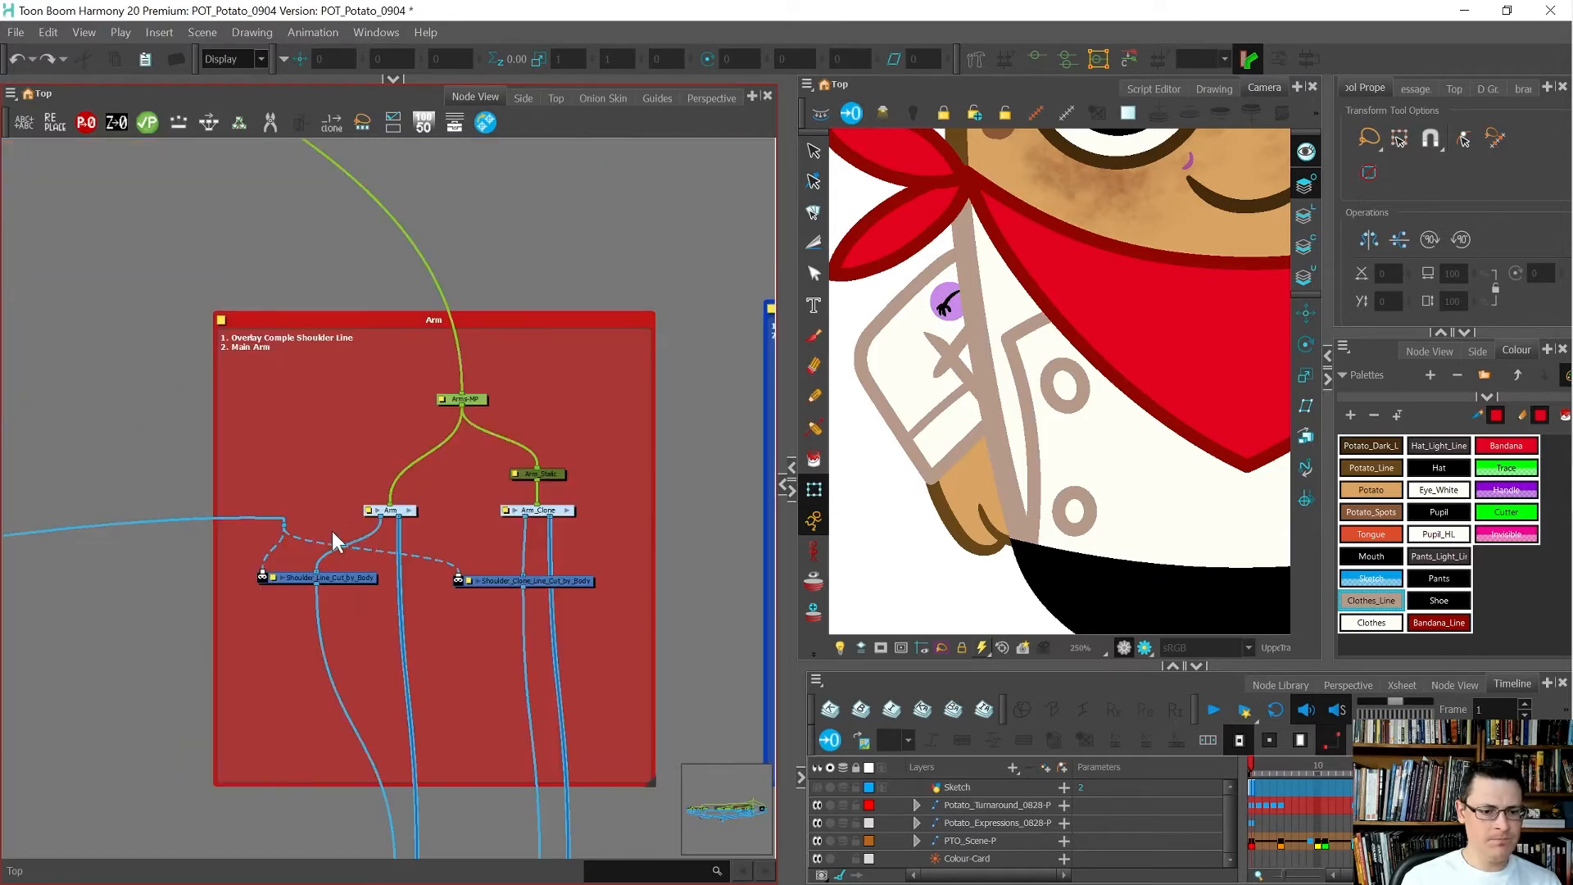
{"action": "scroll", "coordinate": [333, 538], "scroll_direction": "down", "scroll_amount": 3}
{"action": "scroll", "coordinate": [342, 636], "scroll_direction": "up", "scroll_amount": 3}
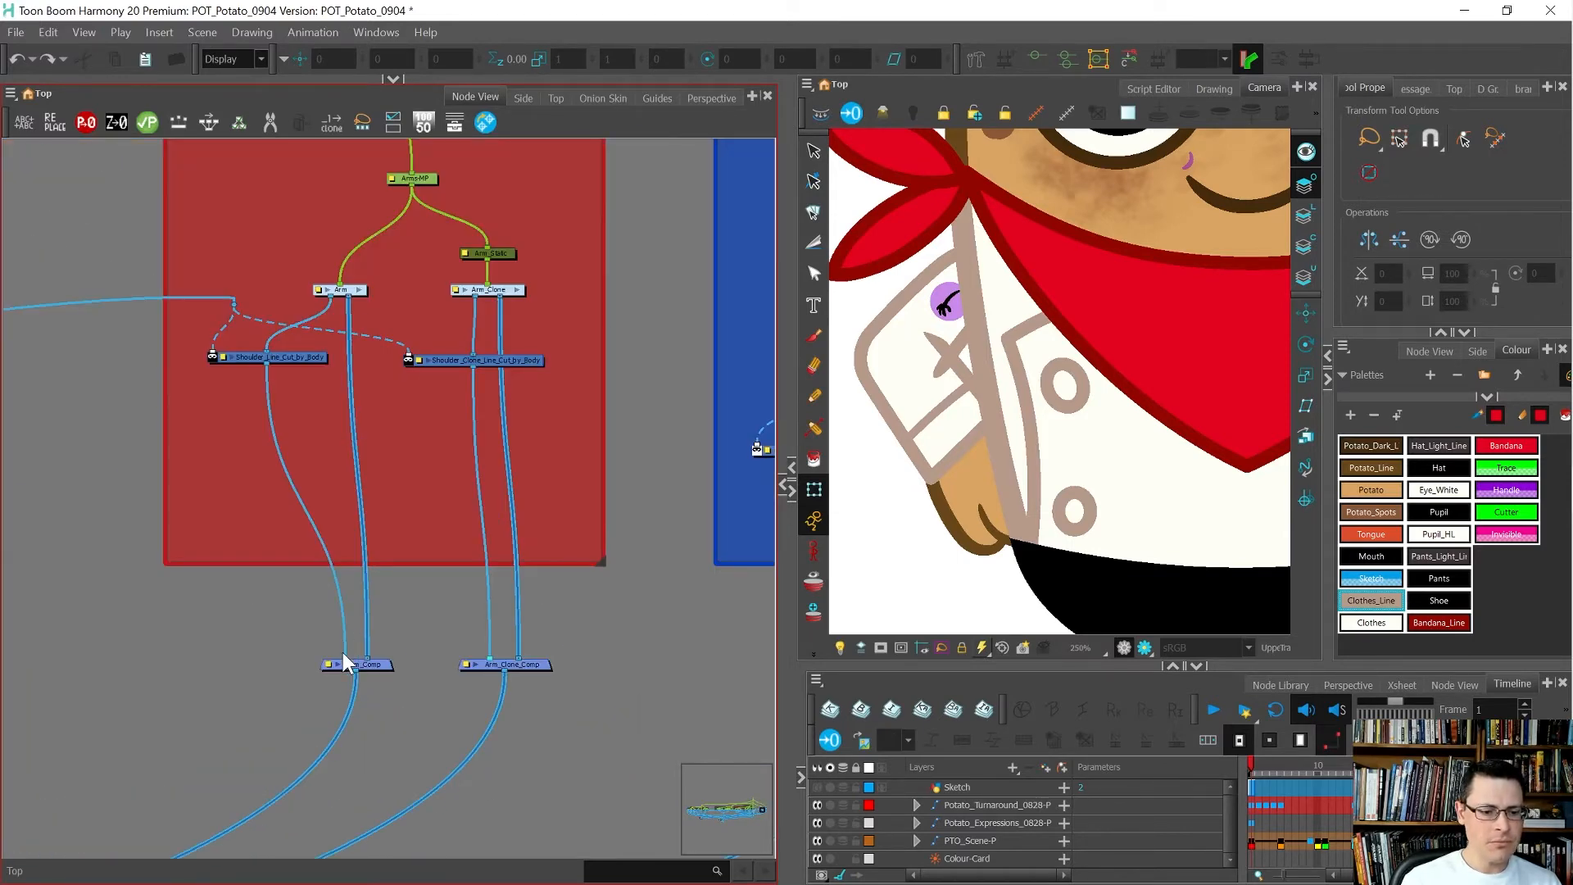
{"action": "left_click_drag", "start_coordinate": [345, 661], "coordinate": [362, 664]}
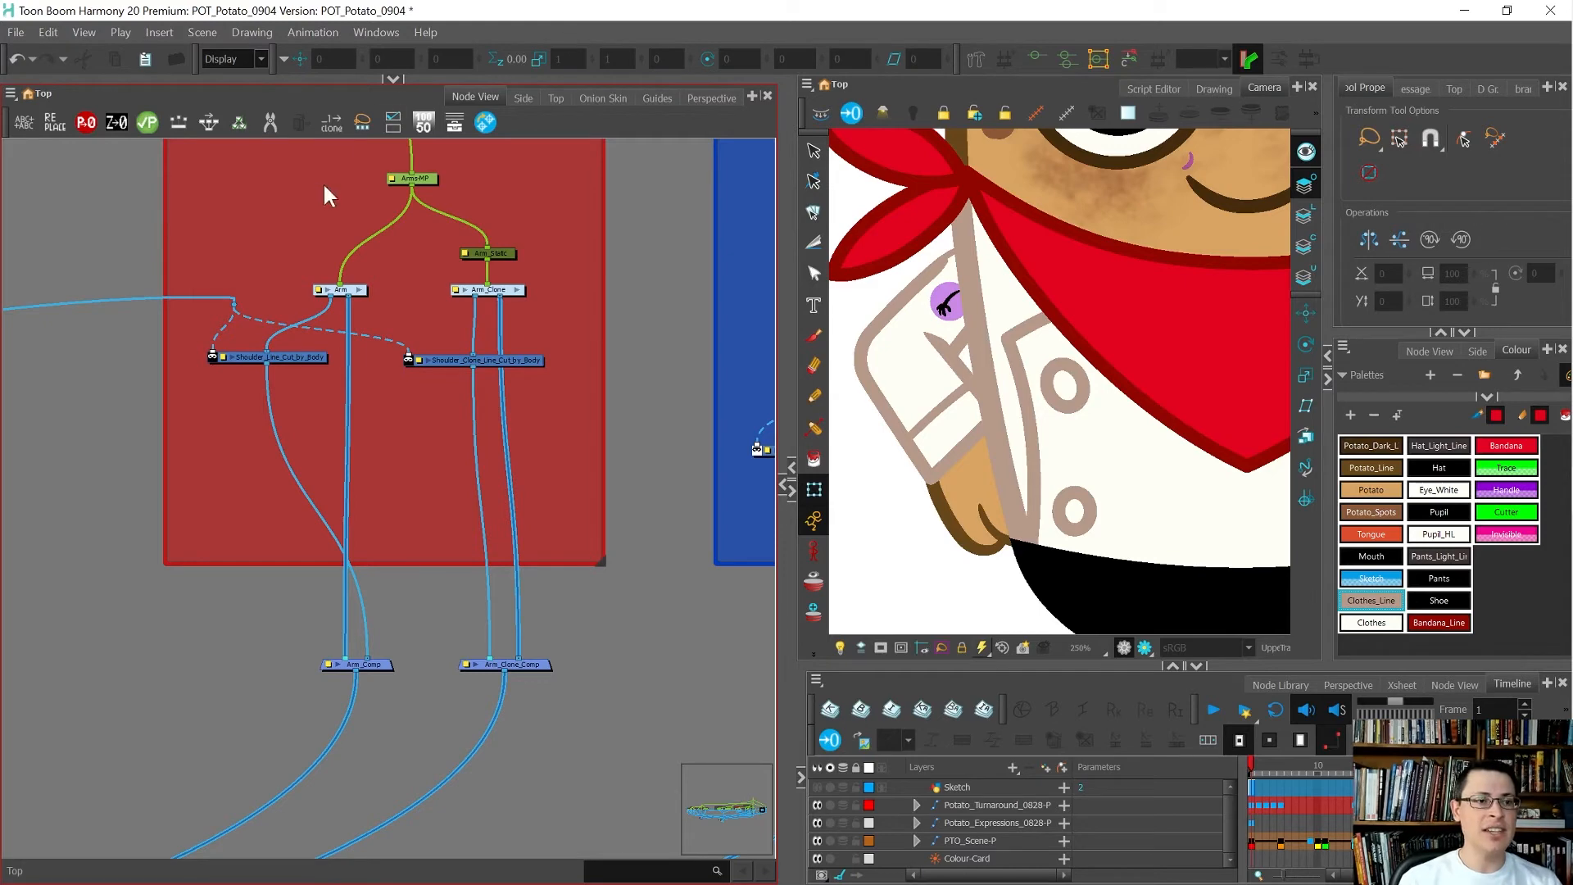
Step: Close the scene without saving and reopen the saved version of POT_Potato_0904
{"action": "left_click", "coordinate": [1550, 10]}
{"action": "left_click", "coordinate": [820, 479]}
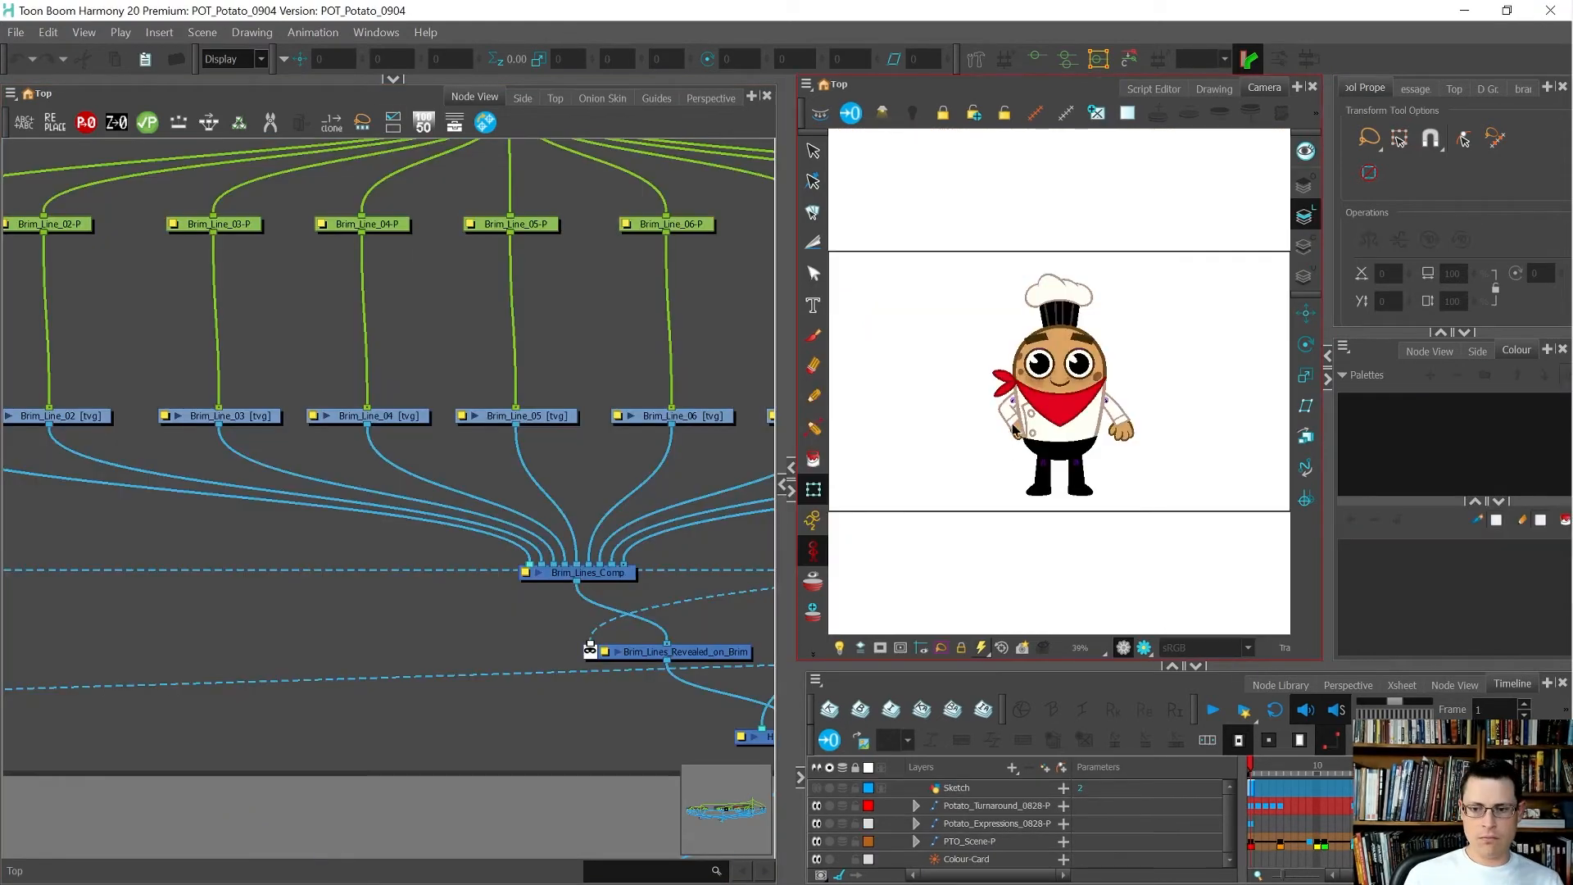
Step: Select the forearm in the camera view and locate the Multi-Port-Out of its Arm group in the node view
{"action": "left_click", "coordinate": [985, 420]}
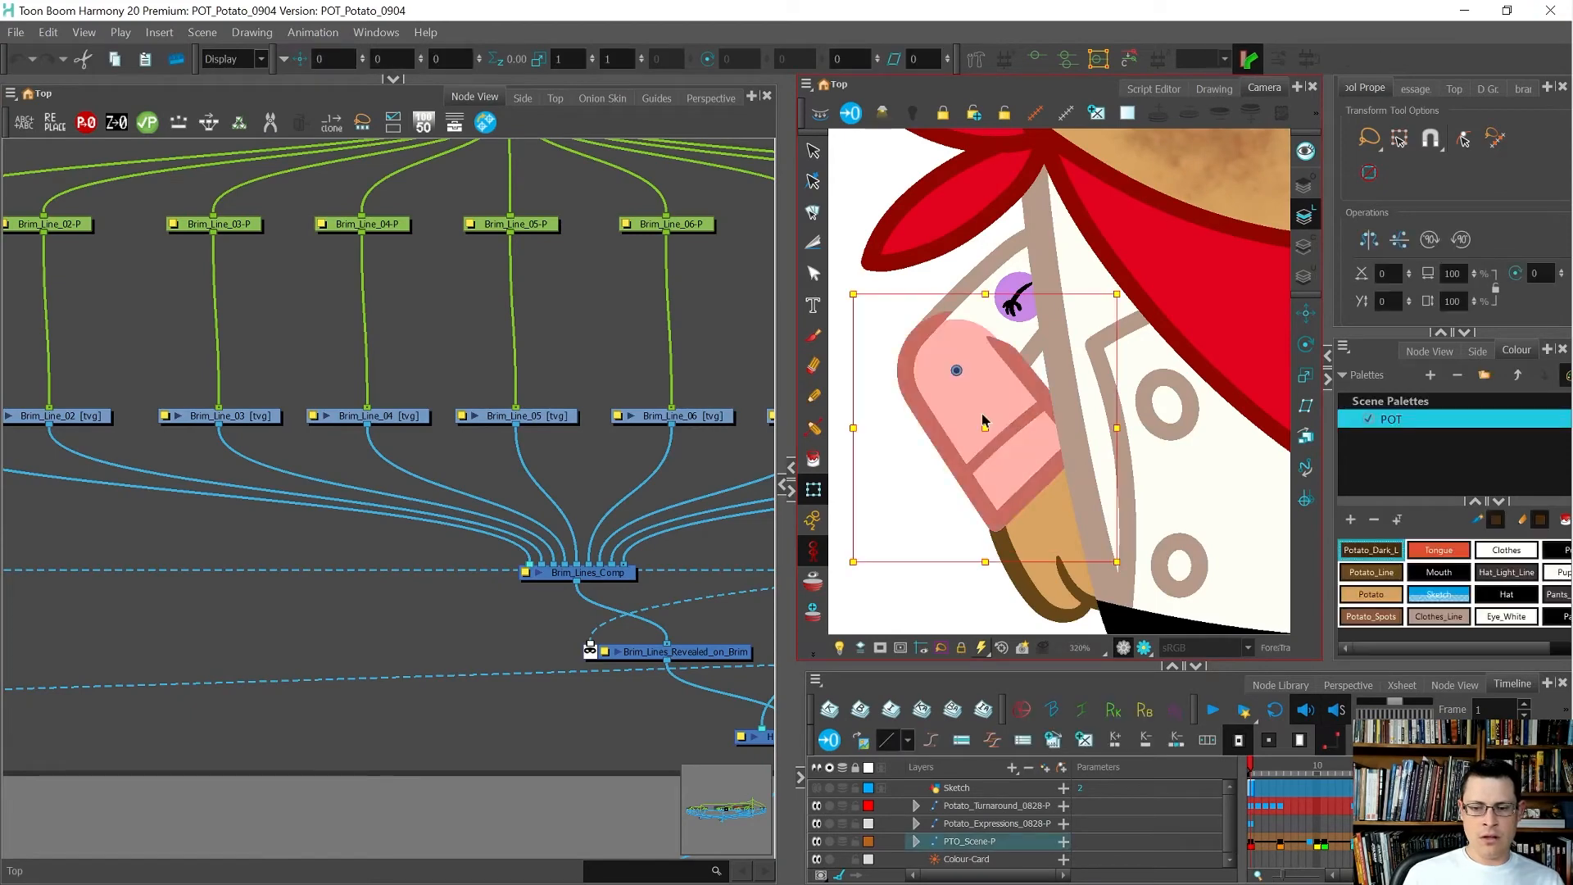
{"action": "left_click", "coordinate": [377, 562]}
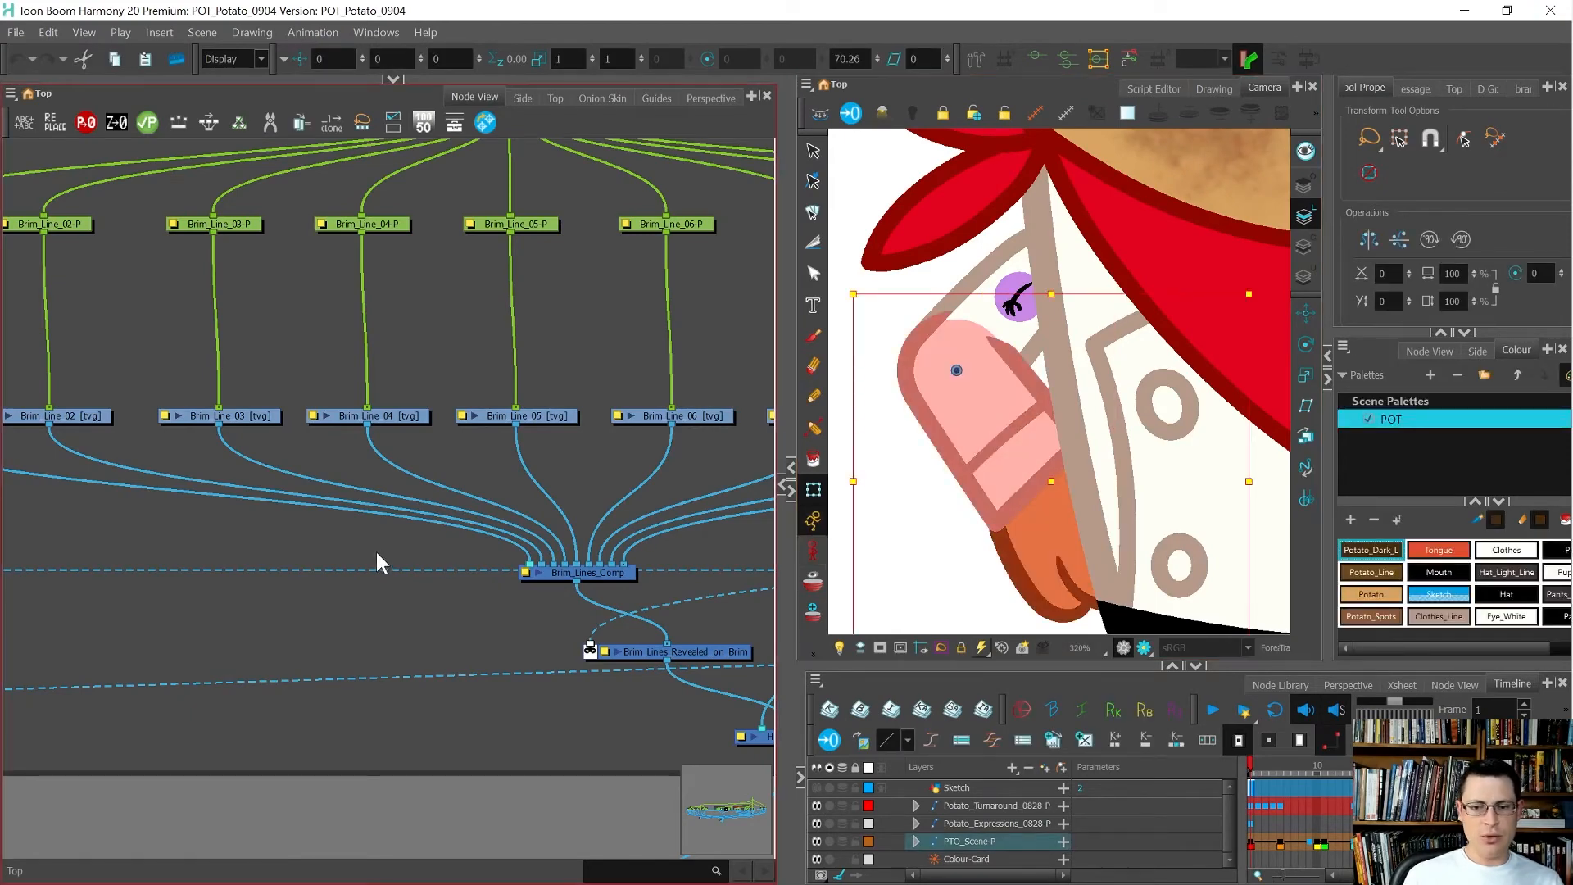
{"action": "key", "text": "Return"}
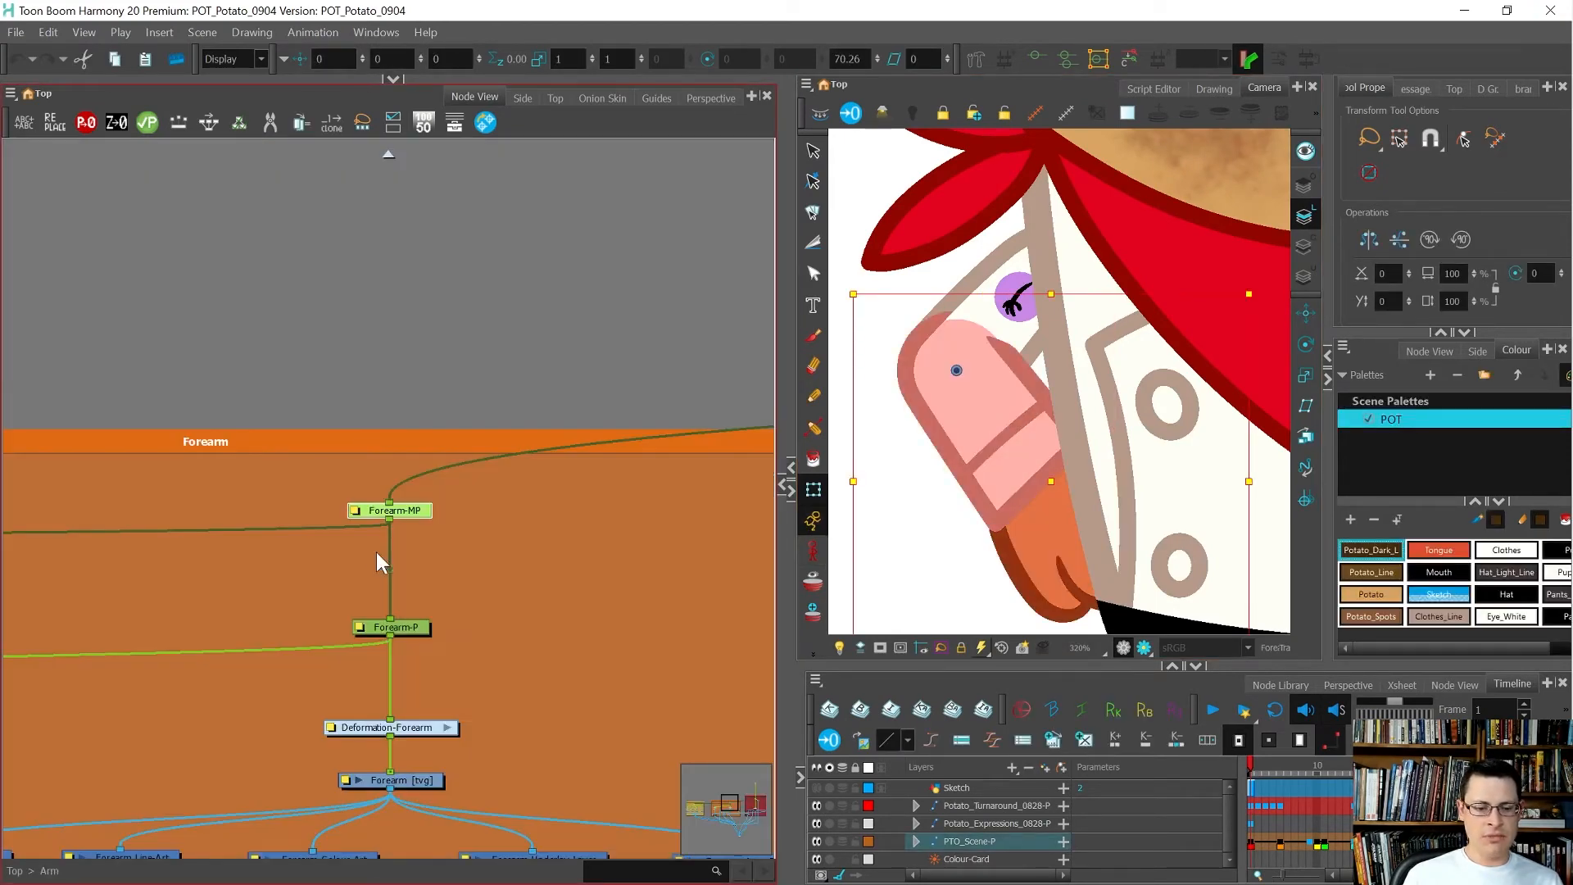
{"action": "scroll", "coordinate": [449, 756], "scroll_direction": "up", "scroll_amount": 5}
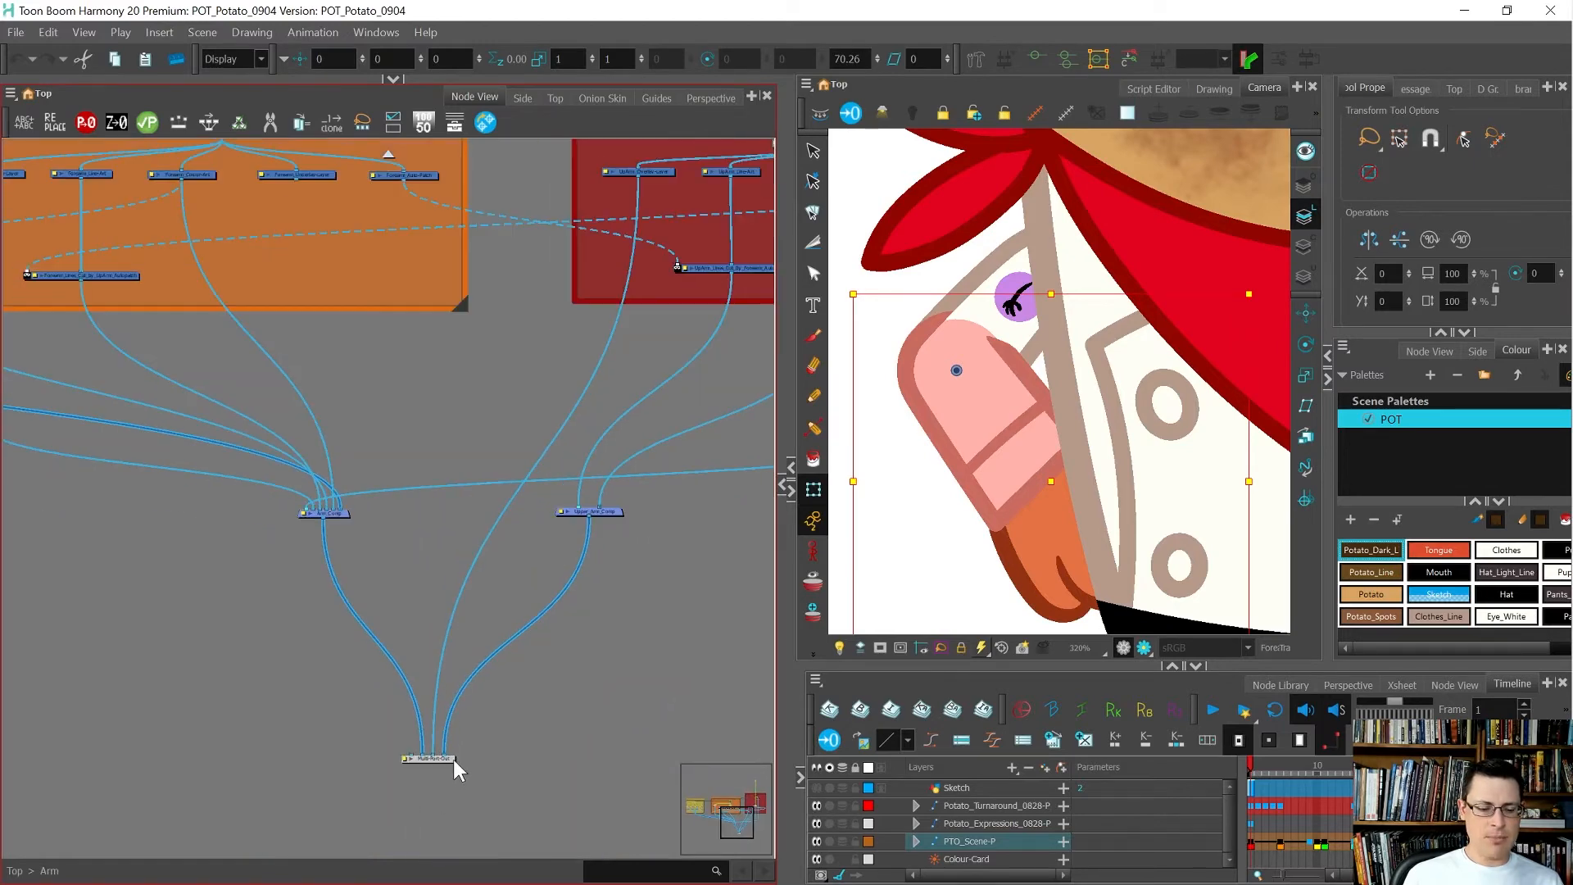
{"action": "scroll", "coordinate": [449, 756], "scroll_direction": "up", "scroll_amount": 3}
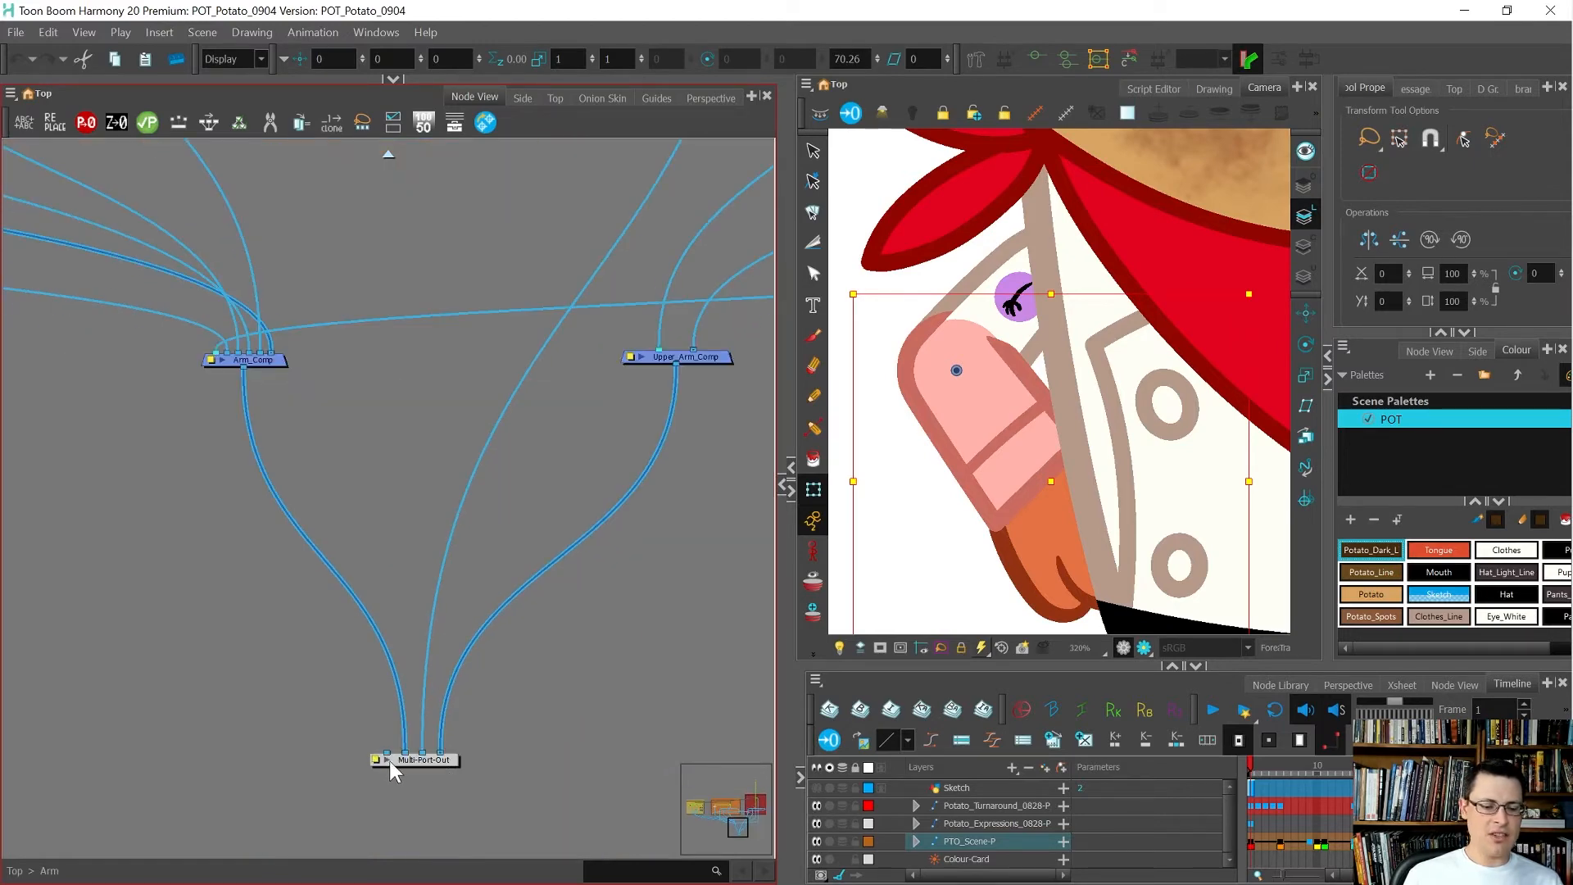
Step: Try pulling the unused first port off Multi-Port-Out and undo it
{"action": "left_click_drag", "start_coordinate": [387, 752], "coordinate": [386, 681]}
{"action": "key", "text": "ctrl+z"}
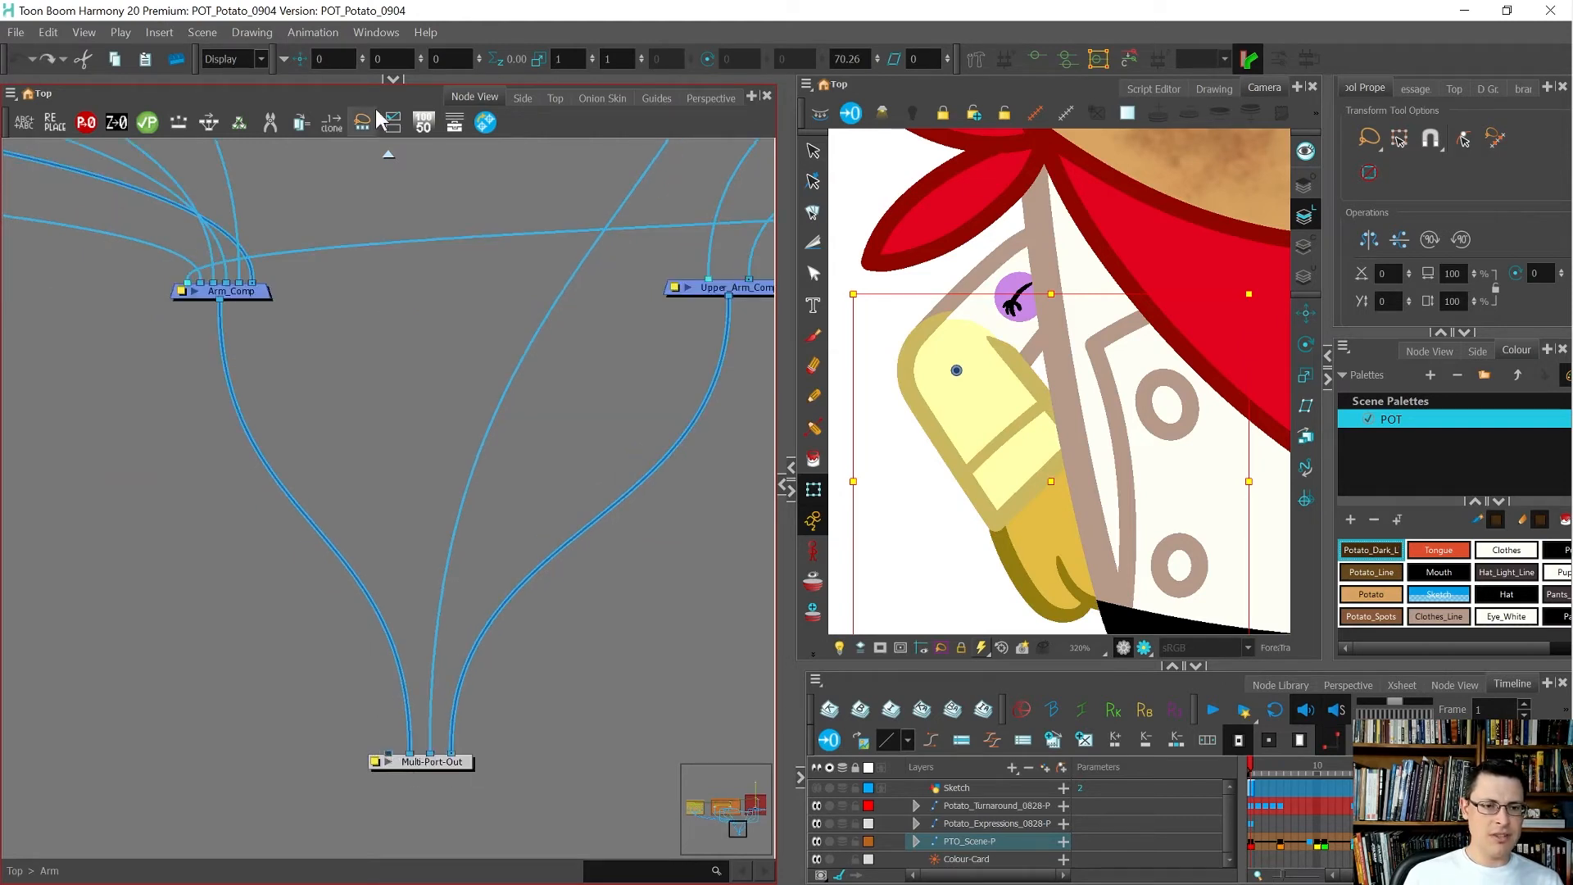
Step: Show a second node view above the current one and take it from the Arm group up to the top level
{"action": "left_click", "coordinate": [394, 79]}
{"action": "left_click_drag", "start_coordinate": [349, 129], "coordinate": [351, 395]}
{"action": "scroll", "coordinate": [374, 533], "scroll_direction": "down", "scroll_amount": 4}
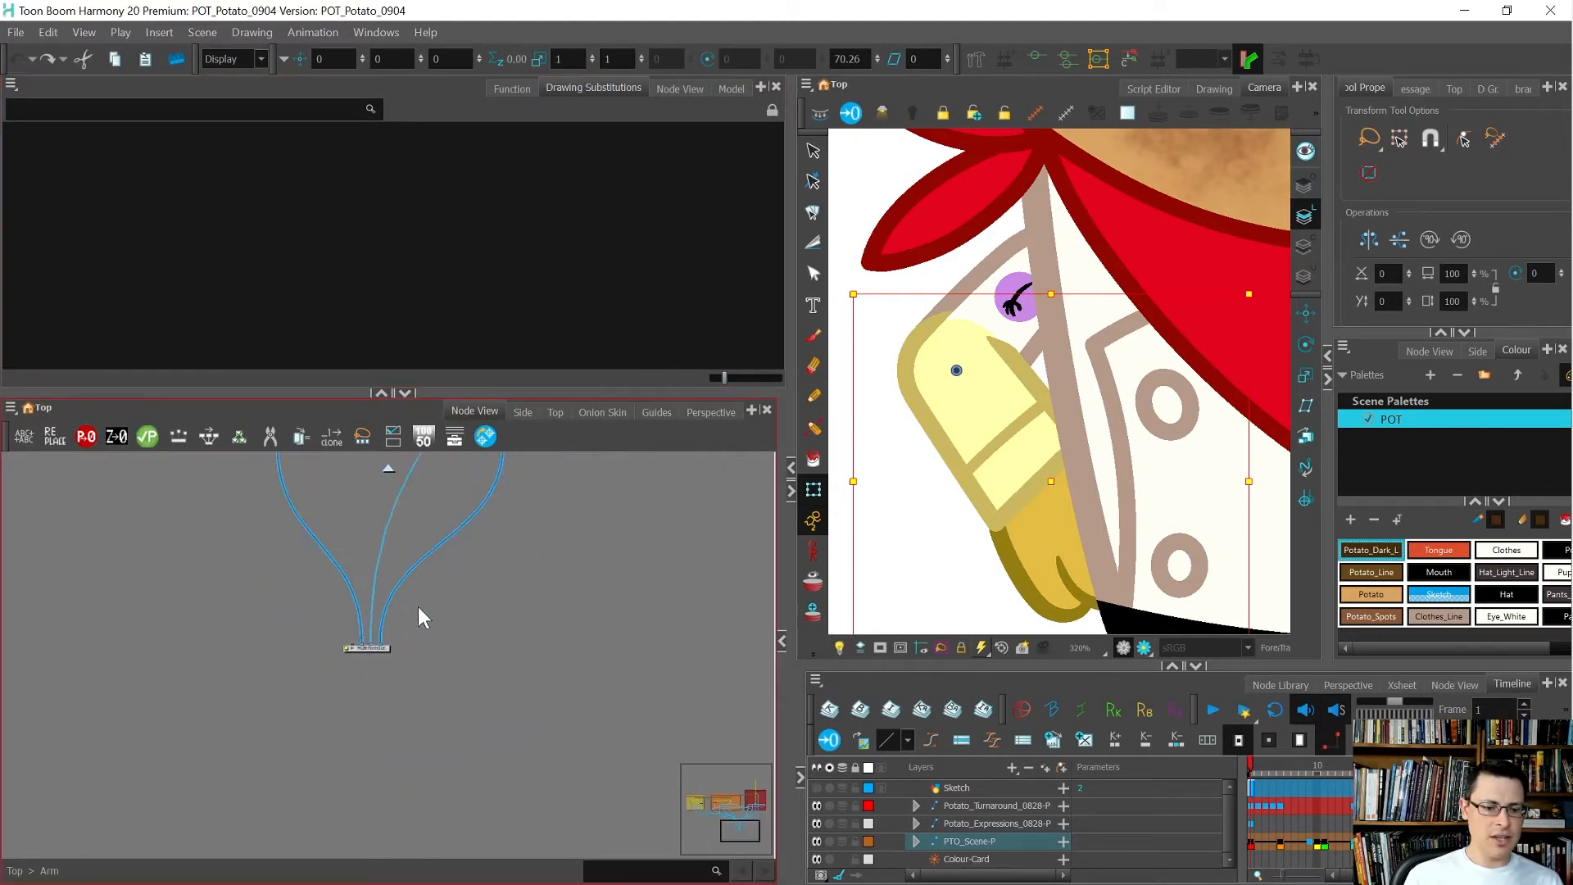
{"action": "left_click", "coordinate": [281, 779]}
{"action": "left_click", "coordinate": [680, 89]}
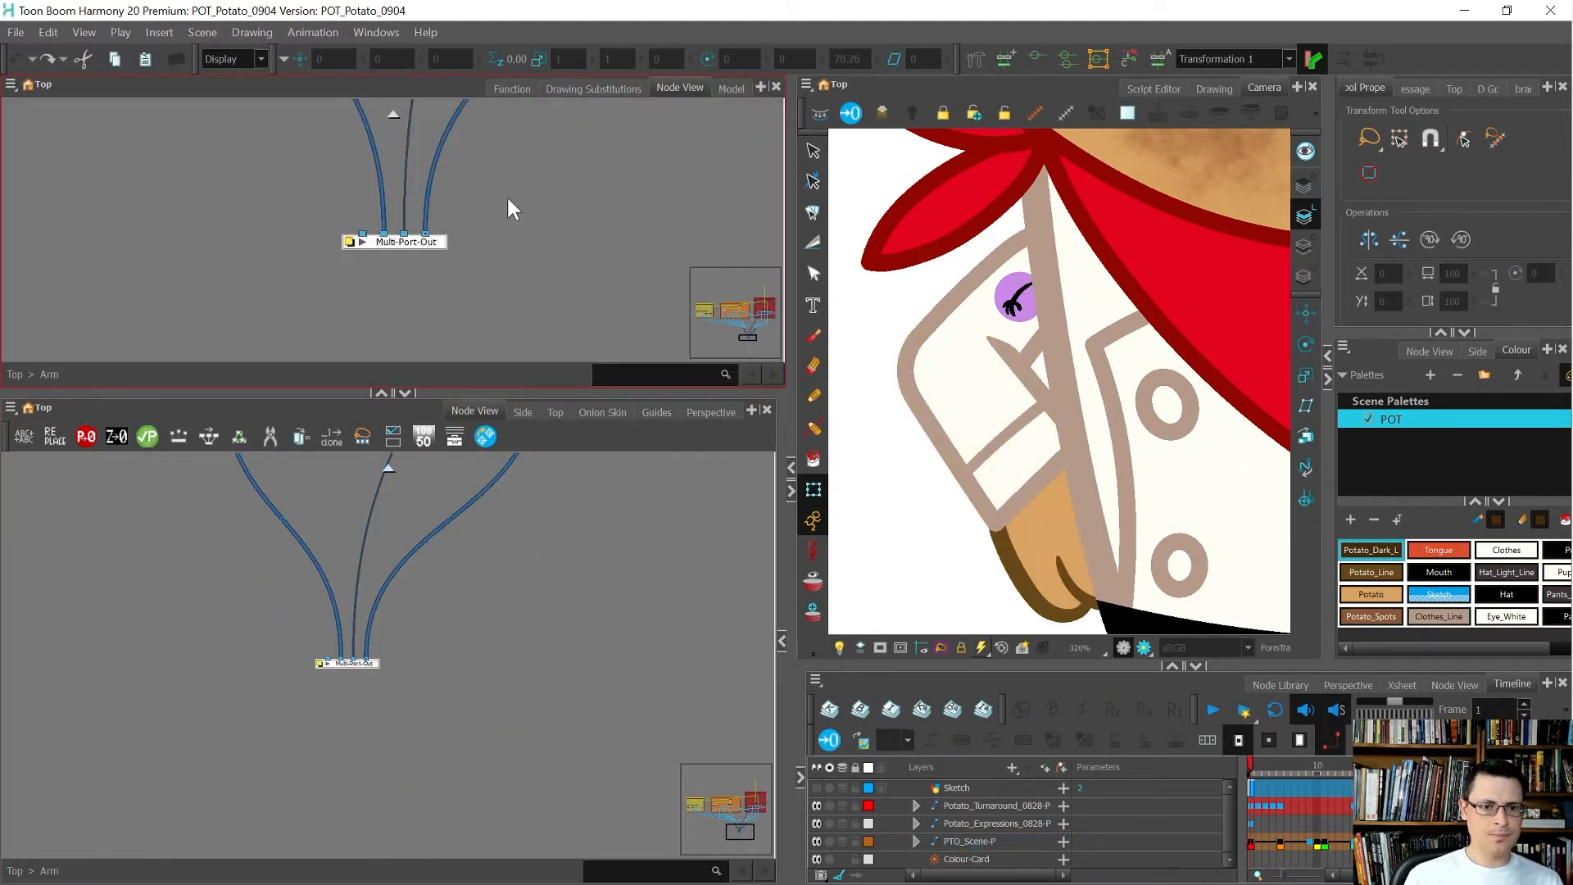
{"action": "key", "text": "ctrl+shift+Return"}
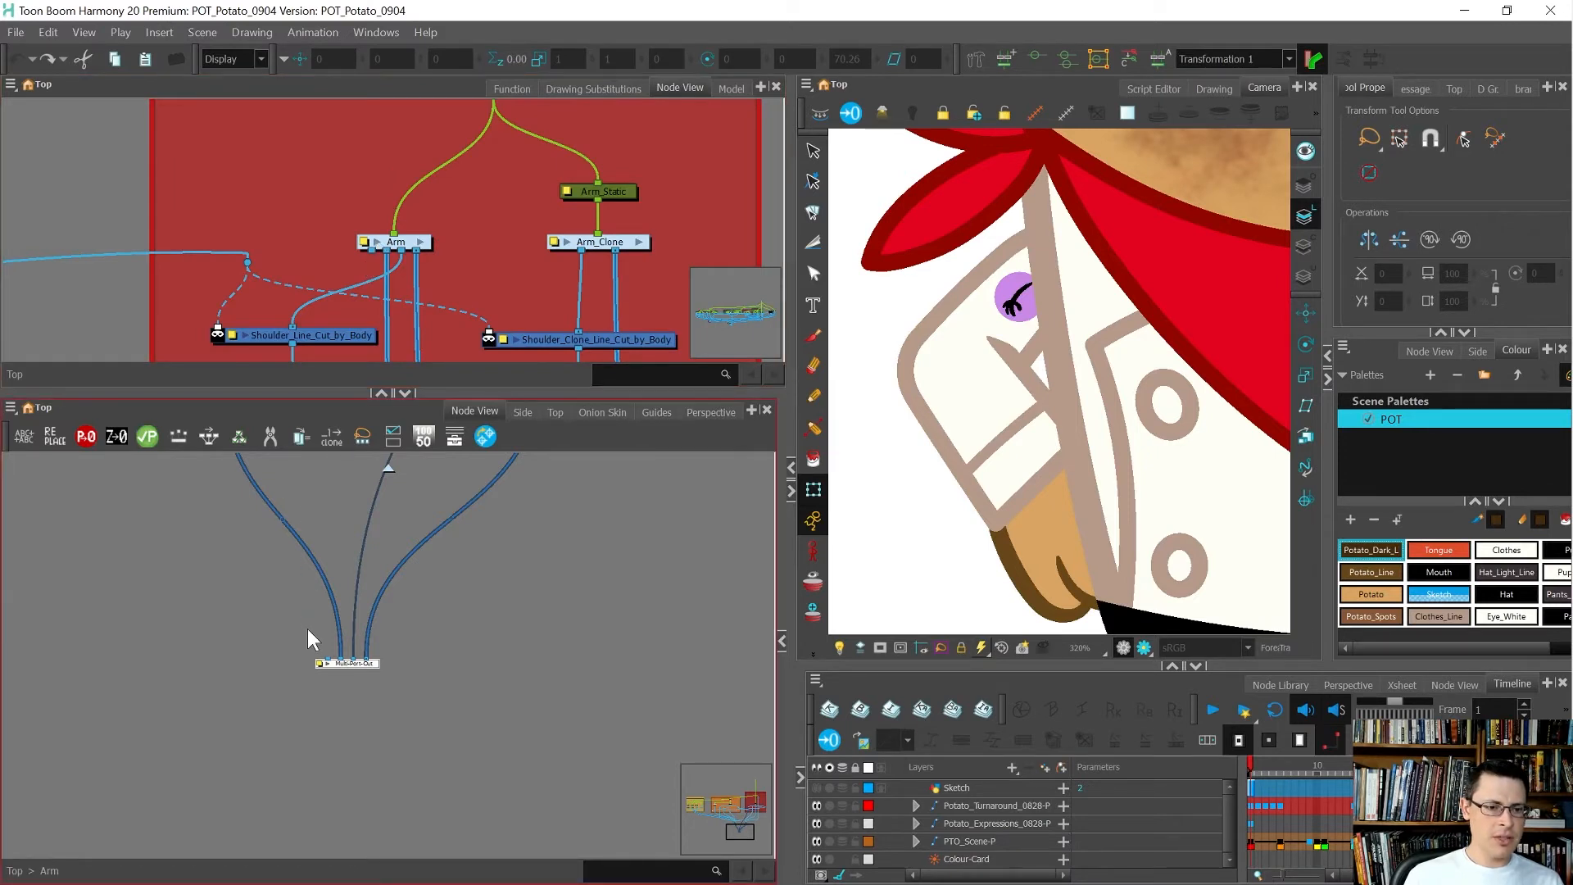
Step: Remove the unused first port from Multi-Port-Out and check the Arm group's output ports at the top level
{"action": "scroll", "coordinate": [340, 647], "scroll_direction": "up", "scroll_amount": 3}
{"action": "left_click_drag", "start_coordinate": [316, 687], "coordinate": [309, 623]}
{"action": "scroll", "coordinate": [411, 205], "scroll_direction": "down", "scroll_amount": 4}
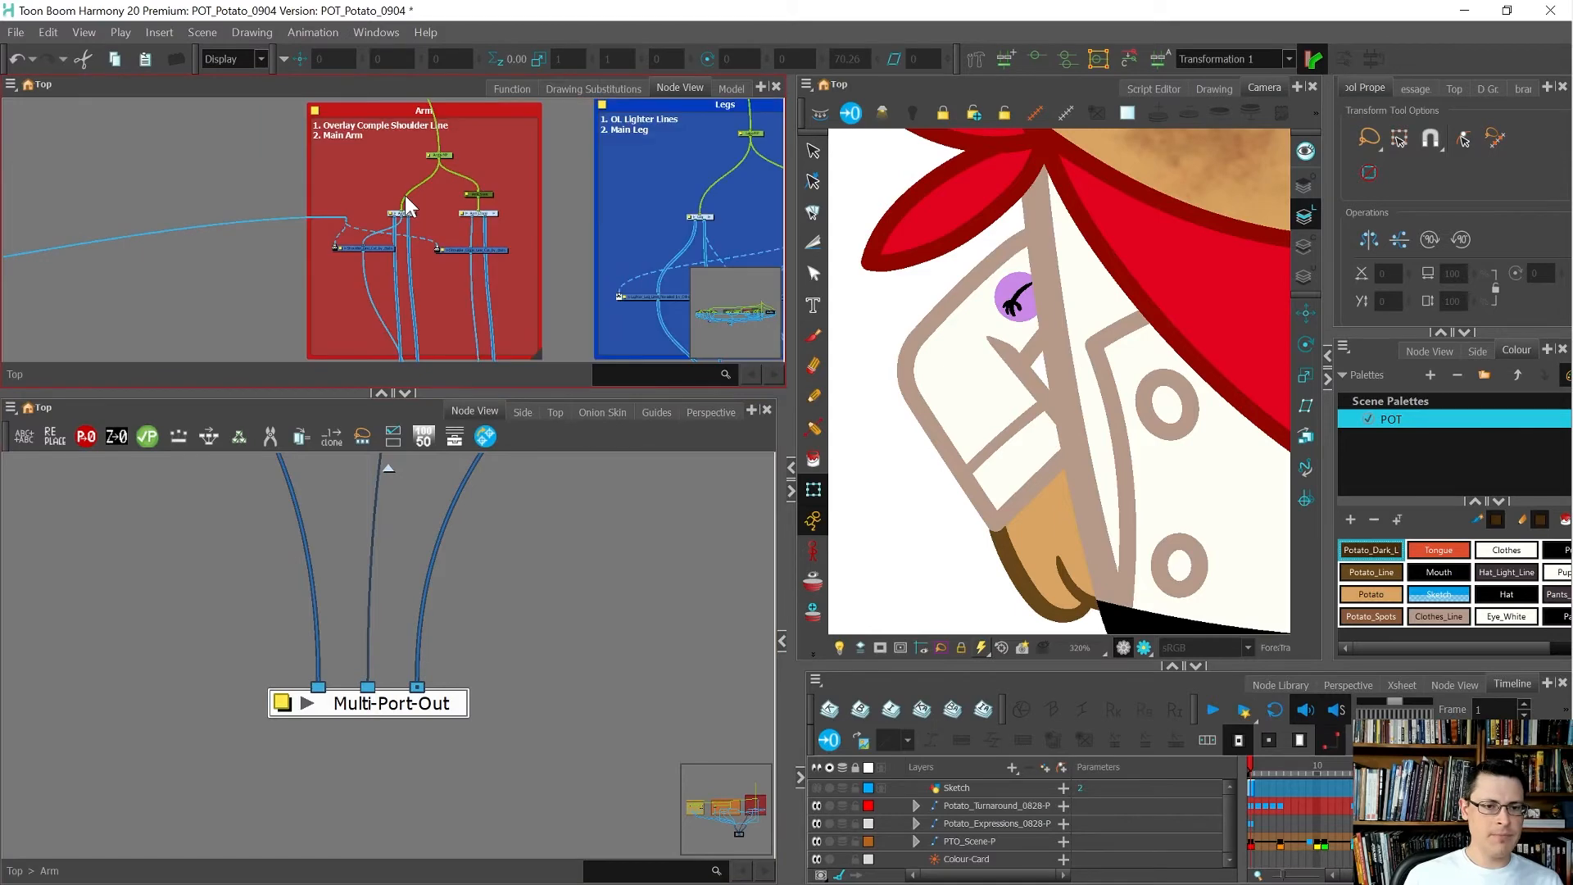
{"action": "scroll", "coordinate": [408, 225], "scroll_direction": "up", "scroll_amount": 2}
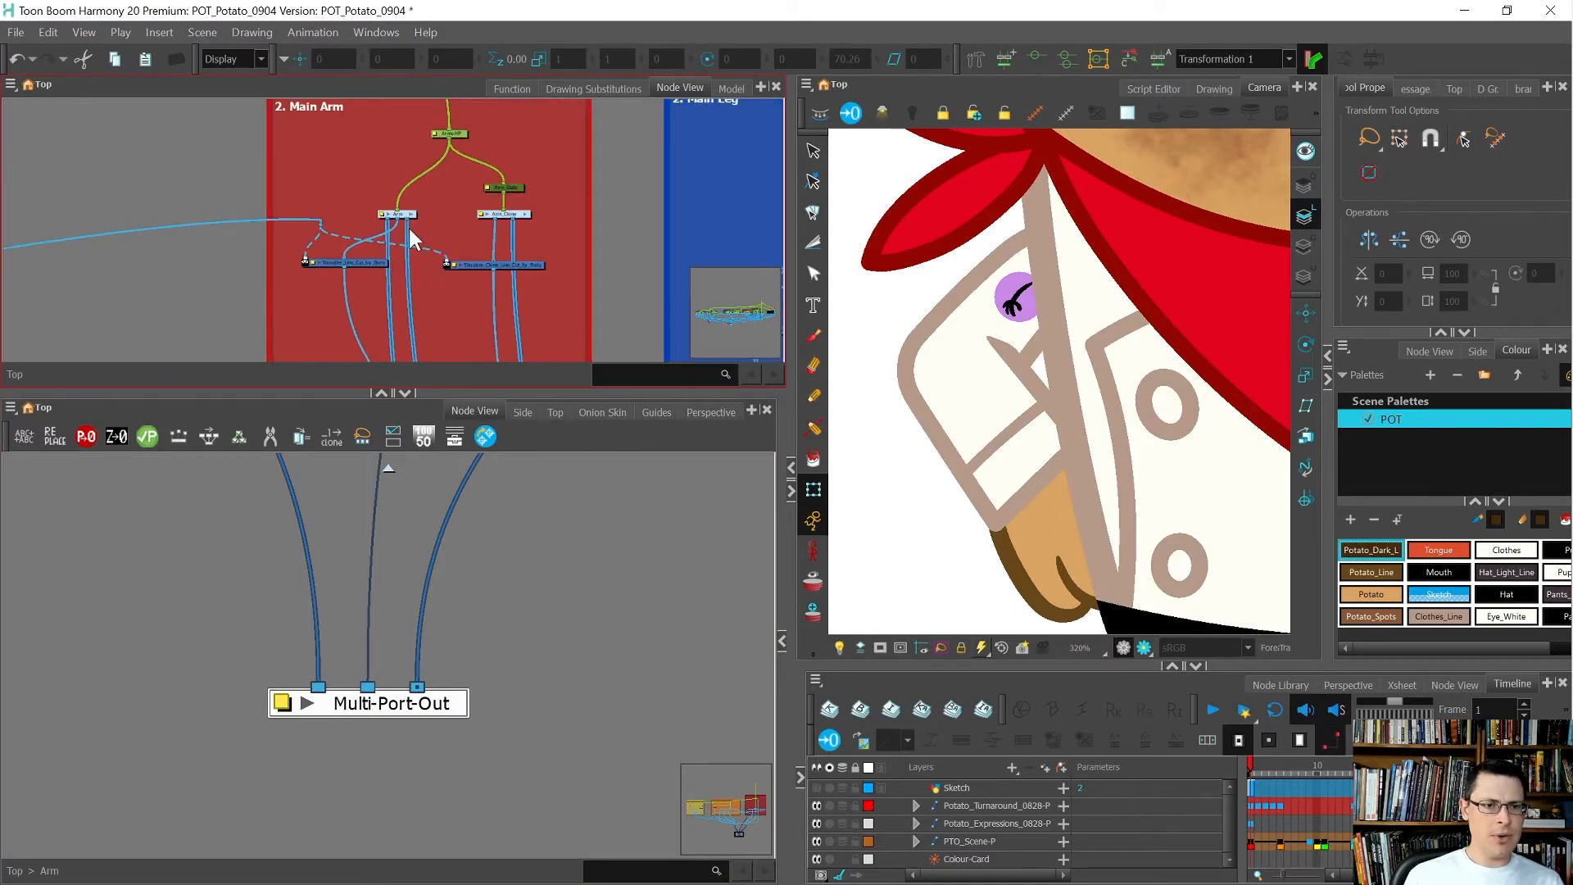
{"action": "scroll", "coordinate": [408, 225], "scroll_direction": "down", "scroll_amount": 3}
{"action": "scroll", "coordinate": [415, 251], "scroll_direction": "up", "scroll_amount": 1}
{"action": "scroll", "coordinate": [416, 155], "scroll_direction": "up", "scroll_amount": 2}
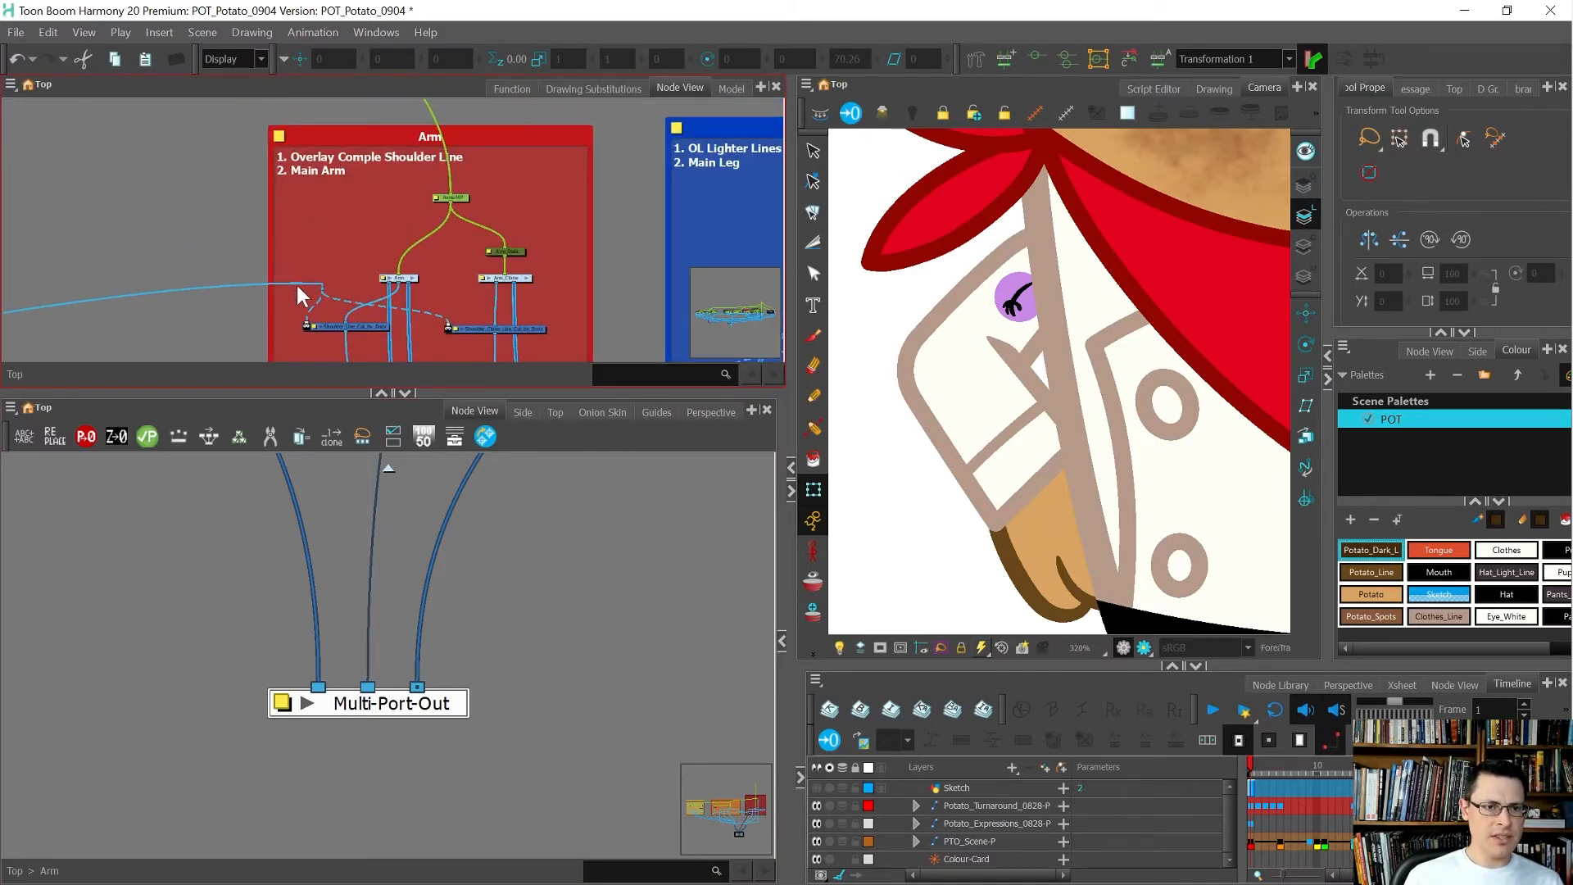
Step: Add "1. Lower Arm" as the first line of the Arm backdrop's text, on its own line above the overlay entry
{"action": "scroll", "coordinate": [344, 770], "scroll_direction": "down", "scroll_amount": 4}
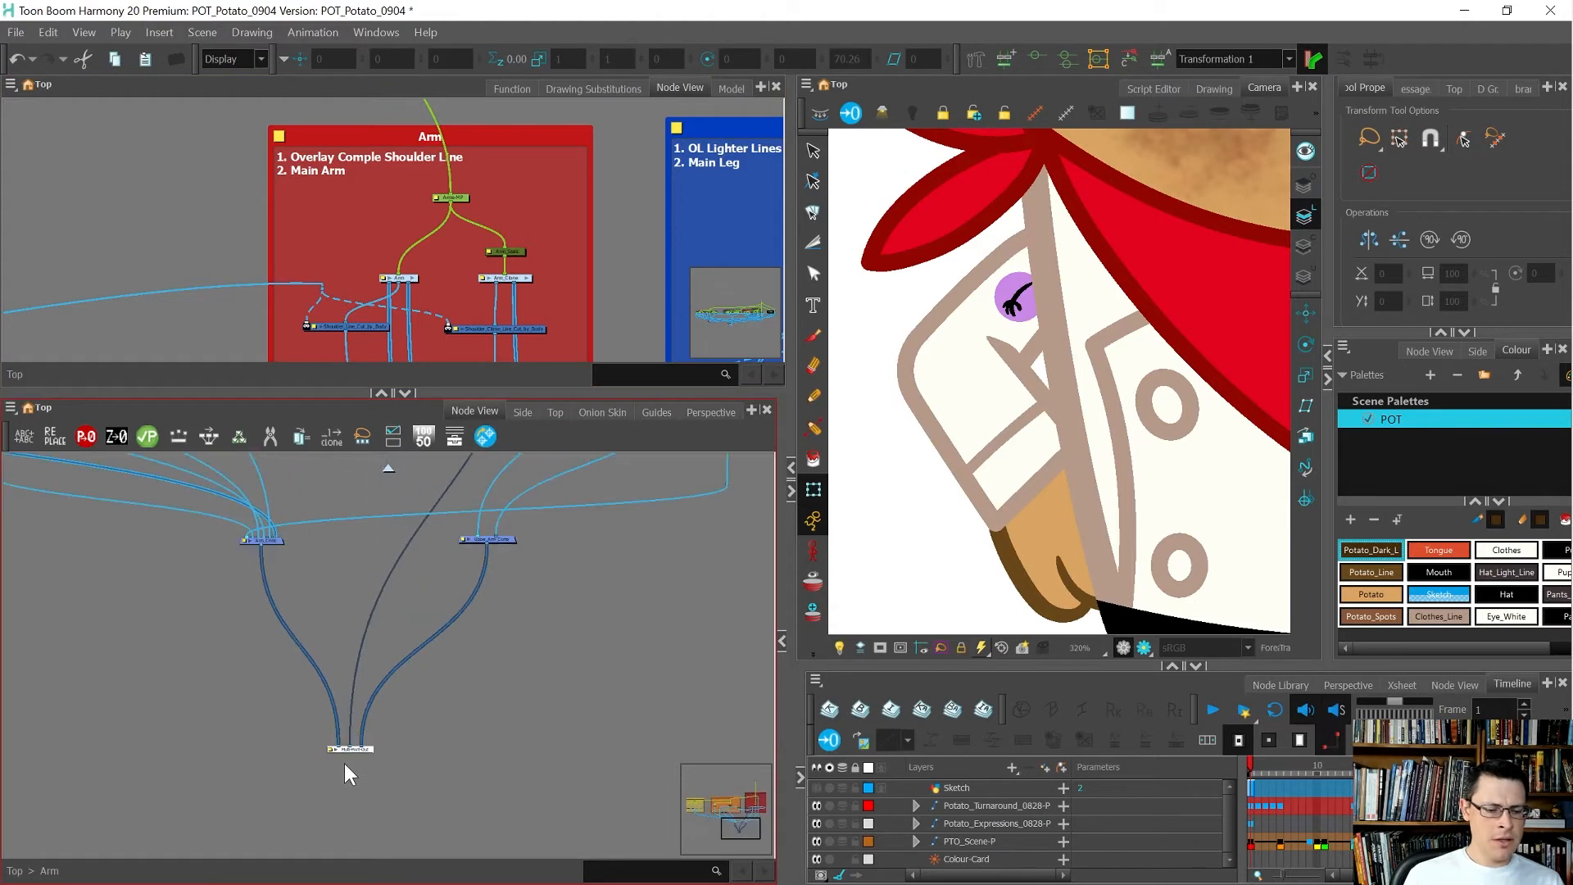
{"action": "scroll", "coordinate": [297, 564], "scroll_direction": "up", "scroll_amount": 2}
{"action": "scroll", "coordinate": [297, 565], "scroll_direction": "up", "scroll_amount": 3}
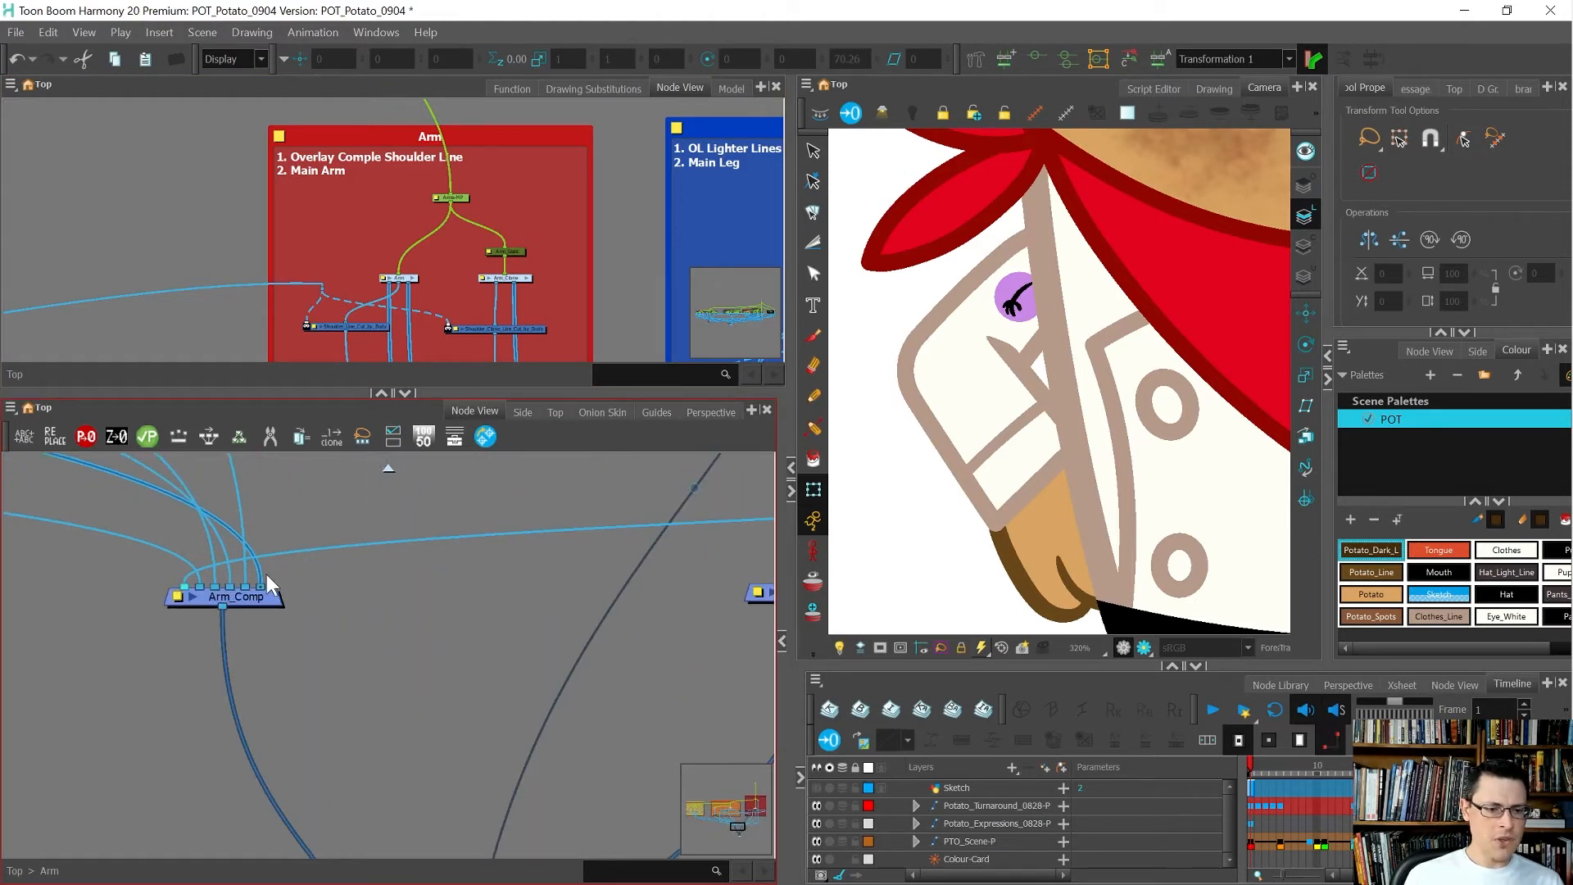
{"action": "left_click", "coordinate": [280, 135]}
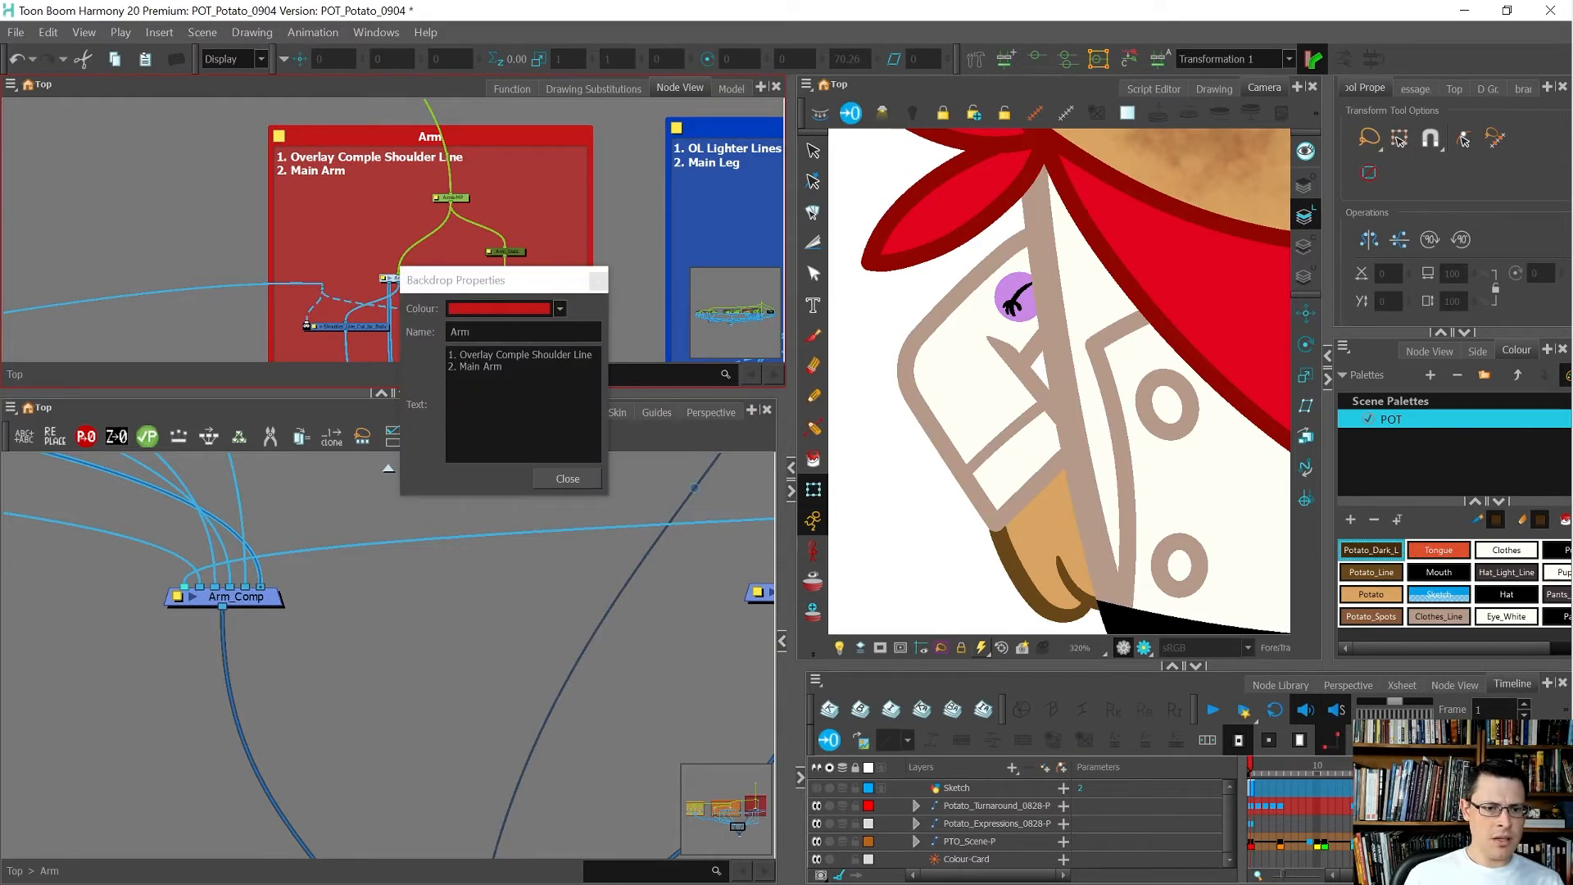
{"action": "left_click", "coordinate": [461, 355]}
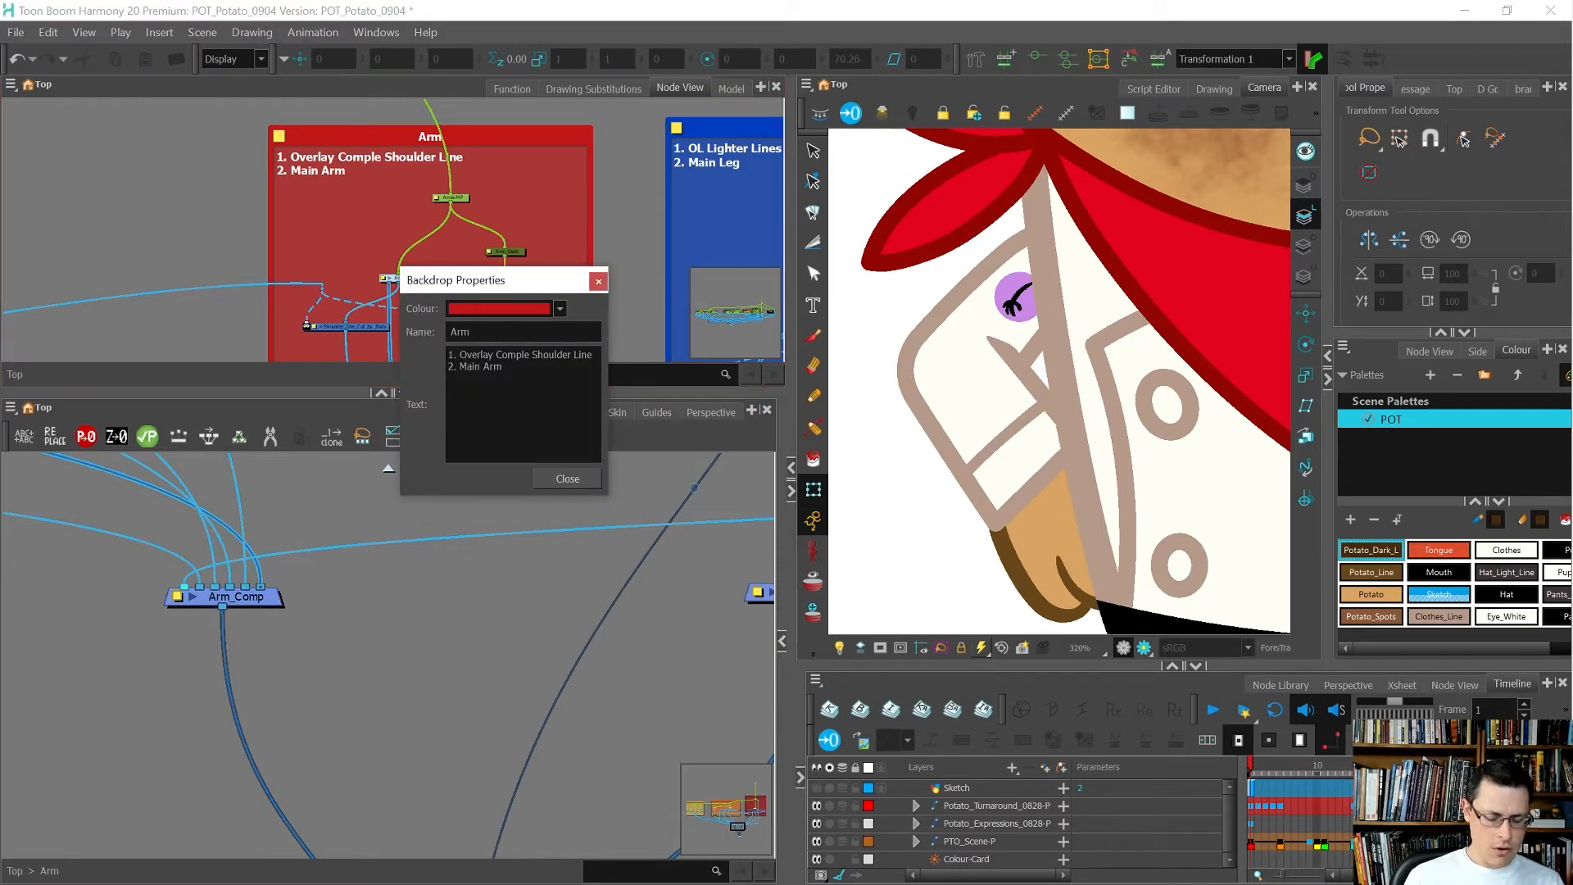
{"action": "key", "text": "Return"}
{"action": "type", "text": "Lower Arm"}
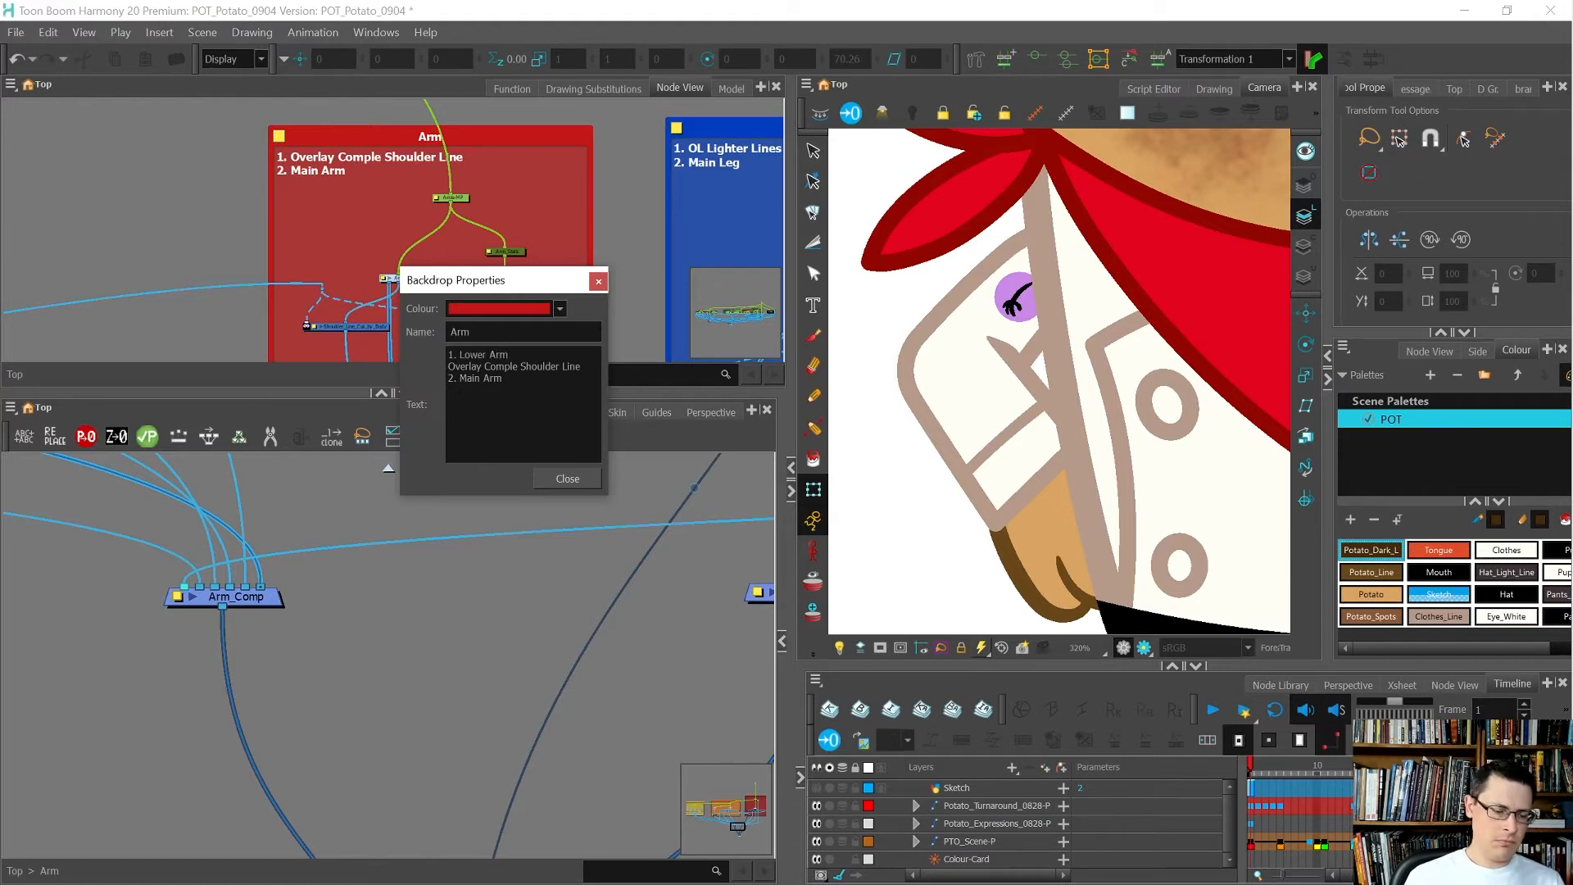
Step: Rename the composite that gathers the forearm and hand layers to Lower_Arm_Comp
{"action": "double_click", "coordinate": [179, 595]}
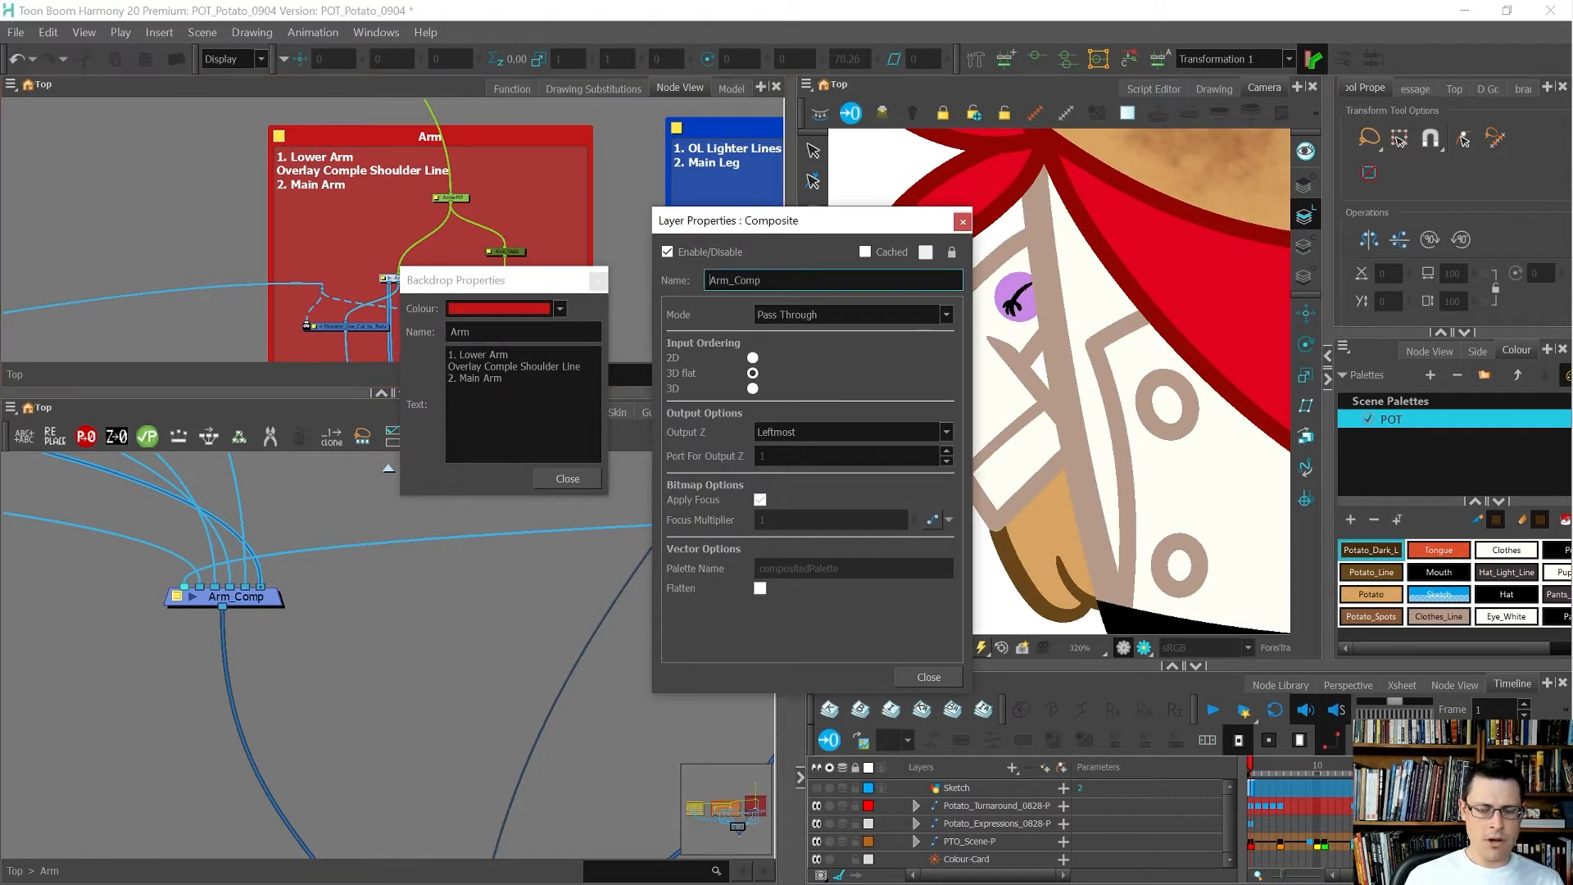
{"action": "type", "text": "Lower_"}
{"action": "key", "text": "Return"}
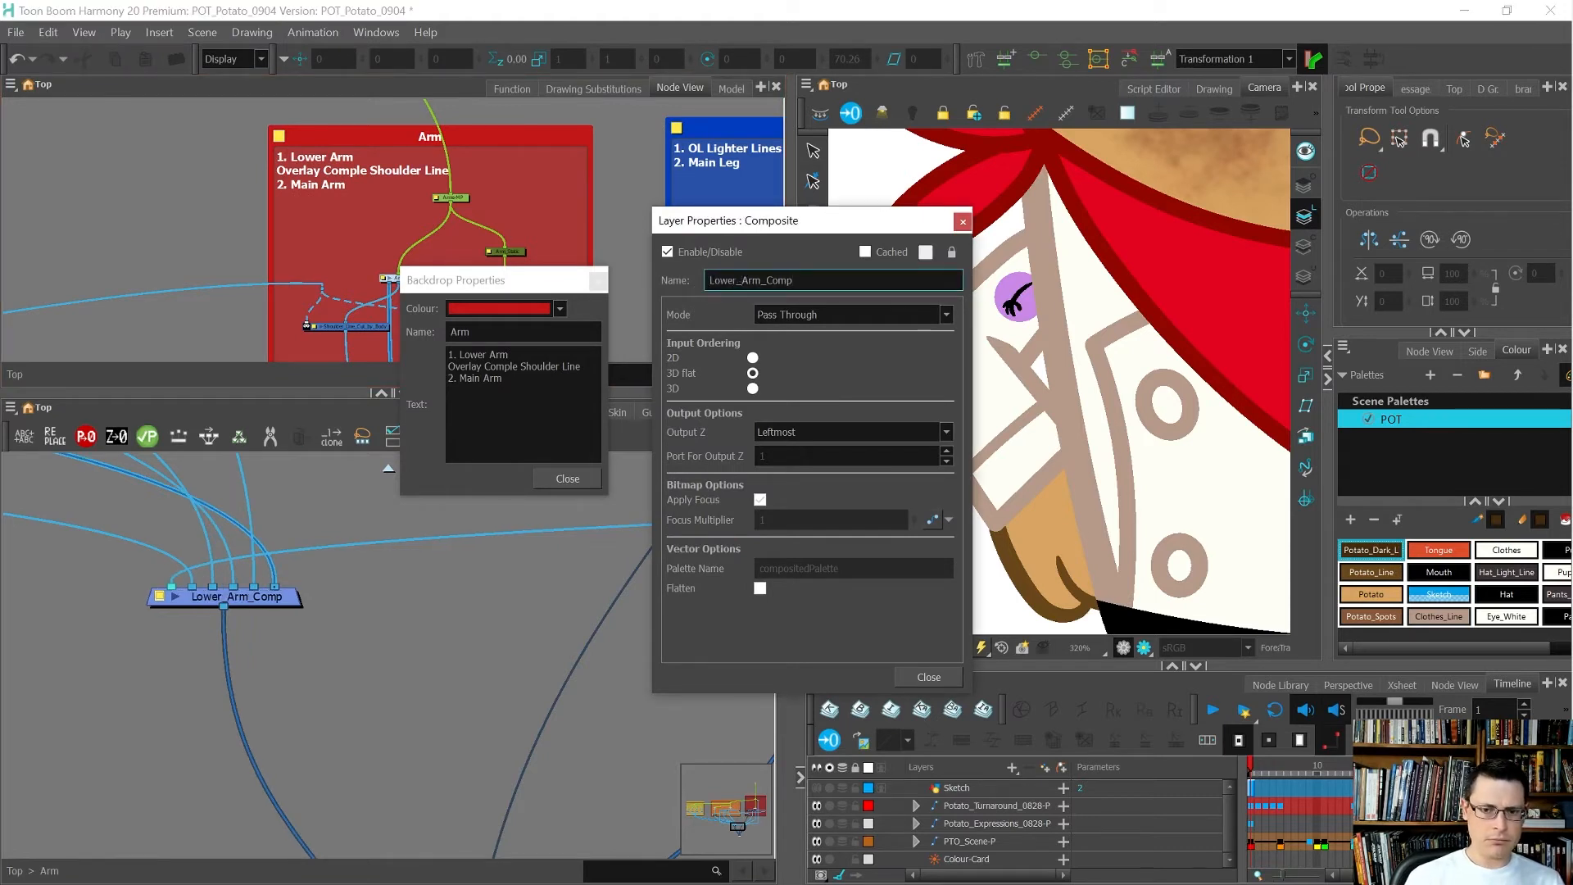
{"action": "left_click", "coordinate": [962, 222]}
Step: Check the UpArm_Overlay-Layer node and rewrite the second entry of the Arm backdrop's text as "2. Shoulder Lines"
{"action": "scroll", "coordinate": [283, 655], "scroll_direction": "down", "scroll_amount": 5}
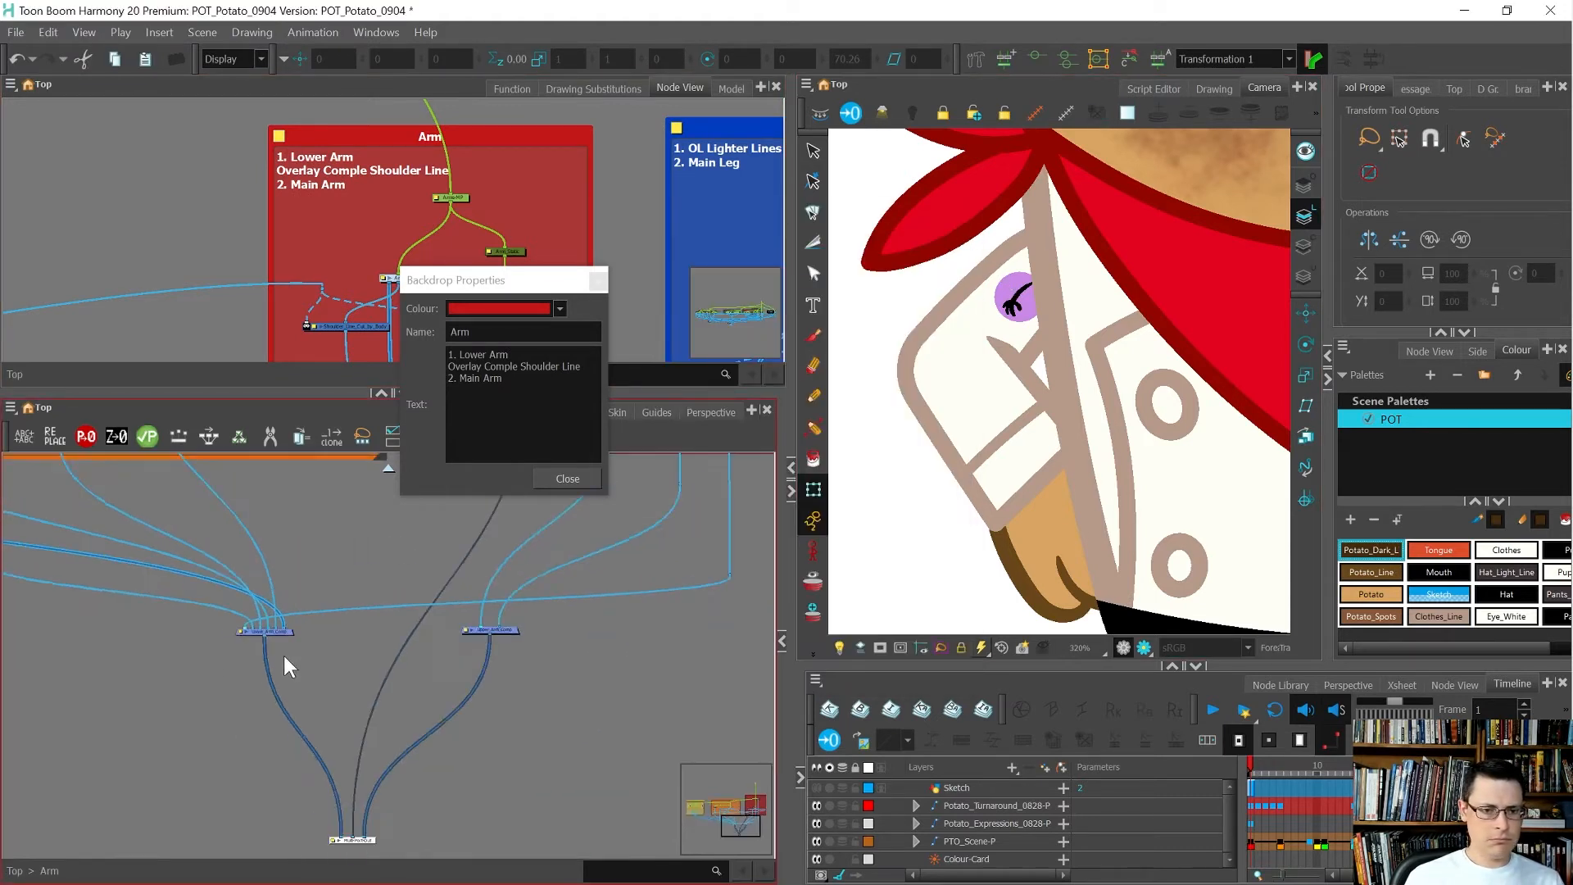
{"action": "scroll", "coordinate": [283, 655], "scroll_direction": "down", "scroll_amount": 2}
{"action": "scroll", "coordinate": [287, 660], "scroll_direction": "up", "scroll_amount": 1}
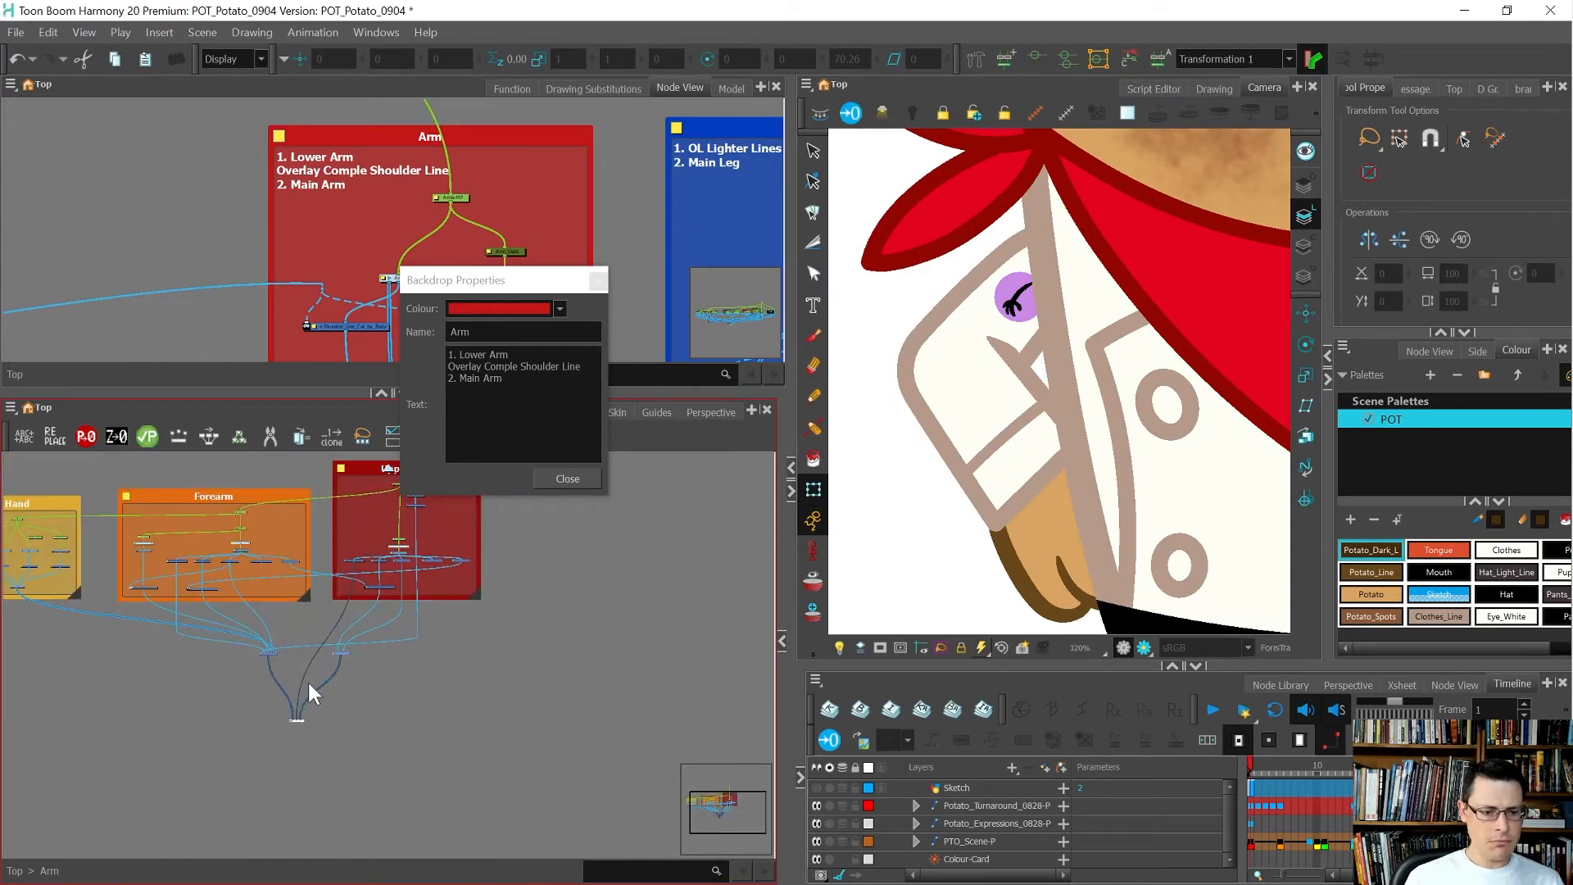
{"action": "scroll", "coordinate": [357, 541], "scroll_direction": "up", "scroll_amount": 4}
{"action": "left_click", "coordinate": [382, 549]}
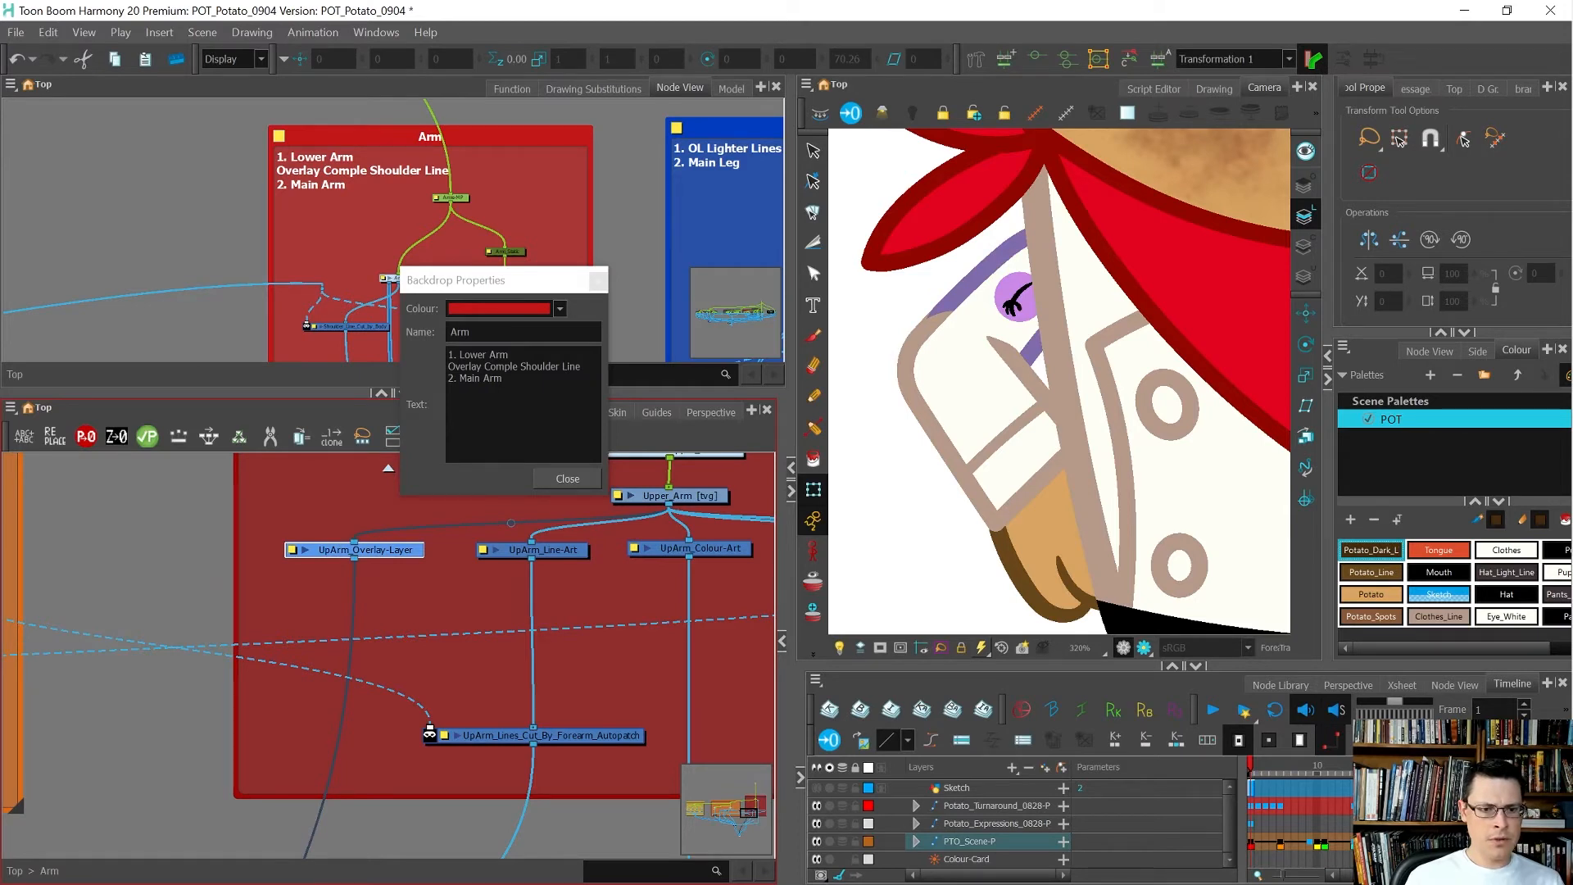
{"action": "left_click", "coordinate": [450, 366]}
{"action": "type", "text": ". "}
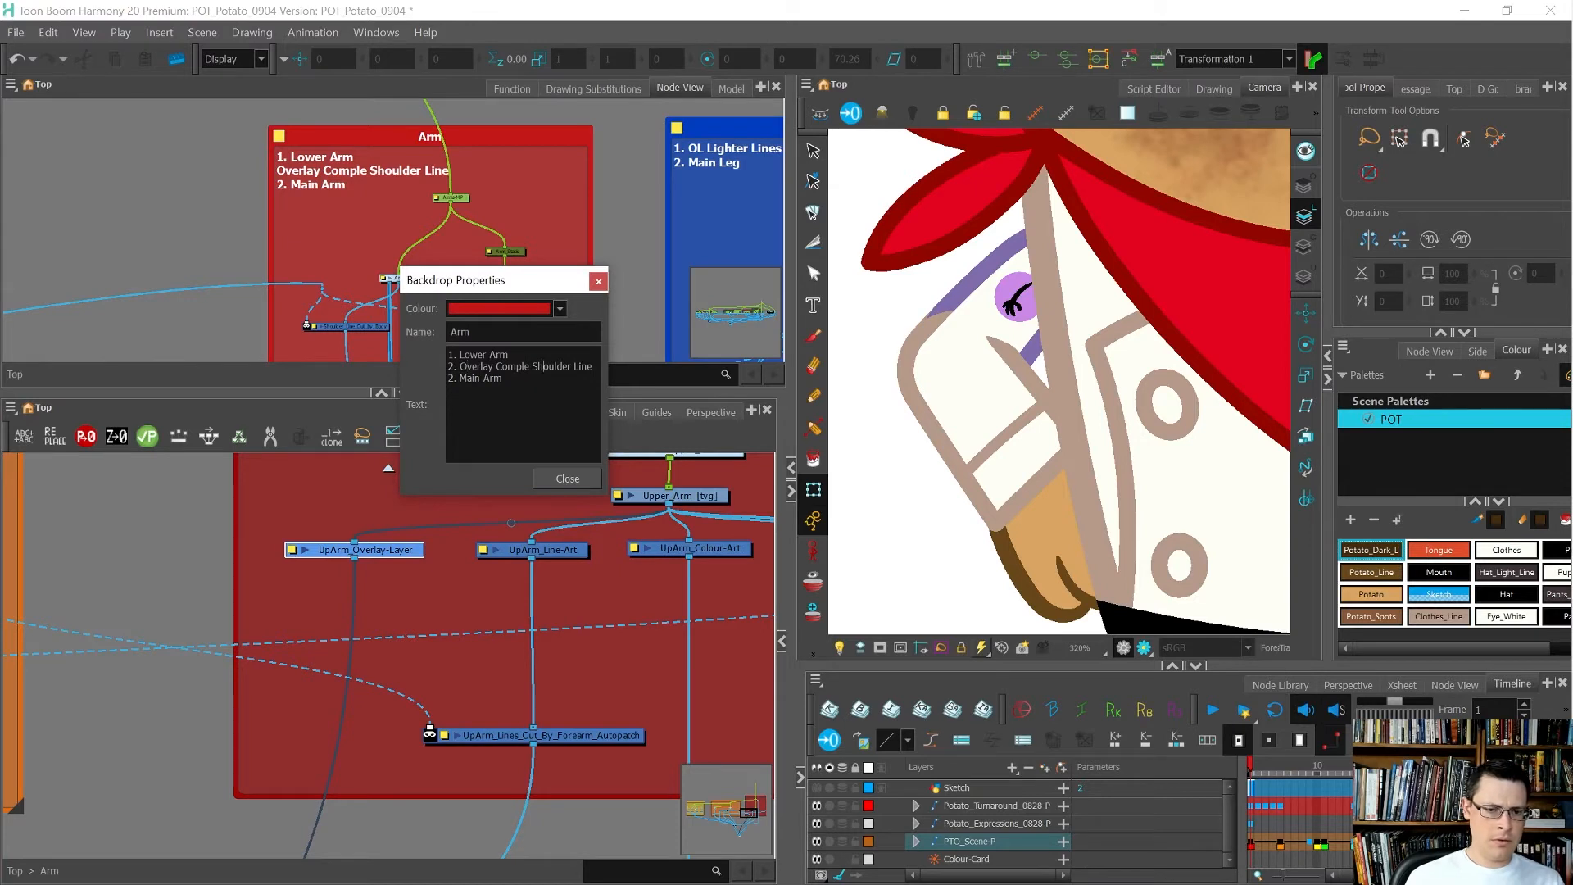
{"action": "type", "text": "te"}
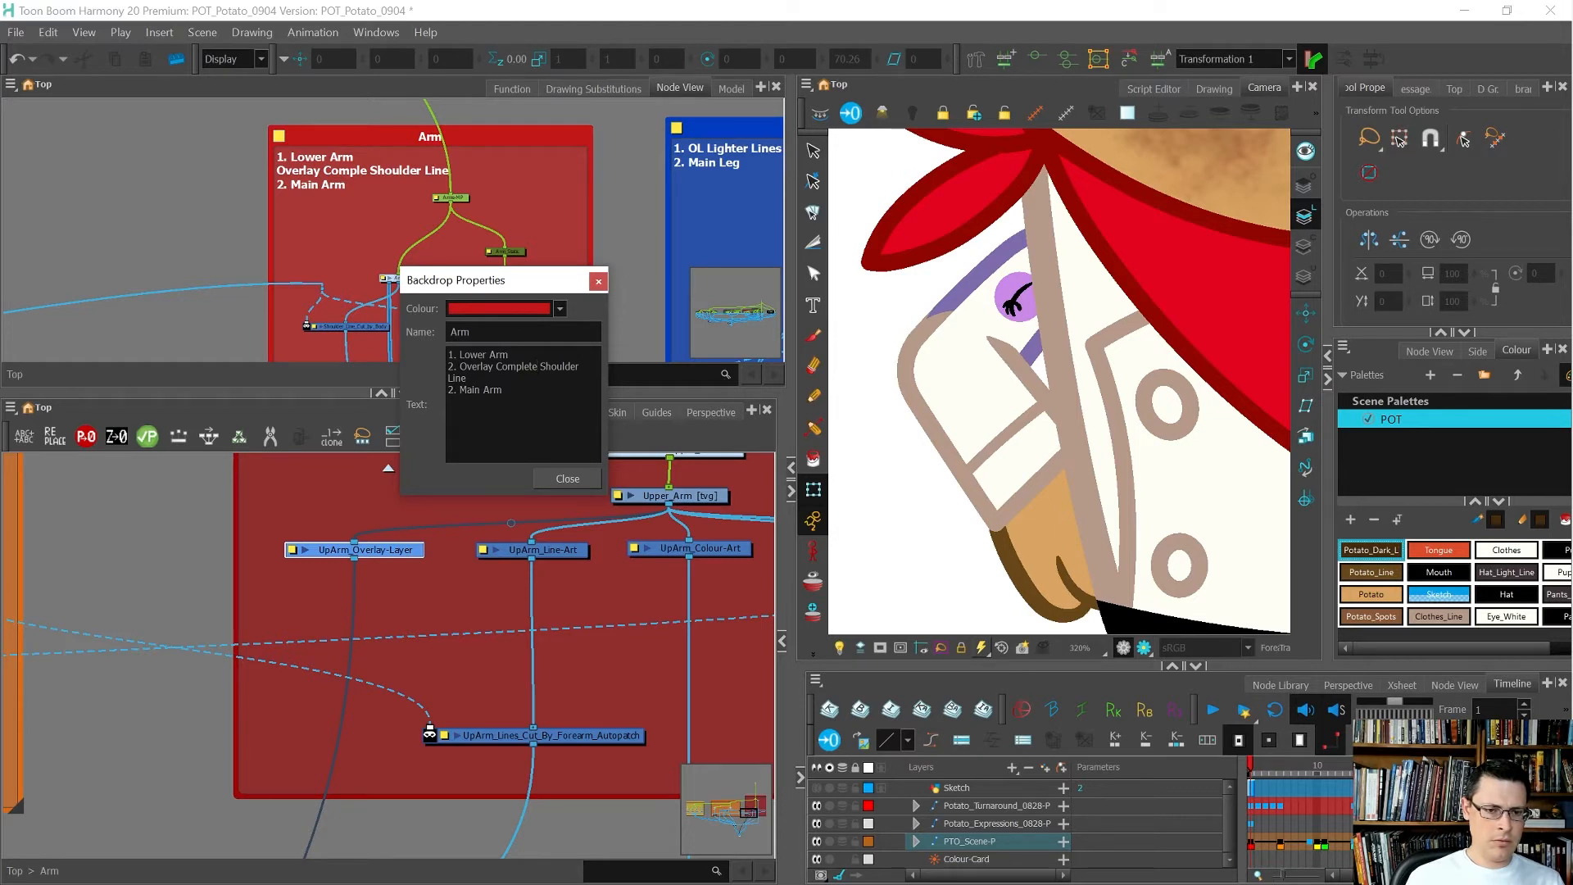
{"action": "key", "text": "ctrl+shift+Left"}
{"action": "left_click_drag", "start_coordinate": [459, 367], "coordinate": [467, 379]}
{"action": "type", "text": "Shoulder Lines"}
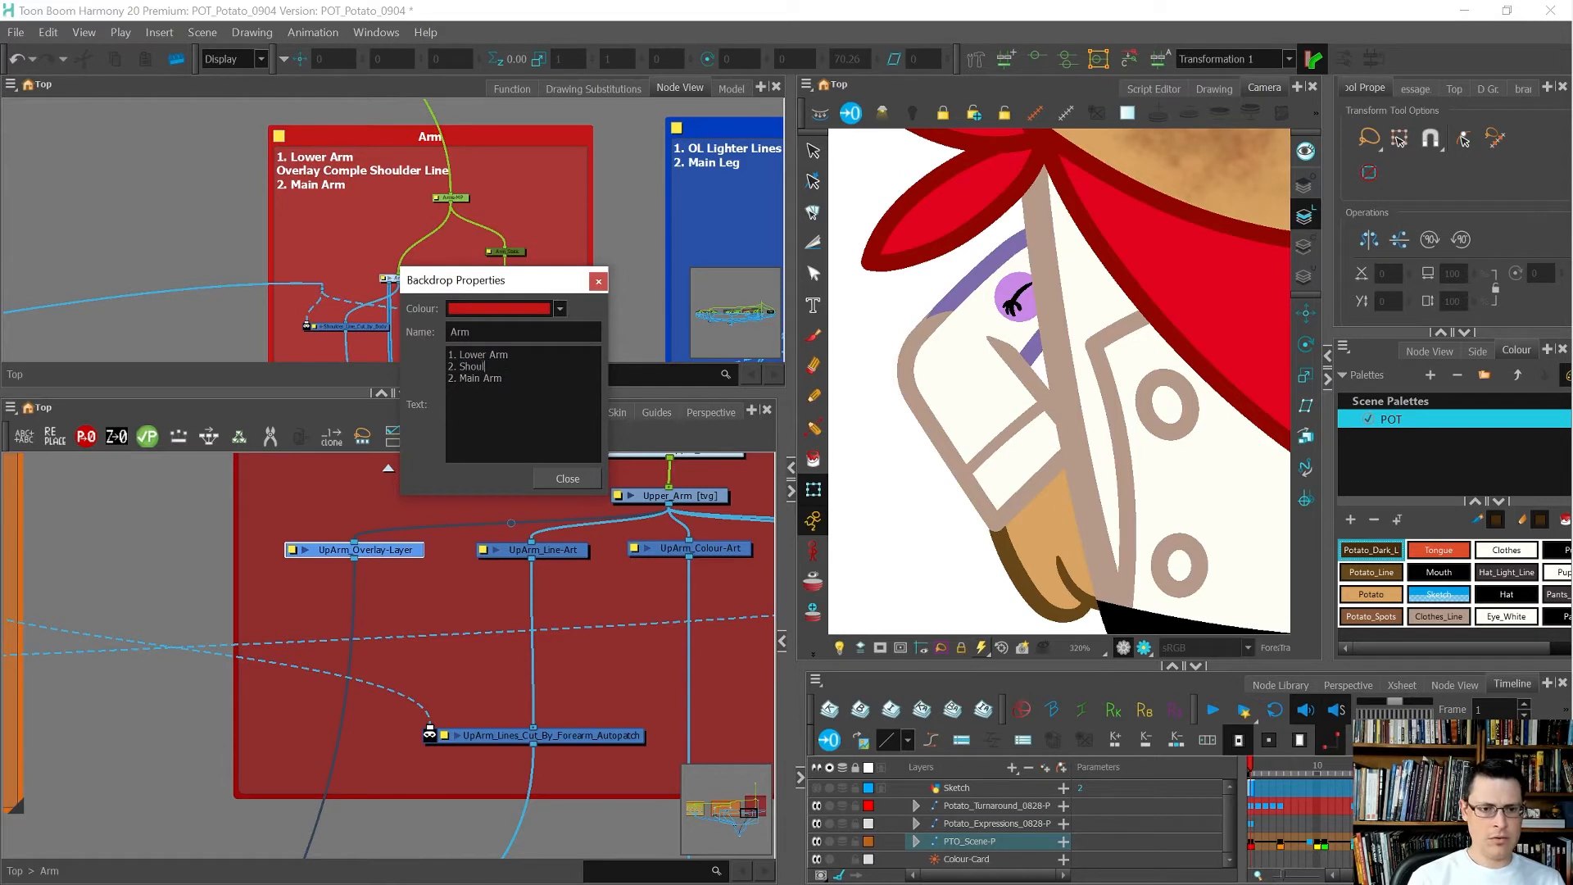
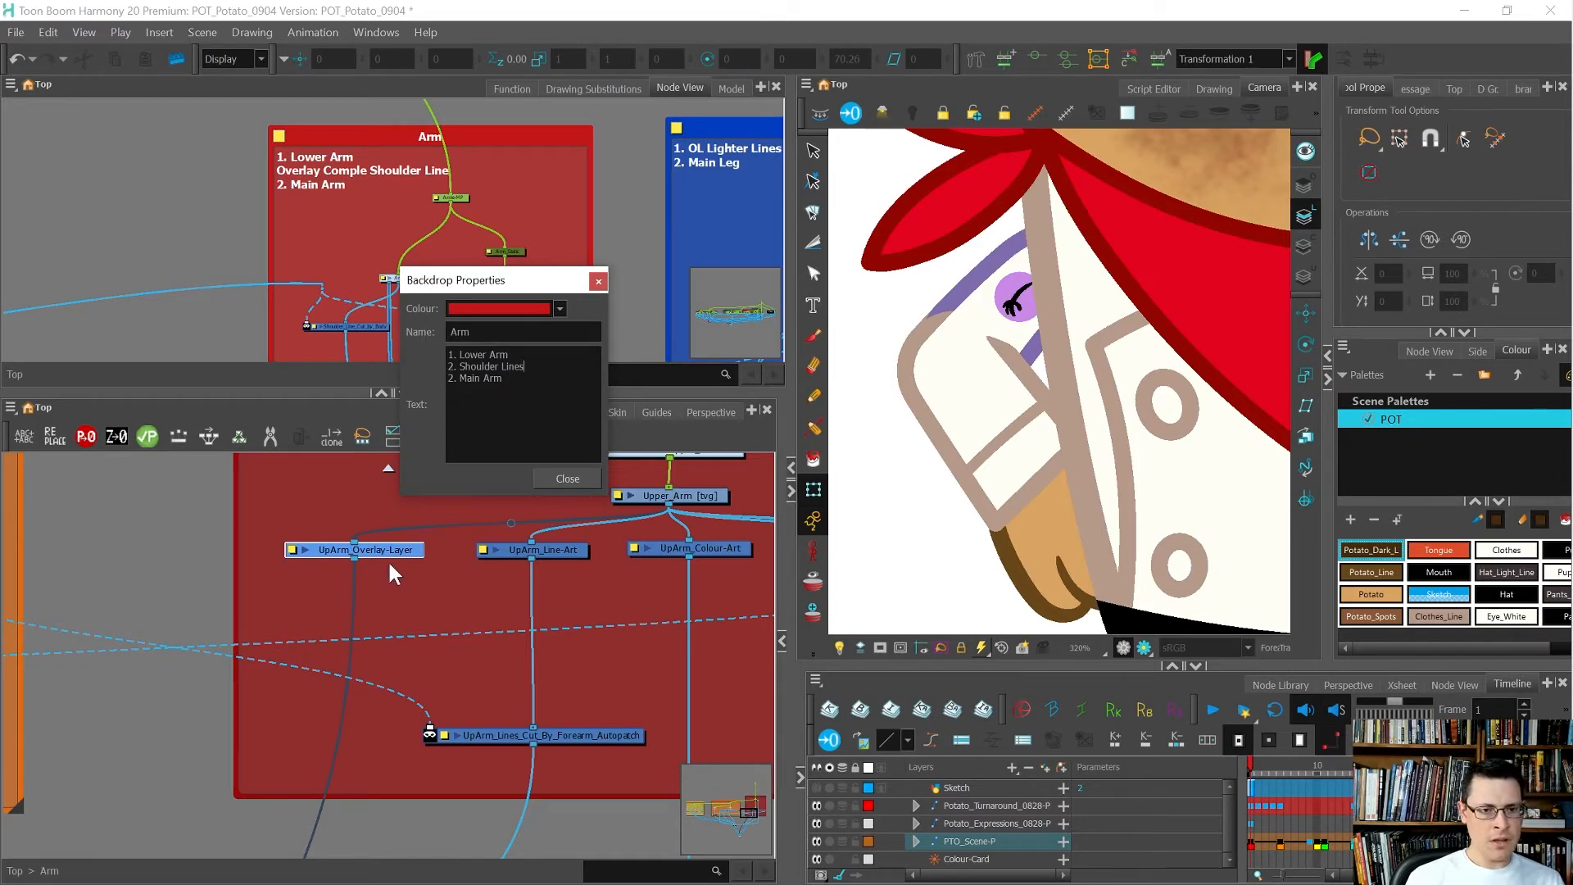
Step: Replace "Main Arm" in the last entry of the Arm backdrop's text with "Shoulder Main"
{"action": "scroll", "coordinate": [435, 654], "scroll_direction": "down", "scroll_amount": 6}
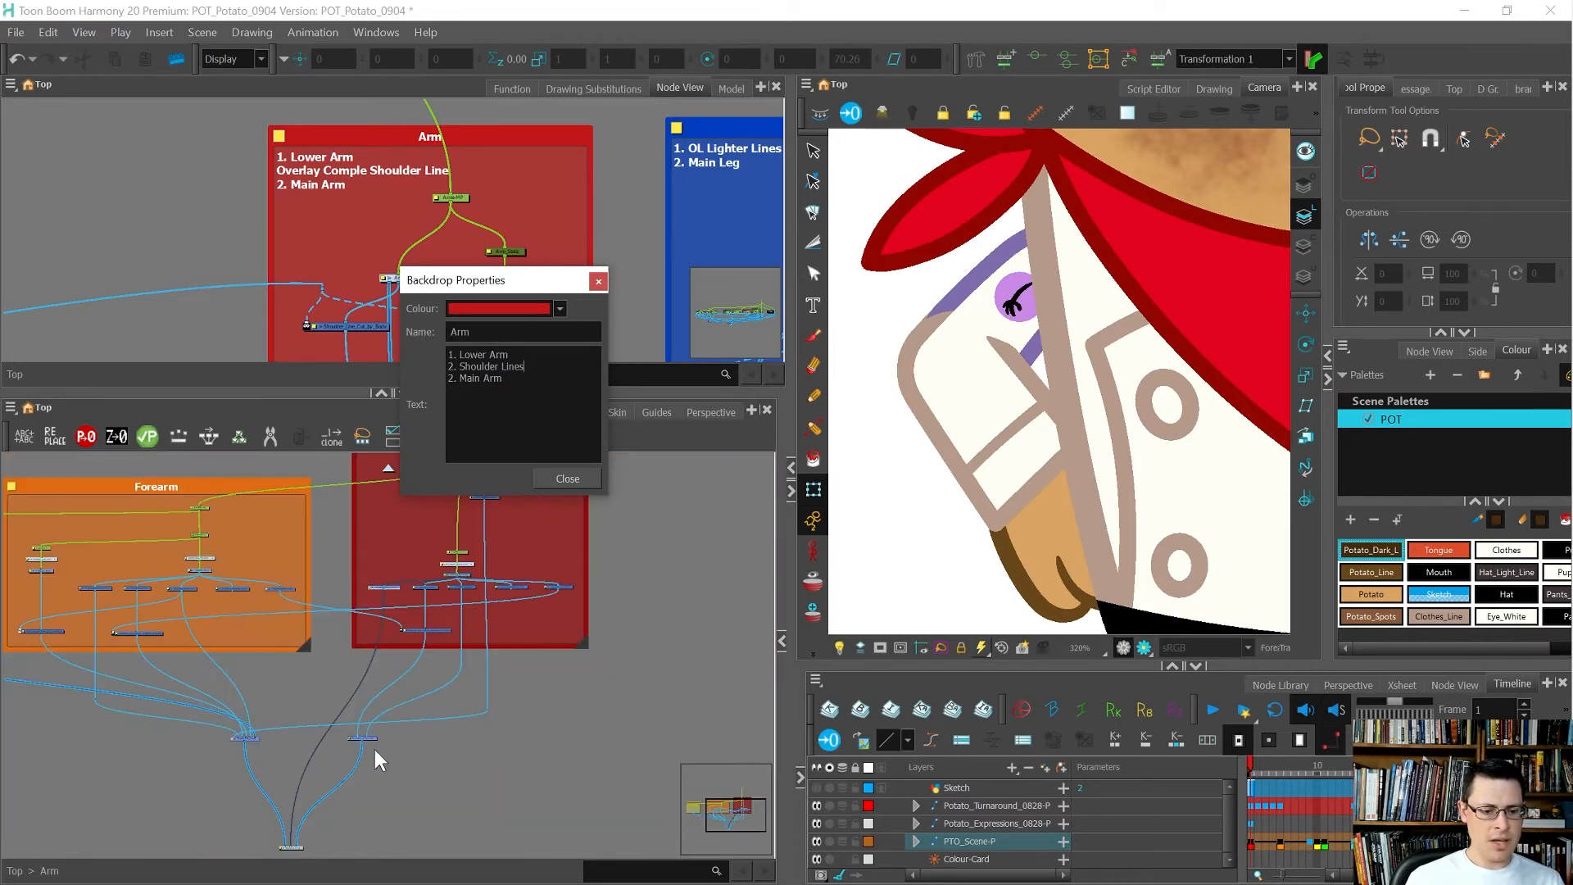
{"action": "scroll", "coordinate": [375, 749], "scroll_direction": "up", "scroll_amount": 2}
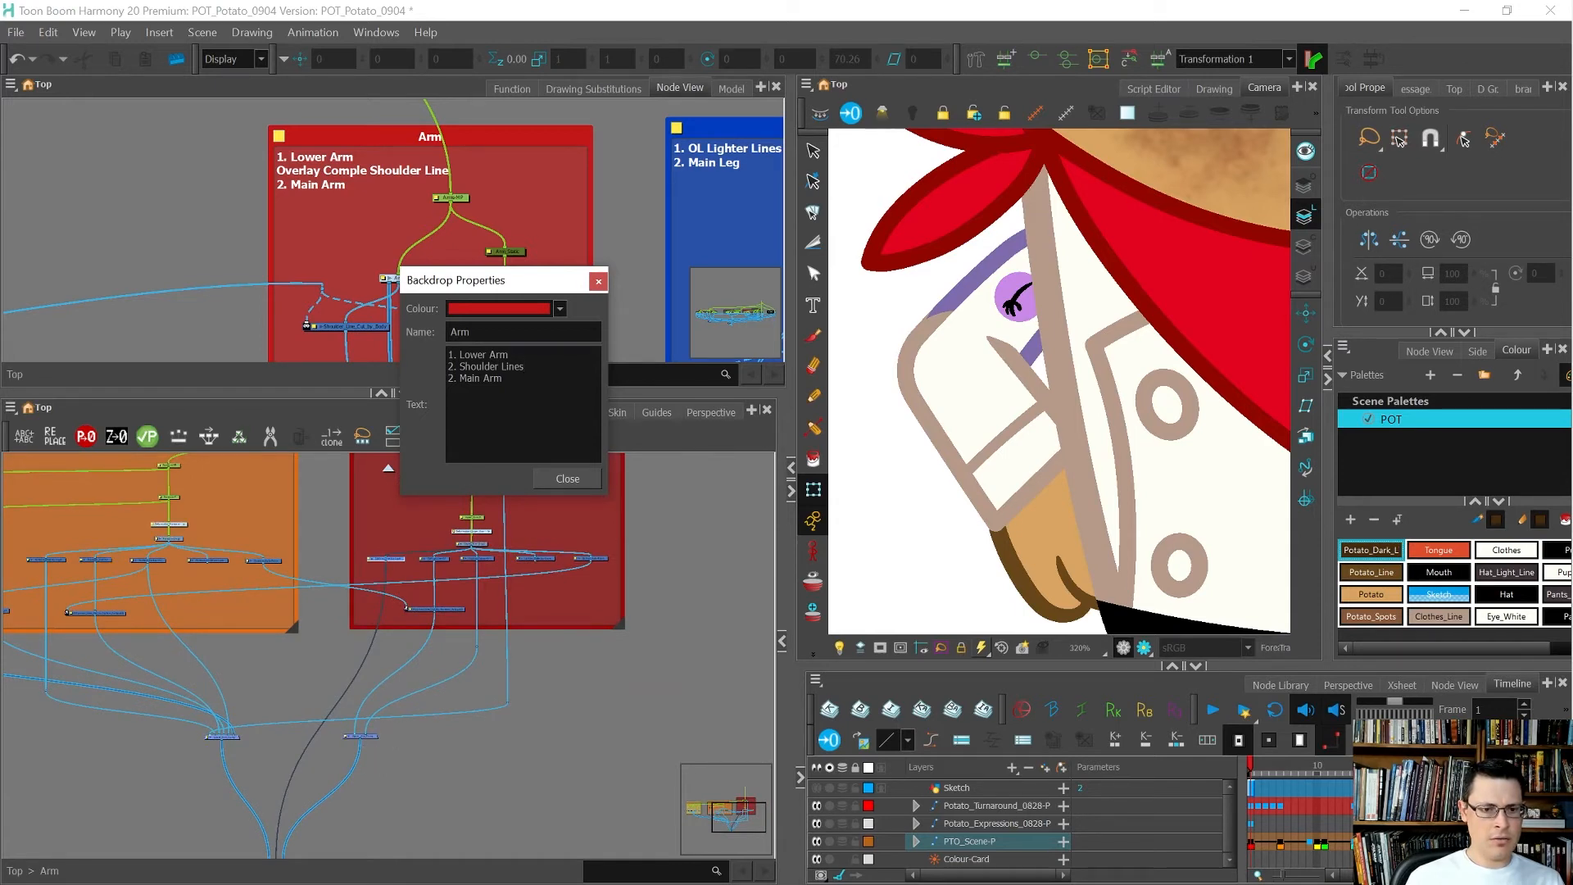
{"action": "key", "text": "shift+End"}
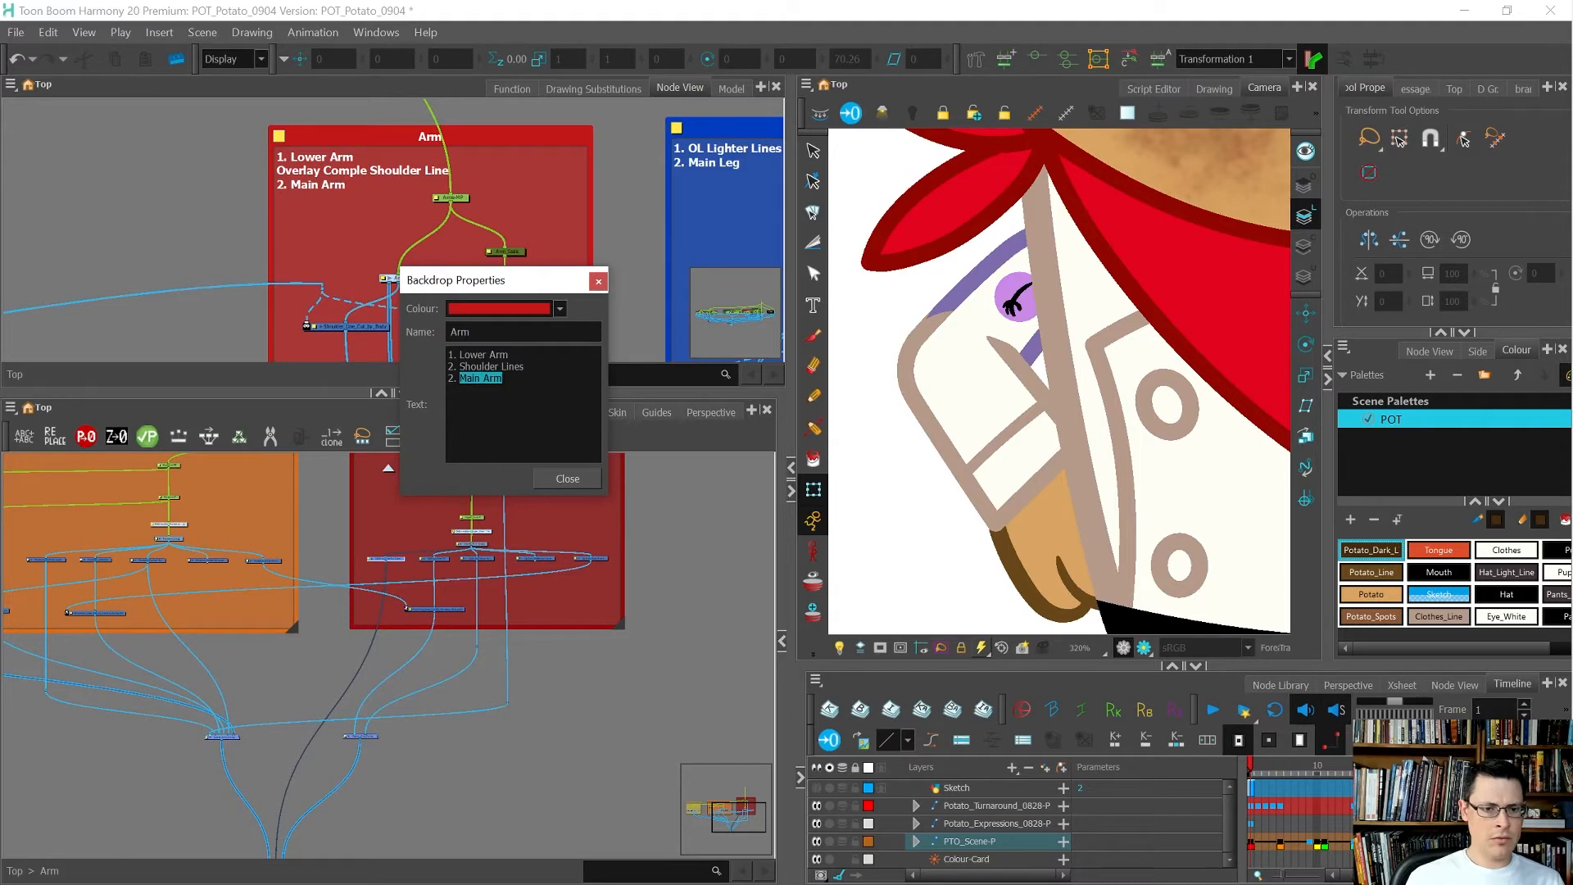
{"action": "type", "text": "Shoulder"}
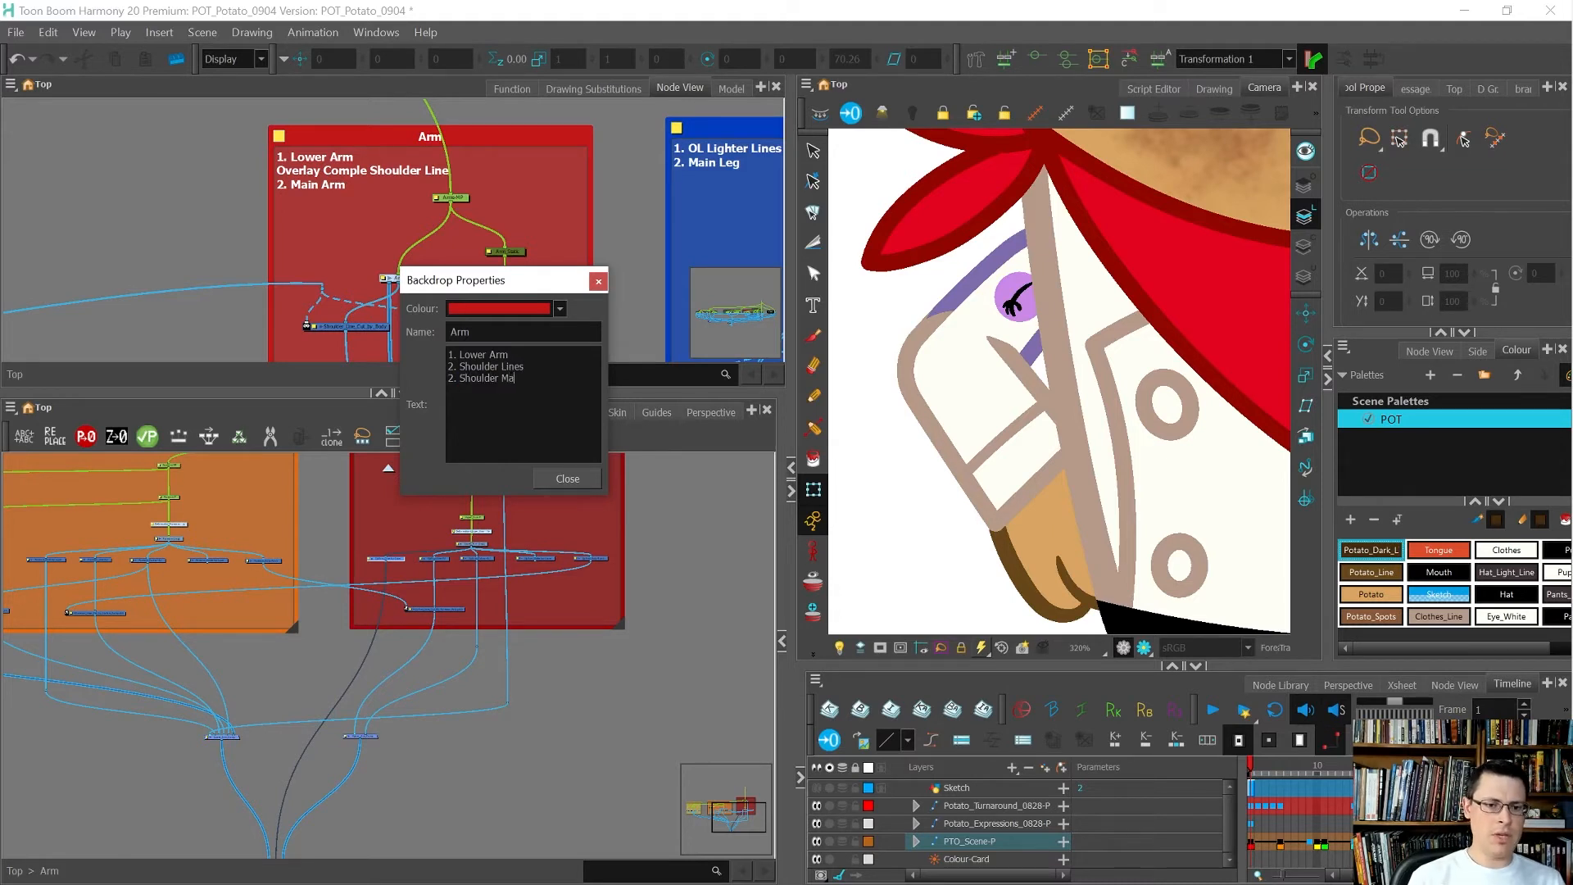
Step: Reword the last two entries of the Arm backdrop's text as "2. Upper Arm Lines" and "3. Upper Arm Main"
{"action": "double_click", "coordinate": [479, 366]}
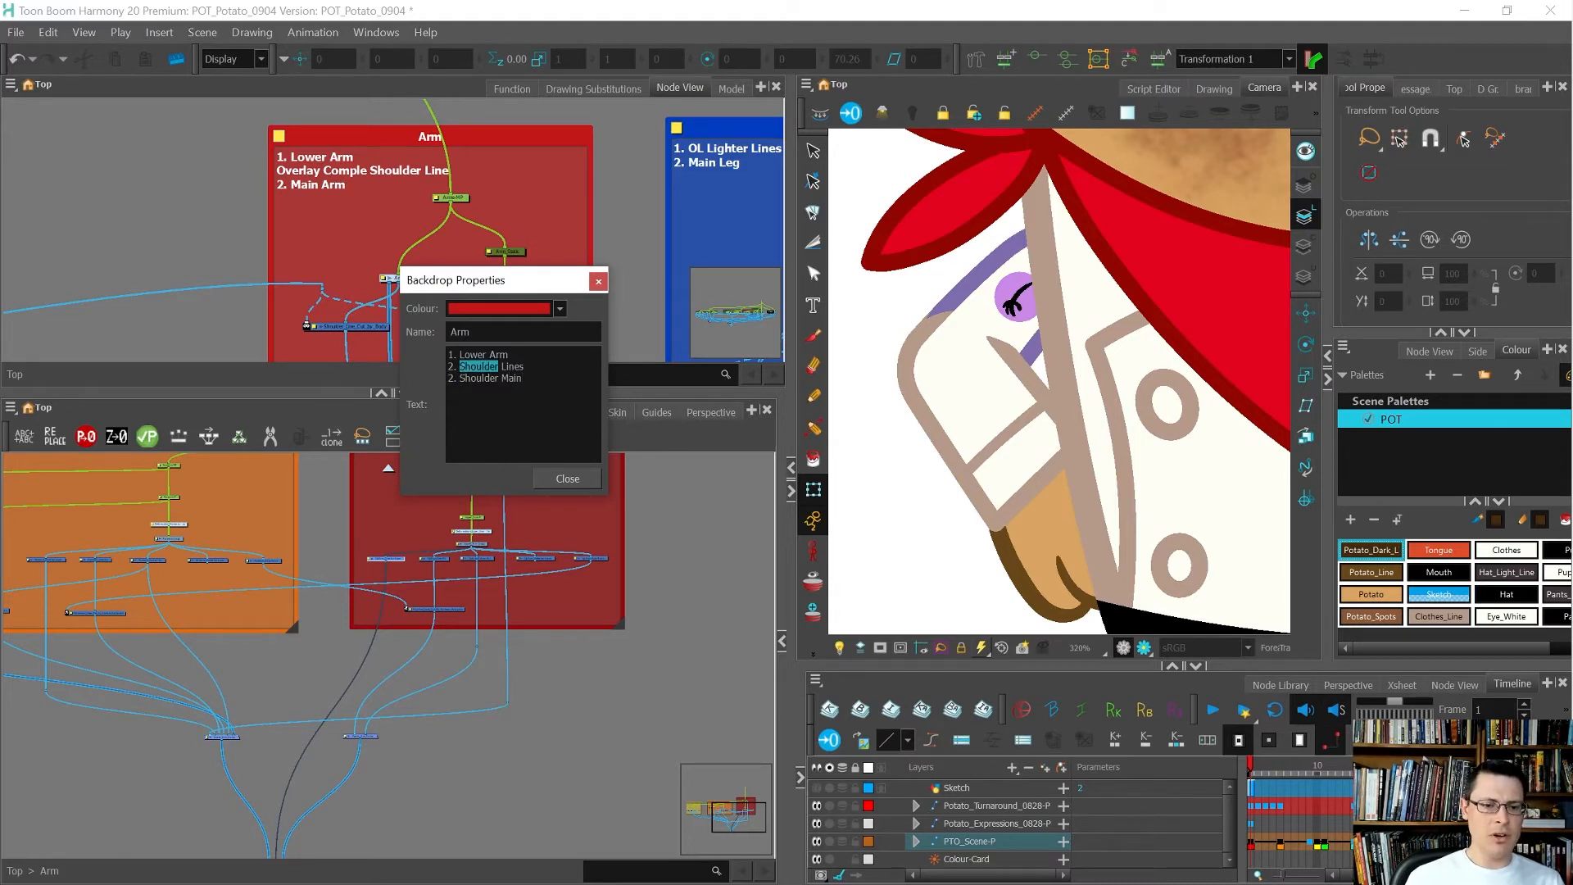
{"action": "type", "text": "Upper Arm"}
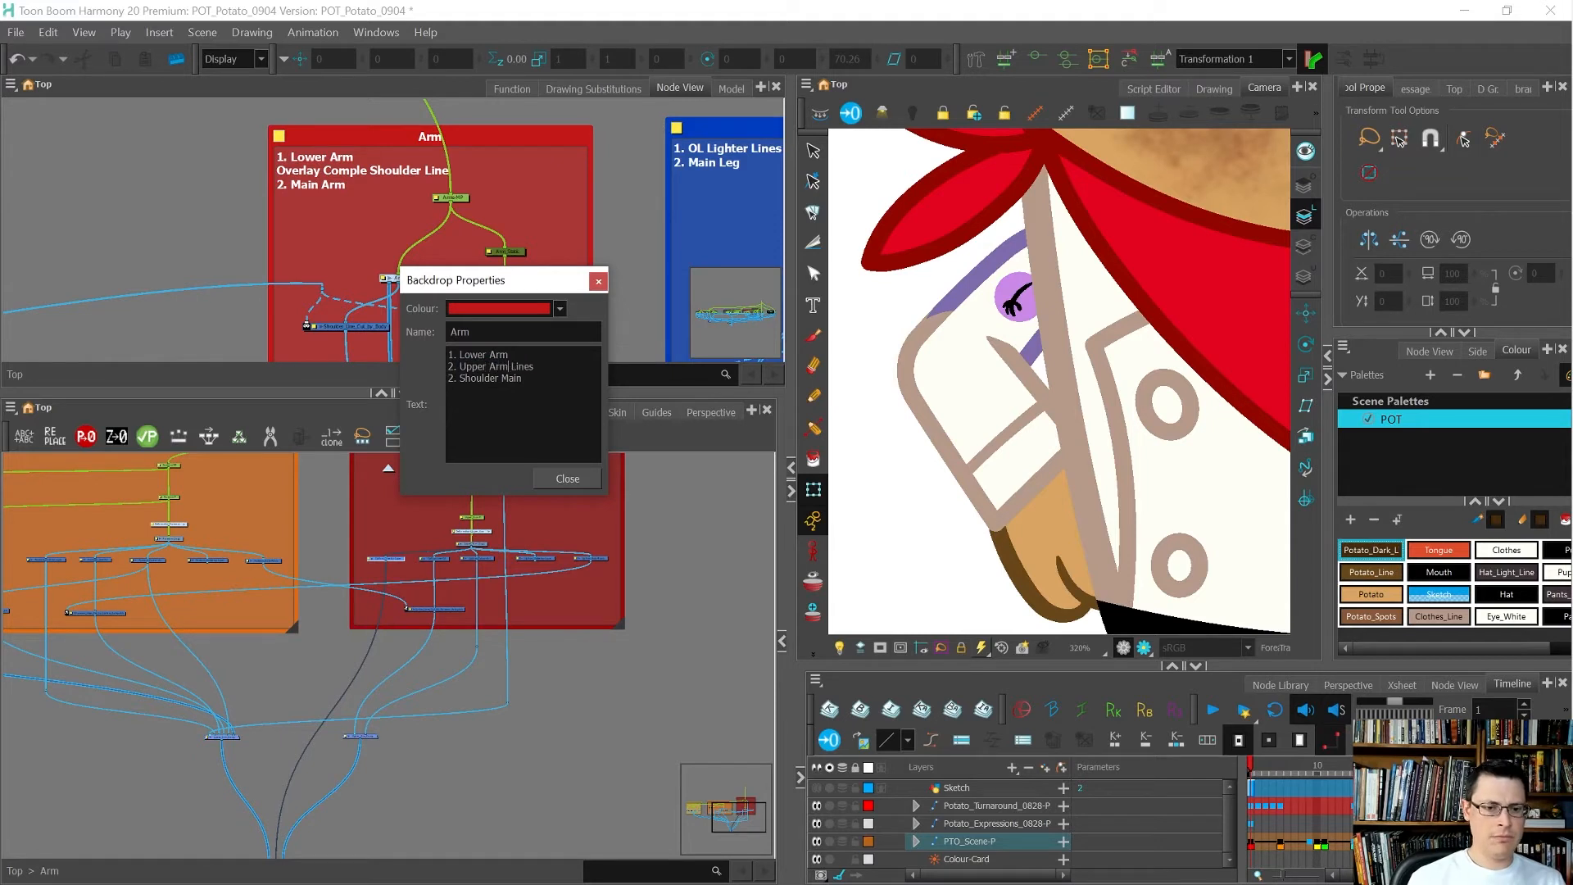
{"action": "double_click", "coordinate": [511, 378]}
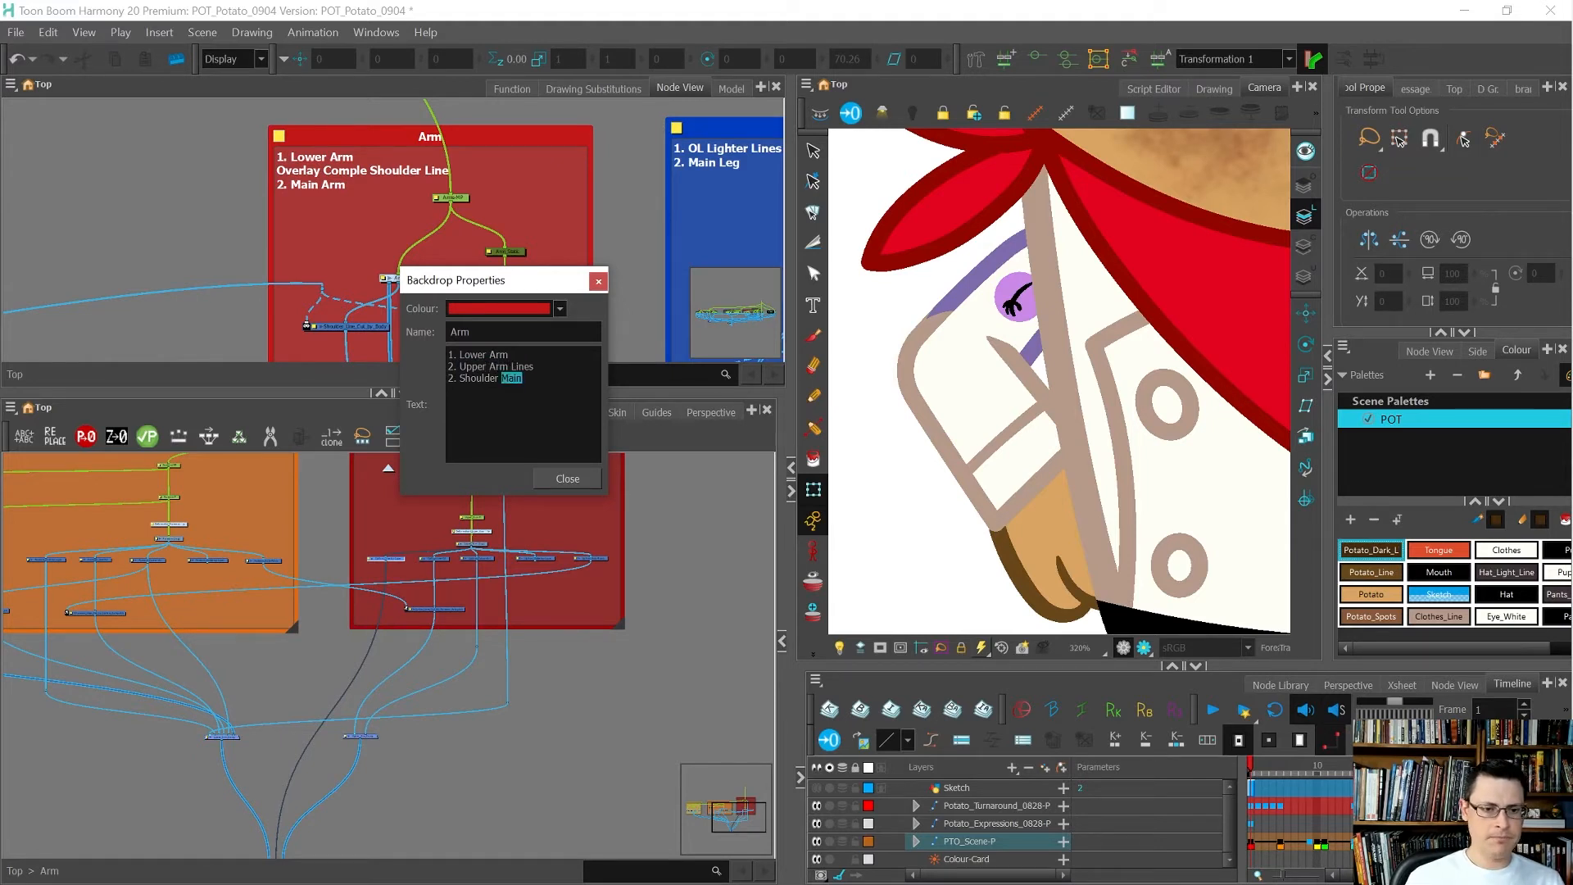
{"action": "double_click", "coordinate": [479, 378]}
{"action": "type", "text": "Upper Arm"}
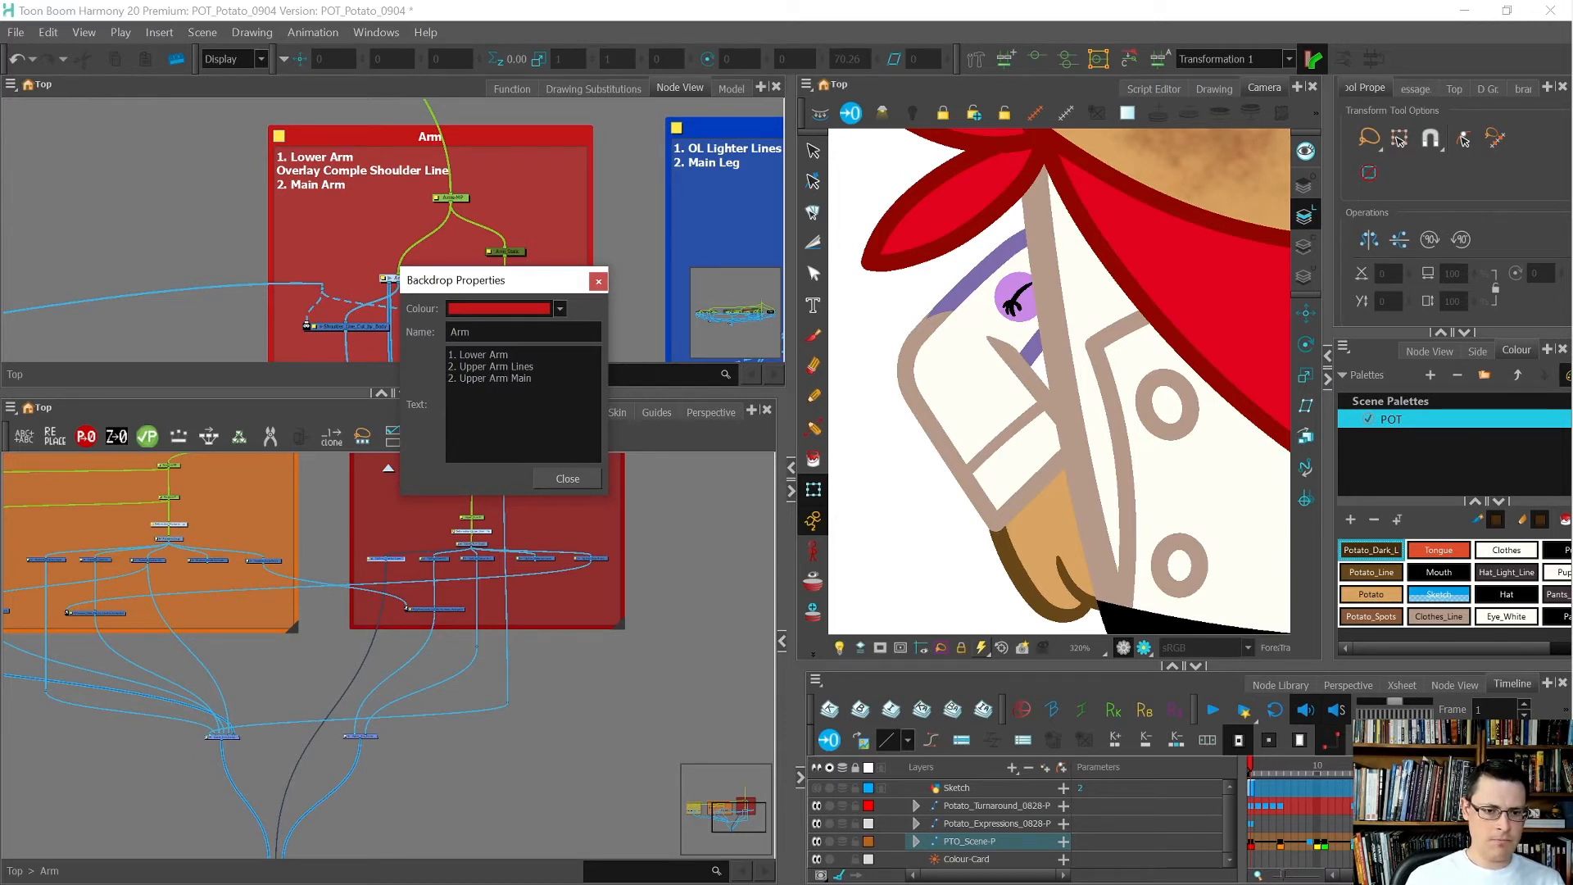
{"action": "double_click", "coordinate": [451, 378]}
{"action": "type", "text": "3"}
{"action": "left_click", "coordinate": [562, 474]}
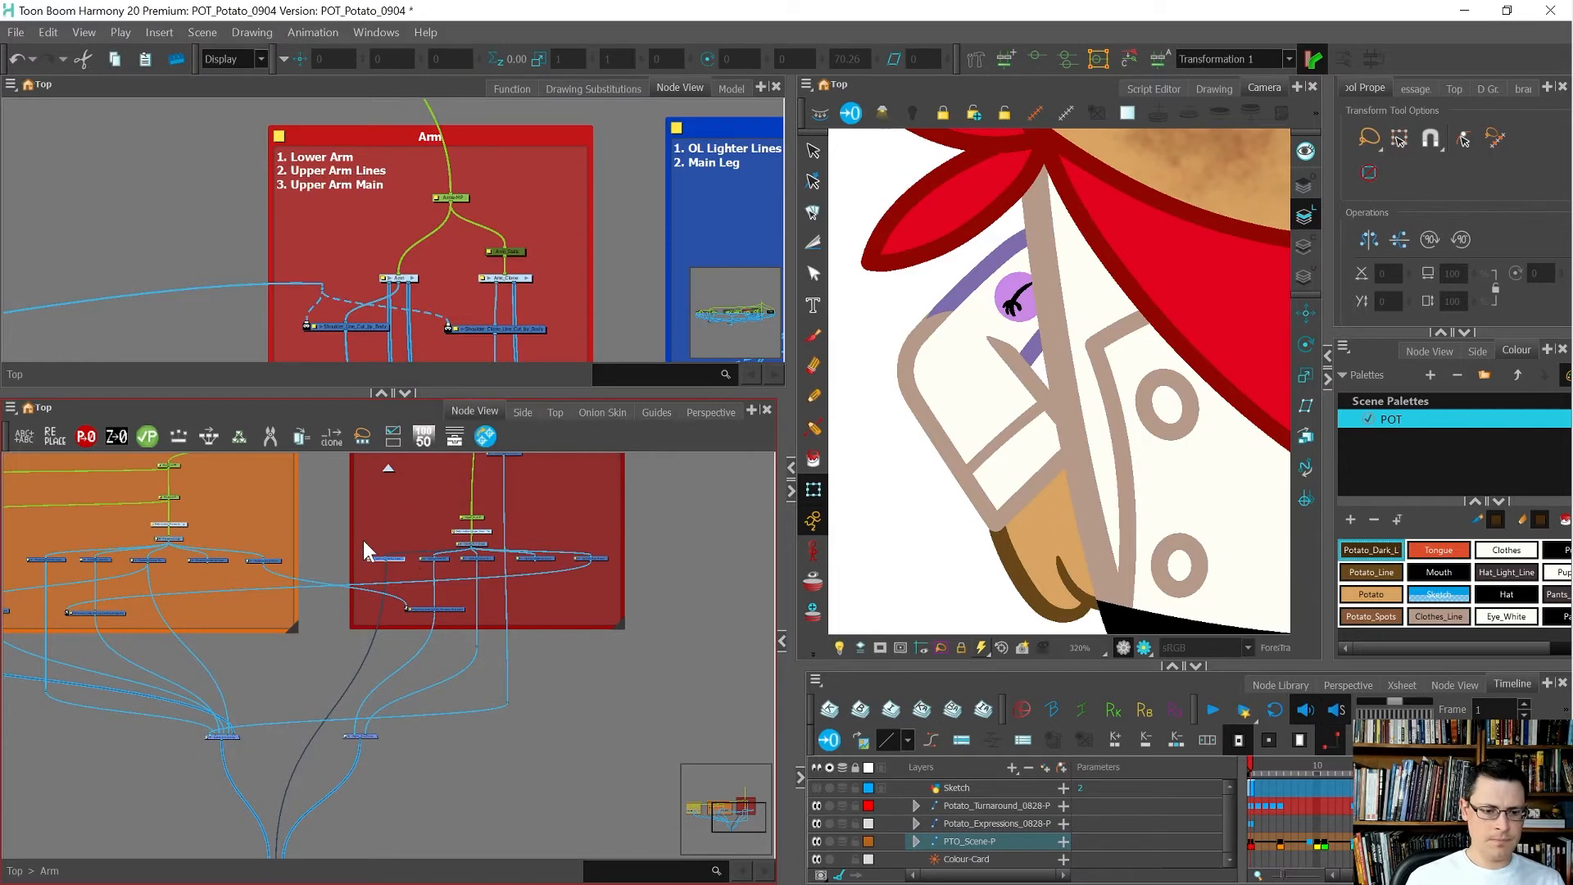
Step: Test rotating the forearm and hand across the chest with a forward Z nudge, and undo it
{"action": "left_click", "coordinate": [970, 385]}
{"action": "key", "text": "shift+r"}
{"action": "scroll", "coordinate": [970, 382], "scroll_direction": "down", "scroll_amount": 4}
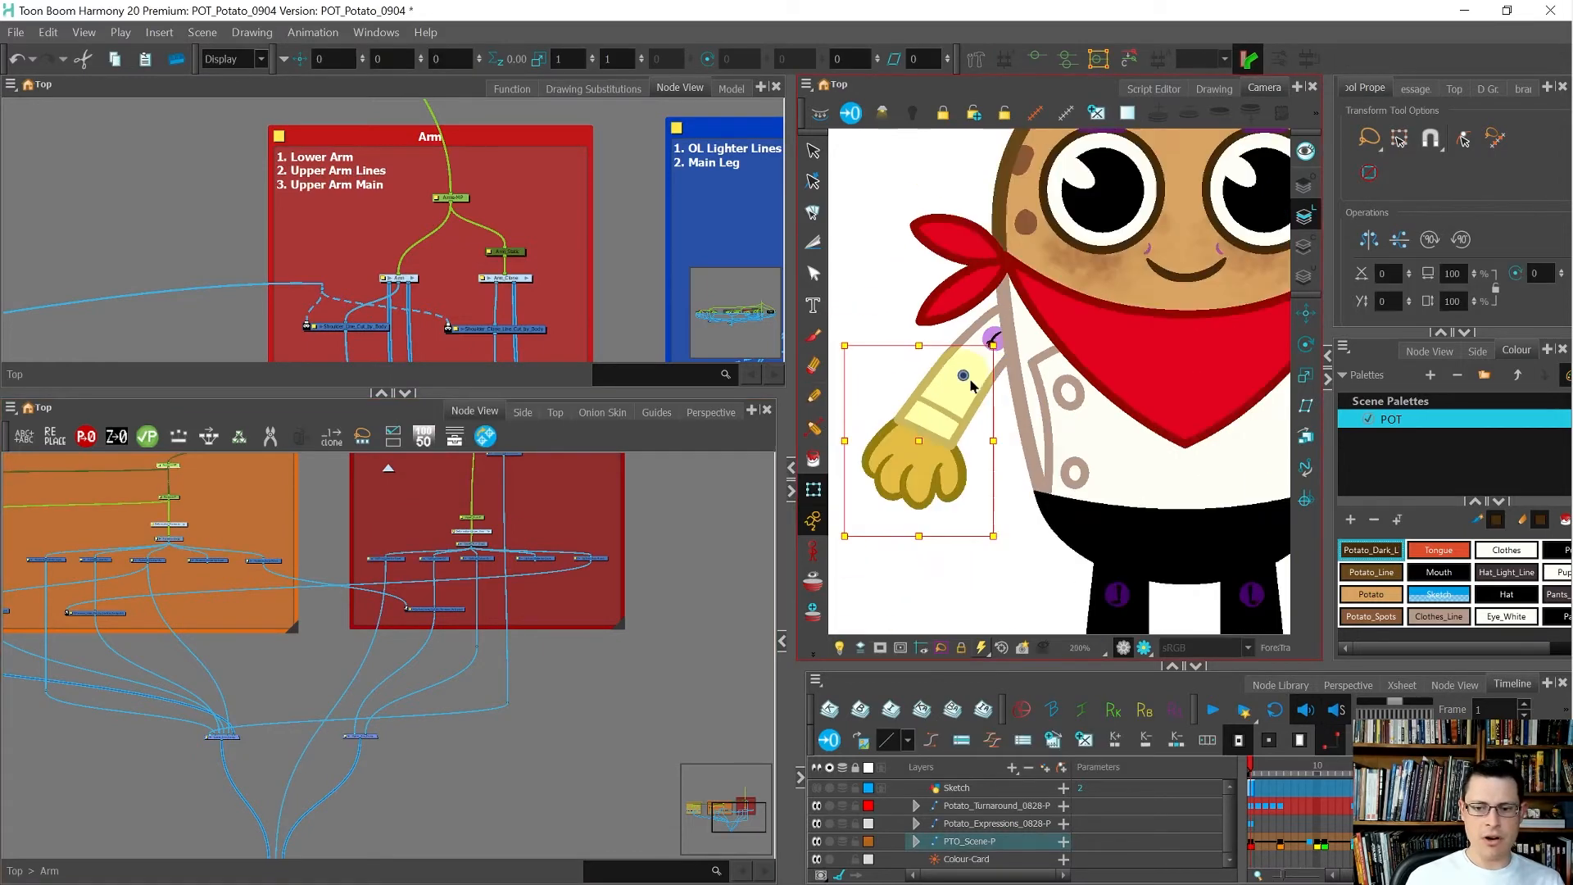
{"action": "left_click", "coordinate": [907, 547]}
{"action": "scroll", "coordinate": [893, 389], "scroll_direction": "down", "scroll_amount": 4}
{"action": "scroll", "coordinate": [896, 387], "scroll_direction": "up", "scroll_amount": 5}
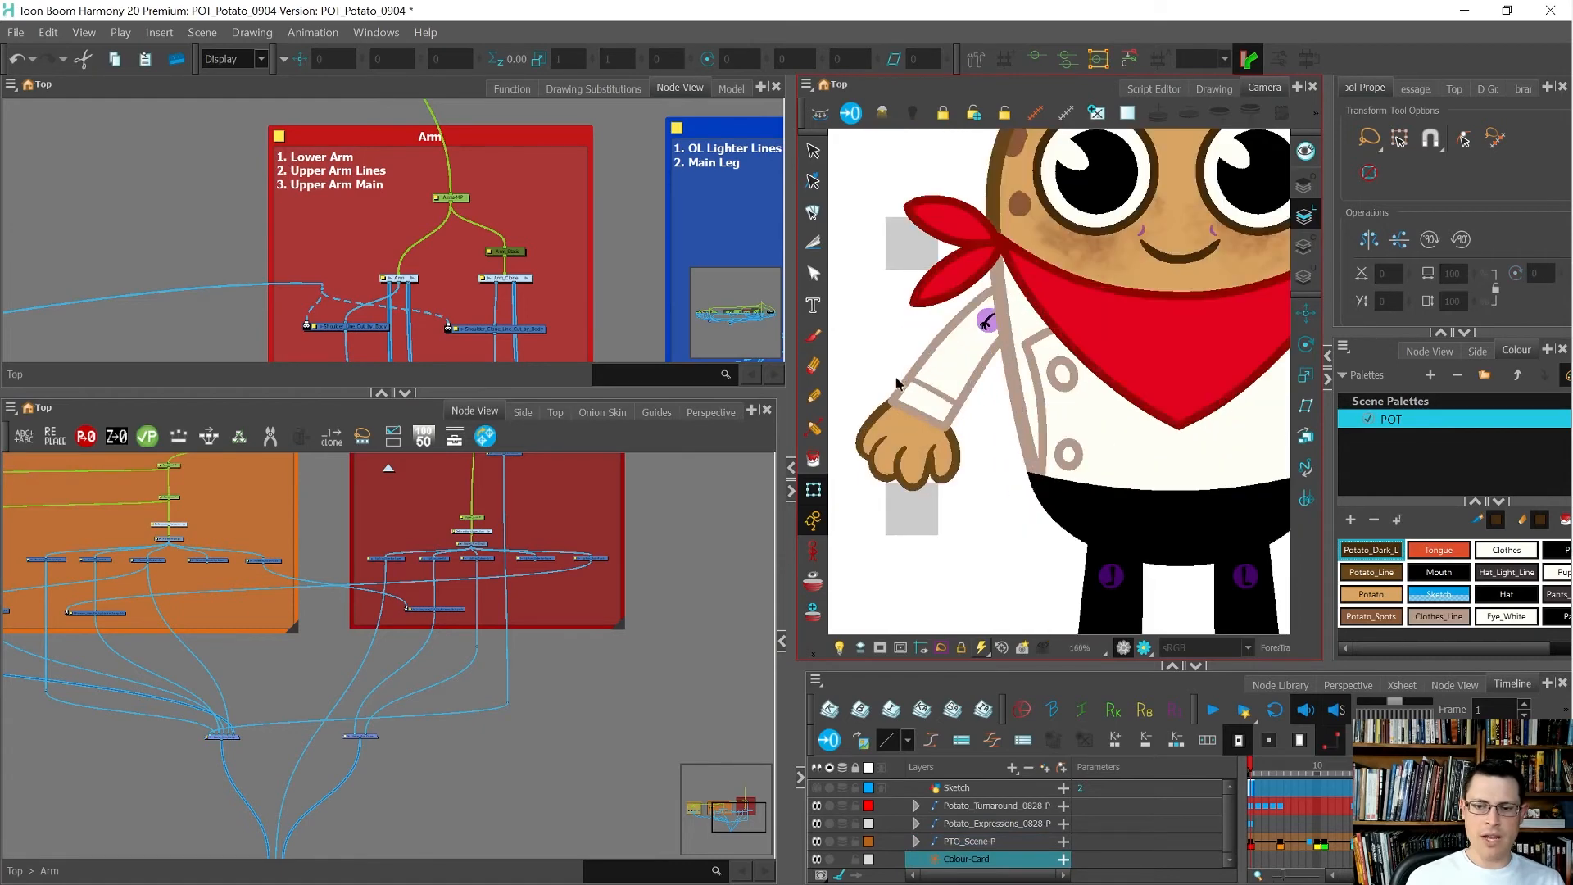
{"action": "left_click", "coordinate": [919, 371]}
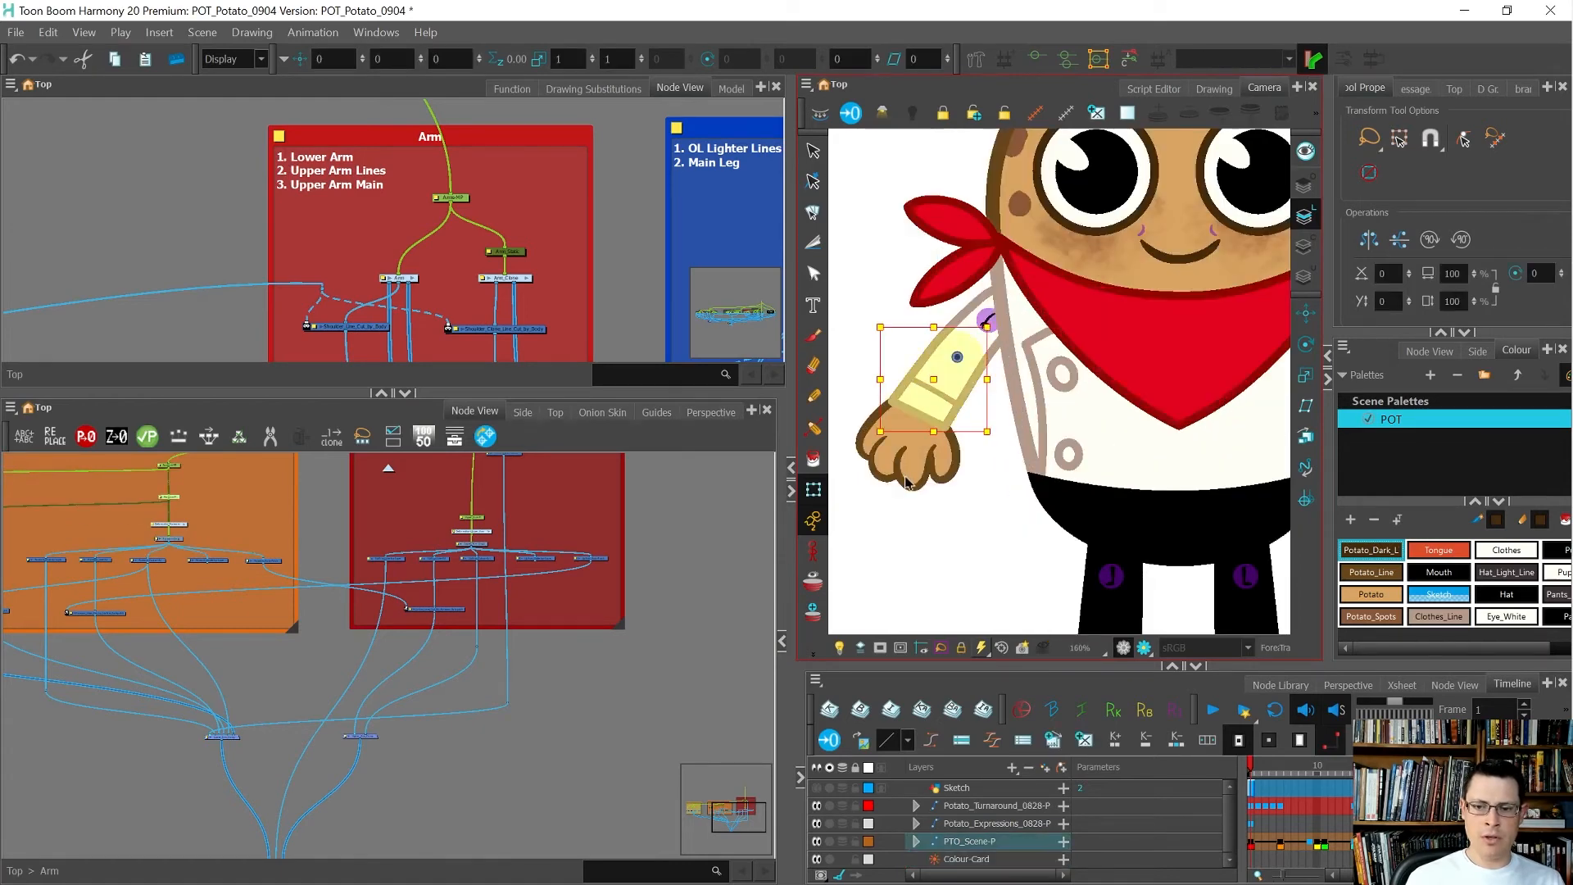
{"action": "left_click_drag", "start_coordinate": [908, 484], "coordinate": [1152, 343]}
{"action": "key", "text": "alt+Up"}
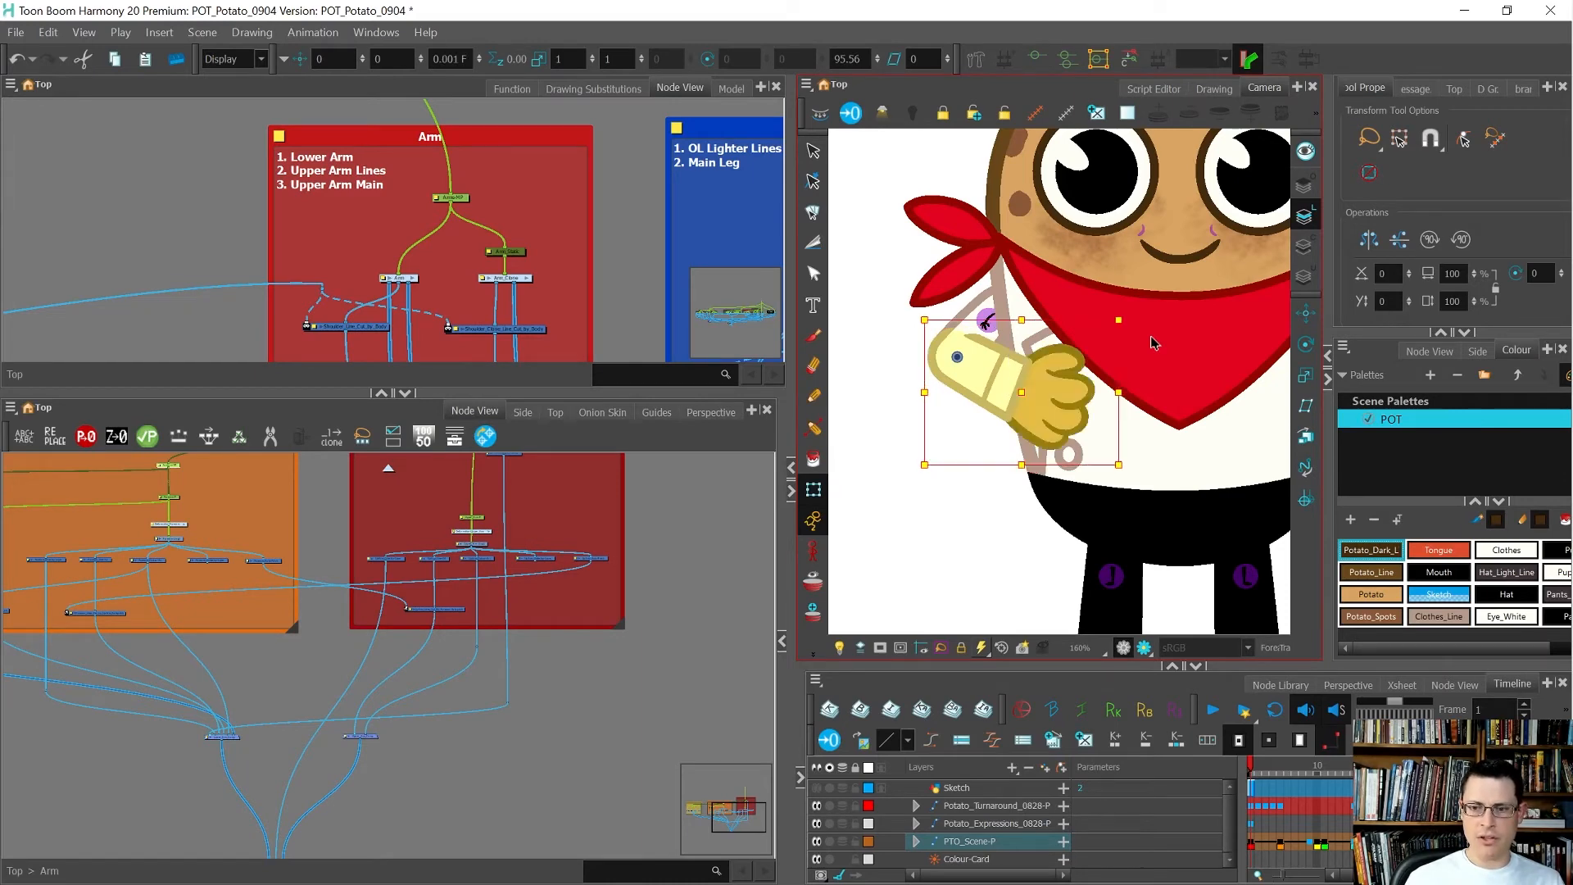
{"action": "key", "text": "ctrl+z"}
{"action": "key", "text": "ctrl+z"}
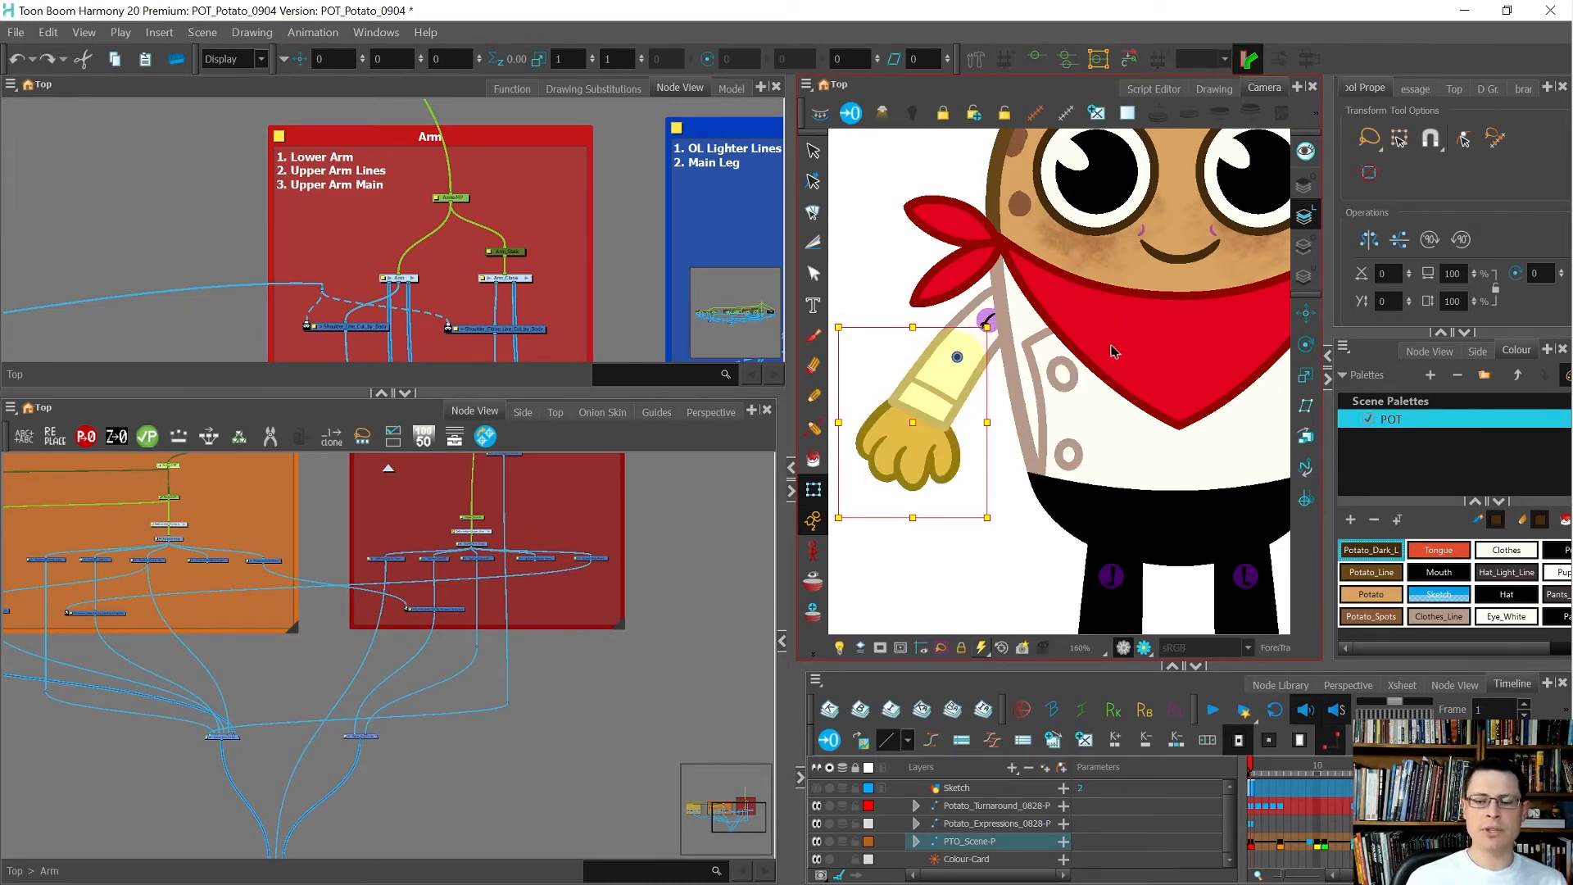
Step: View the whole Arm group network and the full character, and return the lower node view to the top level
{"action": "left_click", "coordinate": [306, 632]}
{"action": "scroll", "coordinate": [307, 632], "scroll_direction": "down", "scroll_amount": 3}
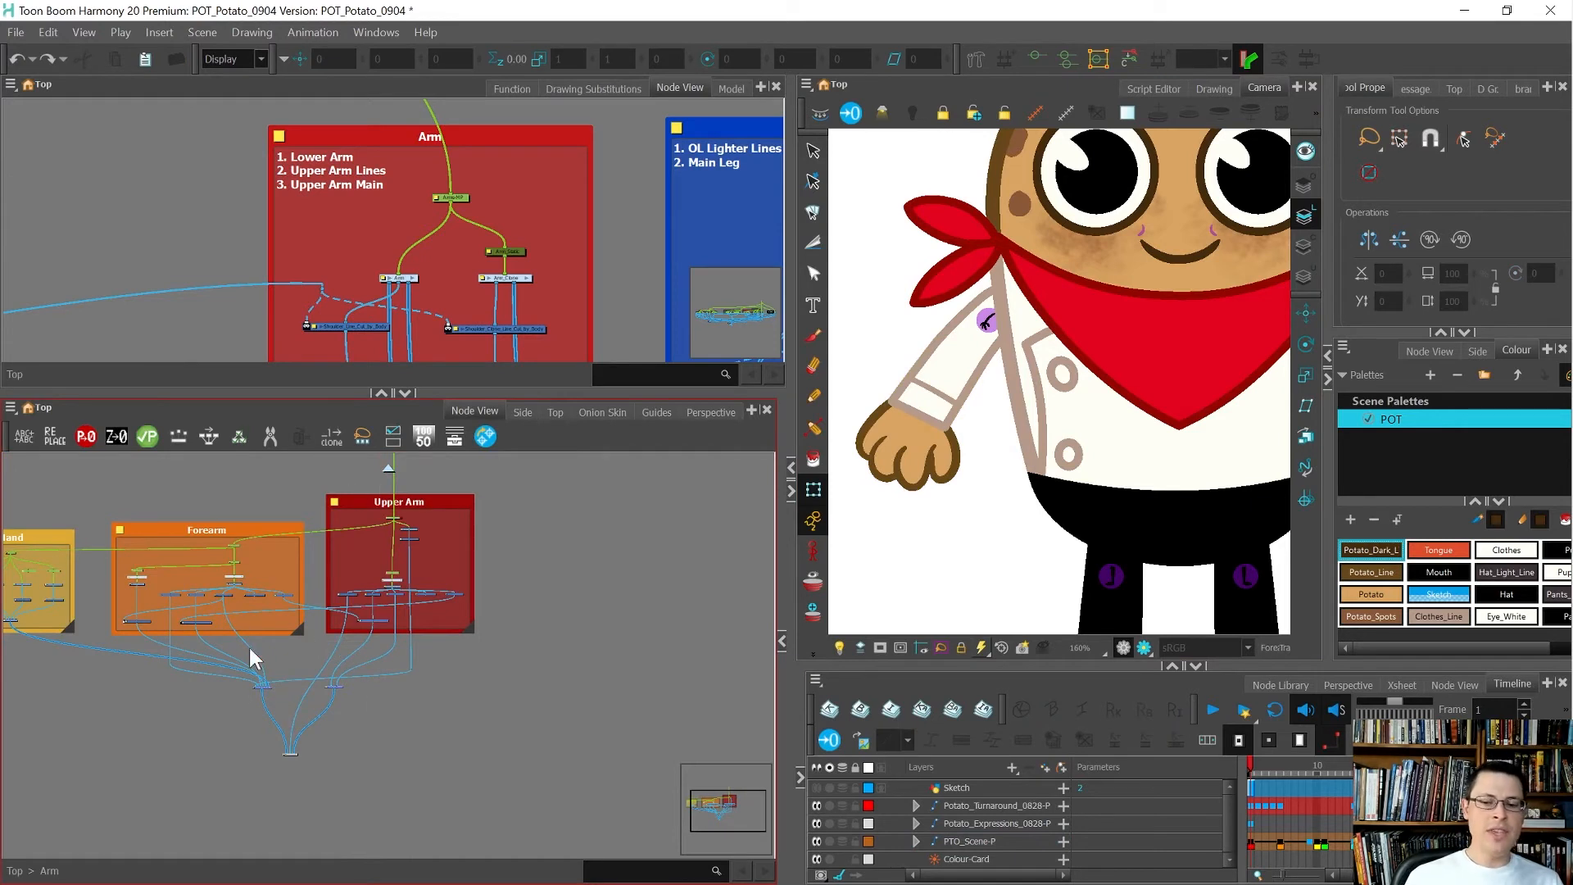
{"action": "scroll", "coordinate": [957, 332], "scroll_direction": "down", "scroll_amount": 3}
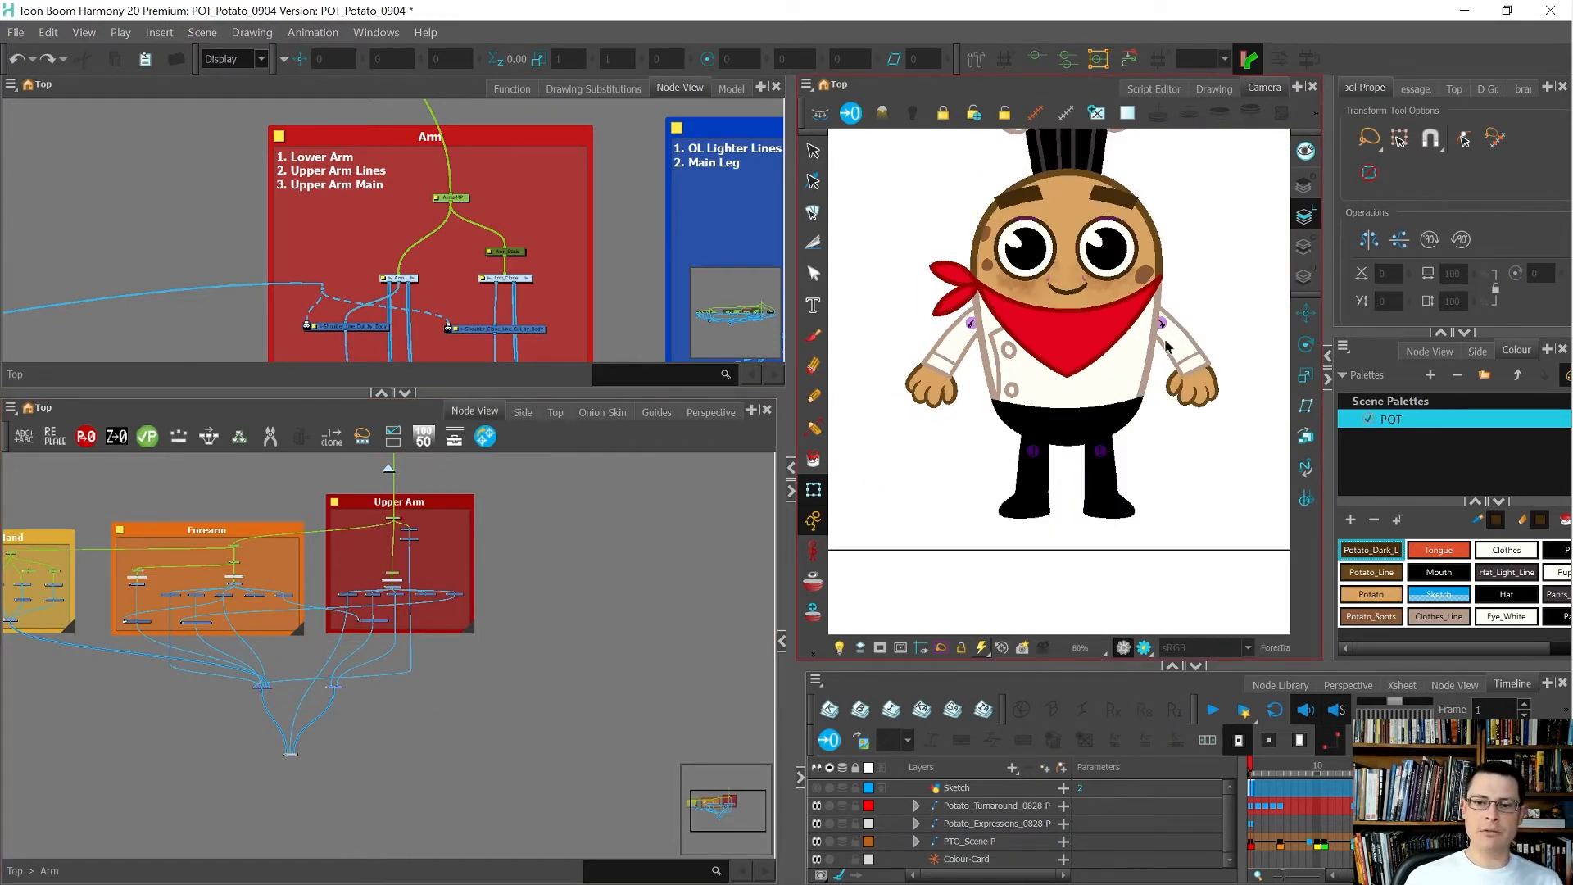
{"action": "left_click", "coordinate": [388, 468]}
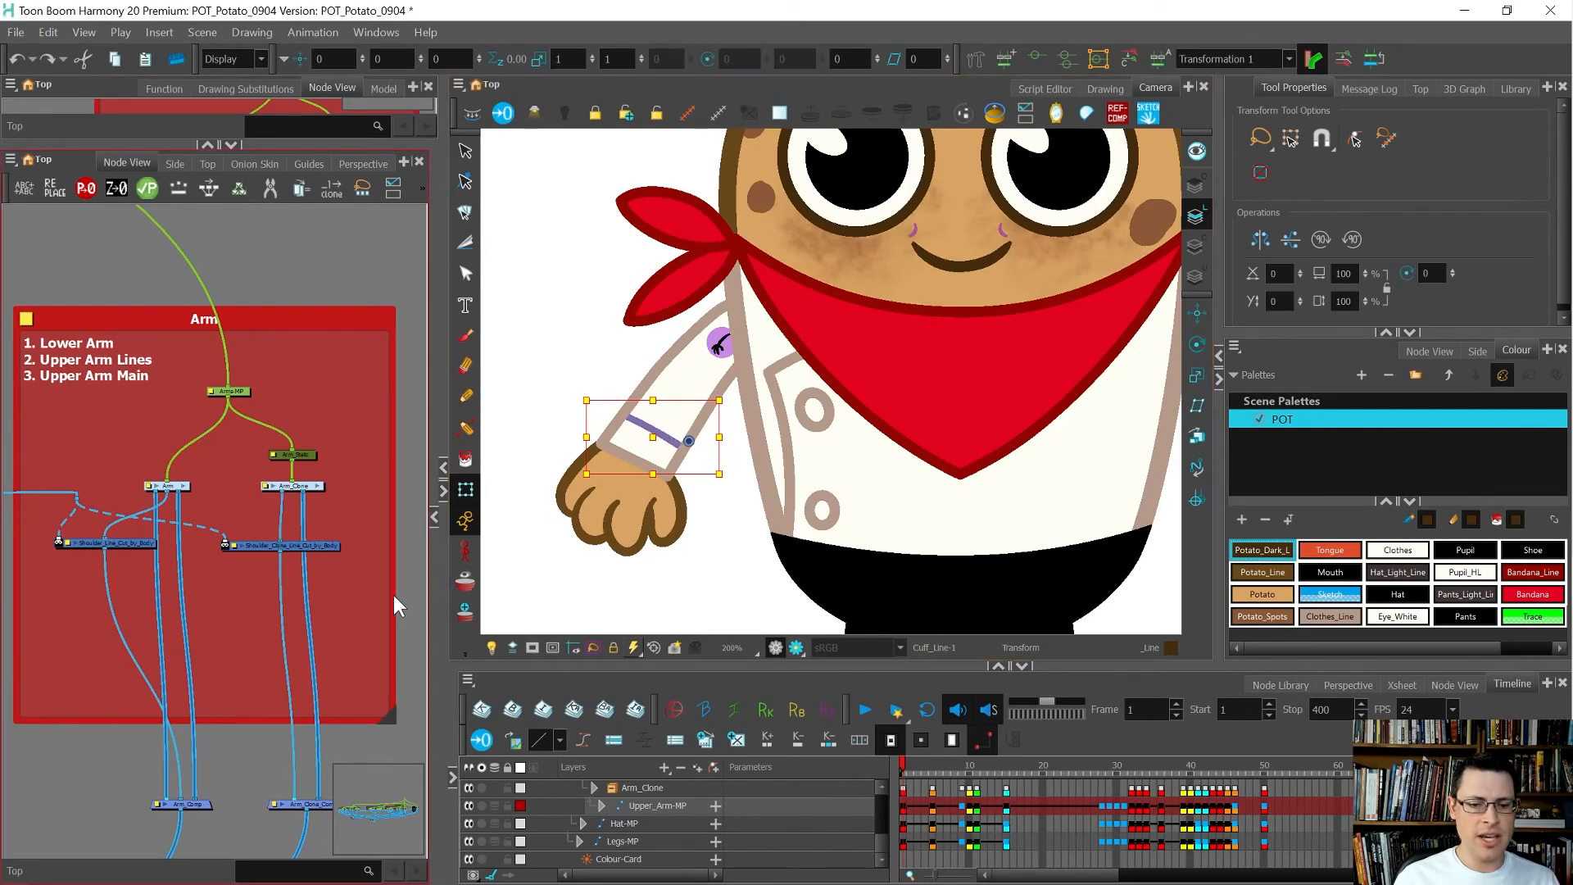
Step: Locate the Cuff_Line drawing inside the Arm group's Forearm backdrop and connect a new Display node to its output
{"action": "key", "text": "o"}
{"action": "key", "text": "2"}
{"action": "key", "text": "2"}
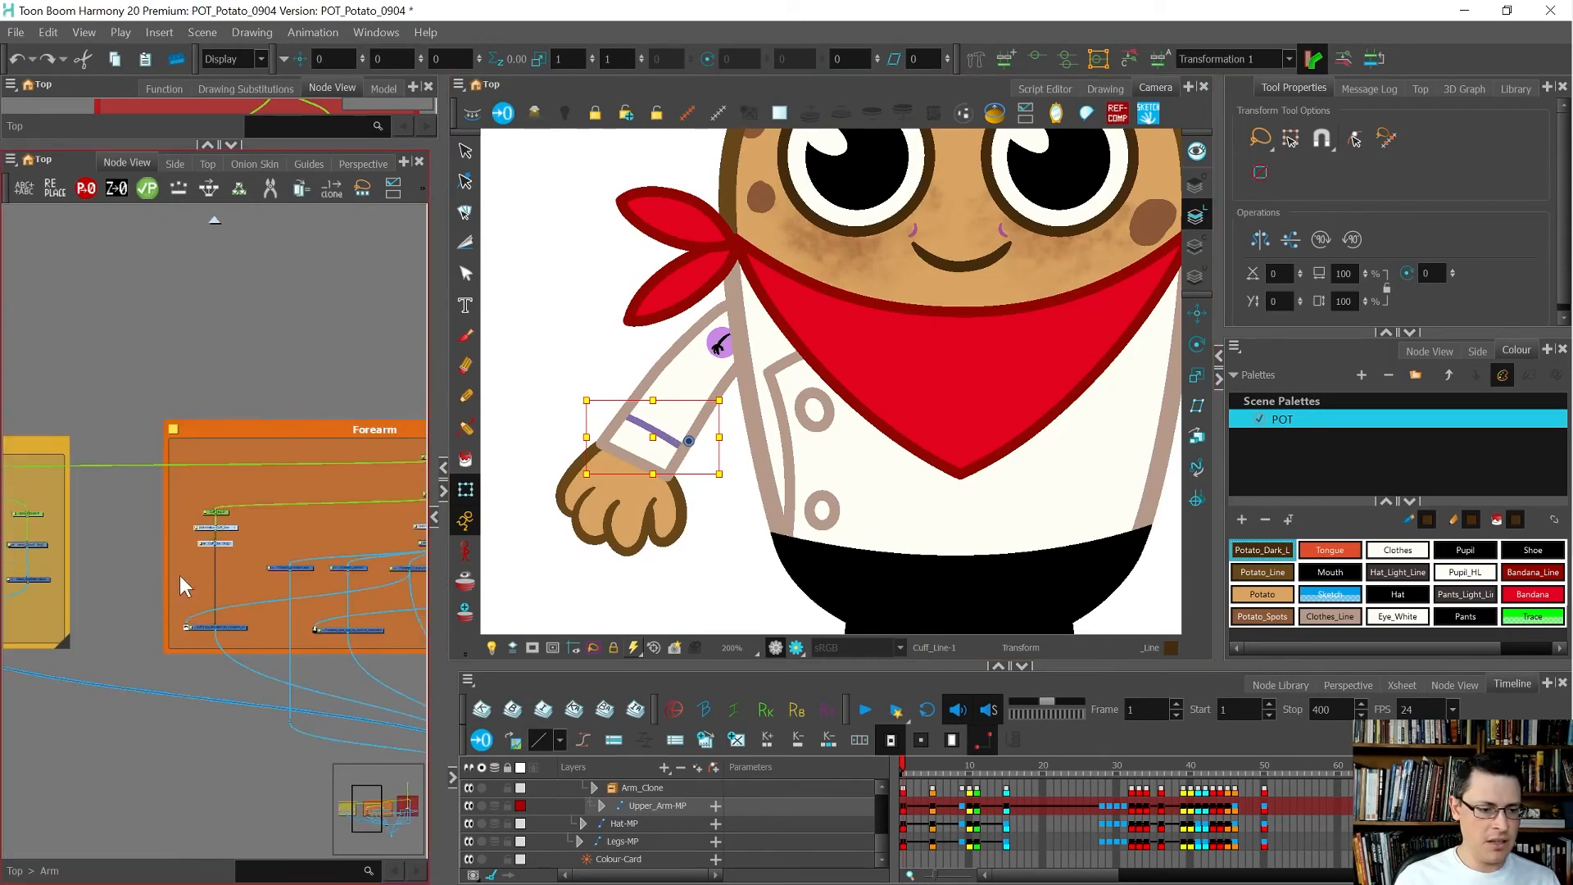
{"action": "key", "text": "2"}
{"action": "key", "text": "2"}
{"action": "key", "text": "2"}
{"action": "key", "text": "2"}
{"action": "key", "text": "2"}
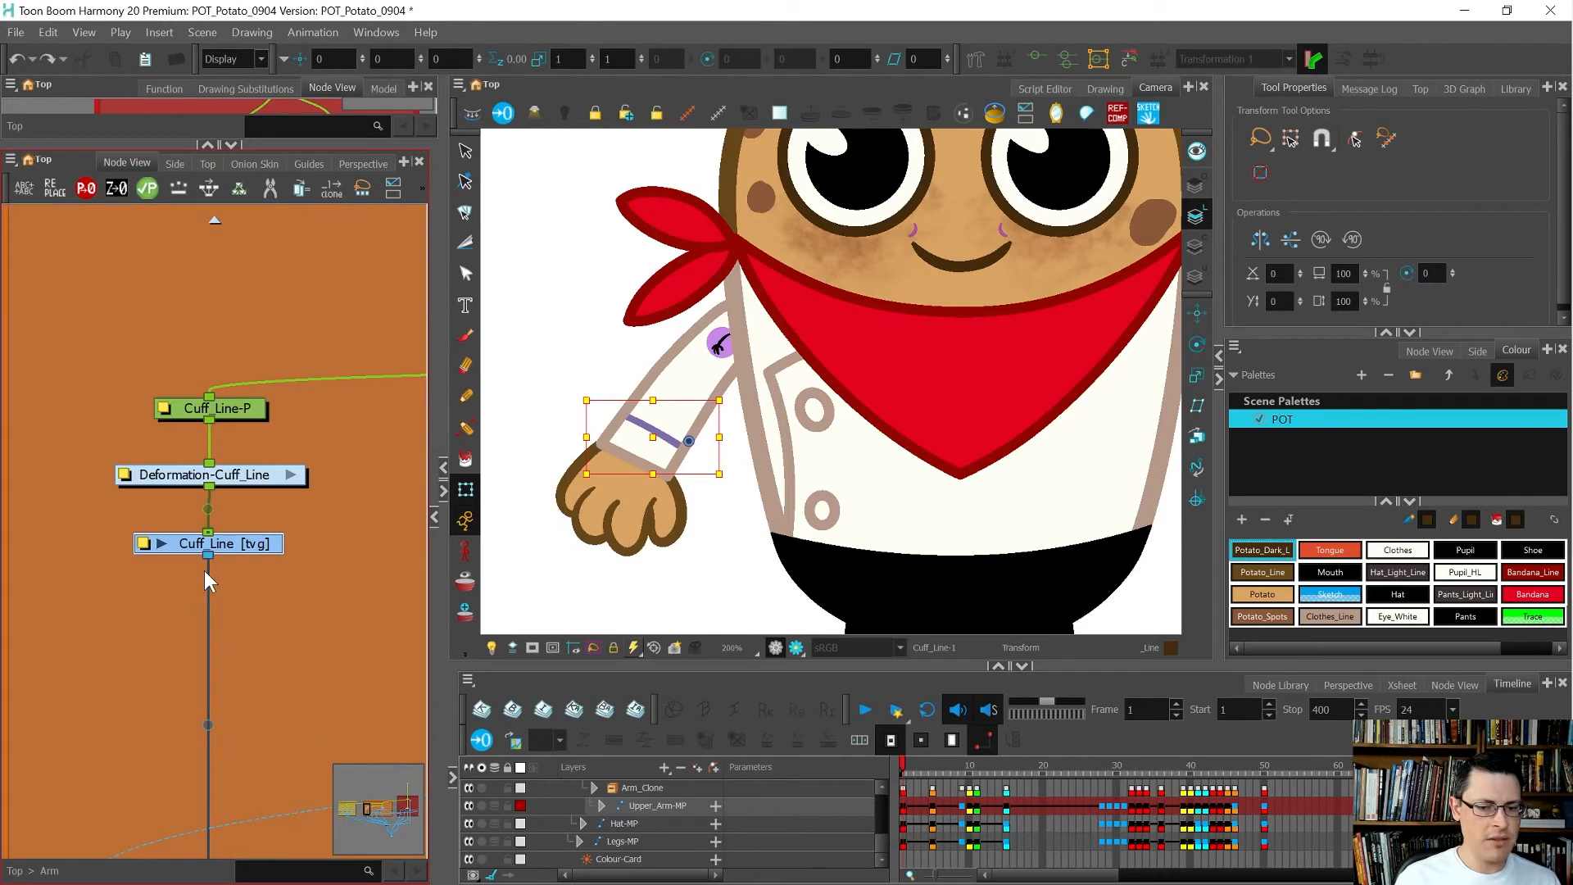
{"action": "key", "text": "ctrl+i"}
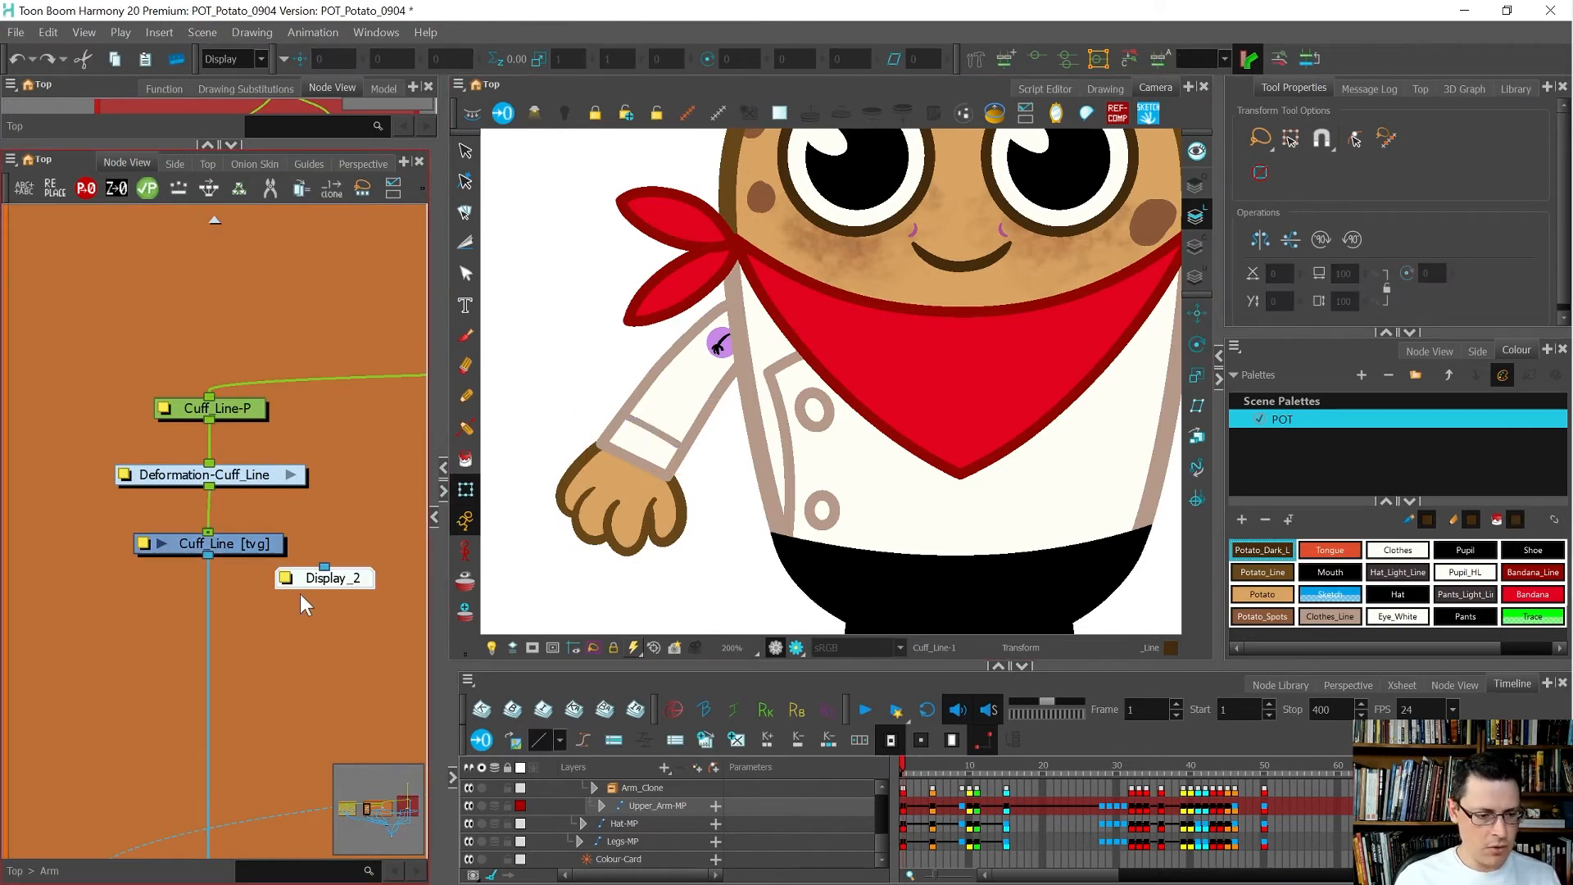
{"action": "left_click_drag", "start_coordinate": [344, 578], "coordinate": [308, 626]}
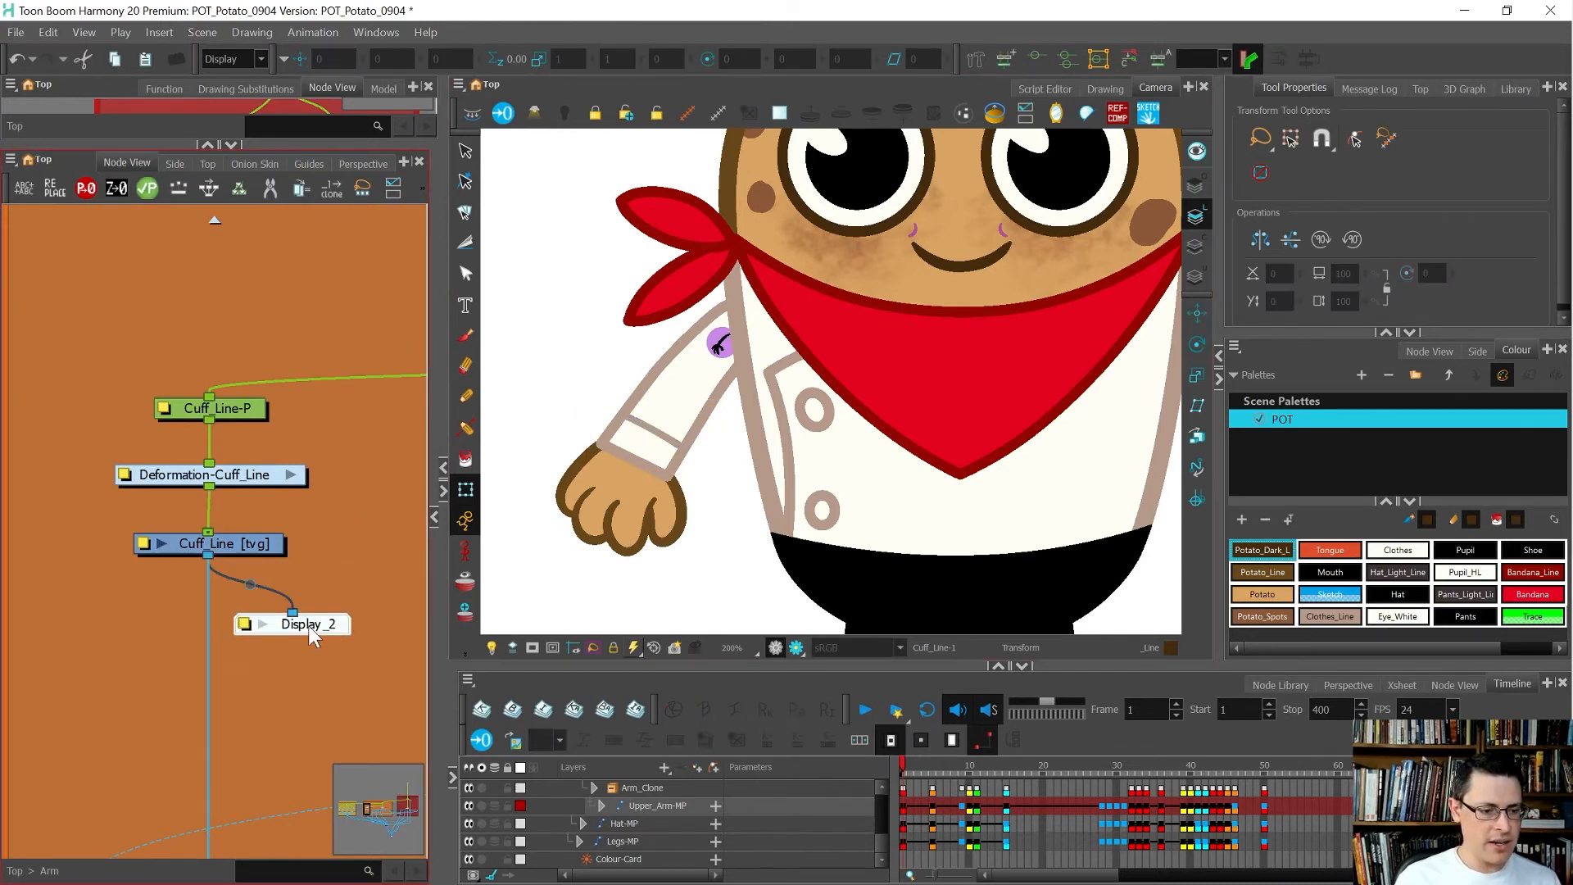
Step: View only the cuff line through Display_2 and set up the Cuff_Line drawing's curve deformer with the Rigging tool
{"action": "left_click", "coordinate": [237, 54]}
{"action": "left_click", "coordinate": [254, 109]}
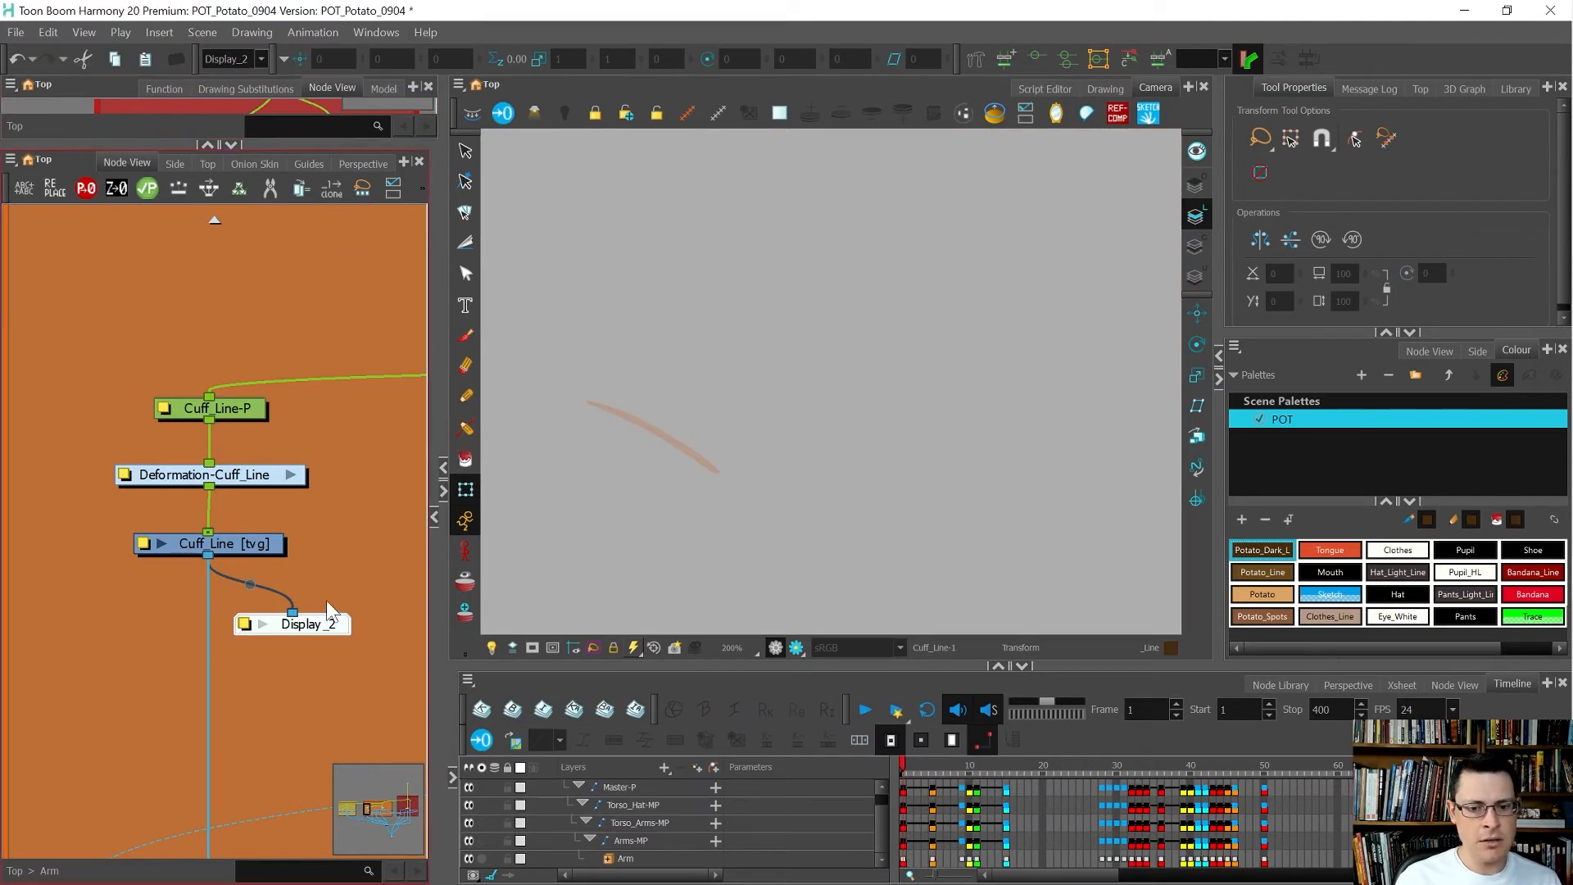
{"action": "left_click", "coordinate": [166, 545]}
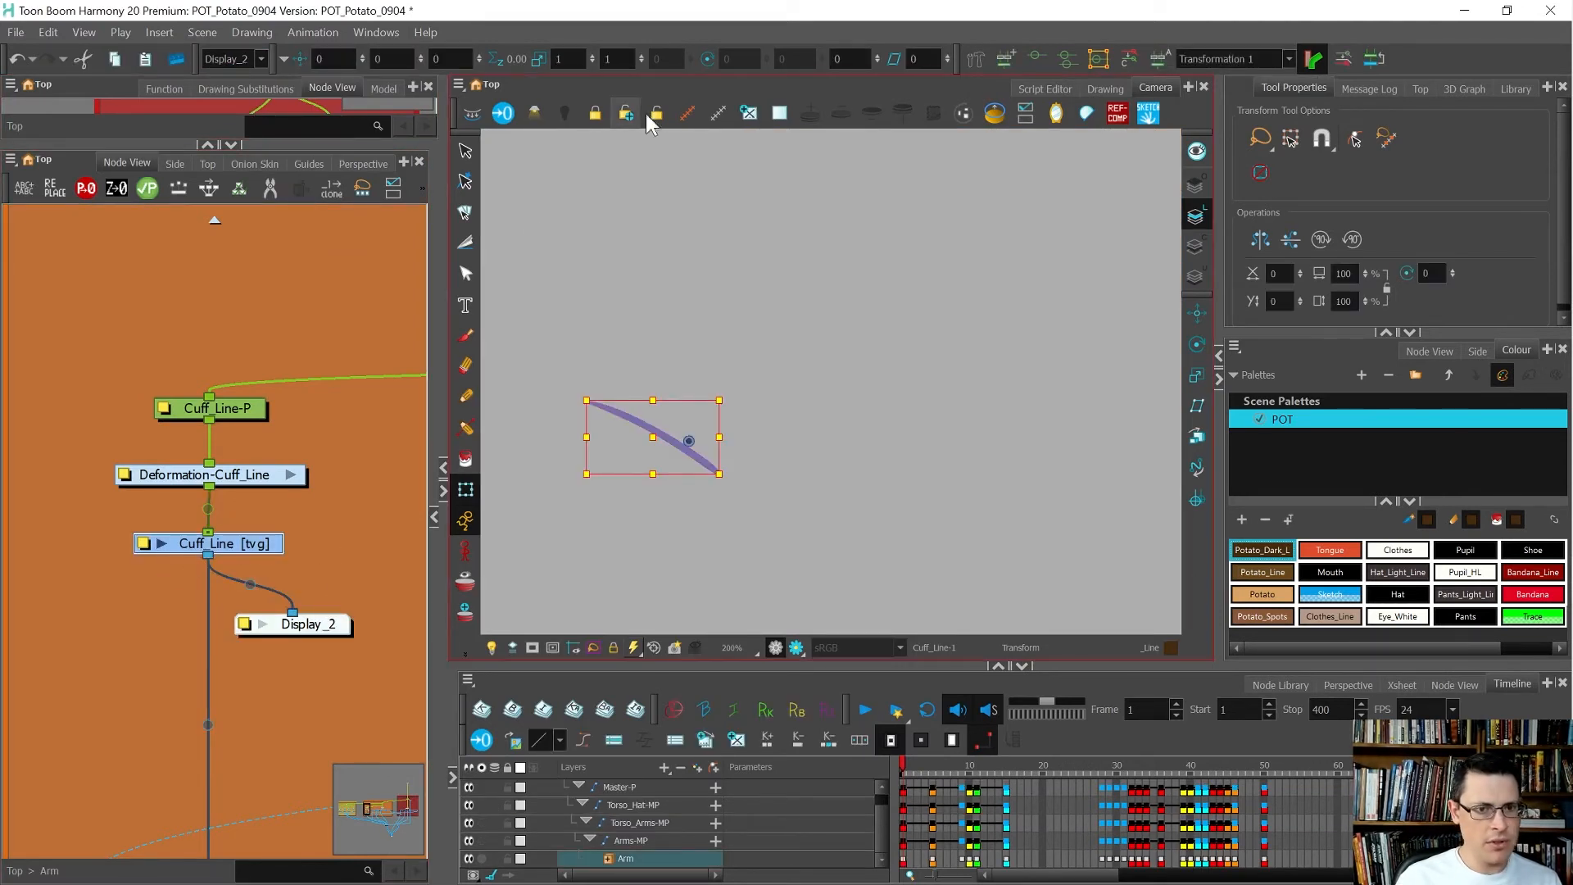
{"action": "left_click", "coordinate": [974, 57]}
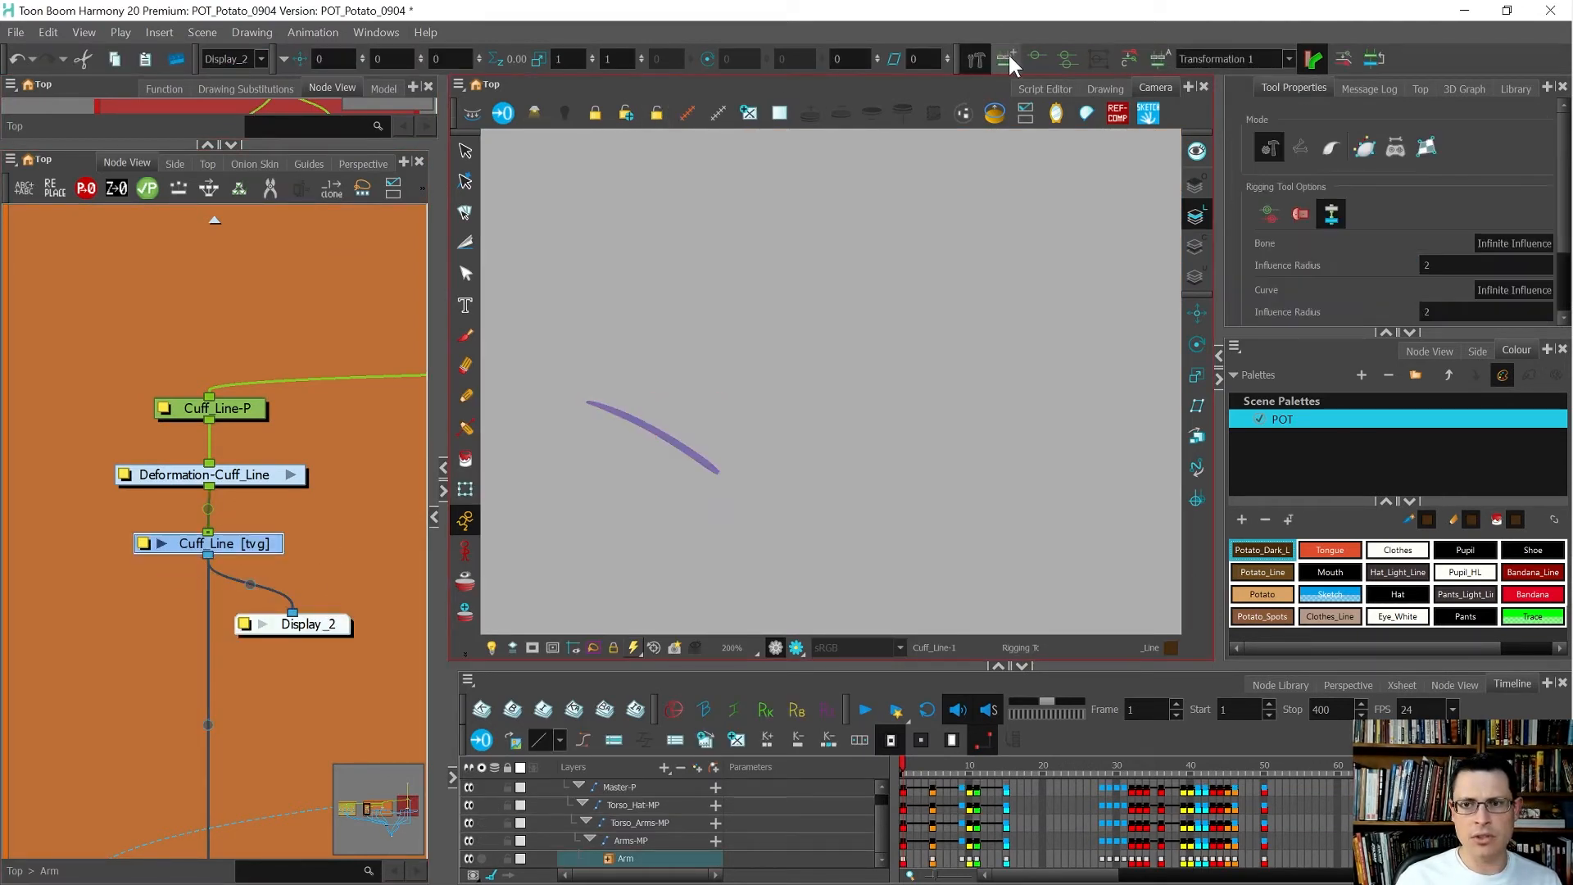
{"action": "left_click_drag", "start_coordinate": [576, 423], "coordinate": [727, 453]}
{"action": "scroll", "coordinate": [567, 432], "scroll_direction": "up", "scroll_amount": 3}
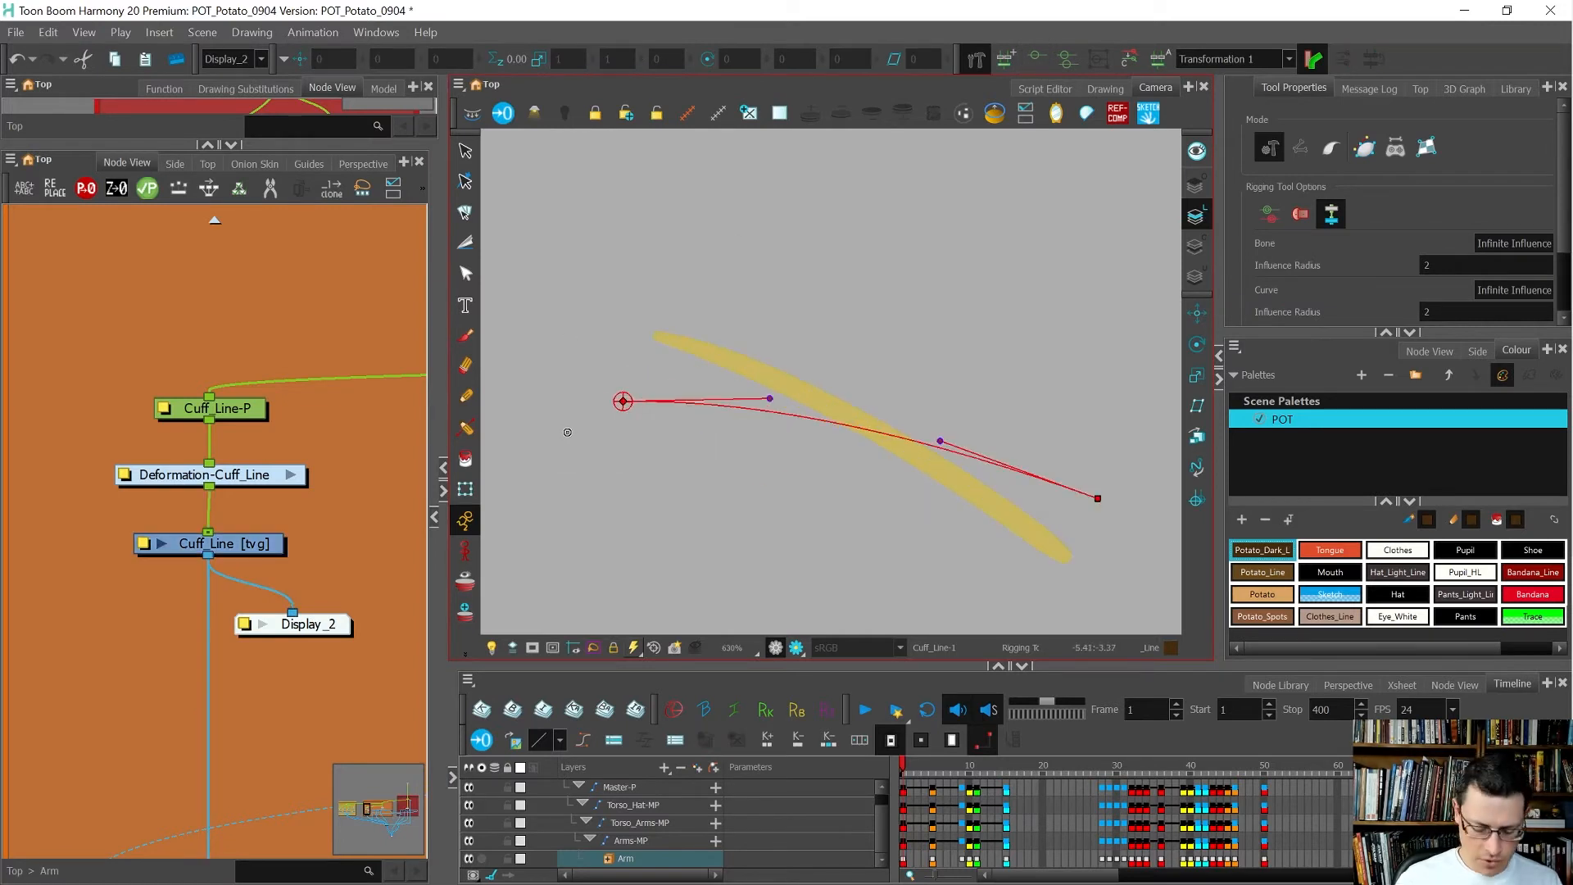
Step: Fit the cuff line deformer's end points to the line's two tips and align its Bezier handles along the middle of the stroke
{"action": "left_click_drag", "start_coordinate": [623, 402], "coordinate": [653, 342]}
{"action": "left_click_drag", "start_coordinate": [1097, 499], "coordinate": [1071, 565]}
{"action": "left_click_drag", "start_coordinate": [912, 504], "coordinate": [942, 479]}
{"action": "left_click_drag", "start_coordinate": [798, 336], "coordinate": [774, 369]}
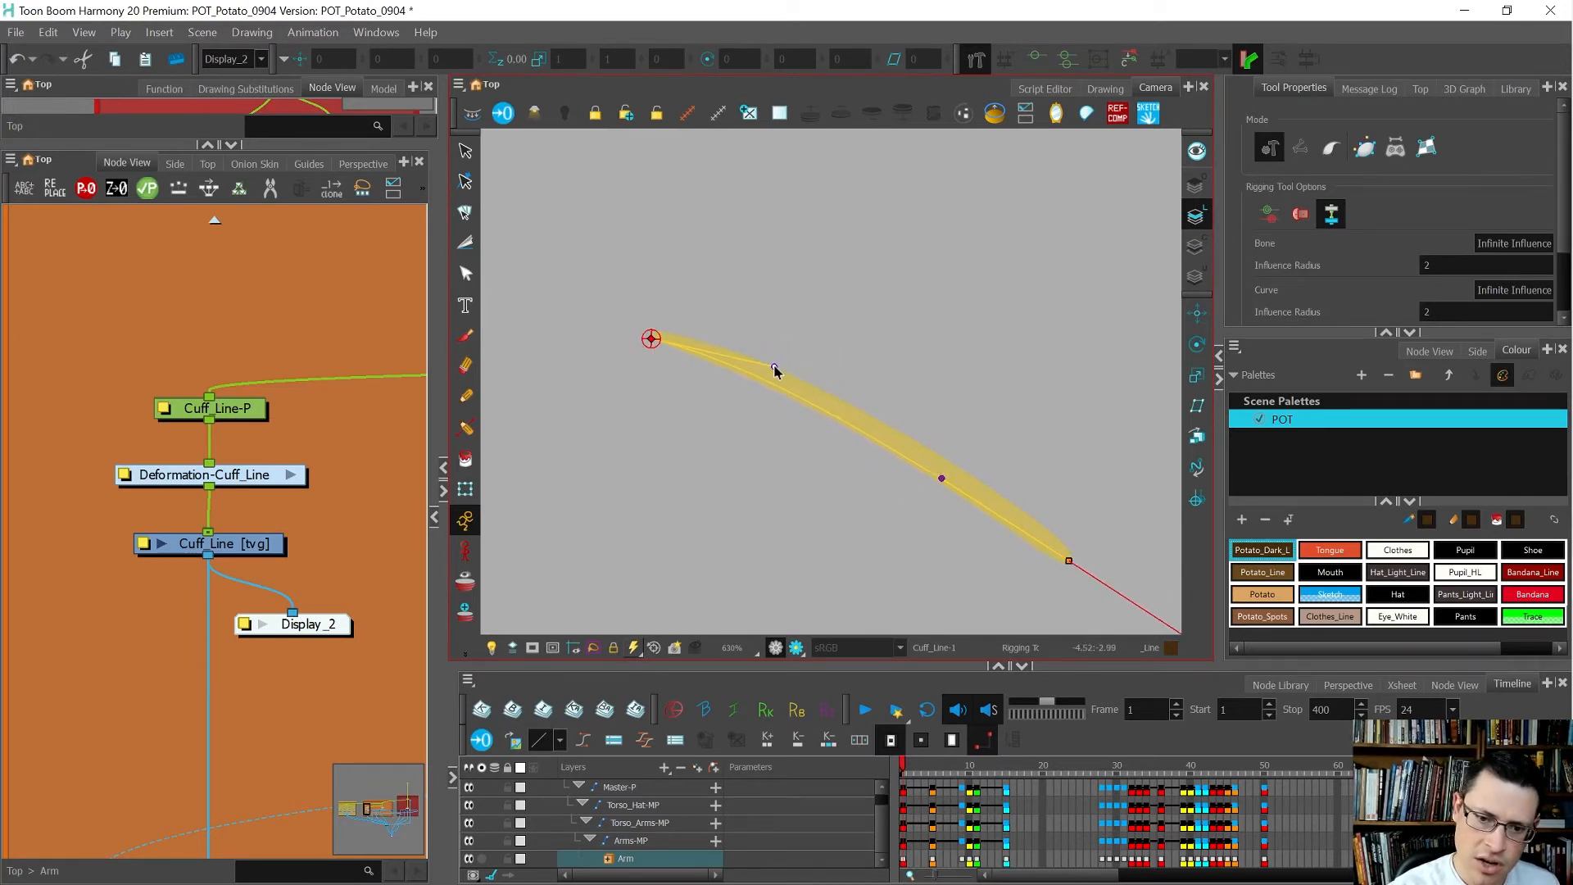
{"action": "left_click", "coordinate": [651, 336]}
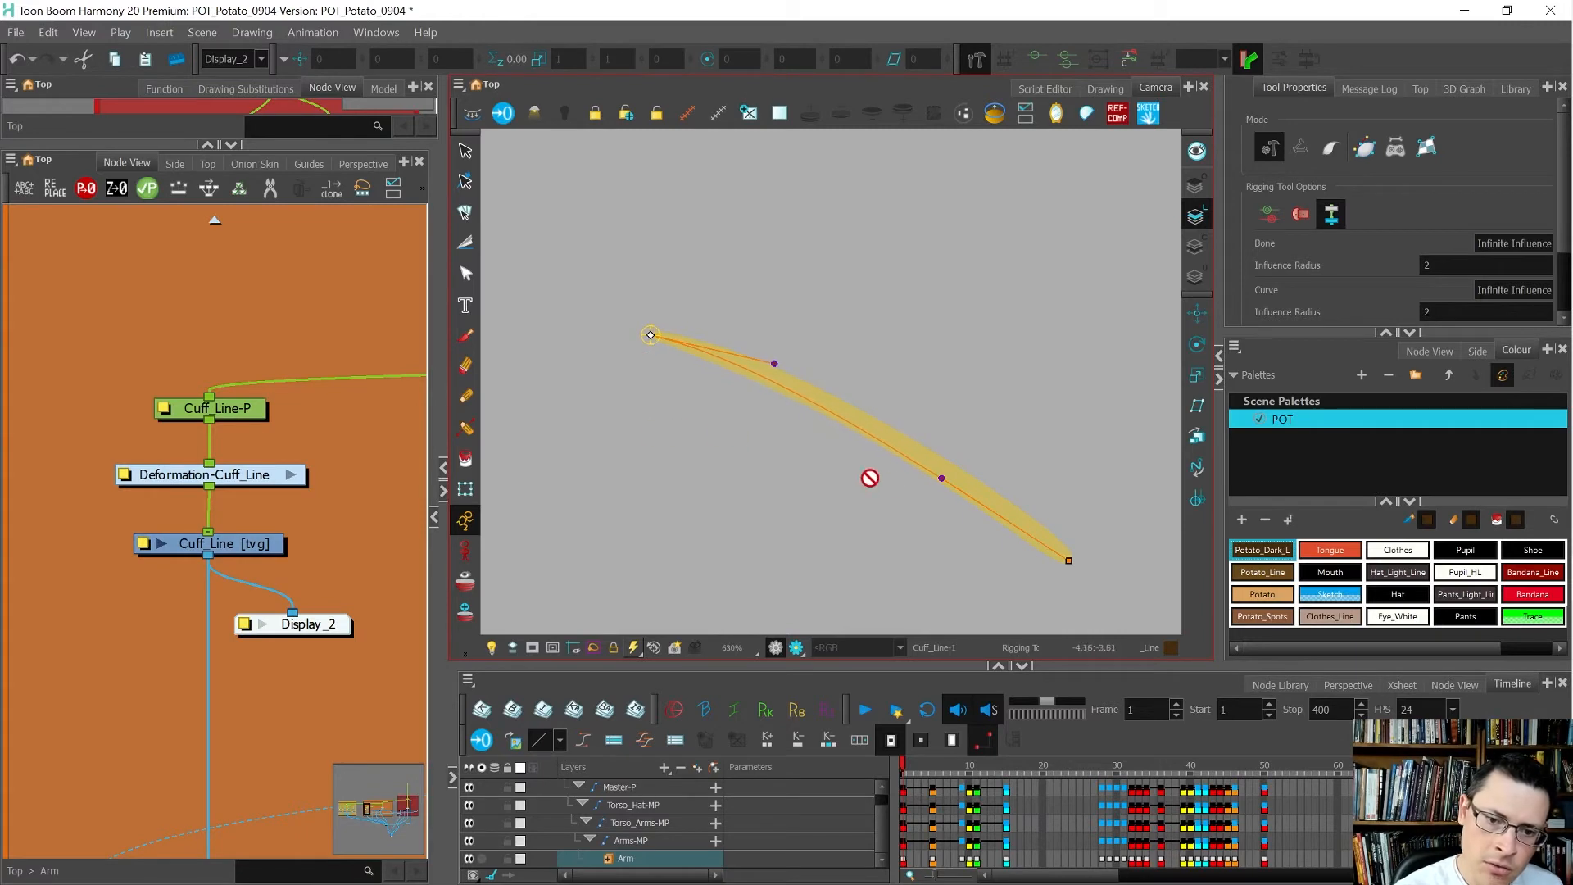
{"action": "left_click", "coordinate": [774, 363]}
{"action": "left_click_drag", "start_coordinate": [943, 477], "coordinate": [942, 464]}
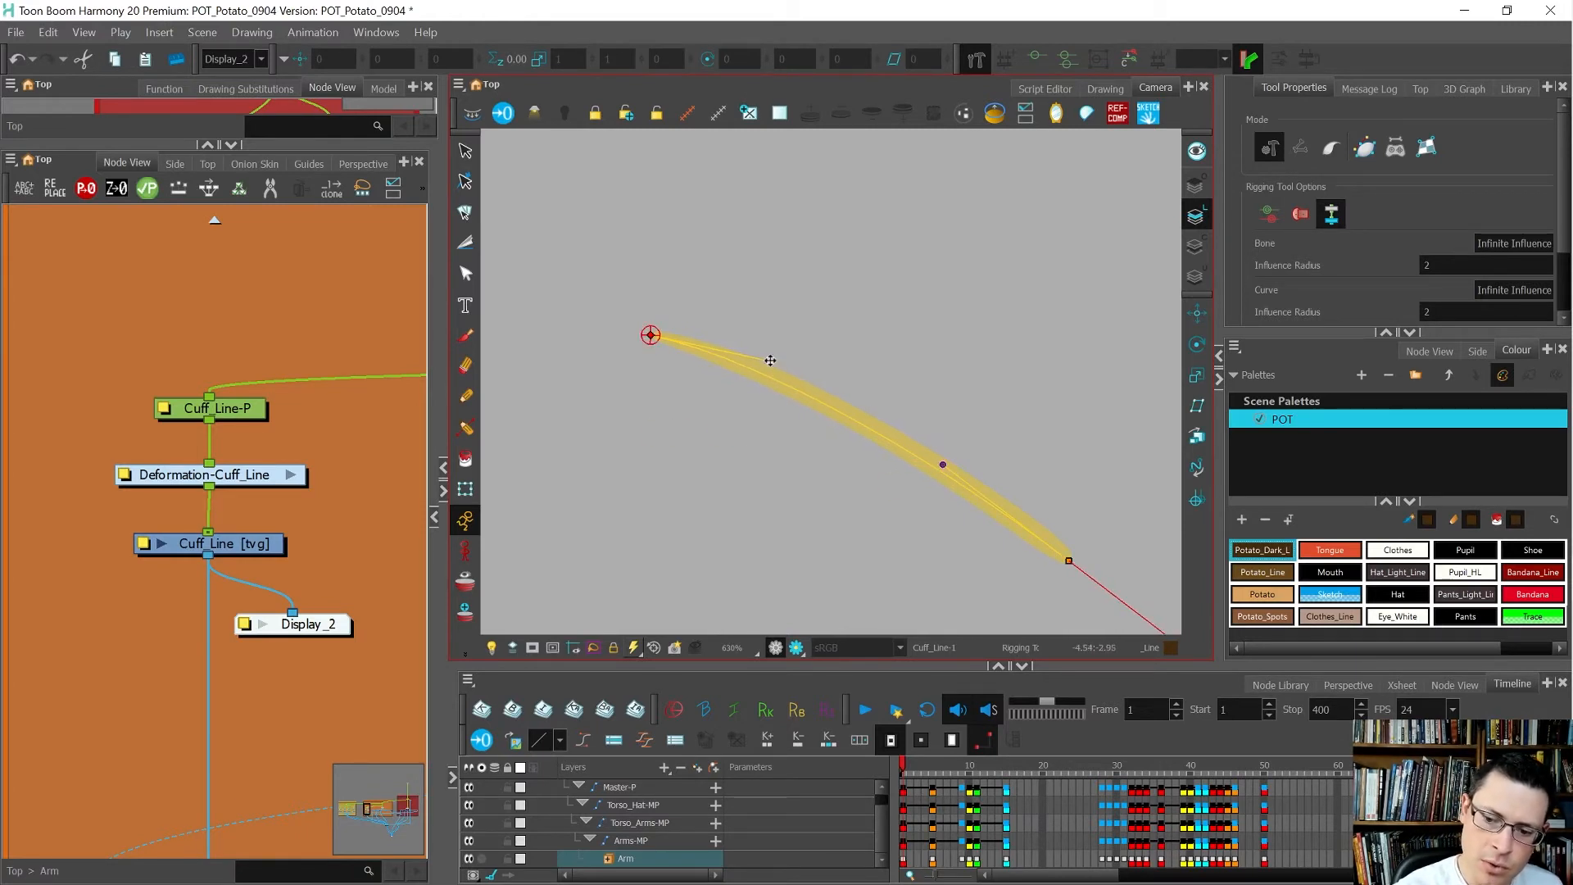
{"action": "left_click_drag", "start_coordinate": [1067, 559], "coordinate": [1070, 563]}
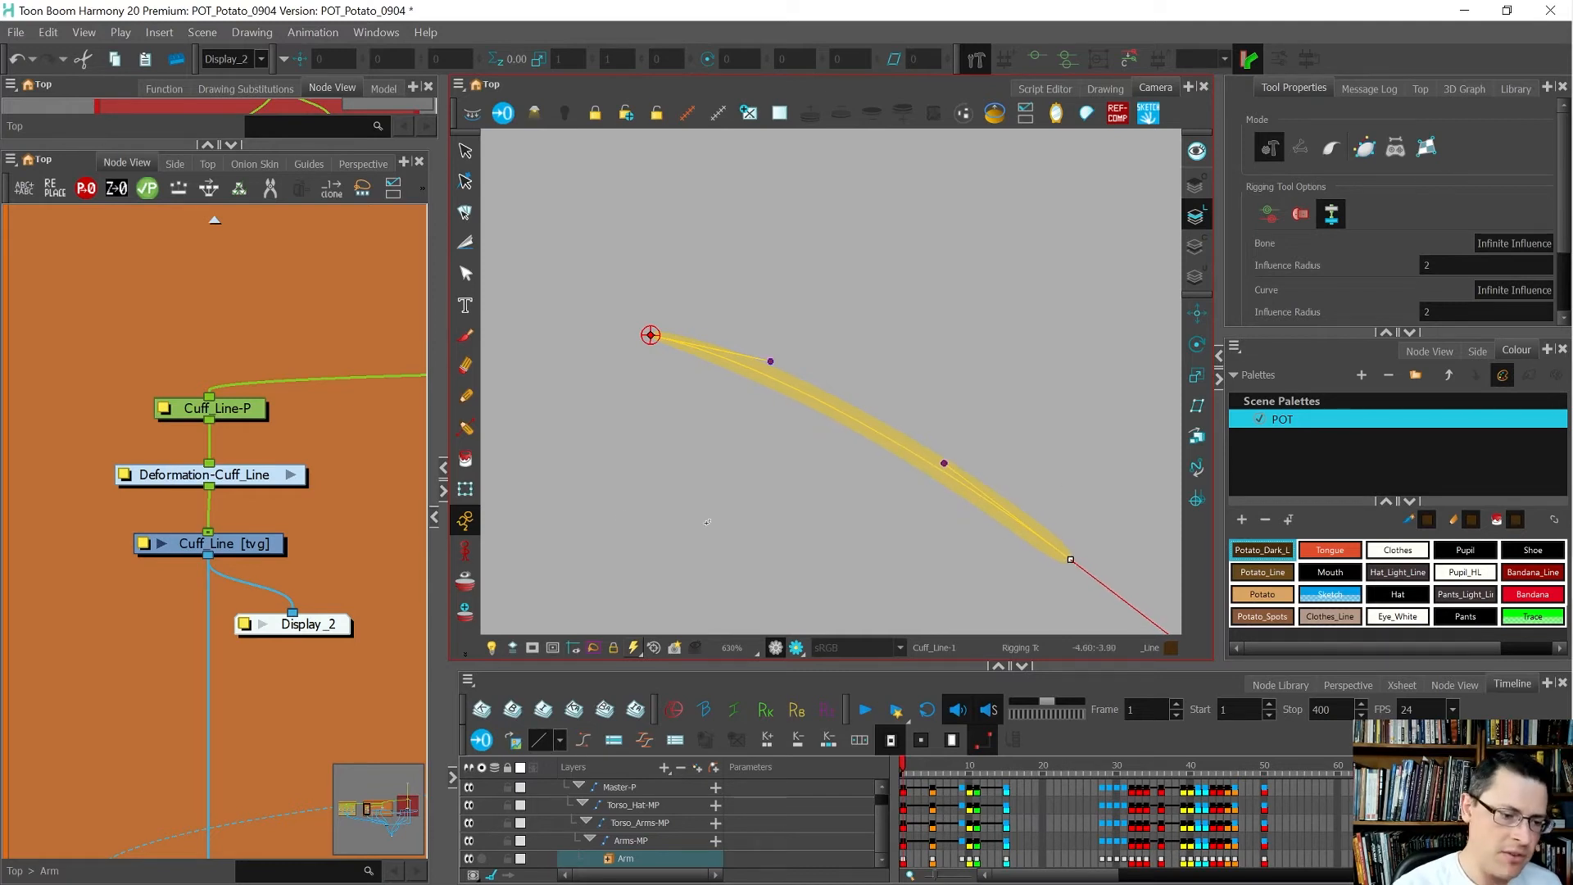
Step: Examine the fitted deformer and the Cuff_Line drawing's pivot with the Transform and Rotate tools
{"action": "left_click", "coordinate": [245, 543]}
{"action": "left_click", "coordinate": [219, 406], "text": "ctrl"}
{"action": "left_click", "coordinate": [615, 440]}
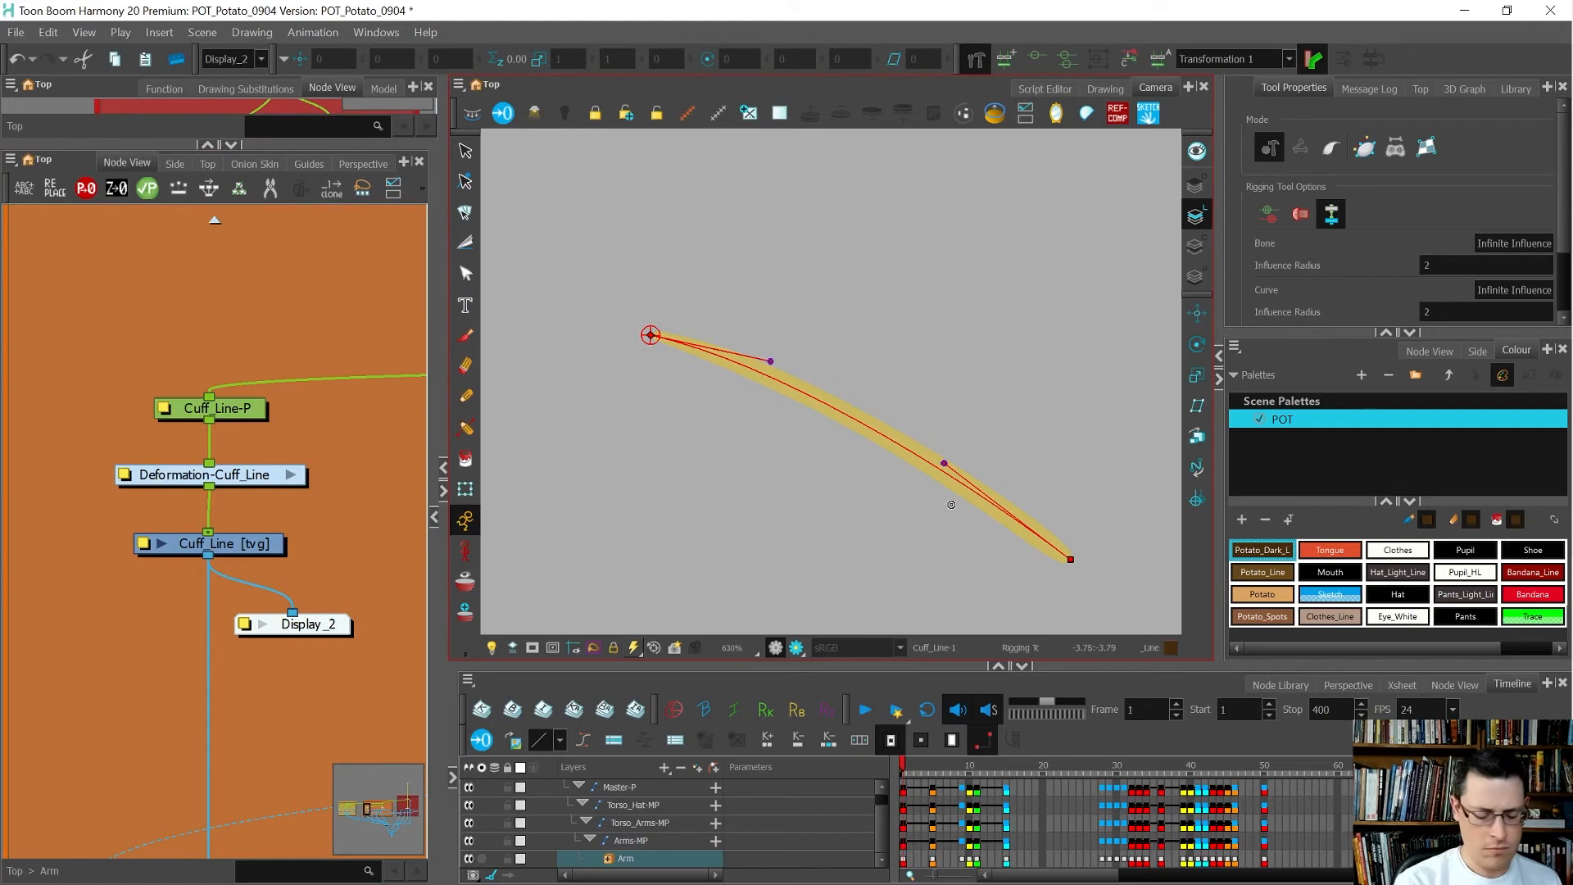
{"action": "key", "text": "shift+t"}
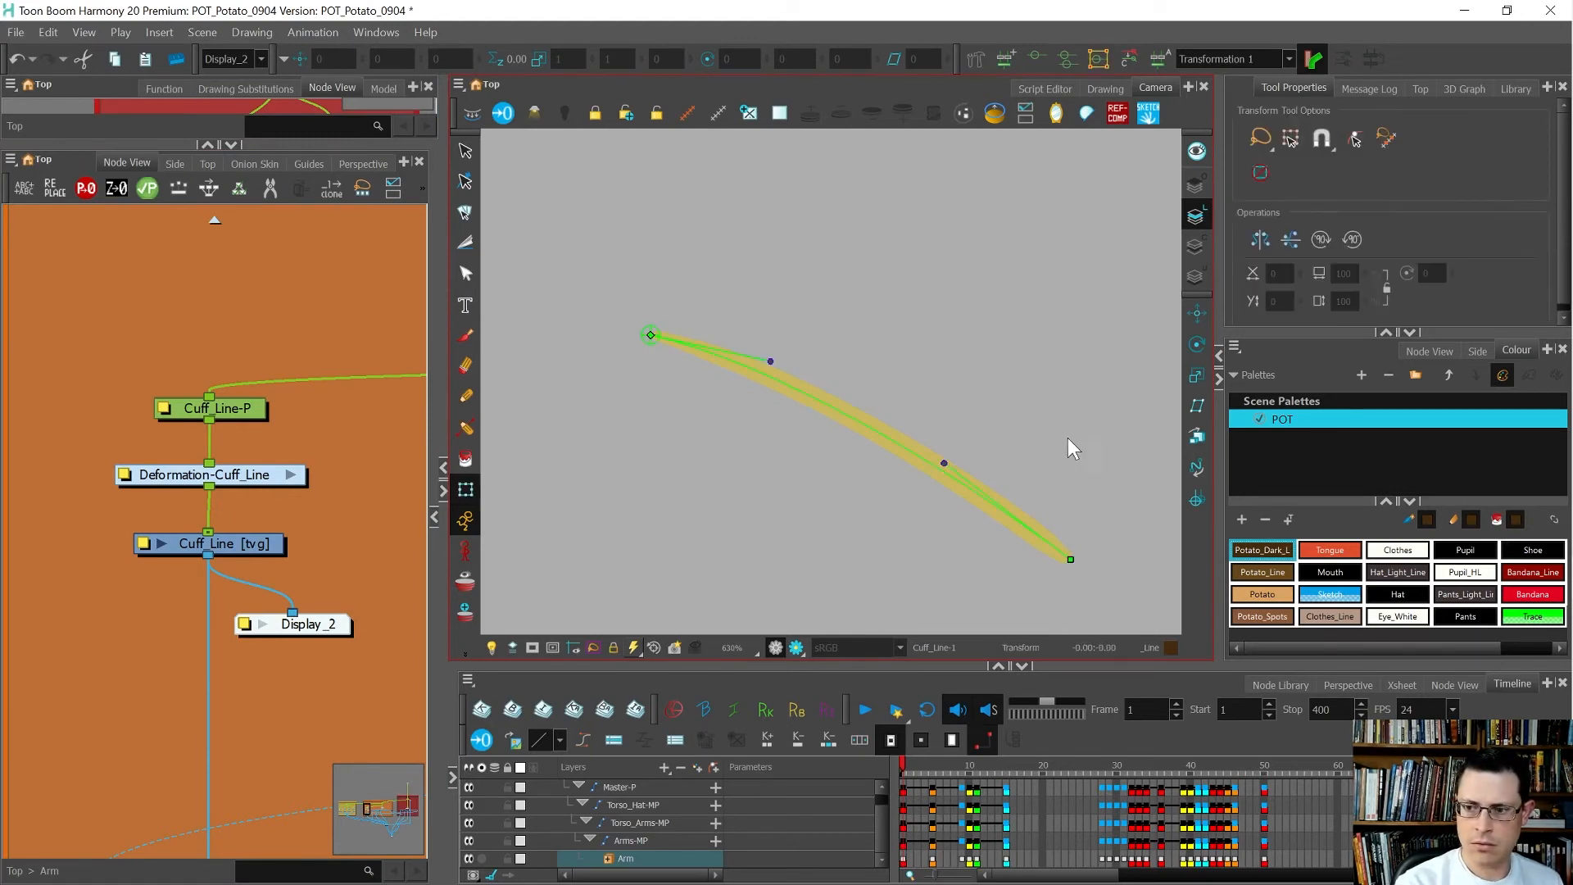
{"action": "key", "text": "alt+3"}
{"action": "scroll", "coordinate": [849, 439], "scroll_direction": "down", "scroll_amount": 6}
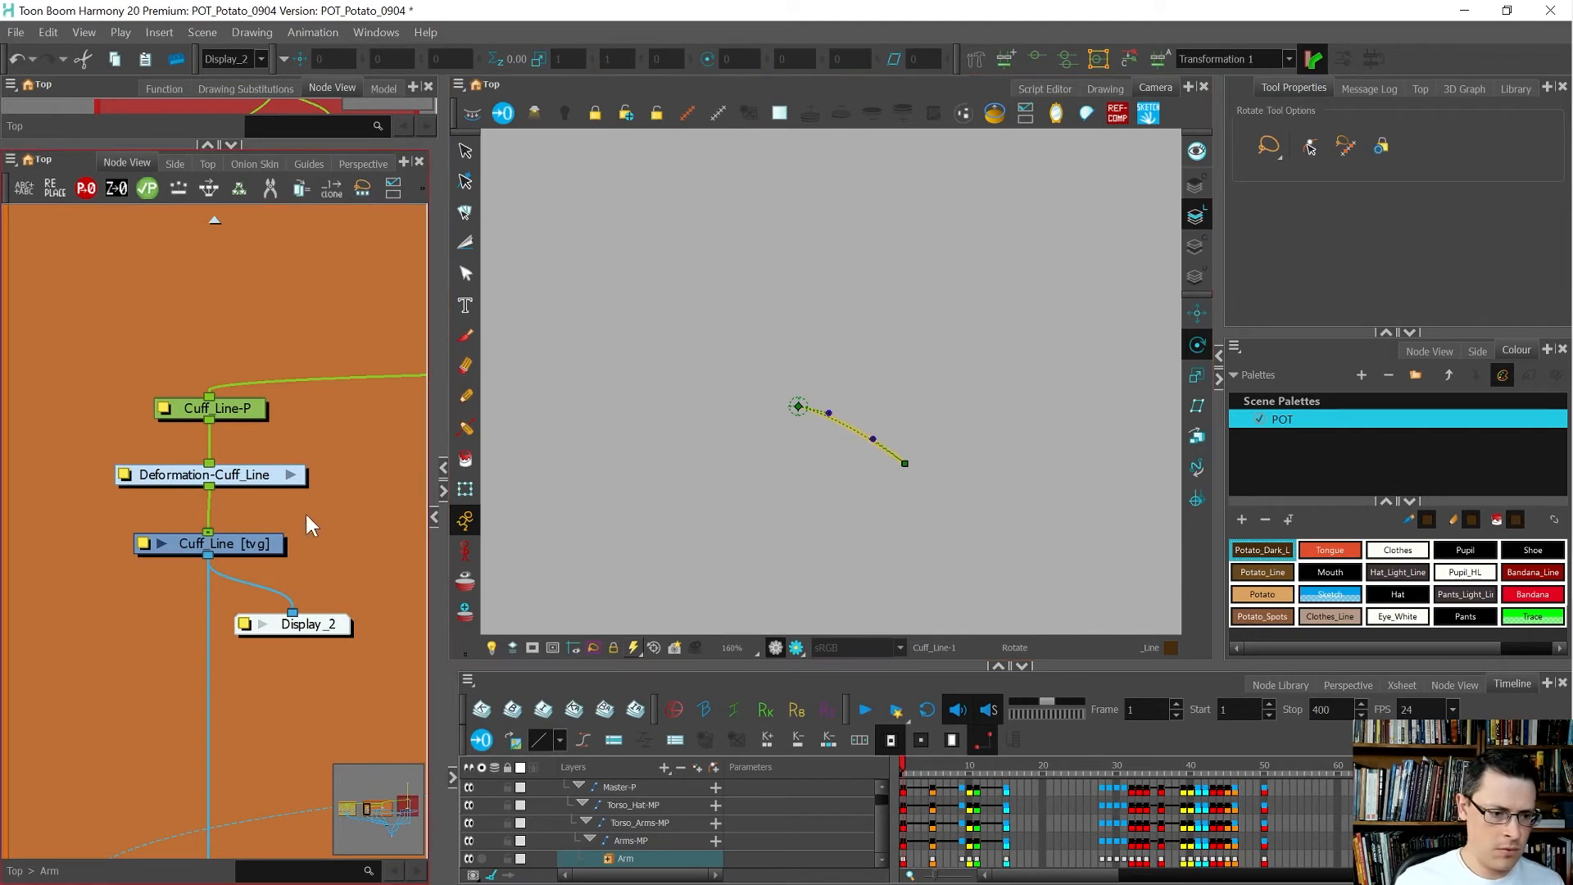
{"action": "left_click", "coordinate": [221, 541]}
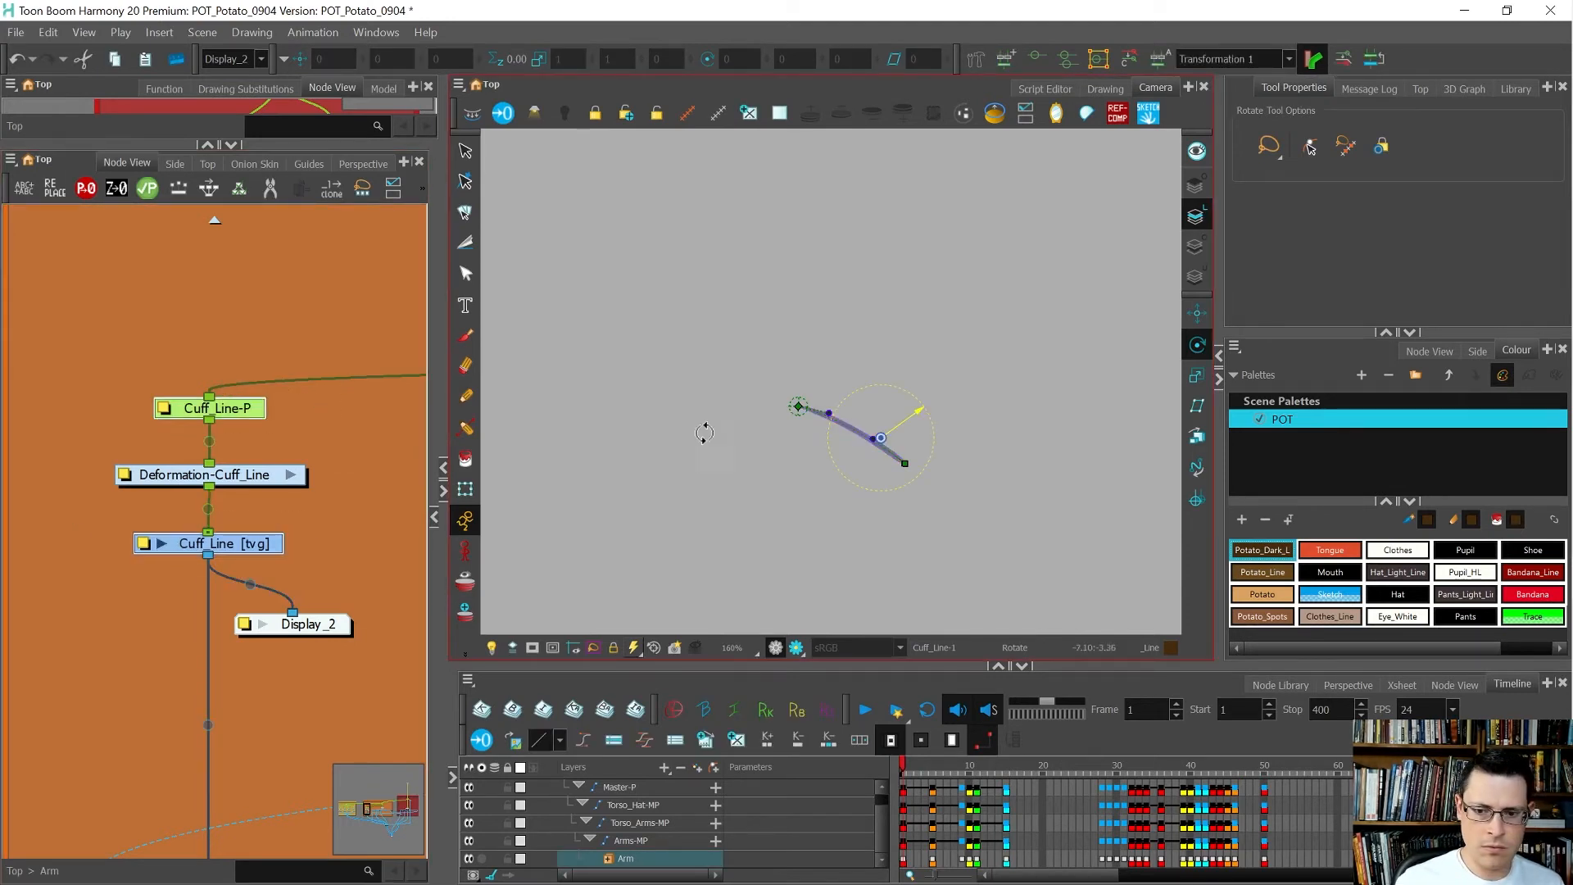
{"action": "scroll", "coordinate": [878, 415], "scroll_direction": "up", "scroll_amount": 6}
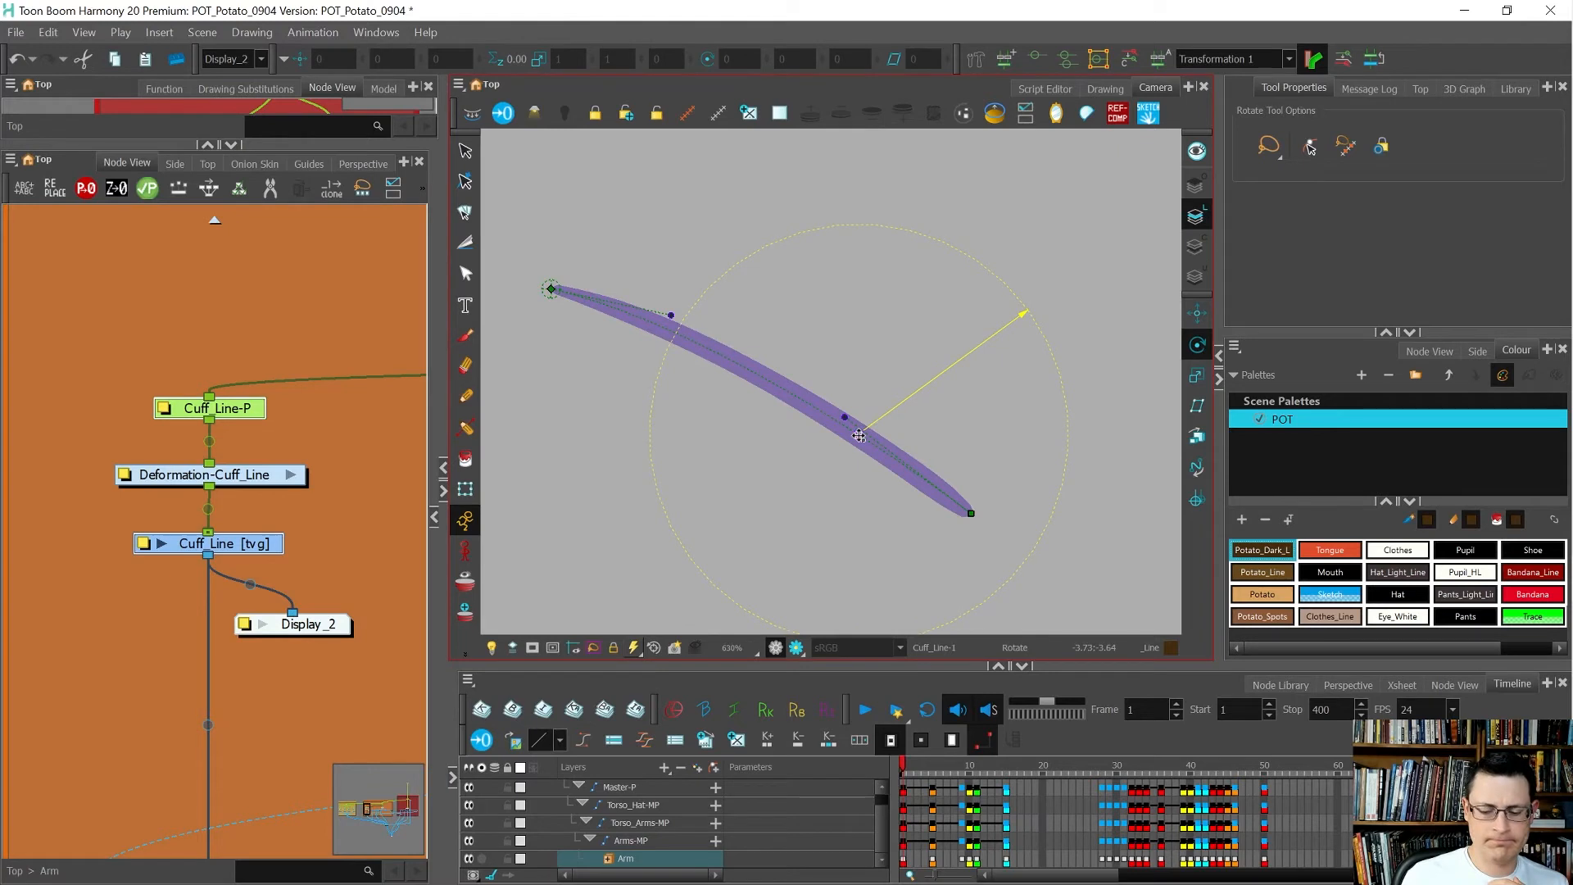
Step: Switch the camera back to the main Display and view the cuff line on the full character
{"action": "left_click", "coordinate": [263, 58]}
{"action": "left_click", "coordinate": [254, 99]}
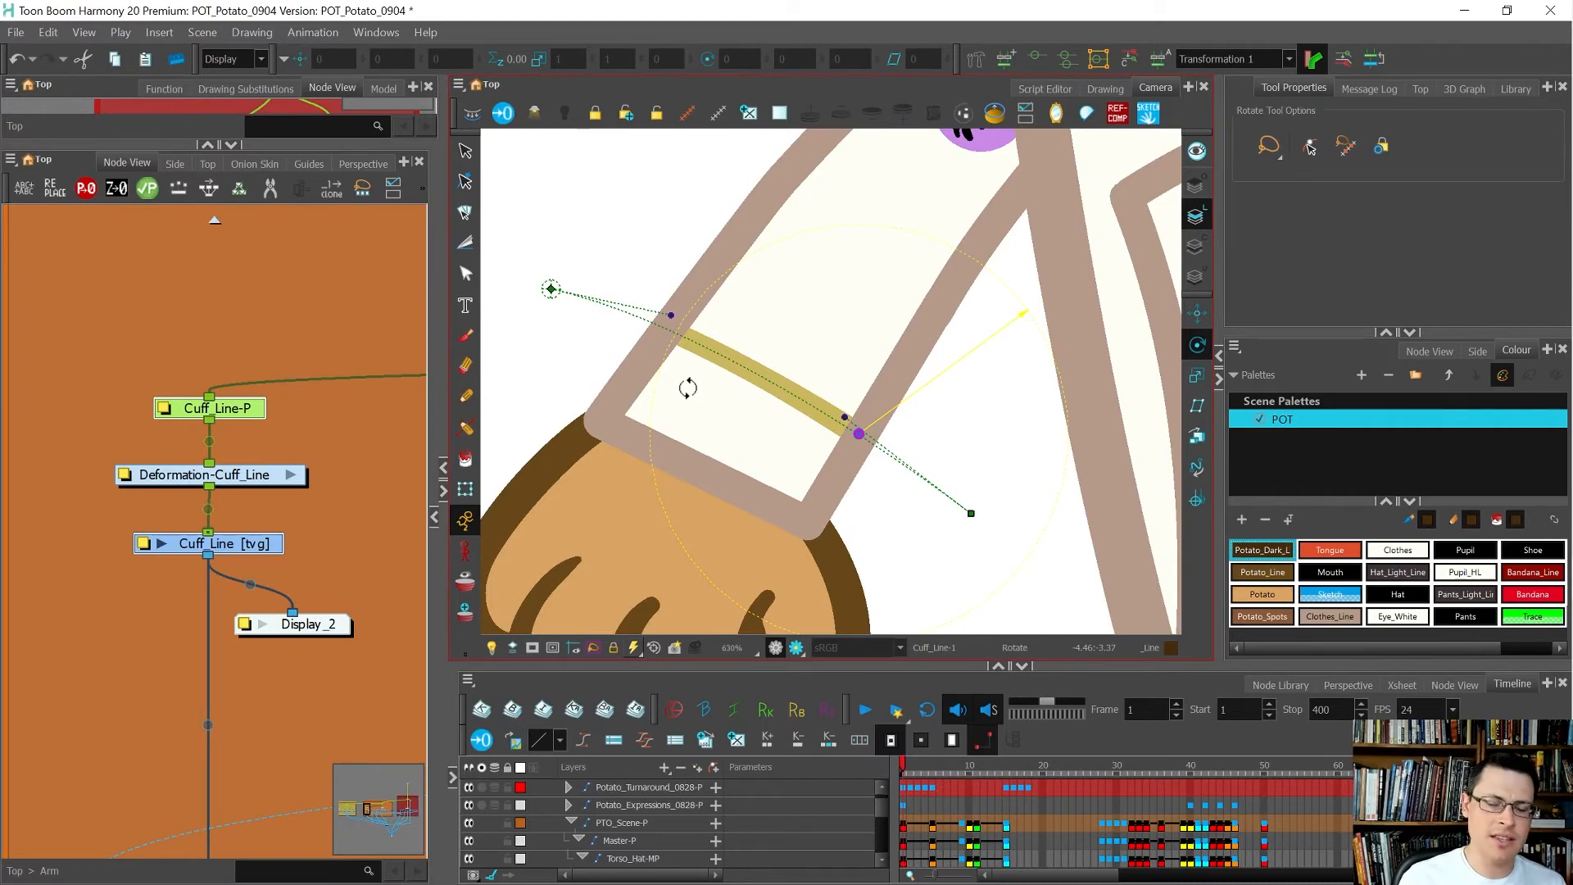
{"action": "scroll", "coordinate": [687, 388], "scroll_direction": "down", "scroll_amount": 7}
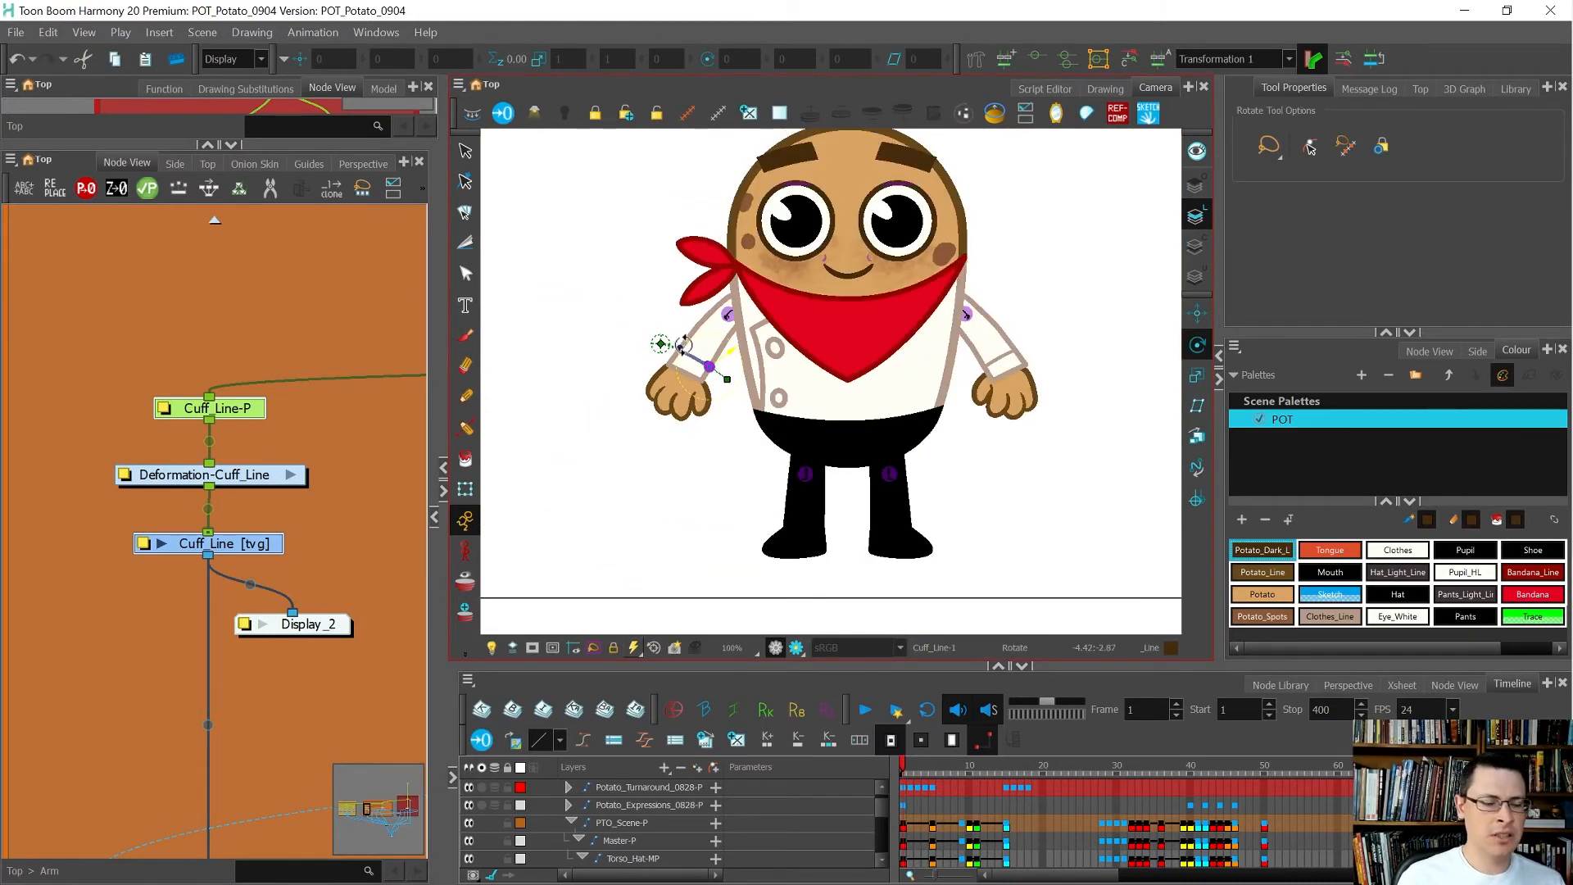
{"action": "scroll", "coordinate": [250, 320], "scroll_direction": "down", "scroll_amount": 3}
Step: Delete the temporary Display_2 node inside the Arm group and save the scene
{"action": "left_click", "coordinate": [213, 219]}
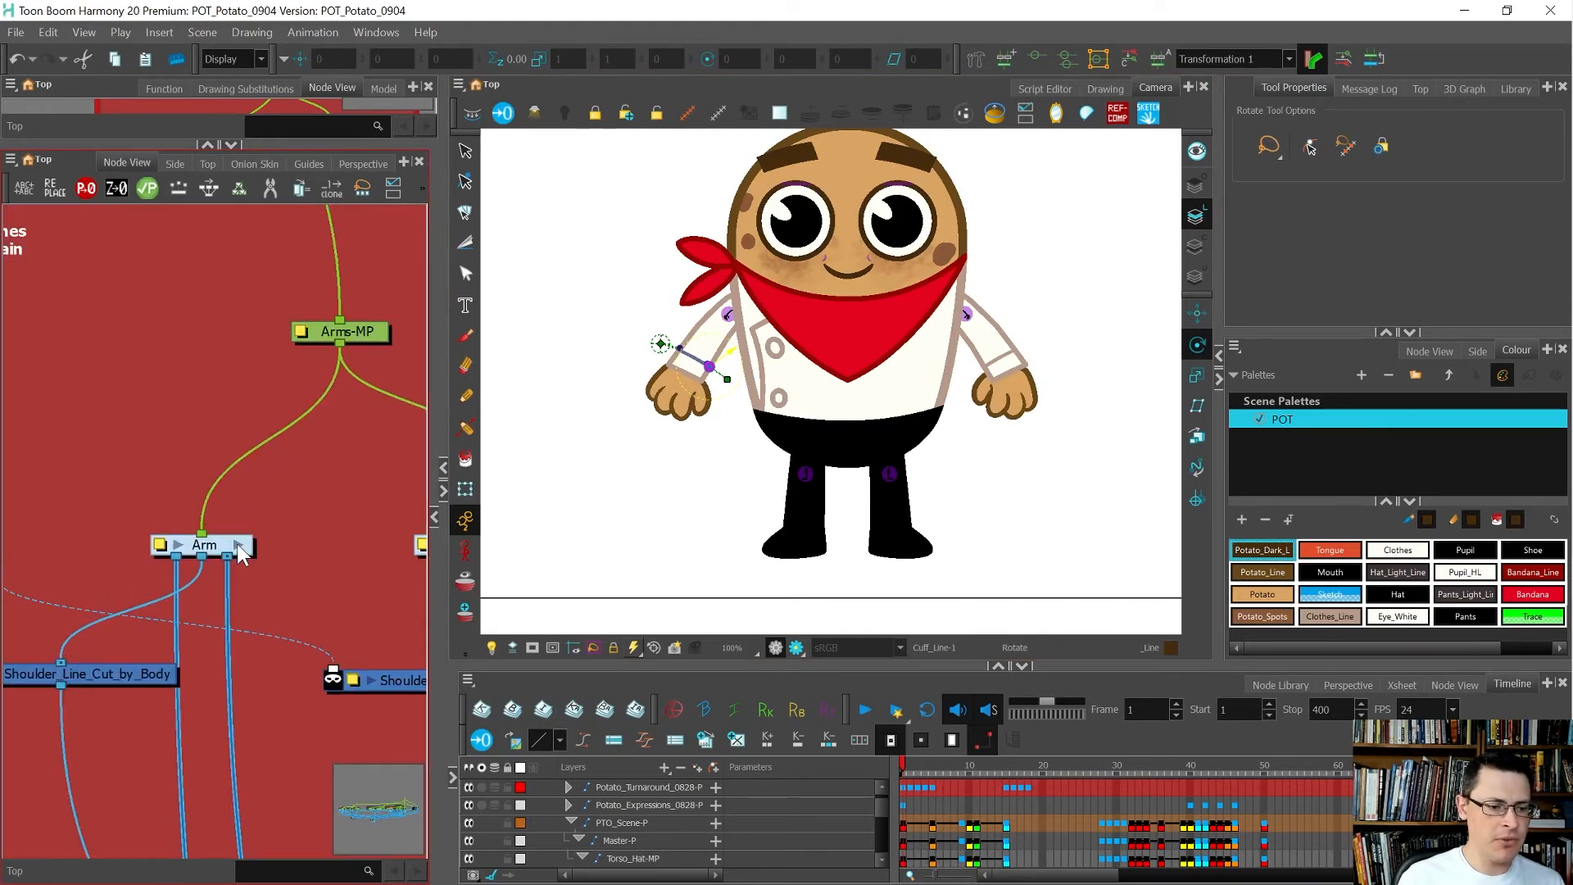
{"action": "left_click", "coordinate": [228, 542]}
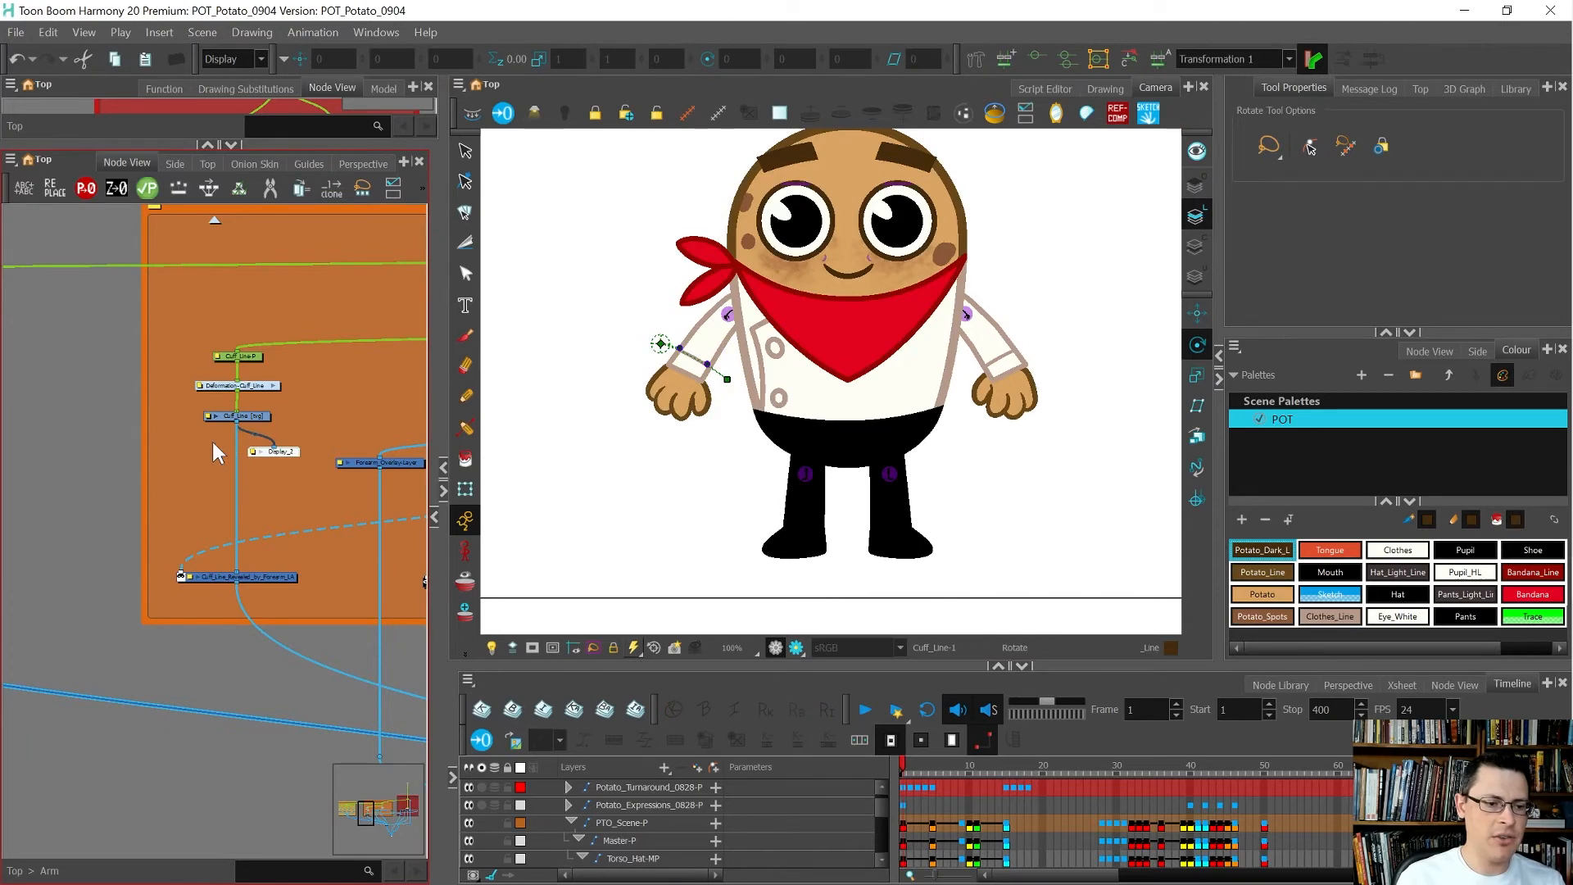
{"action": "key", "text": "Delete"}
{"action": "key", "text": "ctrl+s"}
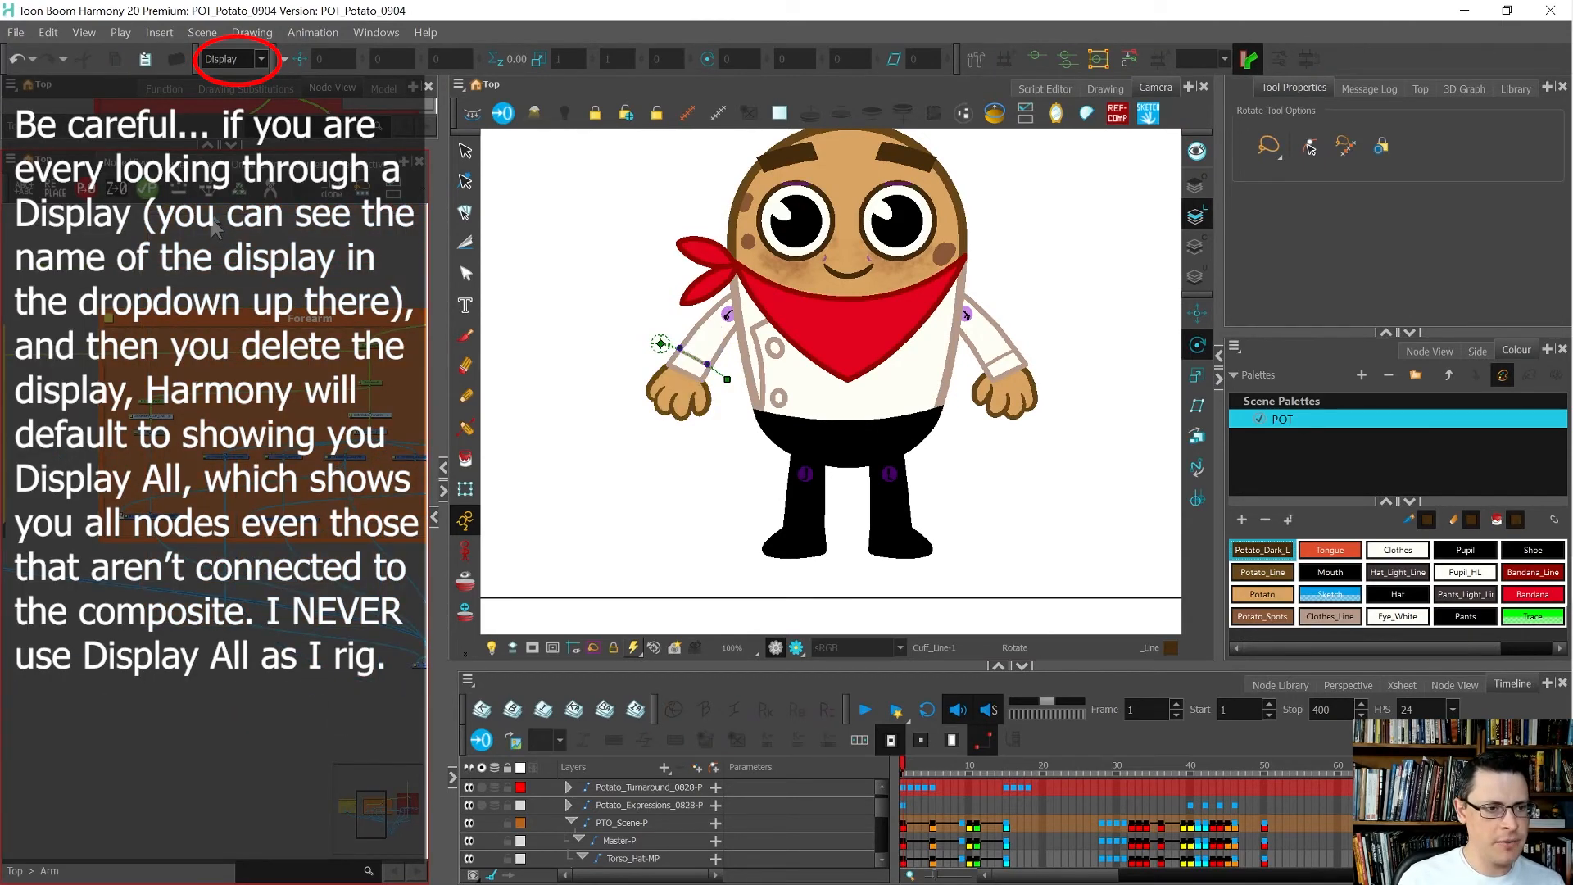
Step: Return the lower node view to the top level and widen it to show the whole Arm backdrop
{"action": "key", "text": "ctrl+shift+Return"}
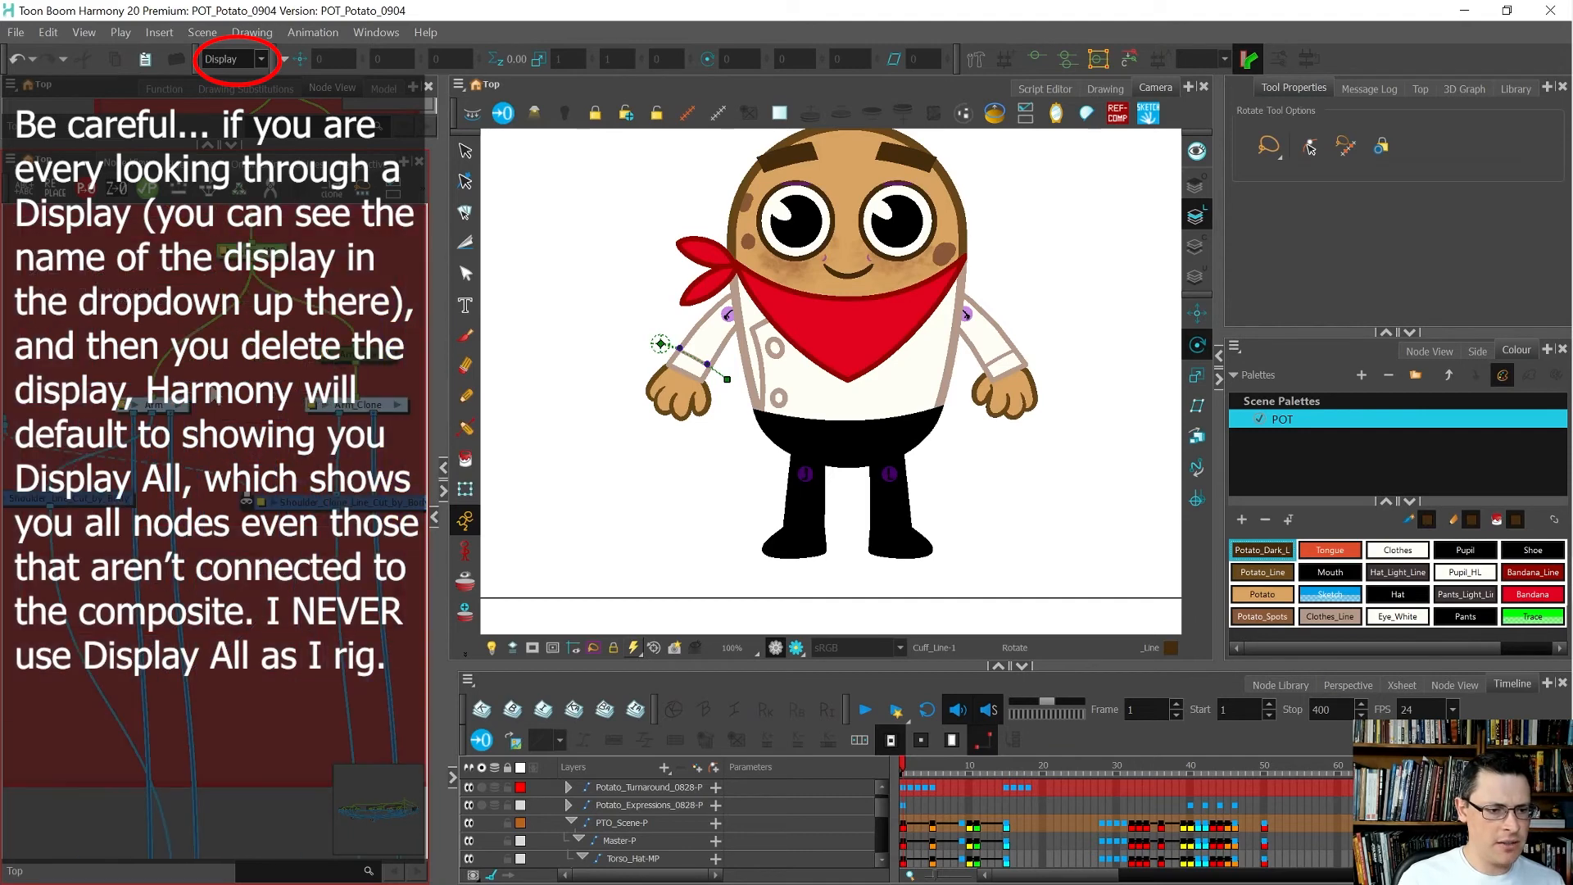
{"action": "left_click_drag", "start_coordinate": [442, 305], "coordinate": [714, 305]}
{"action": "scroll", "coordinate": [463, 356], "scroll_direction": "up", "scroll_amount": 1}
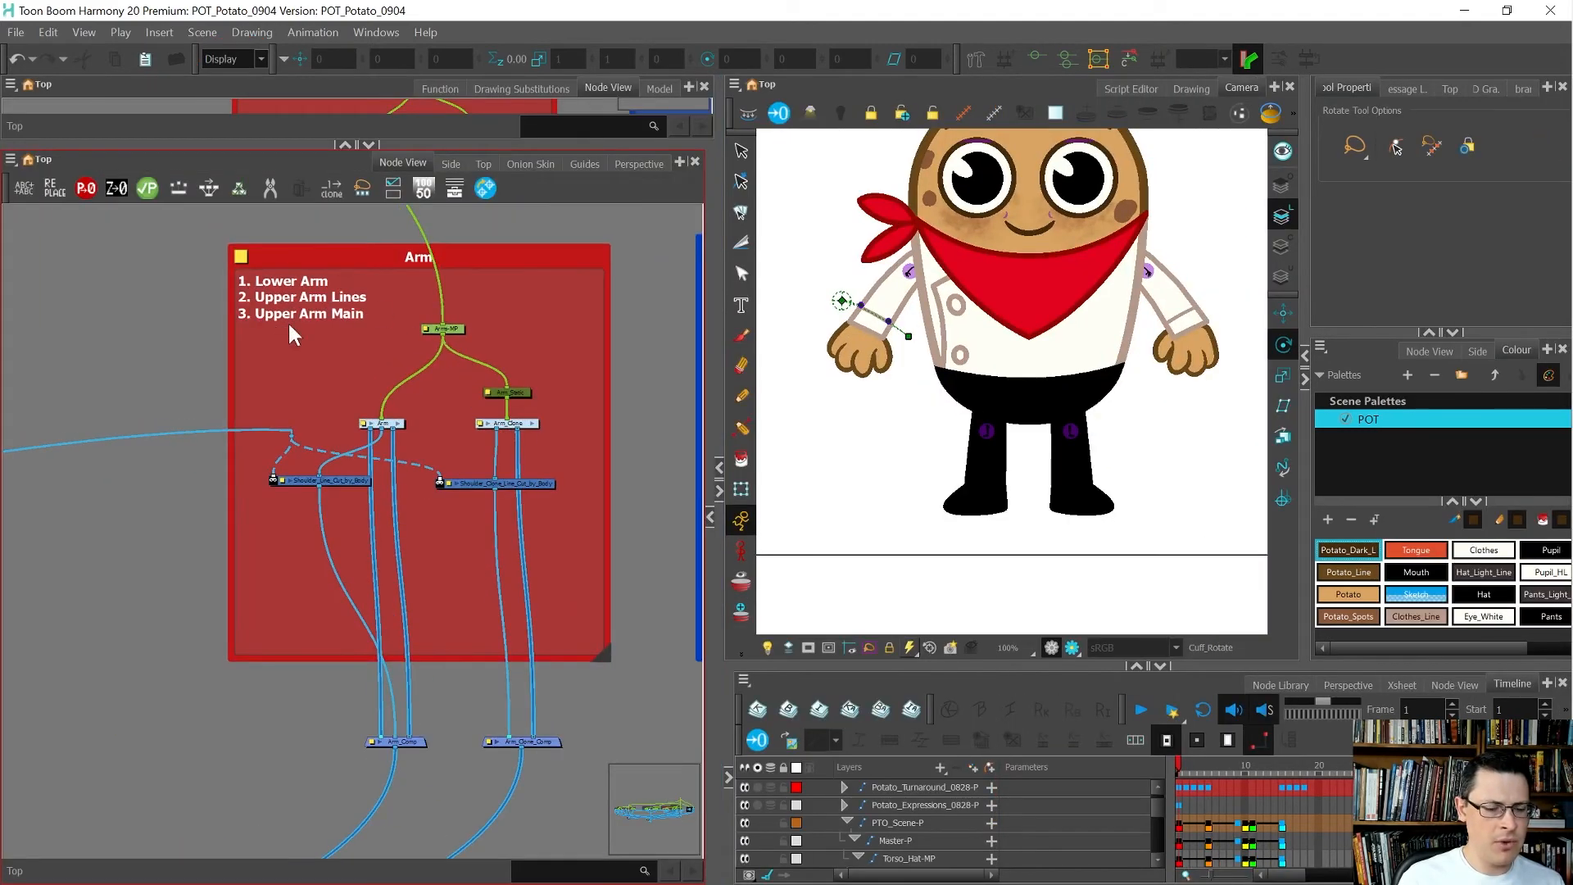
{"action": "scroll", "coordinate": [504, 495], "scroll_direction": "up", "scroll_amount": 1}
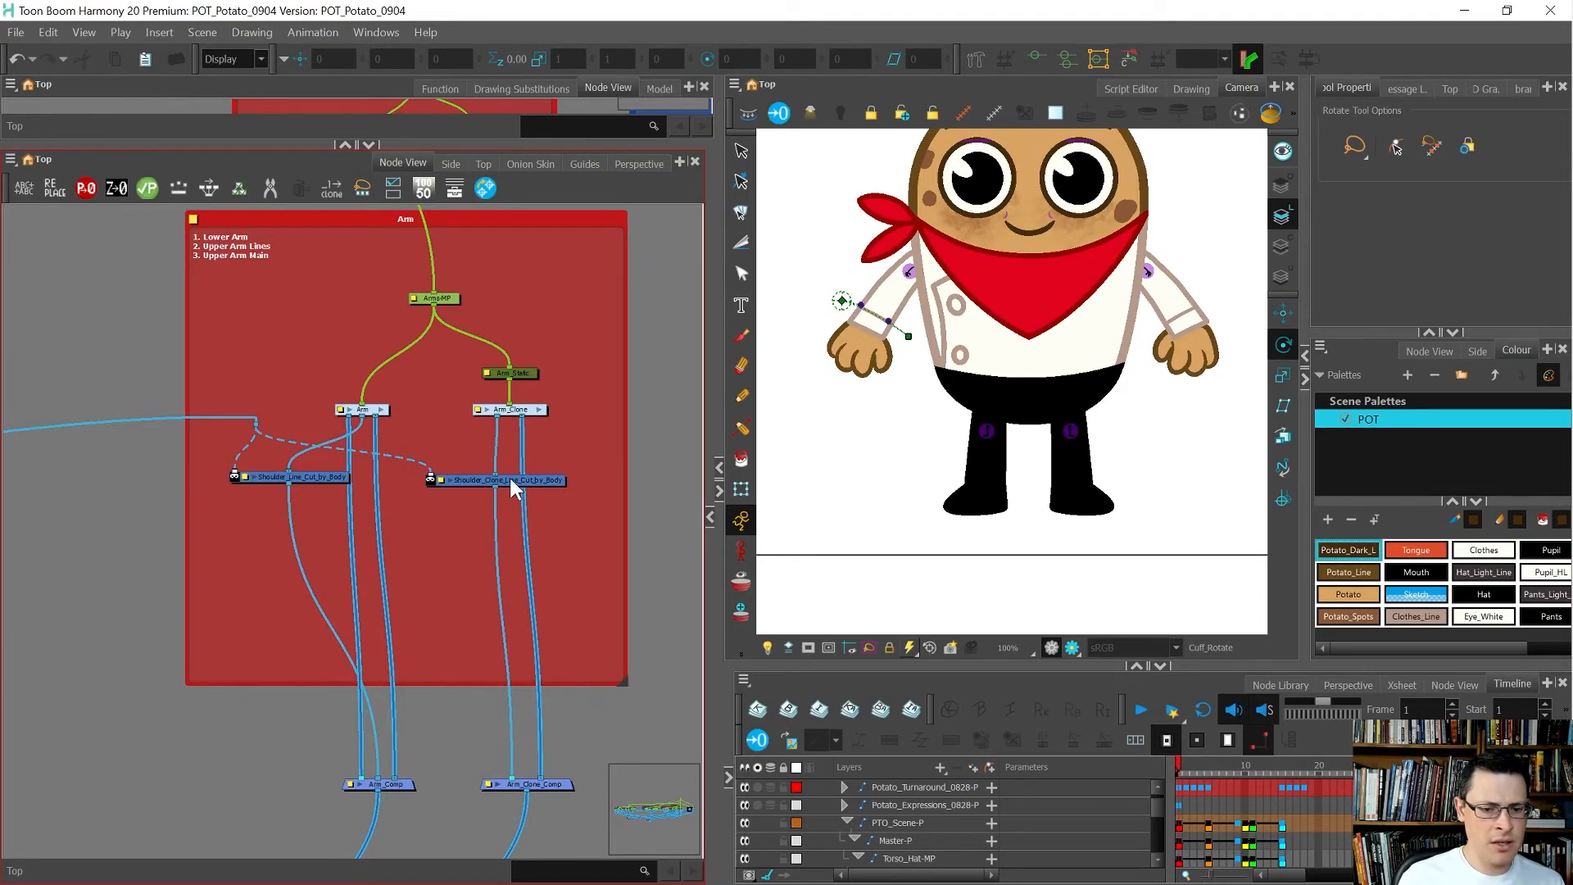
Step: Try deleting and detaching the cloned arm's connections to Arm_Clone_Comp, undoing each change
{"action": "left_click", "coordinate": [537, 673]}
{"action": "key", "text": "Delete"}
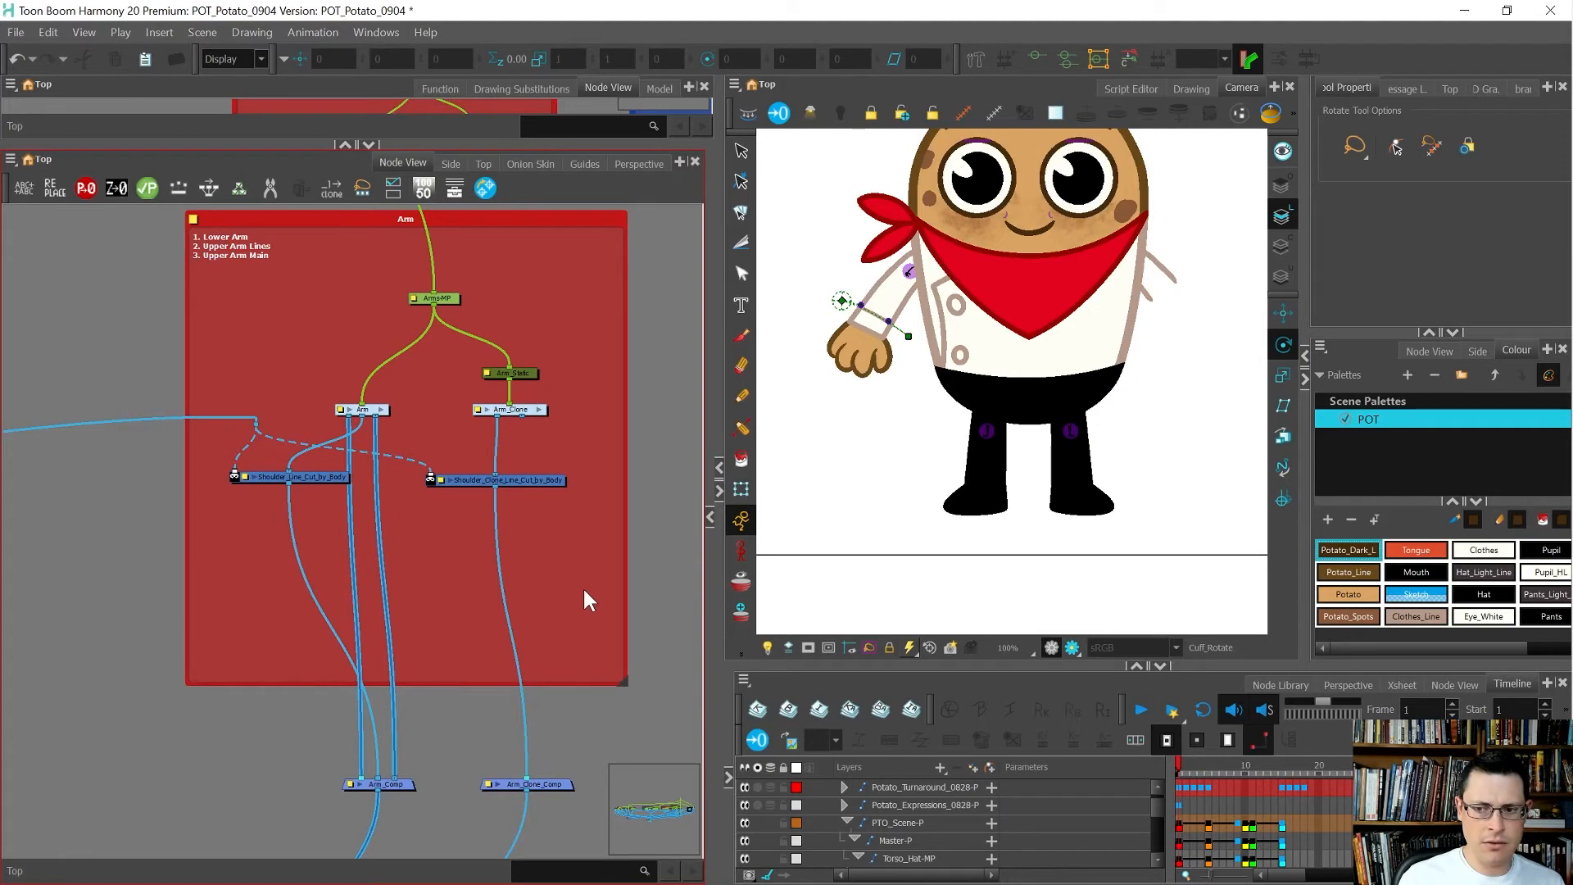
{"action": "key", "text": "ctrl+z"}
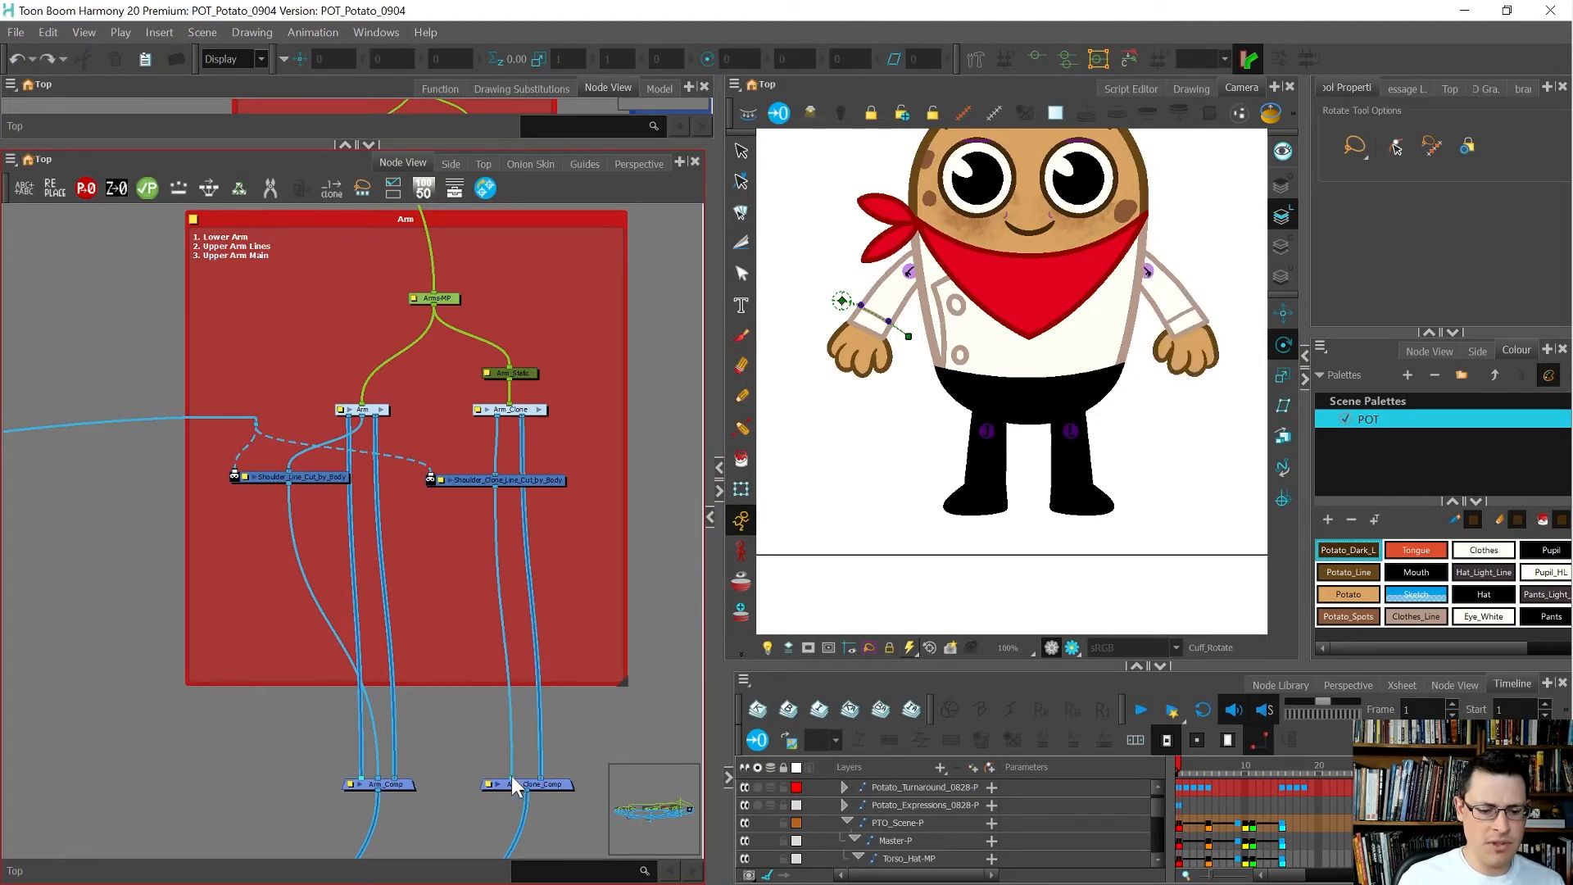
{"action": "left_click_drag", "start_coordinate": [511, 777], "coordinate": [434, 622]}
{"action": "key", "text": "ctrl+z"}
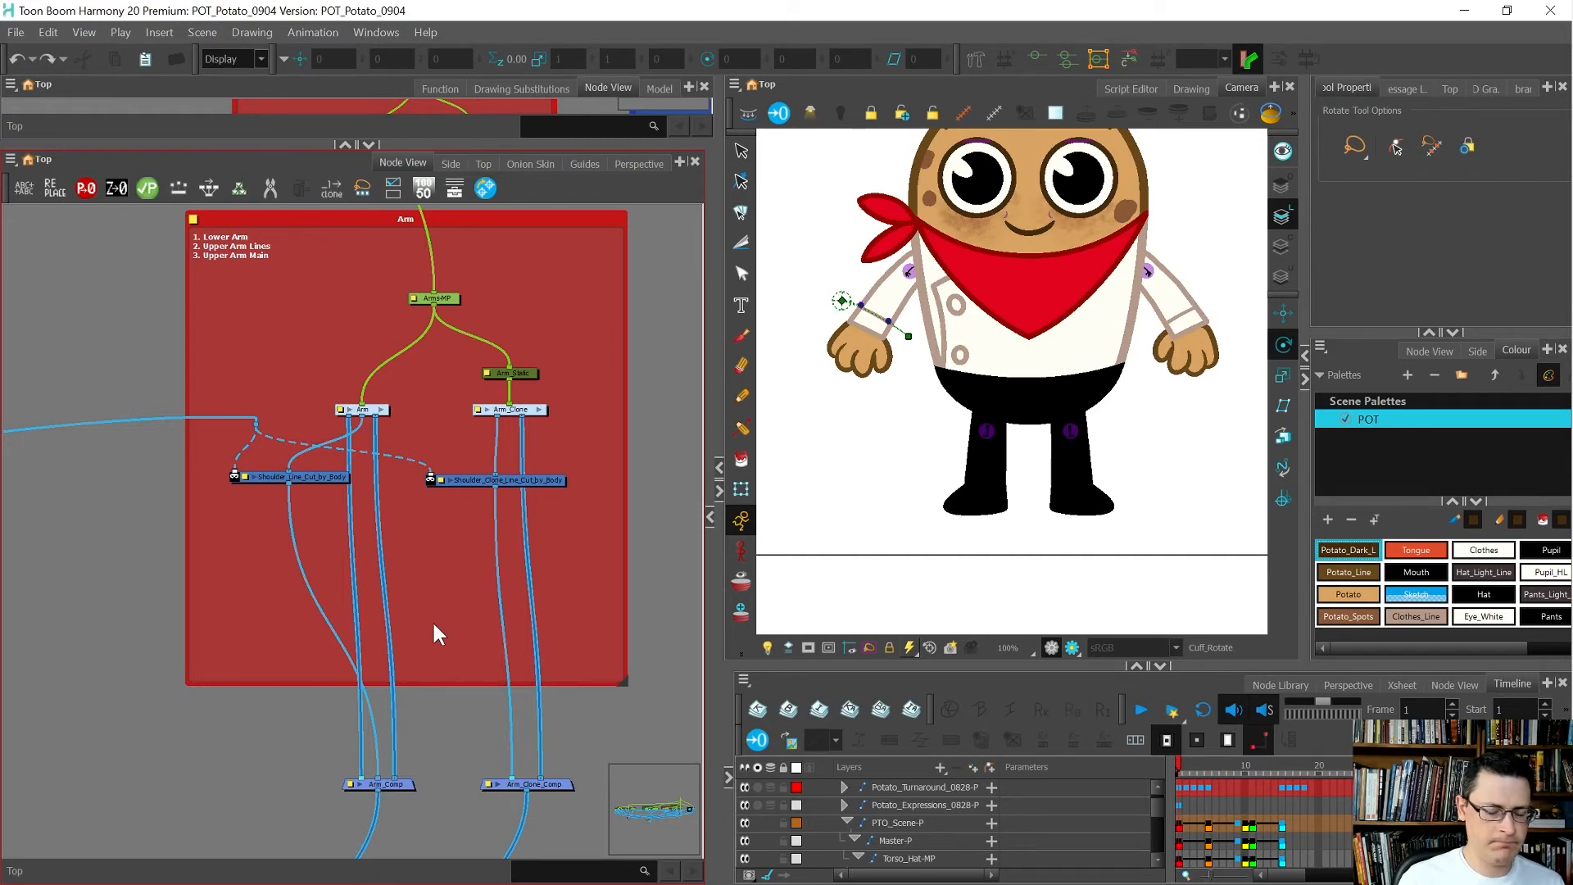
Step: Rename the existing Arm_Clone group as Arm_Clone_PREVIOUS
{"action": "double_click", "coordinate": [477, 410]}
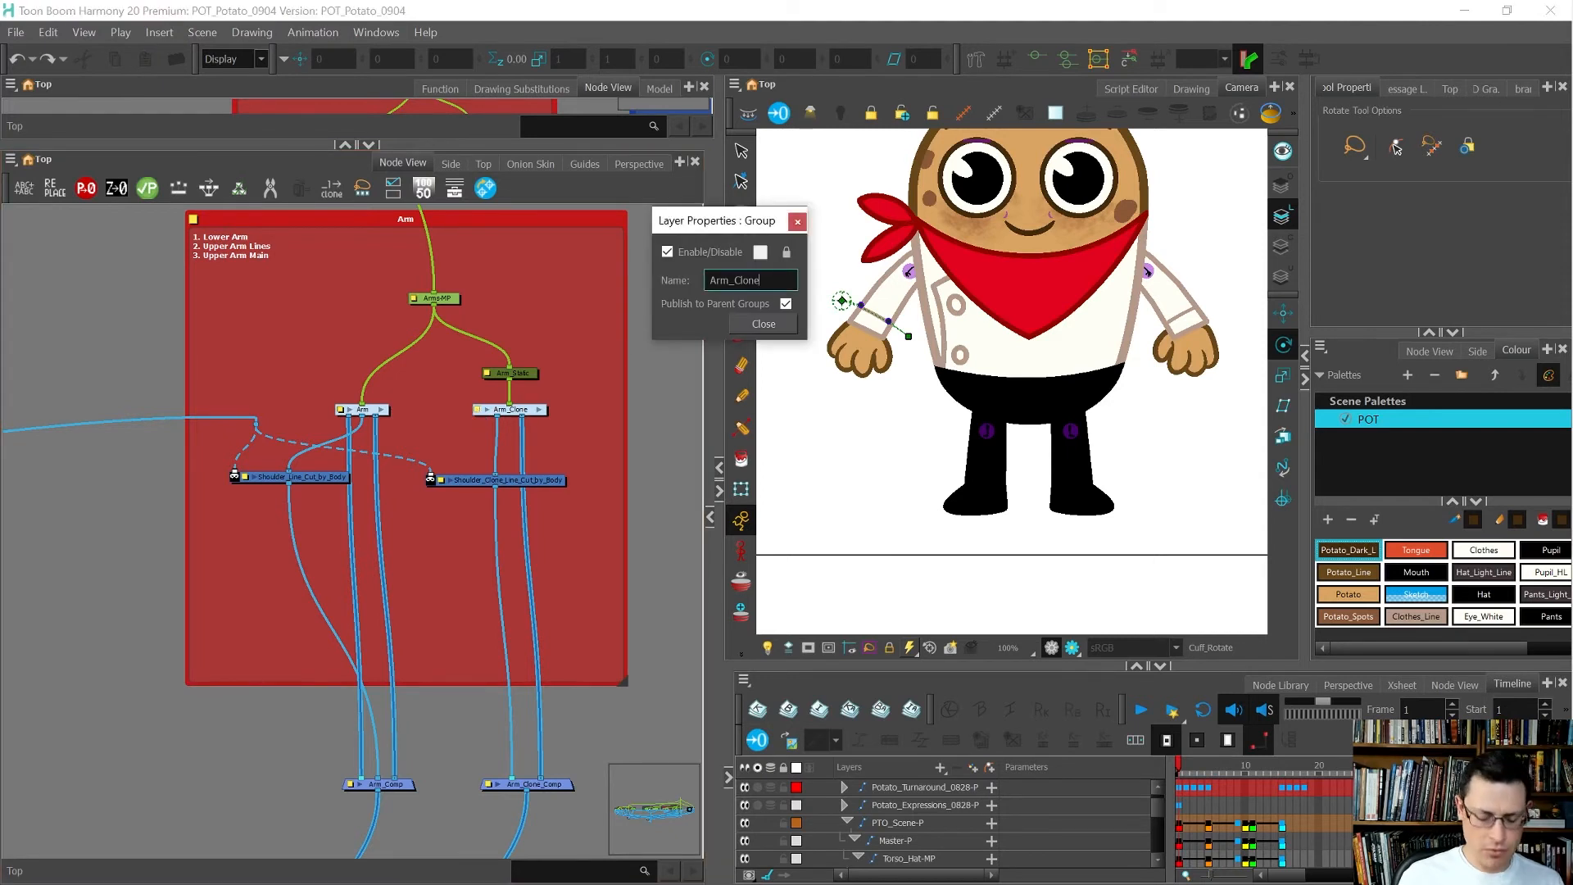
{"action": "type", "text": "_PREVIOUS"}
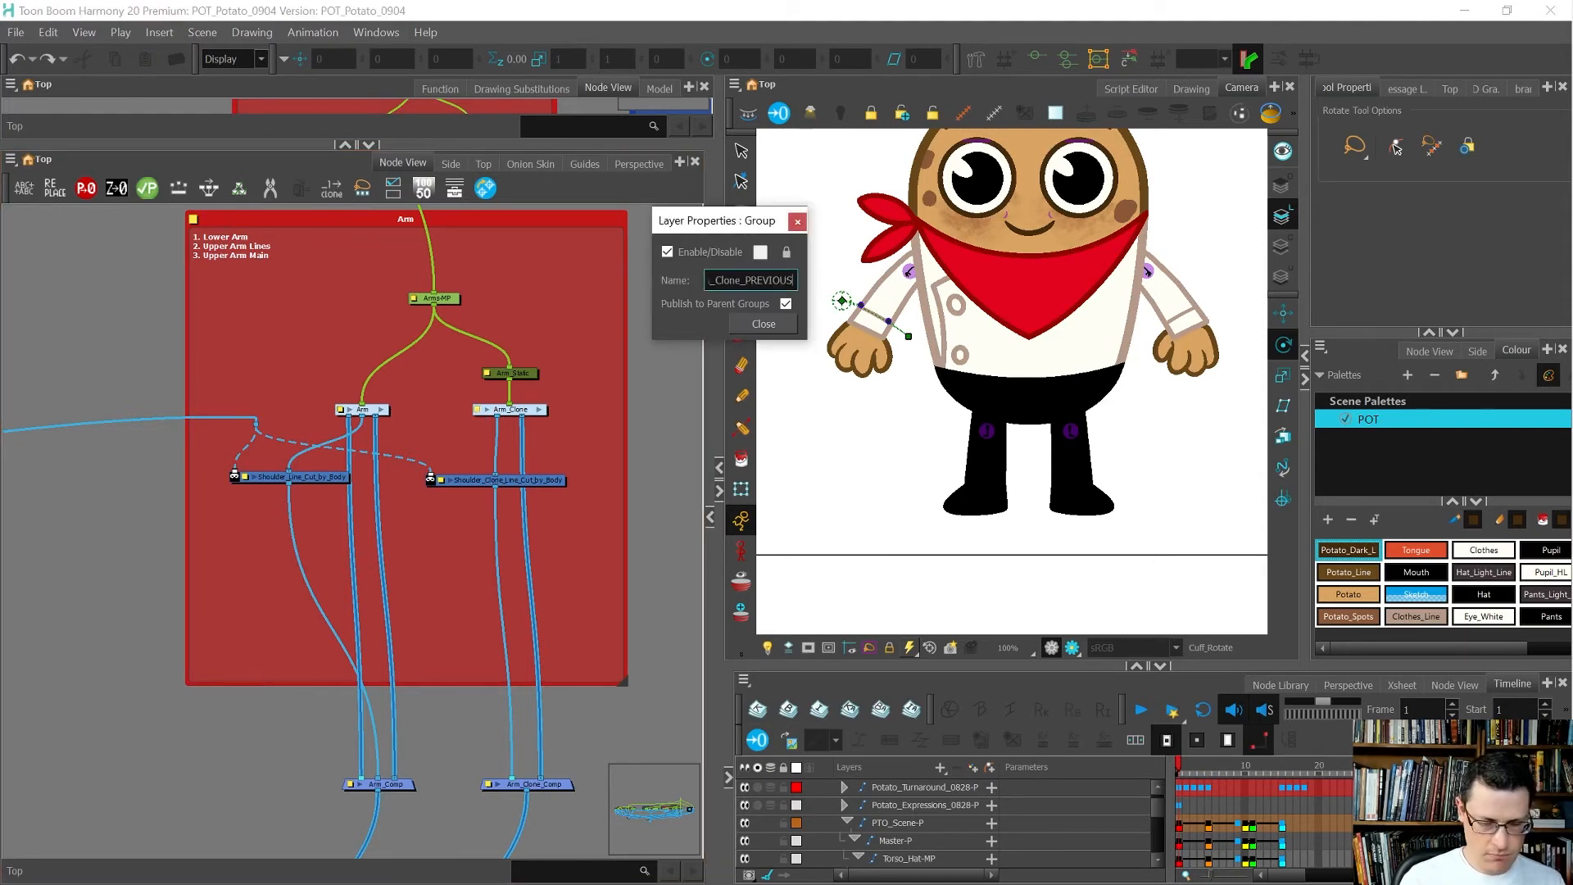
{"action": "key", "text": "Return"}
{"action": "left_click", "coordinate": [764, 324]}
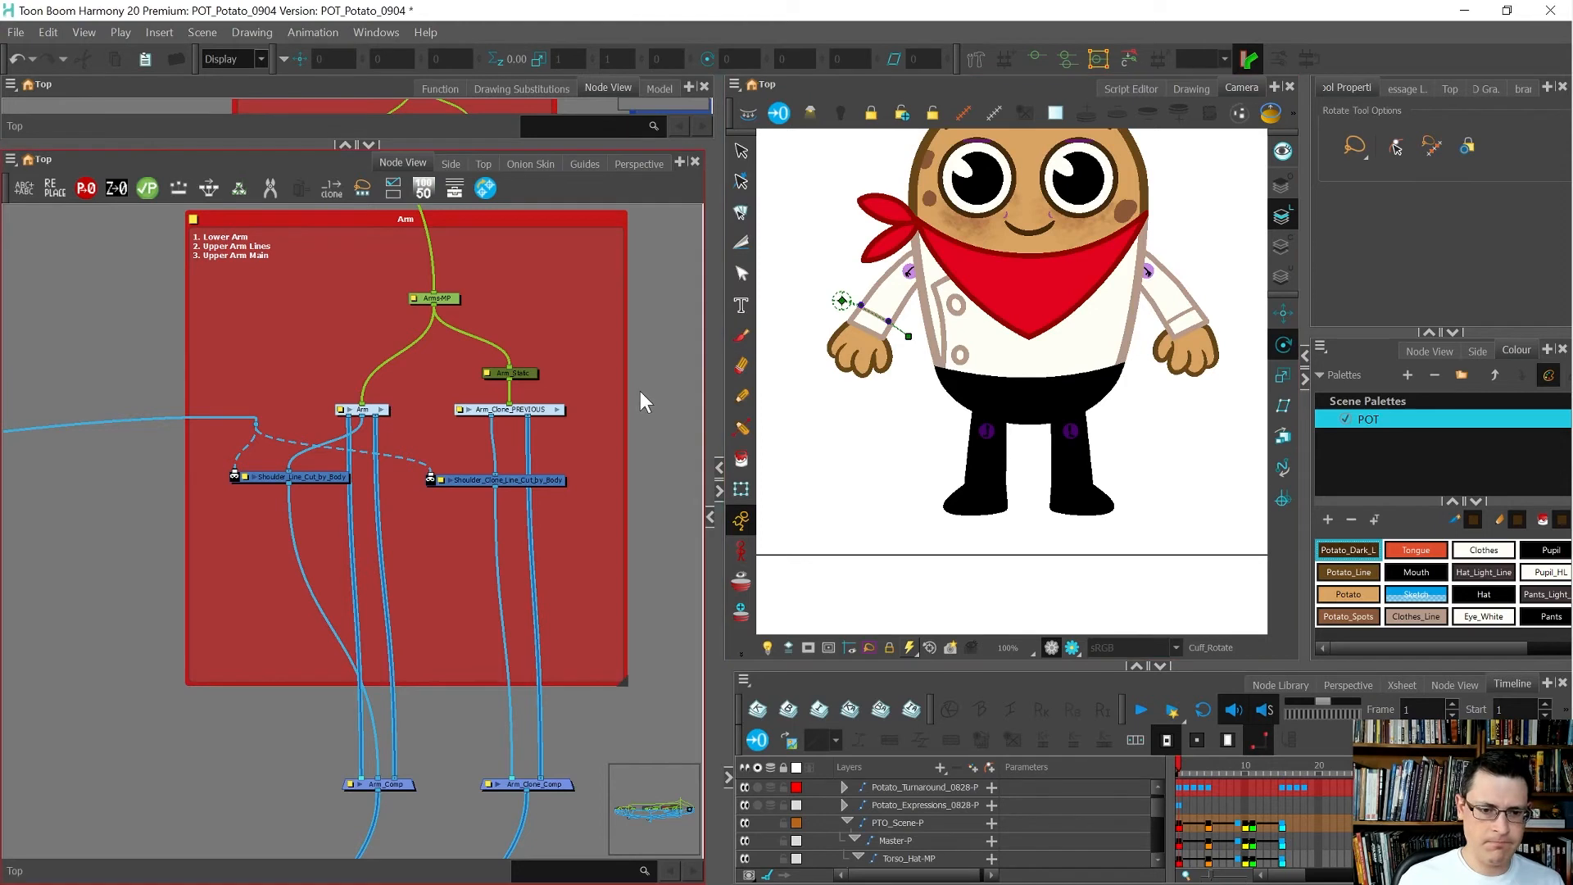
Step: Spread out the Arm and Arm_Clone_PREVIOUS groups, both shoulder line cutters and Arm_Comp to make room for another arm group
{"action": "left_click_drag", "start_coordinate": [452, 421], "coordinate": [534, 494]}
{"action": "left_click", "coordinate": [483, 459]}
{"action": "left_click", "coordinate": [420, 499]}
{"action": "left_click_drag", "start_coordinate": [262, 474], "coordinate": [217, 505]}
{"action": "left_click_drag", "start_coordinate": [227, 362], "coordinate": [294, 461]}
{"action": "left_click_drag", "start_coordinate": [293, 461], "coordinate": [234, 466]}
{"action": "left_click", "coordinate": [391, 380]}
{"action": "left_click_drag", "start_coordinate": [355, 409], "coordinate": [315, 396]}
{"action": "left_click", "coordinate": [446, 799]}
{"action": "left_click_drag", "start_coordinate": [385, 784], "coordinate": [292, 790]}
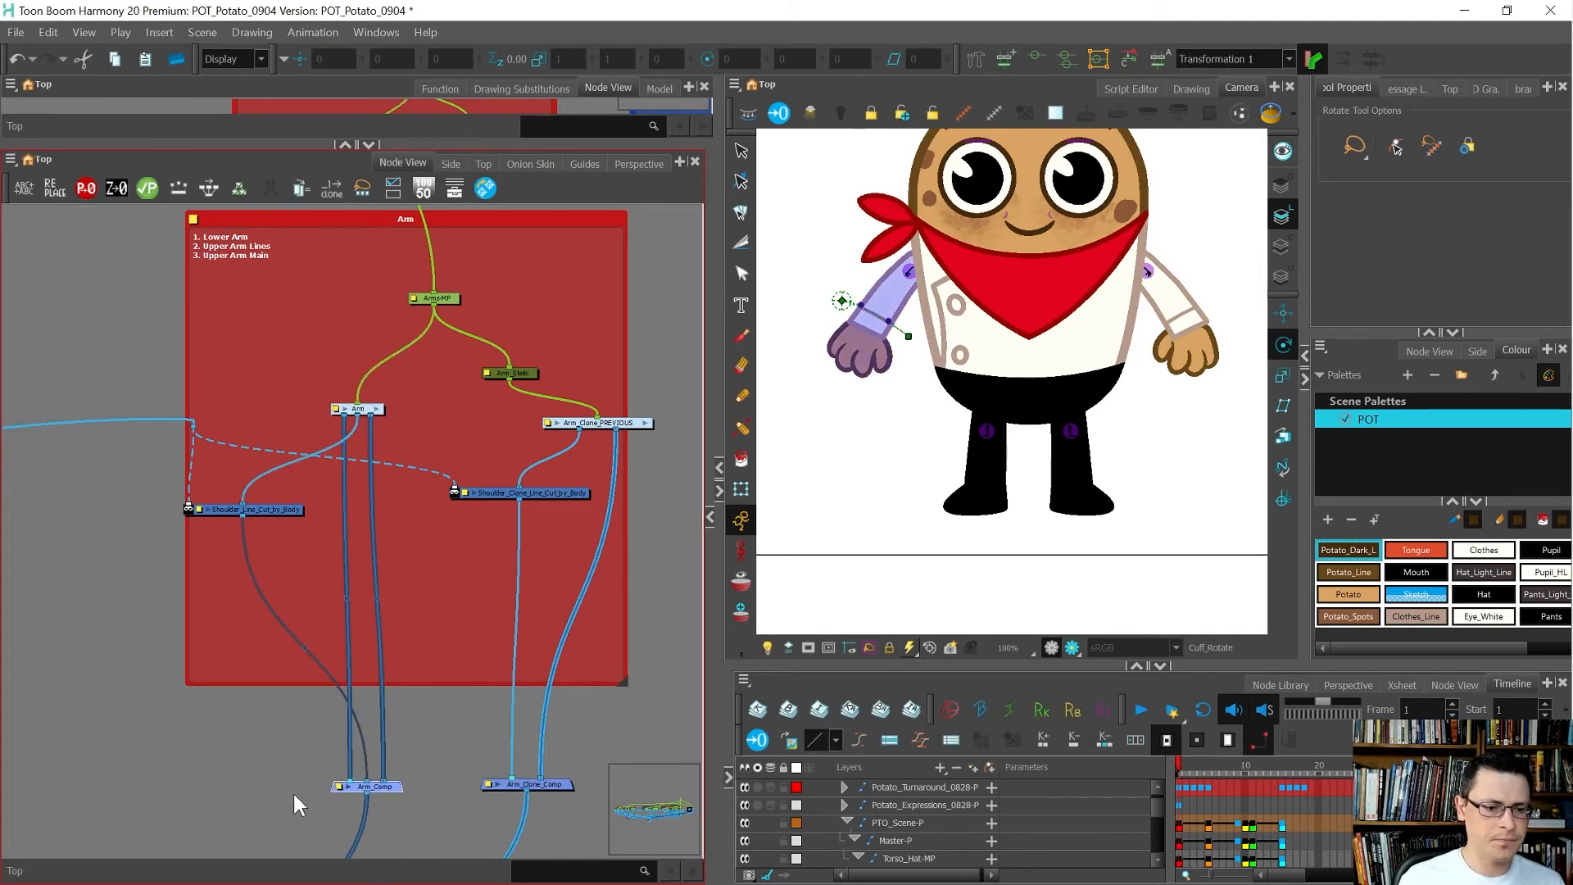
{"action": "left_click", "coordinate": [292, 790]}
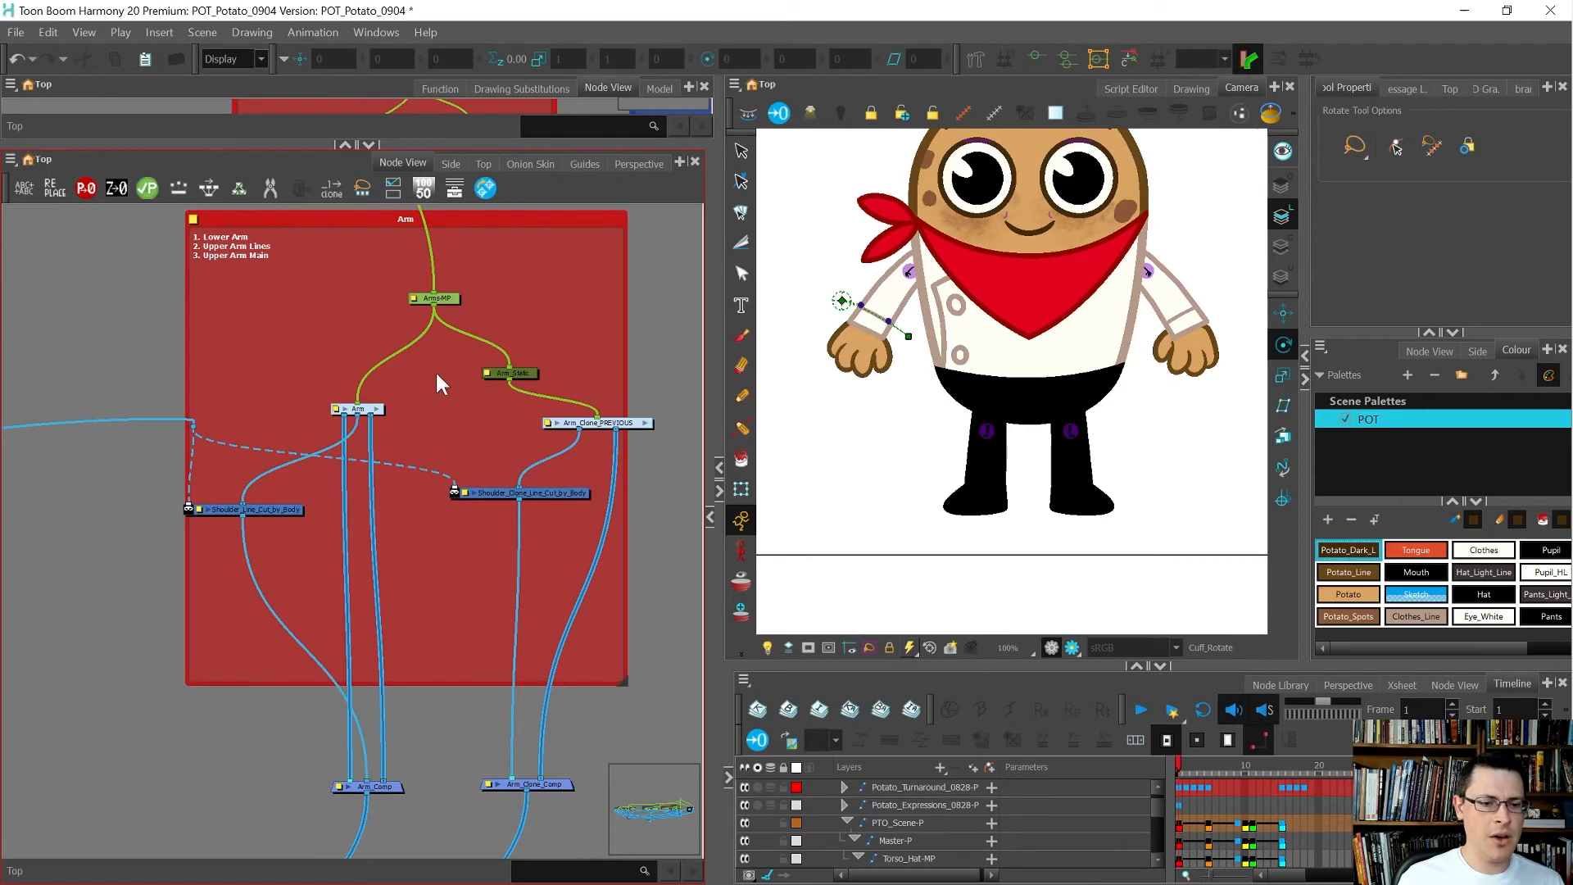
Step: Clone the Arm group, place the copy between Arm and Arm_Clone_PREVIOUS, and name it Arm_Clone
{"action": "left_click", "coordinate": [359, 409]}
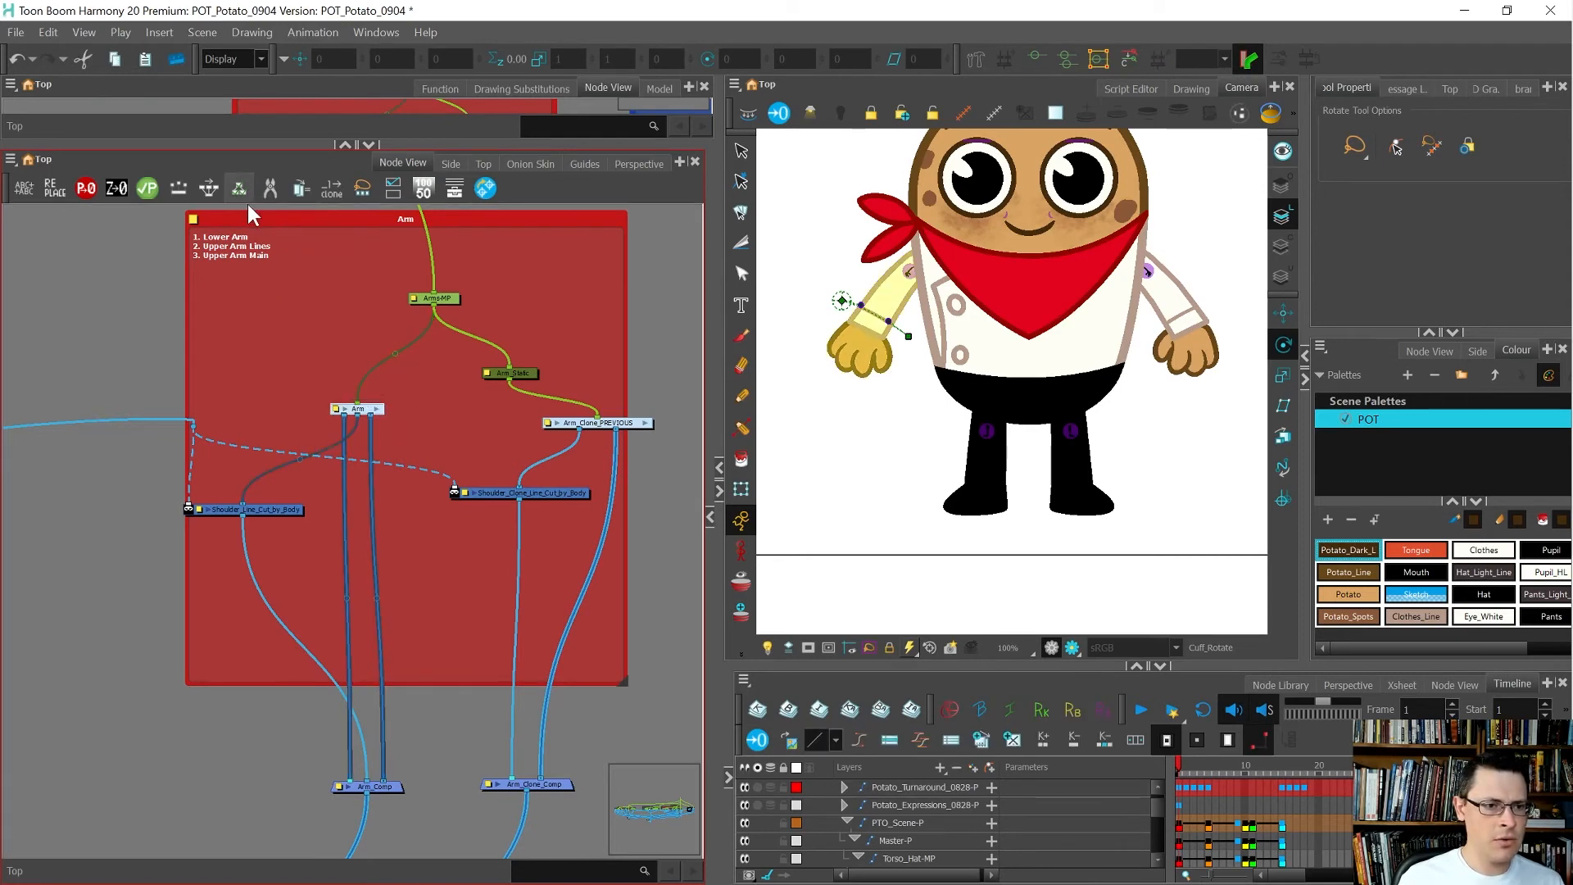
{"action": "left_click", "coordinate": [310, 194]}
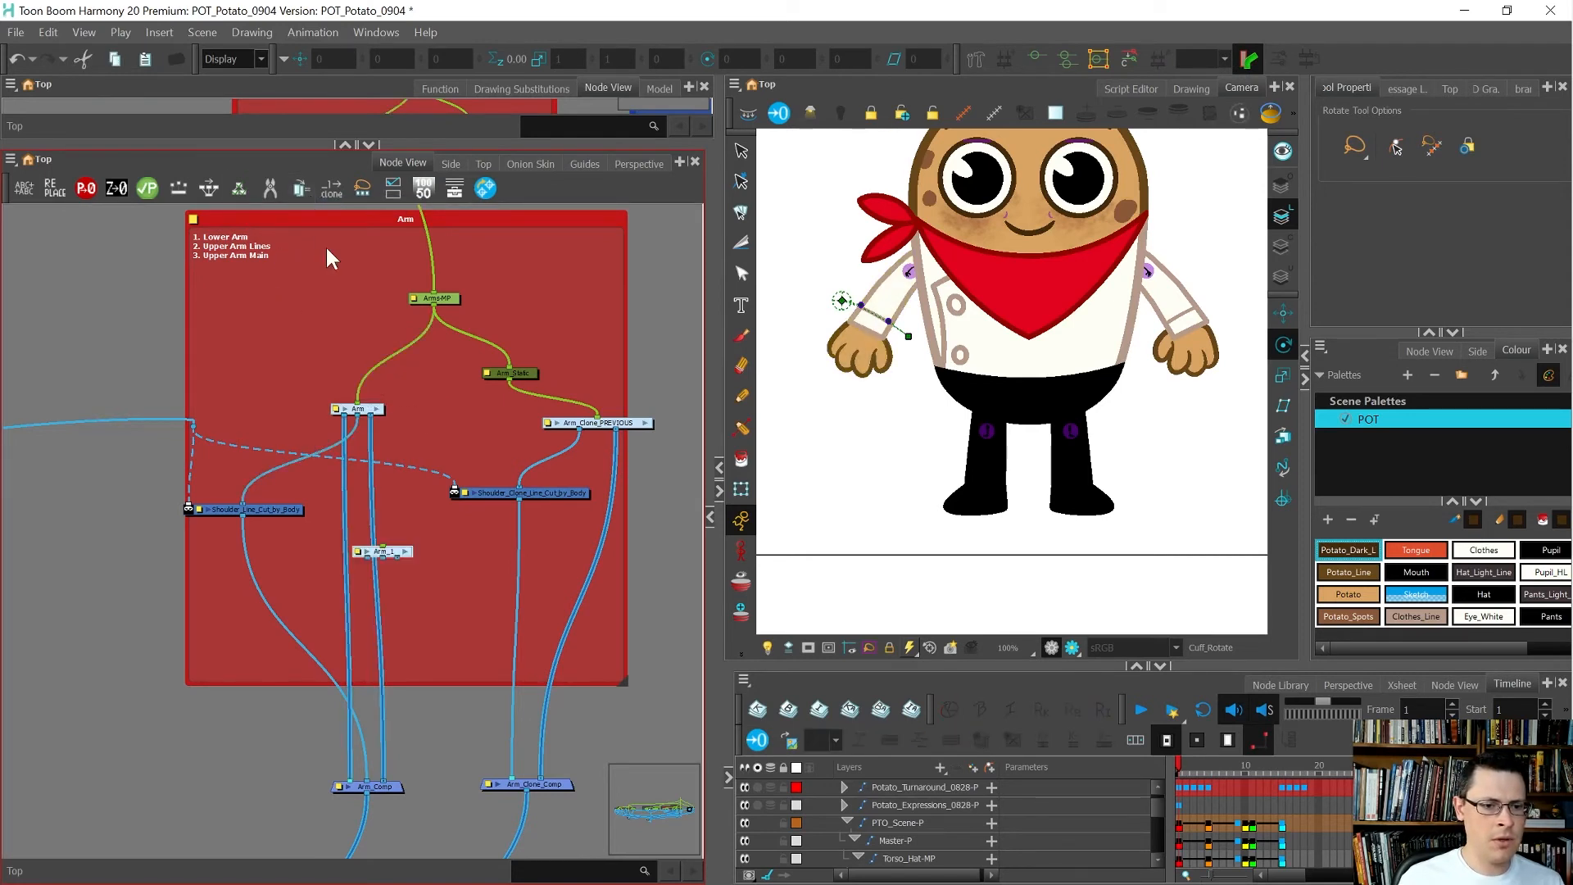
{"action": "double_click", "coordinate": [453, 411]}
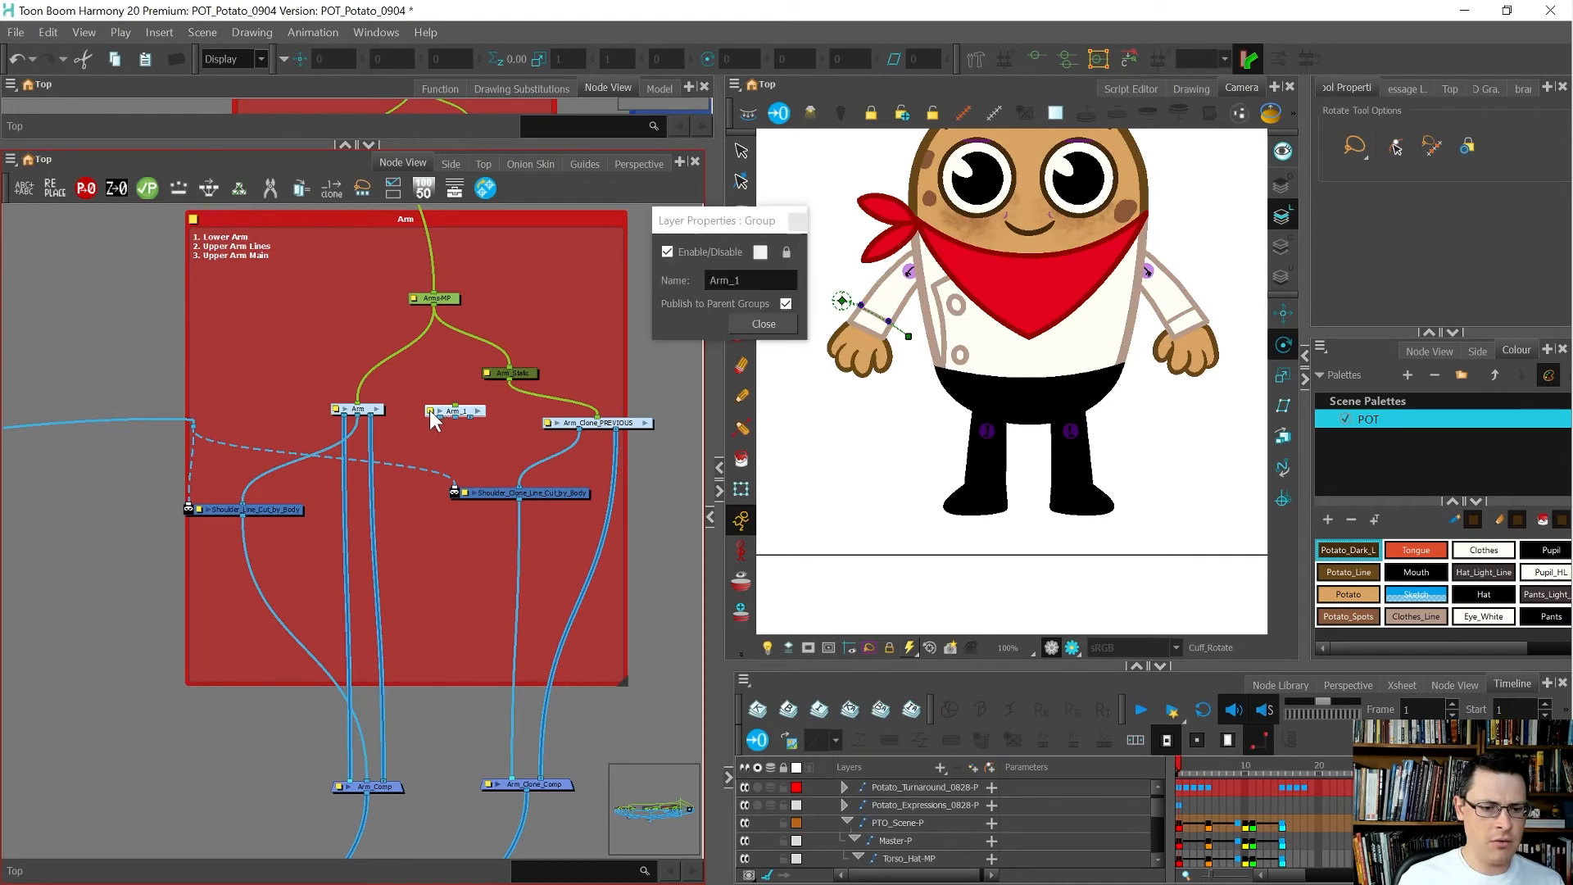
{"action": "type", "text": "Clone"}
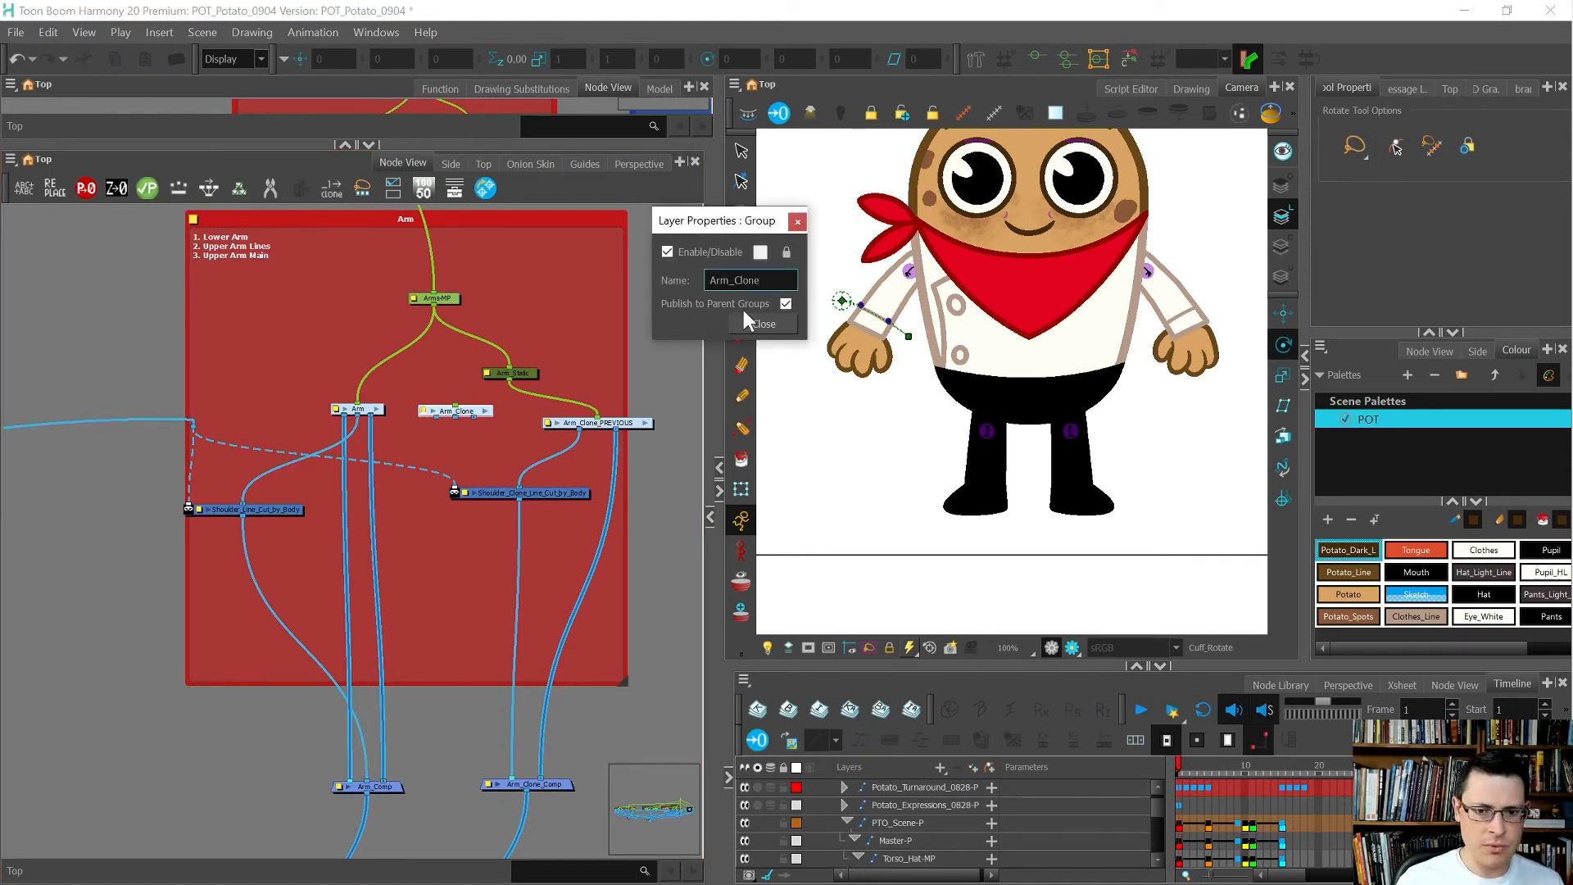
{"action": "left_click", "coordinate": [758, 323]}
Step: Connect the Arm_Static peg to the input of the new Arm_Clone group
{"action": "scroll", "coordinate": [563, 459], "scroll_direction": "up", "scroll_amount": 3}
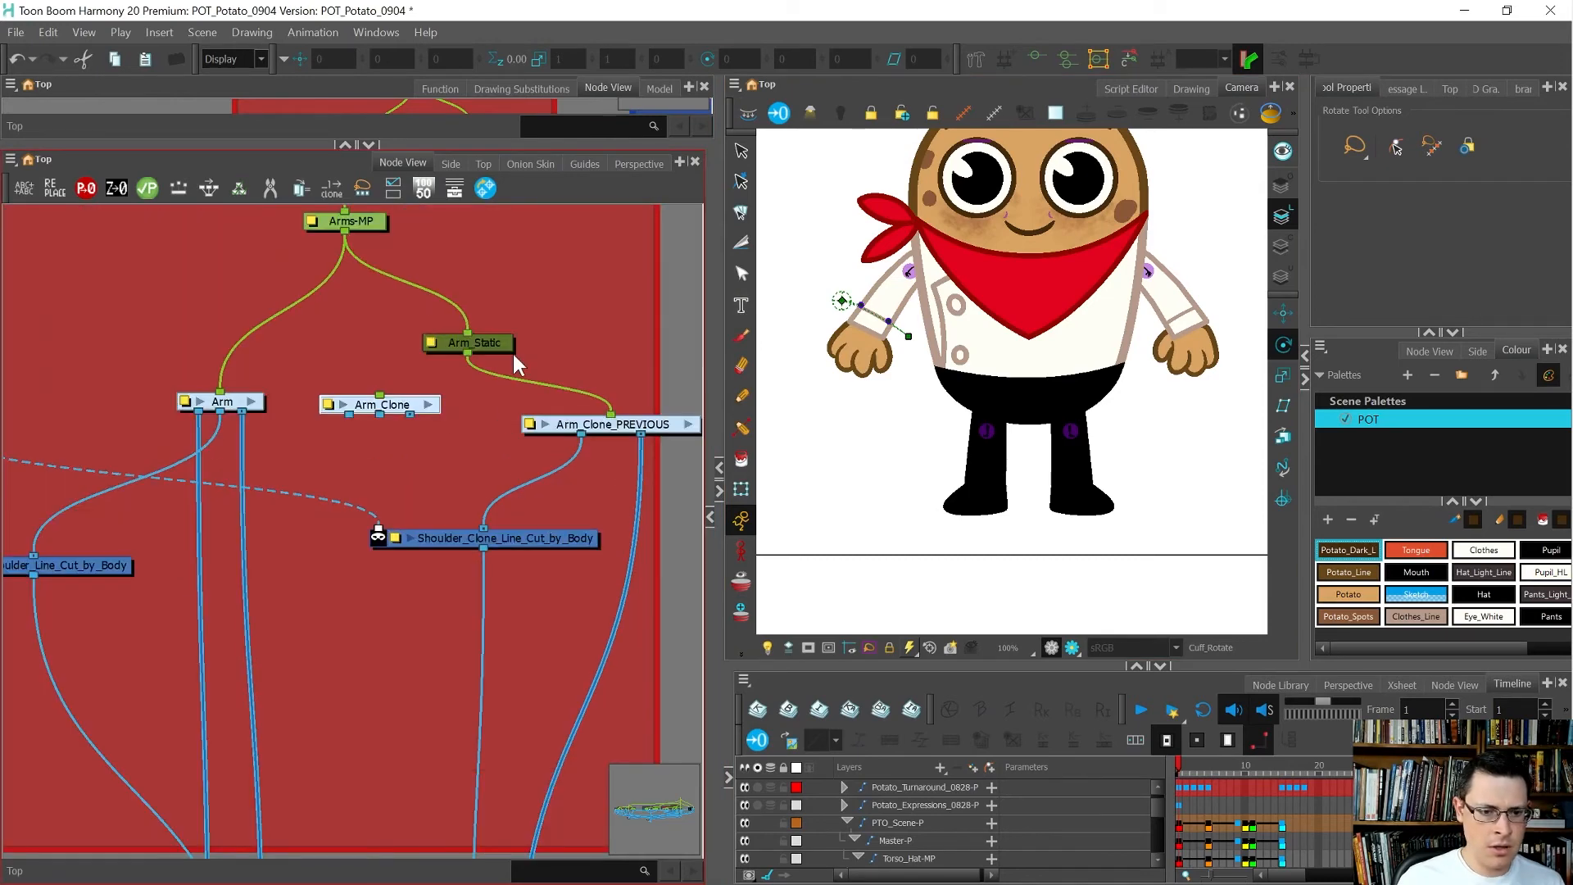
{"action": "scroll", "coordinate": [353, 386], "scroll_direction": "down", "scroll_amount": 3}
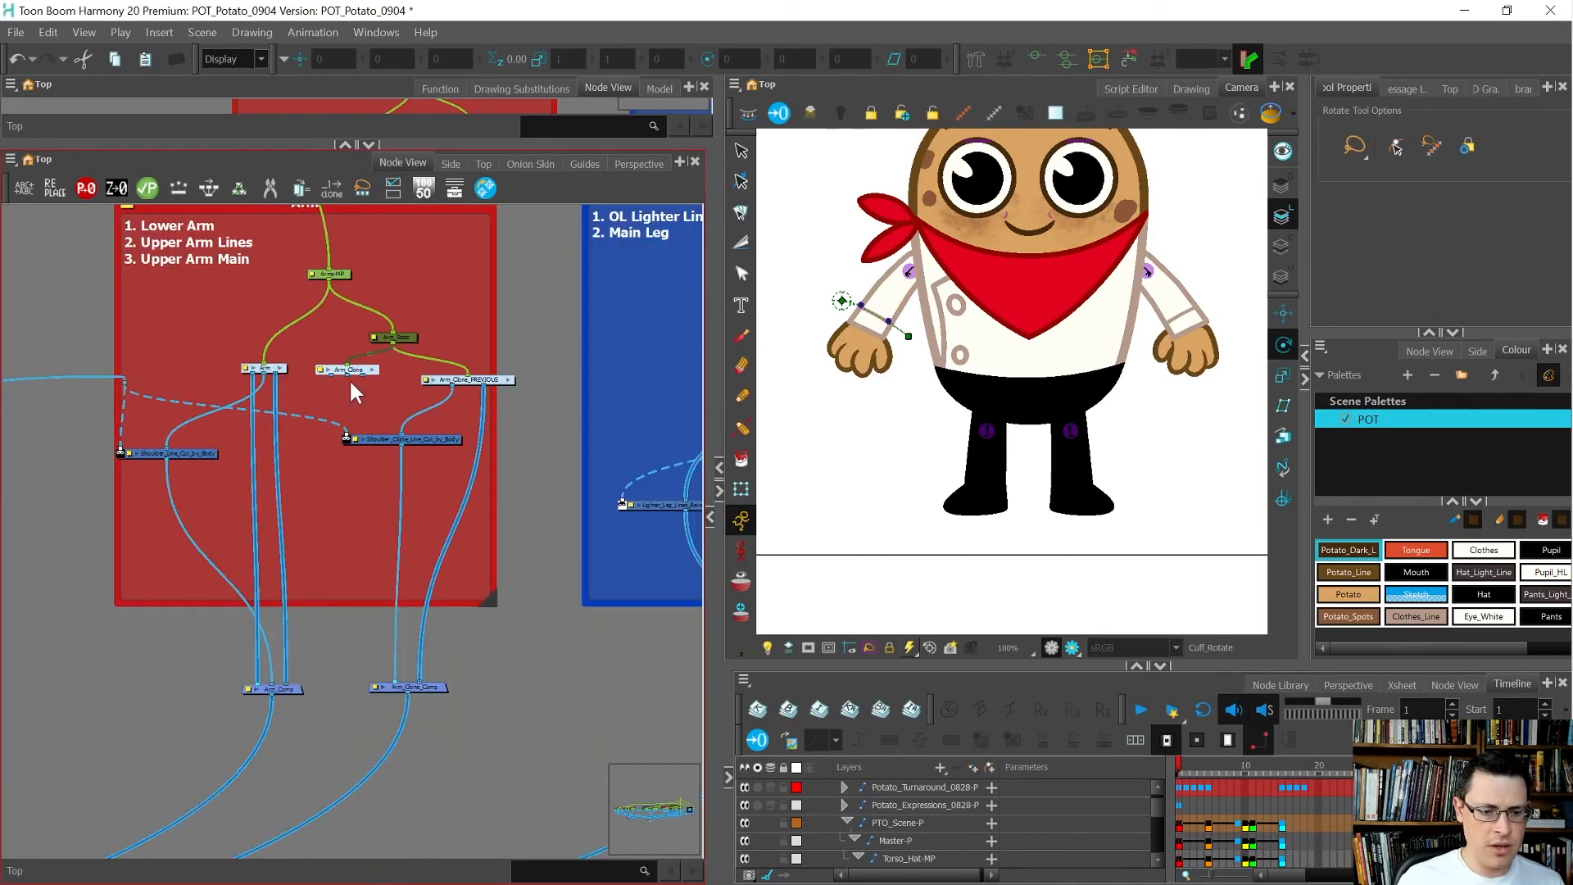
Step: Detach the Arm_Clone_PREVIOUS line output from Shoulder_Clone_Line_Cut_by_Body and connect it directly to Arm_Clone_Comp
{"action": "scroll", "coordinate": [418, 451], "scroll_direction": "up", "scroll_amount": 1}
{"action": "left_click_drag", "start_coordinate": [405, 425], "coordinate": [403, 716]}
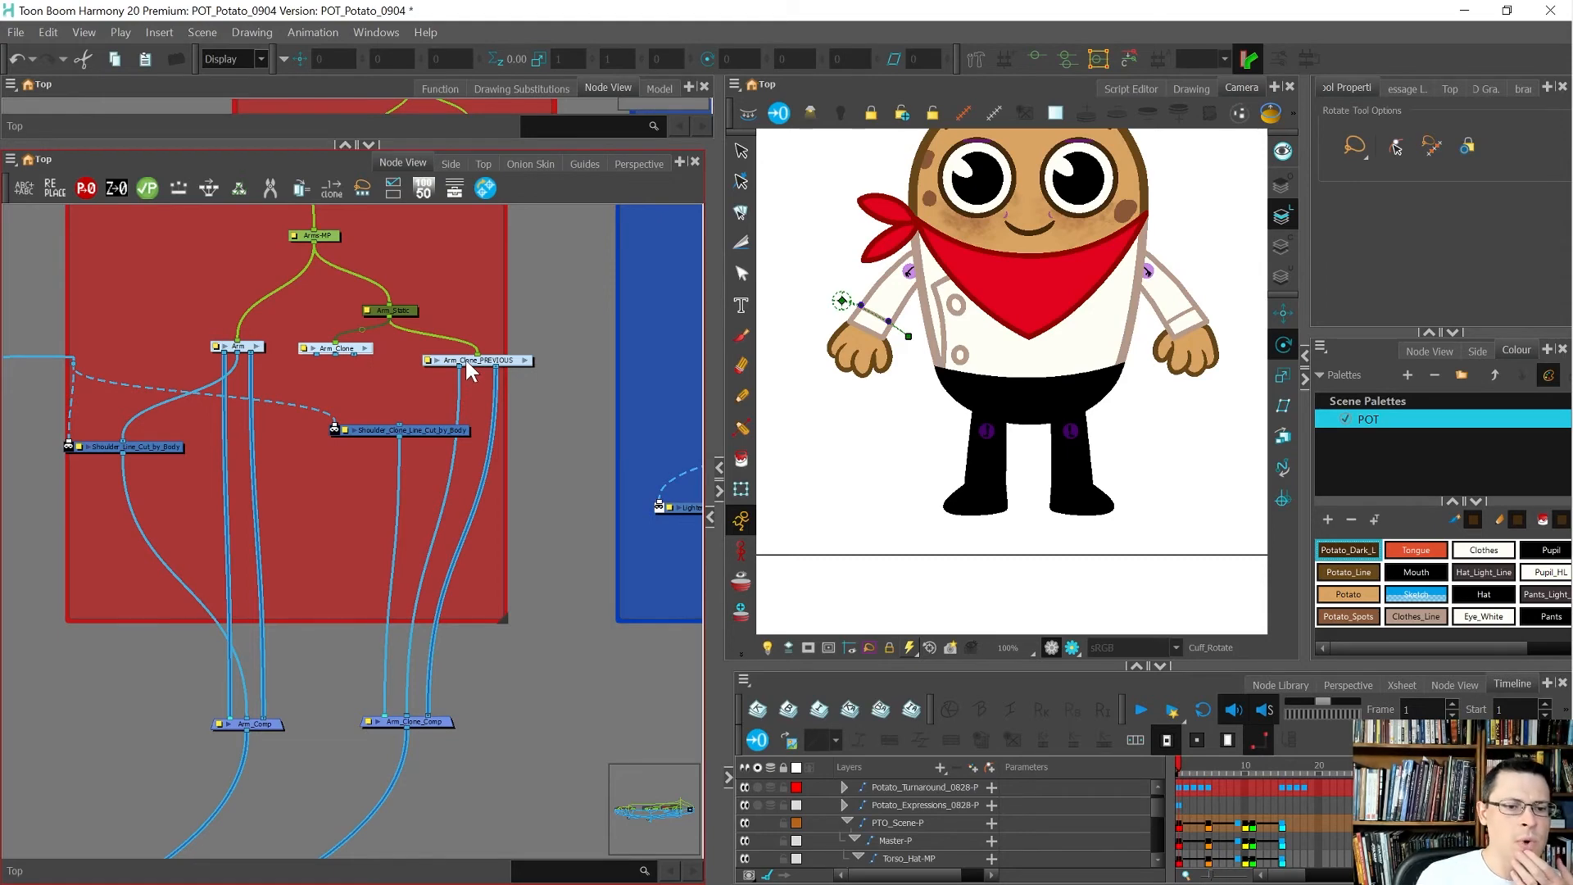
{"action": "scroll", "coordinate": [460, 410], "scroll_direction": "down", "scroll_amount": 1}
{"action": "scroll", "coordinate": [461, 410], "scroll_direction": "down", "scroll_amount": 3}
{"action": "scroll", "coordinate": [463, 390], "scroll_direction": "up", "scroll_amount": 2}
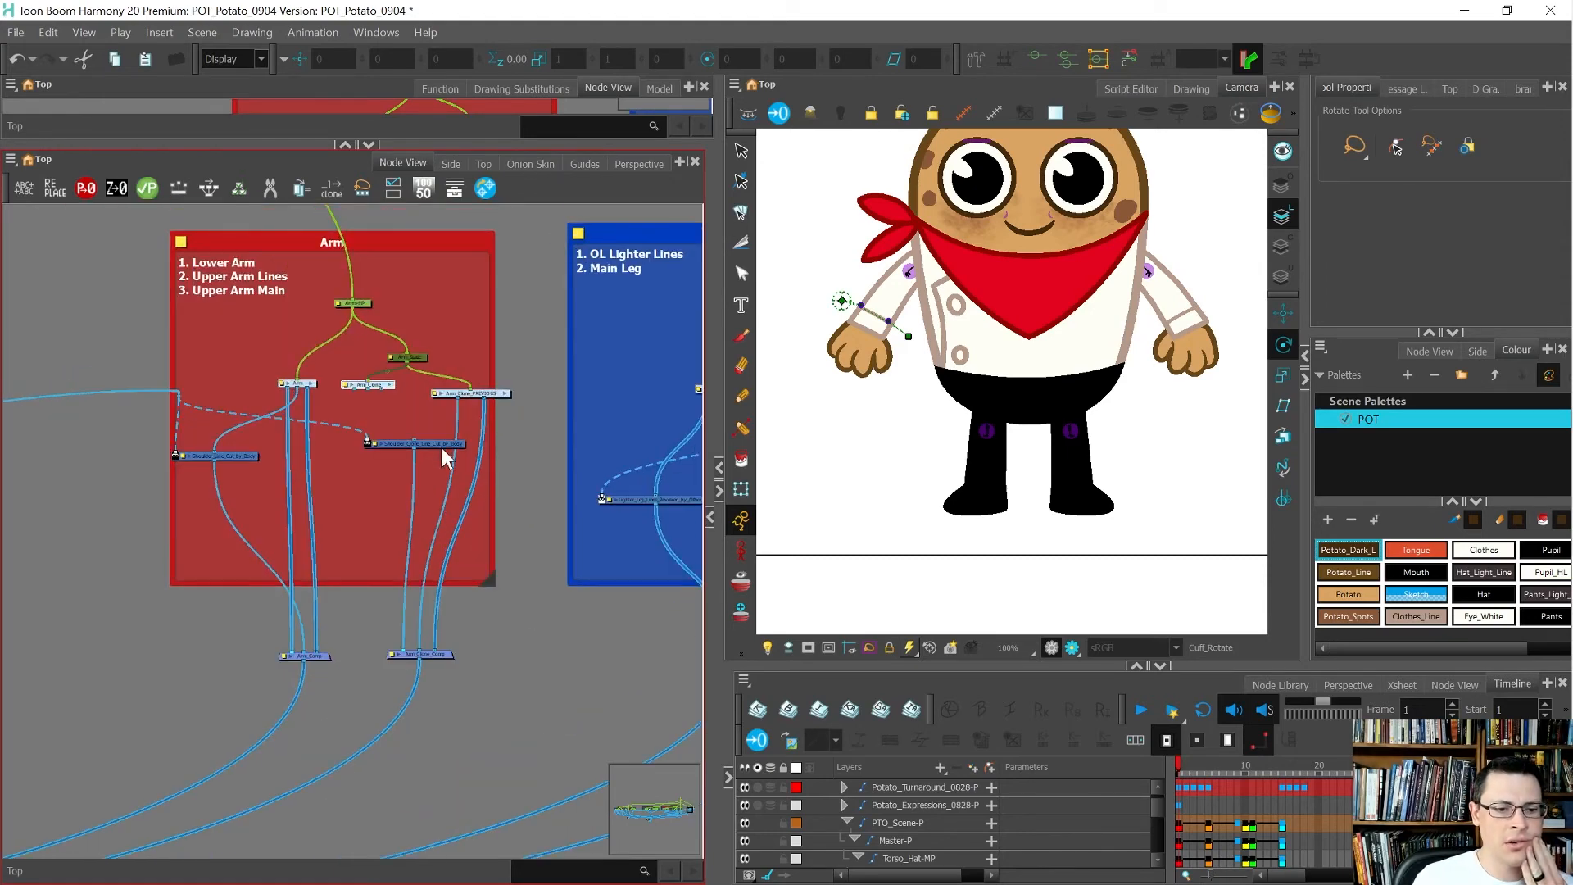
{"action": "left_click_drag", "start_coordinate": [420, 650], "coordinate": [409, 615]}
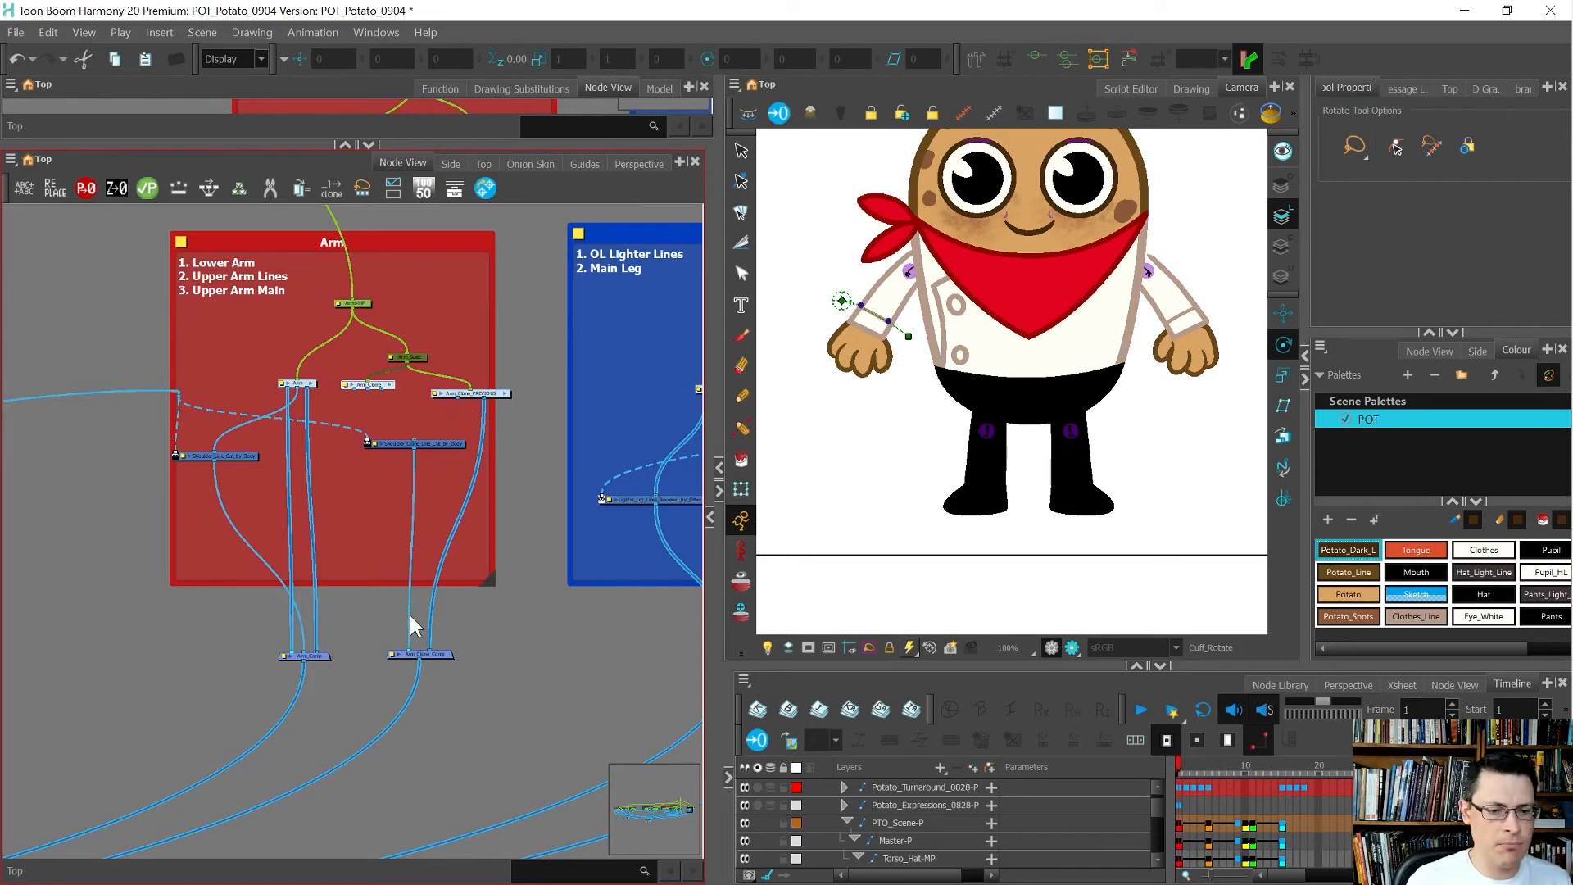
{"action": "key", "text": "ctrl+z"}
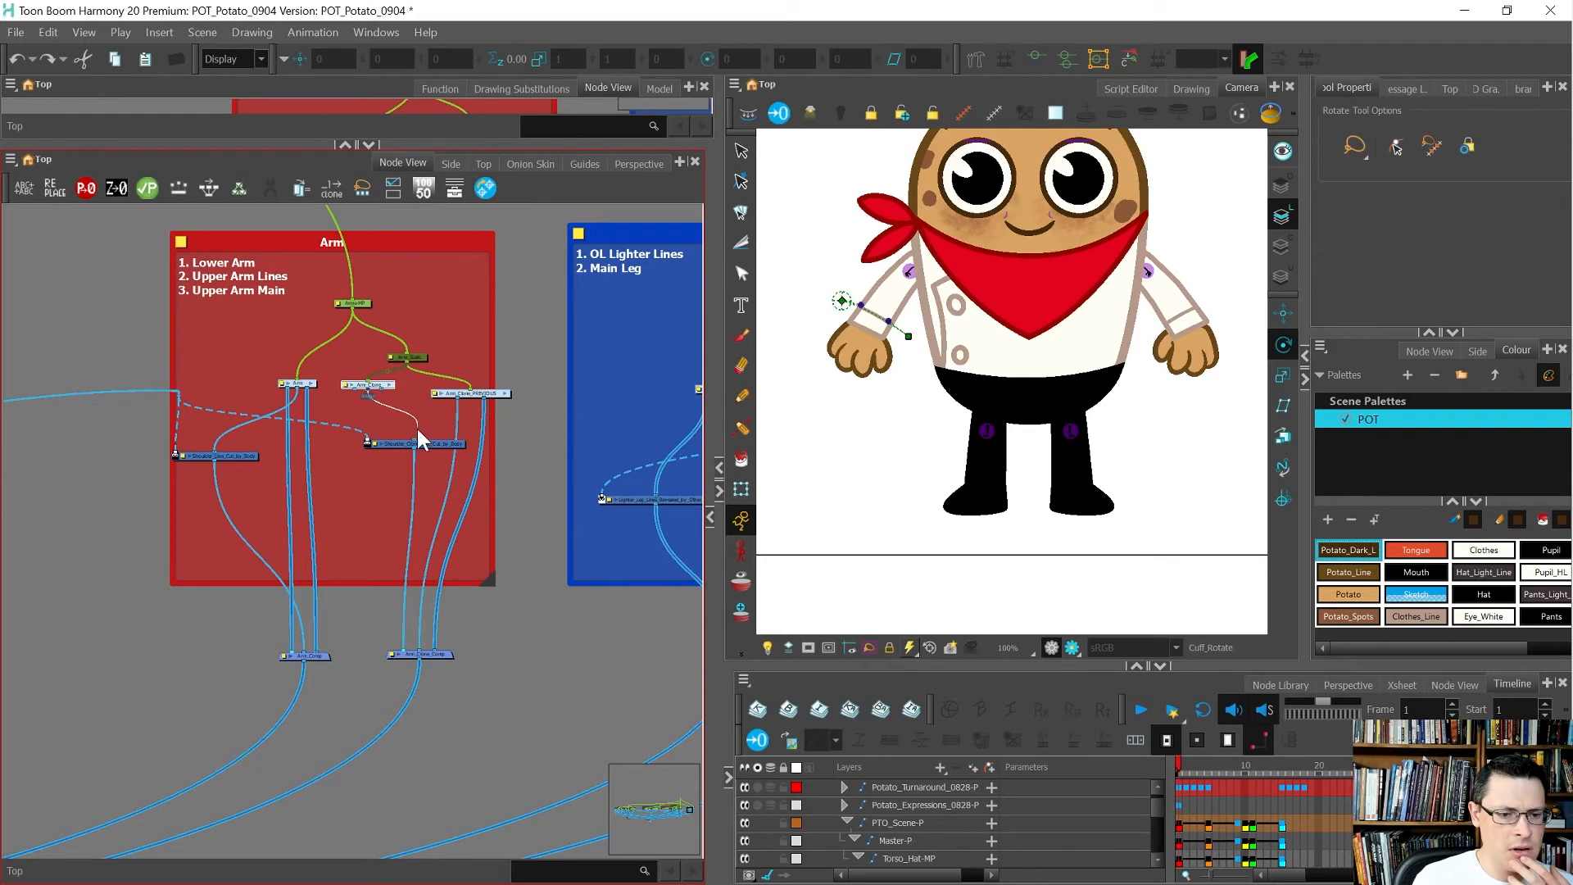
Step: Connect Arm_Clone's middle output to Shoulder_Clone_Line_Cut_by_Body and its two outer outputs directly to Arm_Clone_Comp
{"action": "left_click_drag", "start_coordinate": [413, 434], "coordinate": [415, 440]}
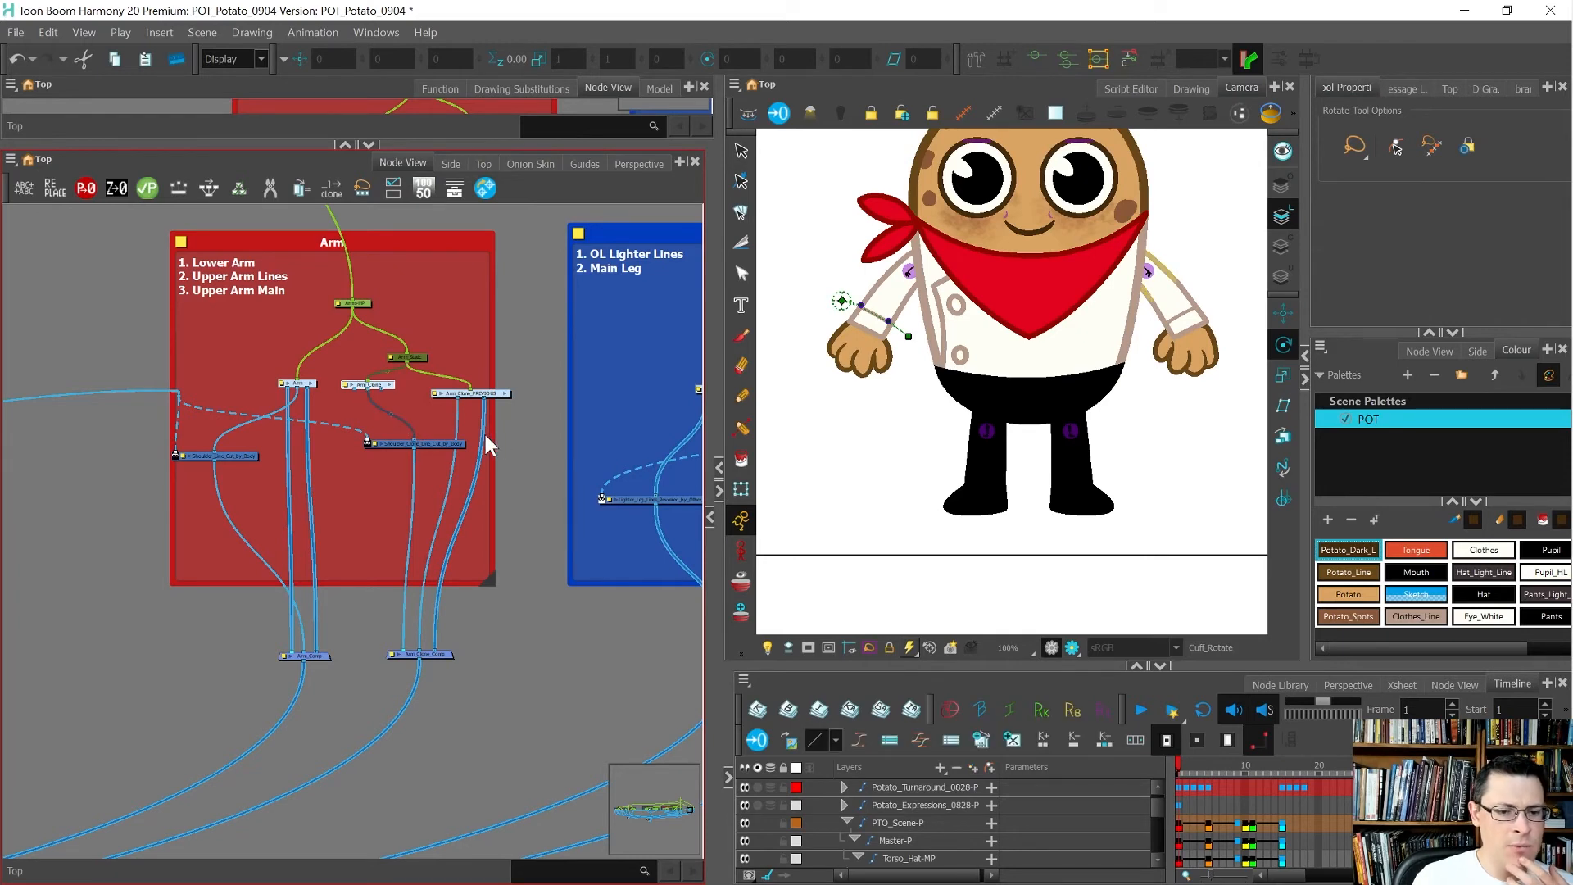
{"action": "left_click", "coordinate": [482, 434]}
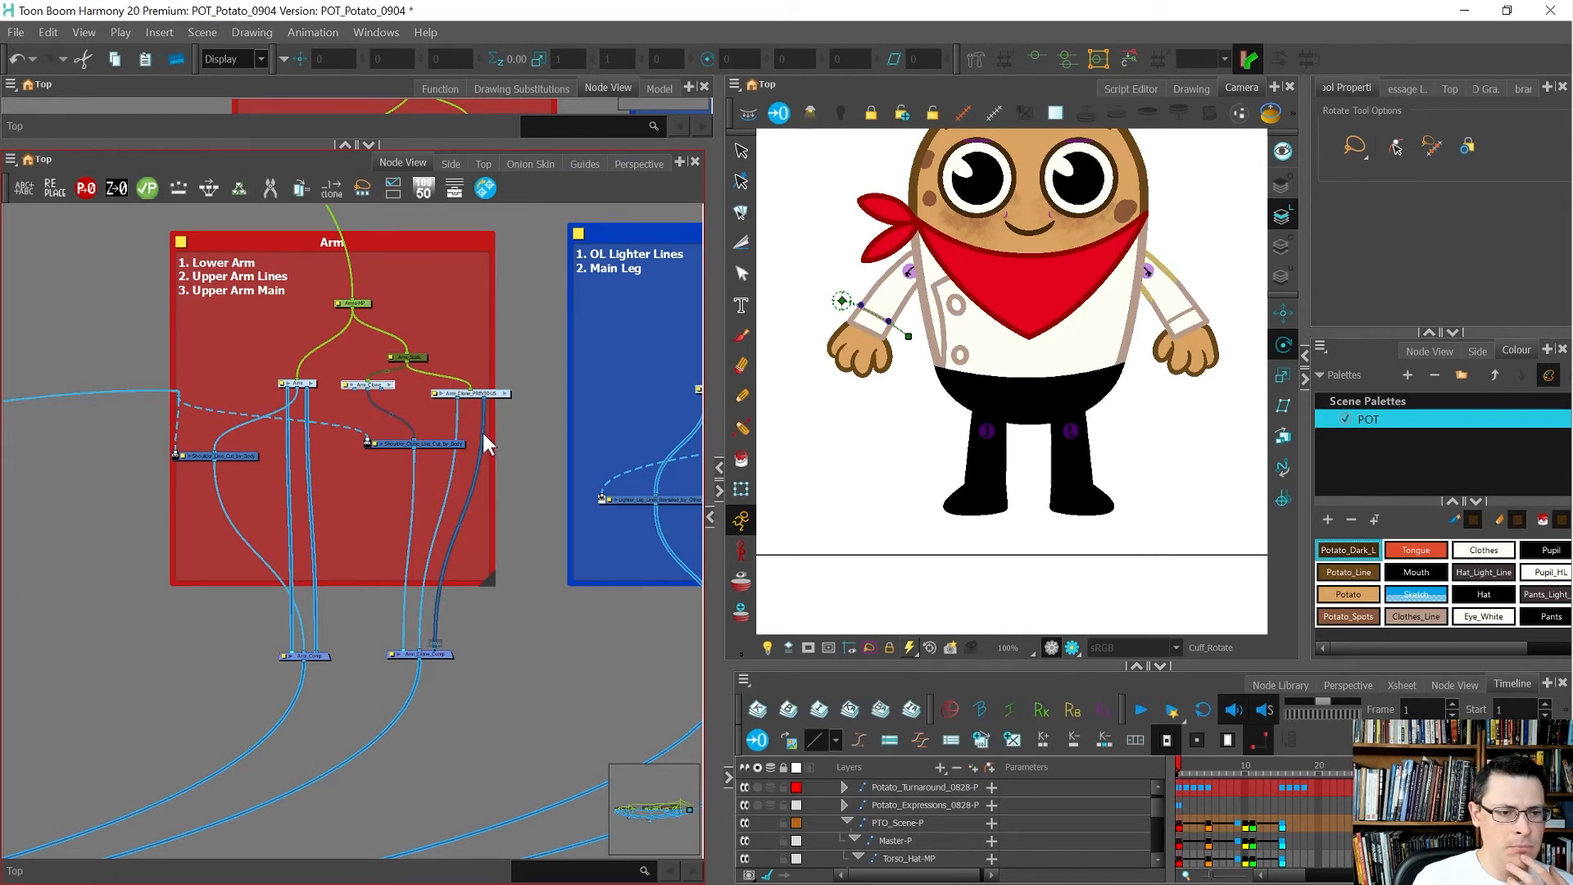
{"action": "left_click_drag", "start_coordinate": [354, 390], "coordinate": [432, 647]}
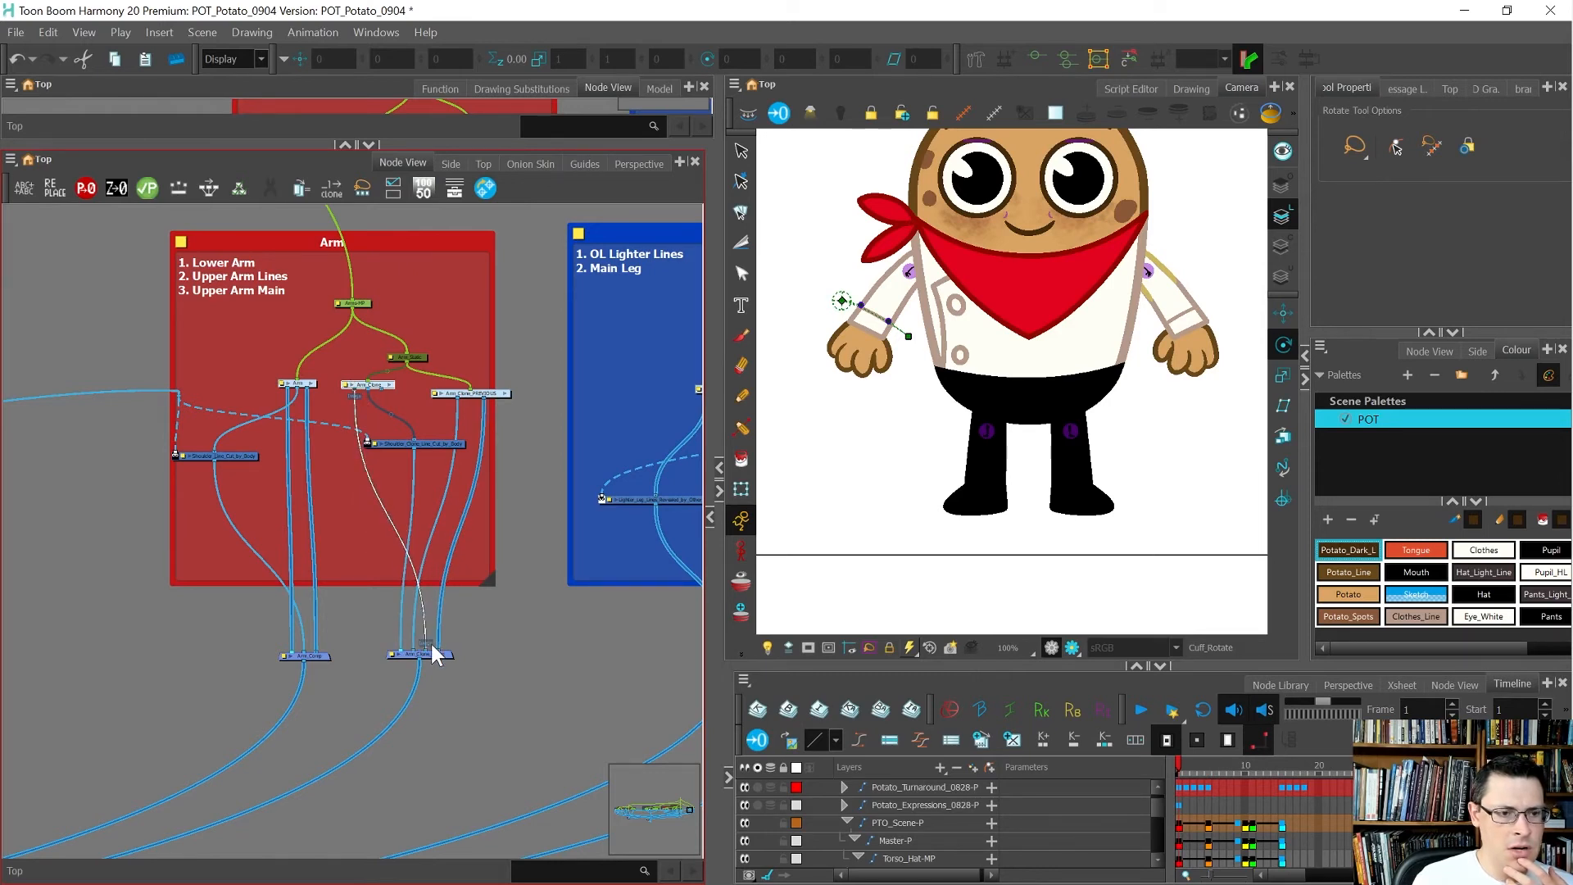
{"action": "left_click_drag", "start_coordinate": [431, 647], "coordinate": [431, 649]}
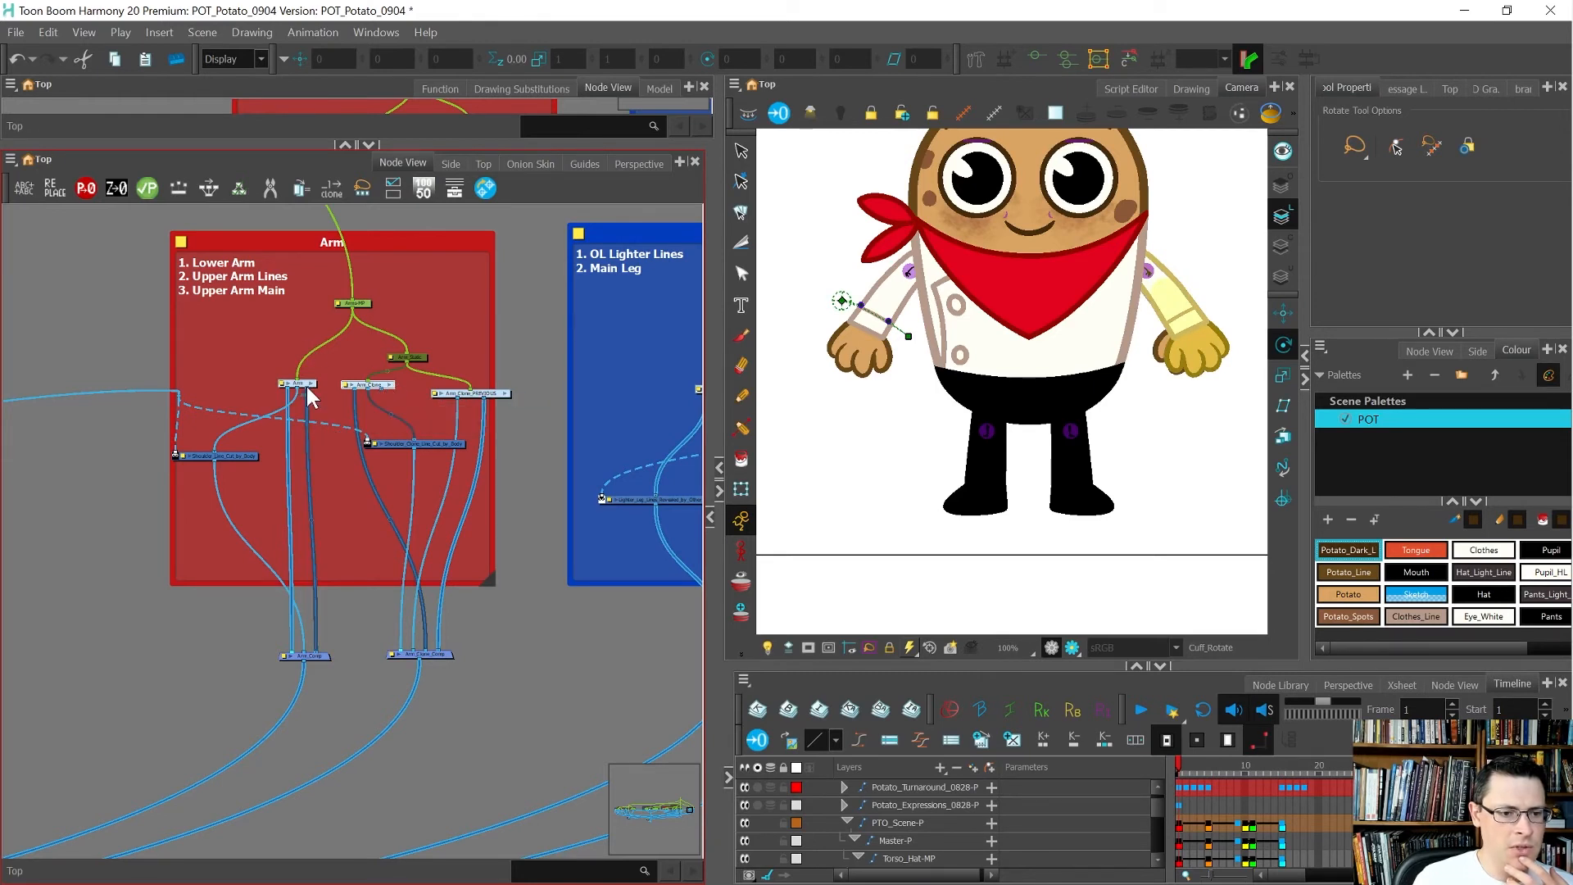
{"action": "left_click_drag", "start_coordinate": [381, 396], "coordinate": [447, 655]}
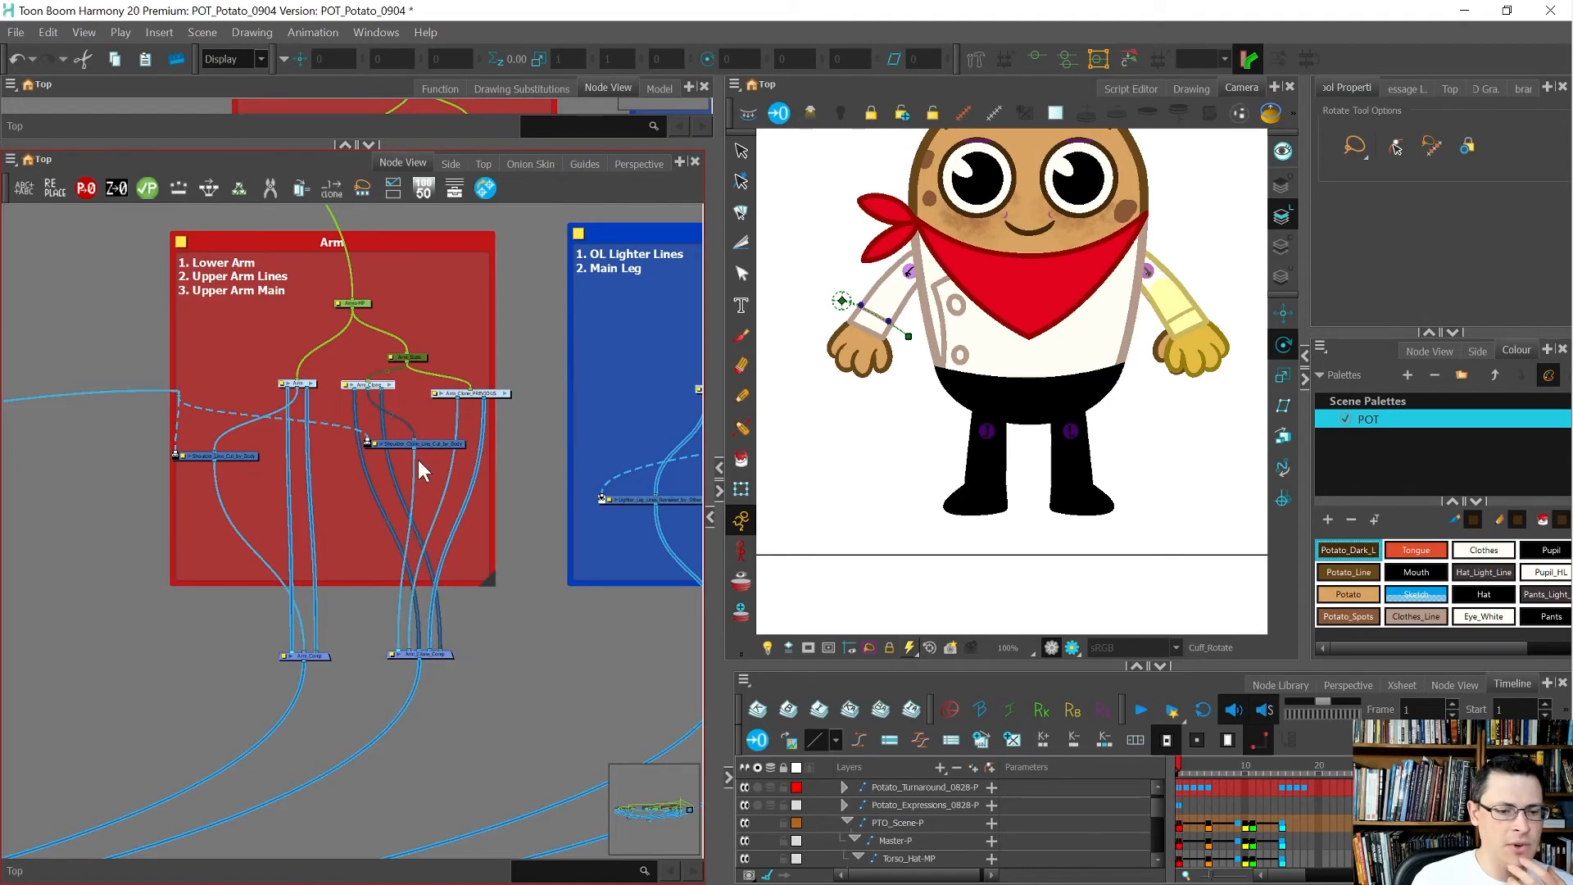
{"action": "scroll", "coordinate": [414, 467], "scroll_direction": "up", "scroll_amount": 3}
{"action": "left_click", "coordinate": [593, 404]}
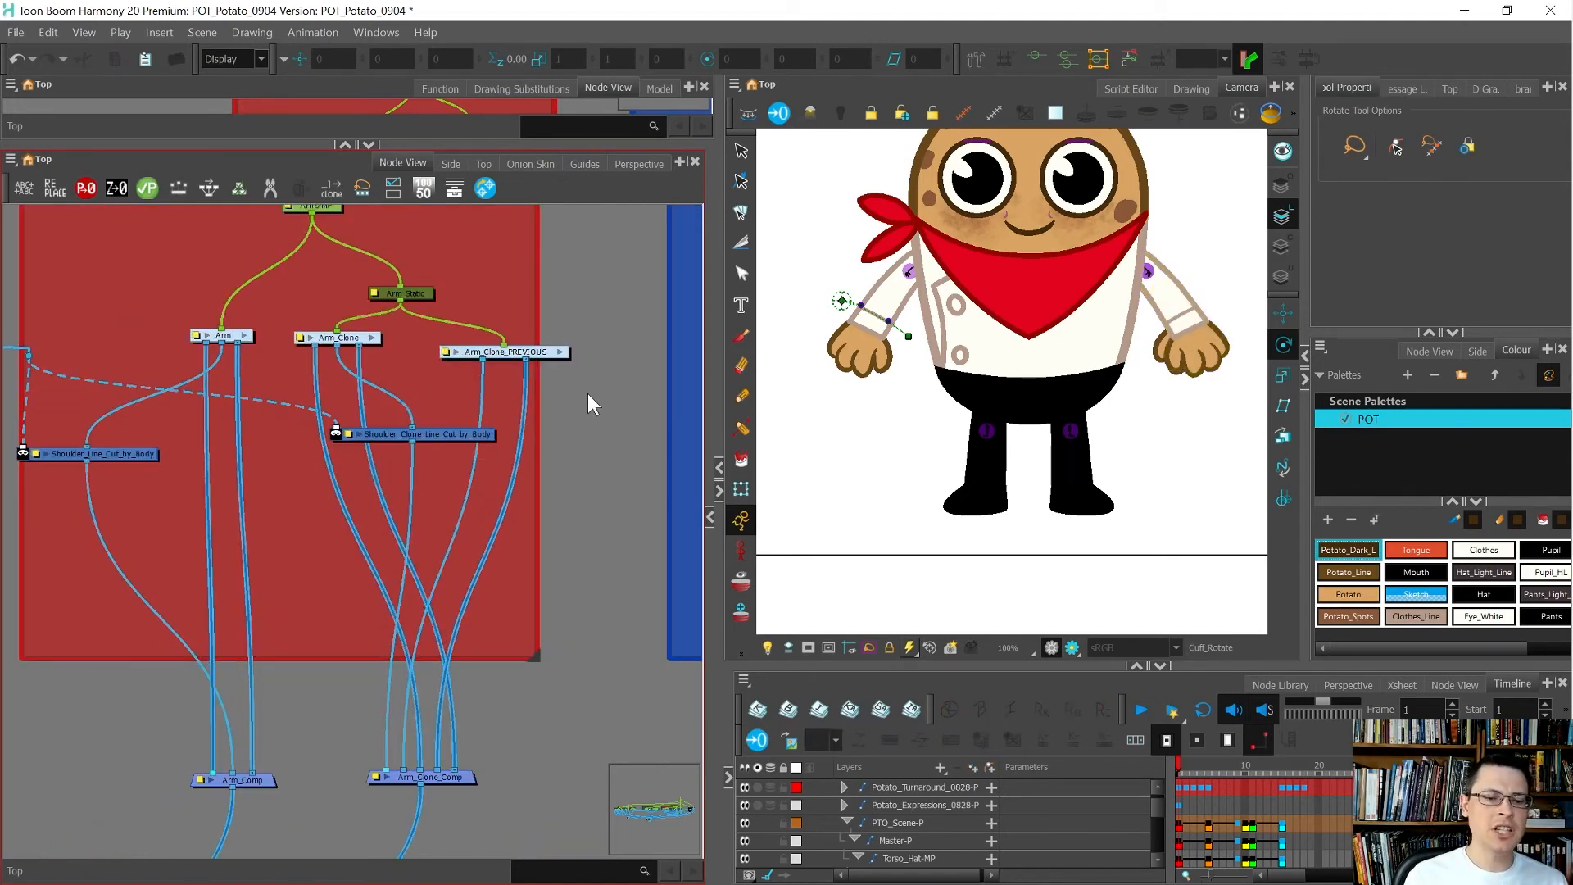
Step: Expand Arm_Clone and Arm_Clone_PREVIOUS in the timeline to show each group's collapsed Upper_Arm-MP layer, and widen the timeline area
{"action": "left_click_drag", "start_coordinate": [580, 388], "coordinate": [364, 345]}
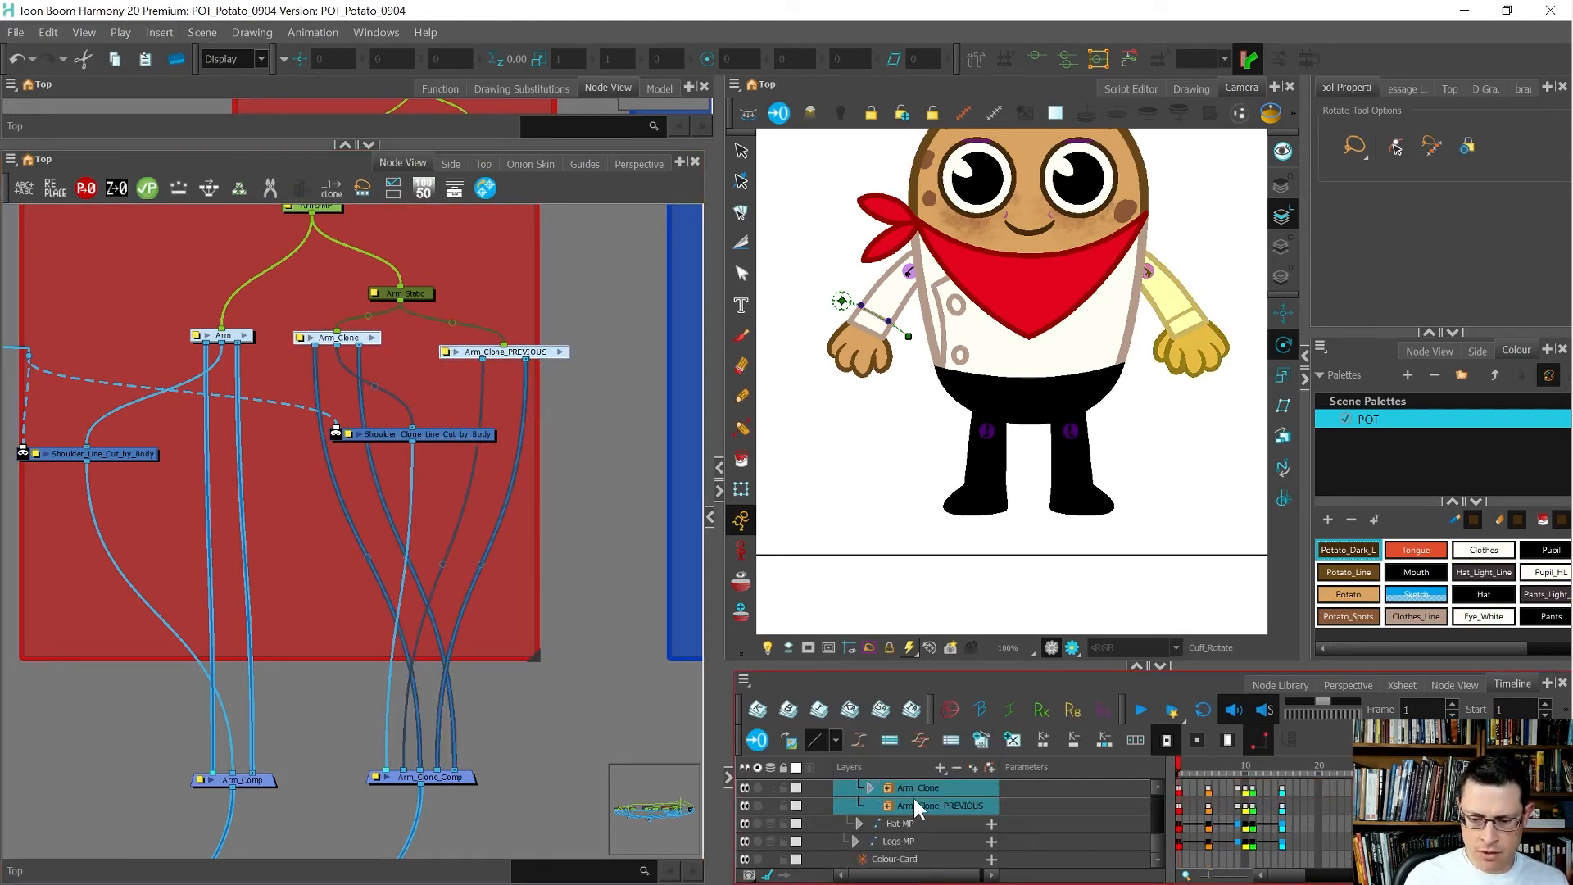
{"action": "left_click", "coordinate": [888, 805]}
{"action": "left_click", "coordinate": [888, 789]}
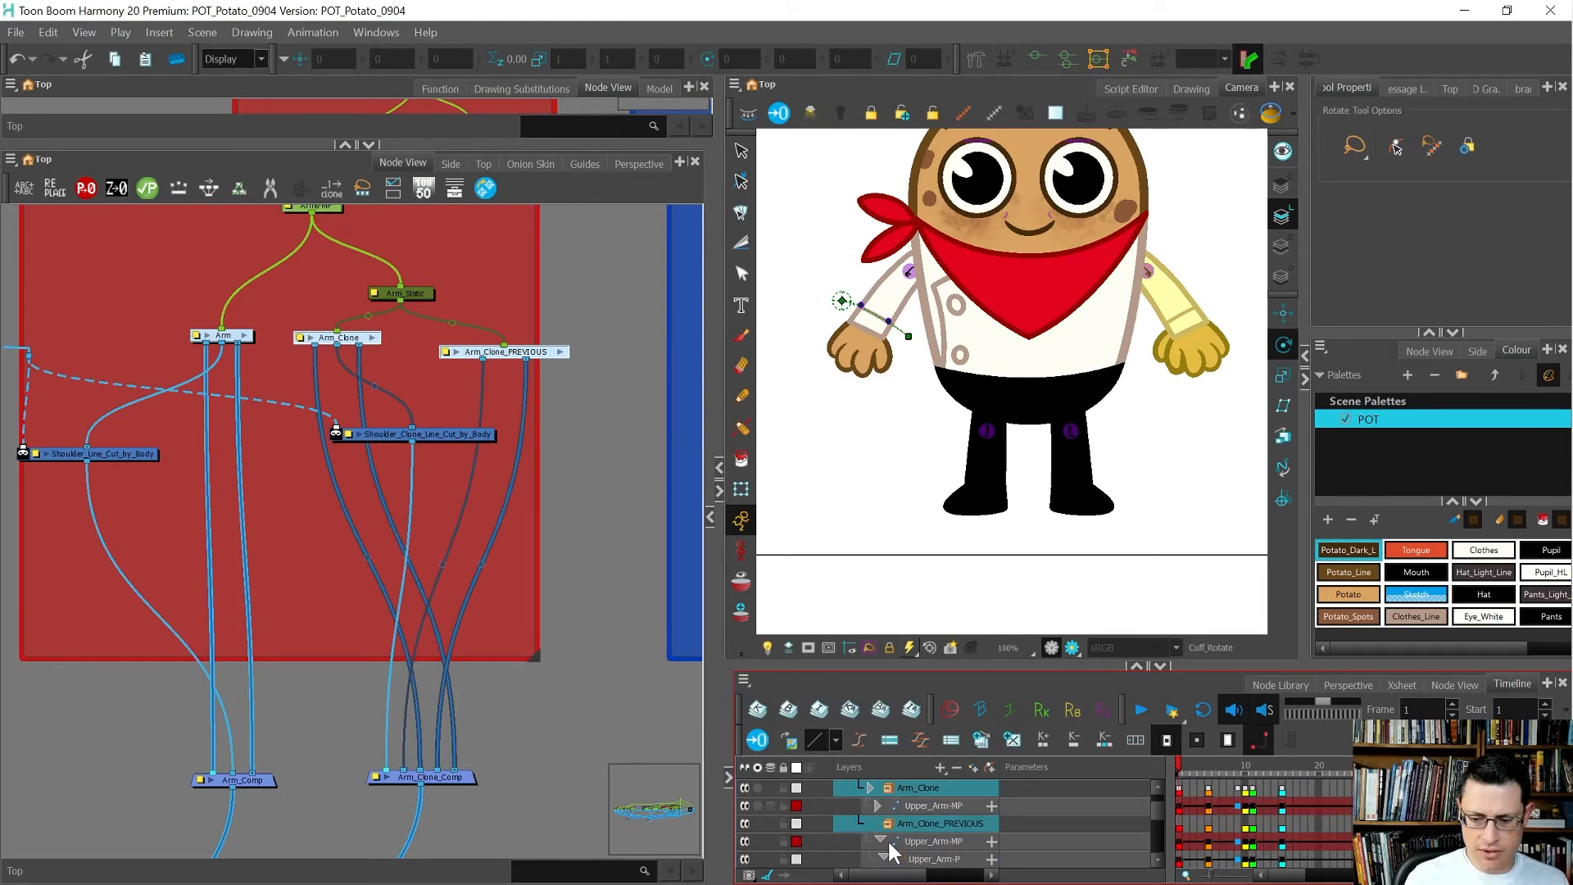
{"action": "left_click", "coordinate": [897, 841]}
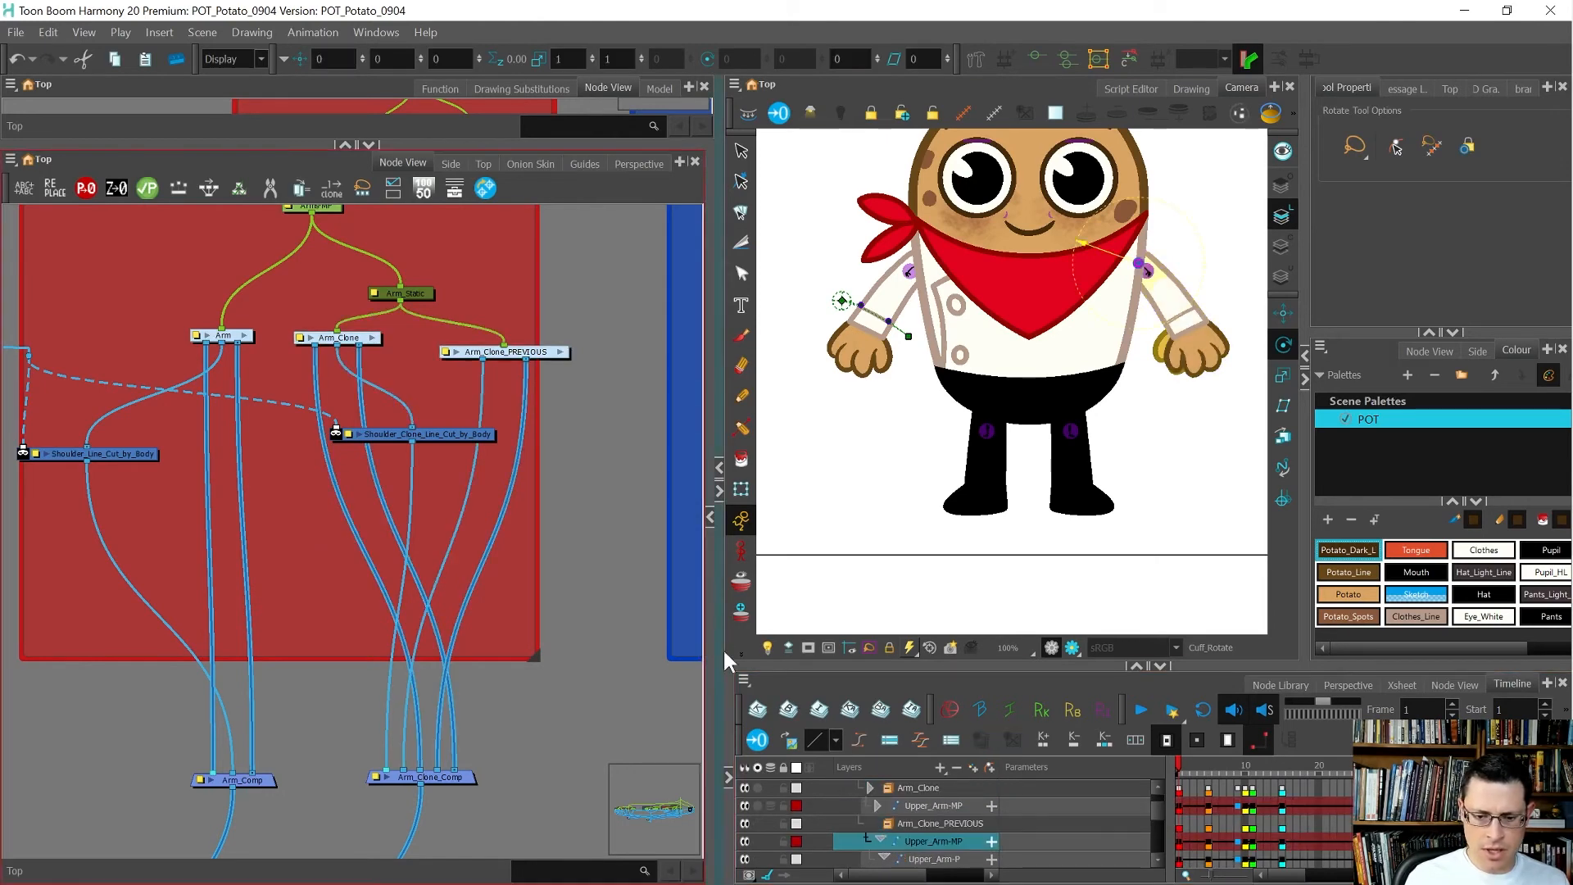
{"action": "left_click_drag", "start_coordinate": [717, 648], "coordinate": [505, 648]}
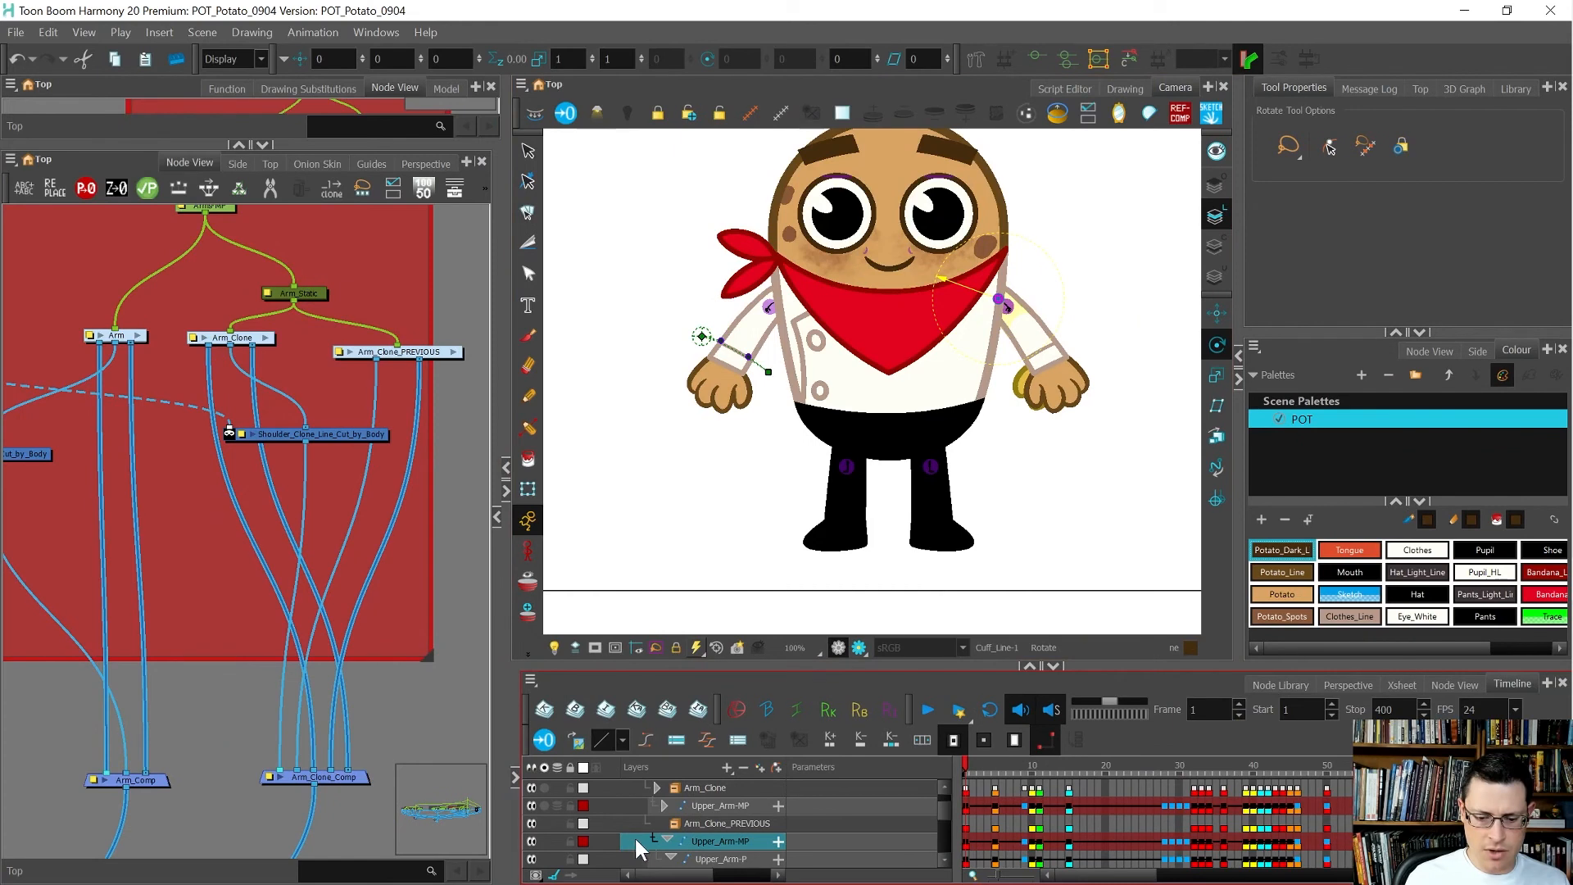
{"action": "left_click", "coordinate": [666, 842]}
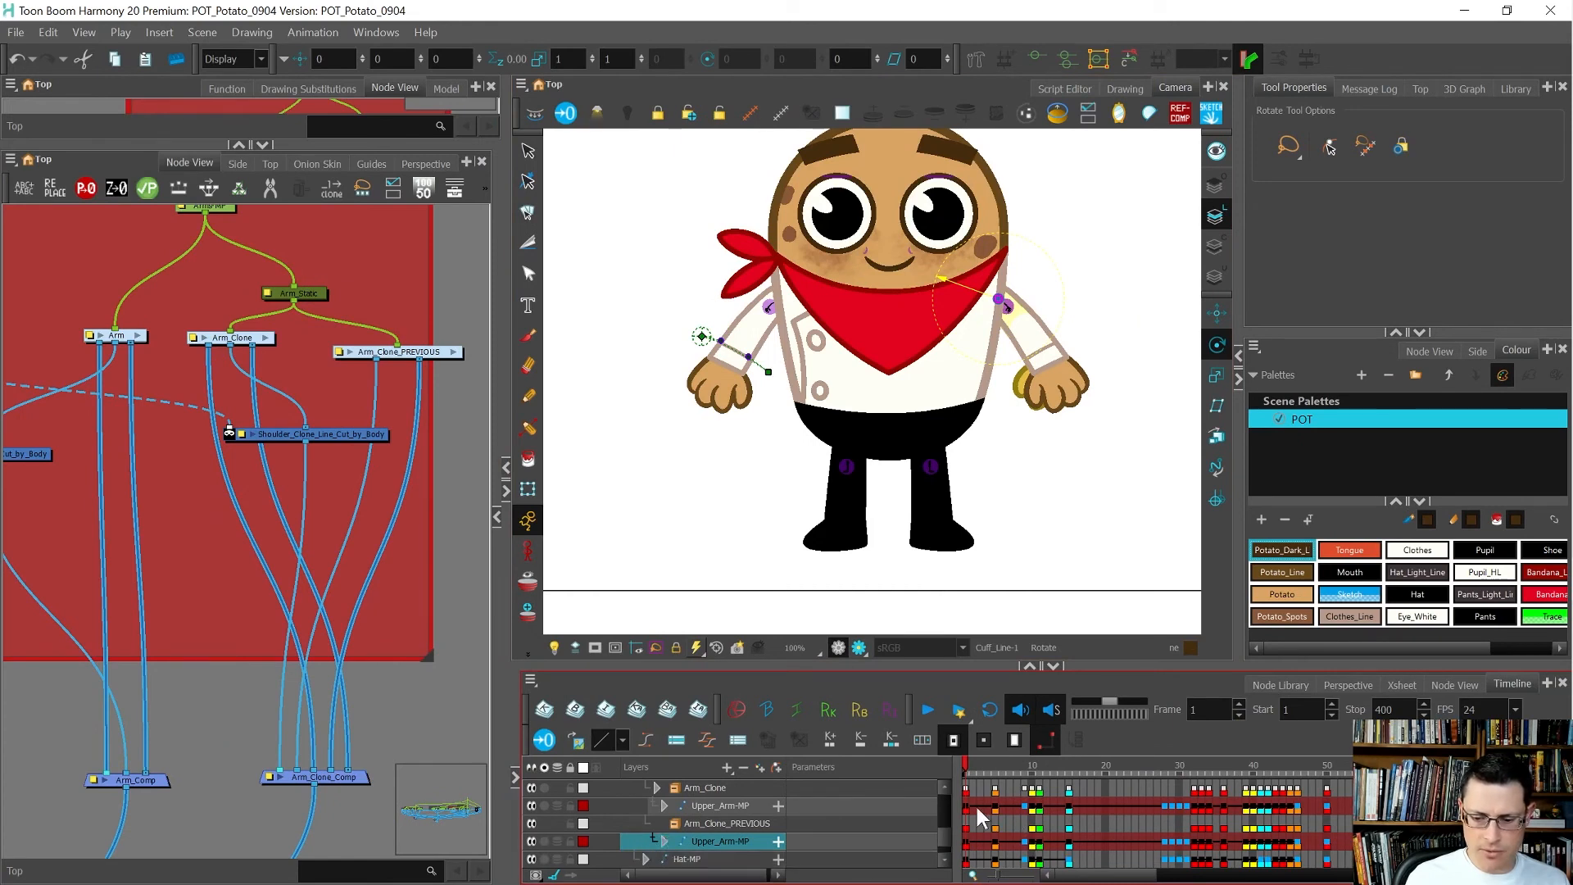
Step: Copy the full frame range of Arm_Clone_PREVIOUS's Upper_Arm-MP and apply it to Arm_Clone's Upper_Arm-MP from frame 1 with Paste Special
{"action": "left_click", "coordinate": [966, 841]}
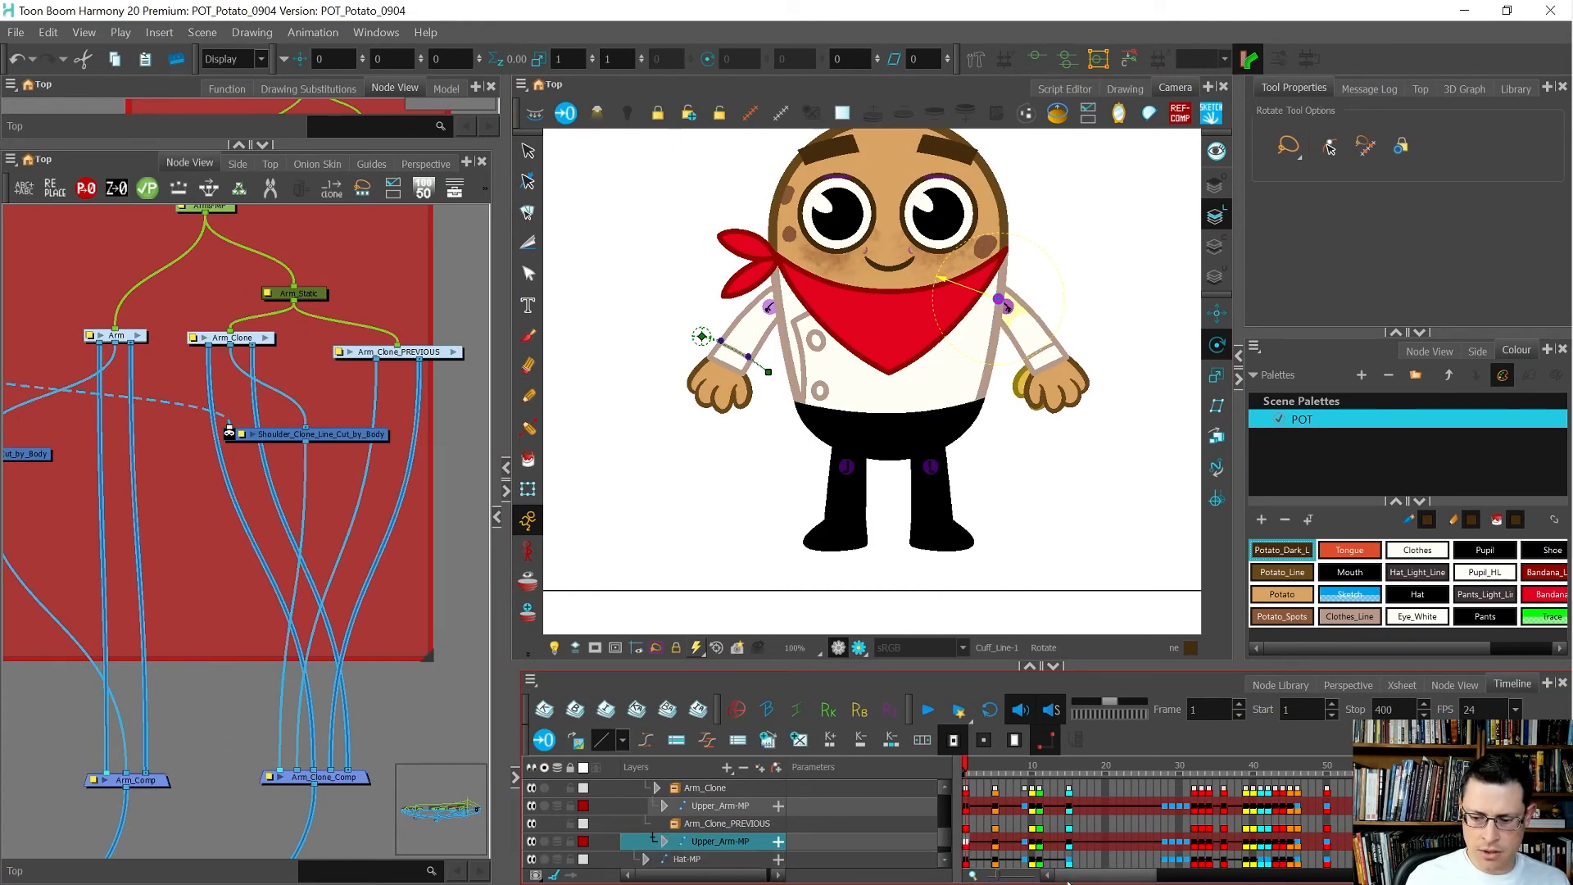
{"action": "left_click_drag", "start_coordinate": [1067, 881], "coordinate": [1343, 878]}
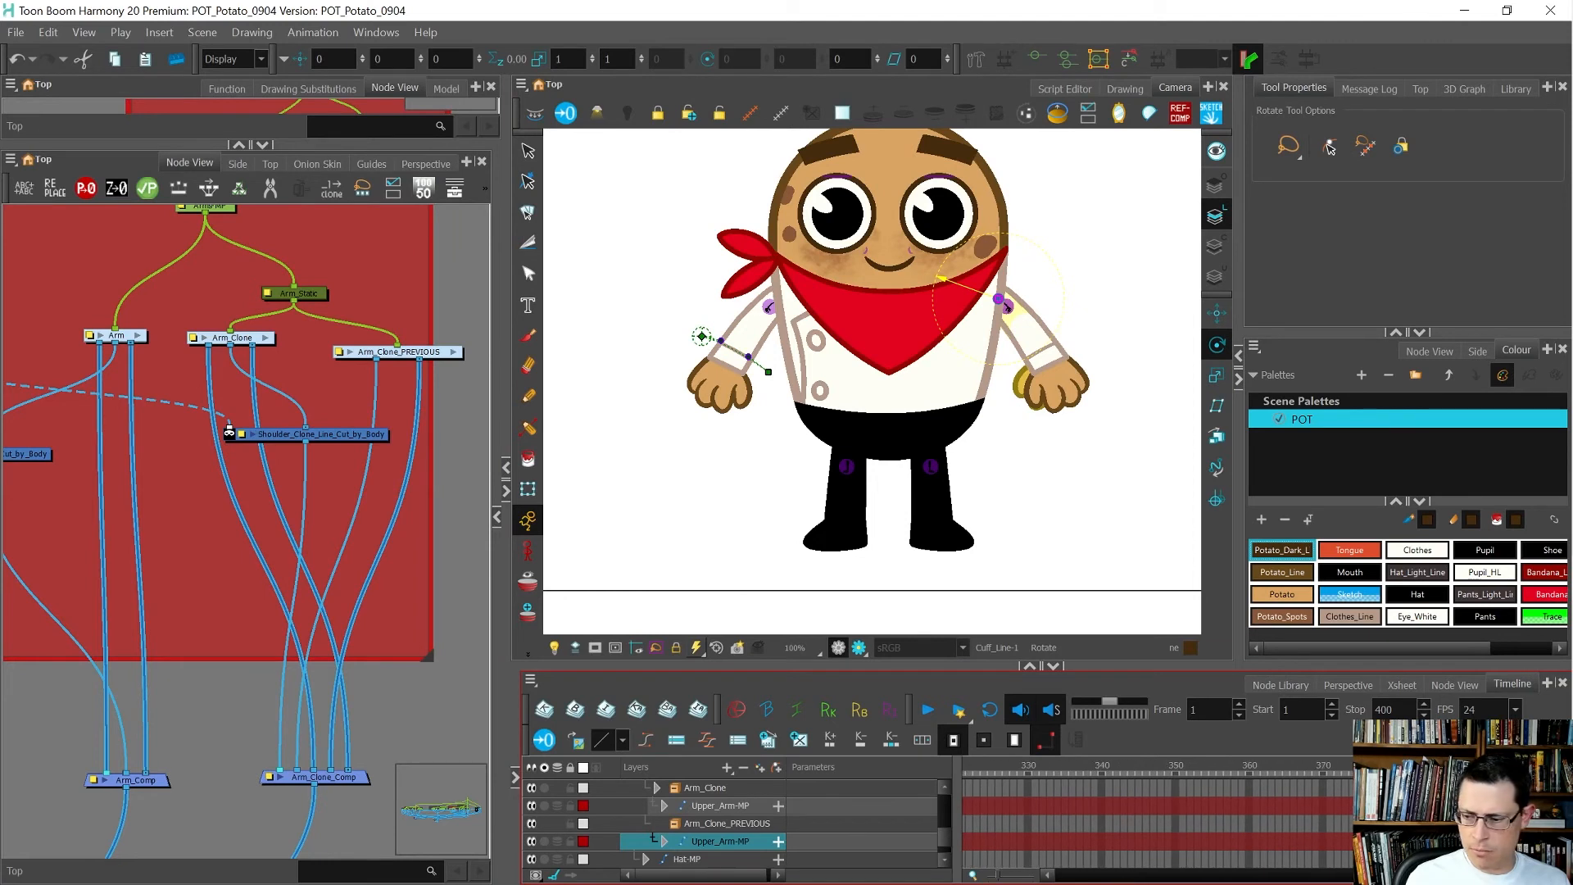
{"action": "left_click", "coordinate": [1543, 842], "text": "shift"}
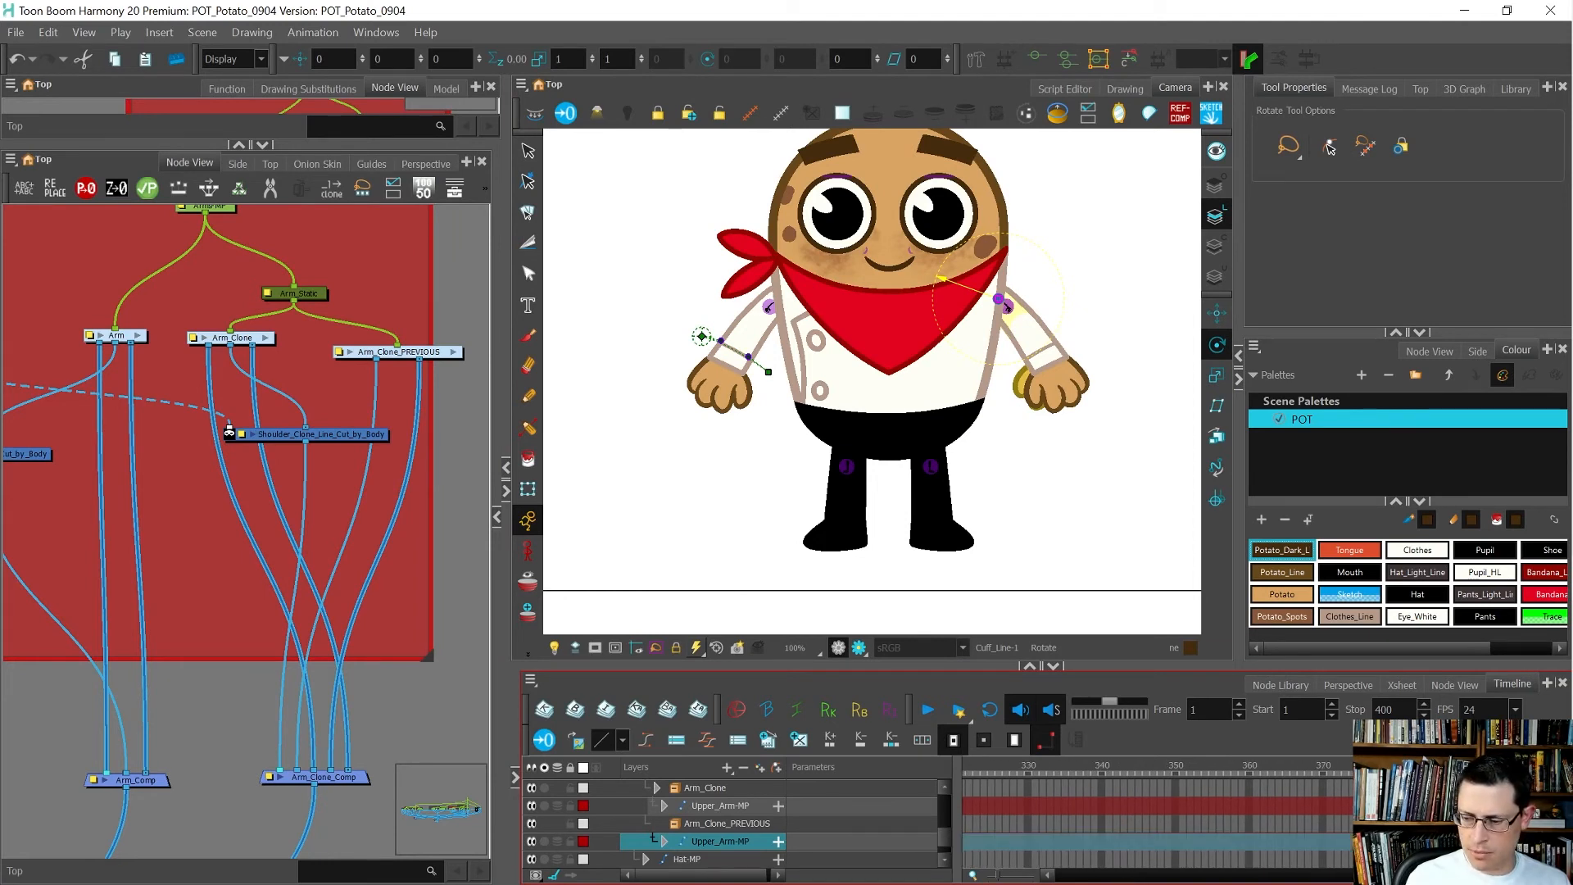
{"action": "left_click_drag", "start_coordinate": [1344, 878], "coordinate": [1065, 878]}
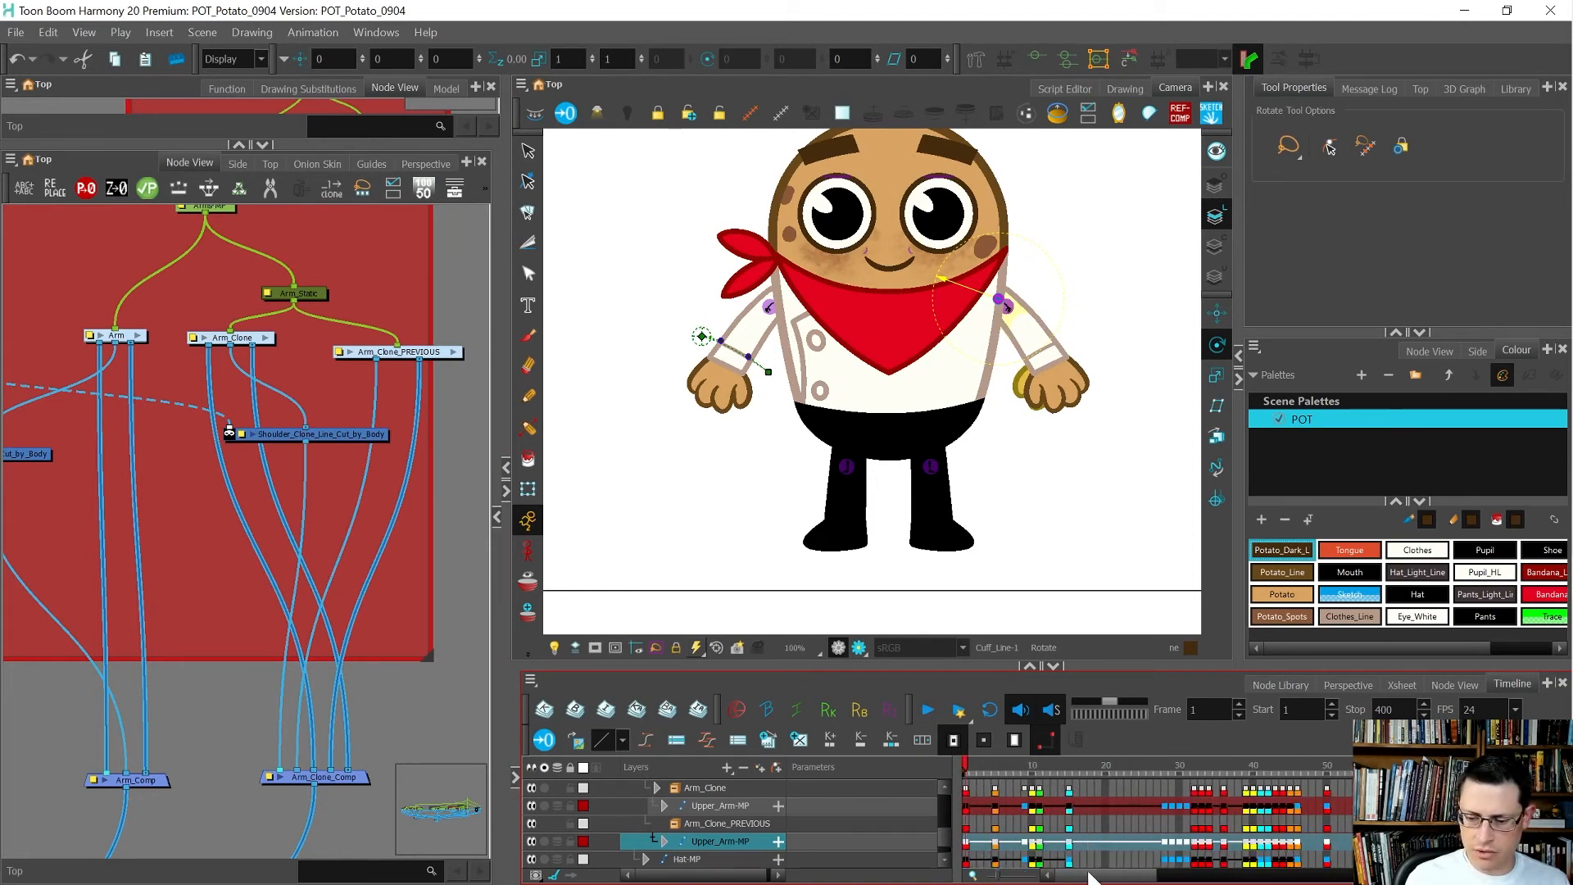
{"action": "left_click", "coordinate": [969, 808]}
{"action": "right_click", "coordinate": [969, 811]}
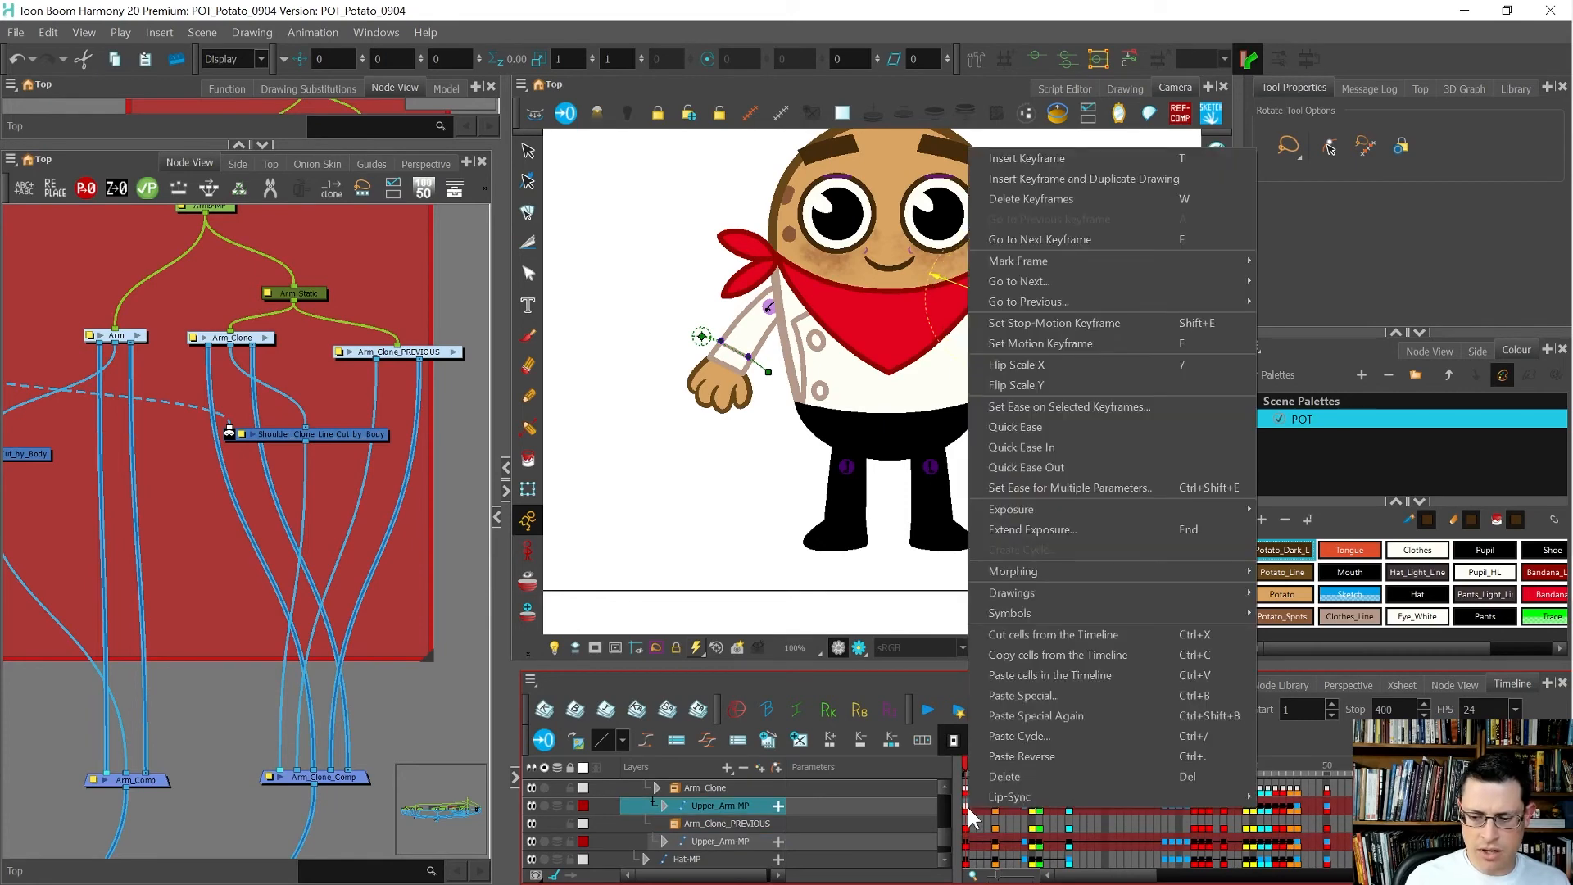
{"action": "left_click", "coordinate": [1024, 695]}
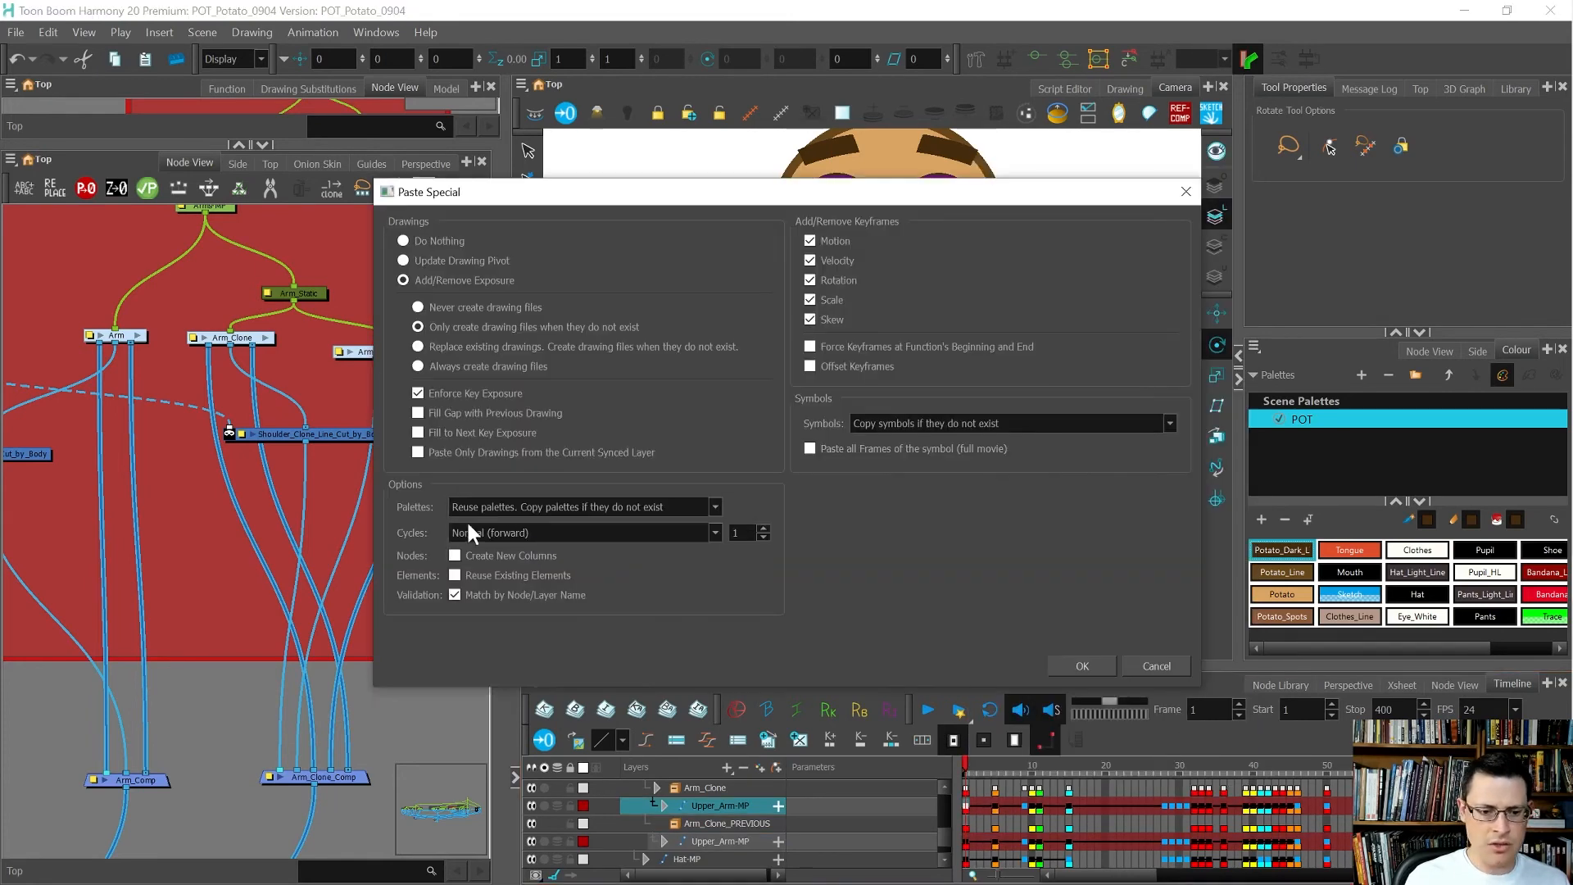
{"action": "left_click", "coordinate": [1082, 666]}
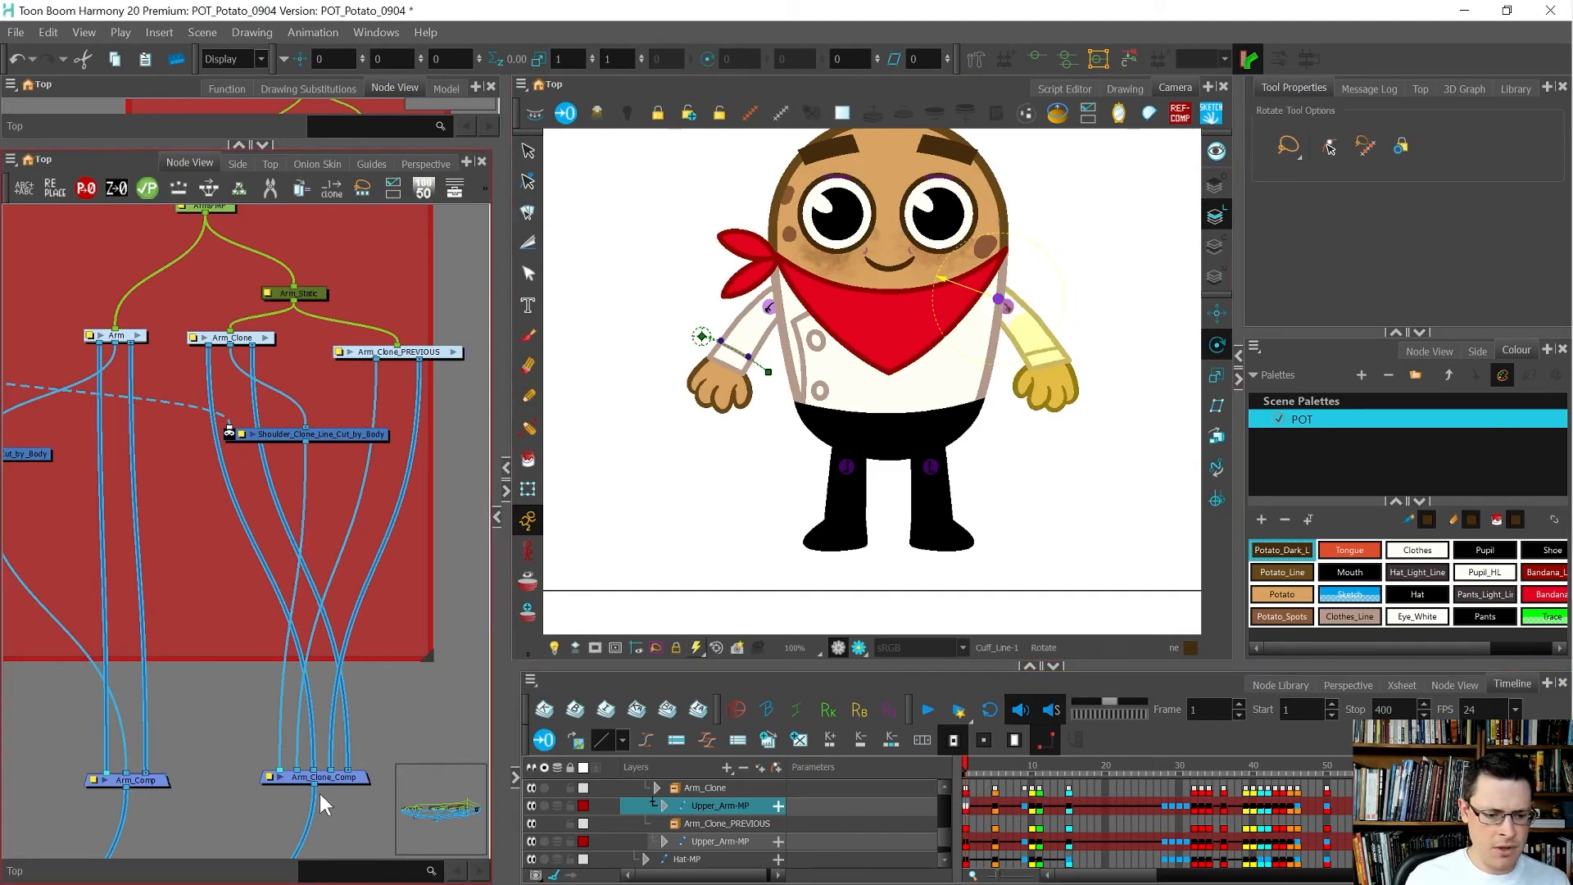
Step: Disconnect all outputs of Arm_Clone_PREVIOUS from Arm_Clone_Comp
{"action": "left_click", "coordinate": [357, 616]}
{"action": "mouse_move", "coordinate": [352, 603]}
{"action": "left_mouse_down"}
{"action": "mouse_move", "coordinate": [367, 567]}
{"action": "mouse_move", "coordinate": [333, 577]}
{"action": "mouse_move", "coordinate": [357, 561]}
{"action": "mouse_move", "coordinate": [362, 589]}
{"action": "left_mouse_up"}
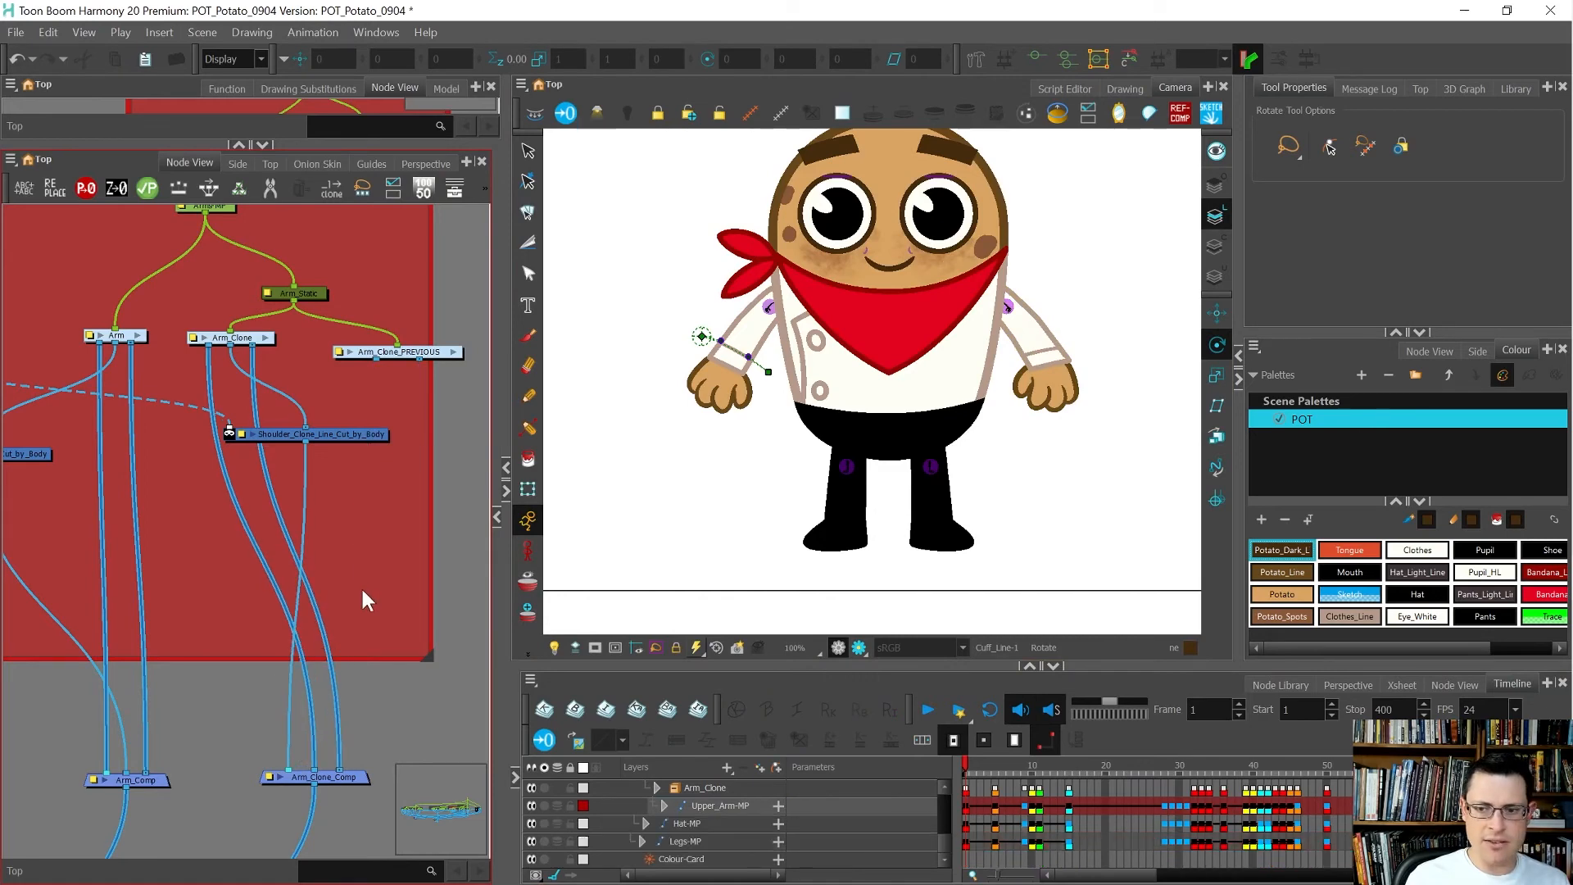
Step: Step through the turnaround frames up to frame 16 and return to frame 1, checking the new cloned arm in each pose
{"action": "key", "text": "period"}
{"action": "key", "text": "period"}
{"action": "key", "text": "period"}
{"action": "key", "text": "period"}
{"action": "key", "text": "period"}
{"action": "key", "text": "period"}
{"action": "key", "text": "period"}
{"action": "key", "text": "period"}
{"action": "key", "text": "period"}
{"action": "key", "text": "period"}
{"action": "key", "text": "period"}
{"action": "key", "text": "period"}
{"action": "key", "text": "period"}
{"action": "key", "text": "period"}
{"action": "key", "text": "period"}
{"action": "key", "text": "period"}
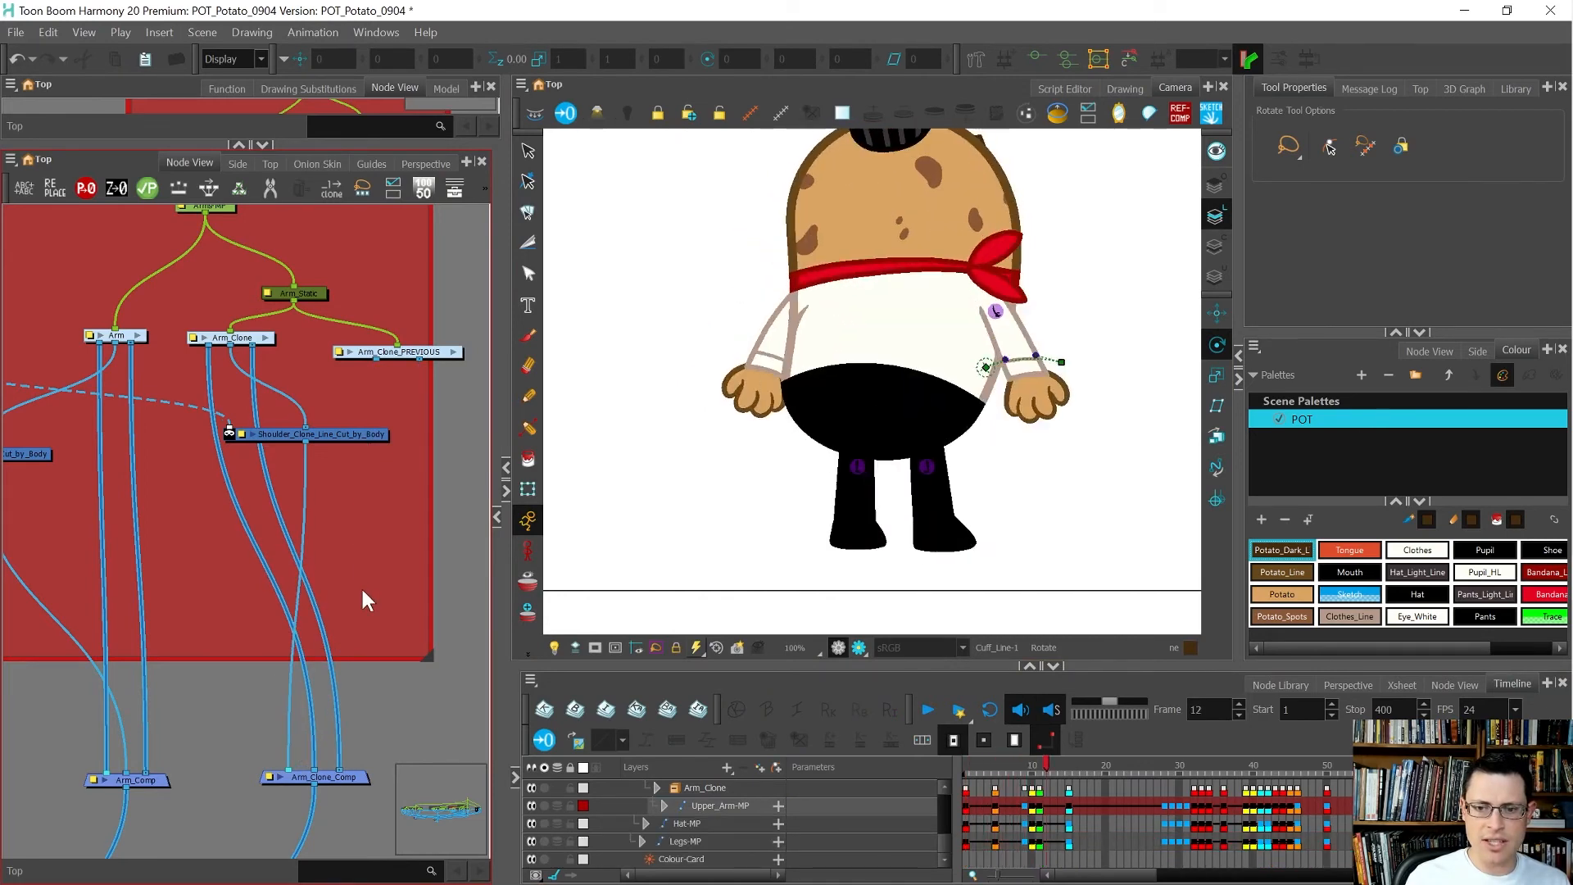
{"action": "key", "text": "comma"}
{"action": "key", "text": "comma"}
{"action": "key", "text": "comma"}
{"action": "key", "text": "comma"}
{"action": "key", "text": "comma"}
{"action": "key", "text": "comma"}
{"action": "key", "text": "comma"}
{"action": "key", "text": "comma"}
{"action": "key", "text": "comma"}
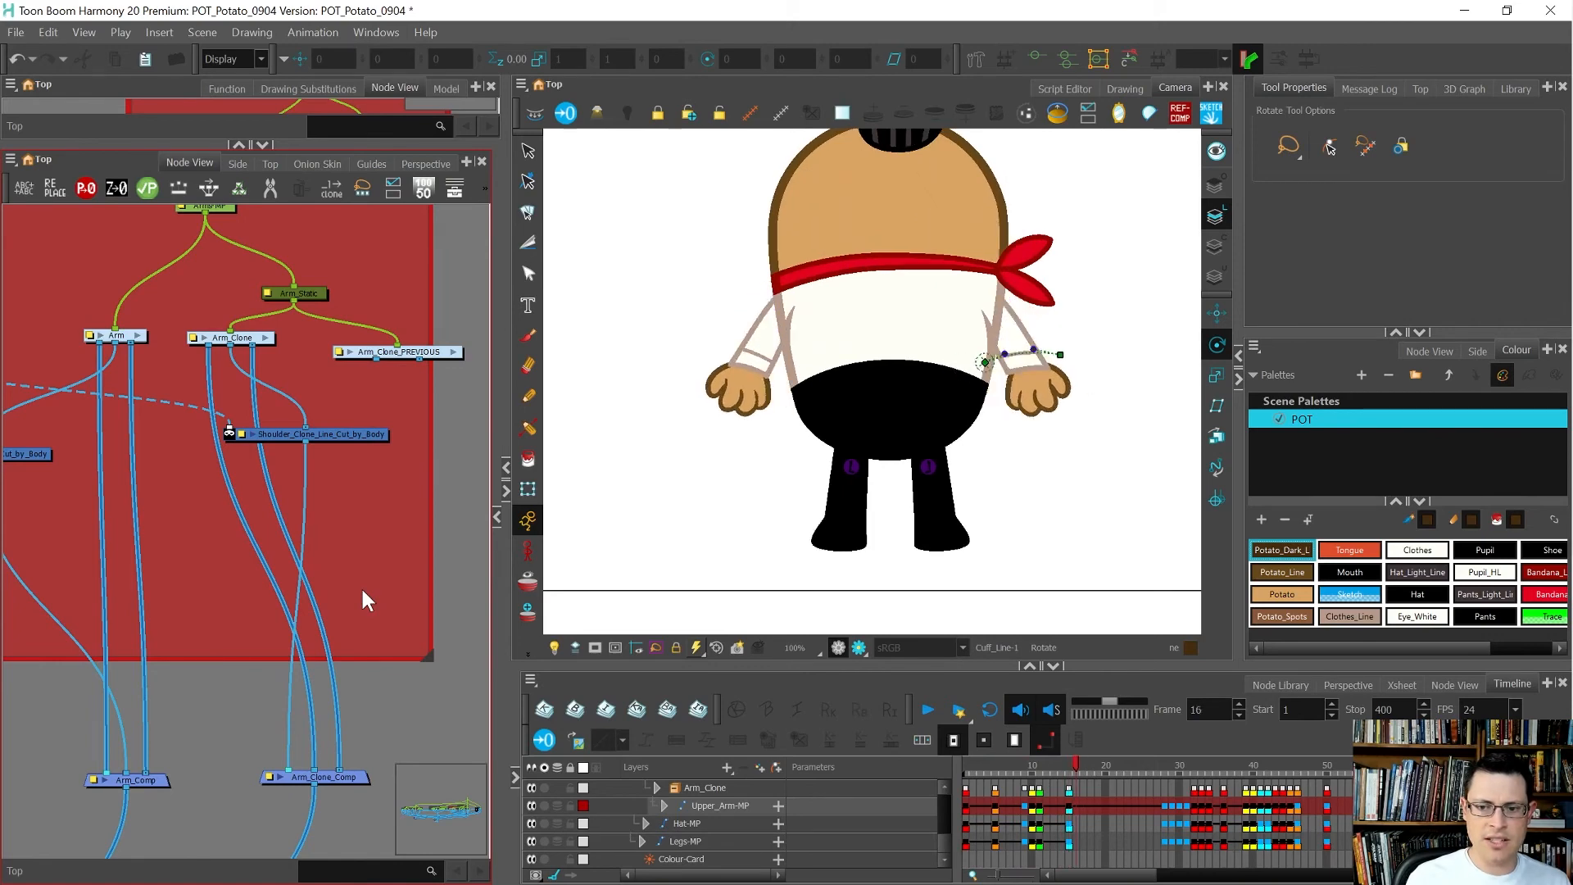
{"action": "key", "text": "comma"}
{"action": "key", "text": "comma"}
{"action": "key", "text": "comma"}
{"action": "key", "text": "comma"}
{"action": "key", "text": "comma"}
{"action": "key", "text": "comma"}
{"action": "key", "text": "comma"}
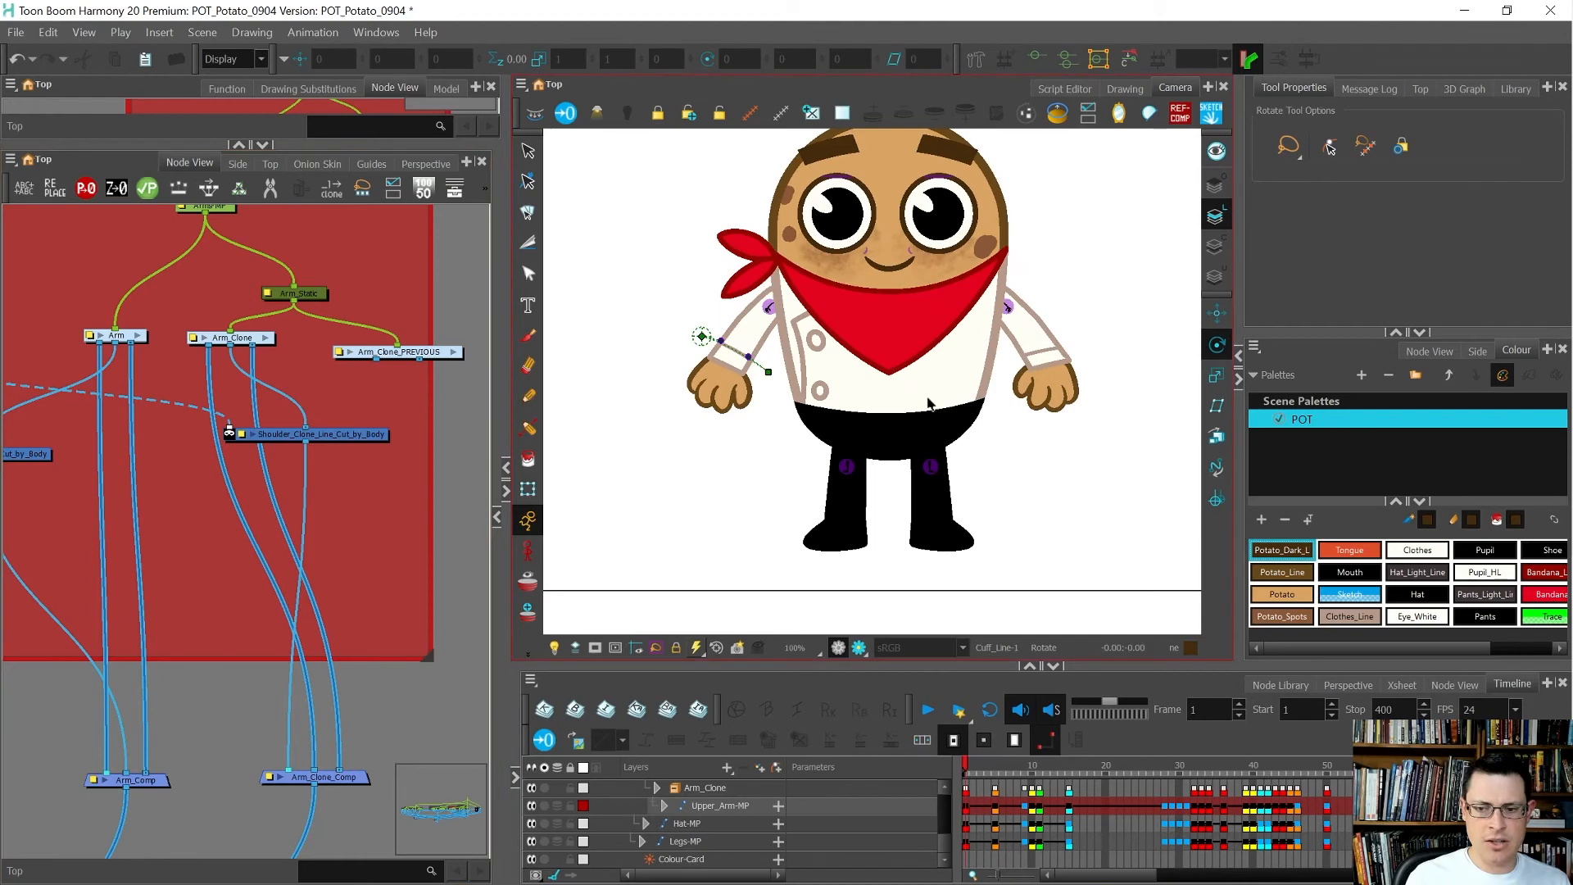
Step: Select the cuff line on the original arm with the Transform tool and walk up its parent hierarchy
{"action": "left_click", "coordinate": [744, 461]}
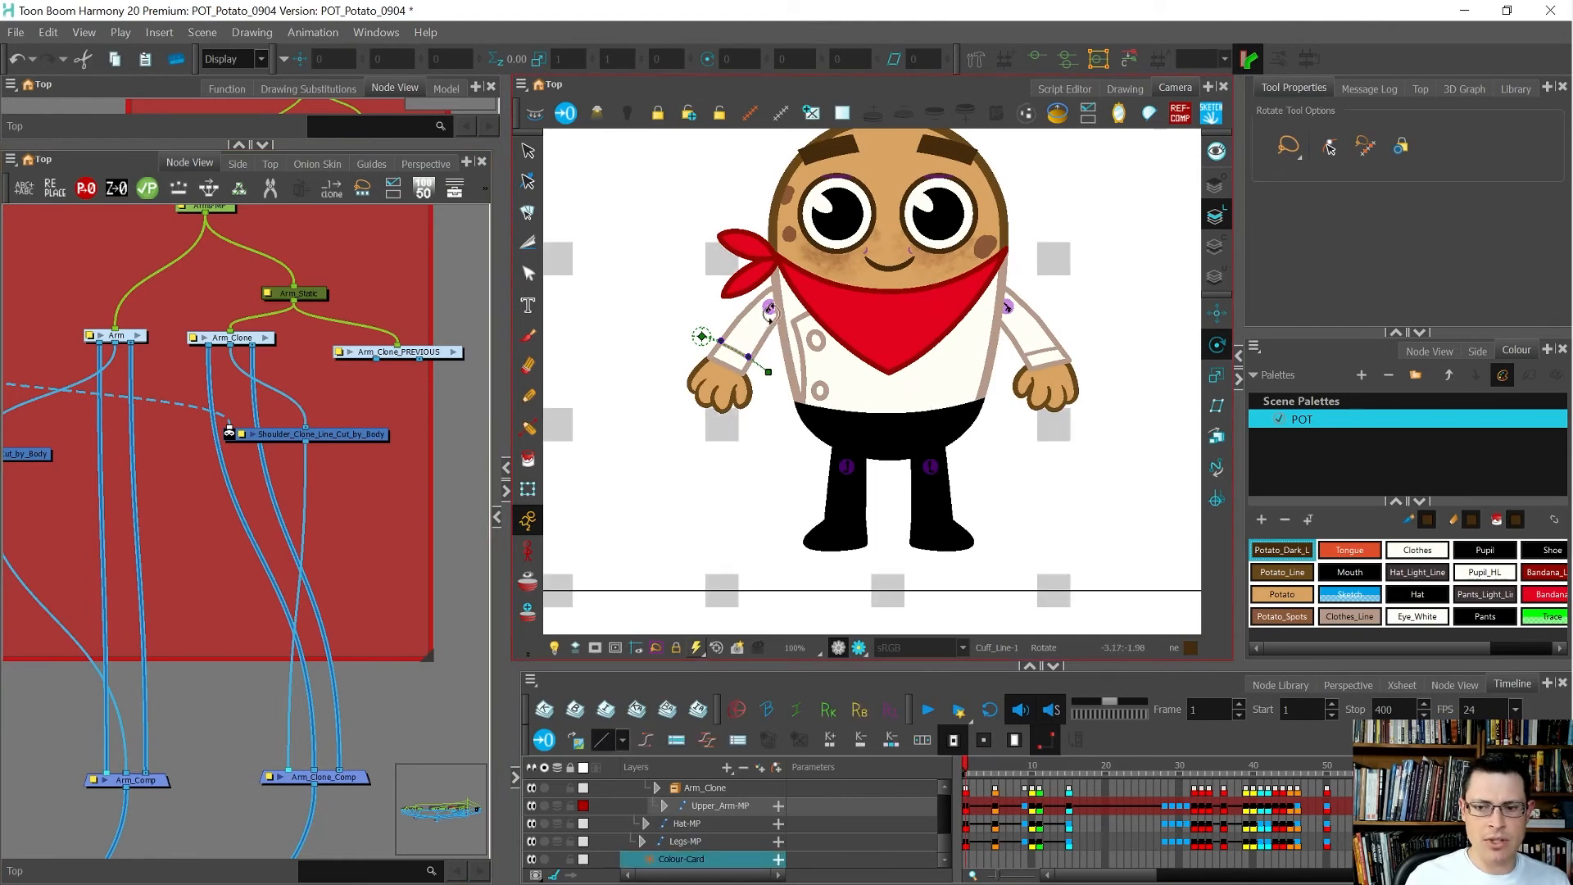
{"action": "key", "text": "shift+t"}
{"action": "scroll", "coordinate": [782, 321], "scroll_direction": "up", "scroll_amount": 2}
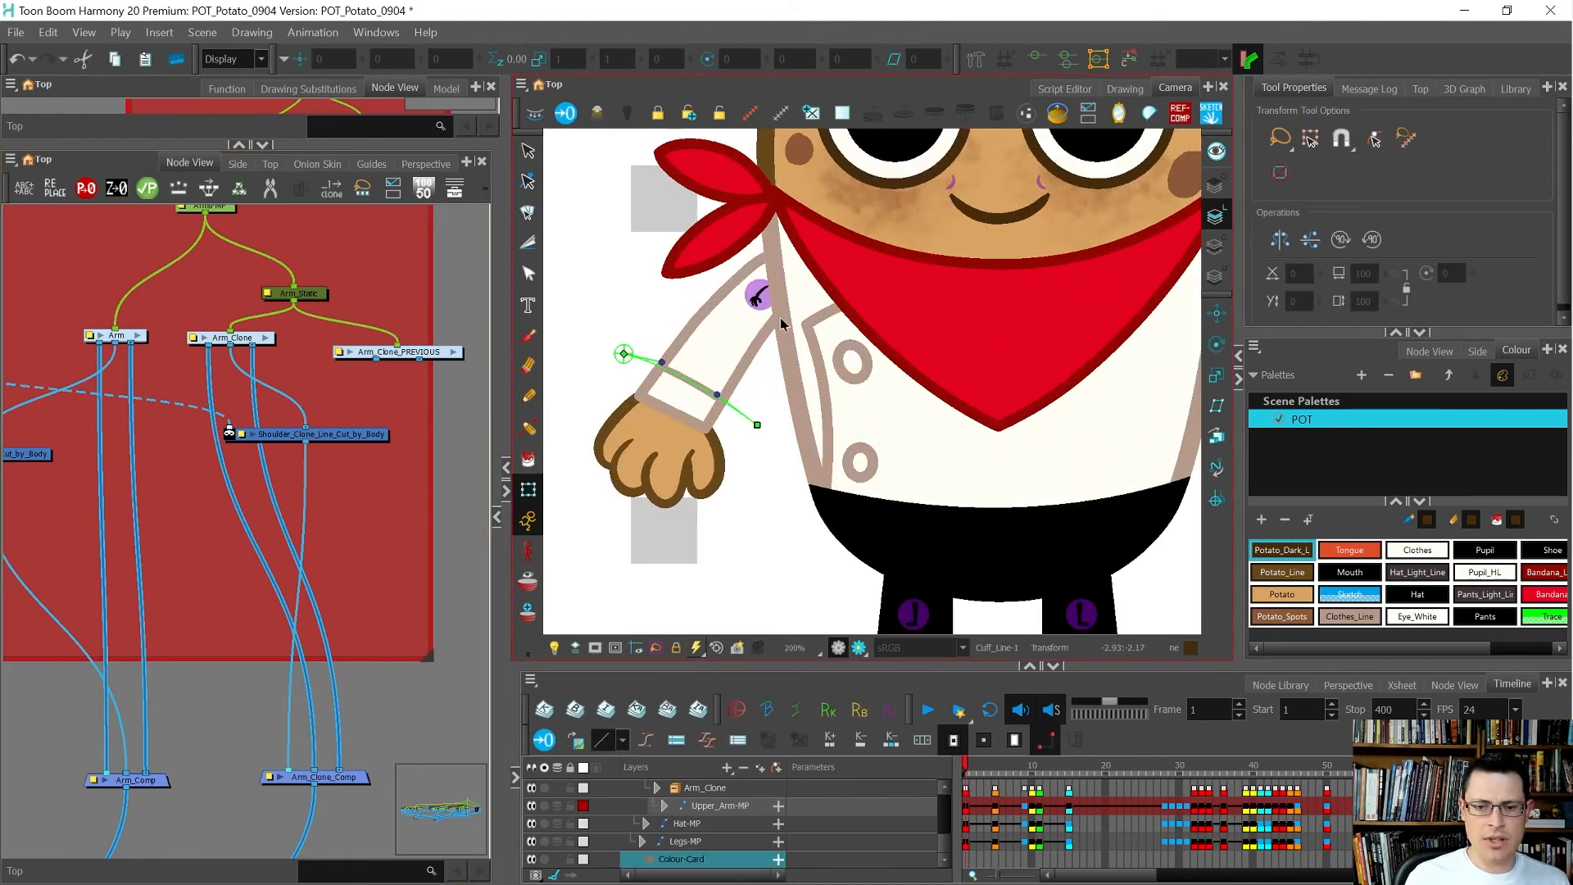
{"action": "left_click", "coordinate": [695, 383]}
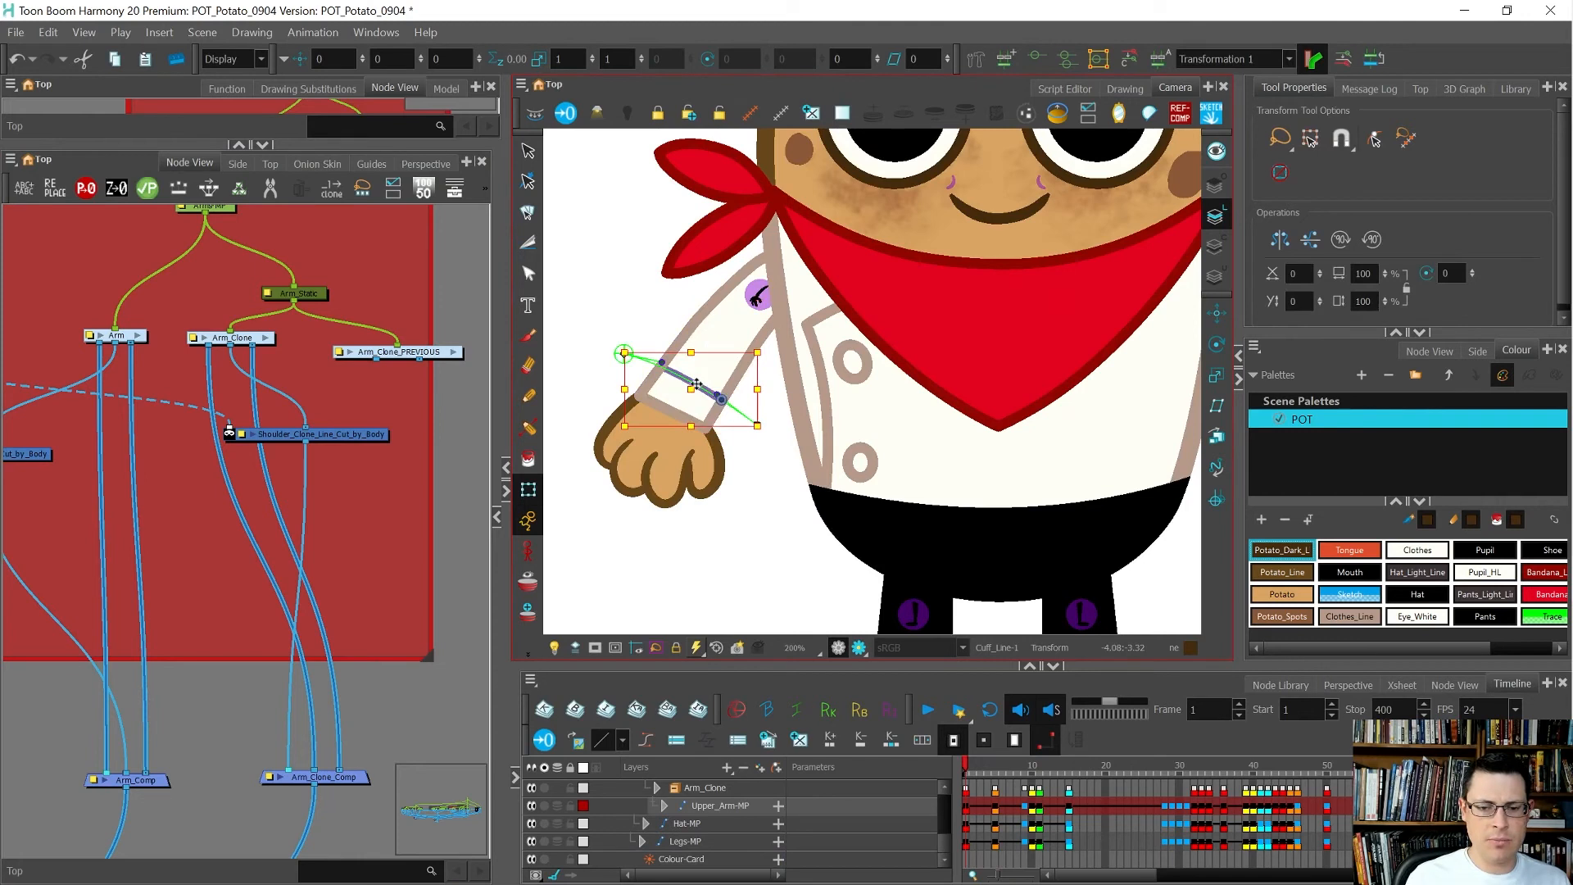
{"action": "key", "text": "b"}
{"action": "key", "text": "b"}
{"action": "key", "text": "b"}
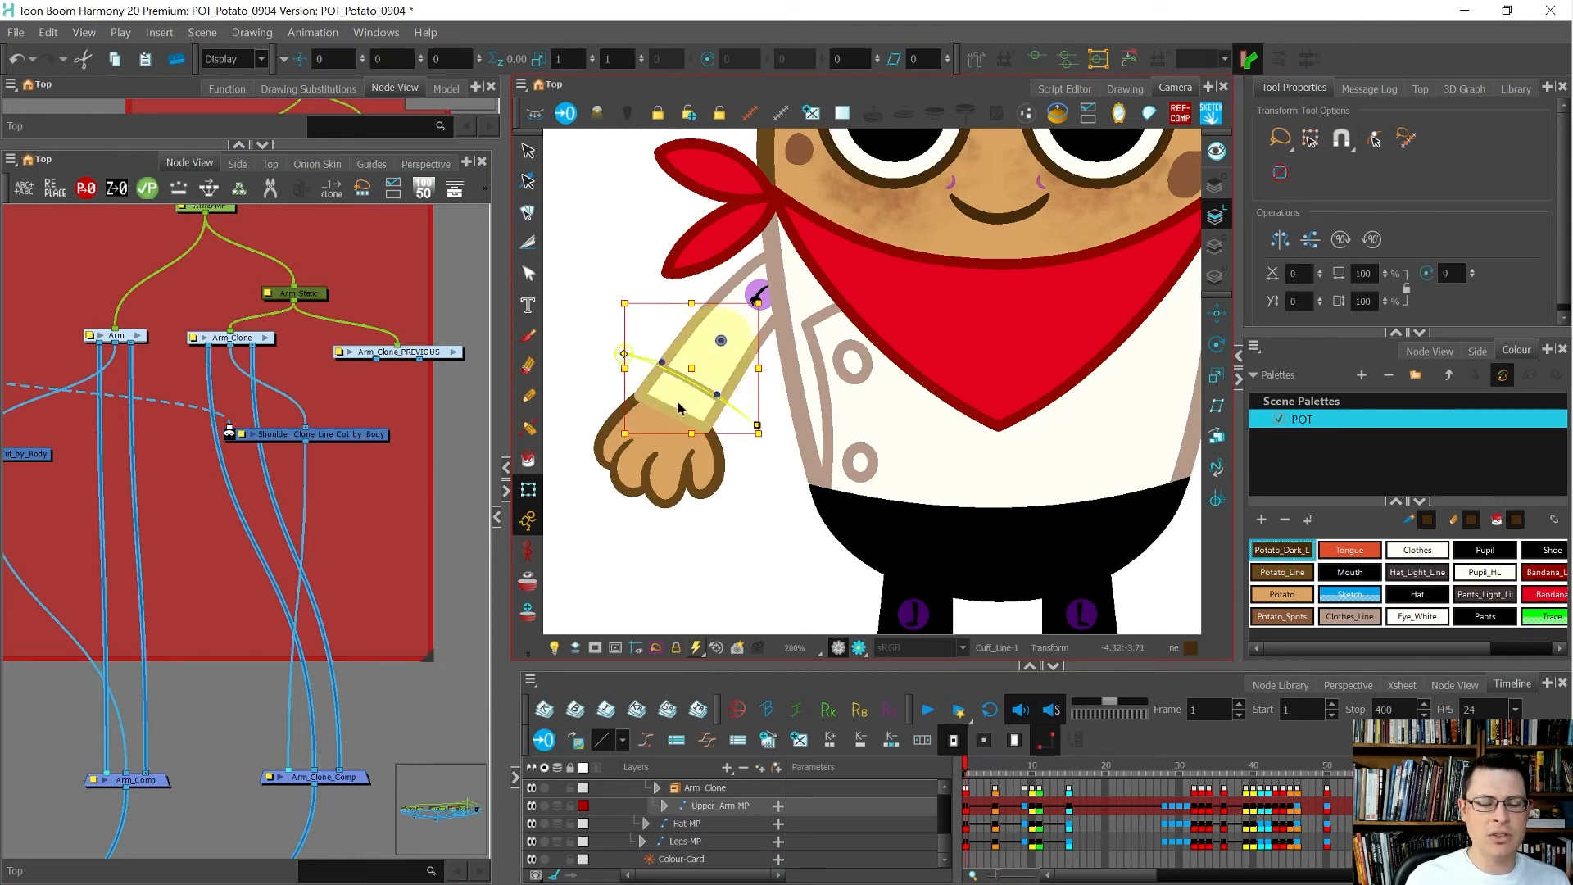
Step: Inside the Arm group, select the upper arm and try a different hand pose, undo it, and clear the selection
{"action": "left_click", "coordinate": [139, 336]}
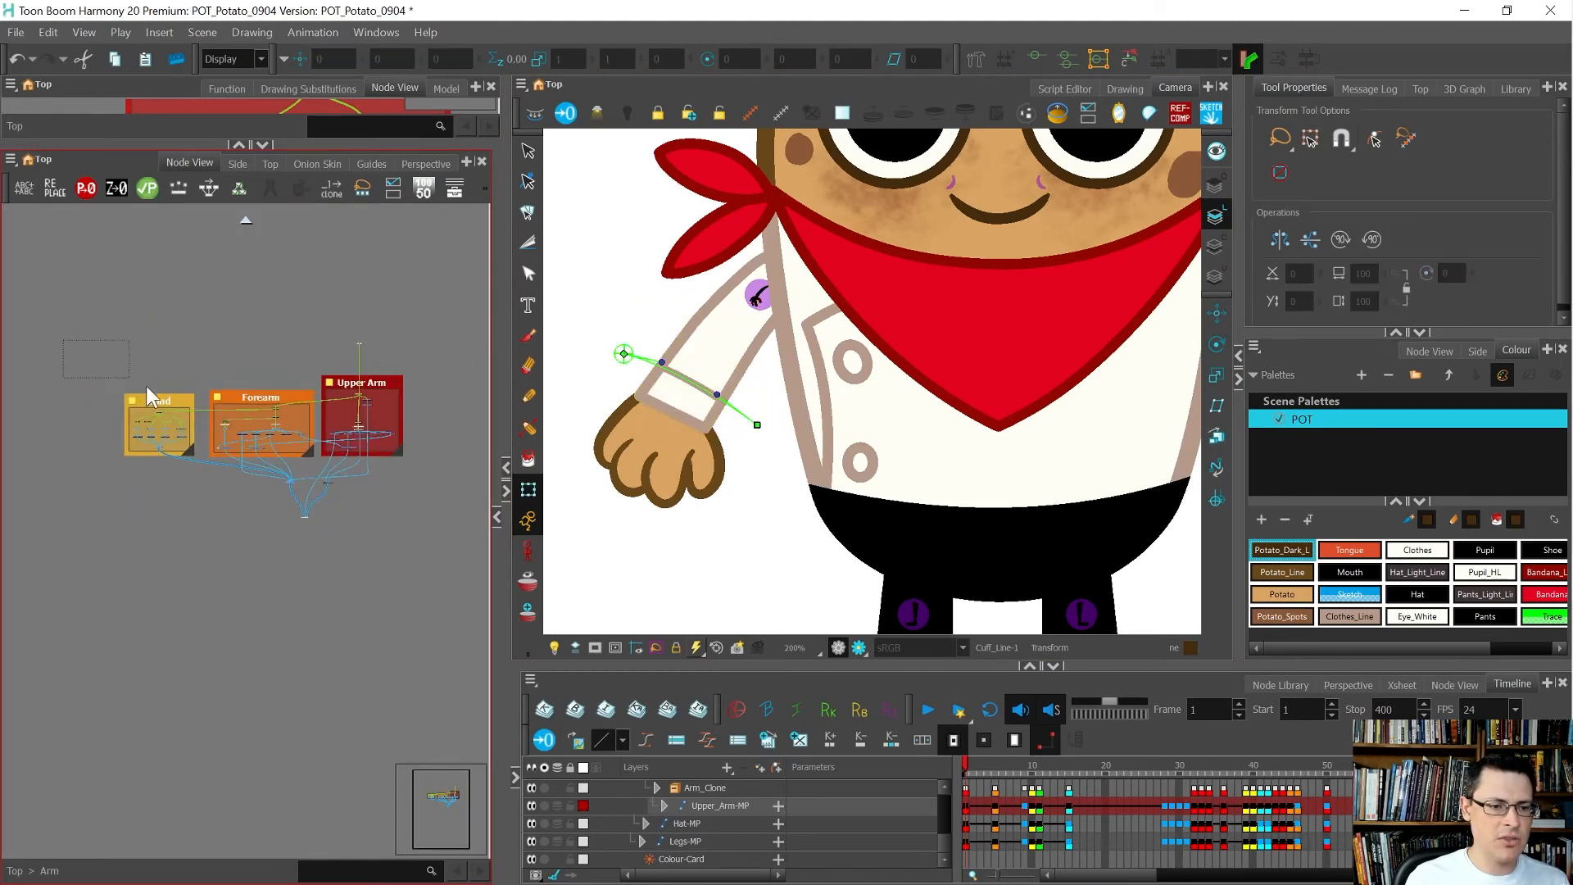
{"action": "left_click", "coordinate": [373, 430]}
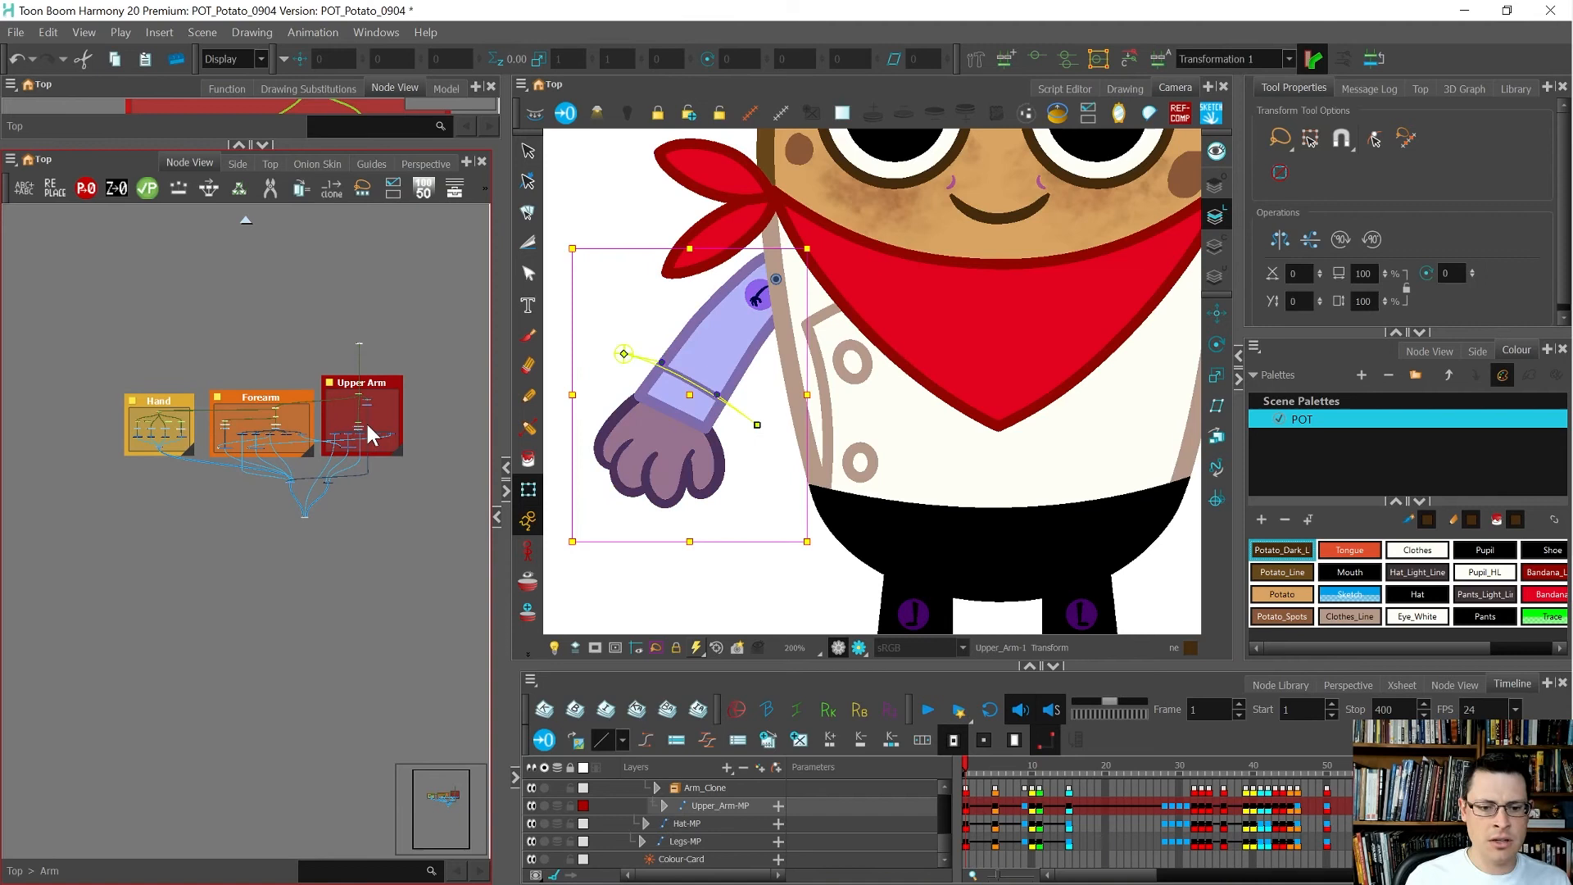
{"action": "left_click", "coordinate": [539, 490]}
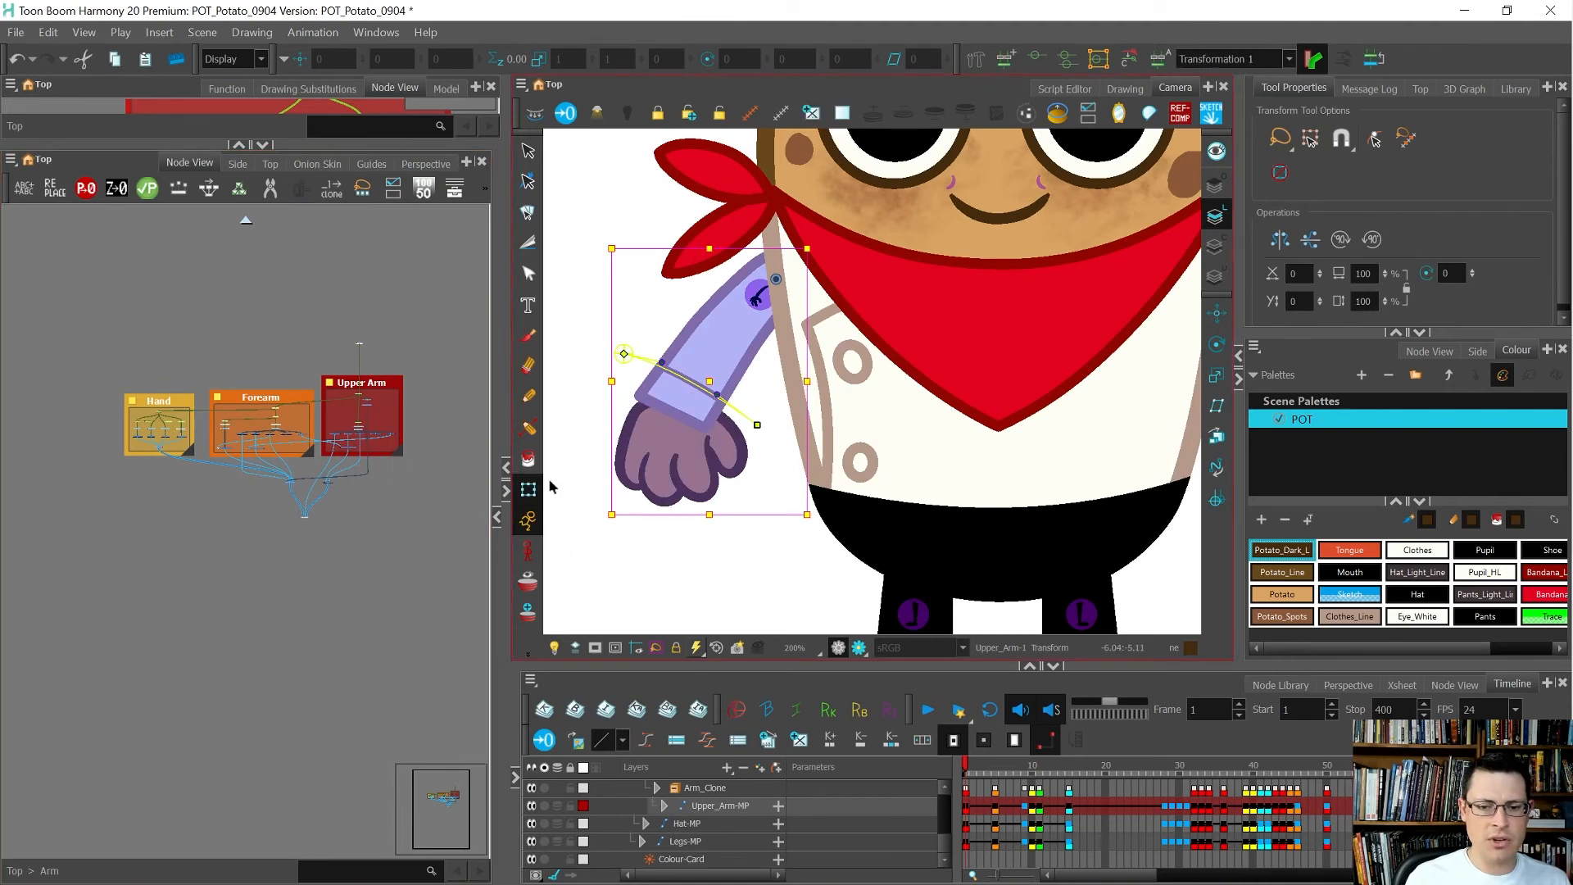
{"action": "key", "text": "ctrl+z"}
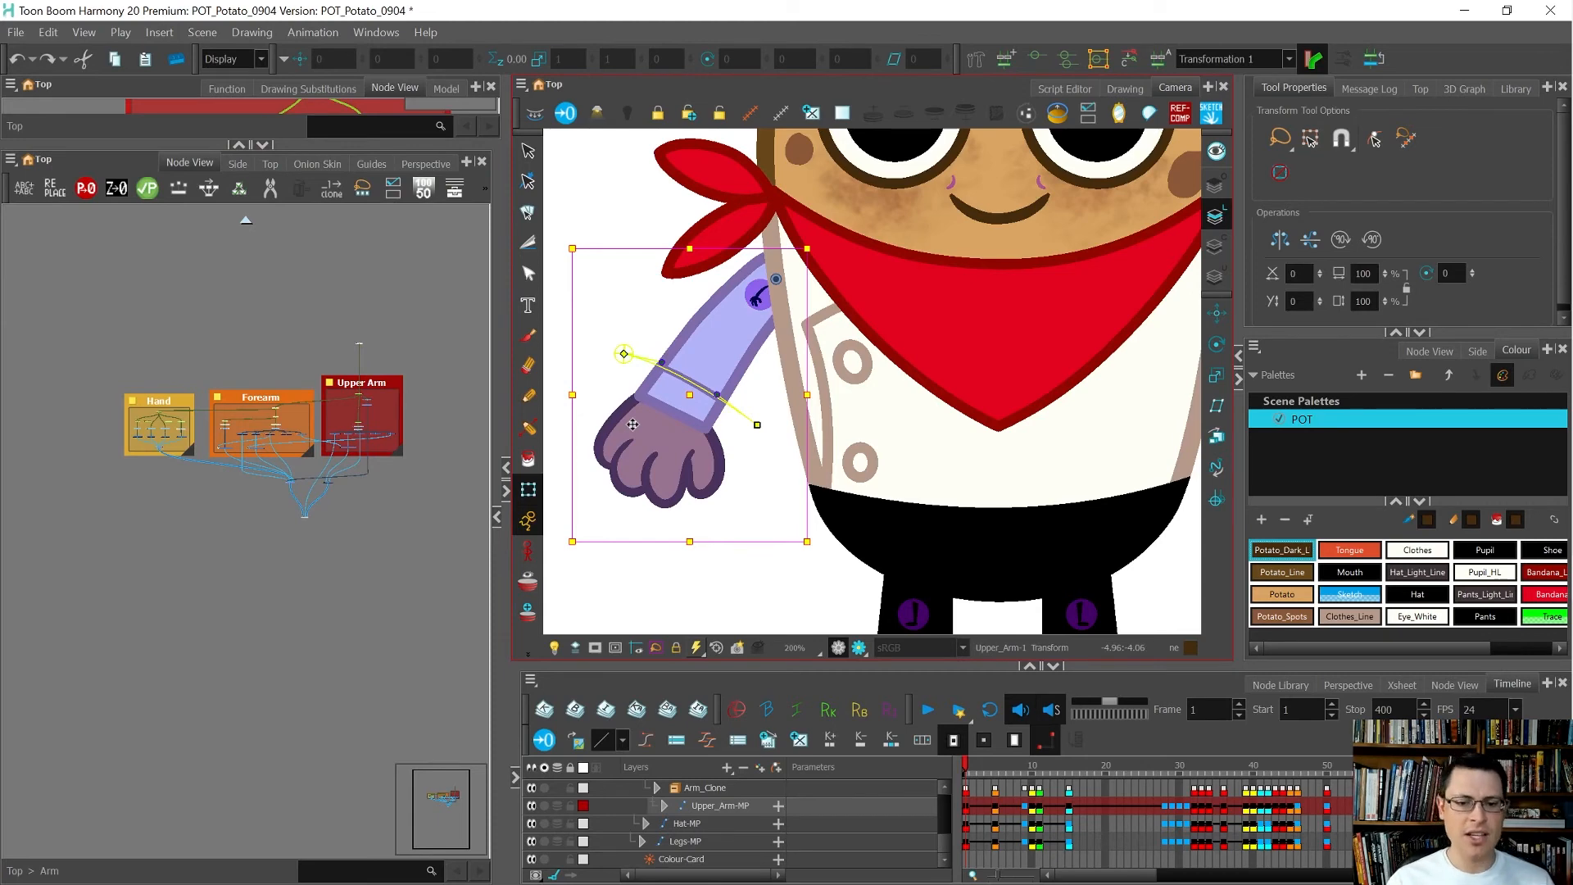
{"action": "left_click", "coordinate": [403, 556]}
{"action": "scroll", "coordinate": [609, 365], "scroll_direction": "down", "scroll_amount": 3}
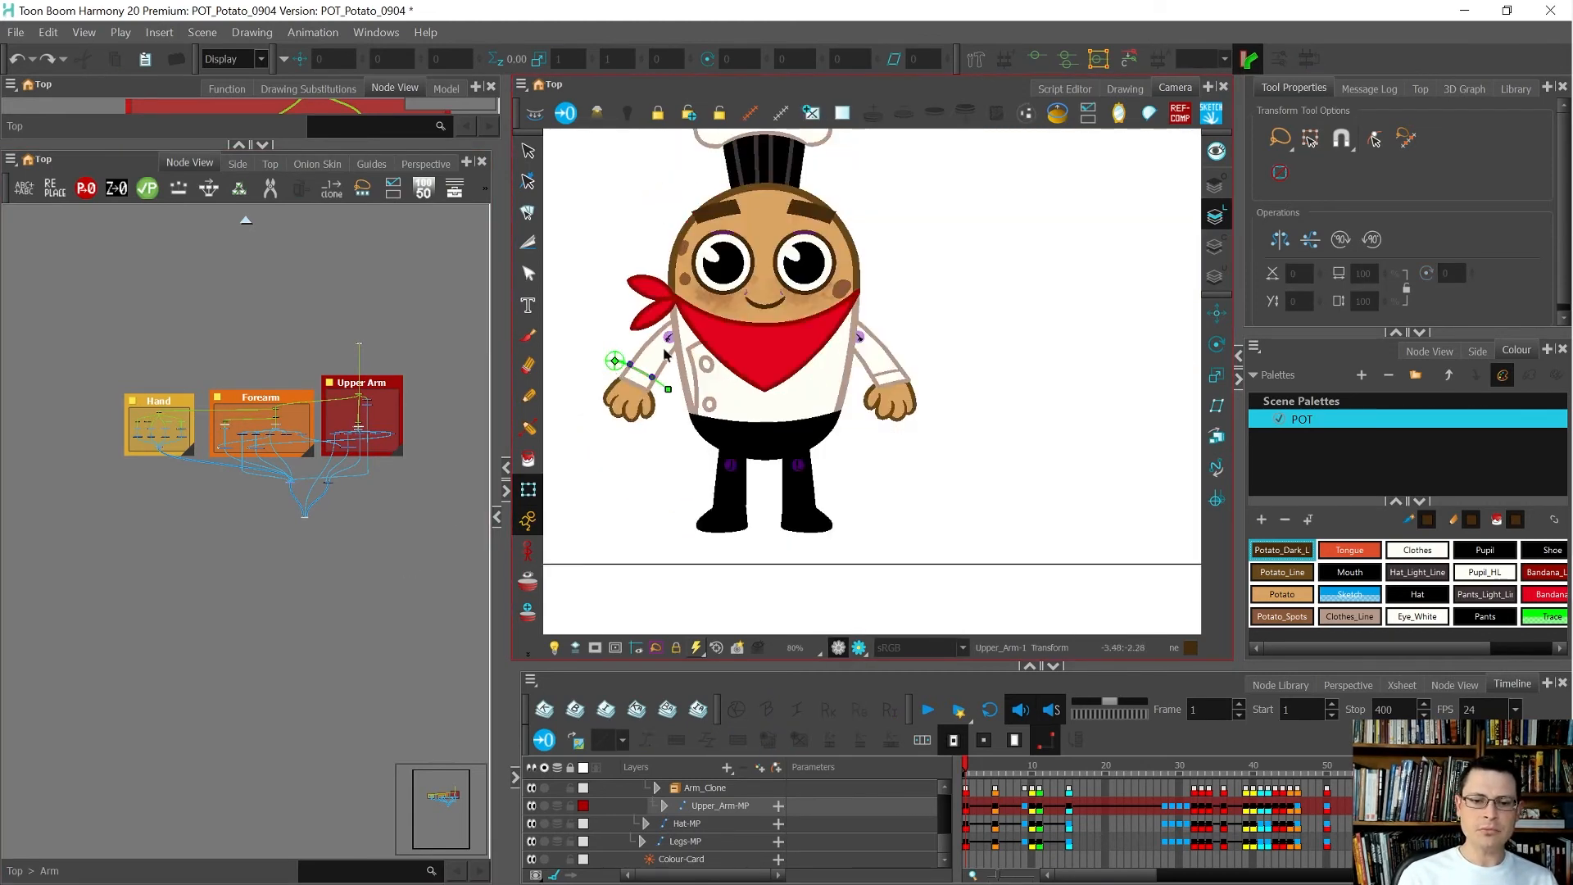
Step: Copy the original arm's Upper_Arm-MP keyframe at frame 1, paste it onto the cloned arm's Upper_Arm-MP, and clear the selection
{"action": "scroll", "coordinate": [664, 354], "scroll_direction": "up", "scroll_amount": 1}
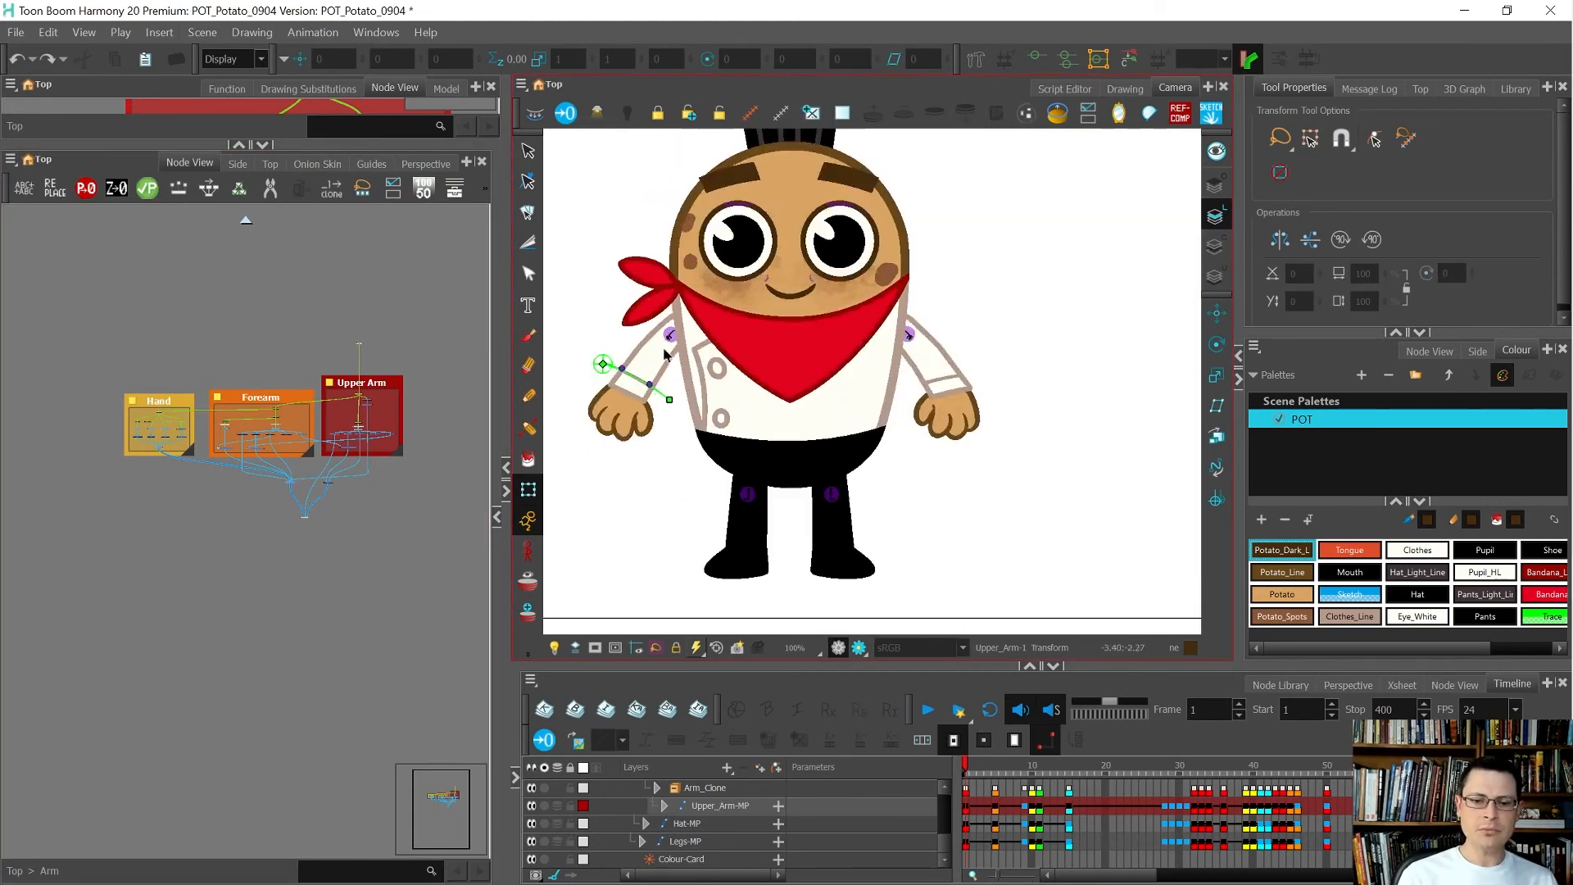
{"action": "left_click", "coordinate": [646, 352]}
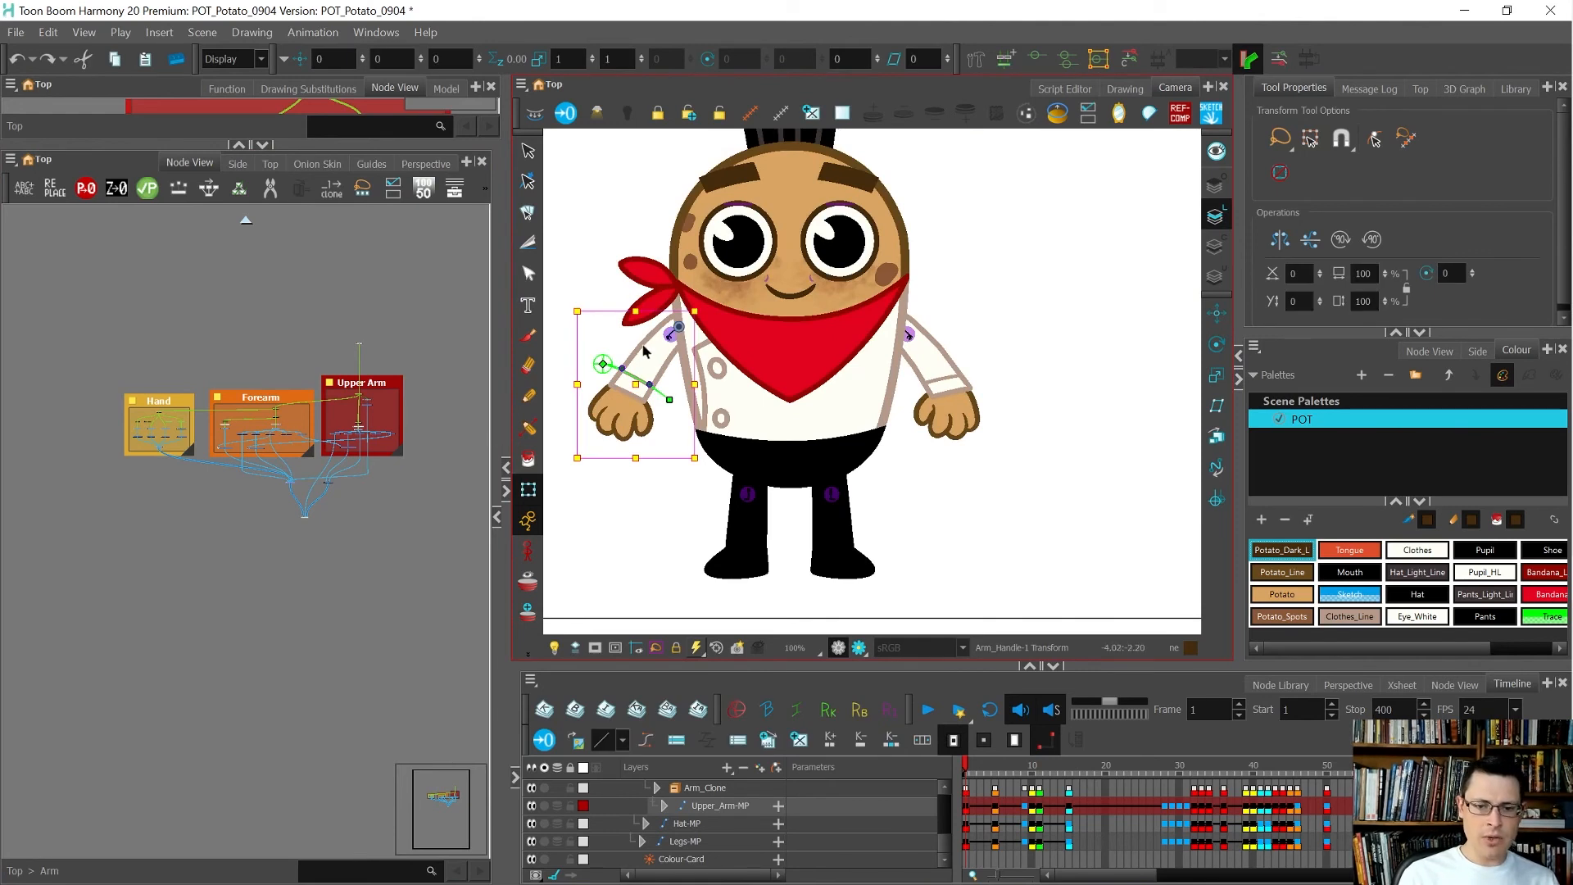
{"action": "key", "text": "o"}
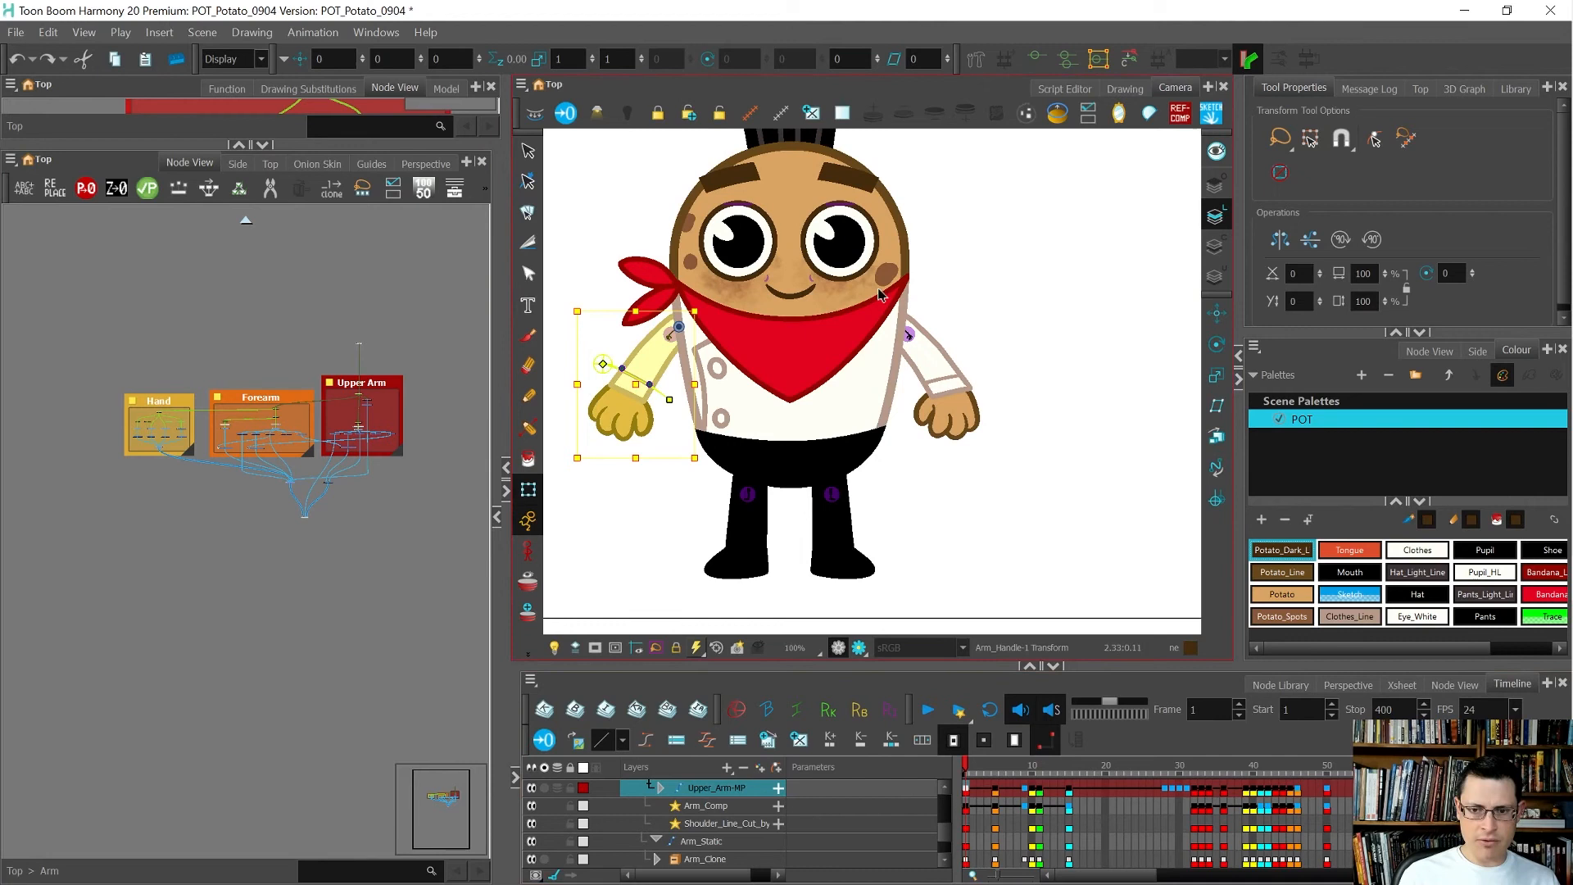
{"action": "left_click", "coordinate": [907, 338]}
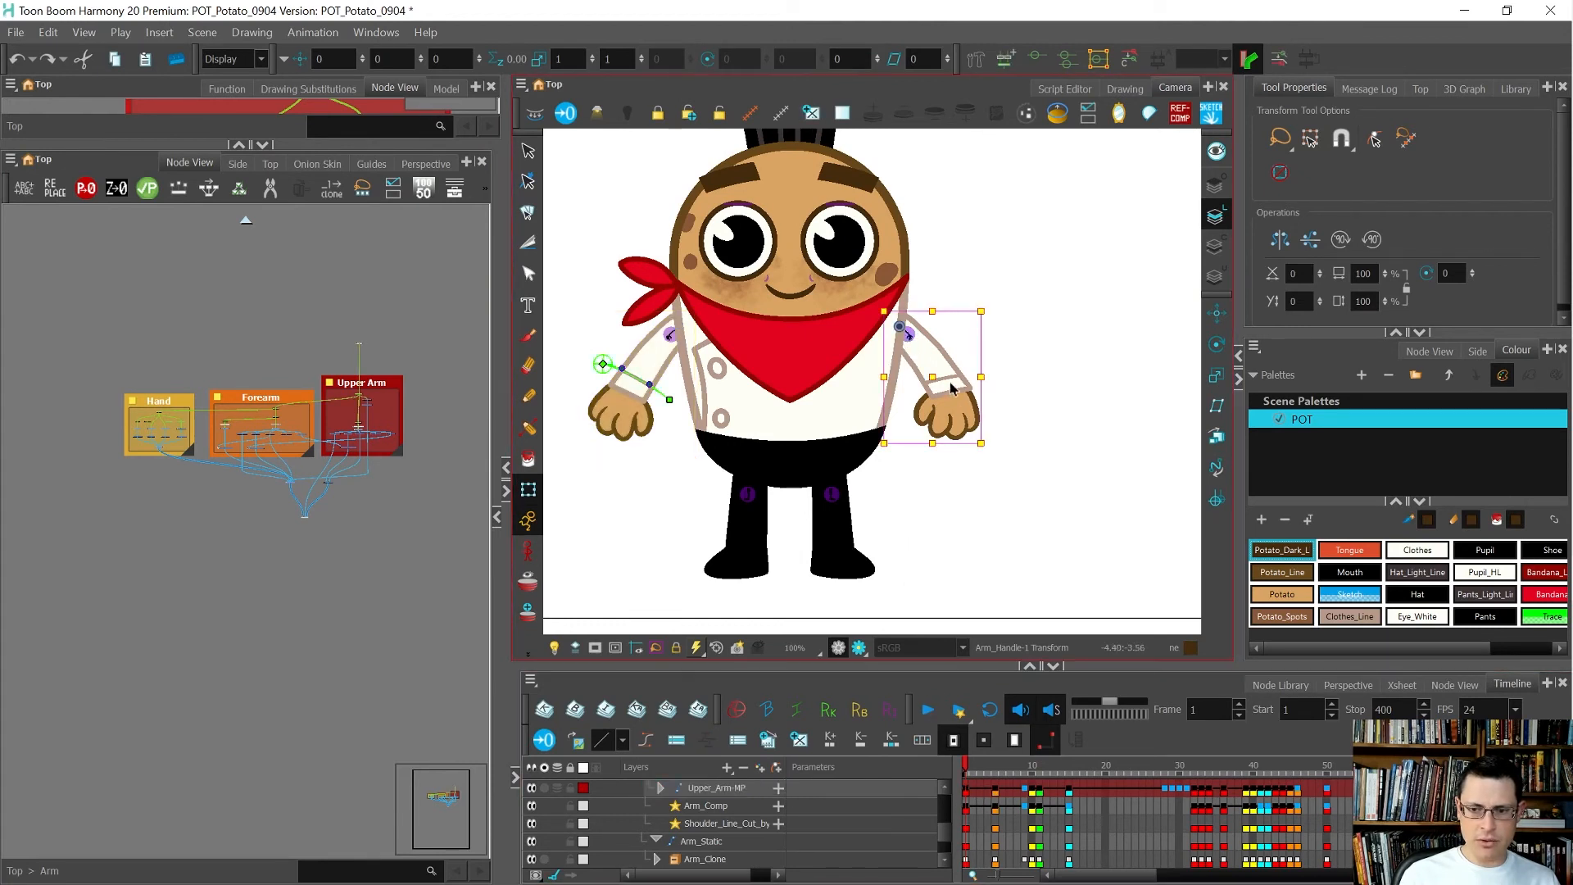
{"action": "key", "text": "o"}
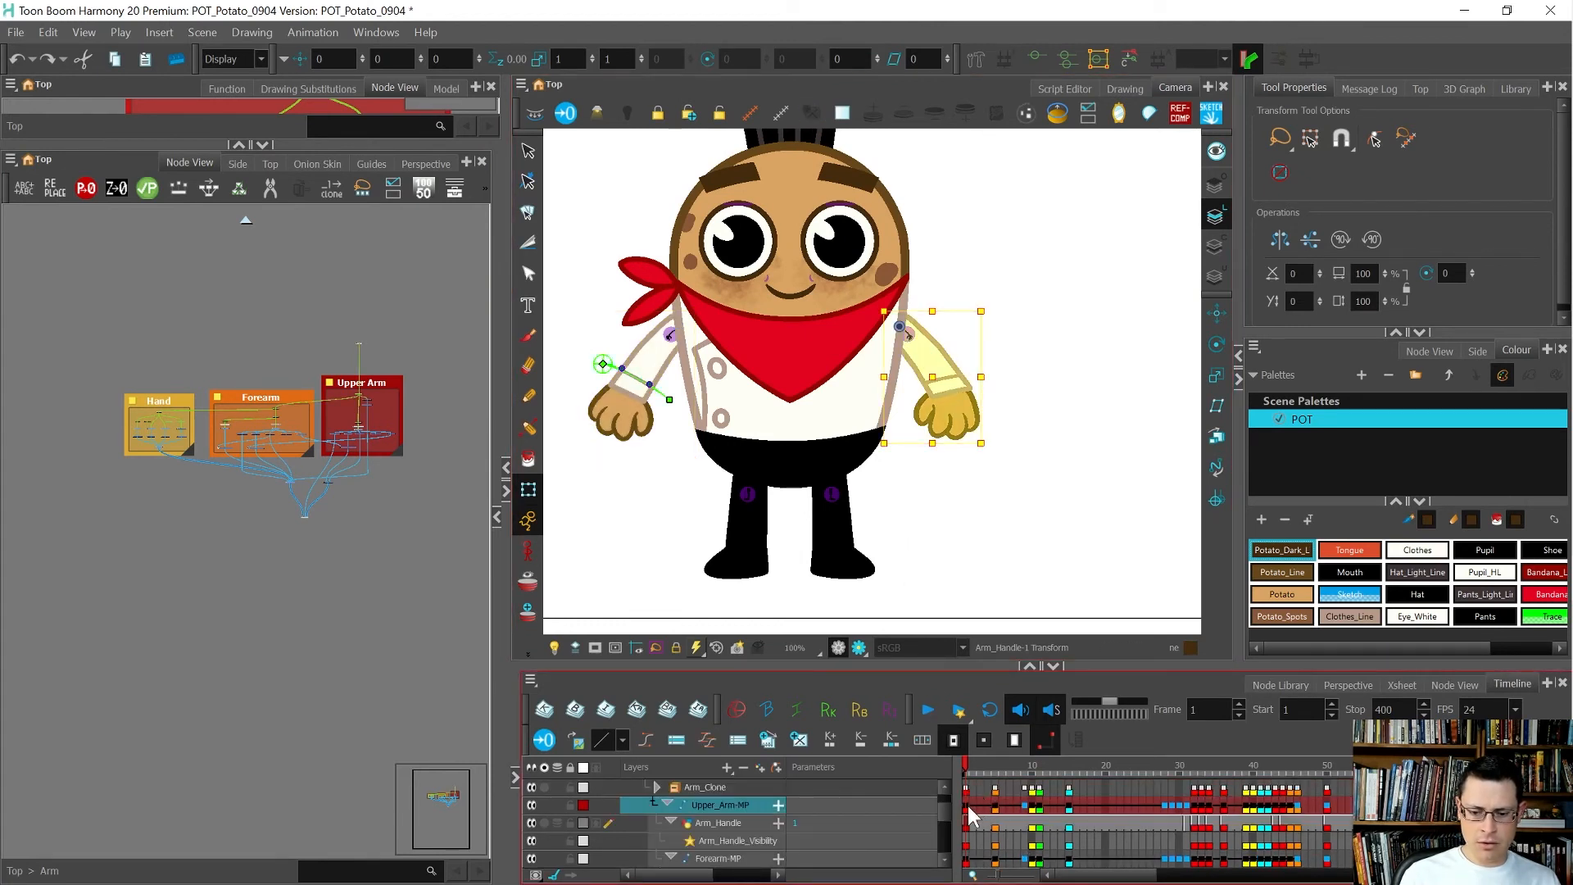
{"action": "key", "text": "minus"}
{"action": "key", "text": "ctrl+v"}
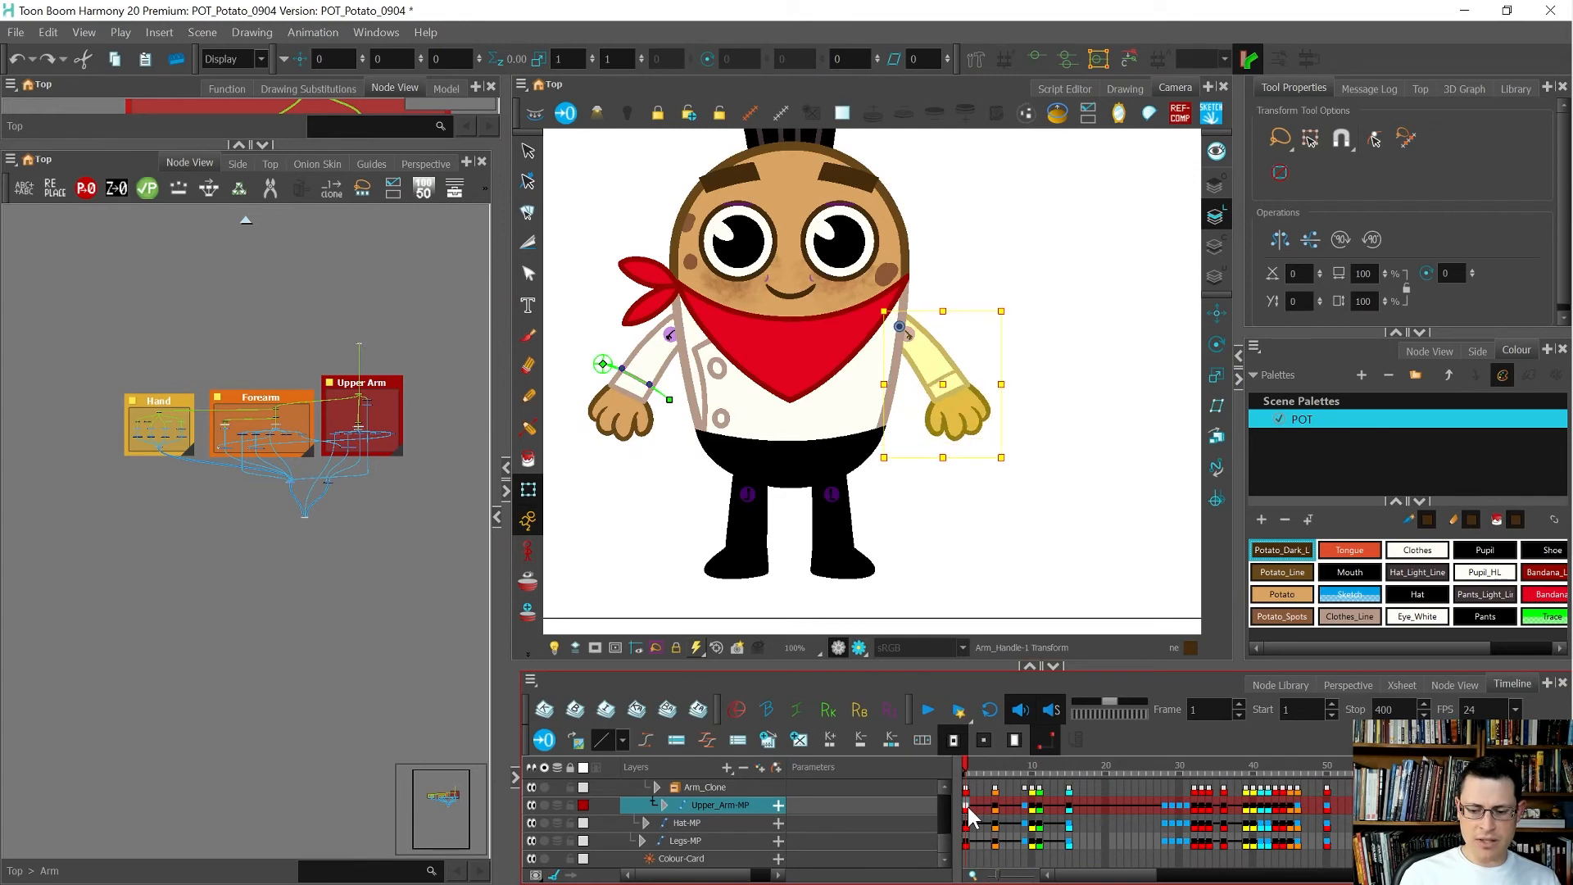
{"action": "left_click", "coordinate": [965, 518]}
{"action": "key", "text": "shift+c"}
Step: Step through the turnaround from frame 1 to frame 9, checking how the arms and hands sit in each pose
{"action": "scroll", "coordinate": [962, 456], "scroll_direction": "down", "scroll_amount": 3}
{"action": "key", "text": "period"}
{"action": "key", "text": "period"}
{"action": "key", "text": "period"}
{"action": "key", "text": "period"}
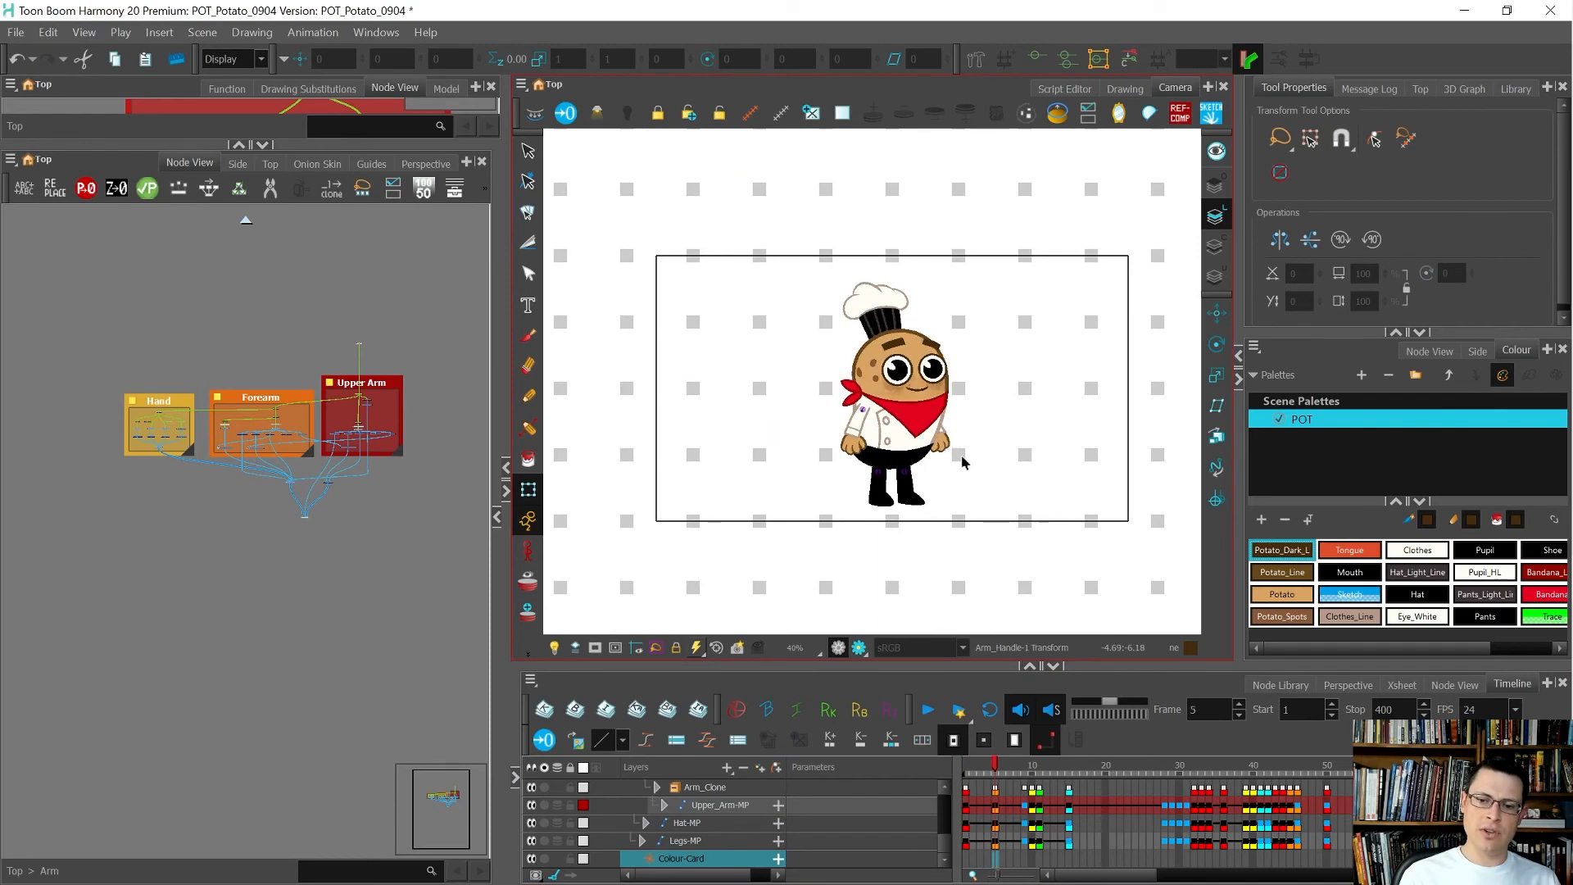
{"action": "key", "text": "period"}
{"action": "key", "text": "period"}
{"action": "scroll", "coordinate": [856, 450], "scroll_direction": "up", "scroll_amount": 5}
{"action": "key", "text": "period"}
{"action": "key", "text": "period"}
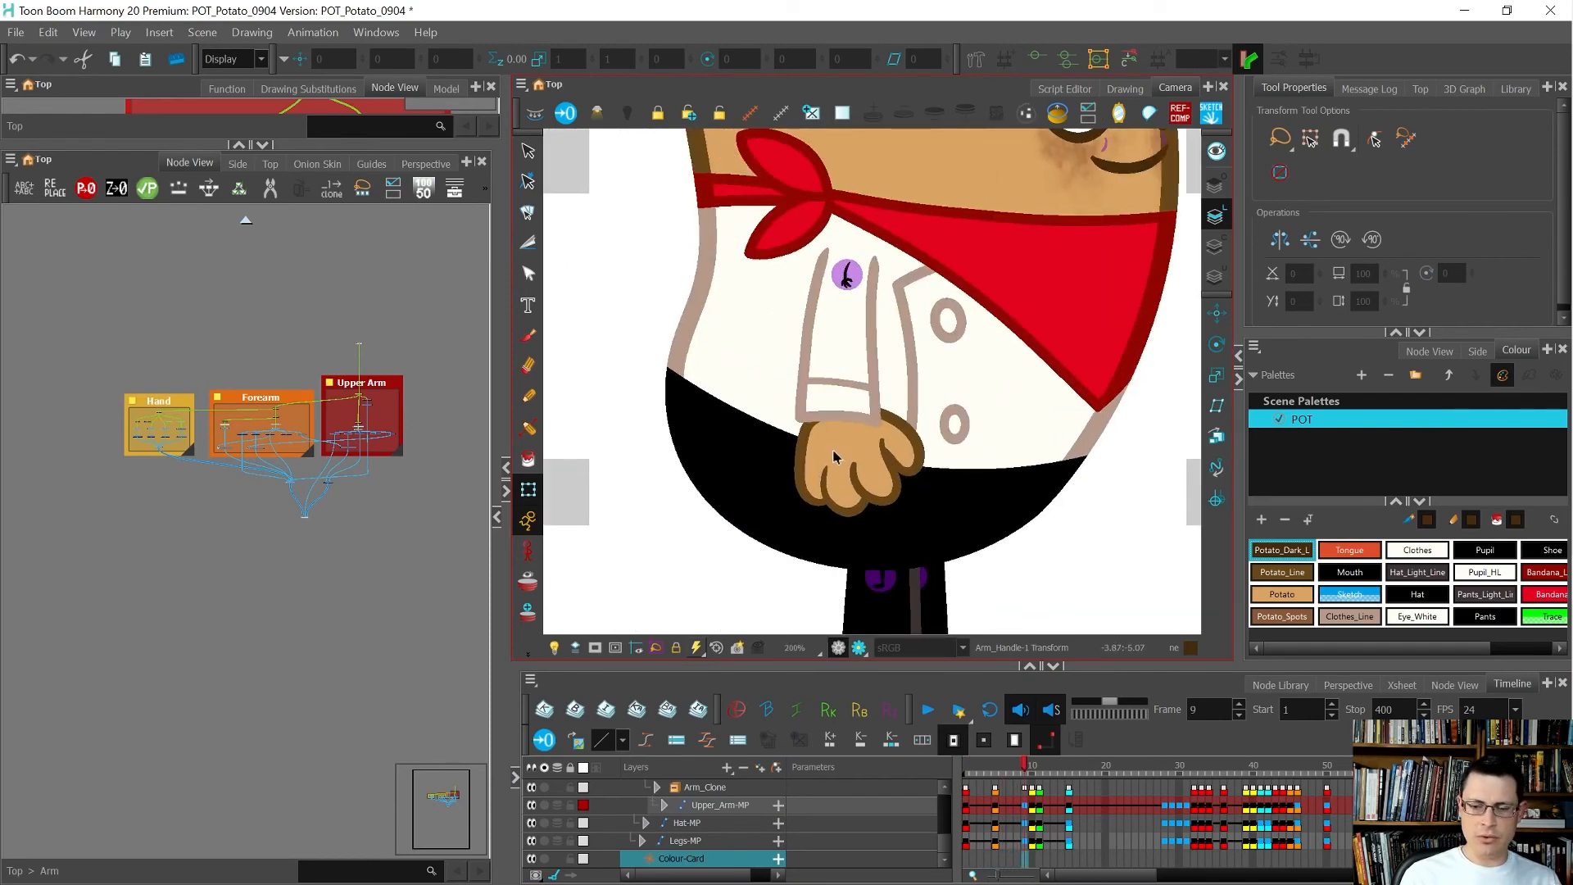
Step: Select the original arm's hand and rotate it to about -33 degrees at frame 5, comparing it with the frame 1 pose
{"action": "left_click", "coordinate": [834, 456]}
{"action": "key", "text": "shift+comma"}
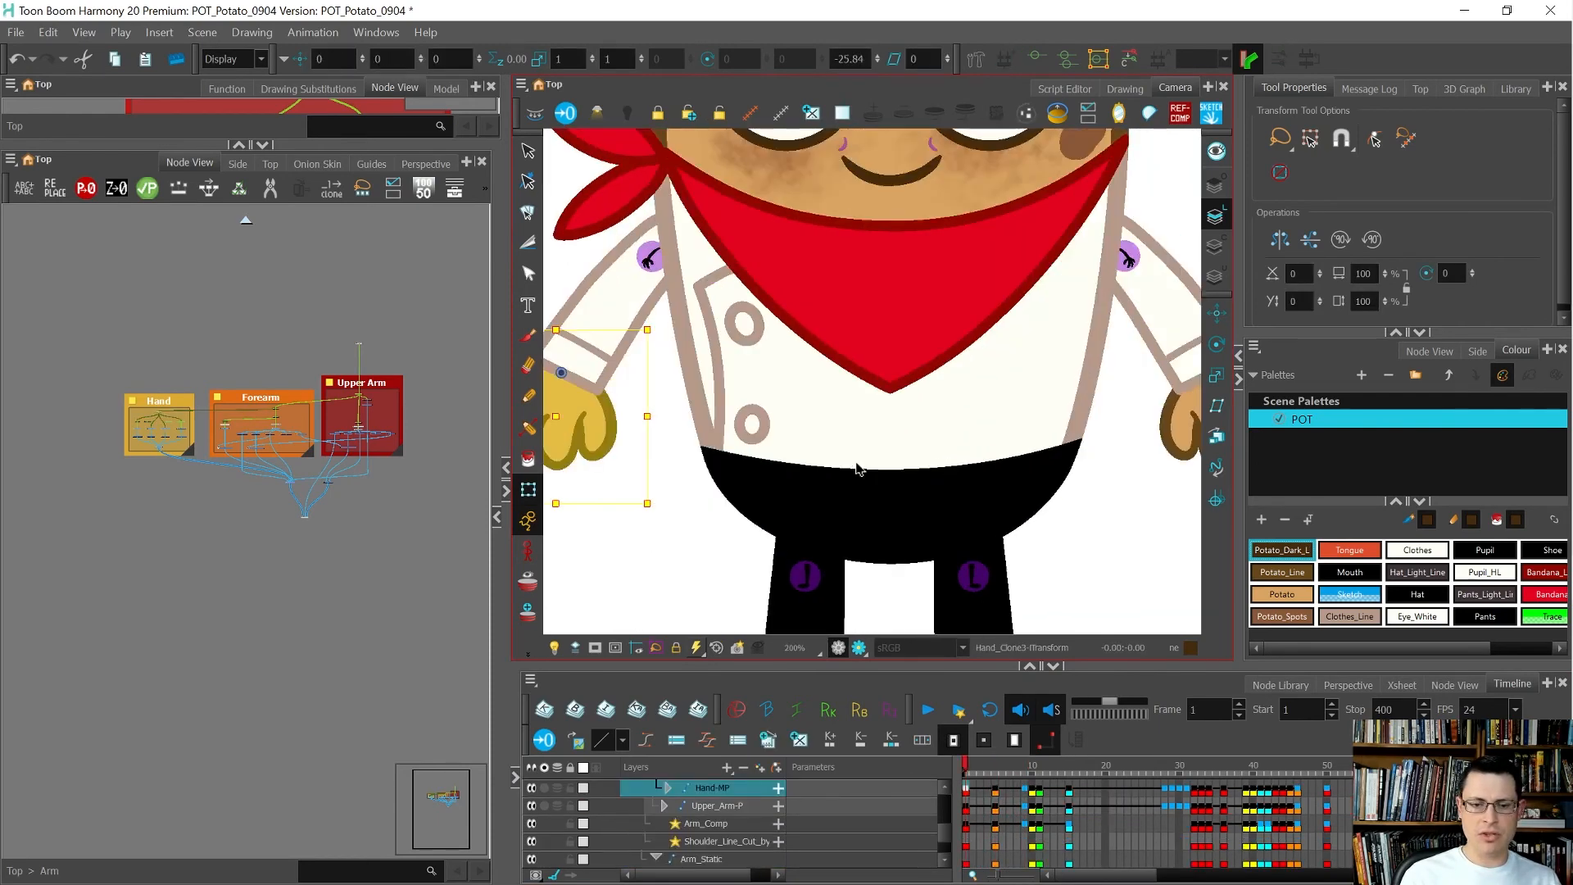
{"action": "scroll", "coordinate": [992, 475], "scroll_direction": "down", "scroll_amount": 1}
{"action": "key", "text": "period"}
{"action": "key", "text": "period"}
{"action": "key", "text": "period"}
{"action": "key", "text": "period"}
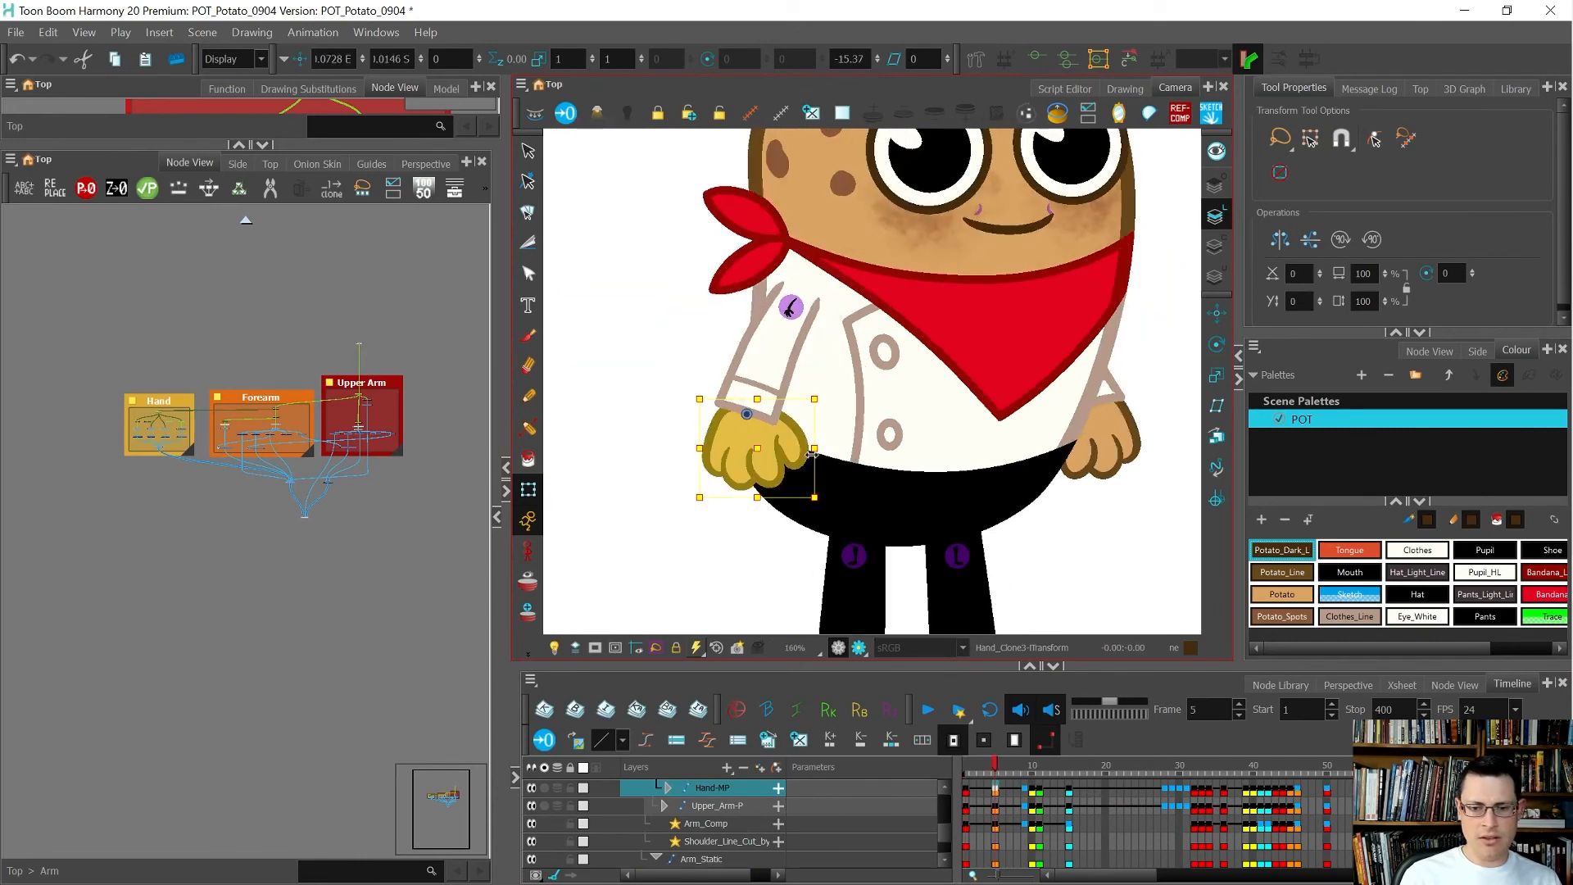
{"action": "left_click_drag", "start_coordinate": [811, 453], "coordinate": [873, 466]}
{"action": "scroll", "coordinate": [867, 468], "scroll_direction": "up", "scroll_amount": 3}
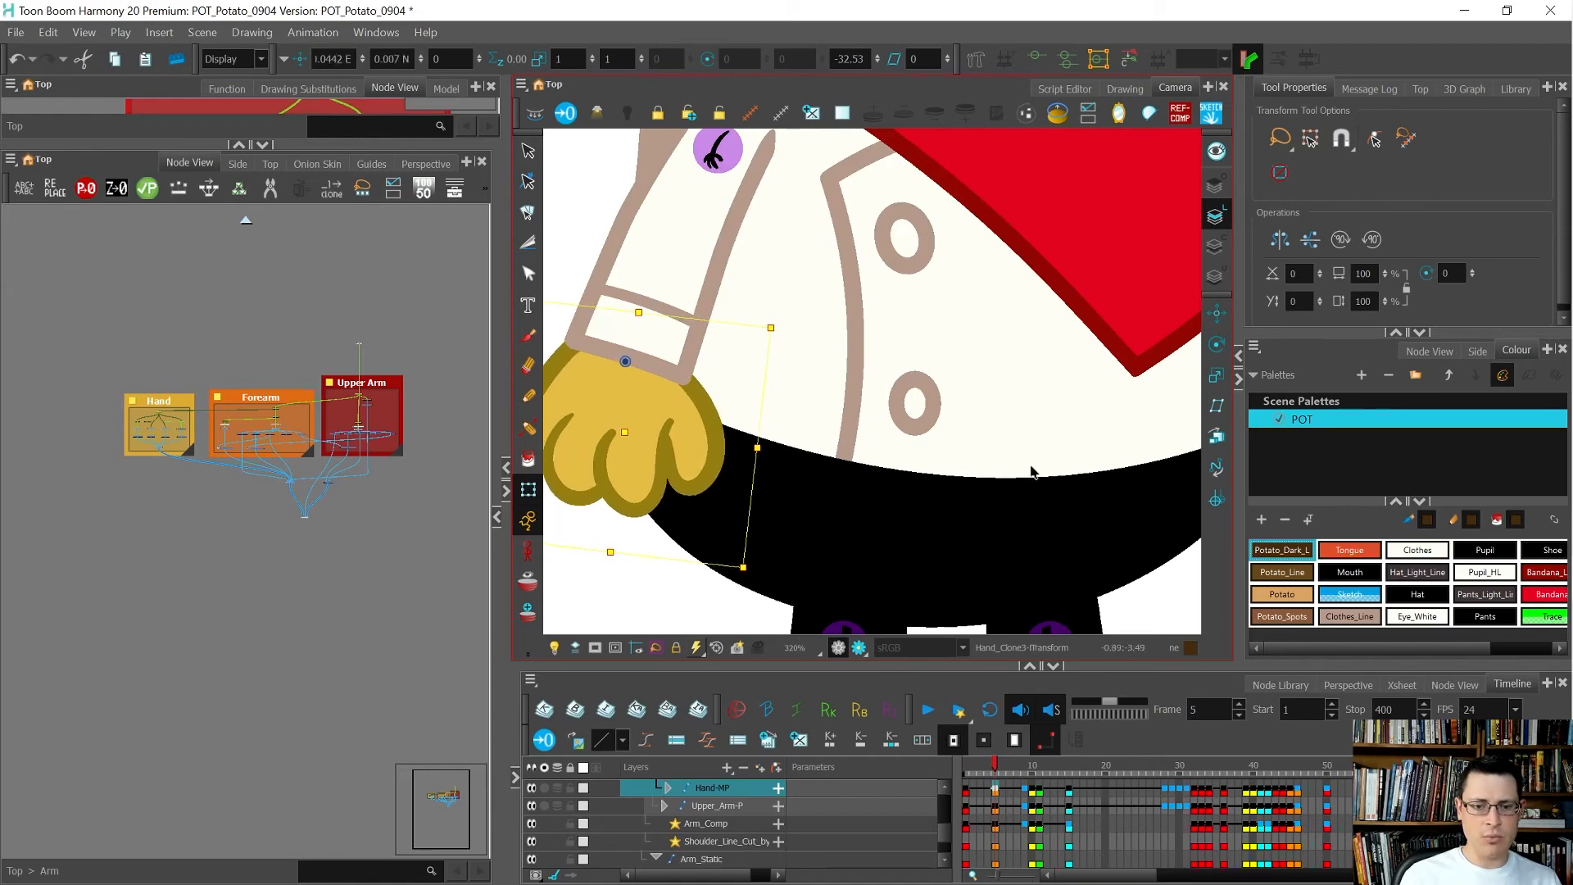
{"action": "scroll", "coordinate": [1031, 473], "scroll_direction": "down", "scroll_amount": 1}
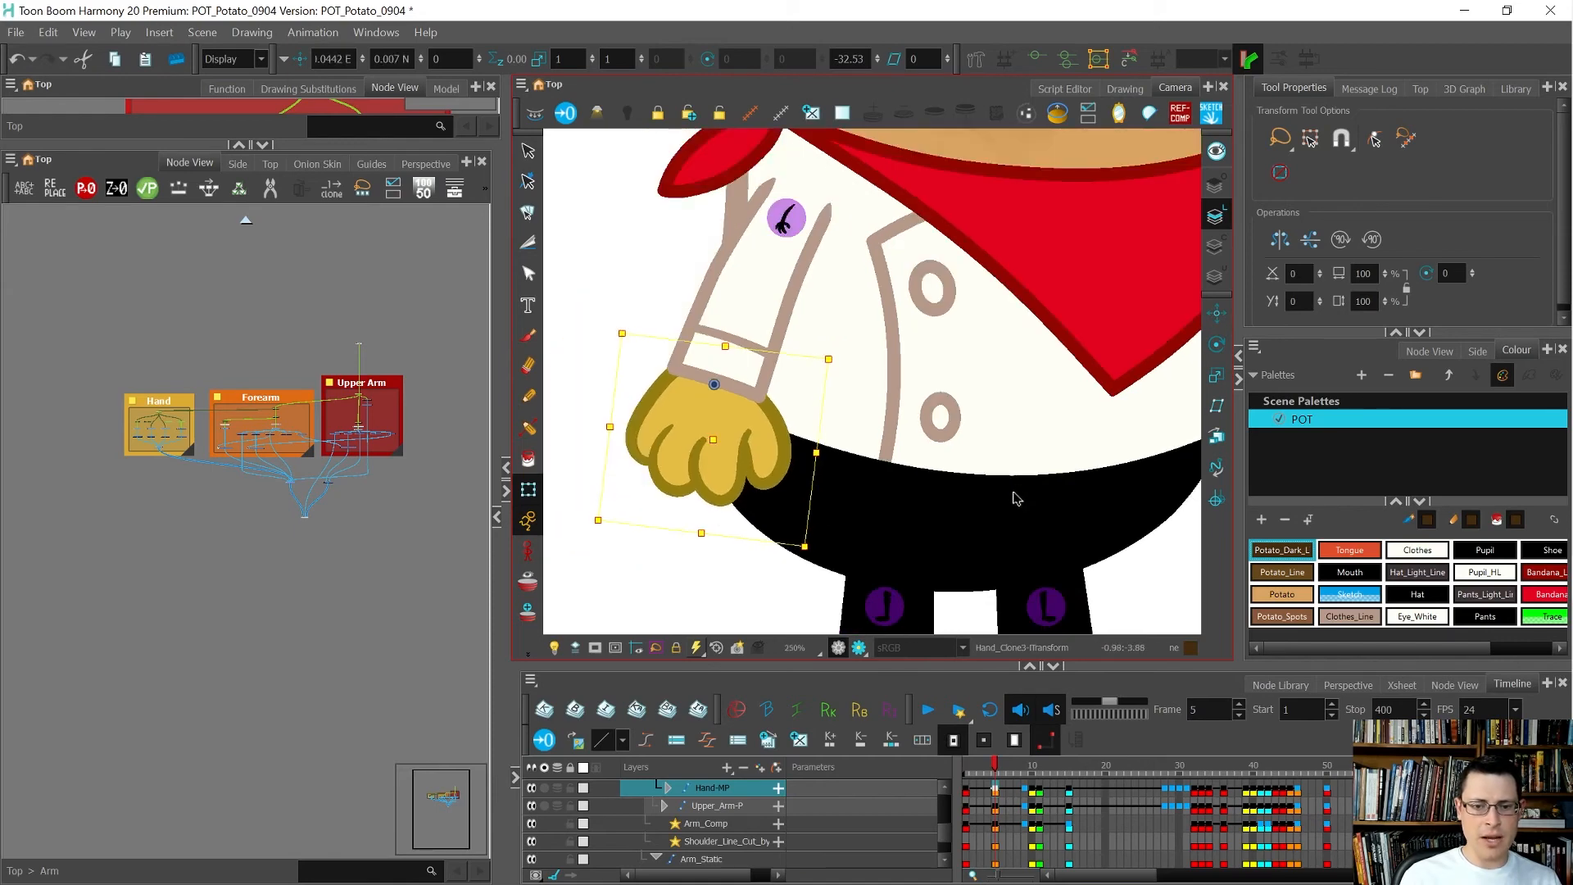
{"action": "scroll", "coordinate": [902, 516], "scroll_direction": "down", "scroll_amount": 3}
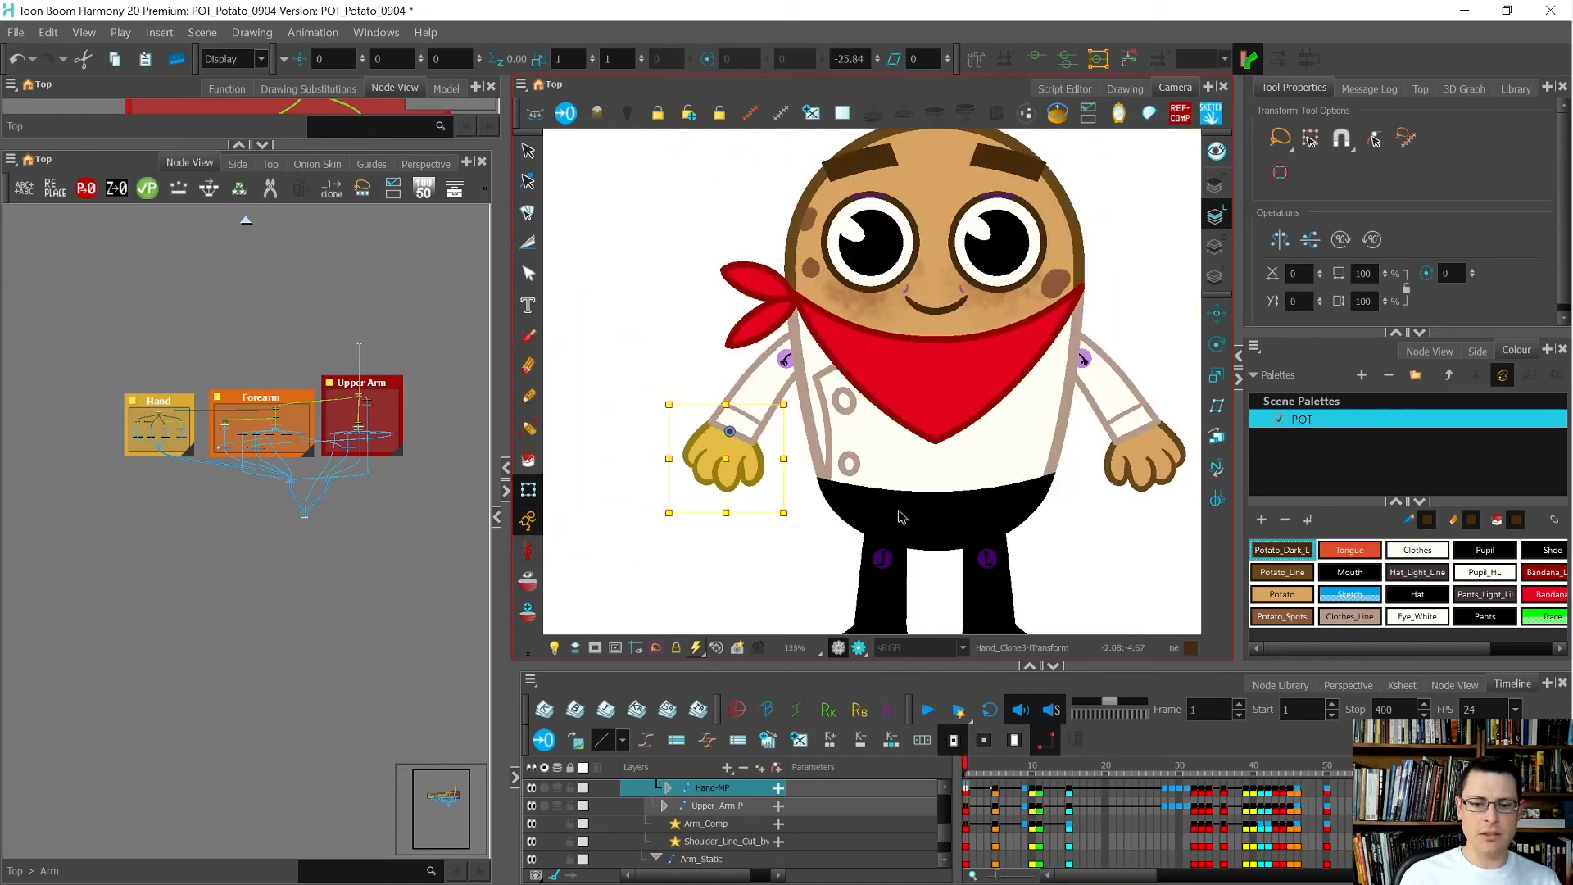
{"action": "key", "text": "Return"}
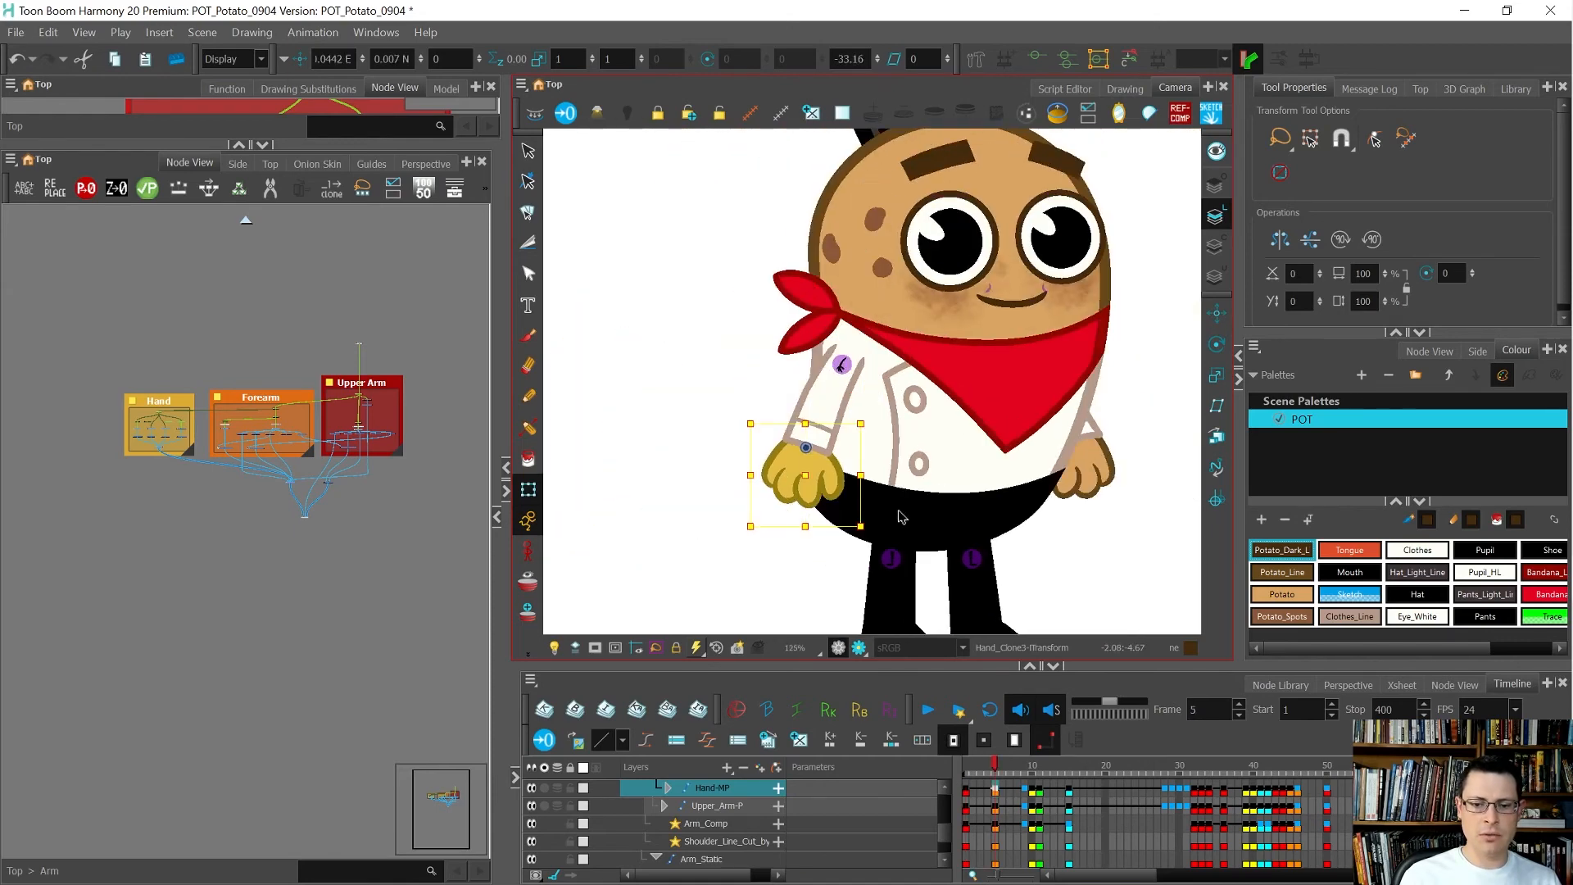
Step: Rotate the same hand at frame 9 to about -38.66 degrees so it lines up with the sleeve cuff
{"action": "scroll", "coordinate": [1050, 516], "scroll_direction": "up", "scroll_amount": 1}
{"action": "left_click_drag", "start_coordinate": [1051, 513], "coordinate": [1035, 528]}
{"action": "scroll", "coordinate": [981, 514], "scroll_direction": "up", "scroll_amount": 3}
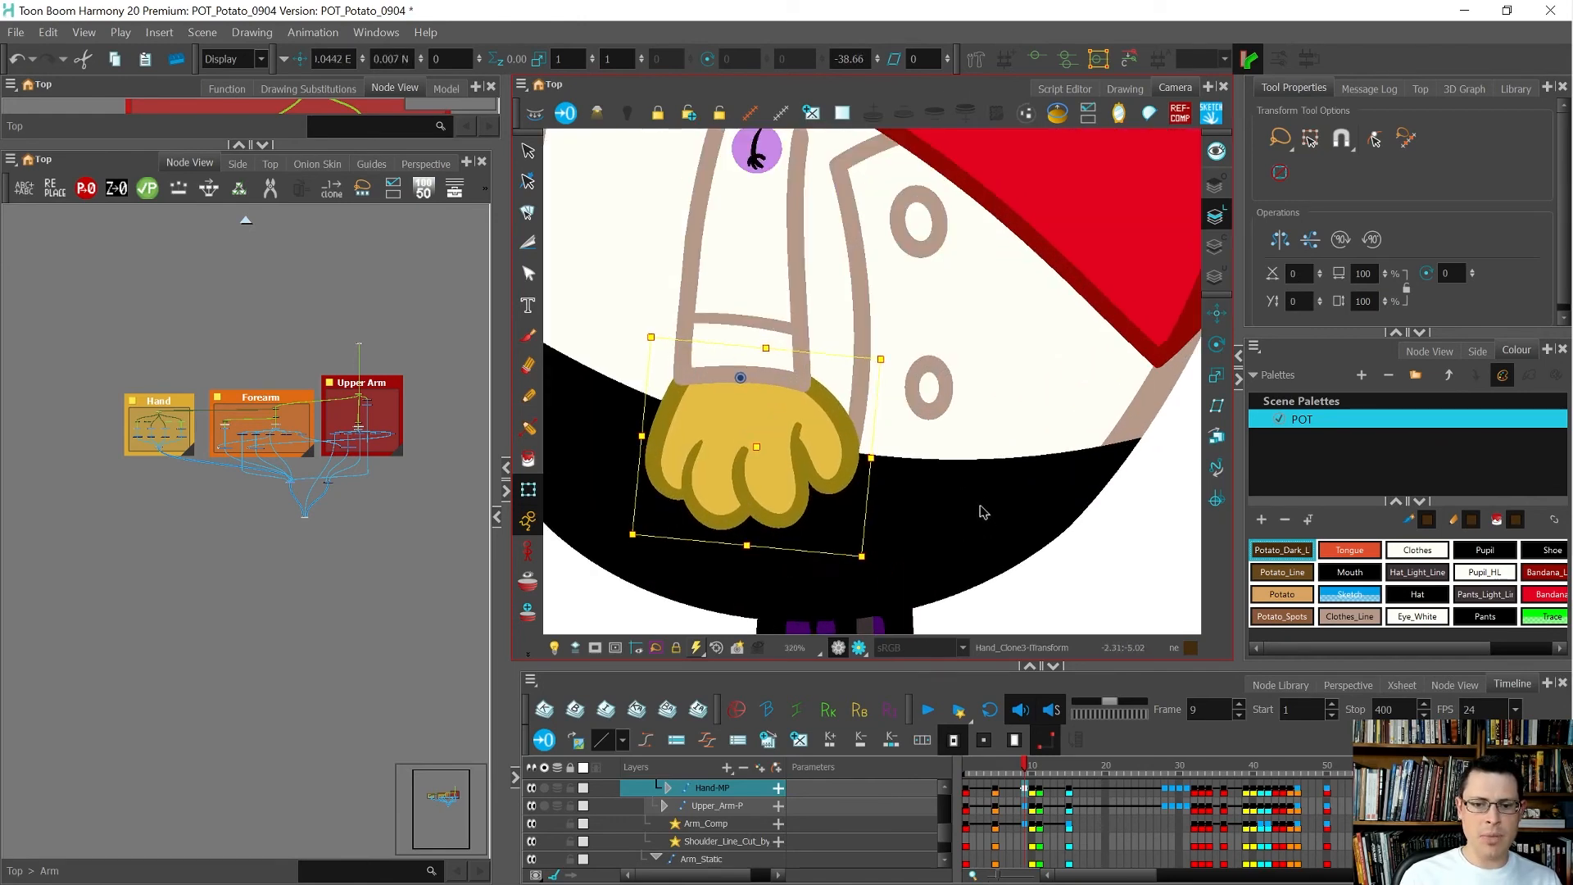
{"action": "scroll", "coordinate": [969, 498], "scroll_direction": "down", "scroll_amount": 3}
Step: Flip between the poses at frames 5, 9, 10 and 11 to compare the hand's angle across the turn
{"action": "key", "text": "semicolon"}
{"action": "key", "text": "semicolon"}
{"action": "key", "text": "apostrophe"}
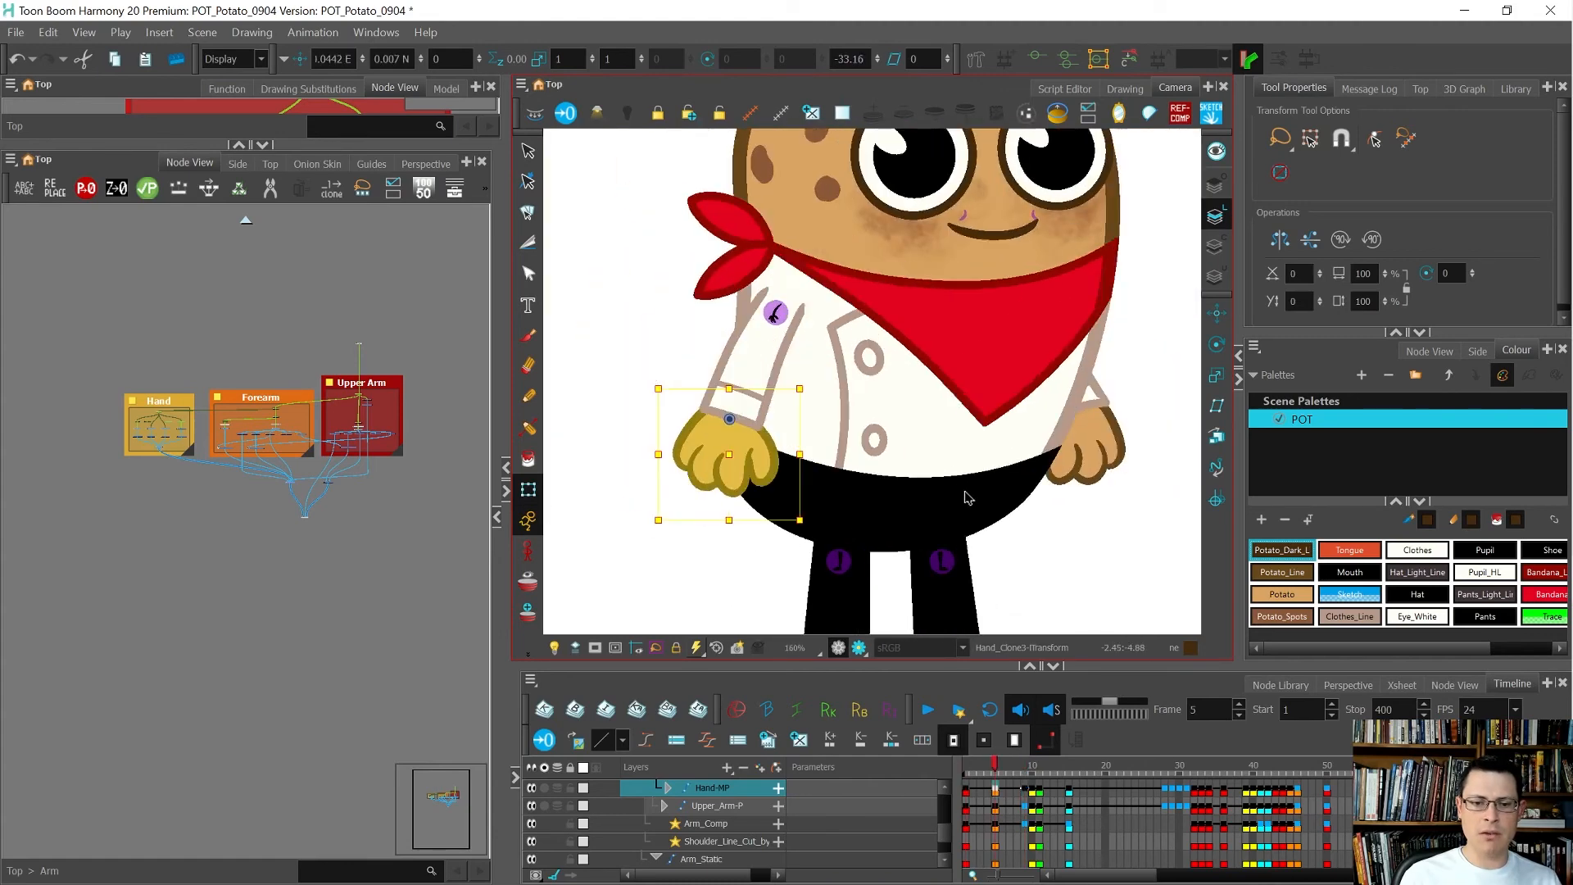
{"action": "scroll", "coordinate": [969, 498], "scroll_direction": "down", "scroll_amount": 1}
{"action": "key", "text": "apostrophe"}
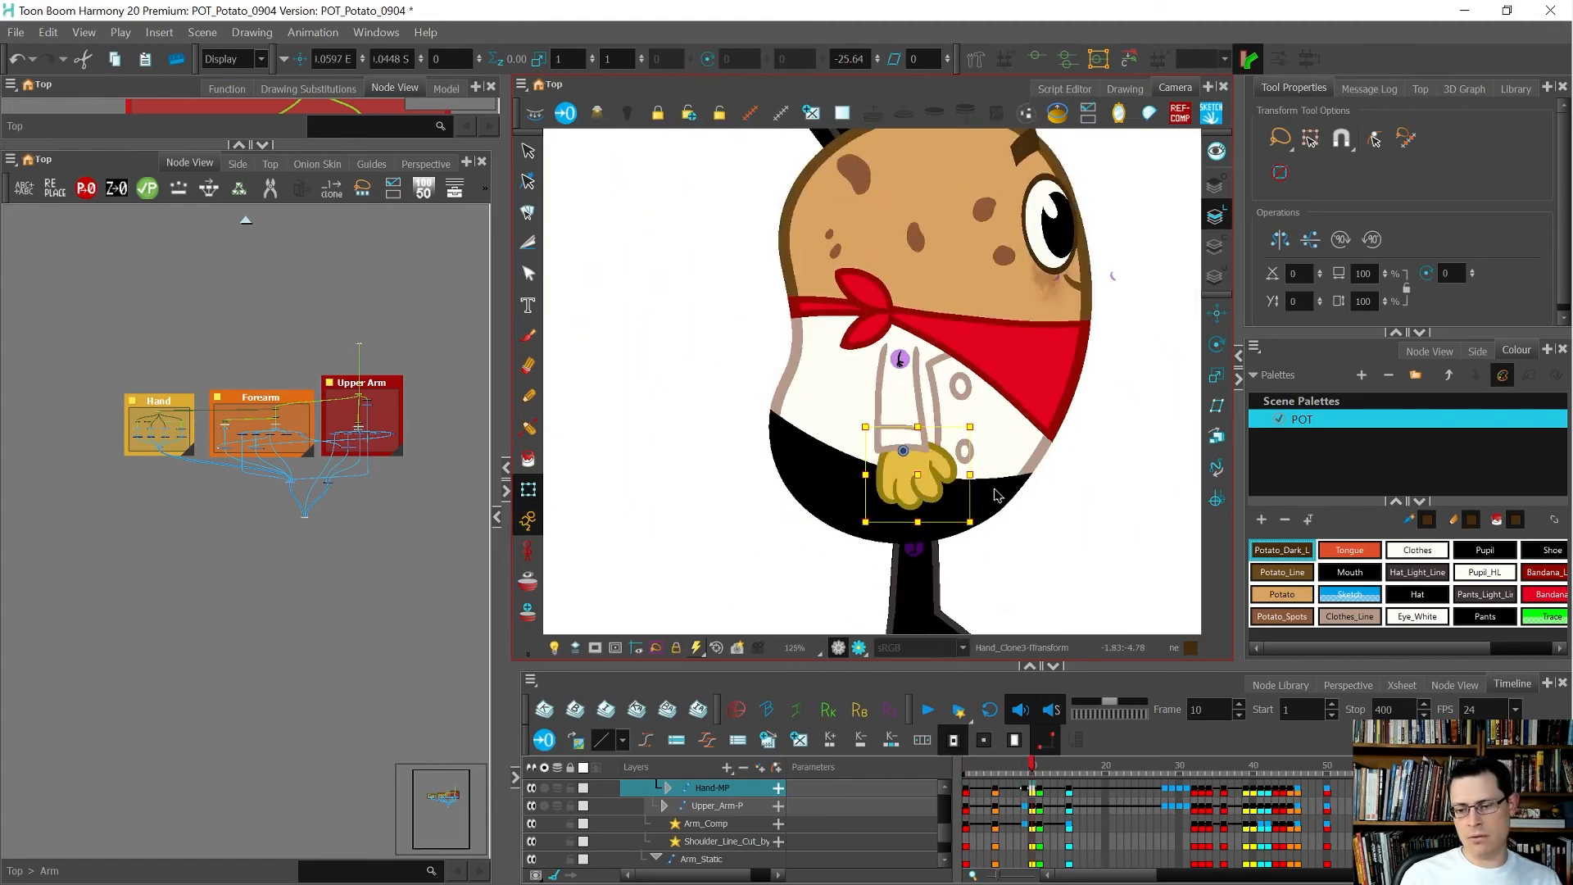
{"action": "key", "text": "comma"}
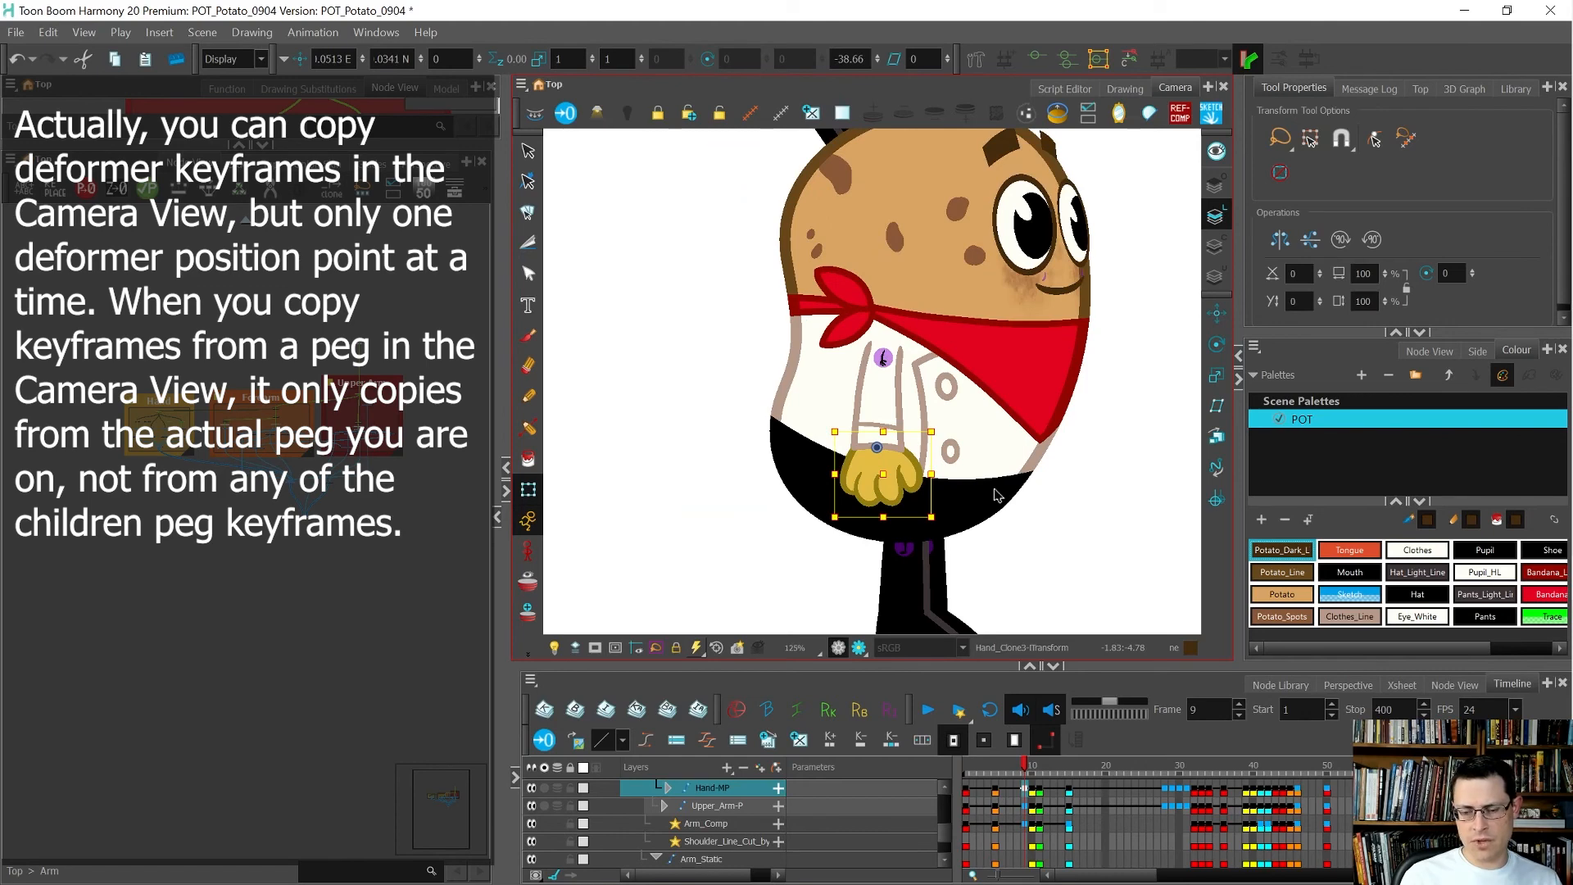
{"action": "key", "text": "period"}
{"action": "key", "text": "comma"}
{"action": "key", "text": "period"}
{"action": "key", "text": "period"}
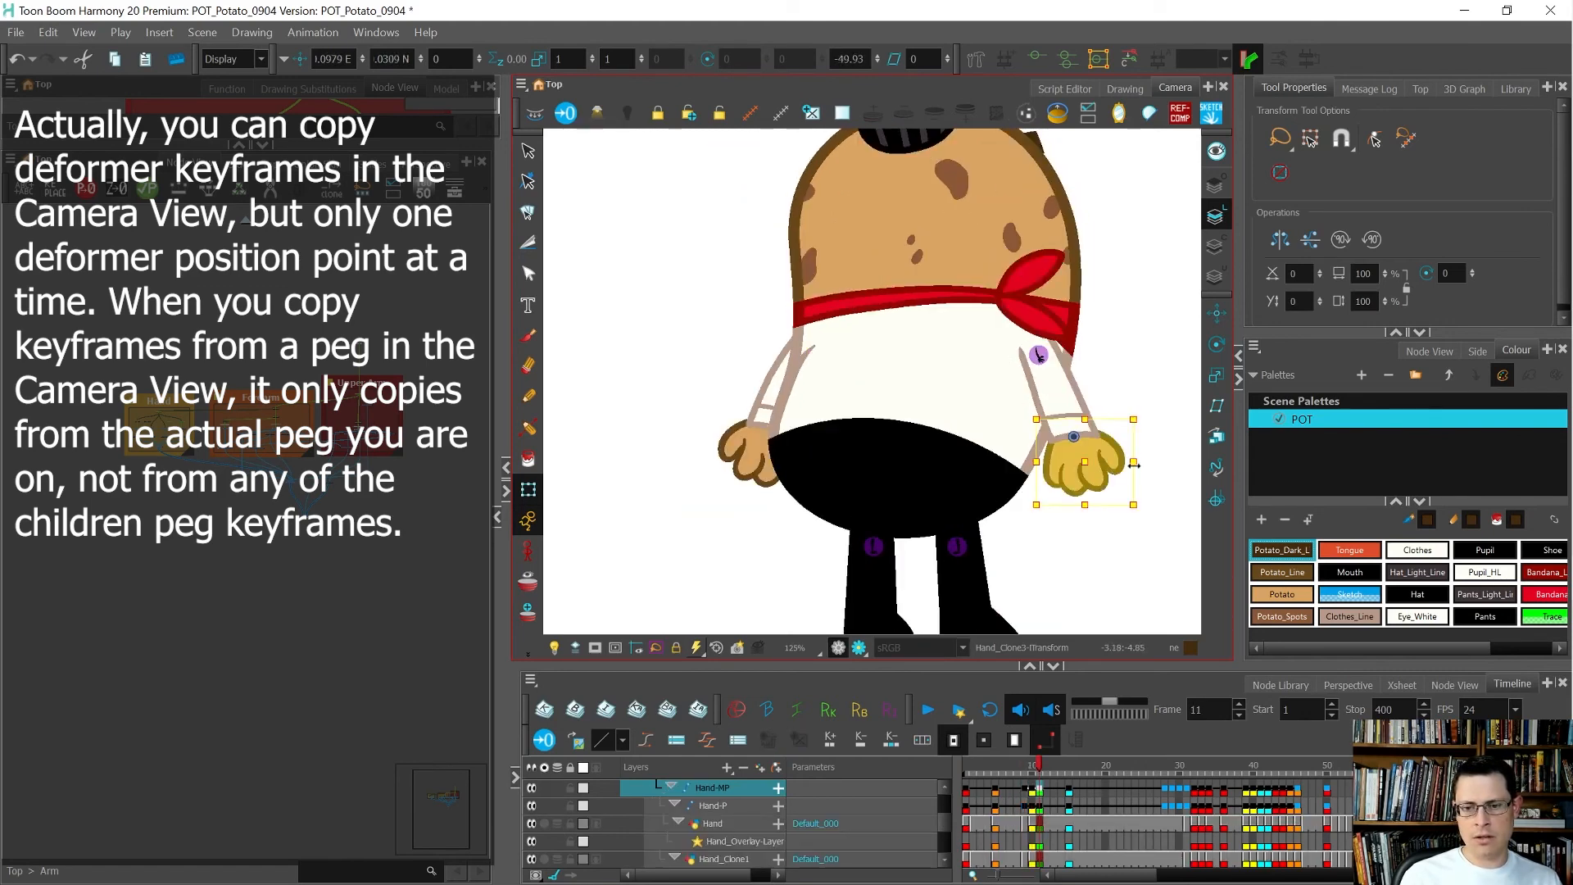
Step: Nudge the hand into place against the sleeve cuff at frame 11 and again at frame 15
{"action": "scroll", "coordinate": [1135, 465], "scroll_direction": "up", "scroll_amount": 3}
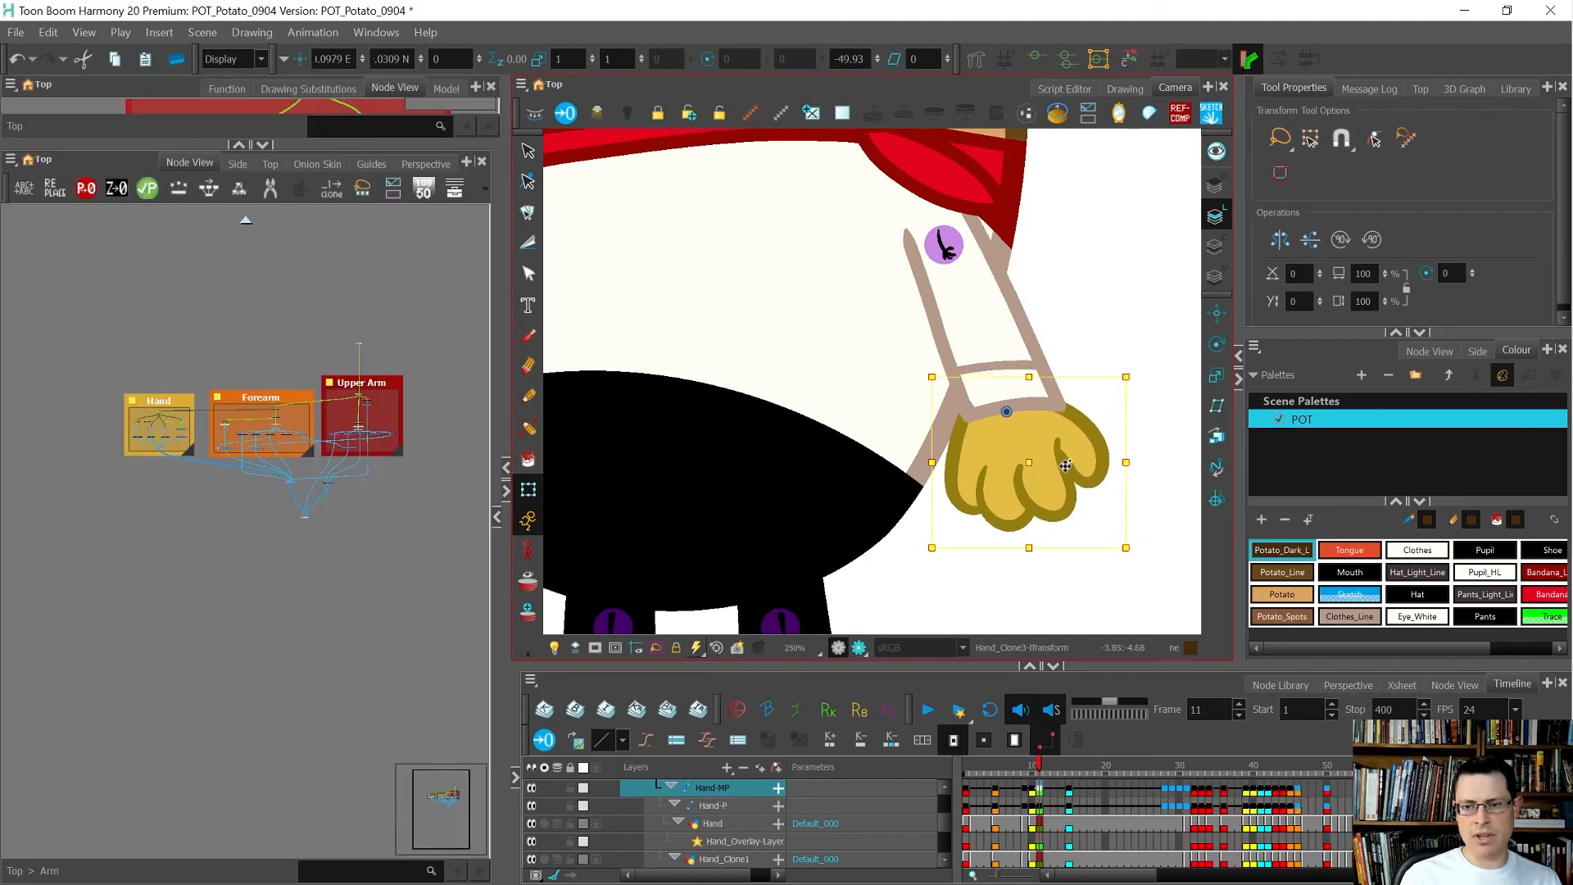
{"action": "left_click_drag", "start_coordinate": [1066, 465], "coordinate": [1074, 463]}
{"action": "key", "text": "g"}
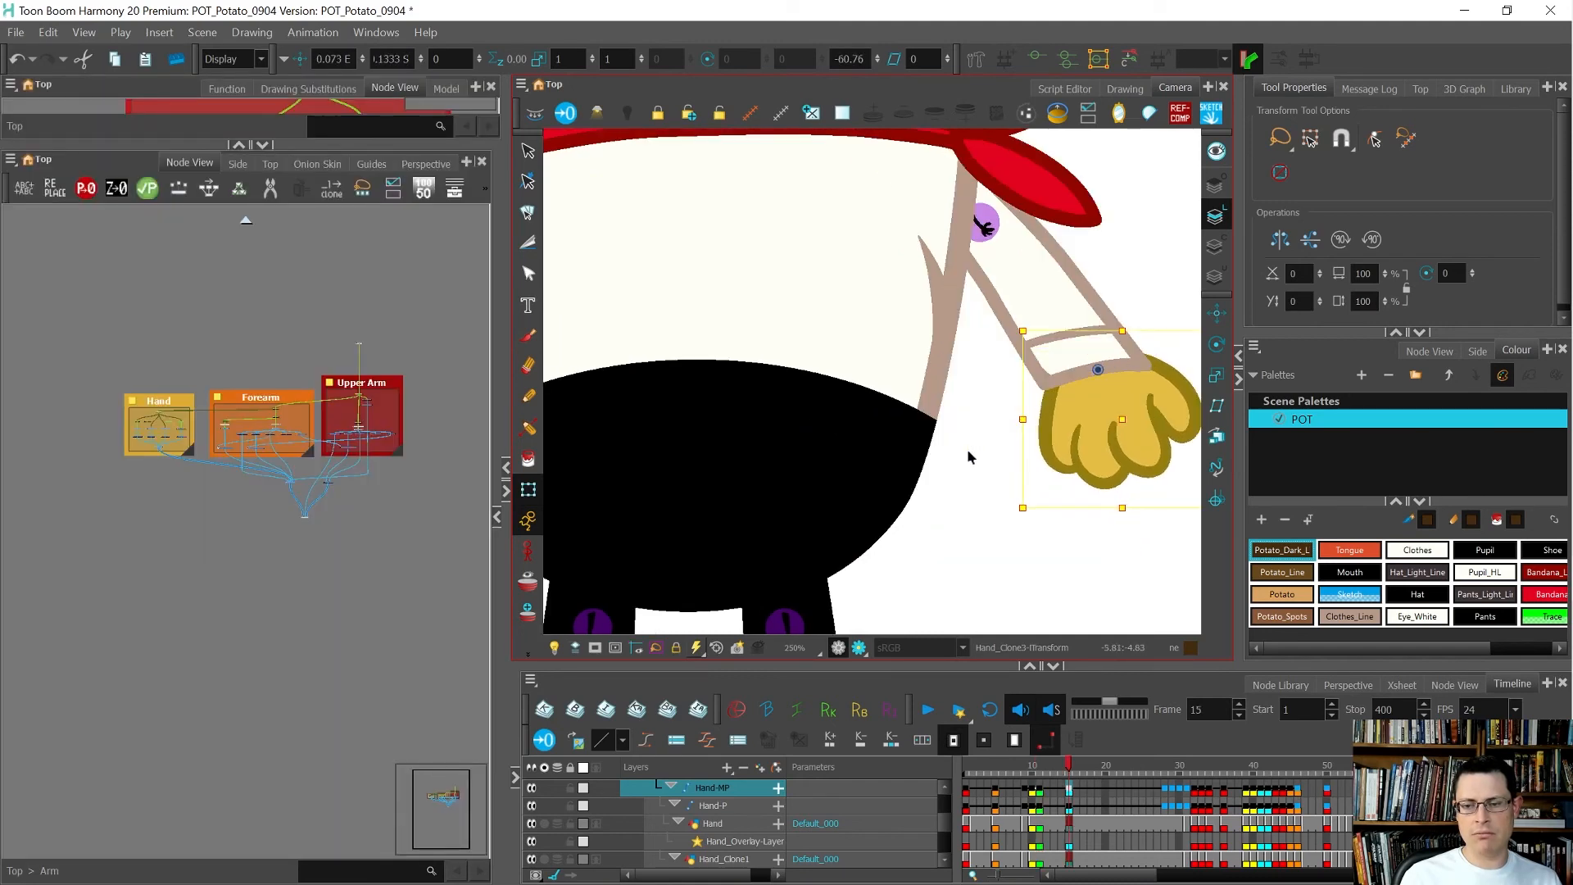
{"action": "scroll", "coordinate": [969, 456], "scroll_direction": "down", "scroll_amount": 4}
{"action": "scroll", "coordinate": [979, 439], "scroll_direction": "up", "scroll_amount": 4}
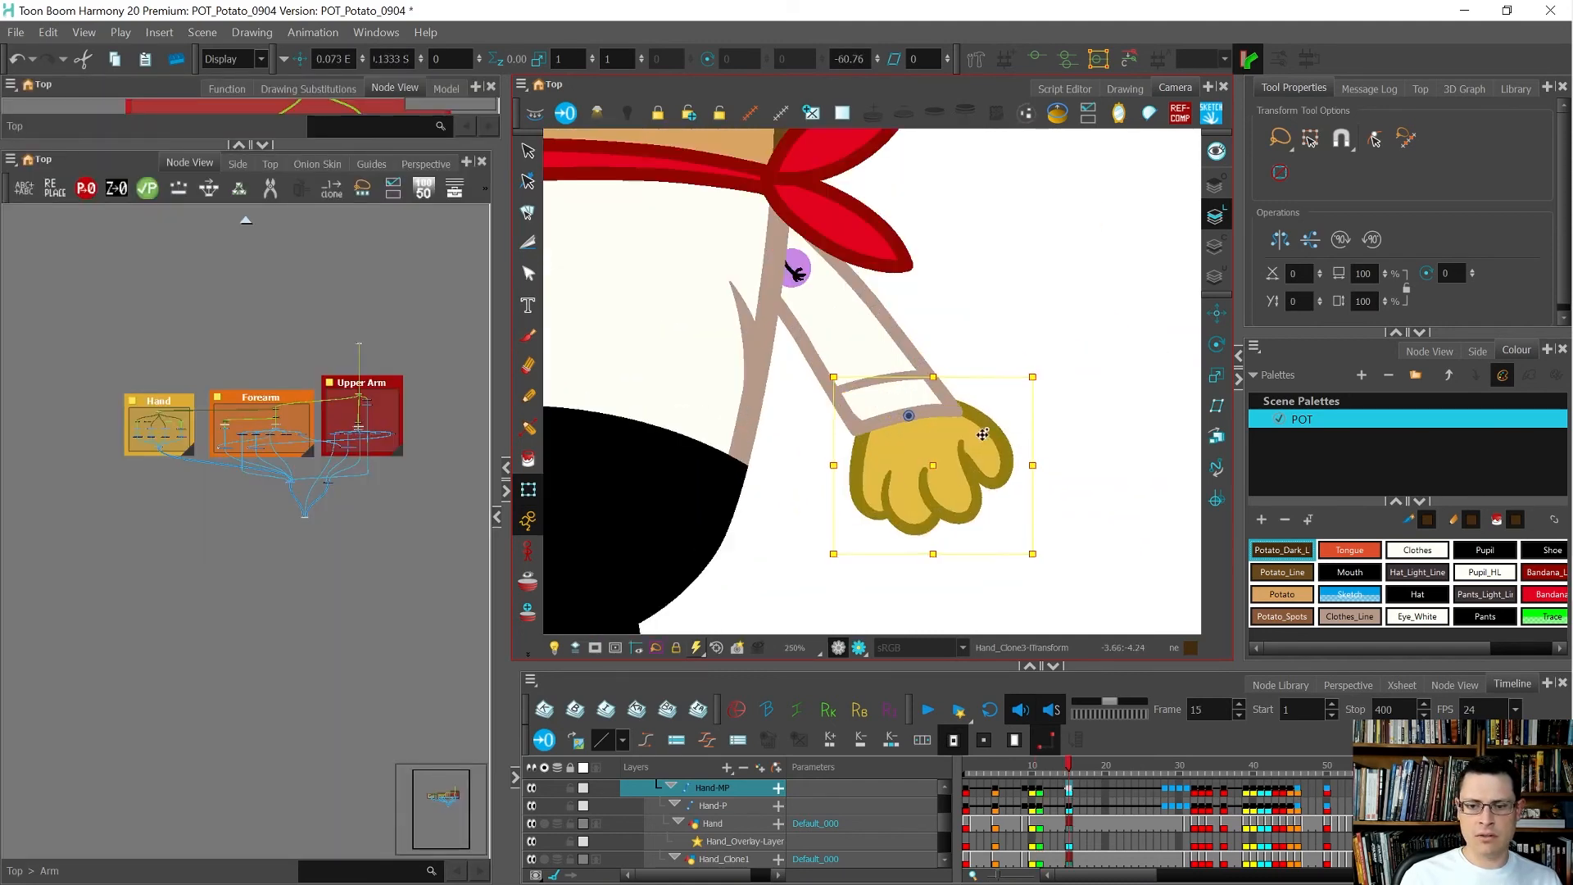
{"action": "left_click_drag", "start_coordinate": [983, 434], "coordinate": [980, 436]}
Step: At frame 15, rotate the cuff line slightly and adjust the forearm's deformer points at the wrist to match
{"action": "left_click", "coordinate": [854, 381]}
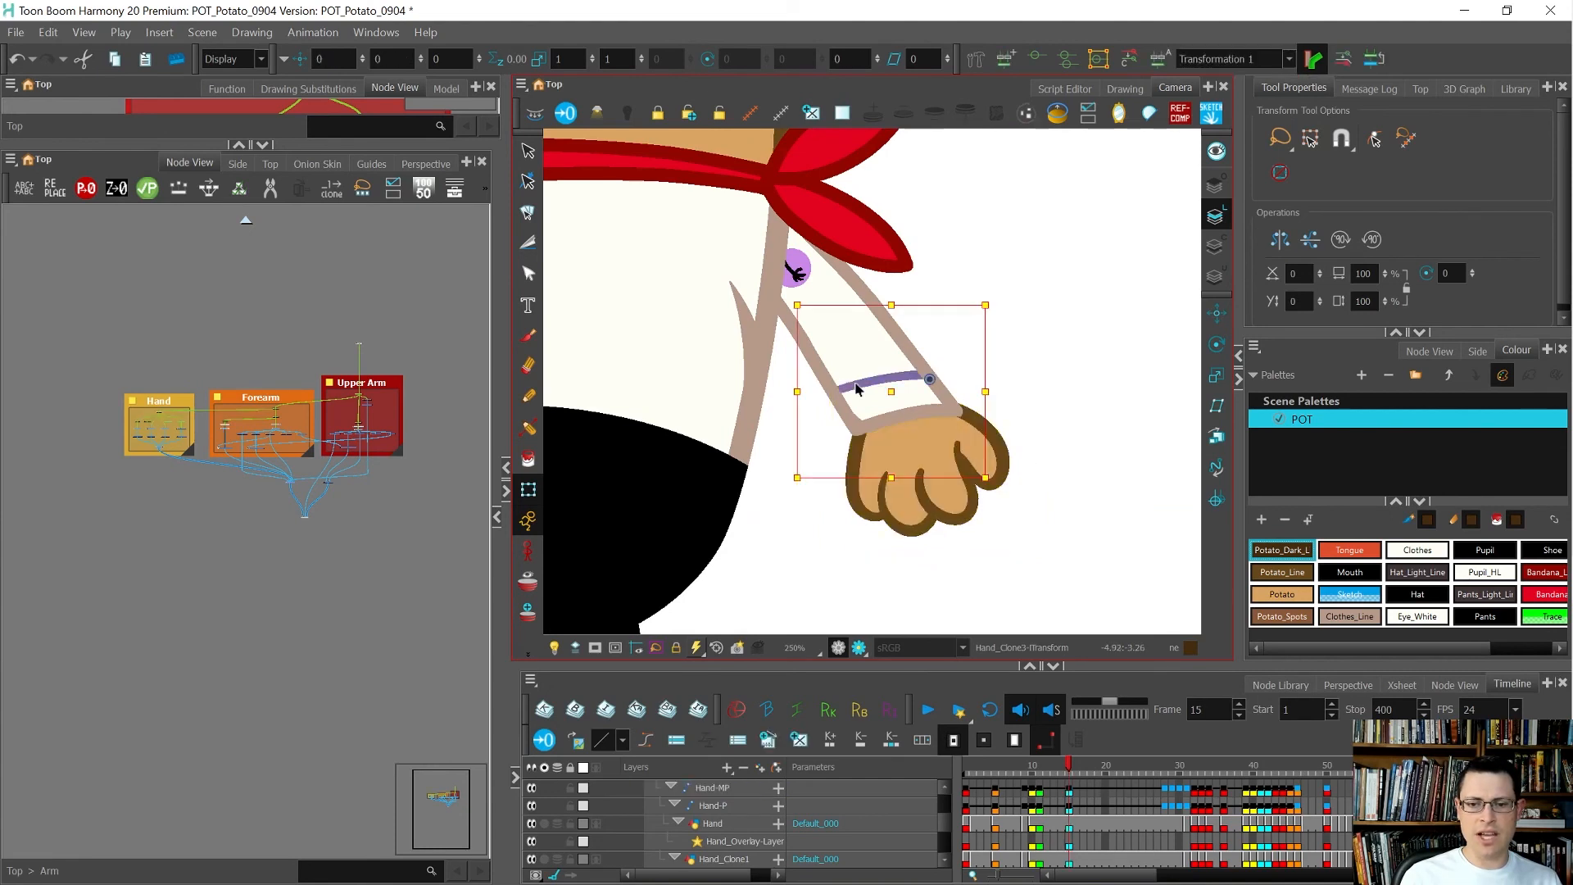
{"action": "left_click_drag", "start_coordinate": [775, 541], "coordinate": [778, 544]}
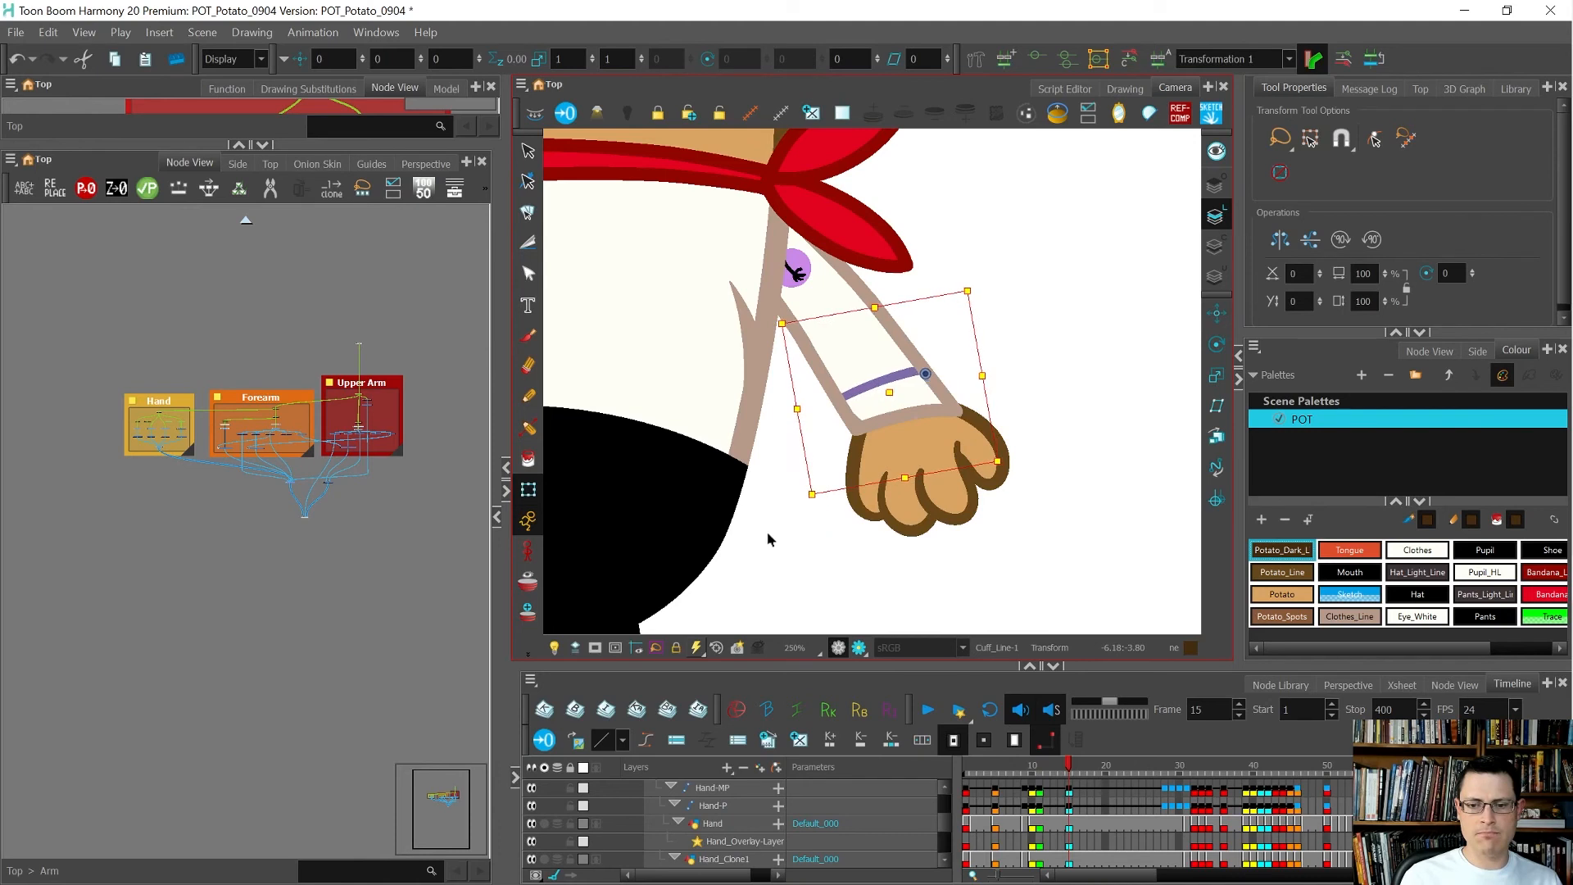
{"action": "left_click", "coordinate": [859, 431]}
{"action": "left_click_drag", "start_coordinate": [856, 428], "coordinate": [859, 440]}
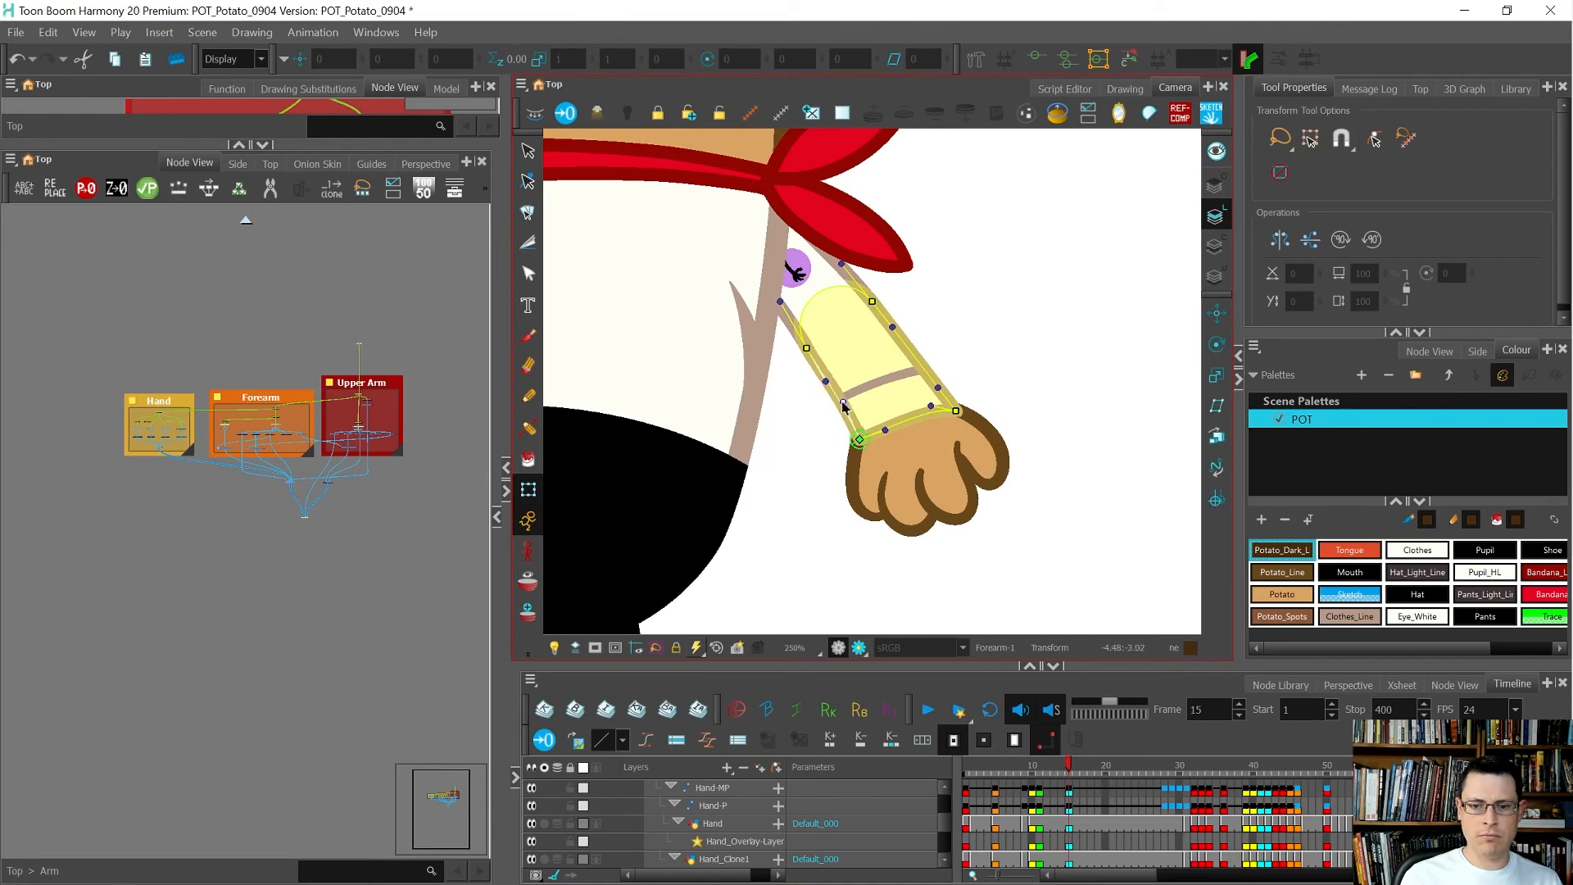
{"action": "left_click", "coordinate": [937, 409]}
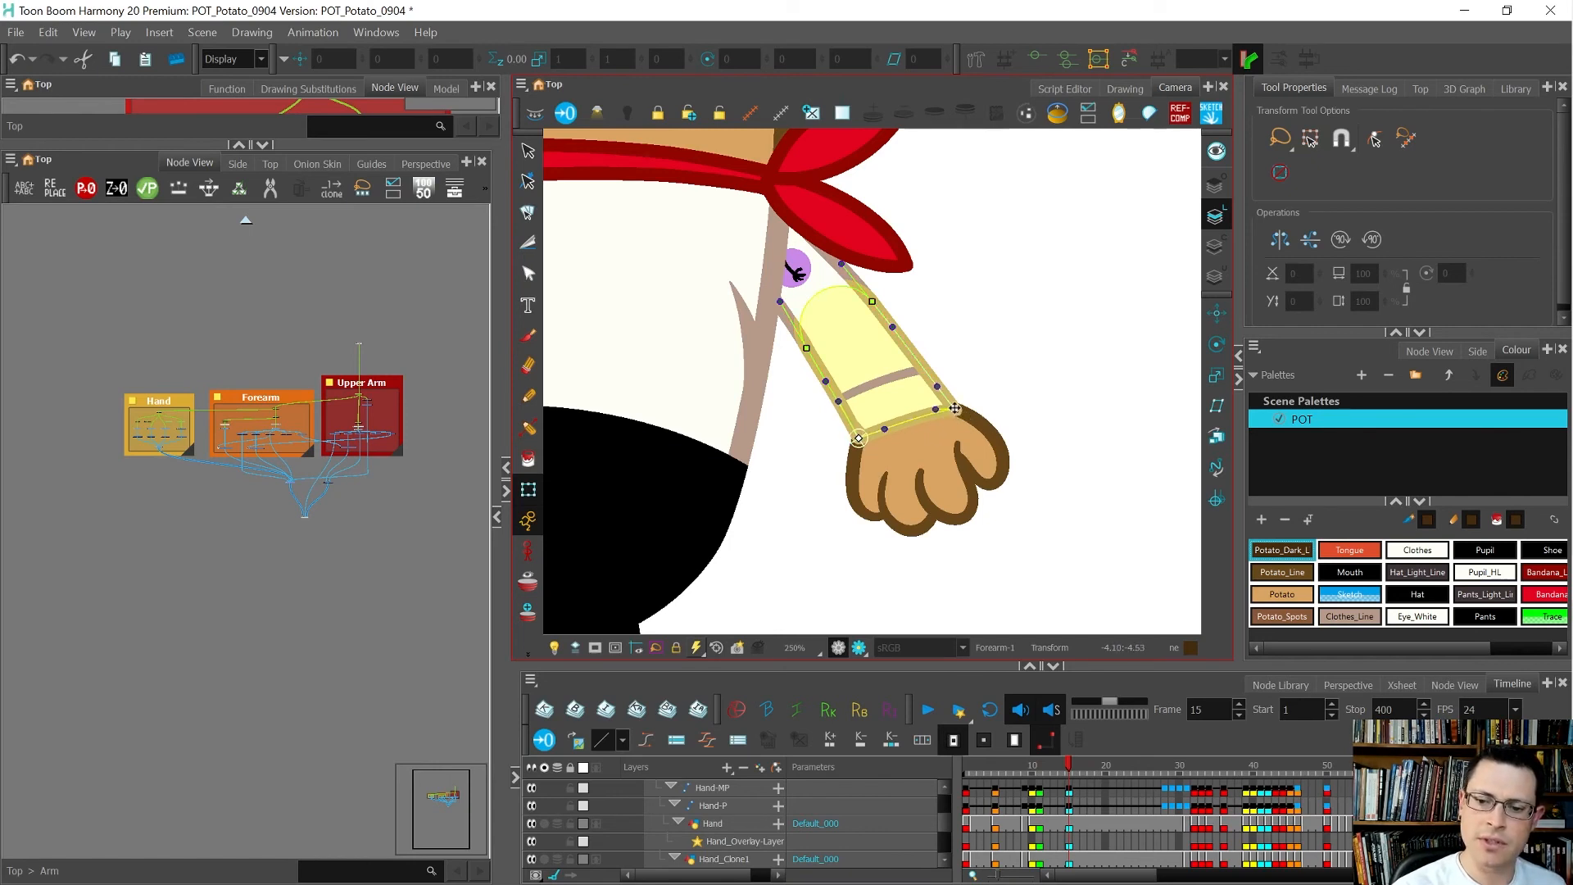
Step: Nudge and rotate the hand at frame 15 to about -52 degrees, refine the forearm's outer wrist point, and clear the selection
{"action": "left_click", "coordinate": [940, 467]}
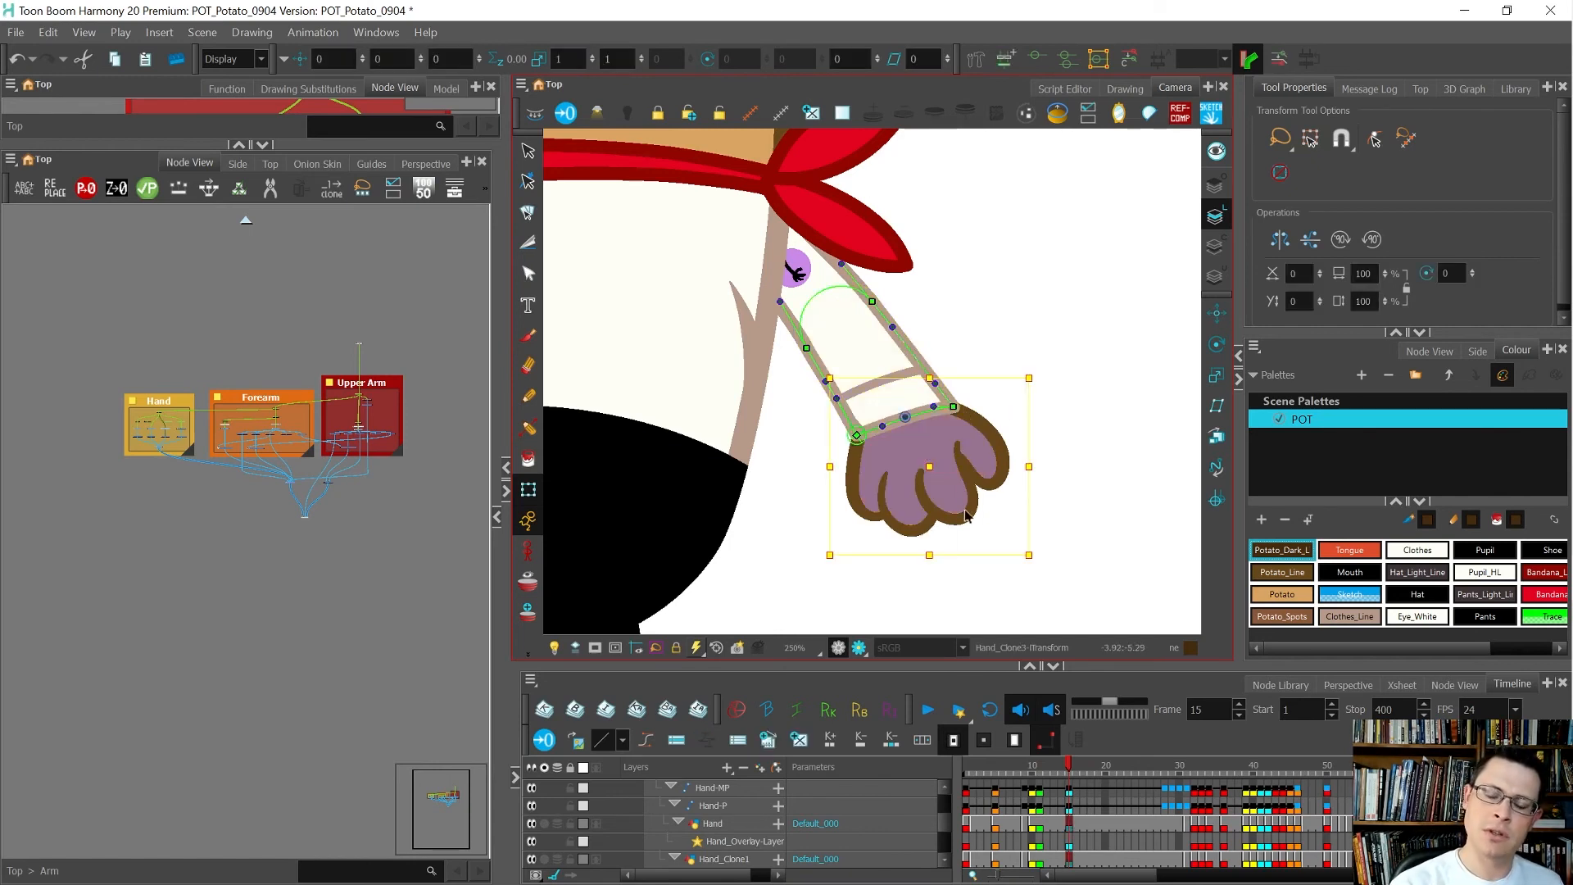
{"action": "key", "text": "b"}
{"action": "key", "text": "alt+Down"}
{"action": "key", "text": "alt+Down"}
{"action": "left_click_drag", "start_coordinate": [1026, 510], "coordinate": [1016, 587]}
{"action": "left_click", "coordinate": [953, 407]}
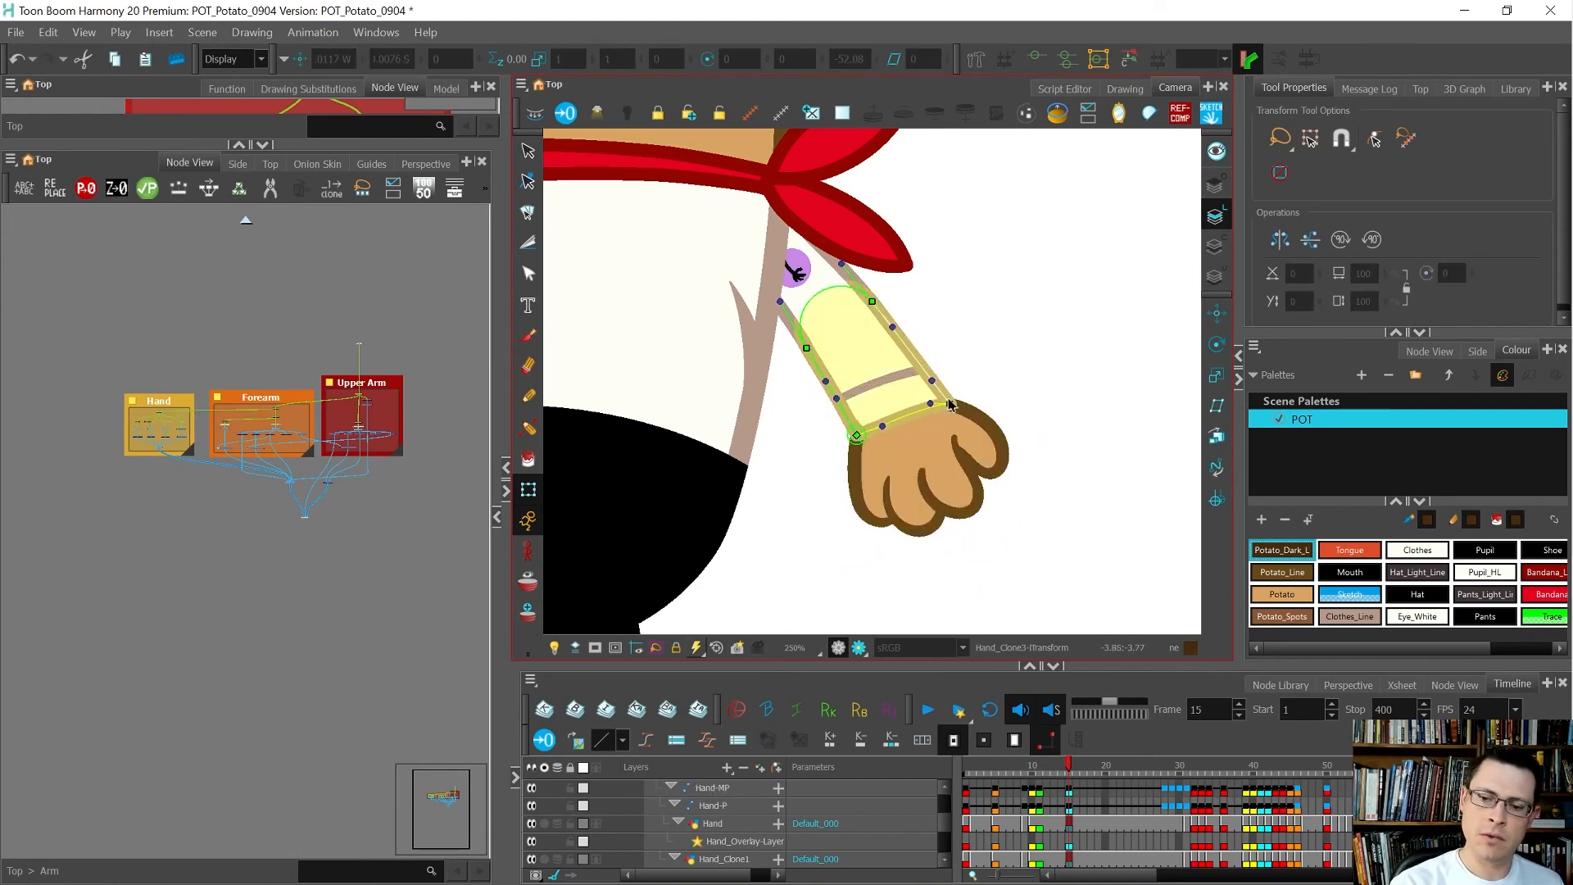
{"action": "left_click_drag", "start_coordinate": [946, 408], "coordinate": [944, 407]}
{"action": "key", "text": "shift+c"}
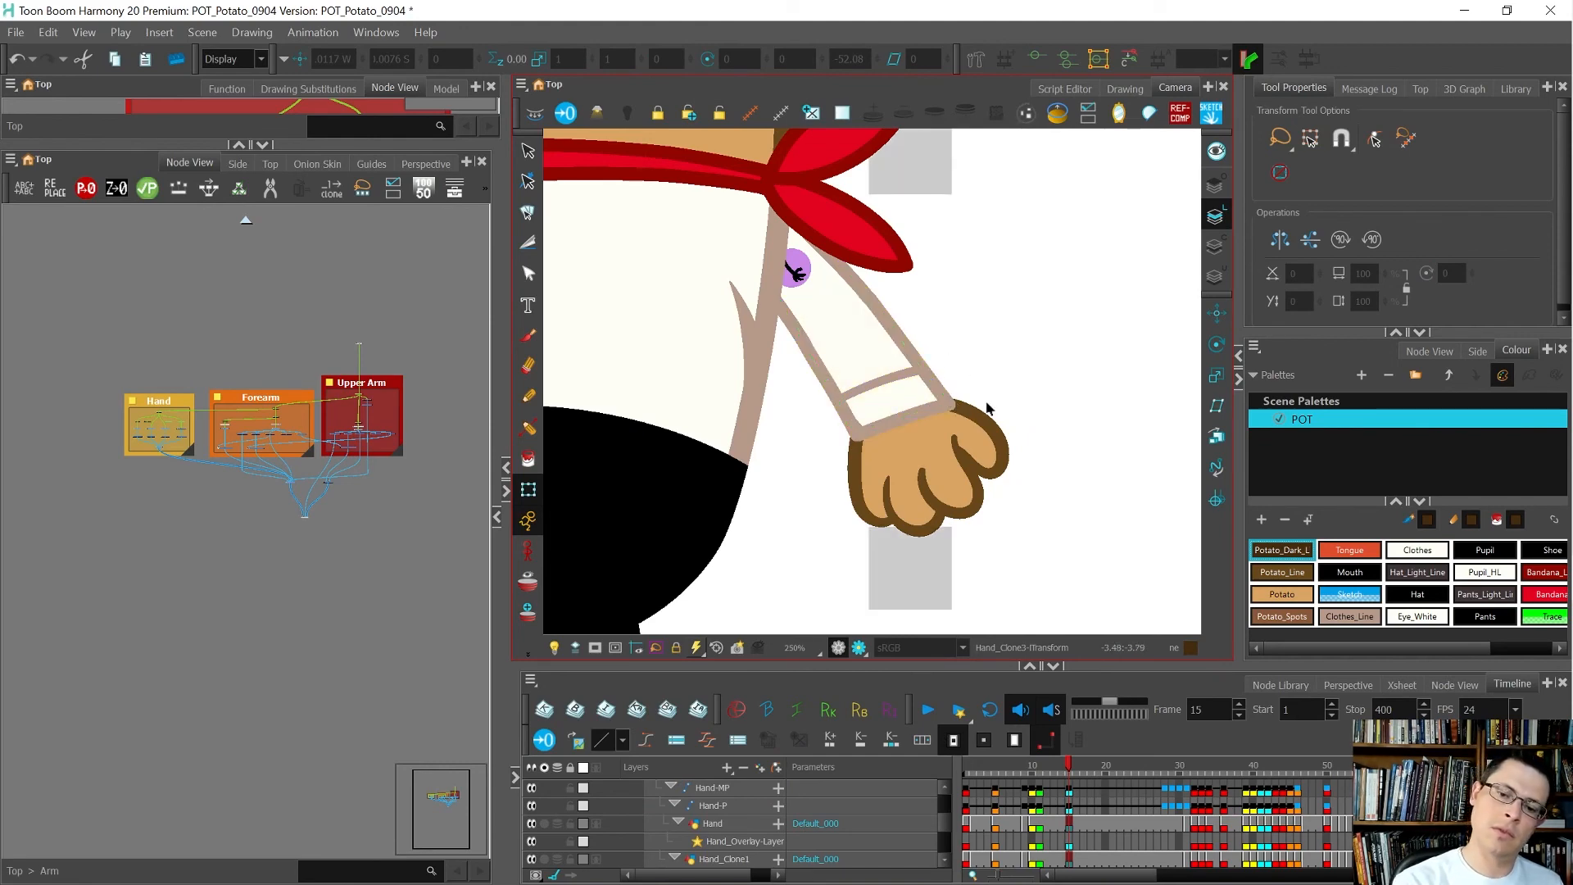
Step: Copy the original arm's Upper_Arm-MP keyframe at frame 15 onto the cloned arm and step back to frame 11 to check it
{"action": "scroll", "coordinate": [988, 407], "scroll_direction": "down", "scroll_amount": 5}
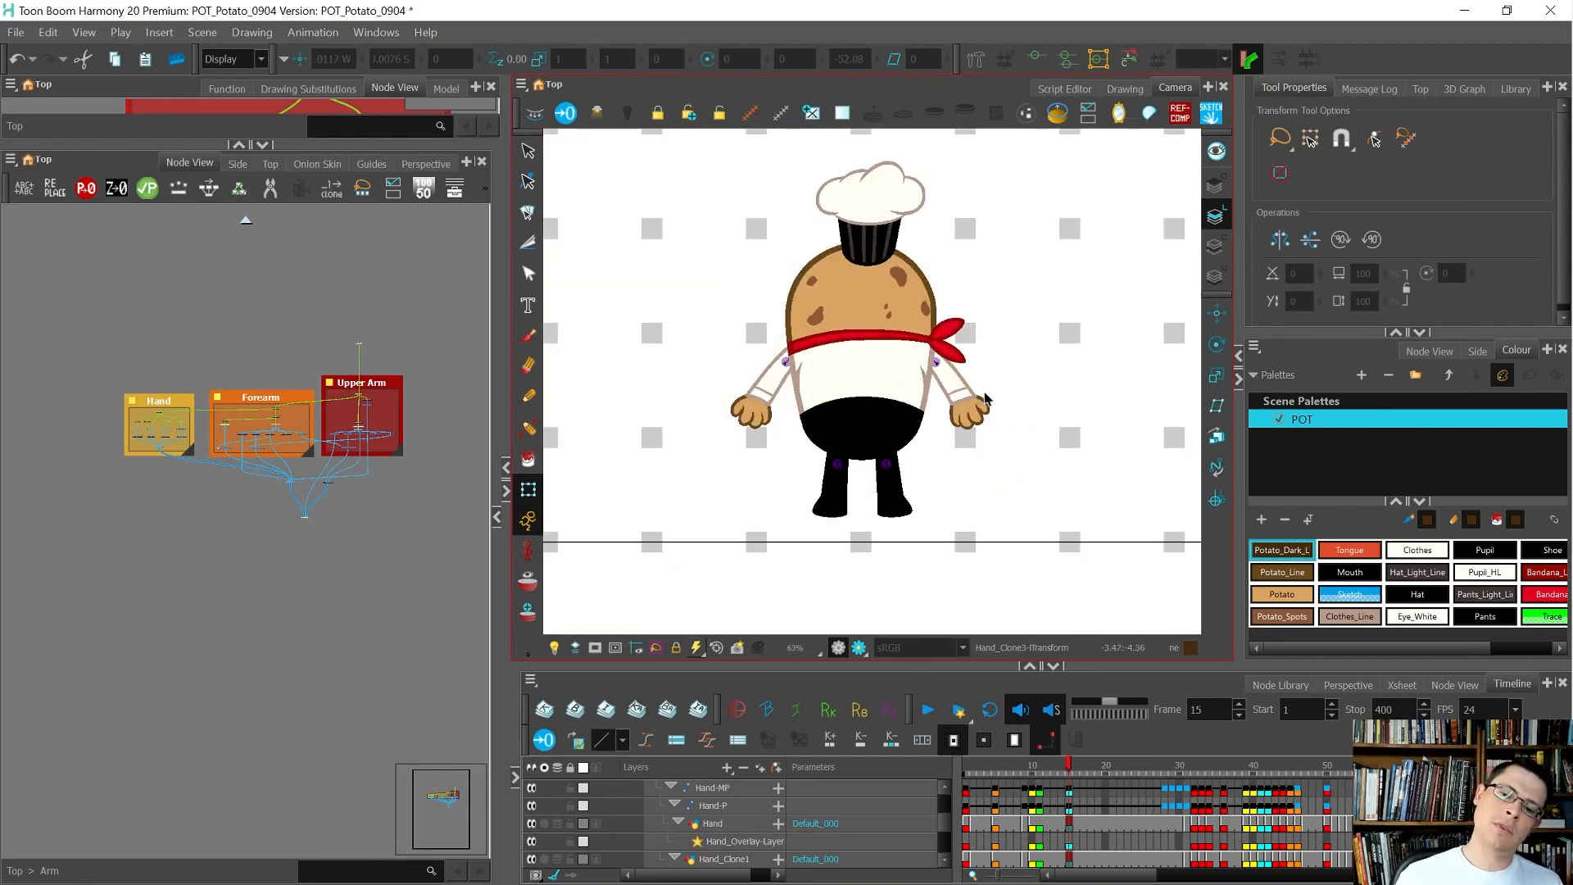
{"action": "scroll", "coordinate": [988, 401], "scroll_direction": "up", "scroll_amount": 3}
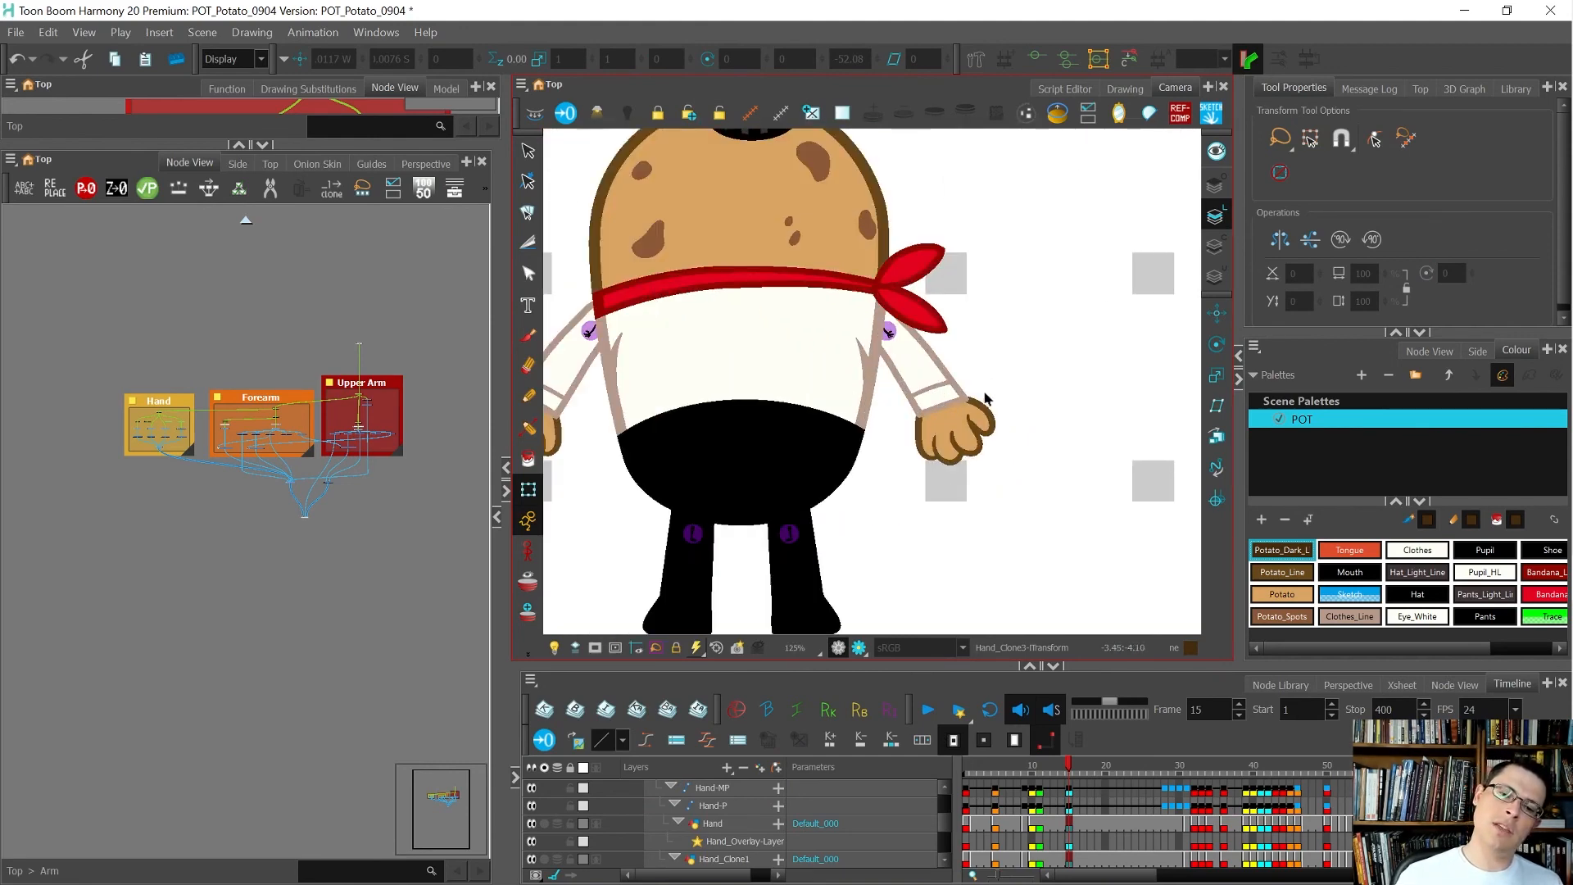
{"action": "scroll", "coordinate": [987, 401], "scroll_direction": "down", "scroll_amount": 1}
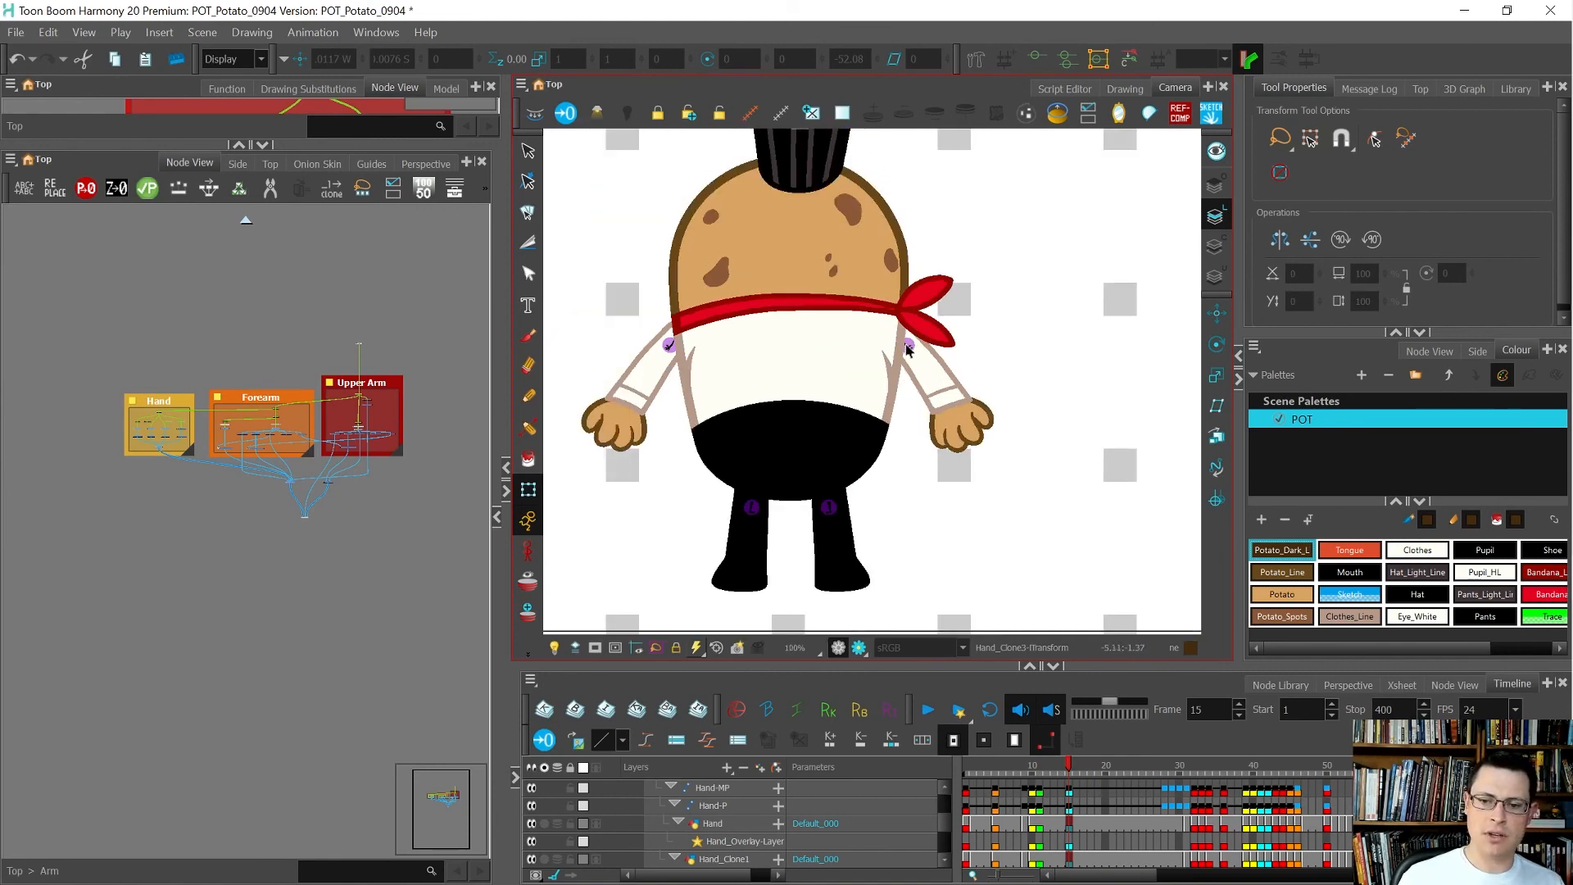
{"action": "left_click", "coordinate": [933, 393]}
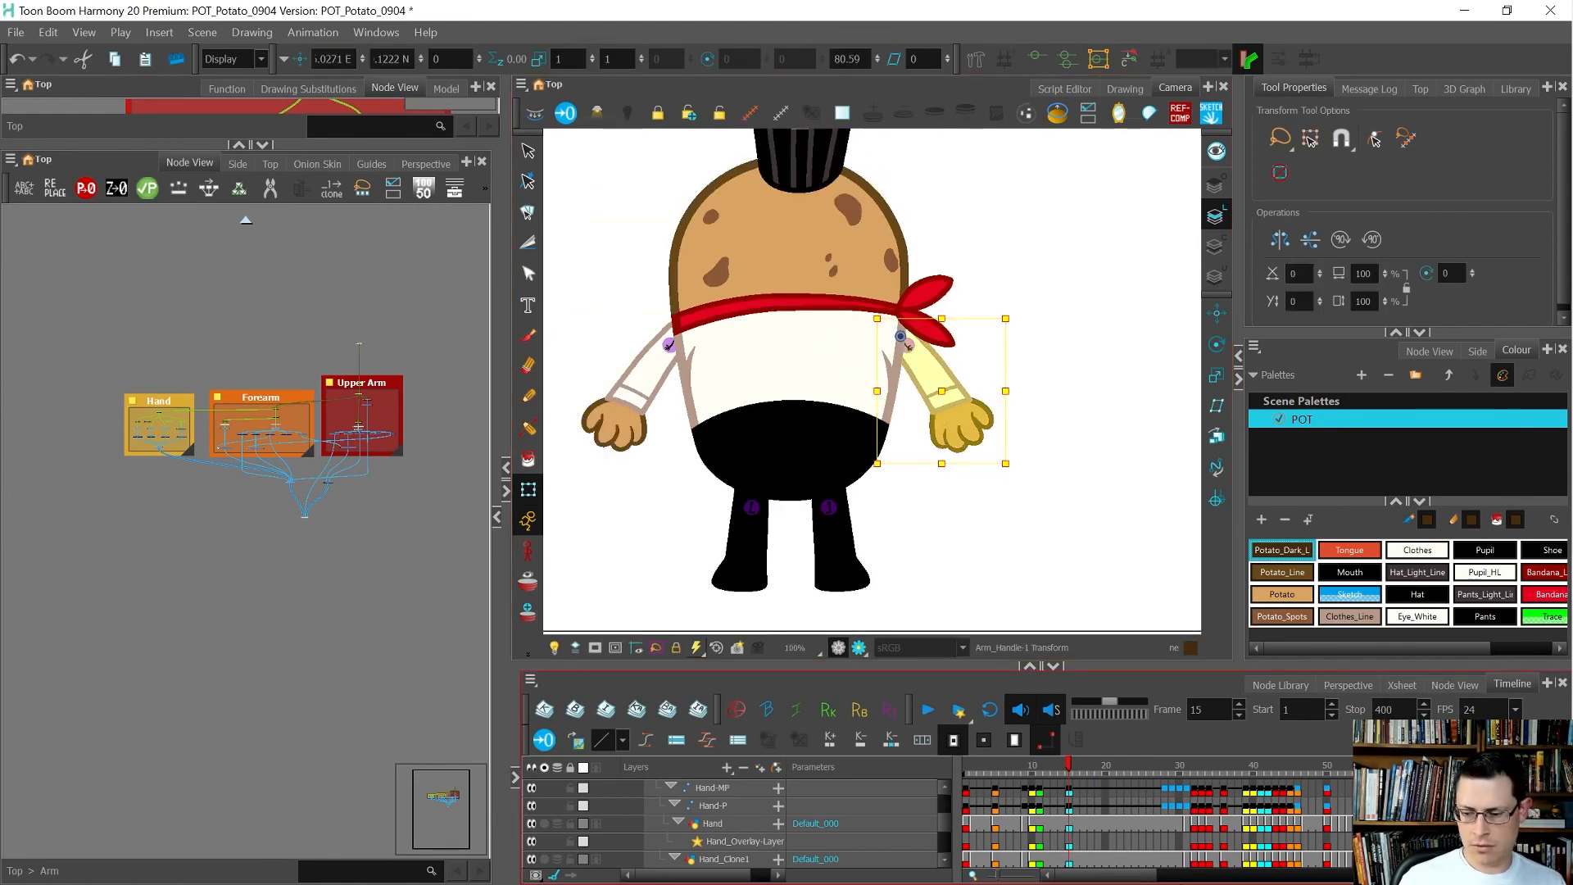
{"action": "left_click", "coordinate": [1068, 787]}
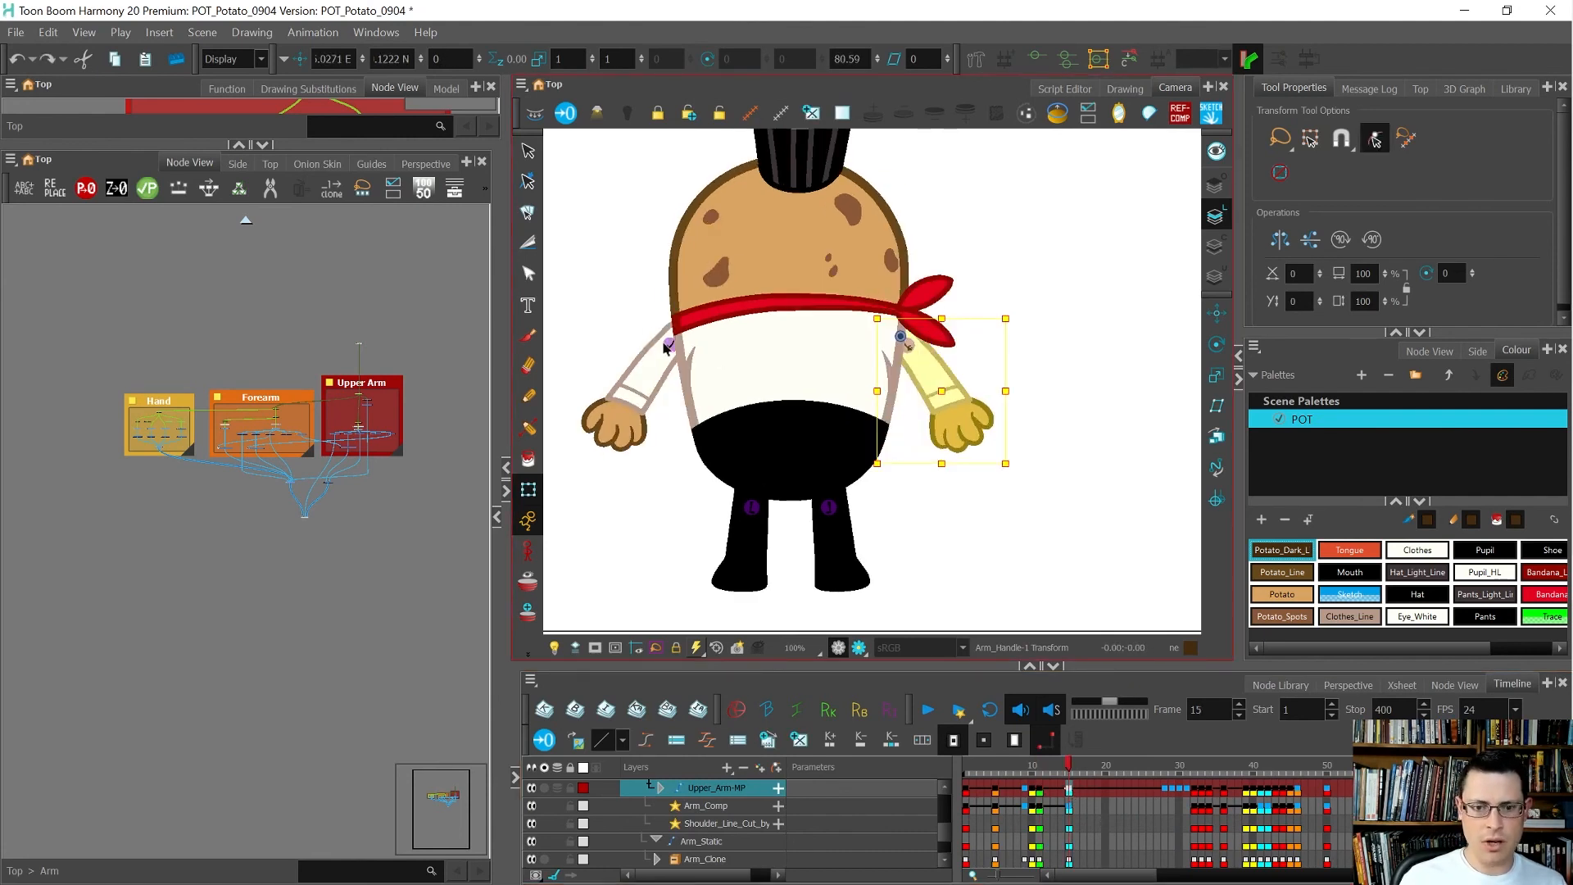
{"action": "left_click", "coordinate": [665, 348]}
{"action": "left_click", "coordinate": [1068, 805]}
{"action": "key", "text": "ctrl+v"}
{"action": "key", "text": "comma"}
{"action": "key", "text": "comma"}
{"action": "key", "text": "comma"}
{"action": "key", "text": "comma"}
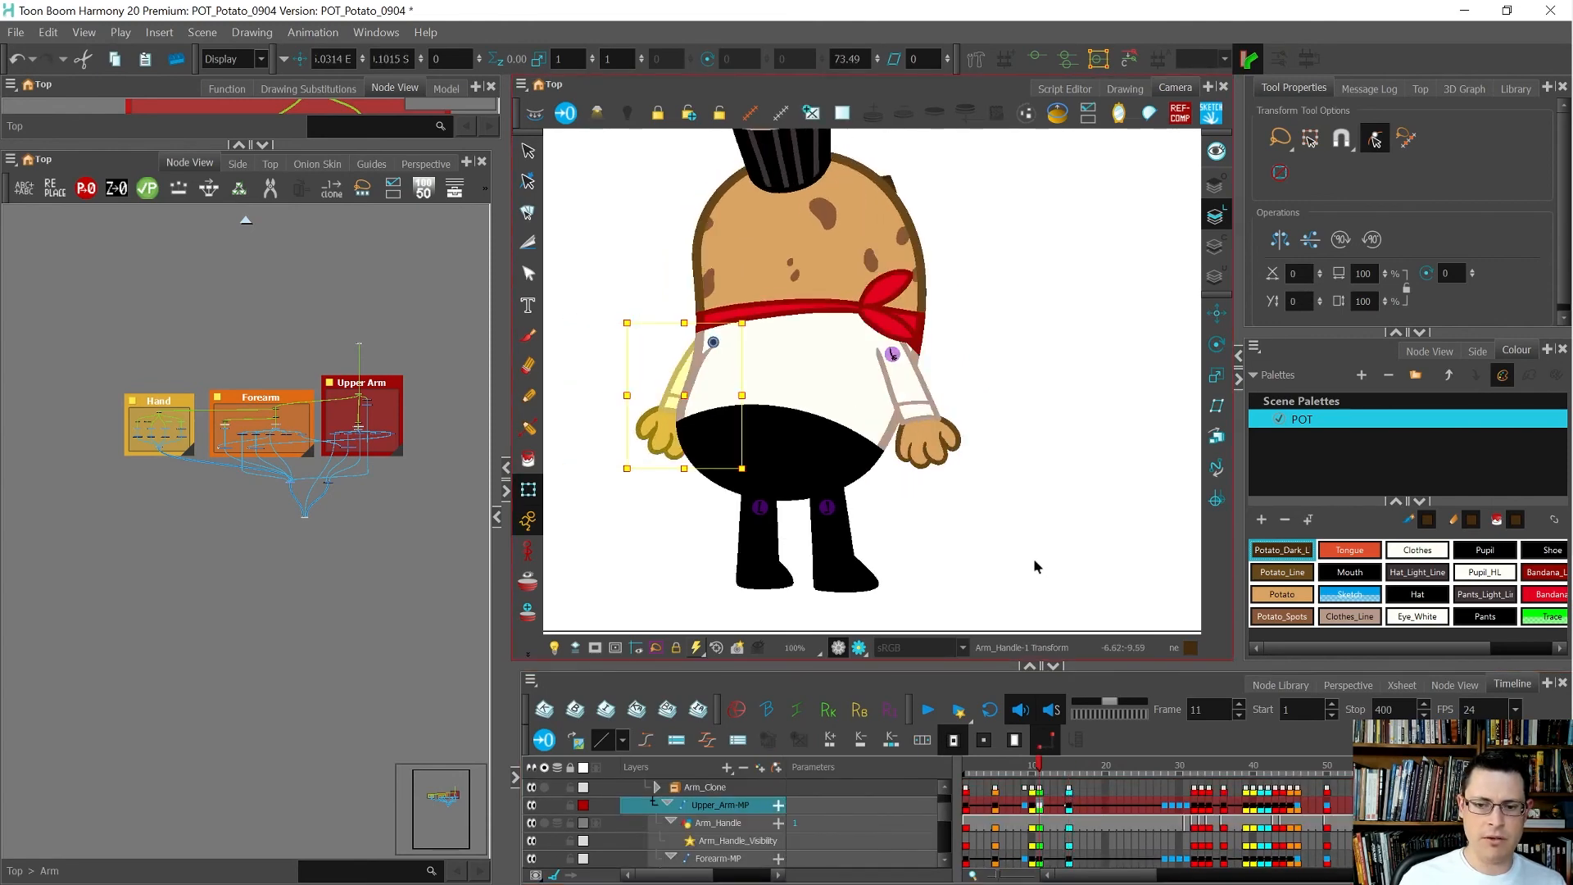
Step: At frame 11, nudge the forearm's inner wrist deformer point and rotate the cuff line to about -18.67 degrees, fitting it across the sleeve
{"action": "scroll", "coordinate": [928, 414], "scroll_direction": "up", "scroll_amount": 1}
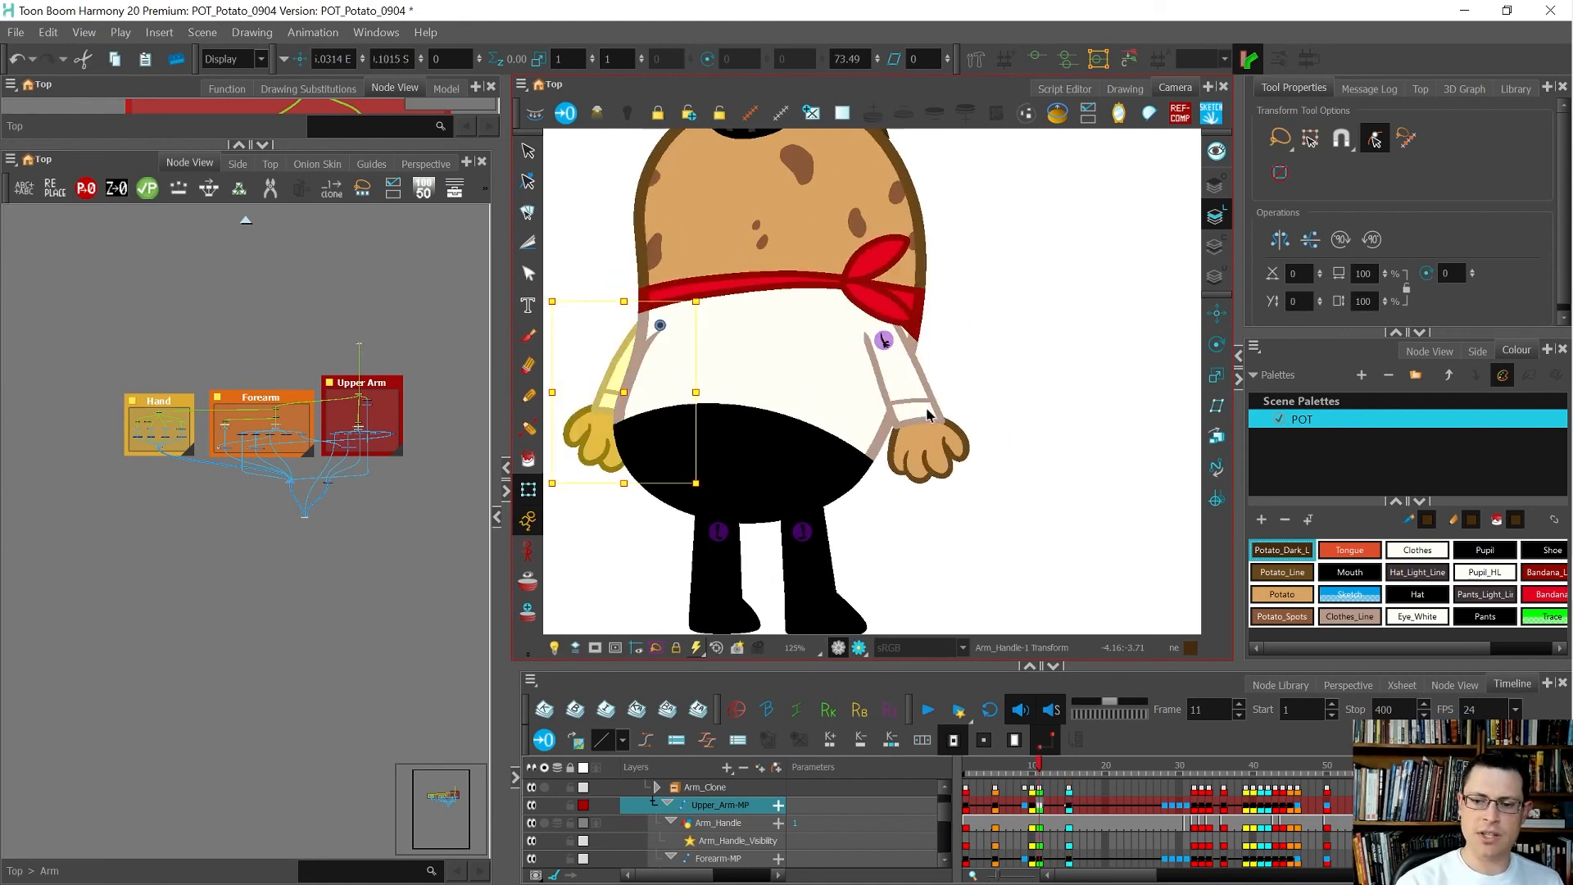
{"action": "scroll", "coordinate": [928, 414], "scroll_direction": "up", "scroll_amount": 2}
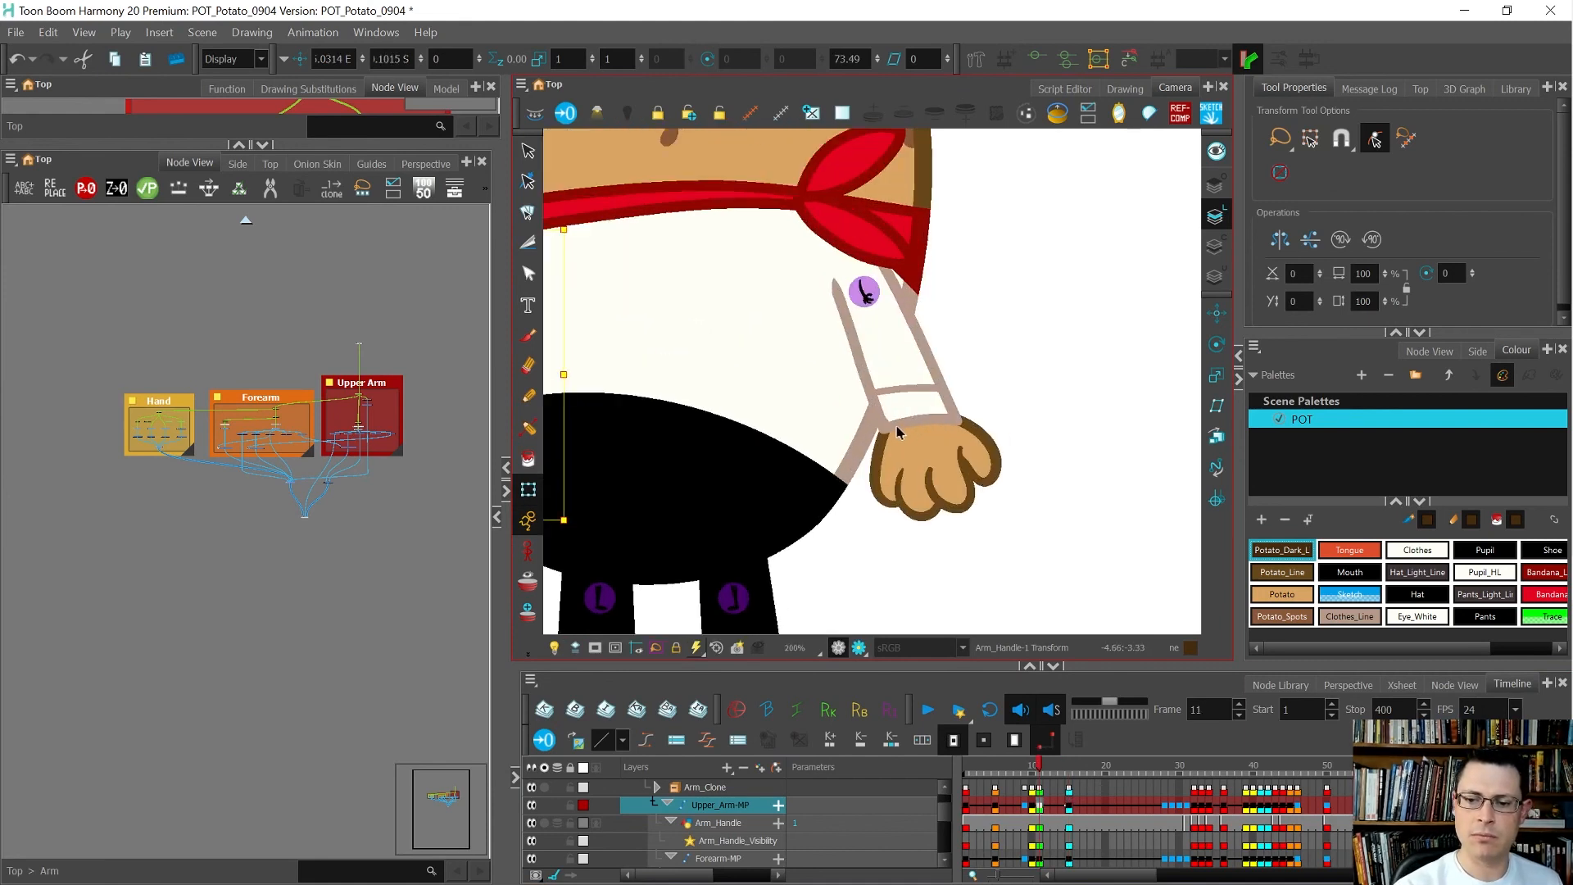
{"action": "left_click", "coordinate": [899, 432]}
{"action": "key", "text": "shift+F11"}
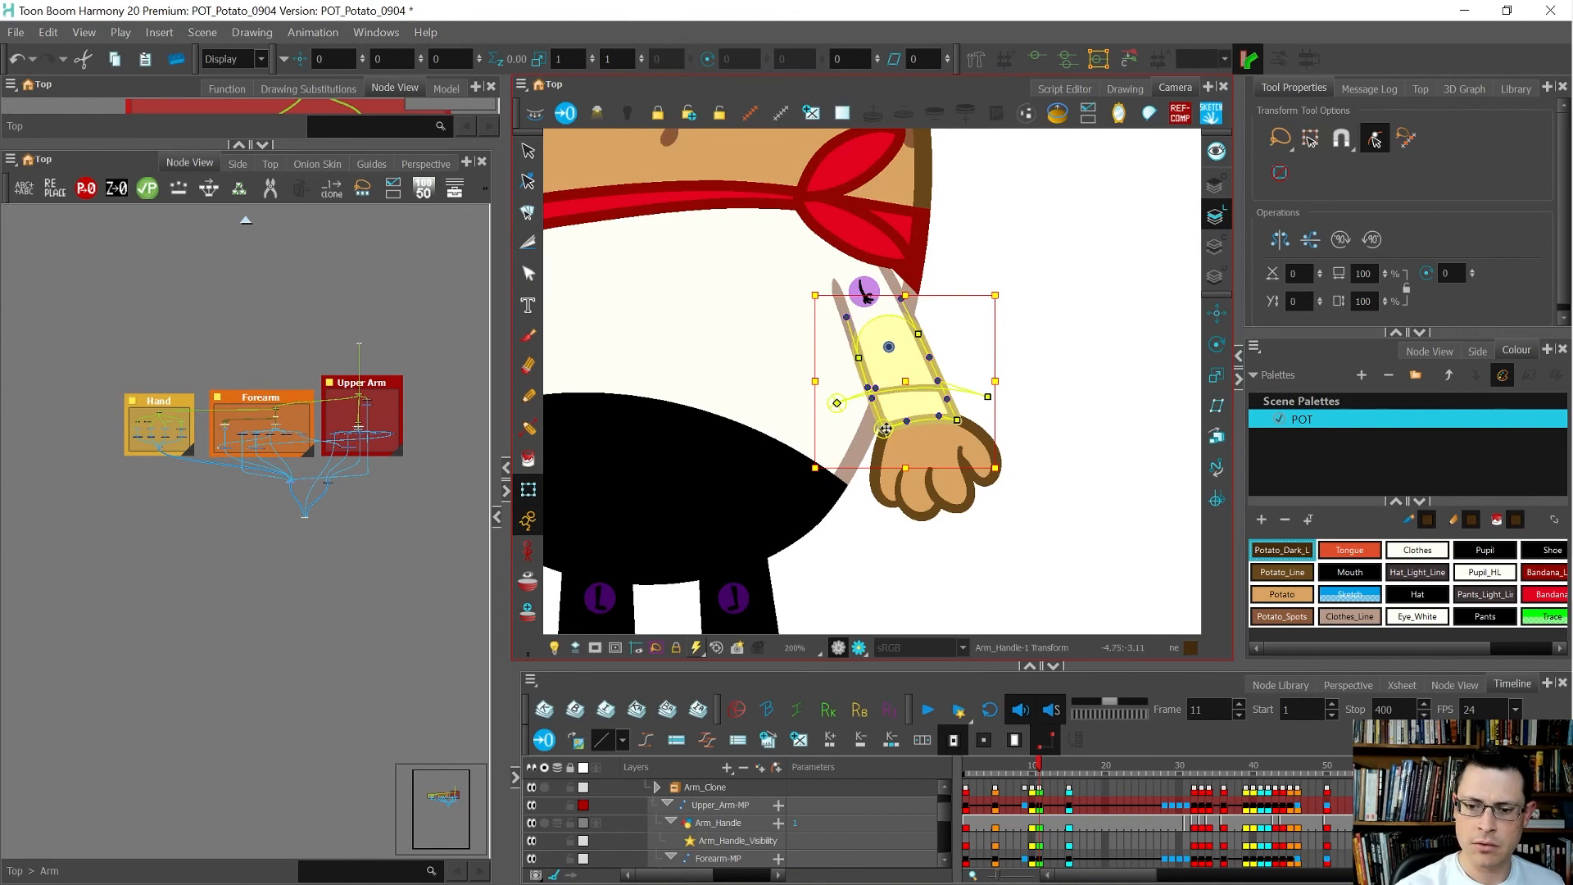
{"action": "left_click", "coordinate": [884, 430]}
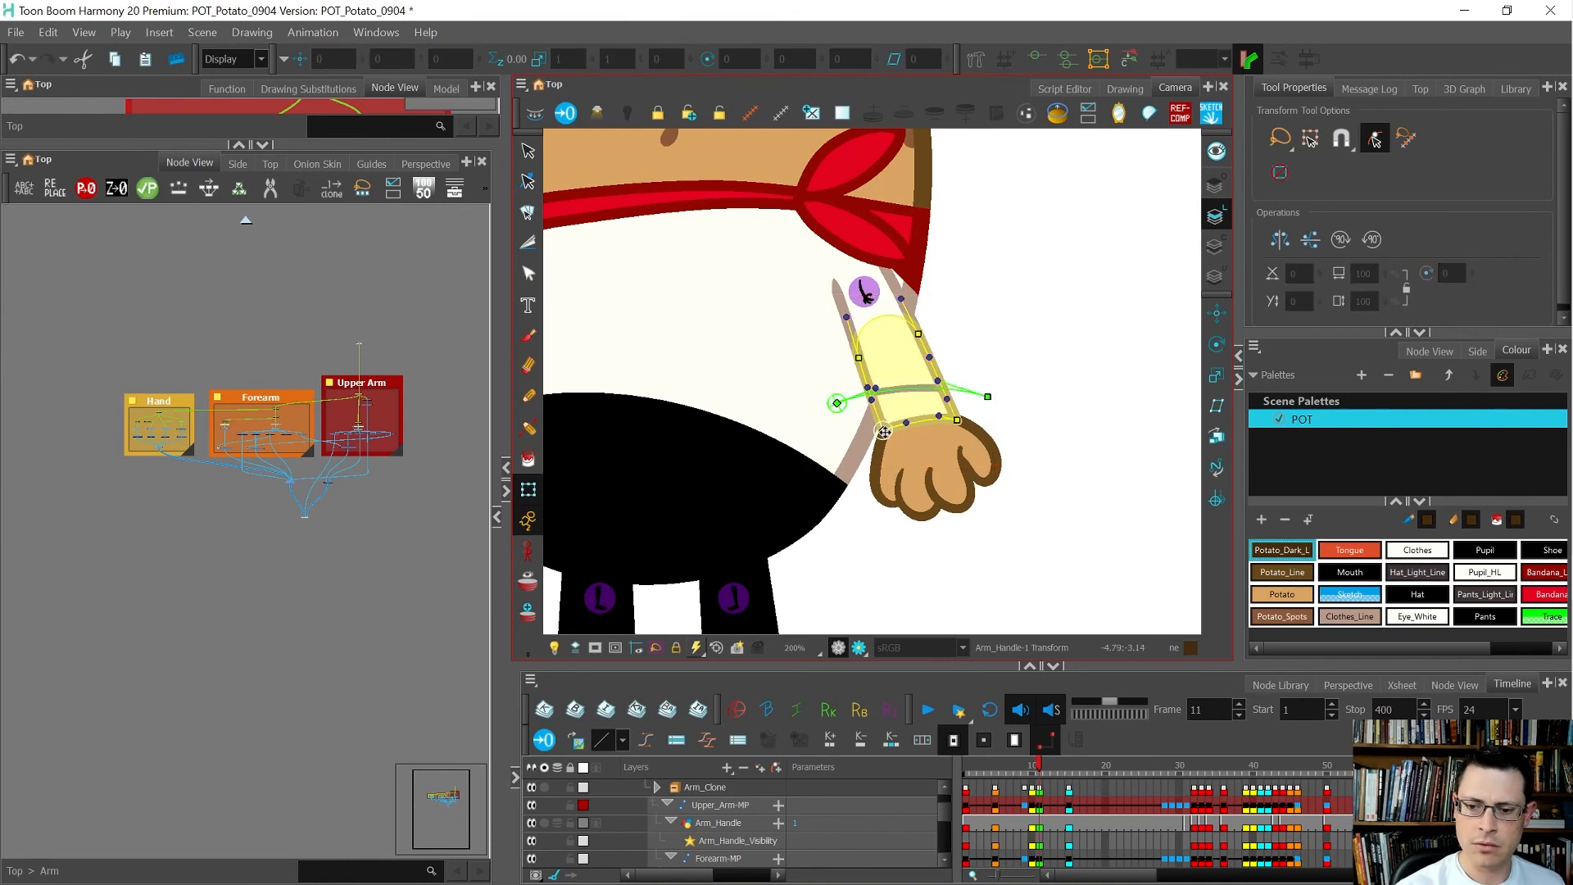
{"action": "left_click", "coordinate": [918, 391]}
{"action": "left_click_drag", "start_coordinate": [827, 484], "coordinate": [832, 495]}
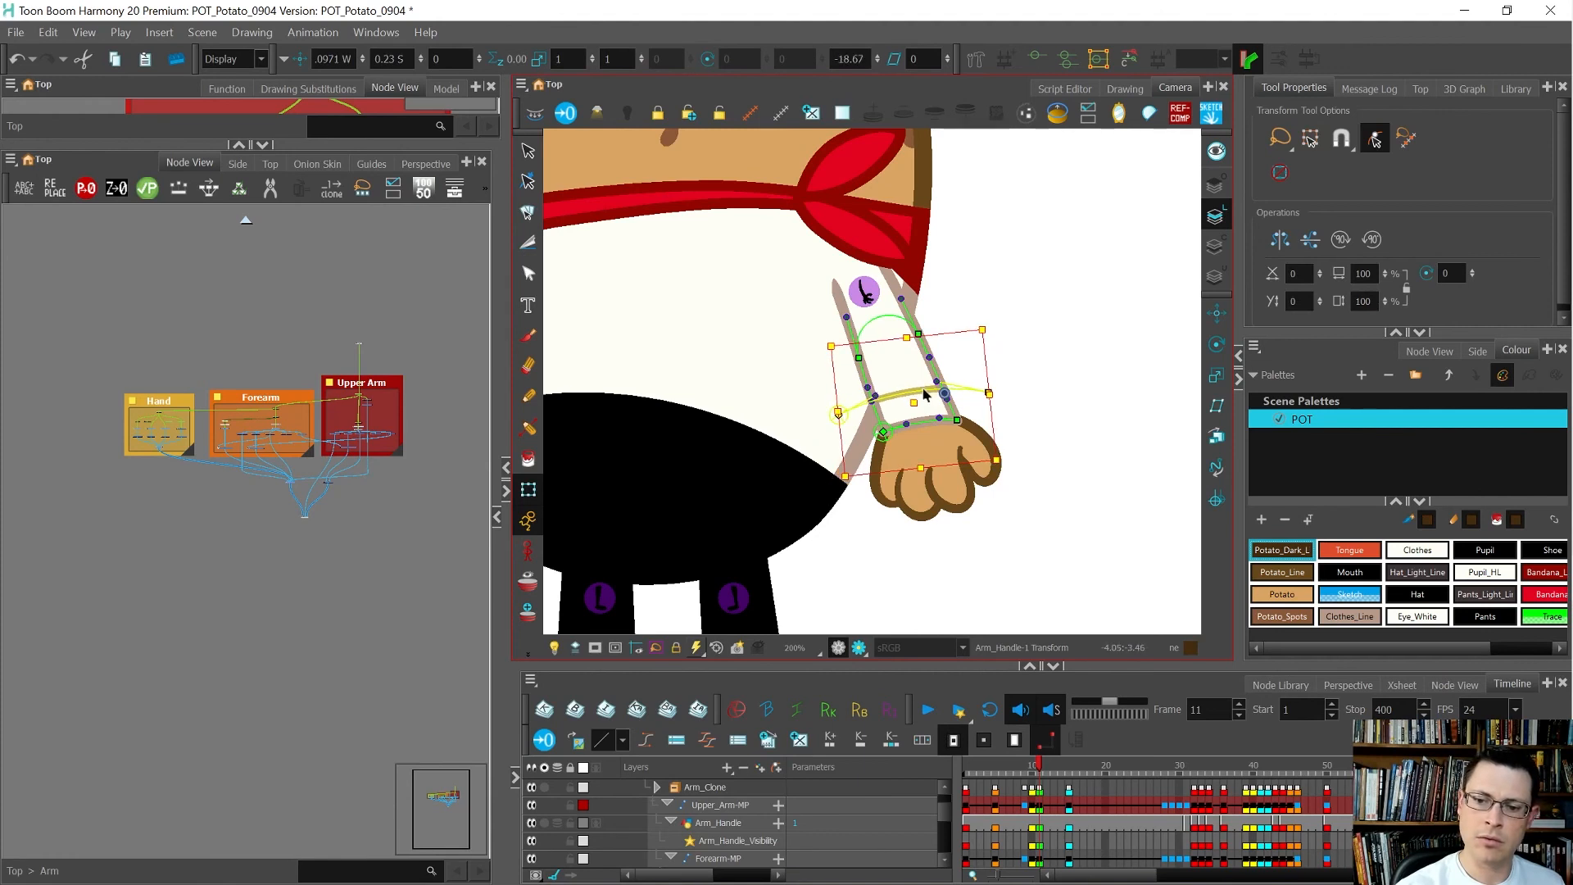
{"action": "left_click_drag", "start_coordinate": [919, 400], "coordinate": [916, 397]}
{"action": "left_click", "coordinate": [1034, 393]}
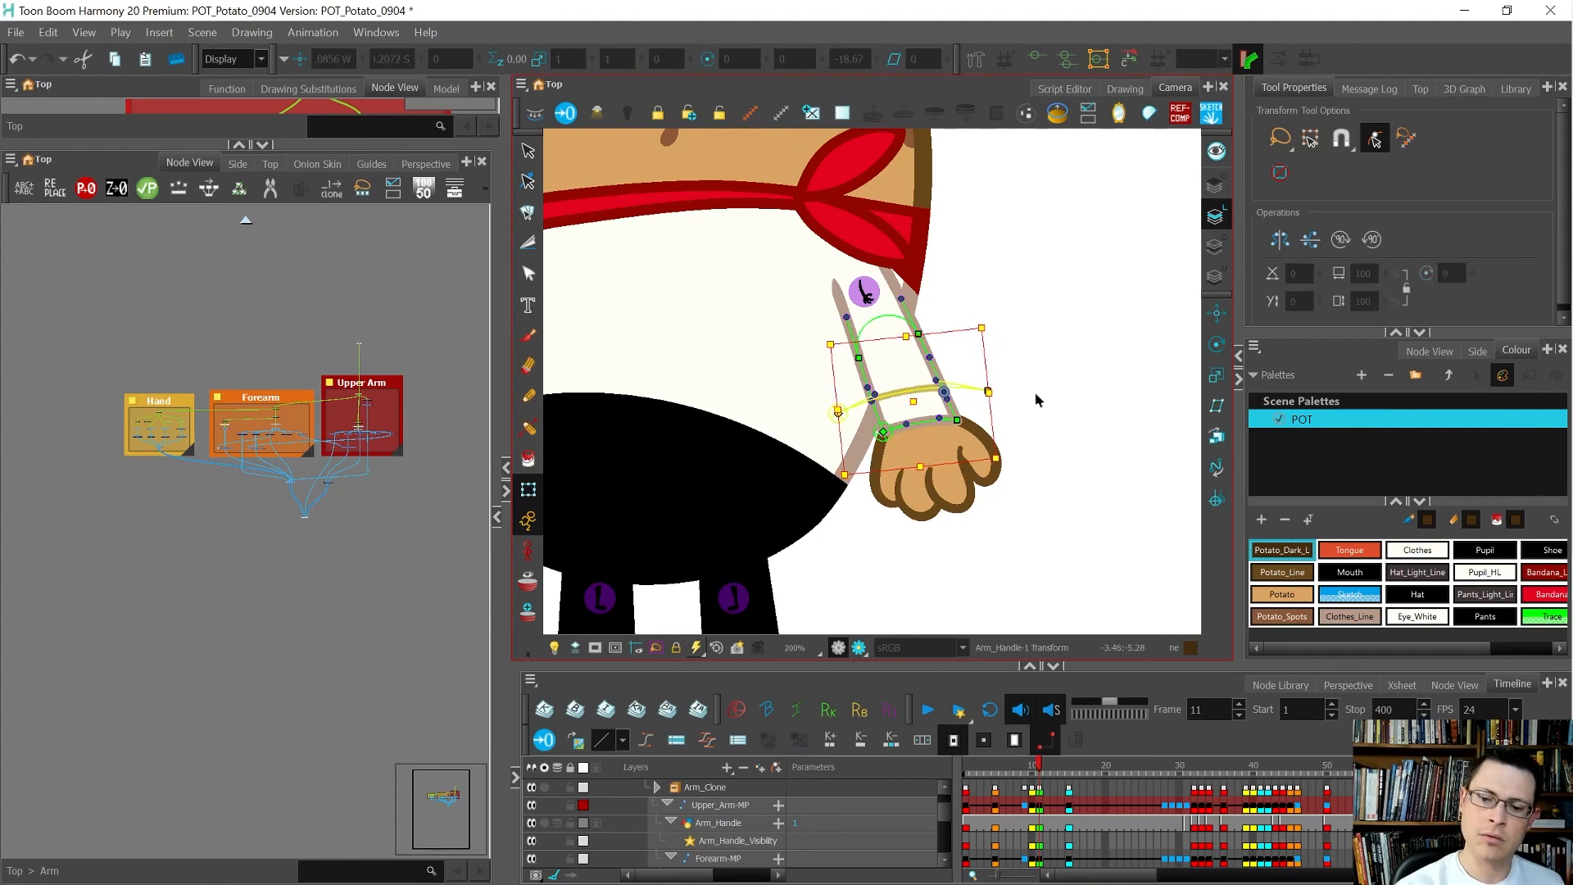
Step: At frame 10, rotate the cuff line to about -8.6 degrees and nudge it up to fit the sleeve
{"action": "left_click", "coordinate": [937, 461]}
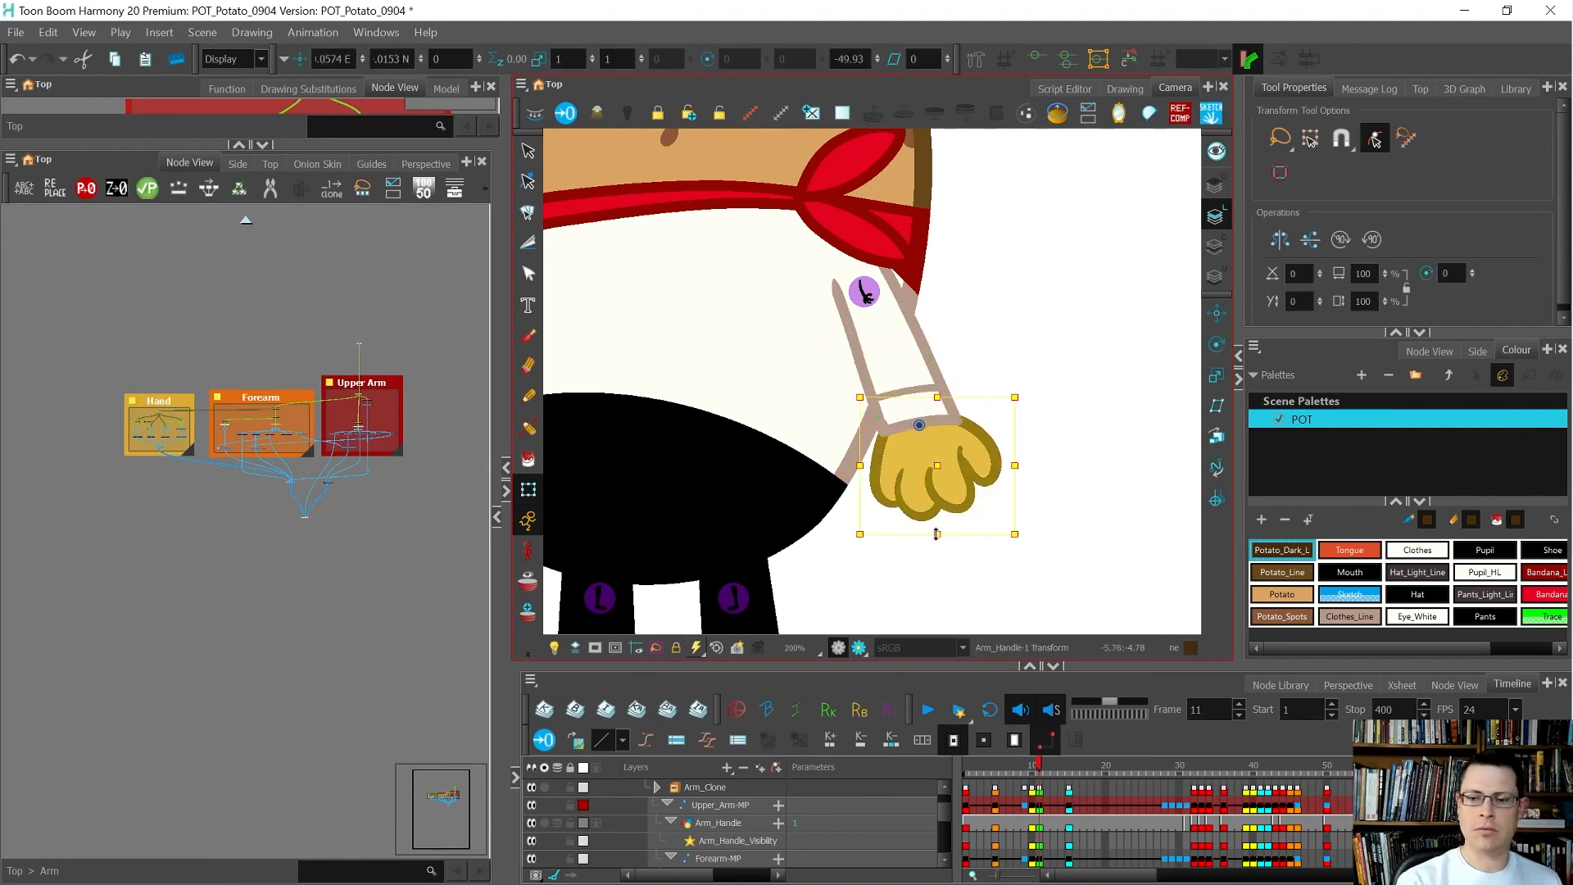
{"action": "key", "text": "period"}
{"action": "key", "text": "comma"}
{"action": "scroll", "coordinate": [936, 536], "scroll_direction": "down", "scroll_amount": 4}
{"action": "key", "text": "comma"}
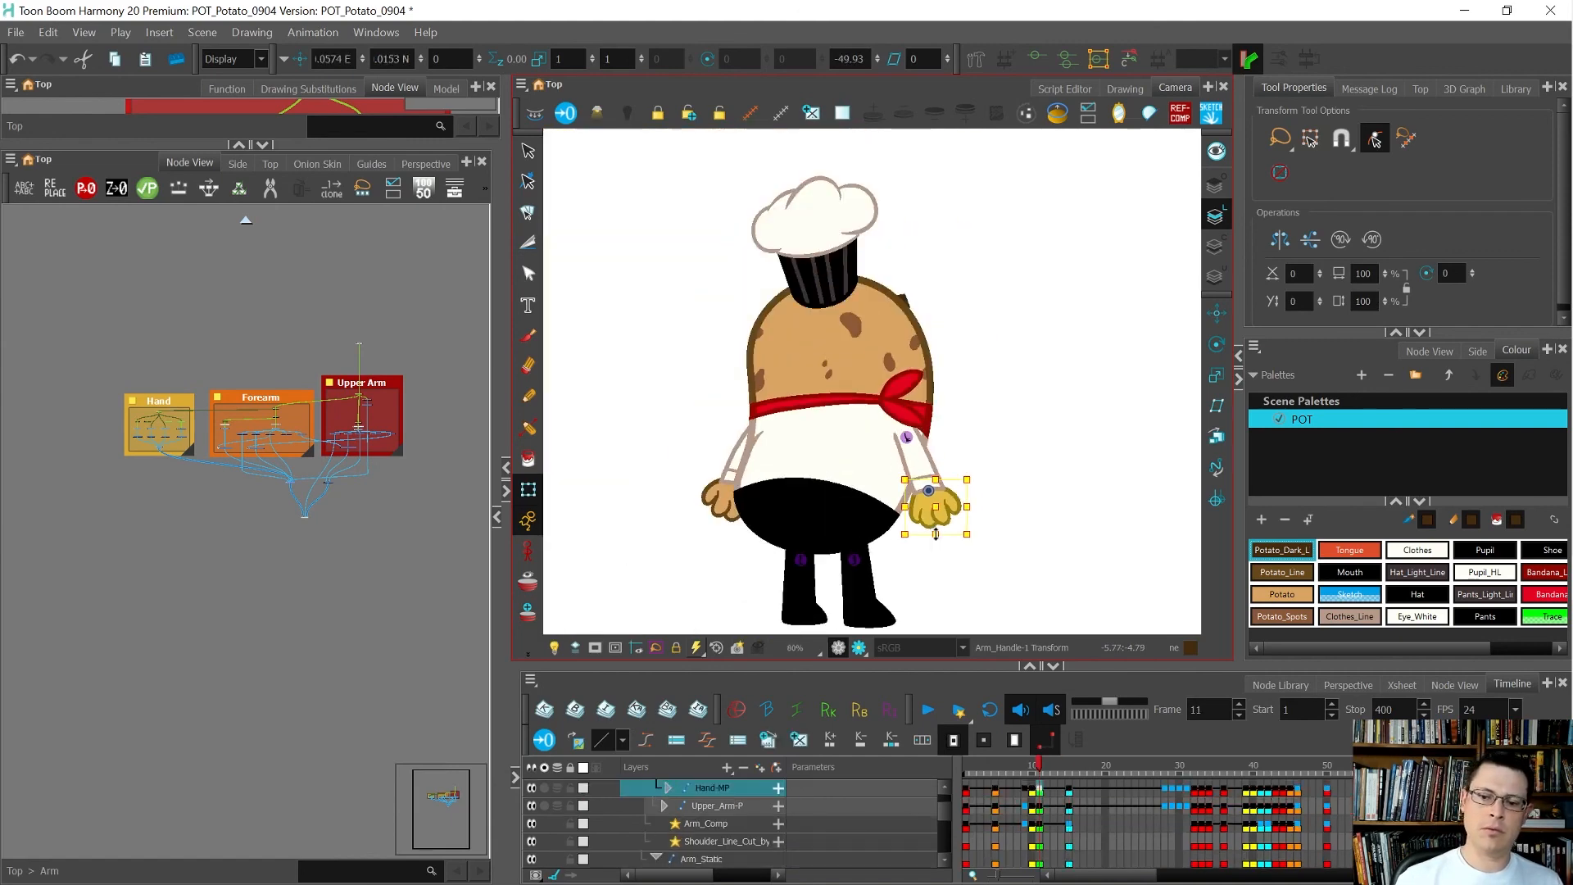
{"action": "scroll", "coordinate": [853, 531], "scroll_direction": "up", "scroll_amount": 5}
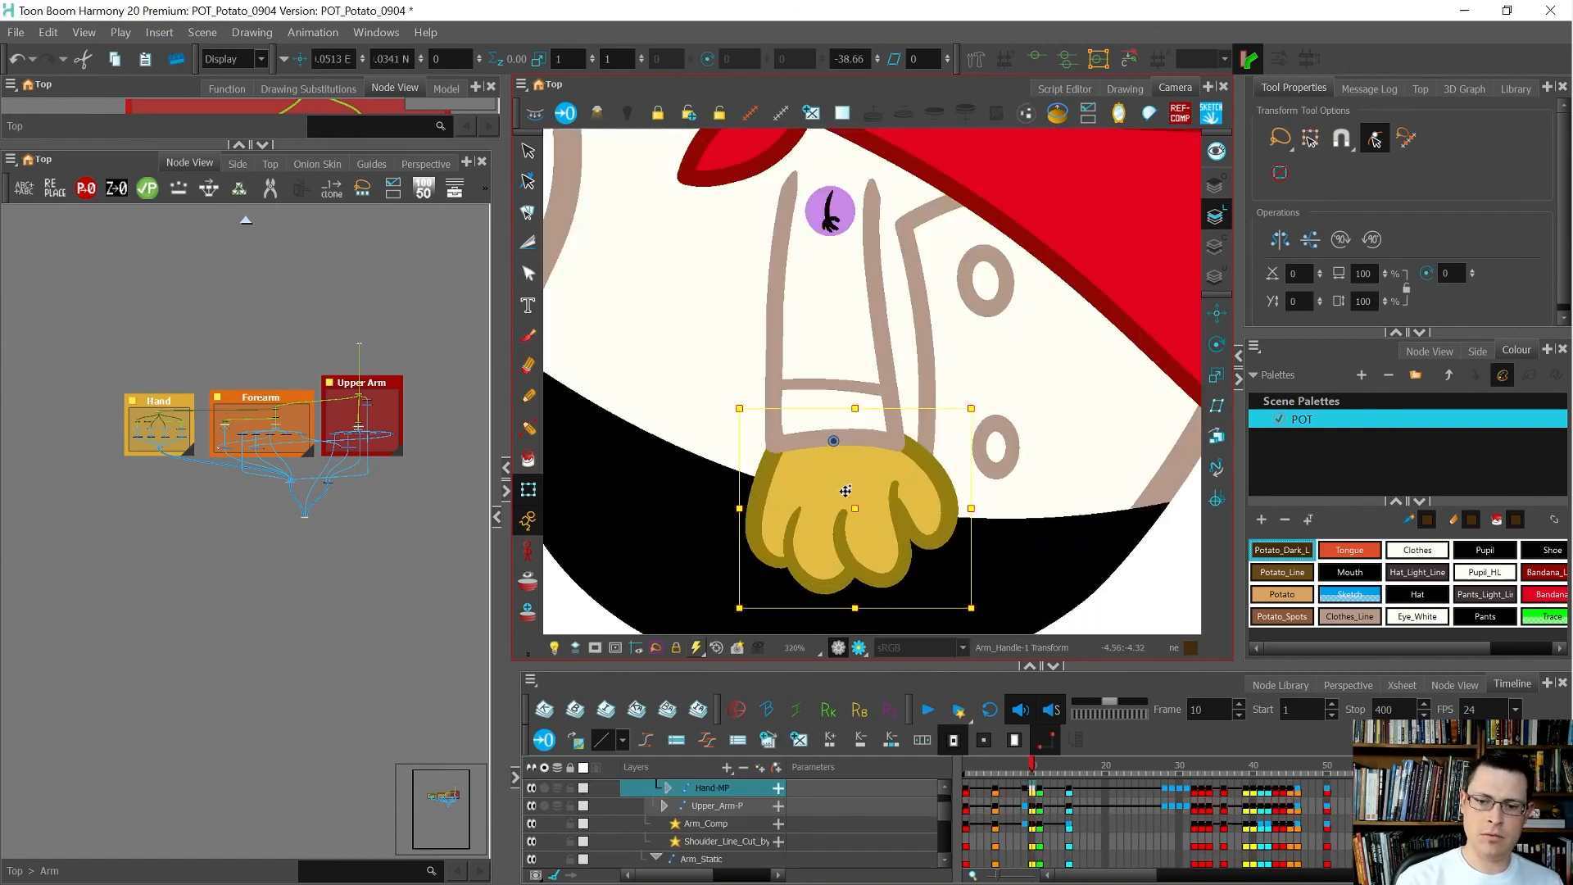
{"action": "left_click", "coordinate": [819, 391]}
{"action": "left_click_drag", "start_coordinate": [973, 507], "coordinate": [966, 500]}
{"action": "left_click_drag", "start_coordinate": [837, 406], "coordinate": [837, 401]}
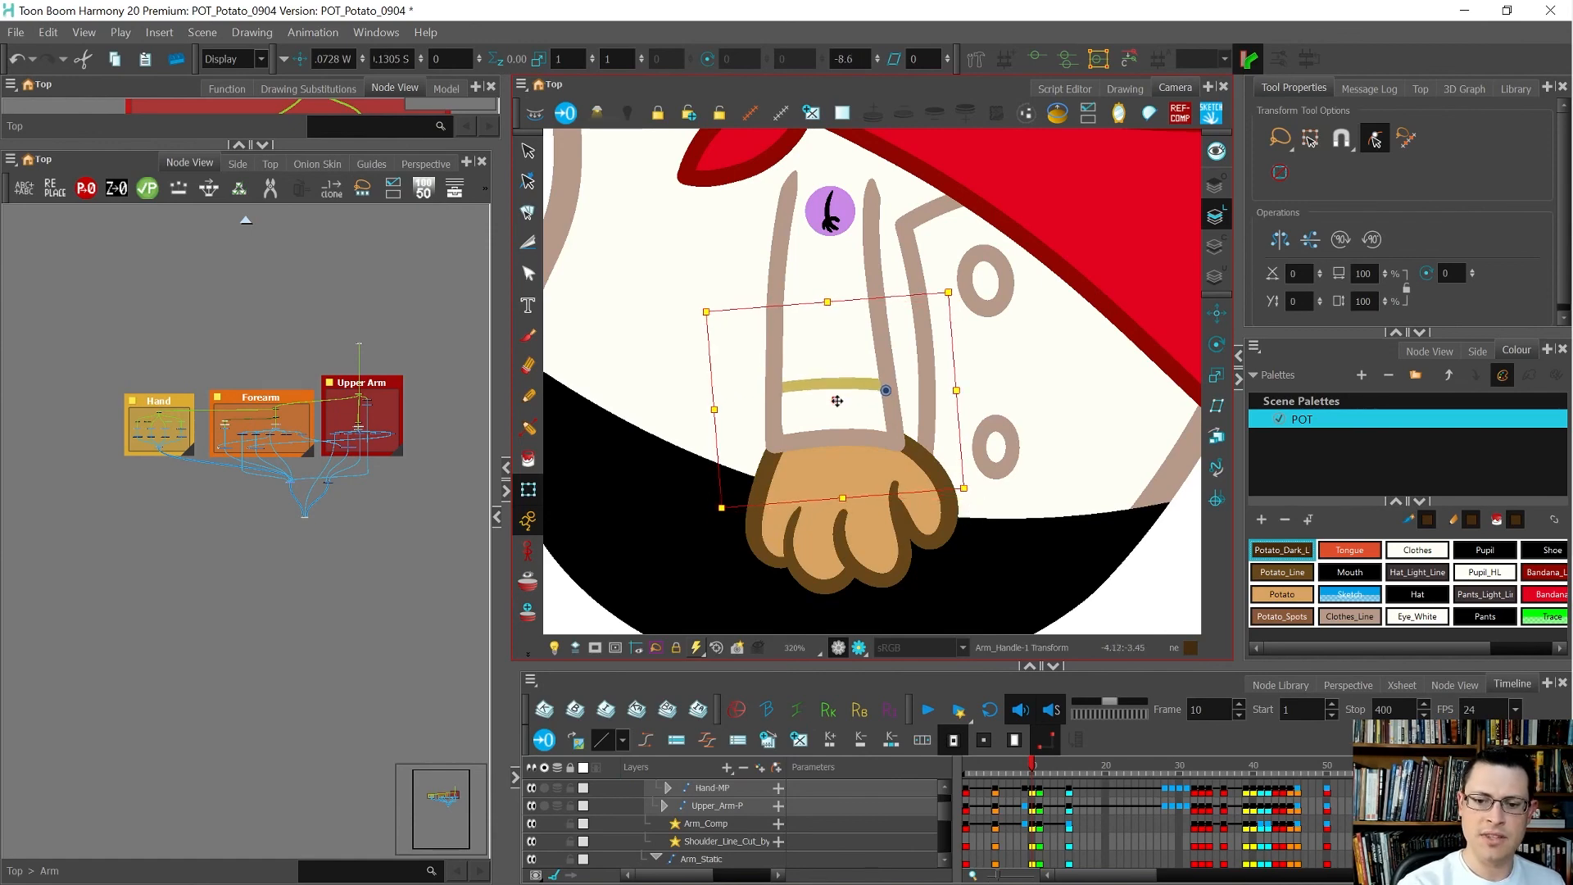
Step: Compare the cuff line between frames 9 and 10 and rotate it slightly at frame 9 to follow the sleeve's wrist edge
{"action": "key", "text": "comma"}
{"action": "key", "text": "1"}
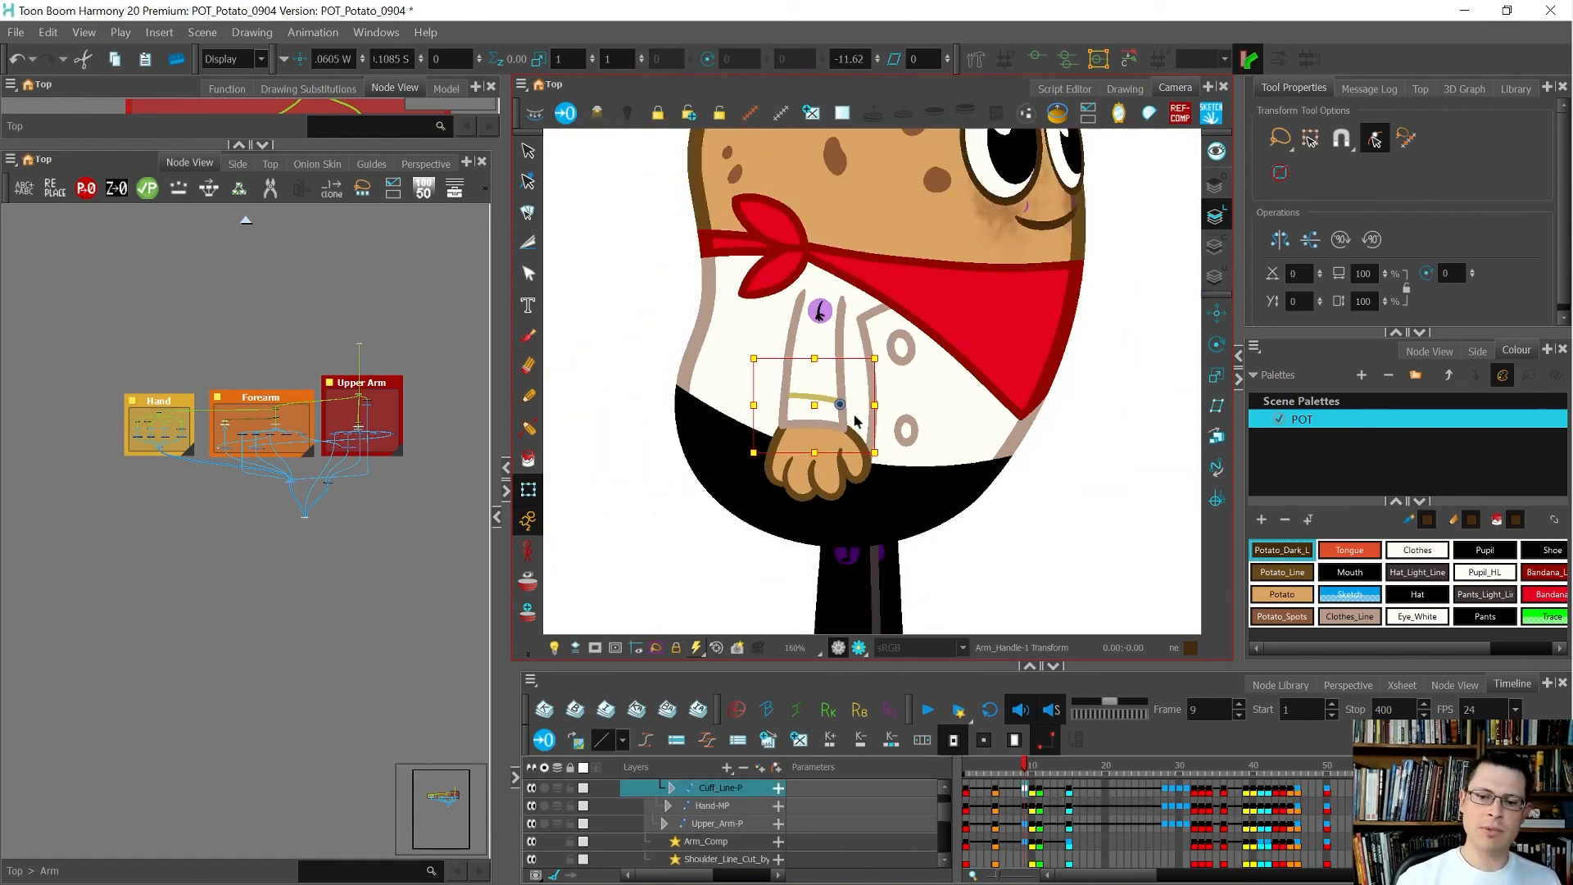
{"action": "key", "text": "period"}
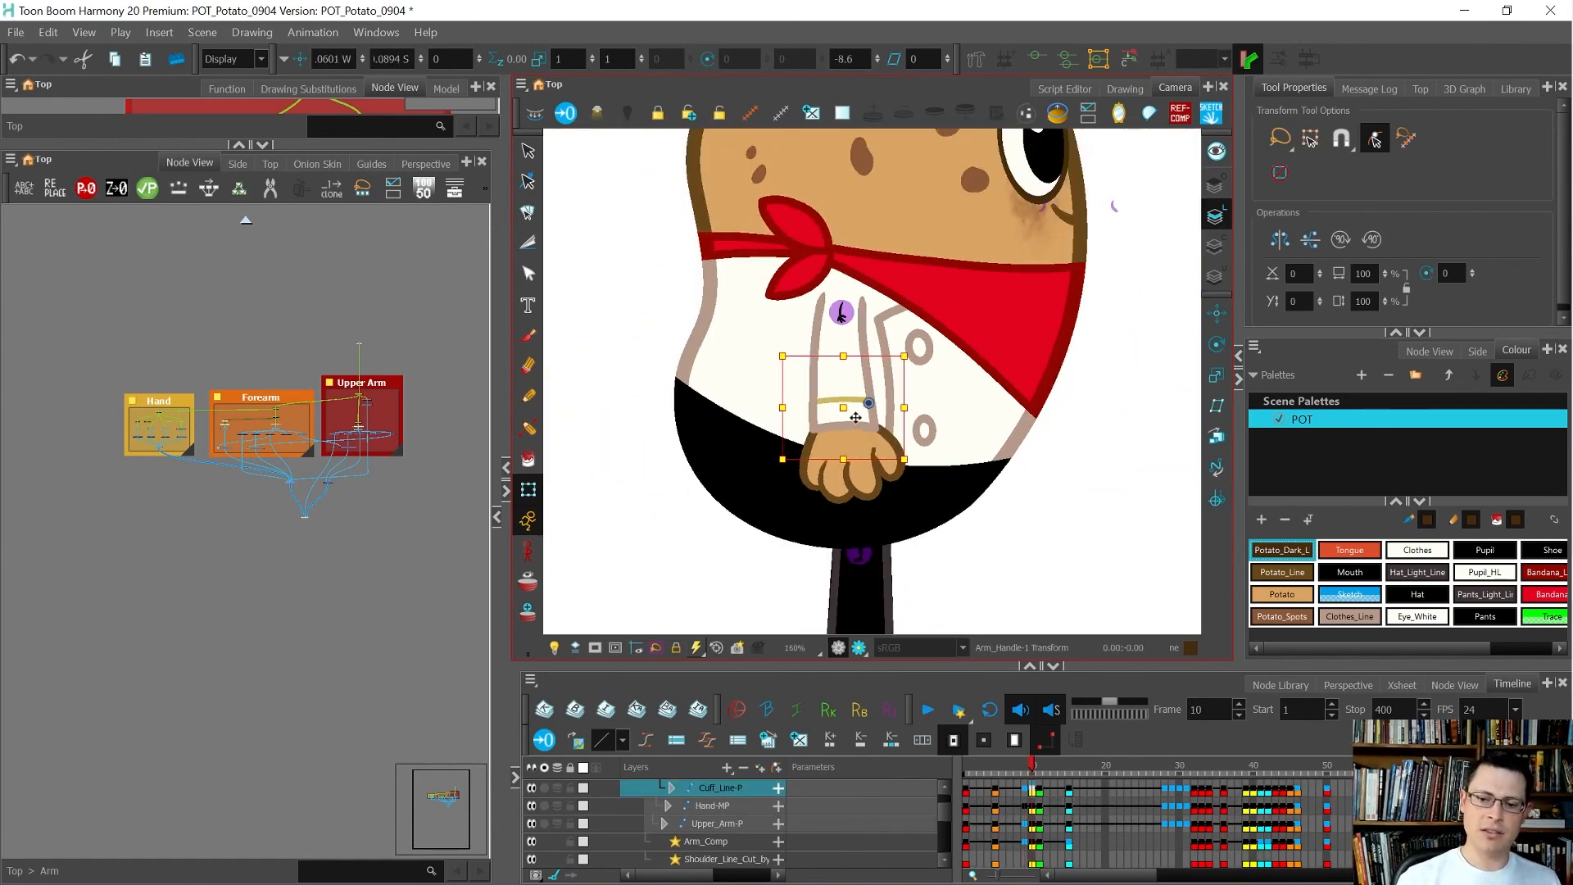
{"action": "key", "text": "comma"}
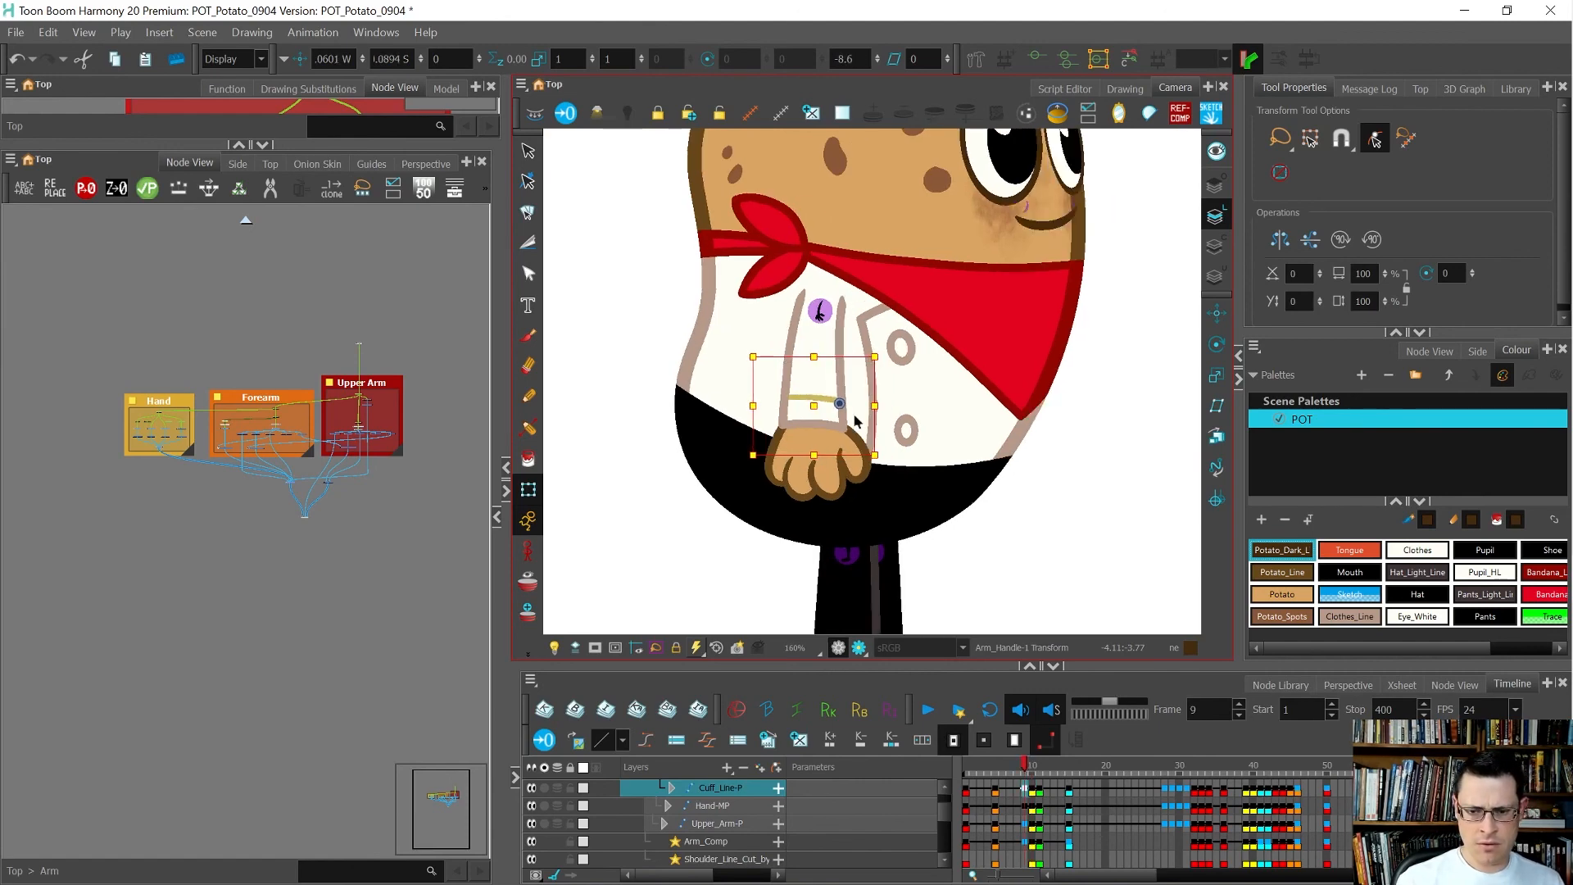
{"action": "scroll", "coordinate": [838, 408], "scroll_direction": "up", "scroll_amount": 5}
{"action": "mouse_move", "coordinate": [878, 500]}
{"action": "left_mouse_down"}
{"action": "mouse_move", "coordinate": [894, 494]}
{"action": "mouse_move", "coordinate": [875, 505]}
{"action": "left_mouse_up"}
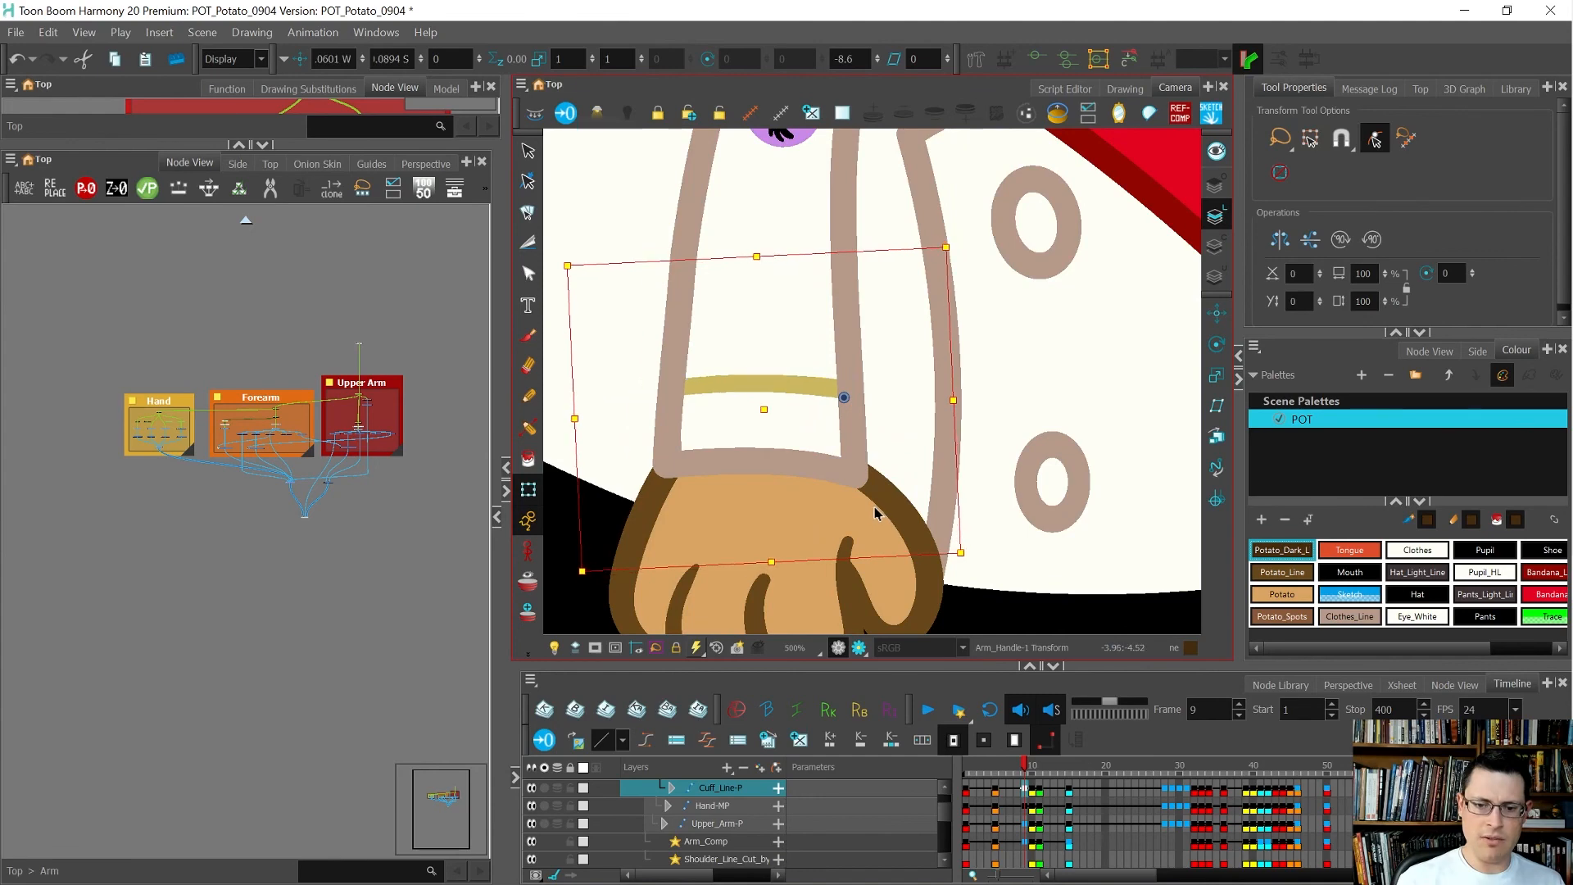
{"action": "scroll", "coordinate": [873, 501], "scroll_direction": "down", "scroll_amount": 4}
Step: At frame 5, rotate the cuff line to about -4.27 degrees so it runs parallel to the wrist edge
{"action": "key", "text": "semicolon"}
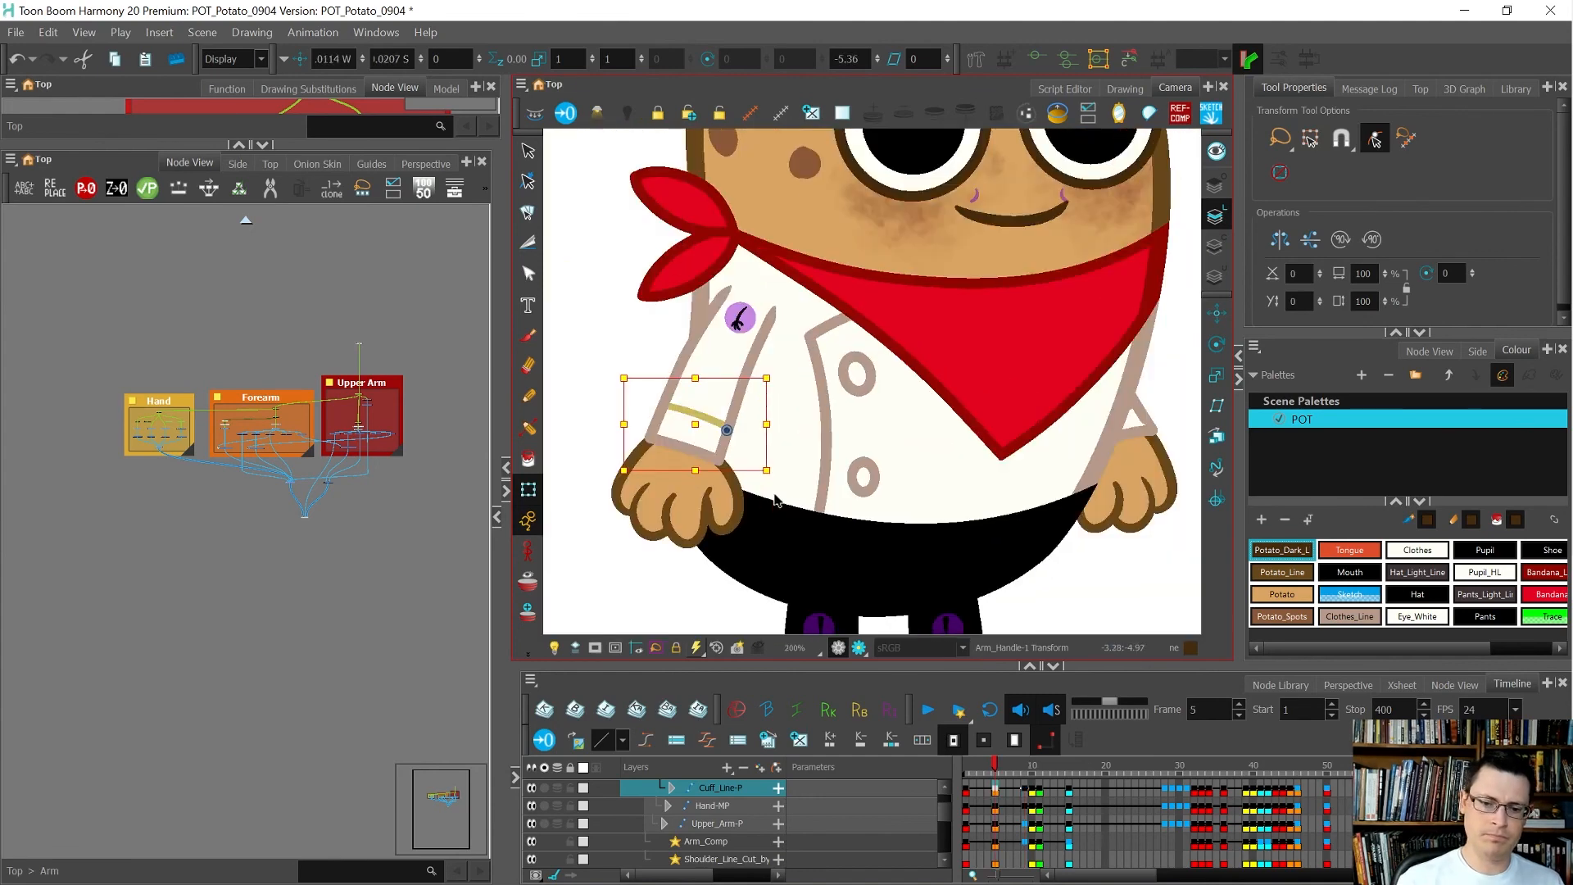
{"action": "key", "text": "semicolon"}
{"action": "scroll", "coordinate": [732, 513], "scroll_direction": "down", "scroll_amount": 1}
{"action": "key", "text": "apostrophe"}
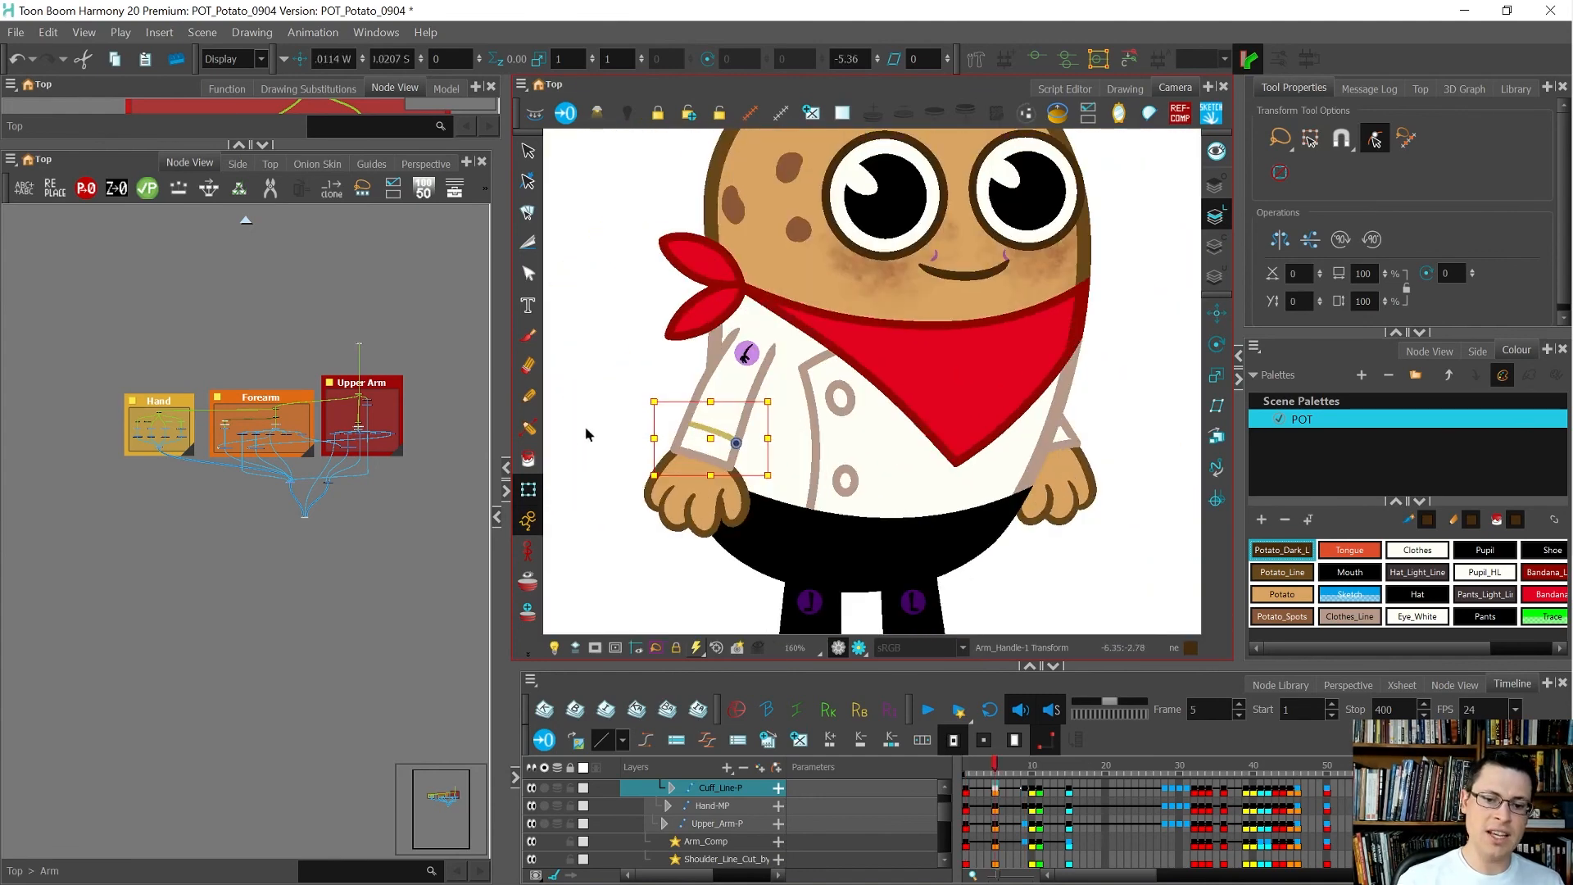
{"action": "scroll", "coordinate": [612, 415], "scroll_direction": "up", "scroll_amount": 4}
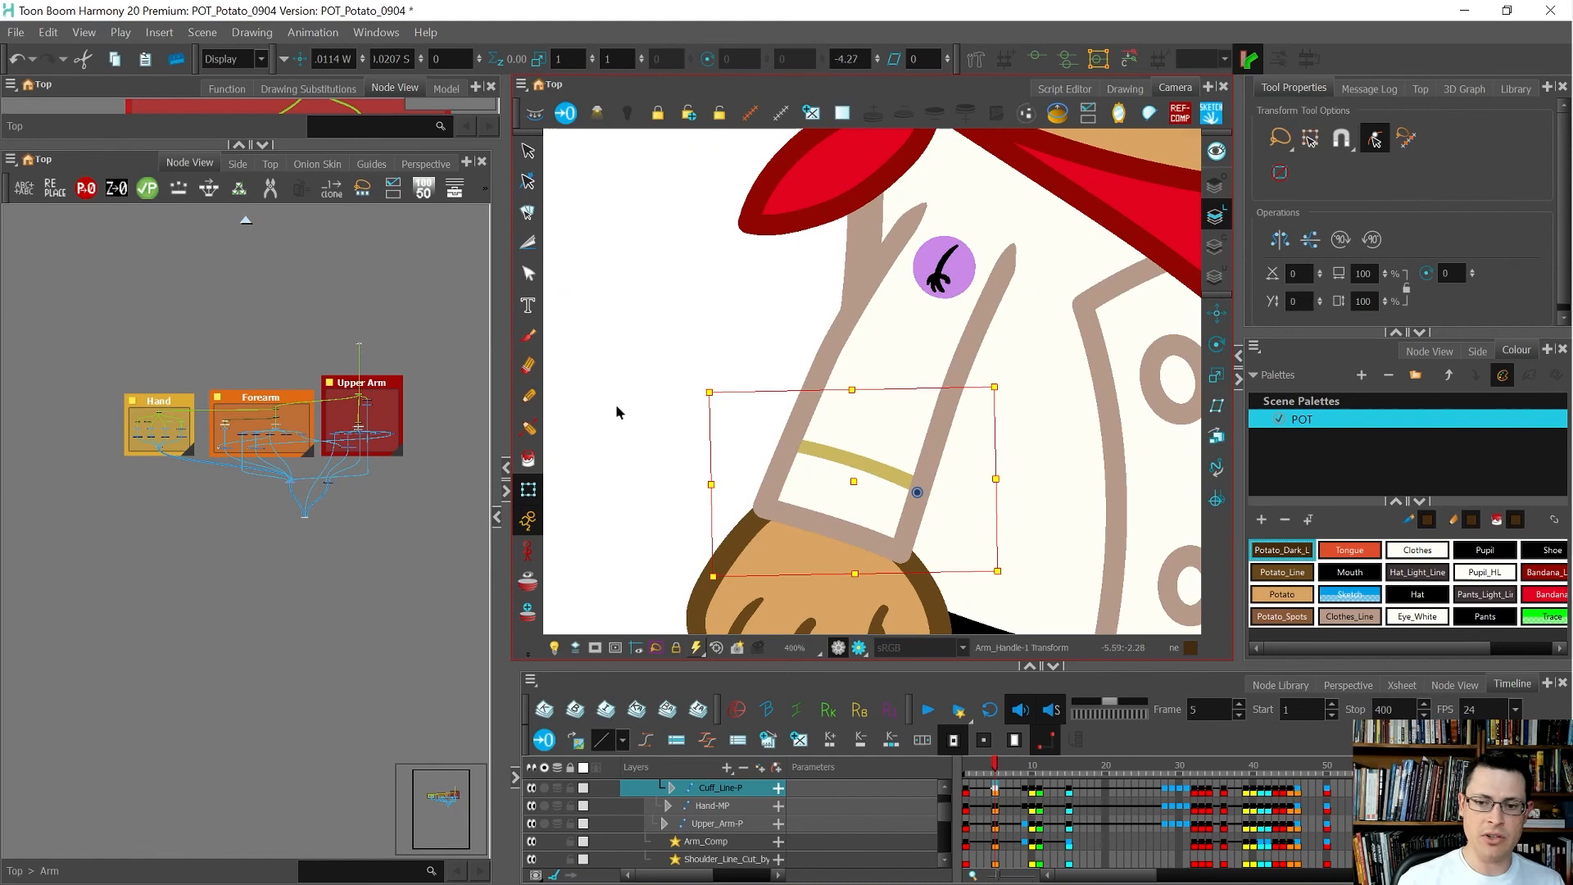
{"action": "scroll", "coordinate": [616, 412], "scroll_direction": "down", "scroll_amount": 6}
Step: Flip forward and back through the turnaround keyframes from frame 1 to compare the arm poses
{"action": "key", "text": "semicolon"}
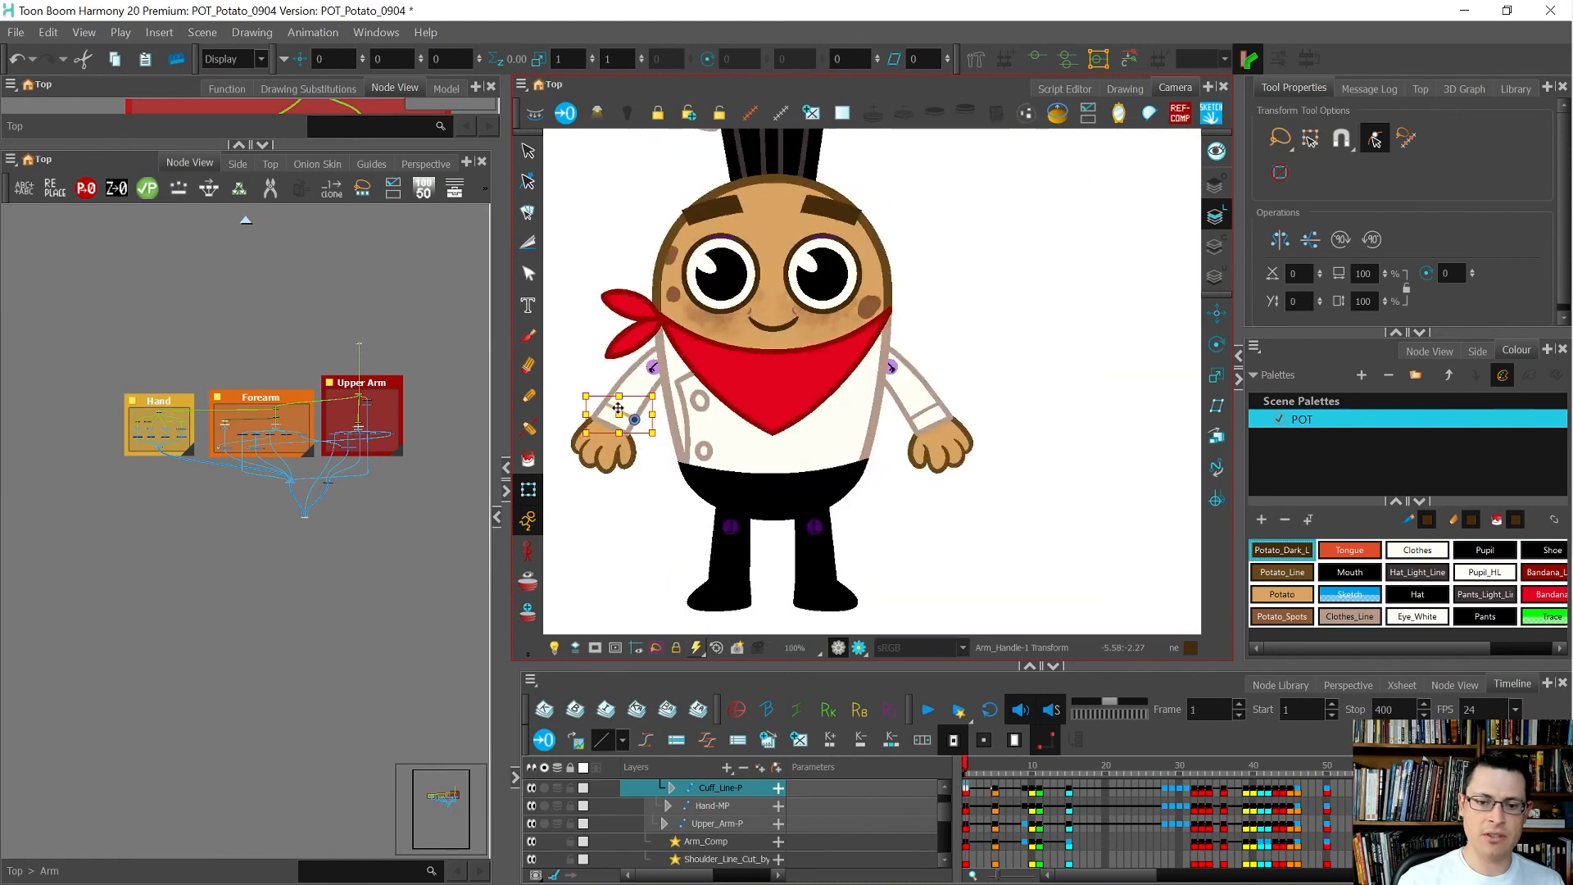
{"action": "key", "text": "apostrophe"}
{"action": "key", "text": "apostrophe"}
{"action": "key", "text": "apostrophe"}
{"action": "key", "text": "semicolon"}
{"action": "key", "text": "semicolon"}
{"action": "key", "text": "semicolon"}
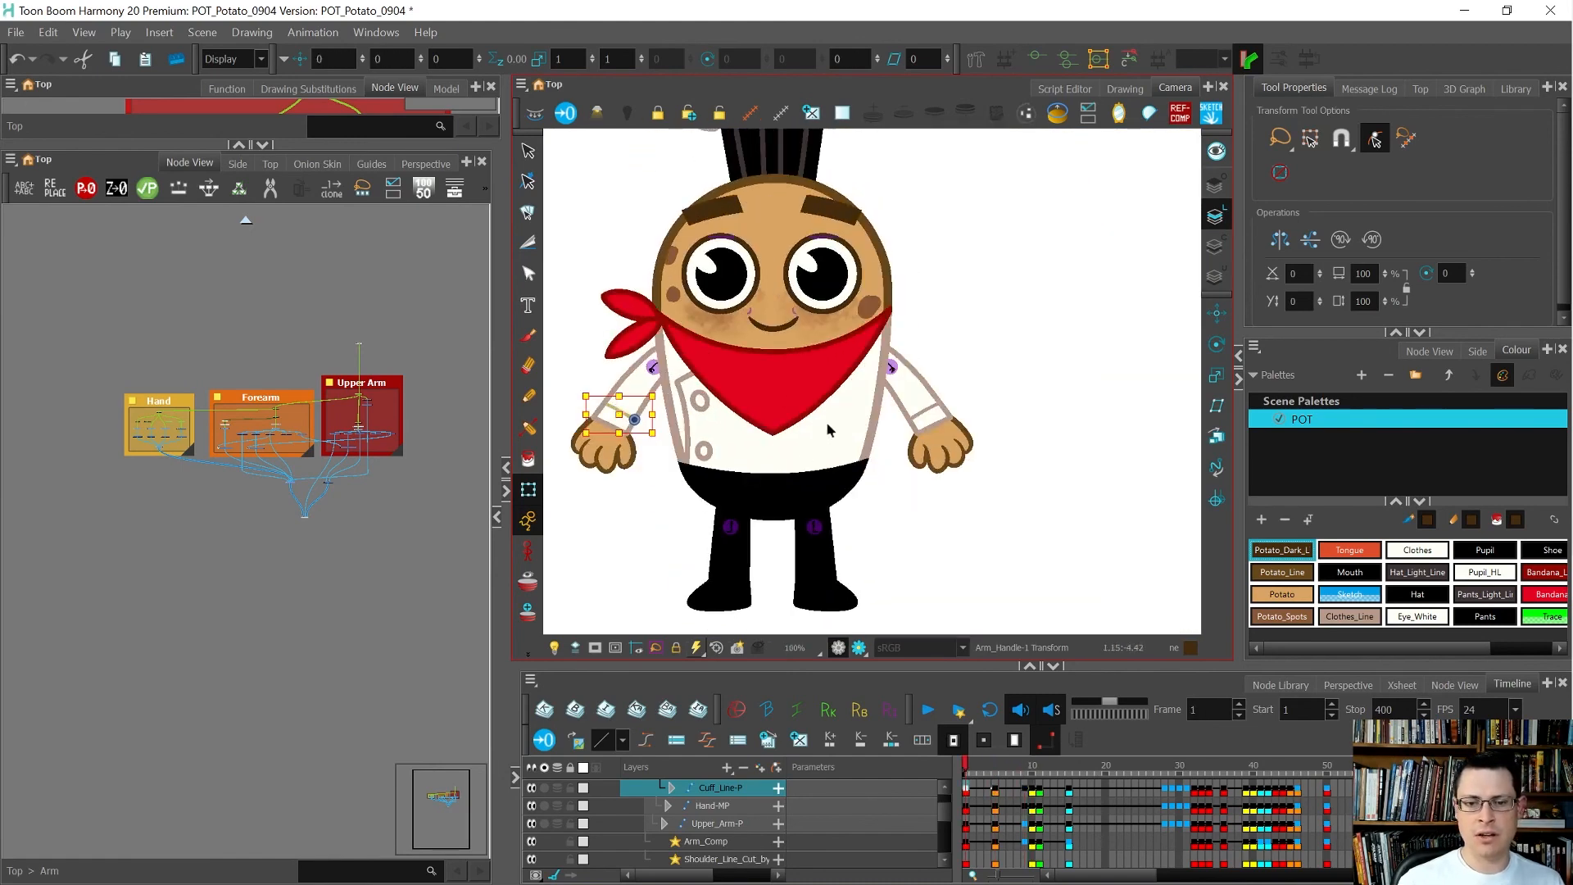
Step: Select the cloned arm and flip through the turnaround keyframes between frames 1 and 9 to examine its poses
{"action": "left_click", "coordinate": [893, 371]}
{"action": "key", "text": "apostrophe"}
{"action": "key", "text": "semicolon"}
{"action": "key", "text": "apostrophe"}
{"action": "key", "text": "apostrophe"}
{"action": "key", "text": "apostrophe"}
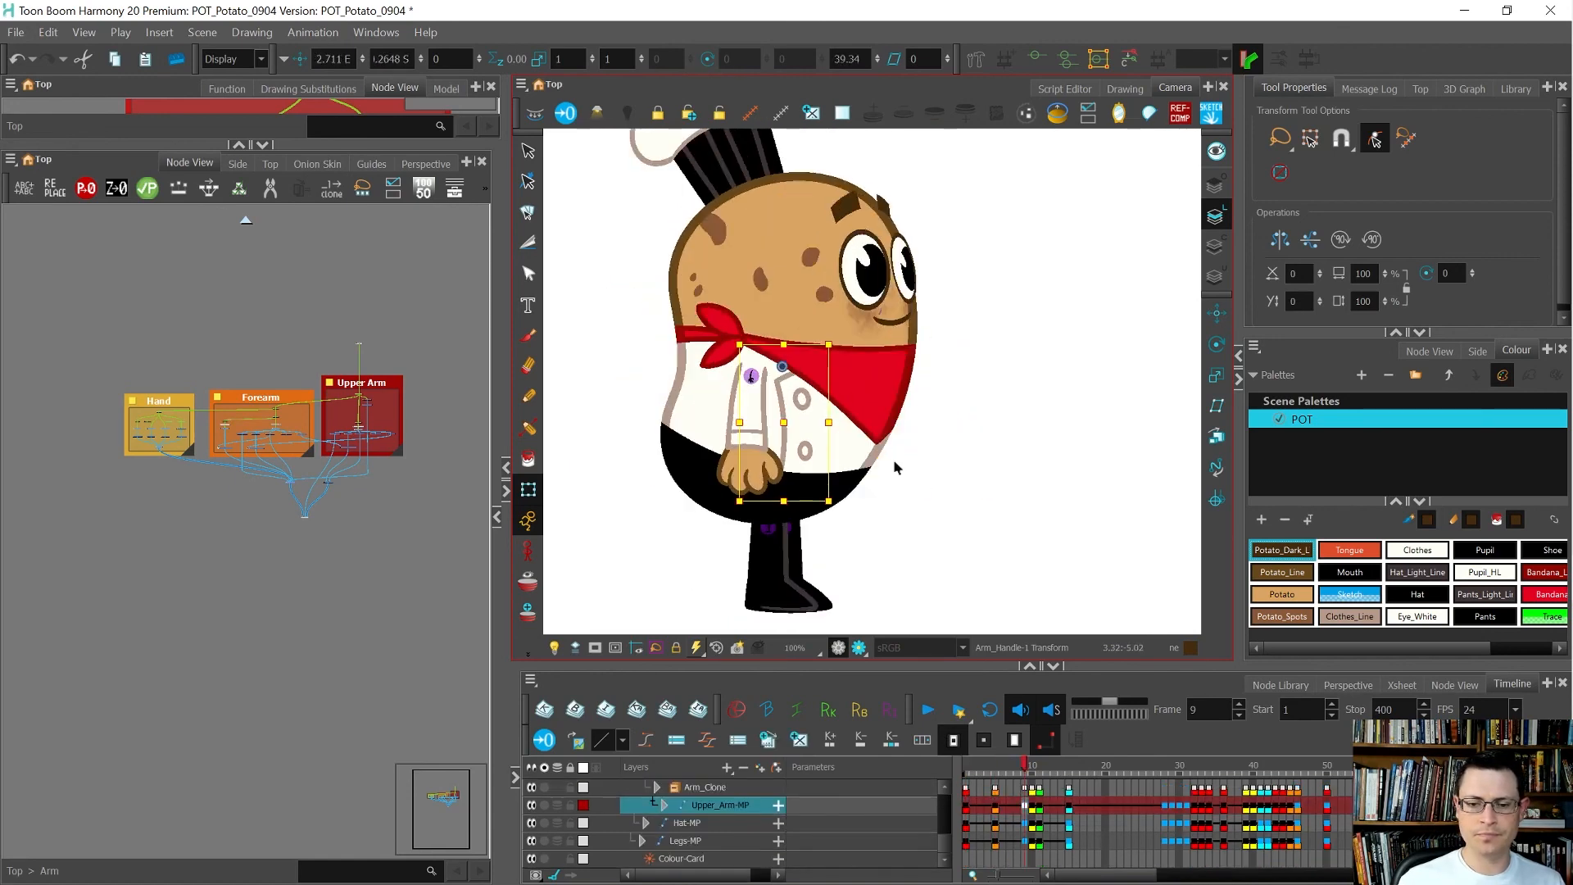
{"action": "key", "text": "semicolon"}
{"action": "key", "text": "semicolon"}
{"action": "key", "text": "semicolon"}
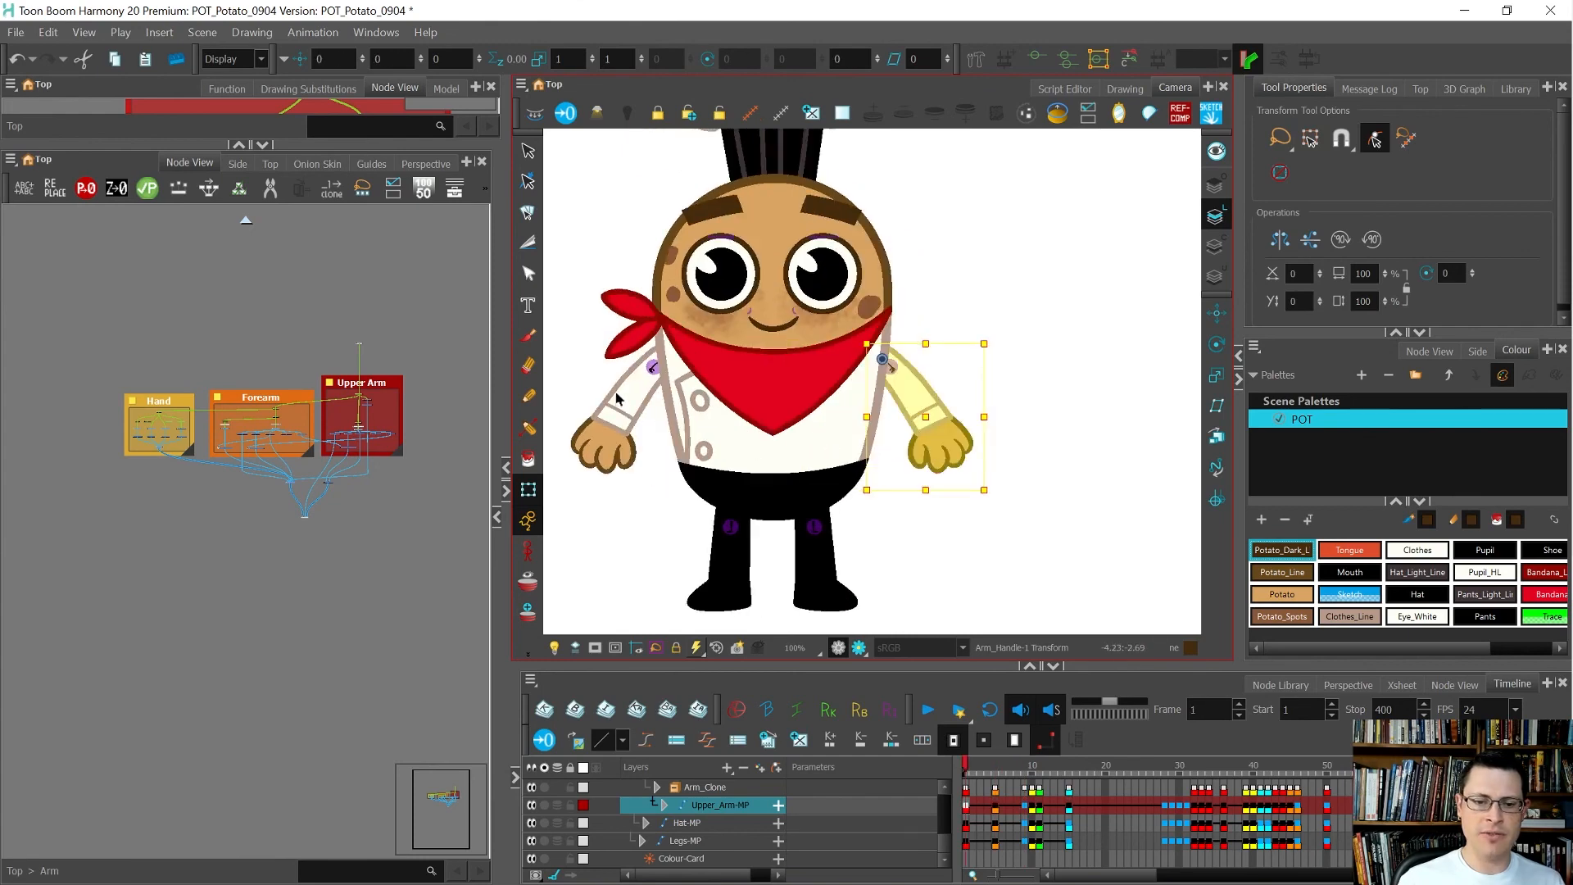
Step: At frame 1, fine-tune the original forearm's outer-edge deformer points just above the cuff line and clear the selection
{"action": "scroll", "coordinate": [617, 399], "scroll_direction": "up", "scroll_amount": 2}
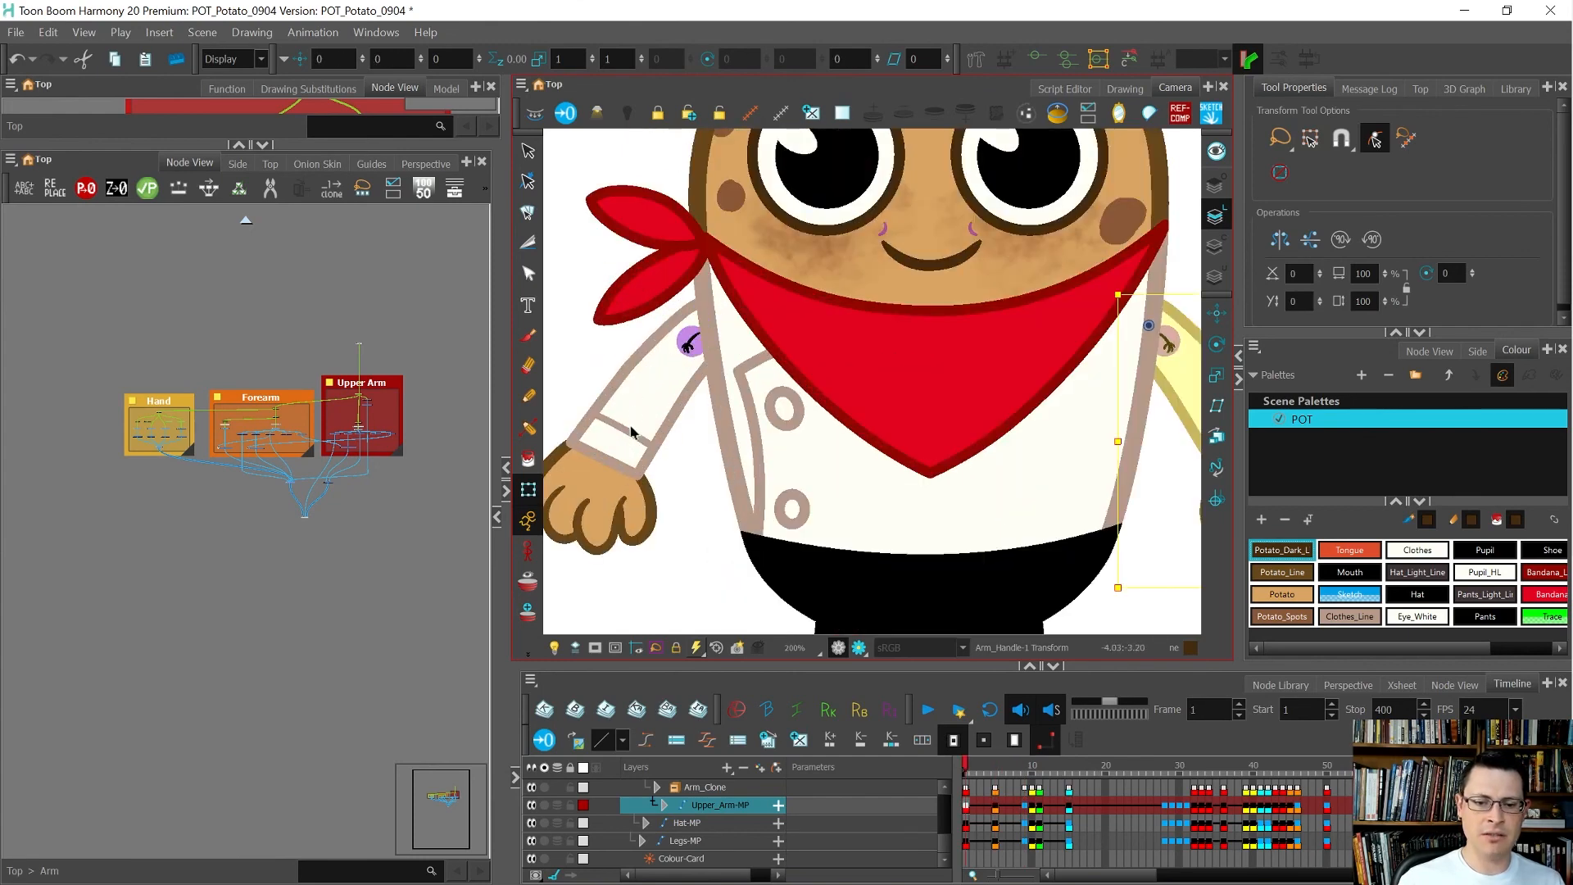
{"action": "scroll", "coordinate": [643, 491], "scroll_direction": "down", "scroll_amount": 2}
{"action": "left_click", "coordinate": [652, 549]}
{"action": "scroll", "coordinate": [647, 537], "scroll_direction": "down", "scroll_amount": 2}
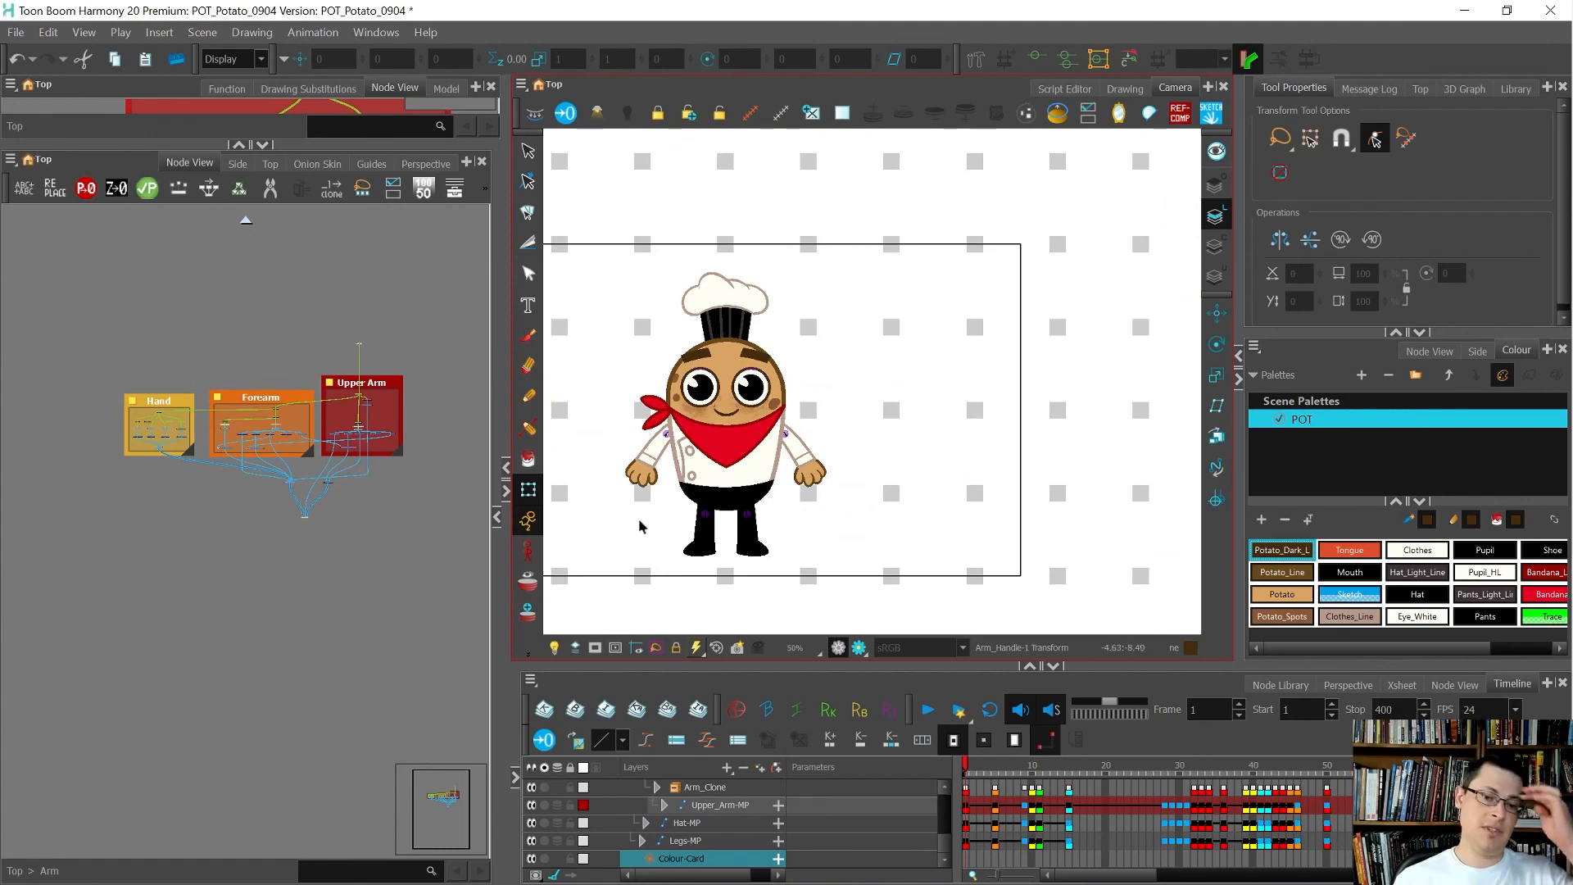
{"action": "scroll", "coordinate": [637, 464], "scroll_direction": "up", "scroll_amount": 4}
{"action": "left_click", "coordinate": [714, 366]}
{"action": "key", "text": "shift+F11"}
{"action": "scroll", "coordinate": [665, 383], "scroll_direction": "up", "scroll_amount": 1}
{"action": "left_click", "coordinate": [669, 372]}
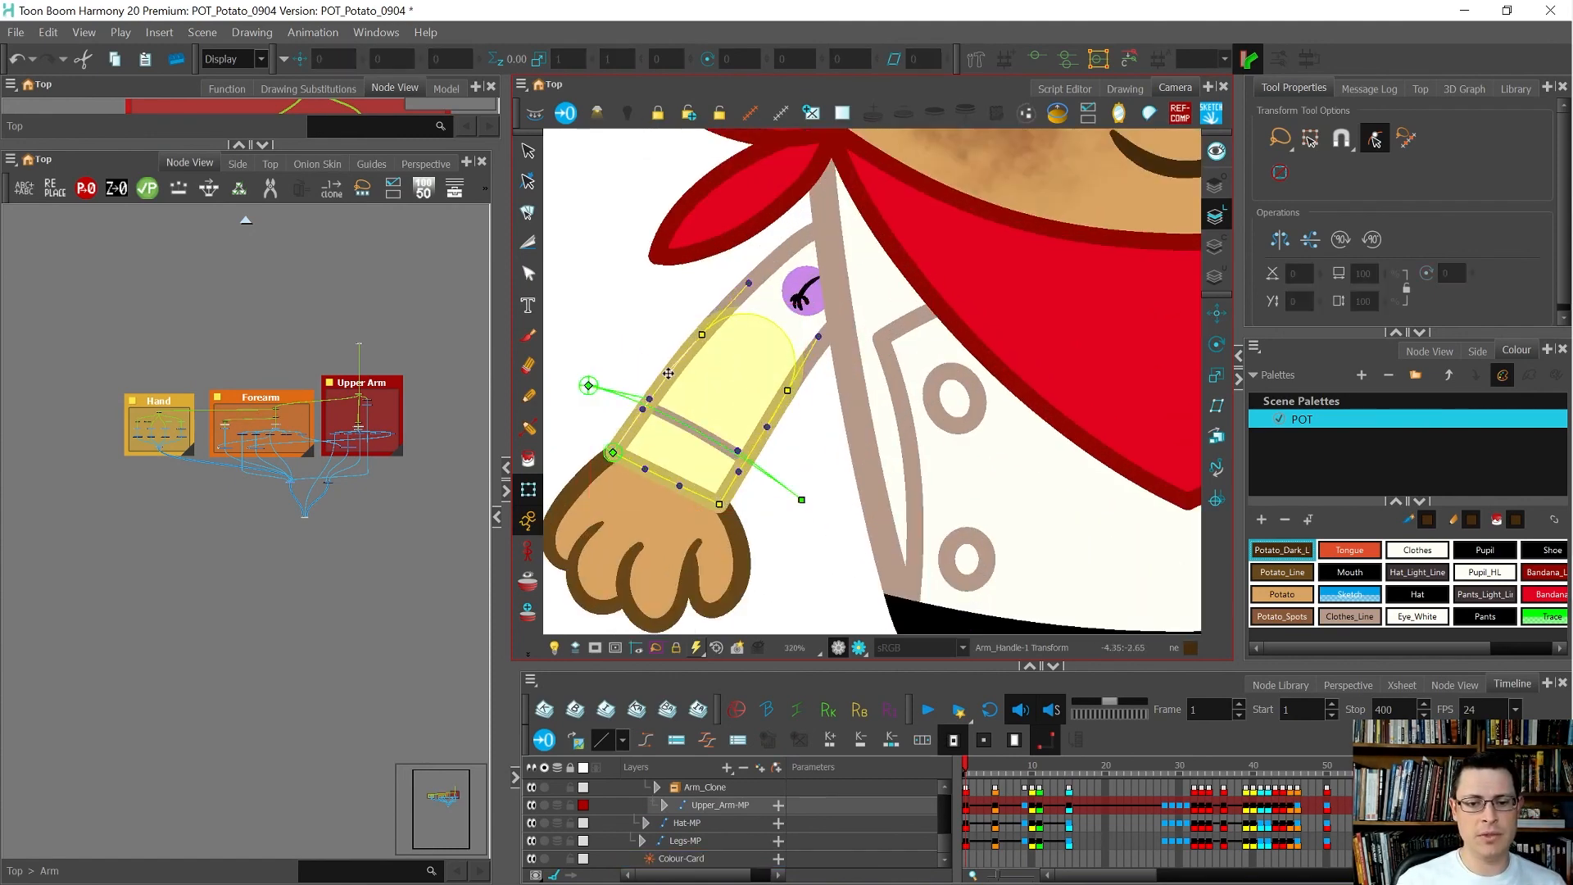
{"action": "left_click", "coordinate": [640, 409]}
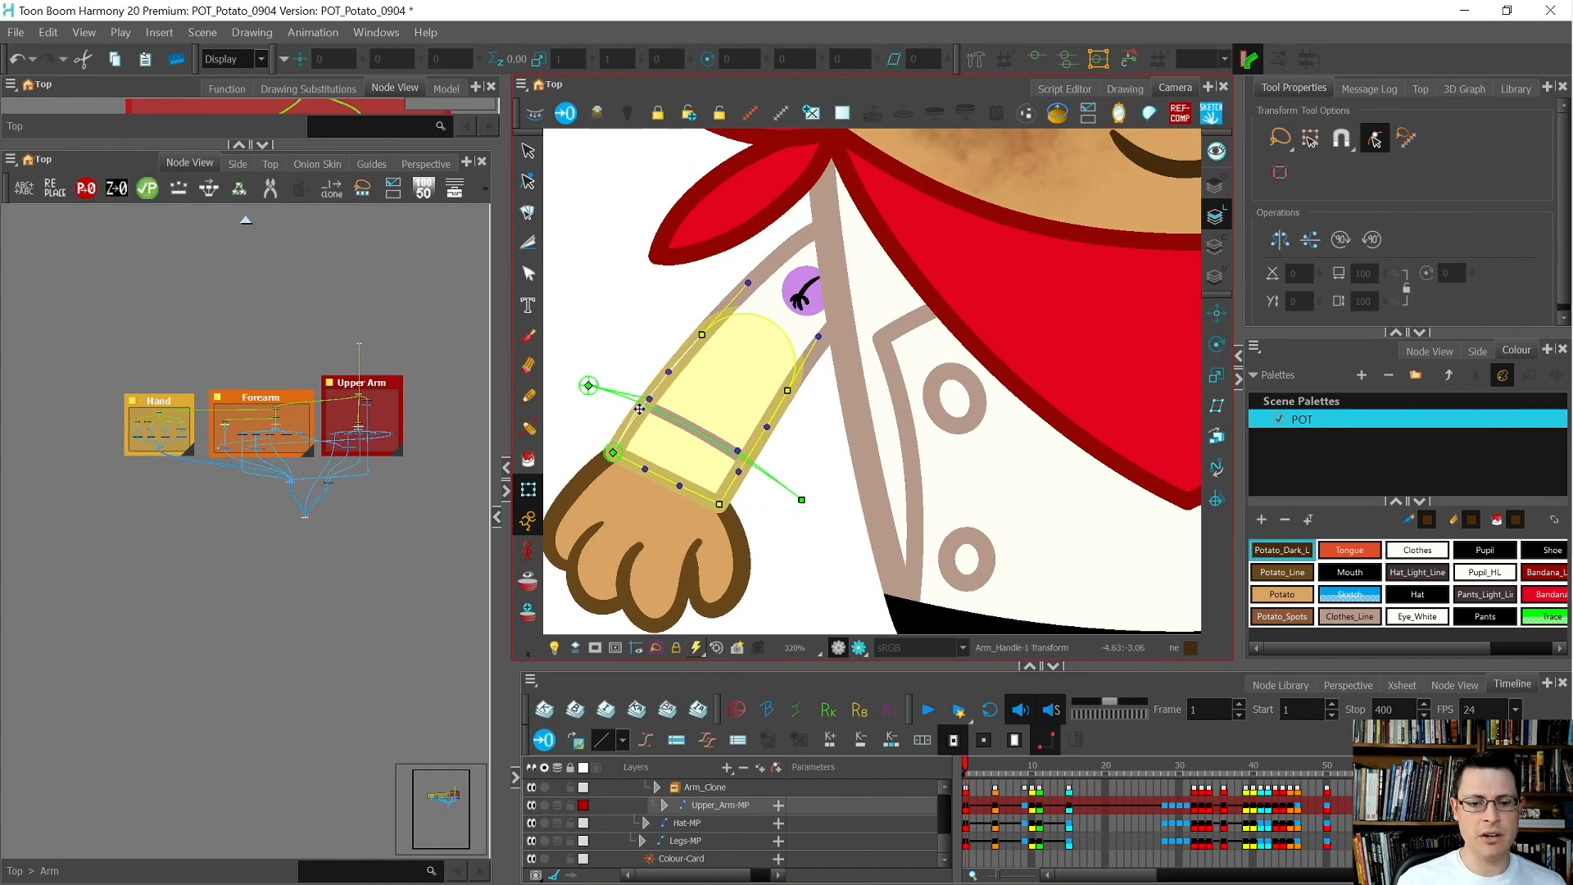
{"action": "left_click", "coordinate": [644, 372]}
{"action": "scroll", "coordinate": [636, 358], "scroll_direction": "down", "scroll_amount": 3}
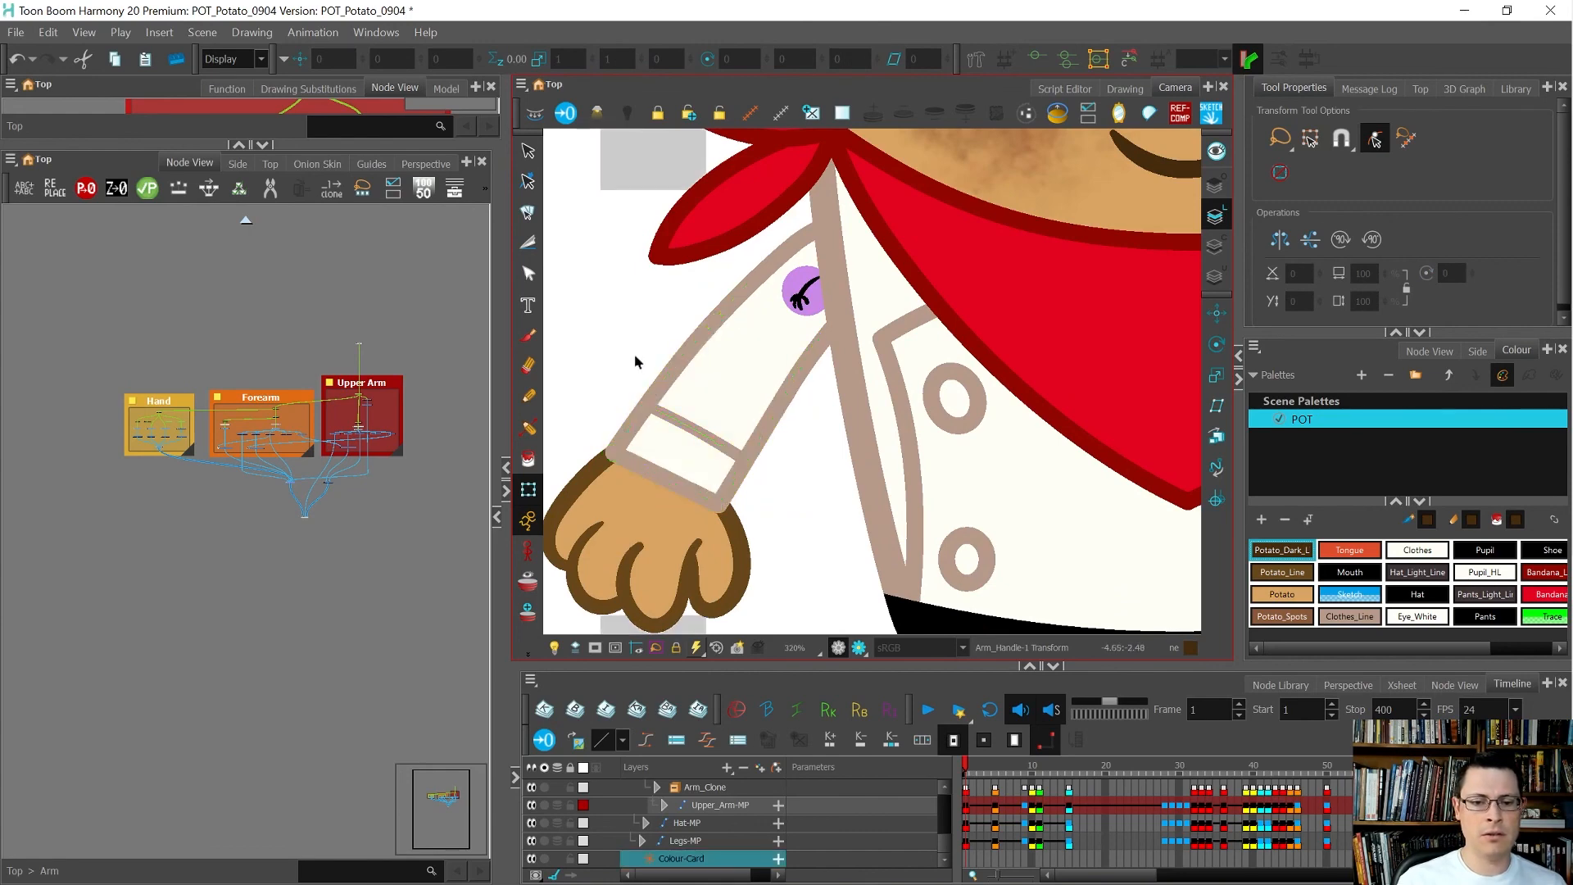
{"action": "scroll", "coordinate": [640, 422], "scroll_direction": "down", "scroll_amount": 3}
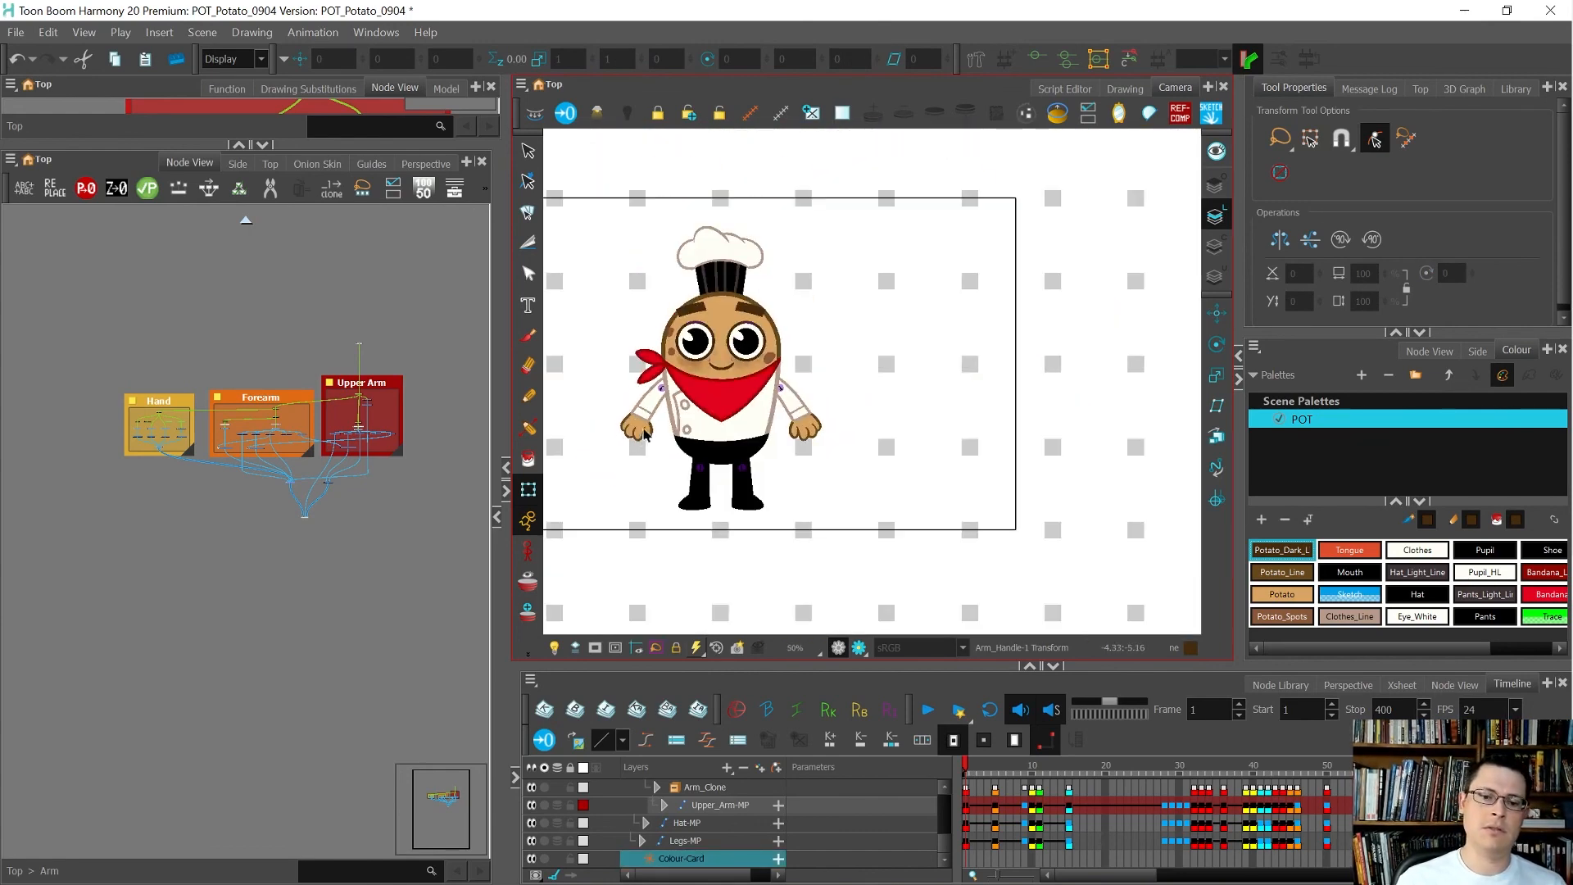
{"action": "scroll", "coordinate": [668, 387], "scroll_direction": "up", "scroll_amount": 3}
Step: Copy the original arm's Upper_Arm-MP keyframe at frame 1 onto the cloned arm and clear the selection
{"action": "left_click", "coordinate": [669, 379]}
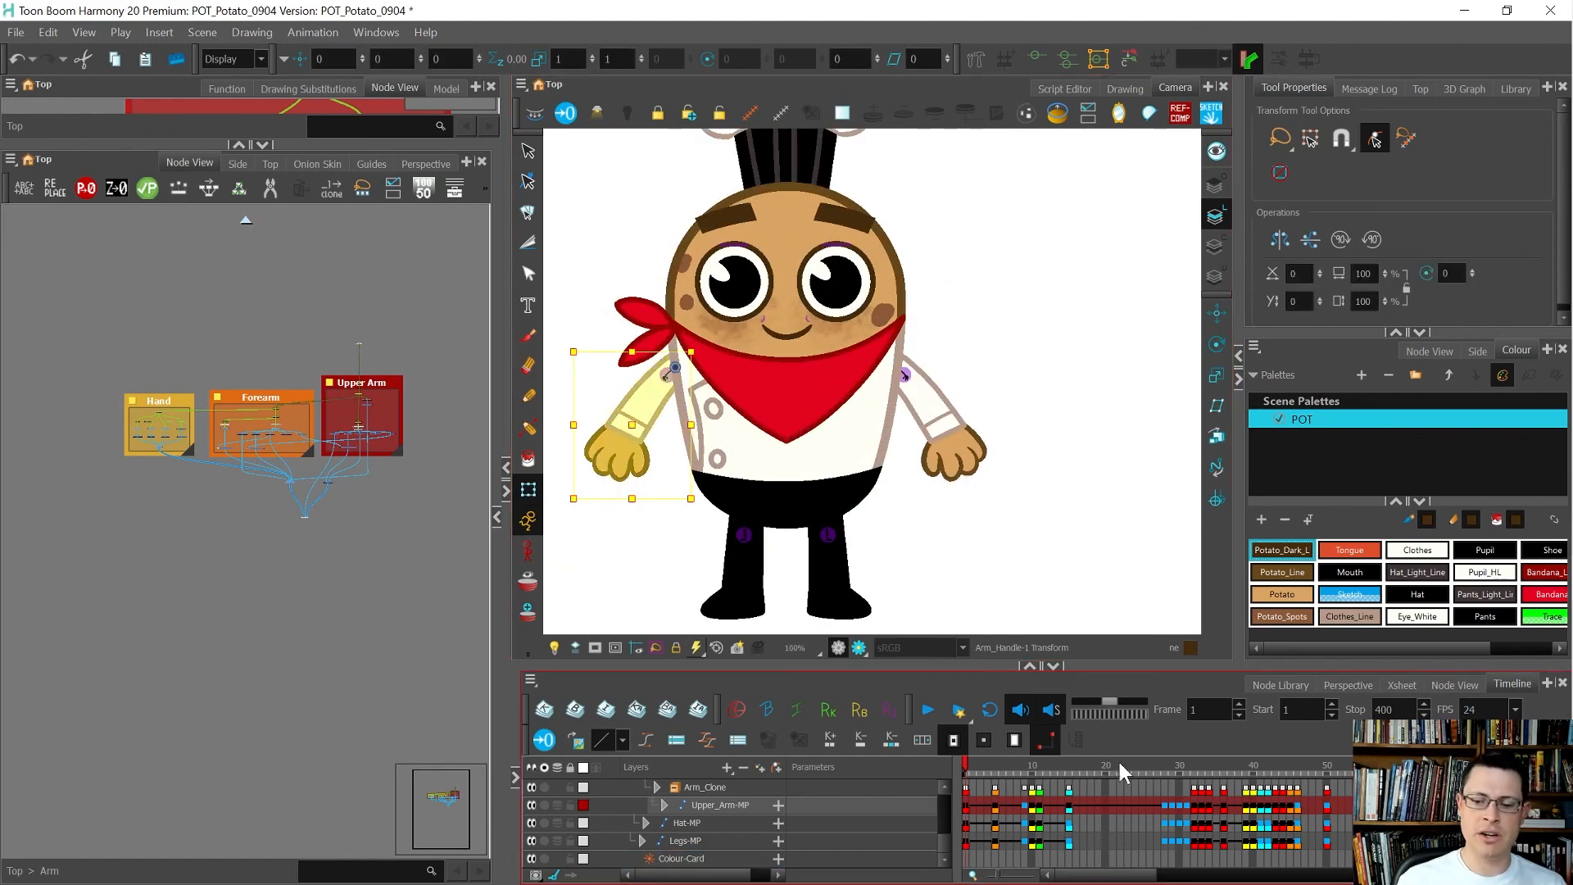
{"action": "left_click", "coordinate": [994, 807]}
{"action": "left_click", "coordinate": [972, 799]}
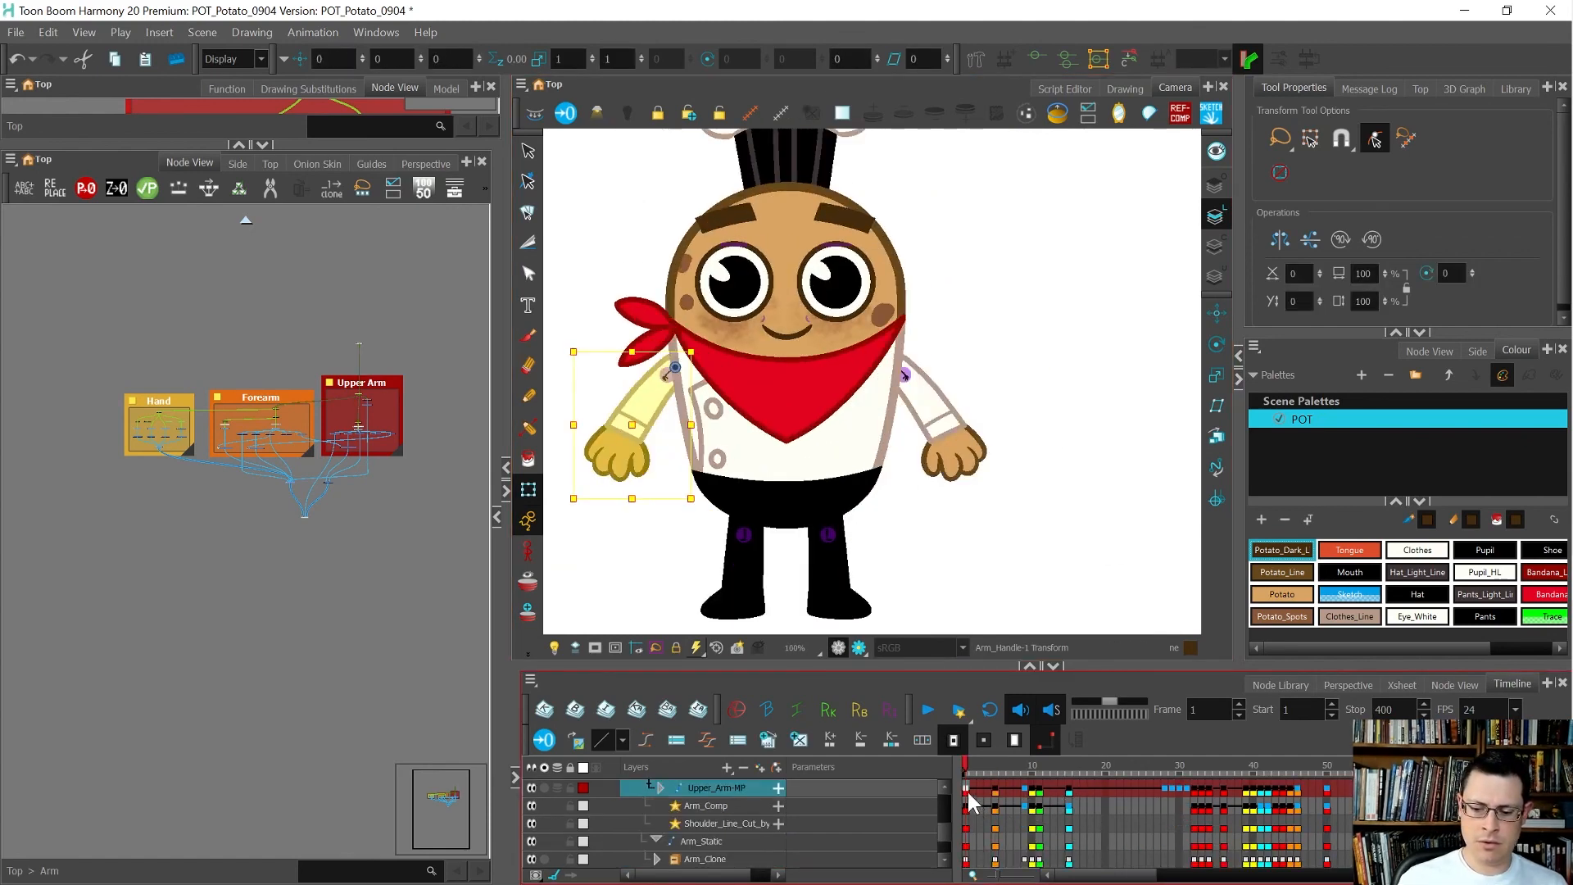
{"action": "left_click", "coordinate": [906, 377]}
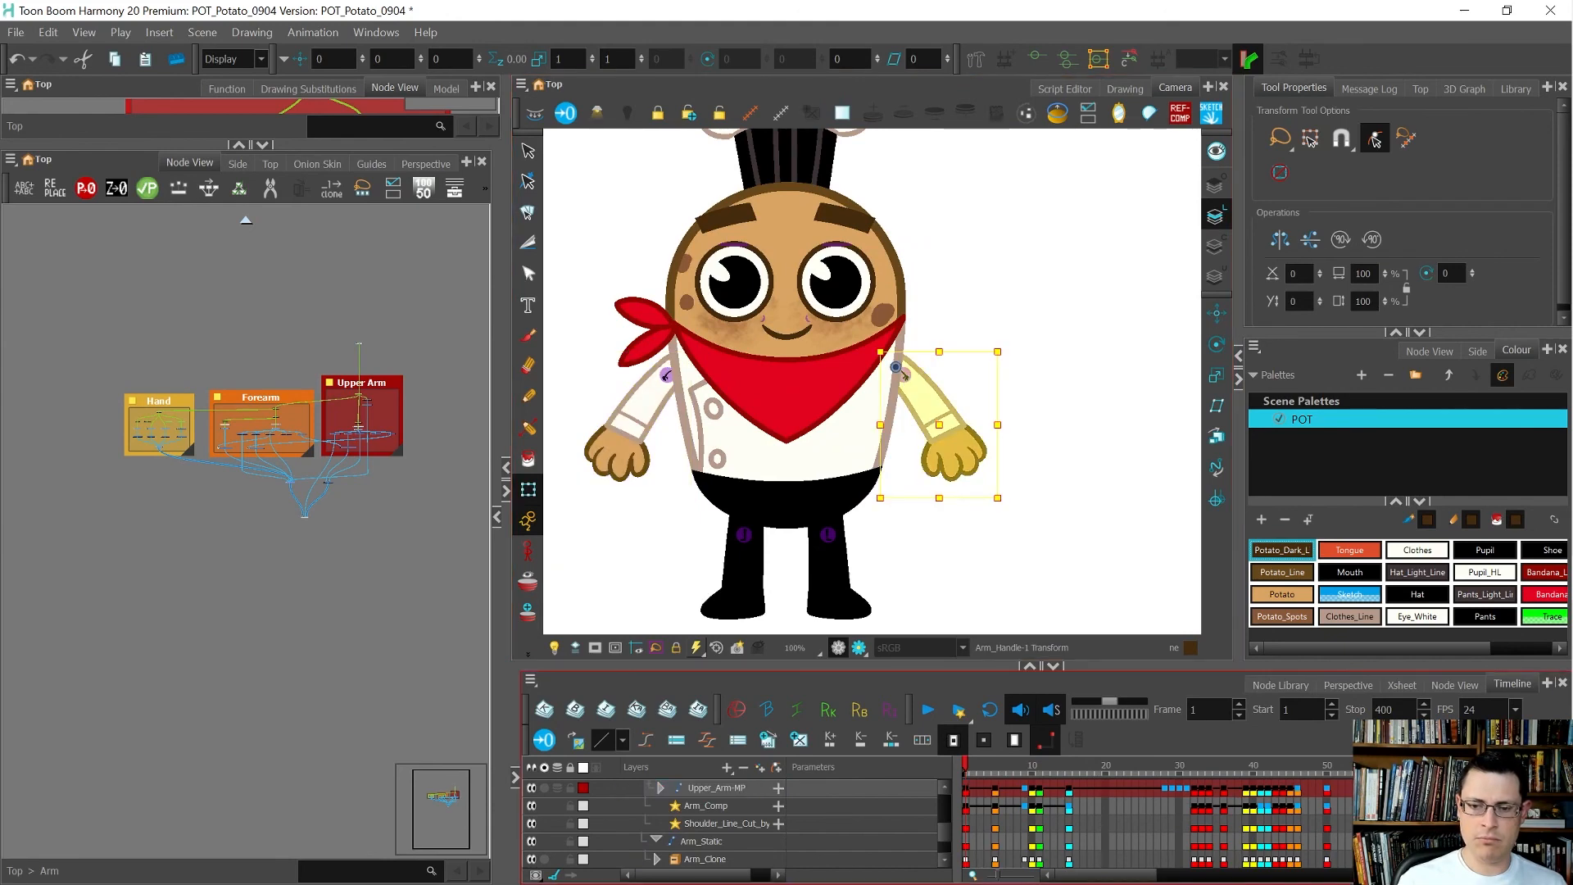
{"action": "key", "text": "o"}
{"action": "key", "text": "g"}
{"action": "key", "text": "f"}
{"action": "key", "text": "Left"}
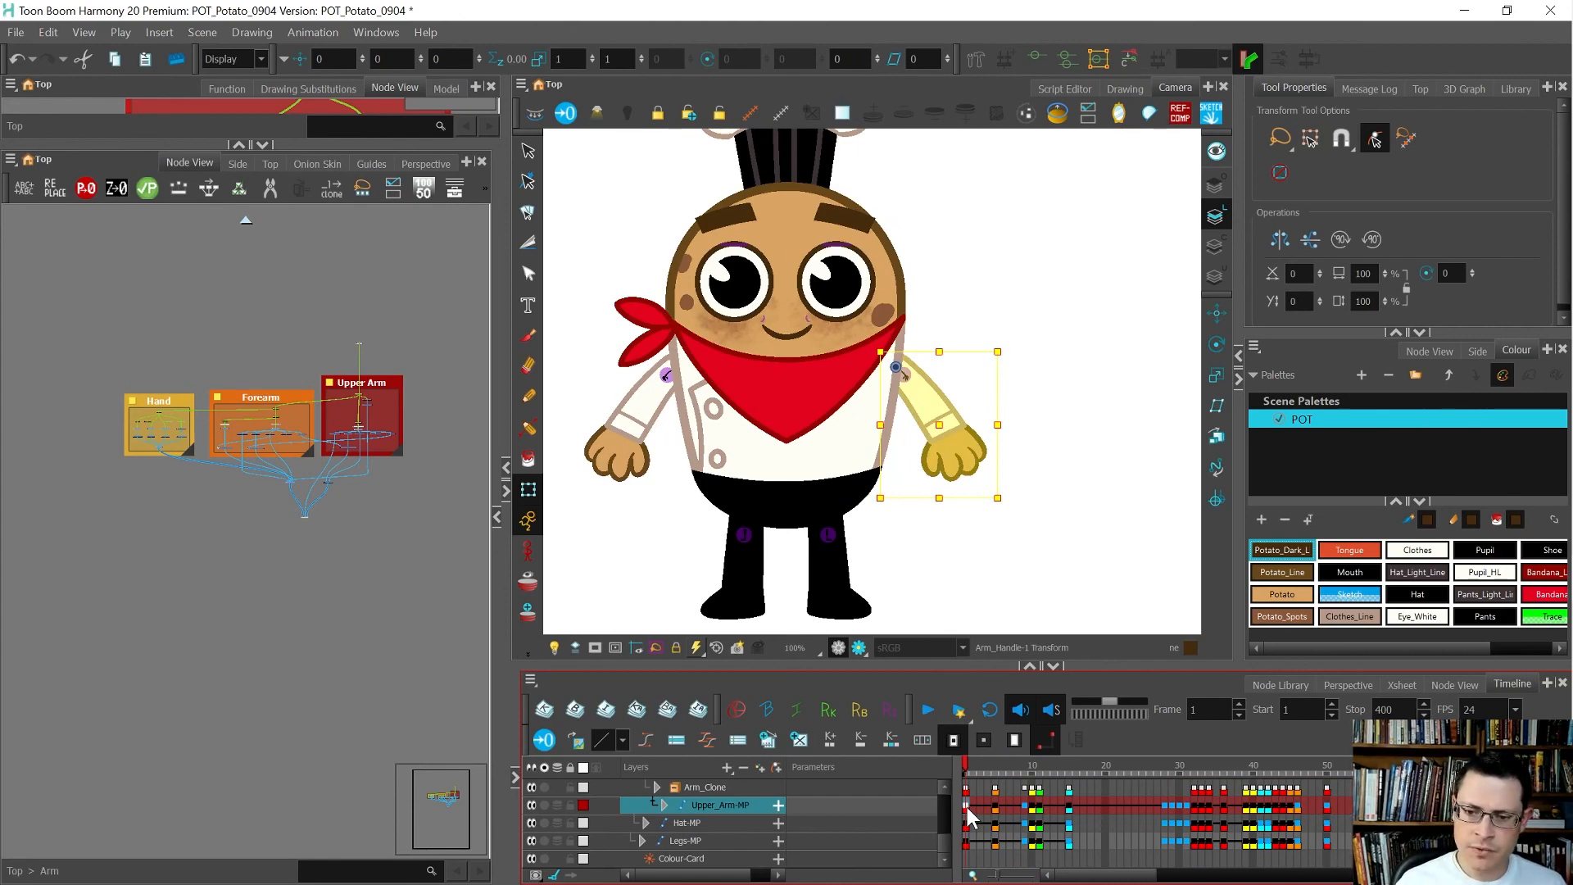
{"action": "left_click", "coordinate": [980, 556]}
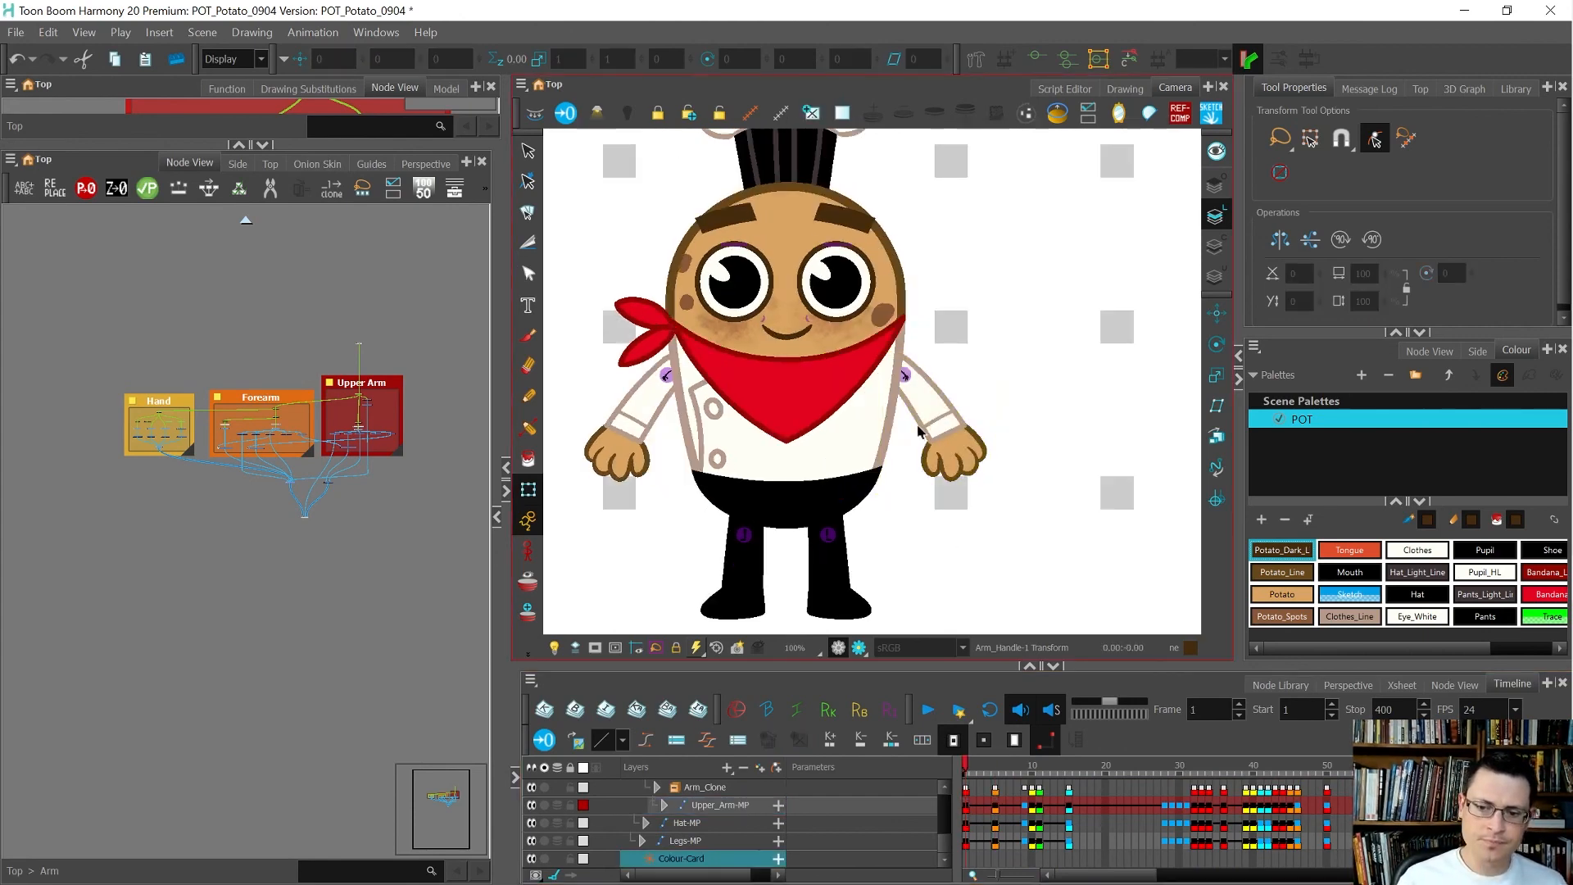
Step: Step frame by frame forward and back through the start of the turnaround to check the whole character's arms
{"action": "scroll", "coordinate": [918, 425], "scroll_direction": "down", "scroll_amount": 4}
{"action": "scroll", "coordinate": [903, 490], "scroll_direction": "up", "scroll_amount": 1}
{"action": "key", "text": "period"}
{"action": "key", "text": "period"}
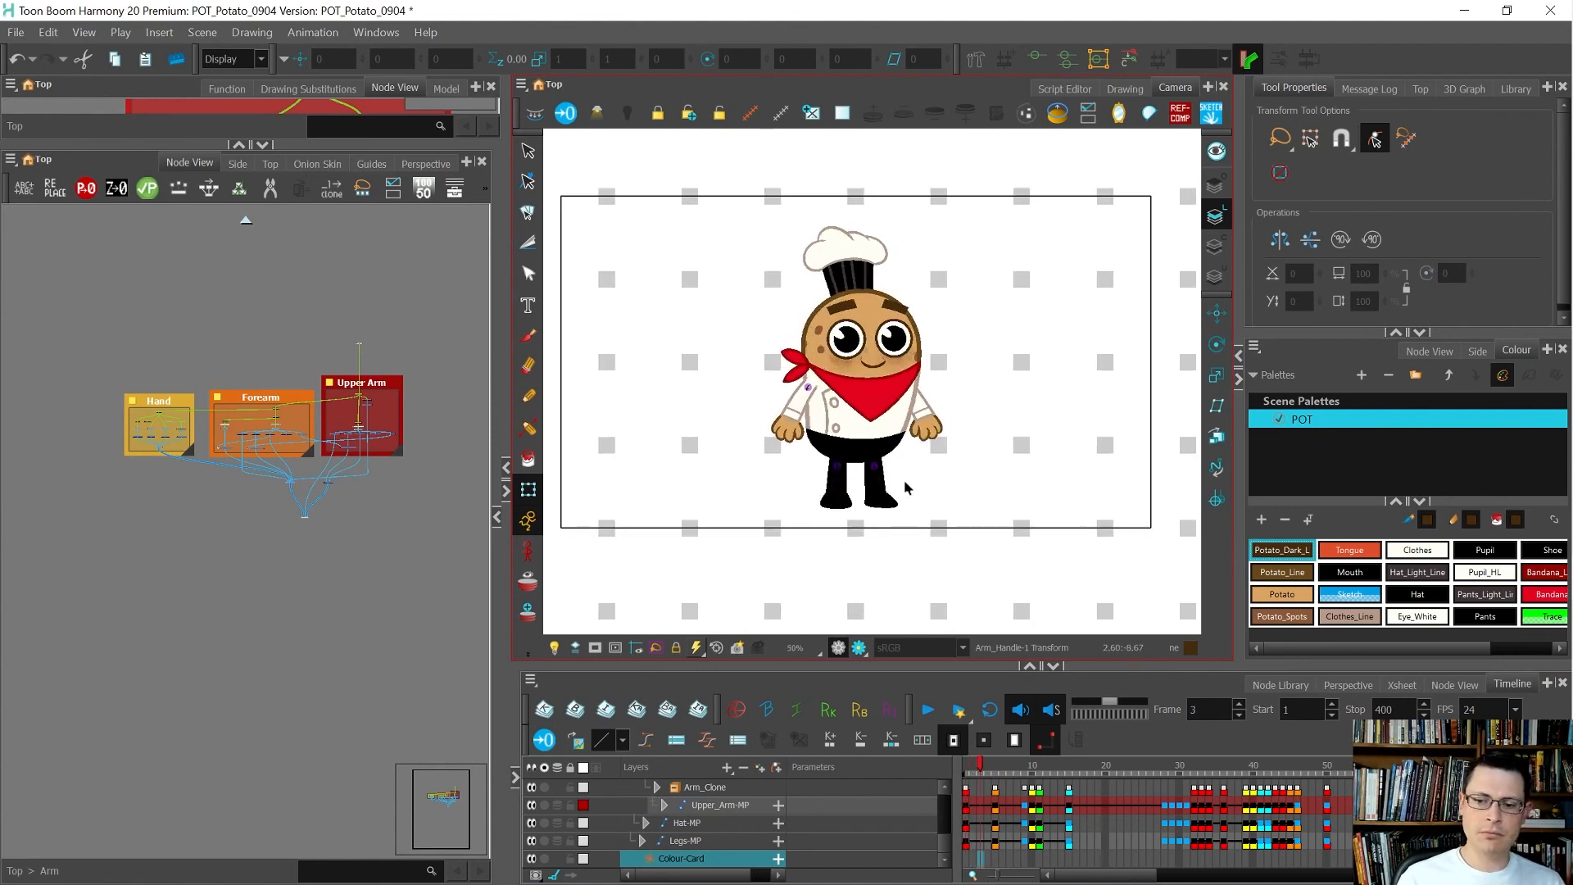
{"action": "key", "text": "period"}
{"action": "key", "text": "period"}
{"action": "key", "text": "period"}
{"action": "key", "text": "period"}
{"action": "key", "text": "period"}
{"action": "key", "text": "period"}
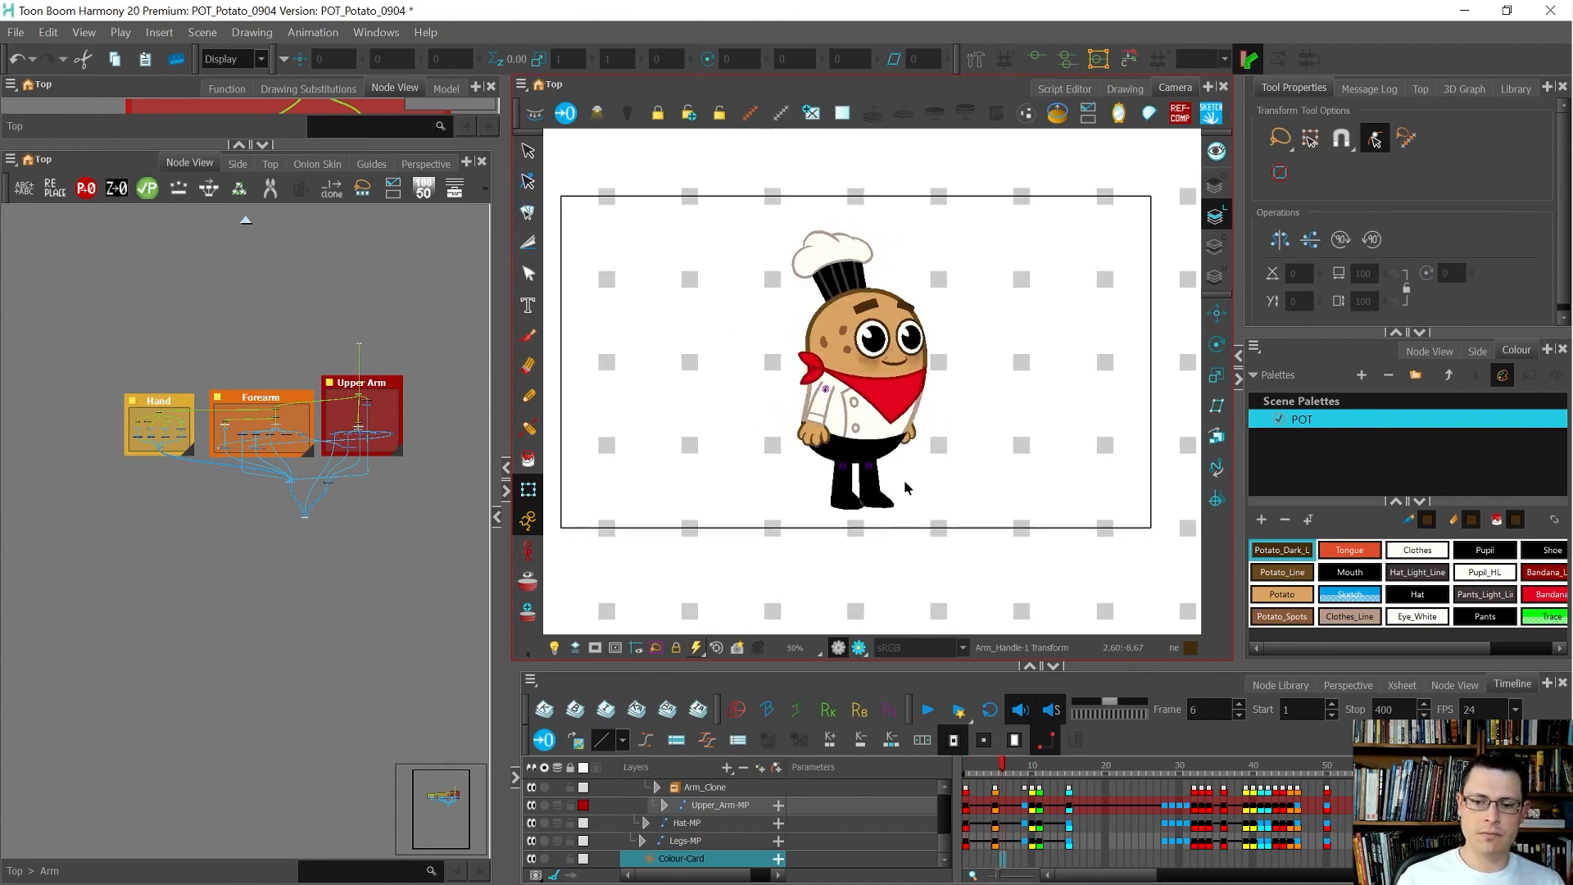
{"action": "key", "text": "comma"}
{"action": "key", "text": "comma"}
{"action": "key", "text": "comma"}
{"action": "key", "text": "comma"}
{"action": "key", "text": "comma"}
{"action": "key", "text": "comma"}
{"action": "key", "text": "comma"}
{"action": "key", "text": "comma"}
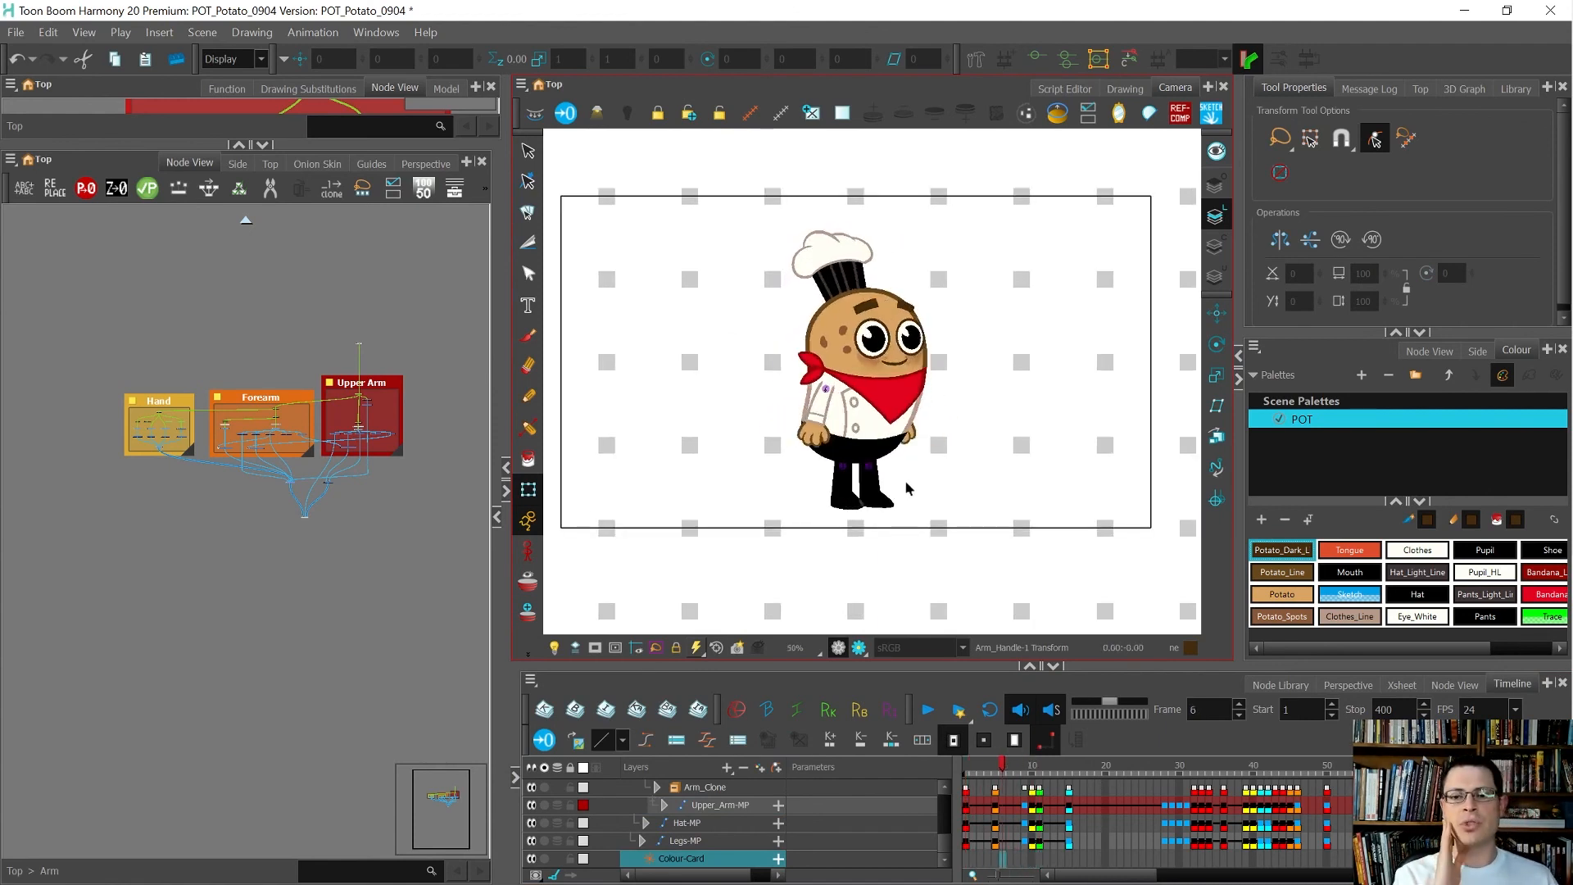